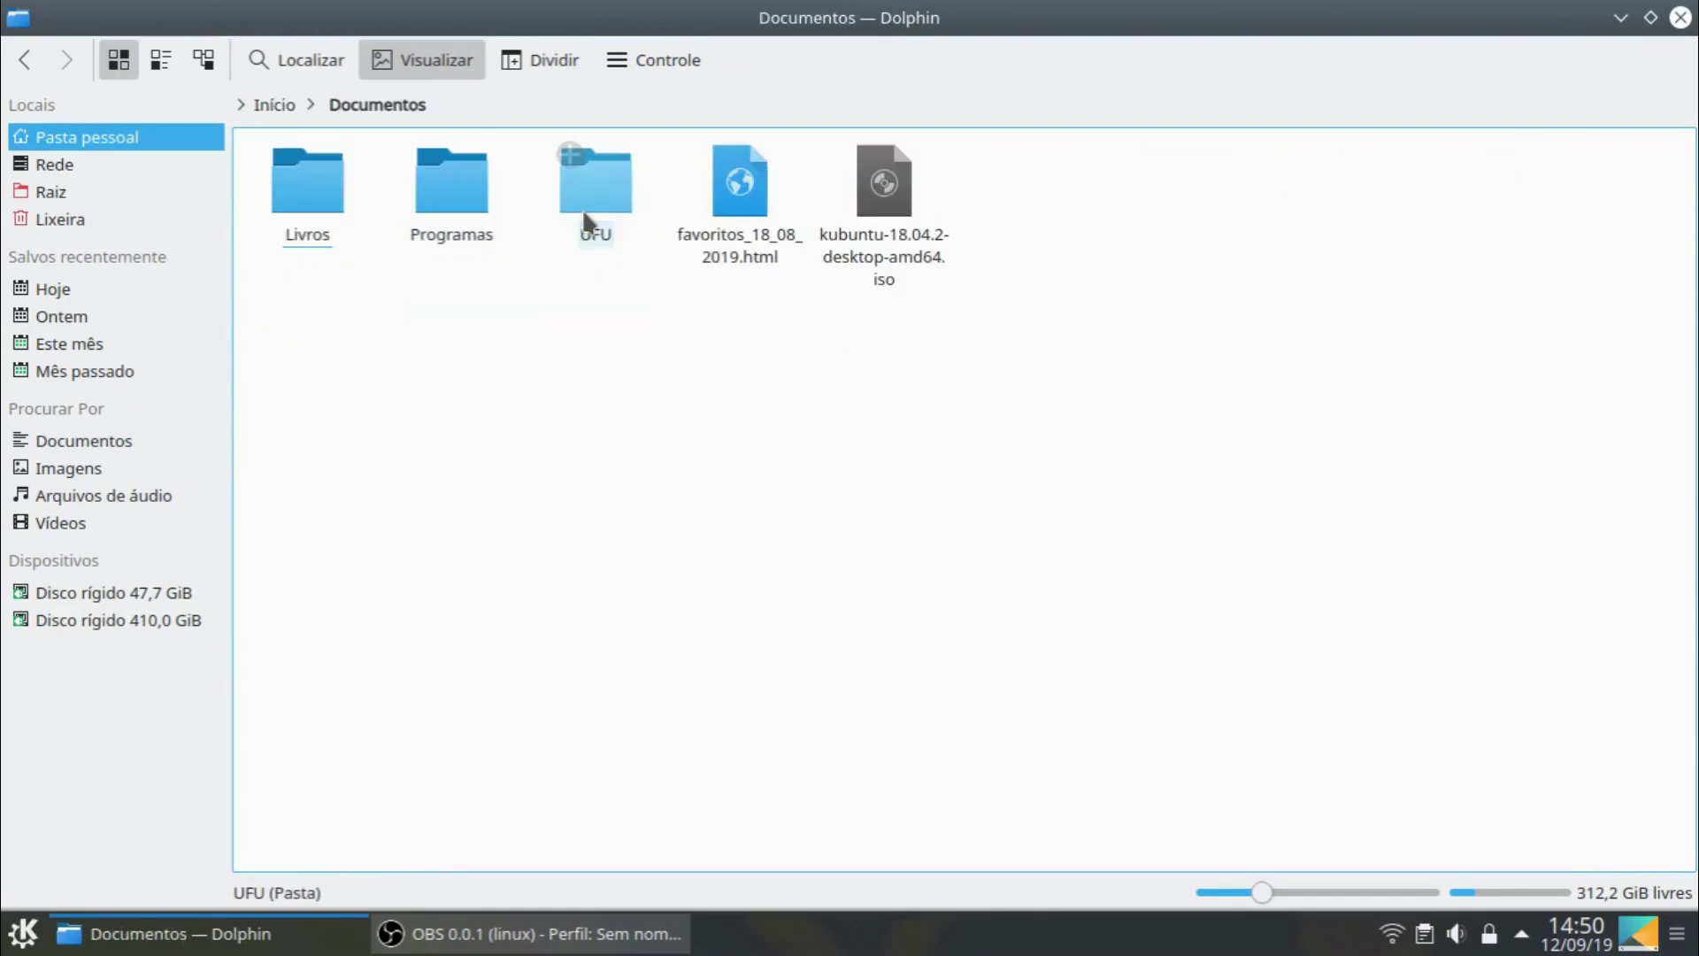
Open the document Aula.01.POII.odt from the Aulas folder inside UFU
{"action": "left_click", "coordinate": [586, 208]}
{"action": "left_click", "coordinate": [308, 216]}
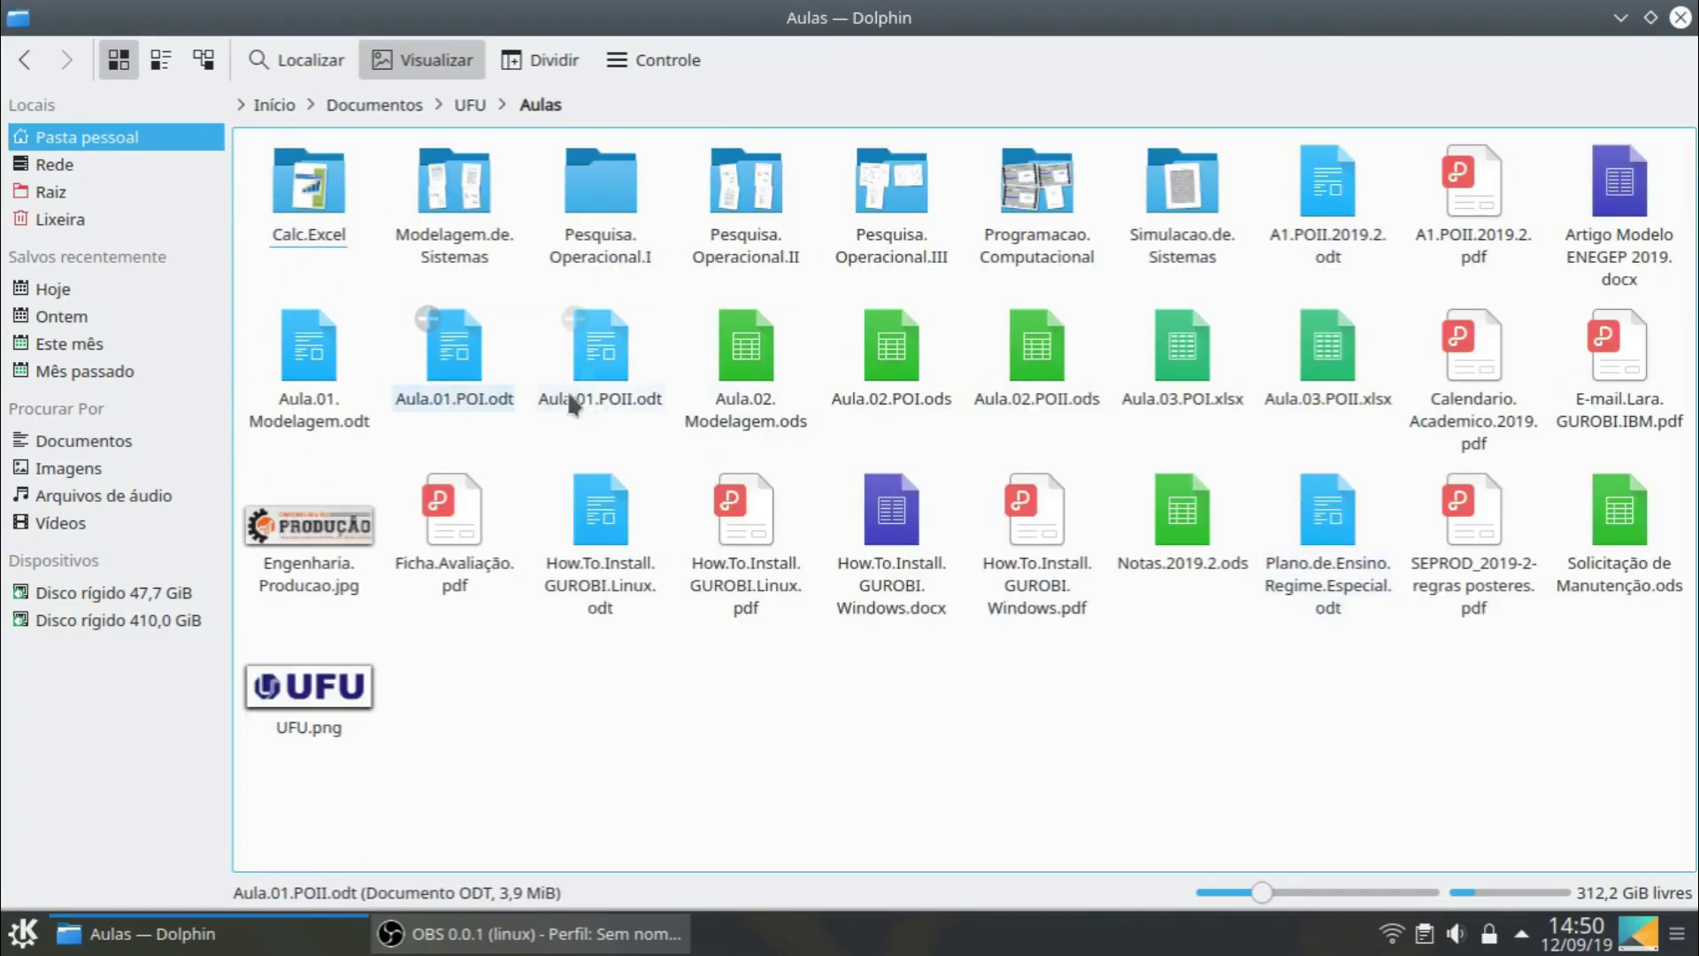
{"action": "left_click", "coordinate": [607, 394]}
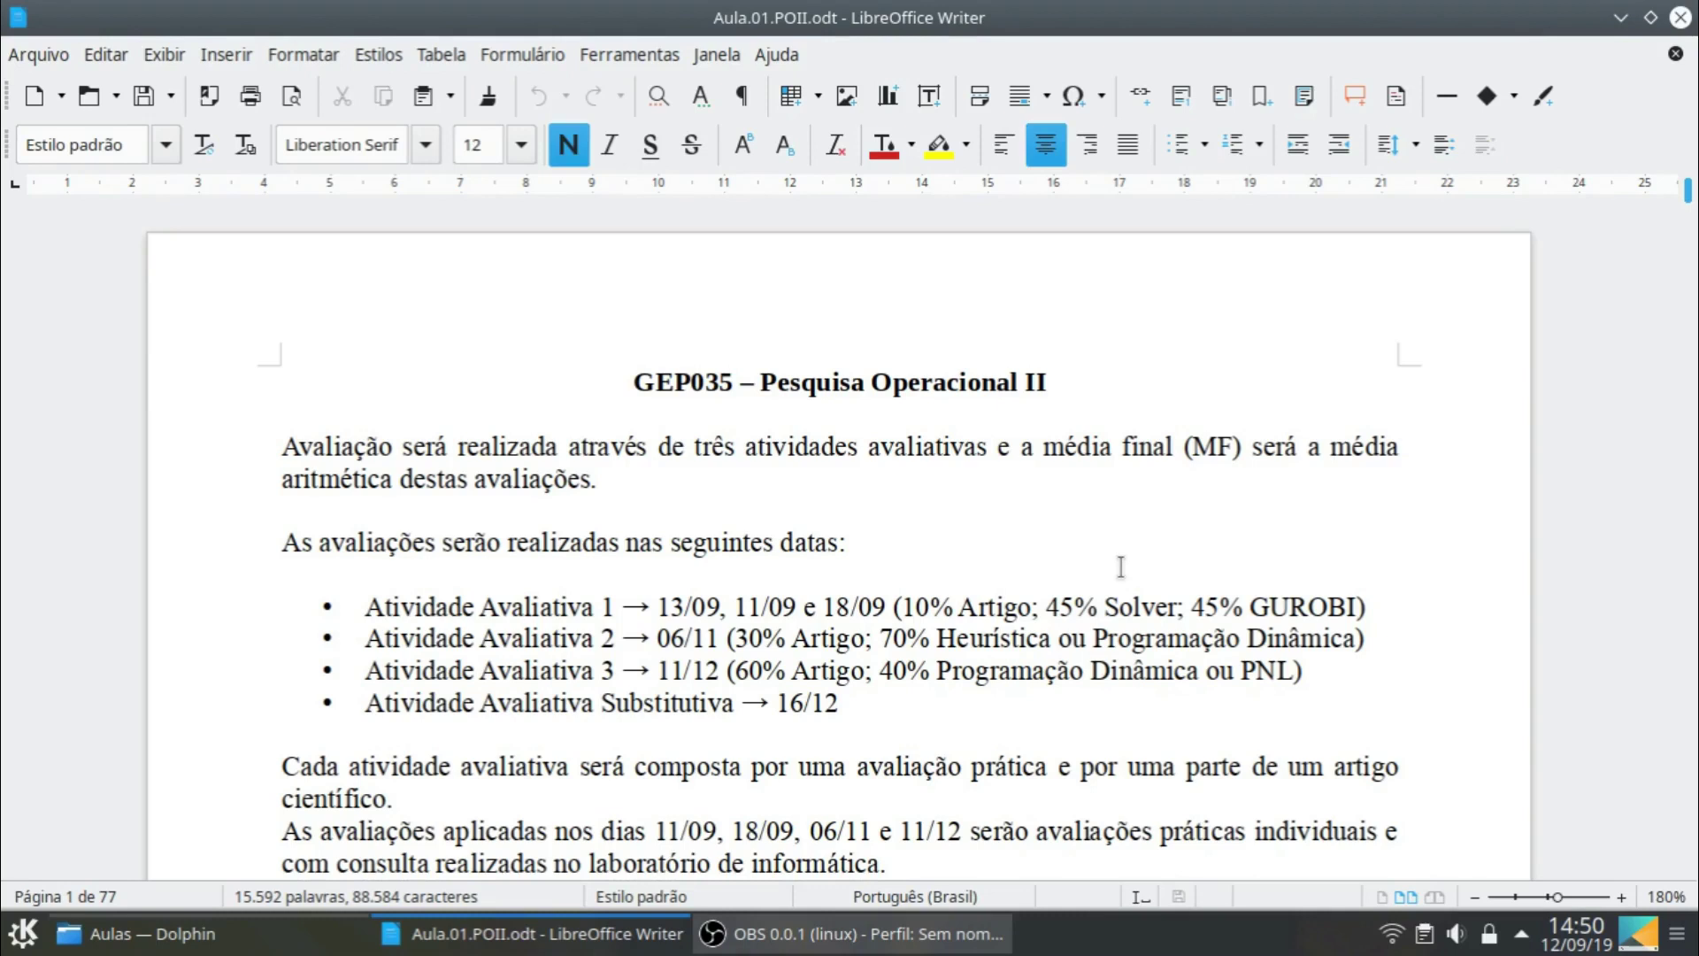
Search the document for "106" to reach the gurobi106 section, and close the search
{"action": "key", "text": "ctrl+f"}
{"action": "type", "text": "106"}
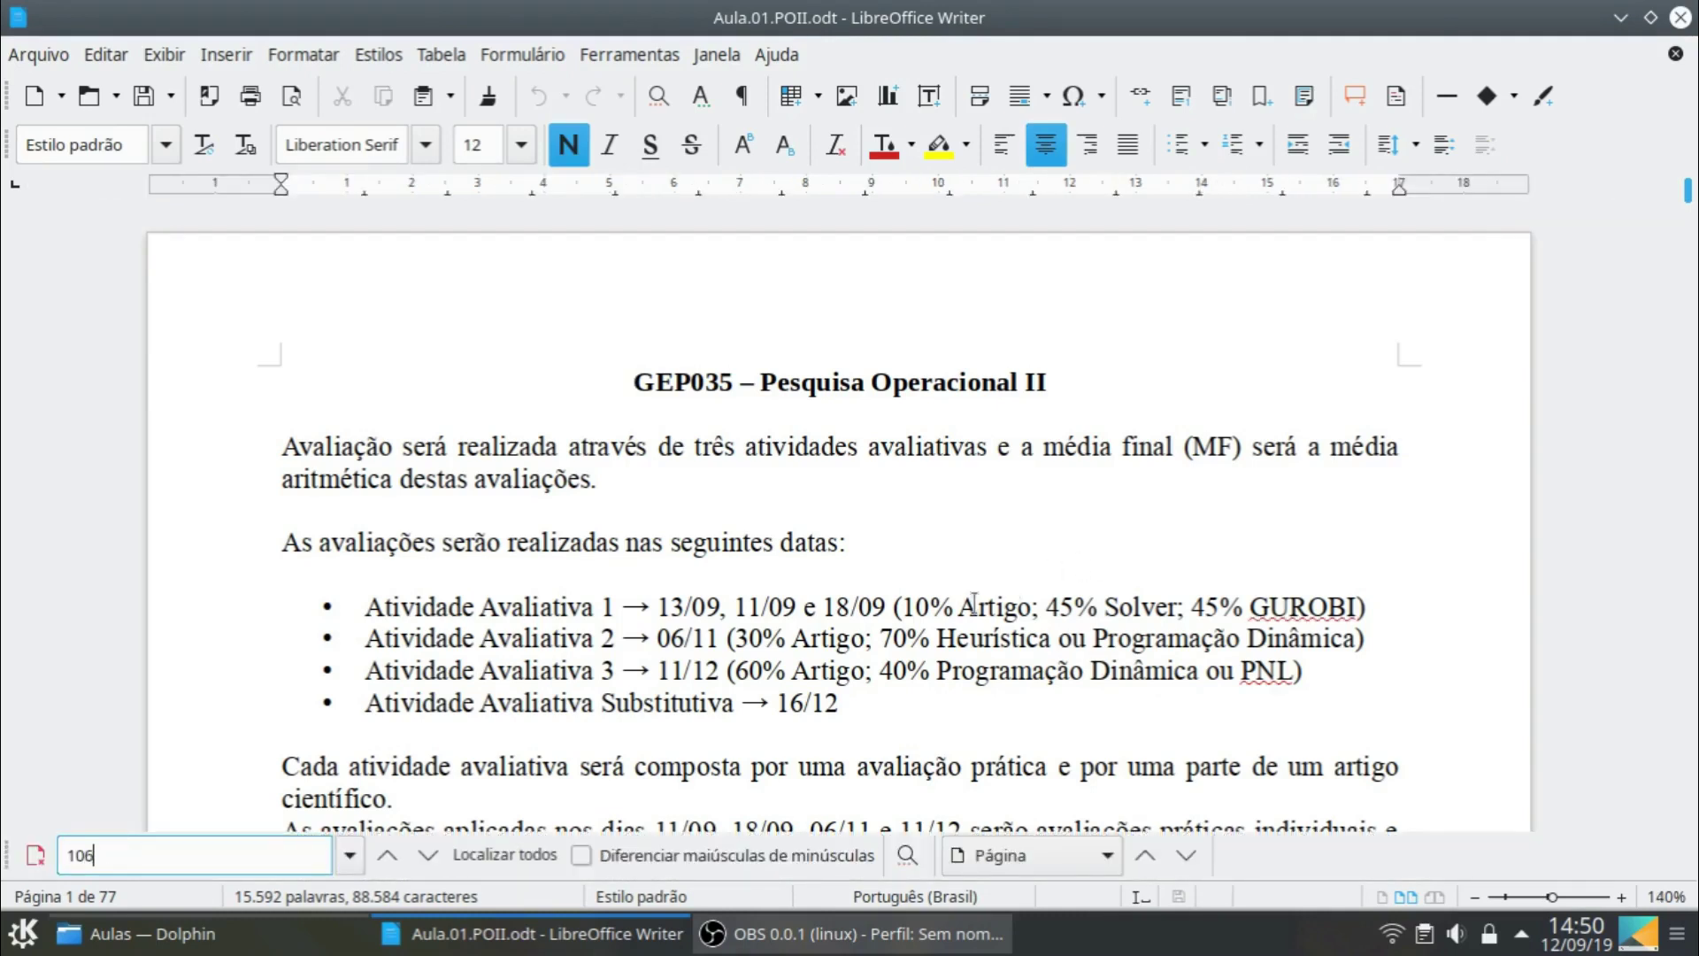
{"action": "left_click", "coordinate": [428, 855]}
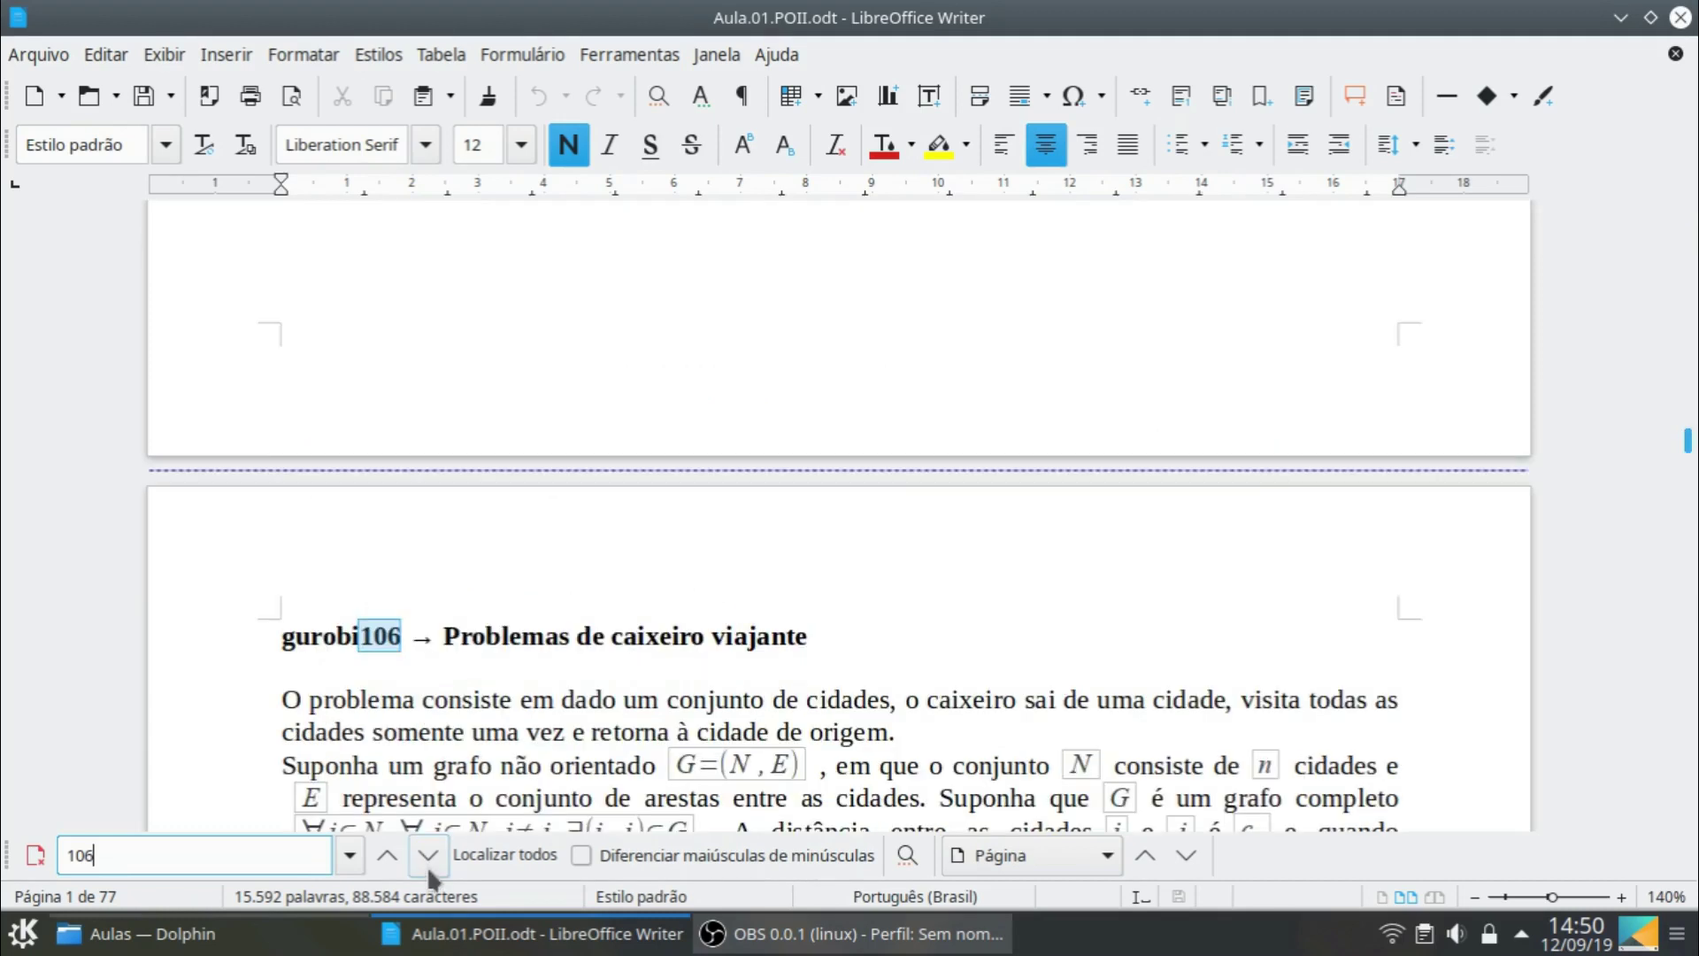
{"action": "left_click", "coordinate": [34, 857]}
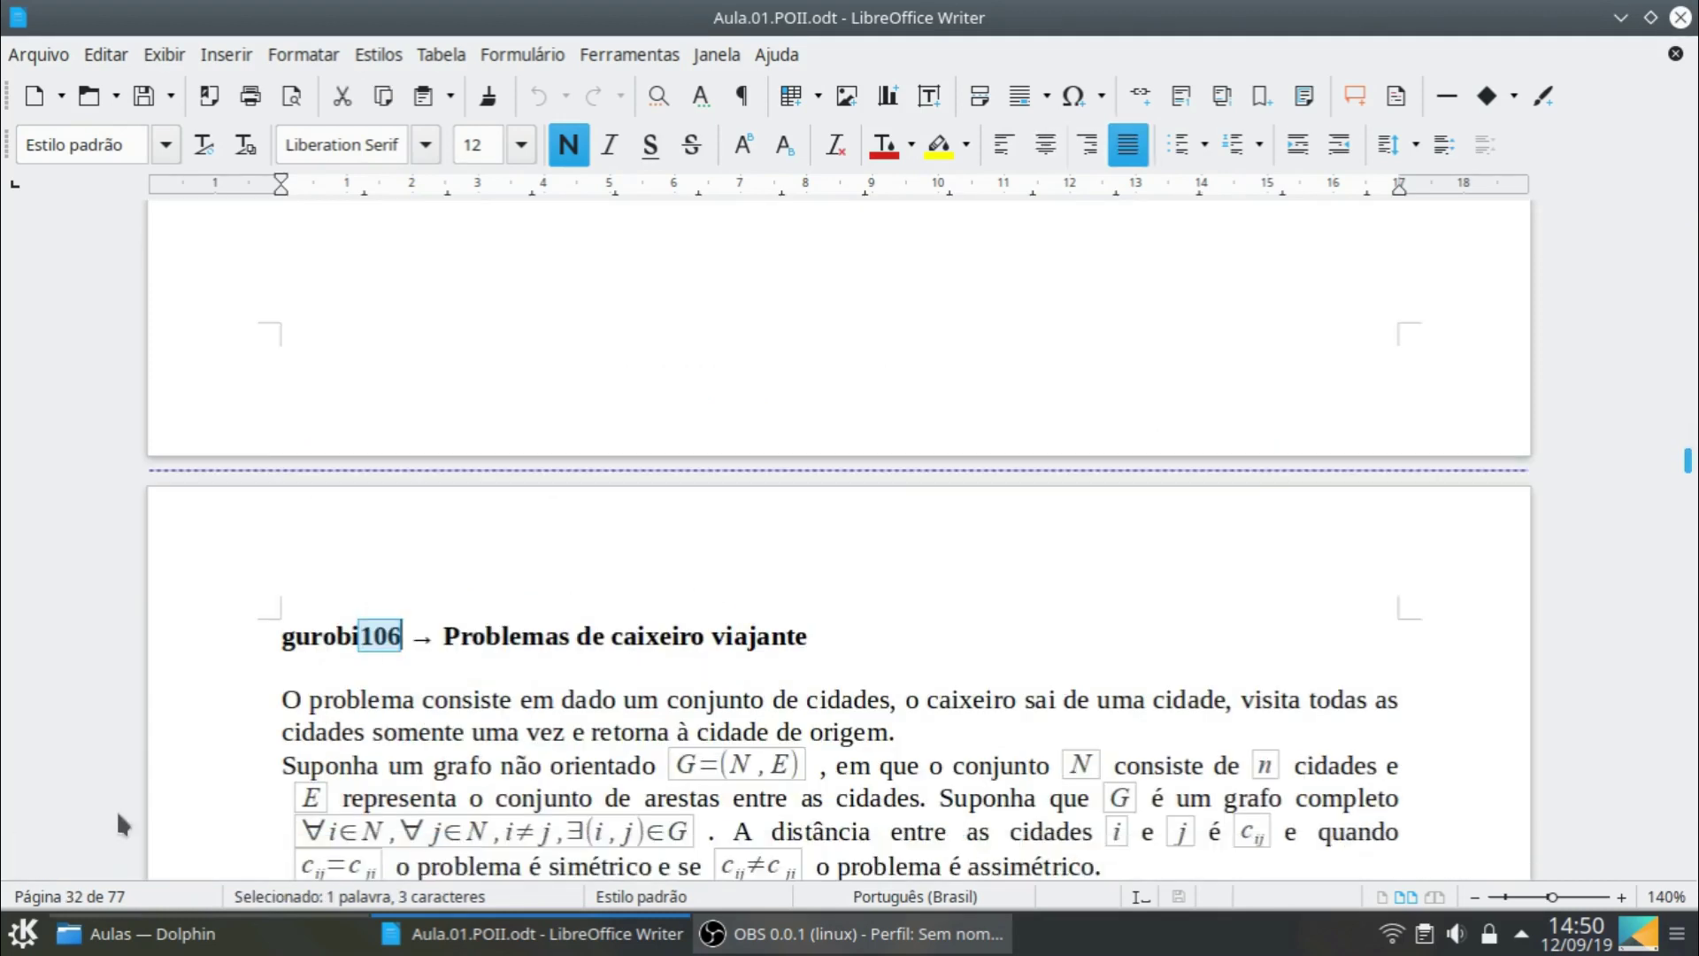
Add the line "x11+x21+x31+x41+x51=1 para j =1" directly below the first travelling-salesman model formula
{"action": "scroll", "coordinate": [839, 578], "scroll_direction": "down", "scroll_amount": 2}
{"action": "scroll", "coordinate": [839, 578], "scroll_direction": "down", "scroll_amount": 4}
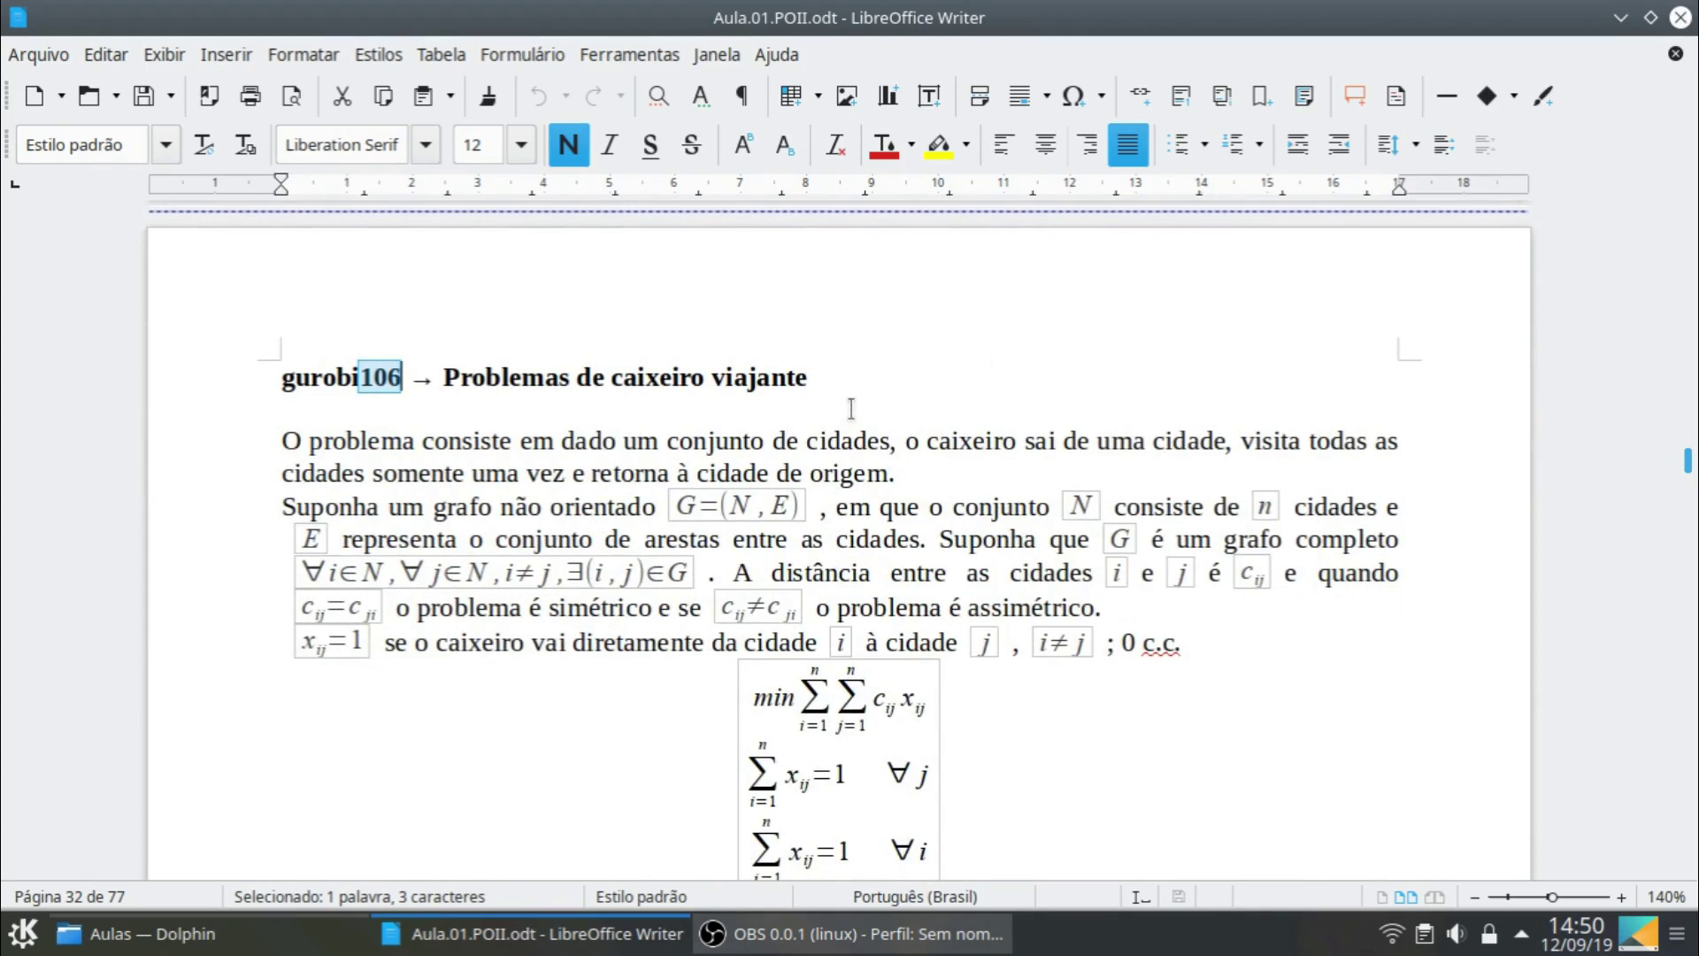
{"action": "scroll", "coordinate": [900, 476], "scroll_direction": "down", "scroll_amount": 6}
{"action": "scroll", "coordinate": [900, 476], "scroll_direction": "up", "scroll_amount": 2}
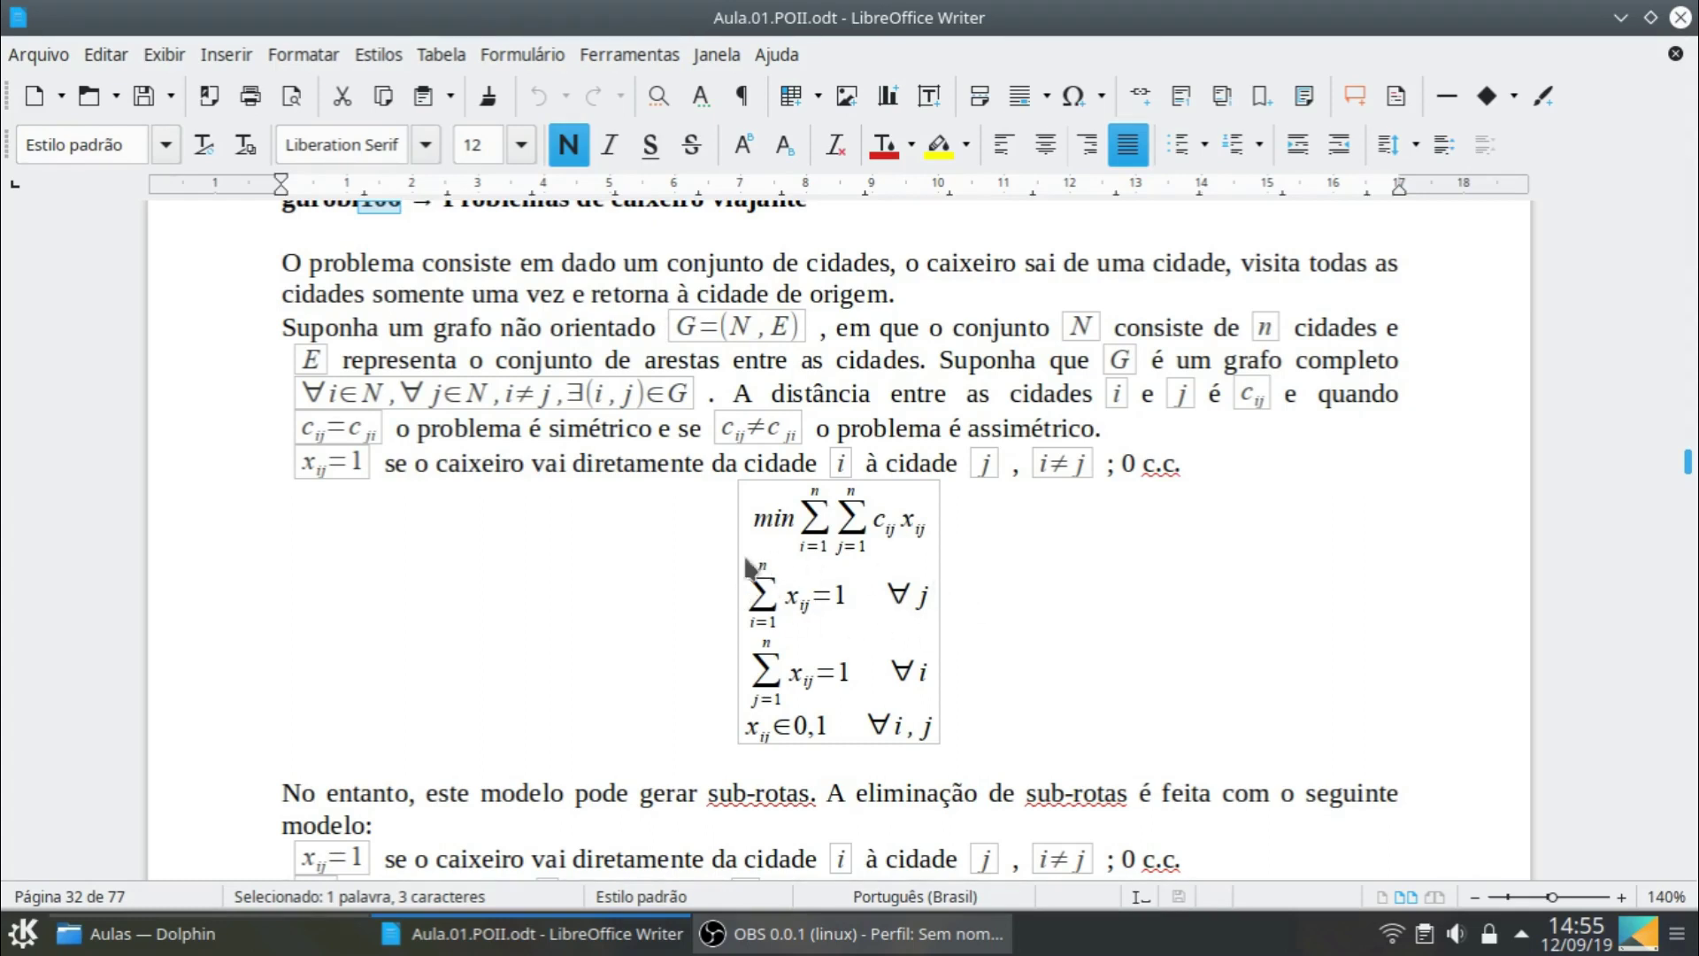
{"action": "left_click", "coordinate": [983, 603]}
{"action": "key", "text": "Return"}
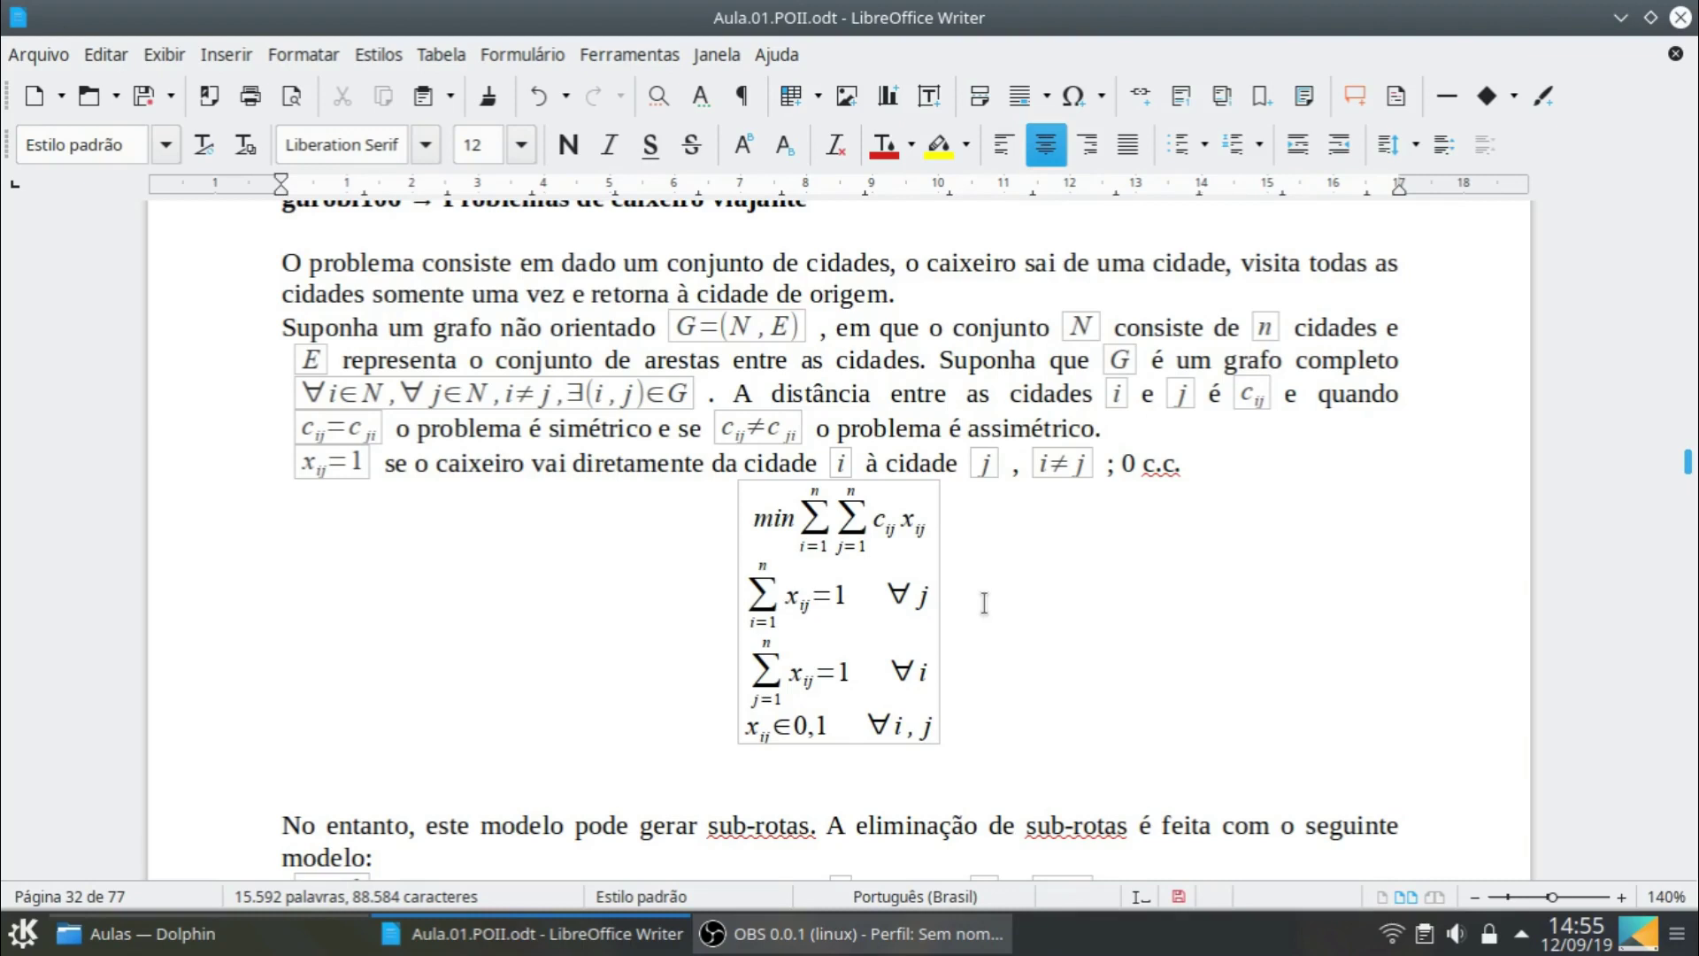
{"action": "type", "text": "x11+x21+x31+x41+x5"}
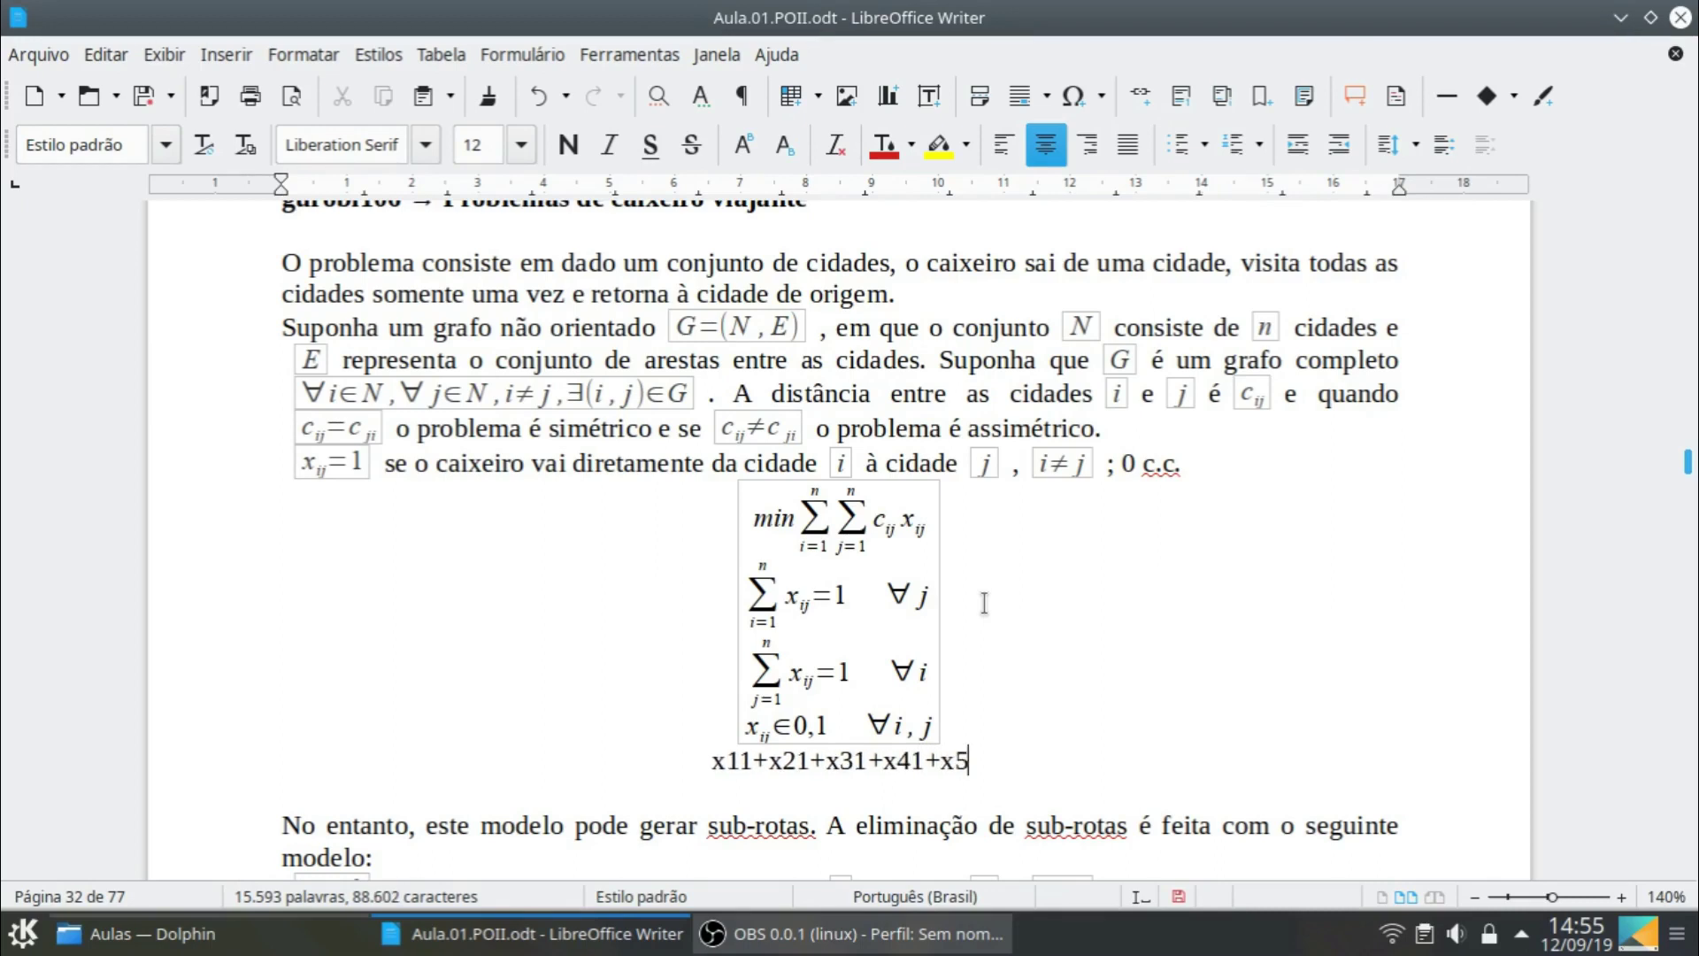
{"action": "type", "text": "1=1"}
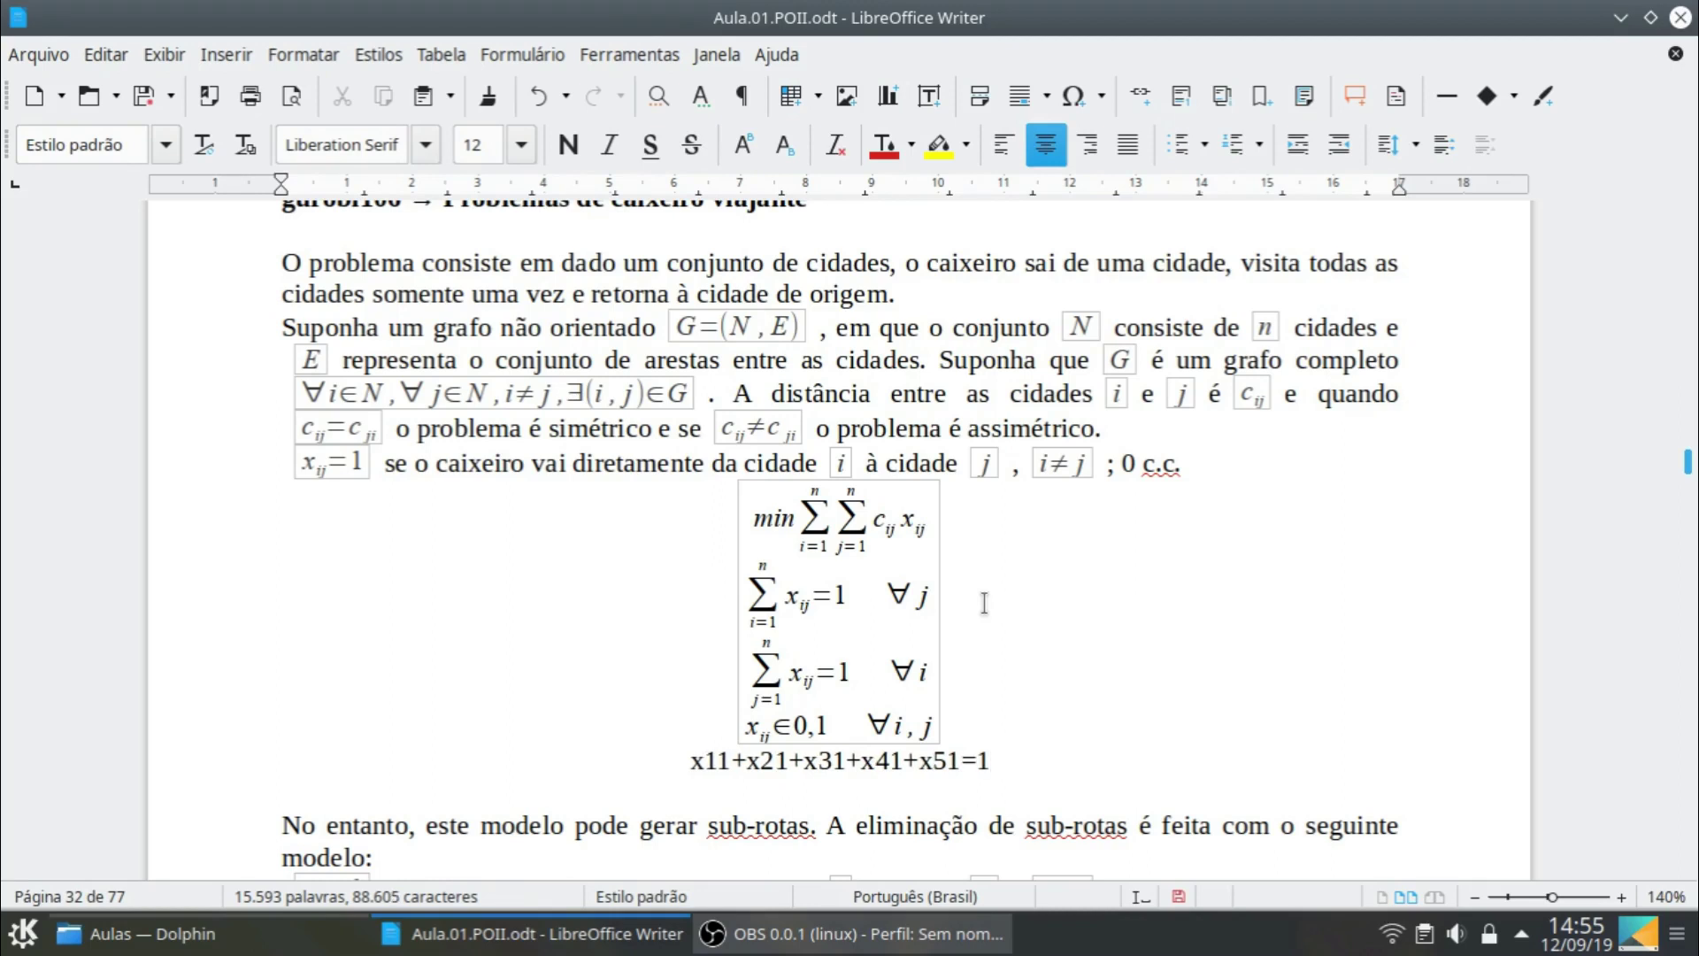
{"action": "type", "text": " para "}
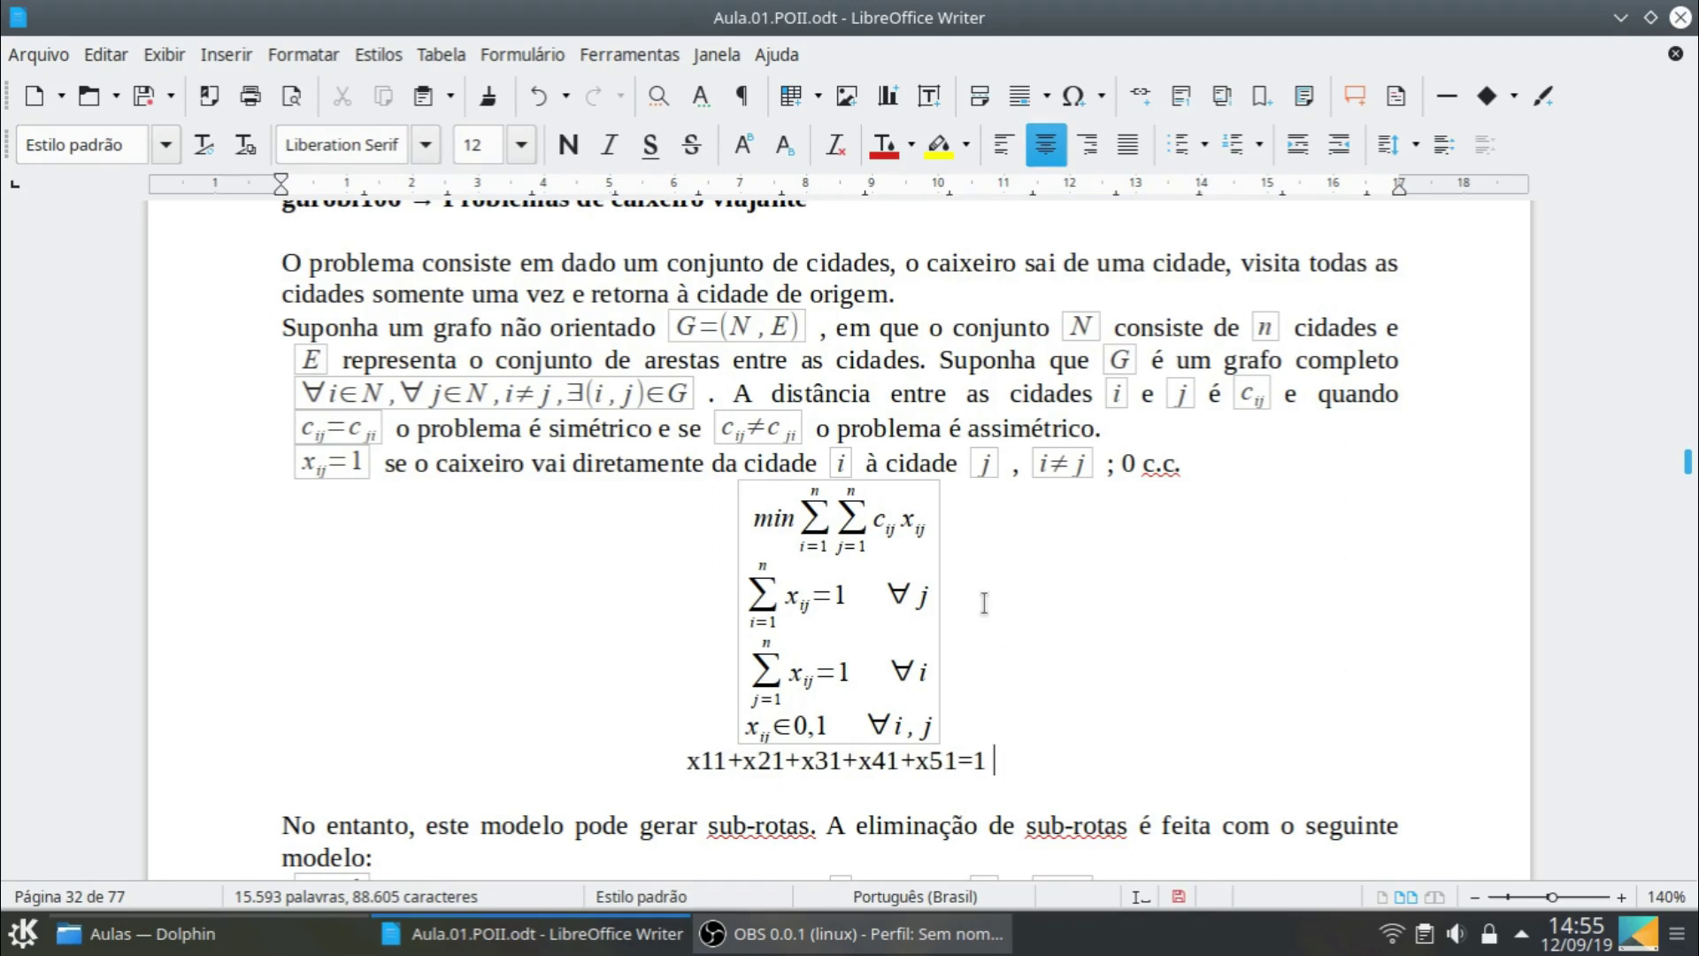
{"action": "type", "text": "j =1"}
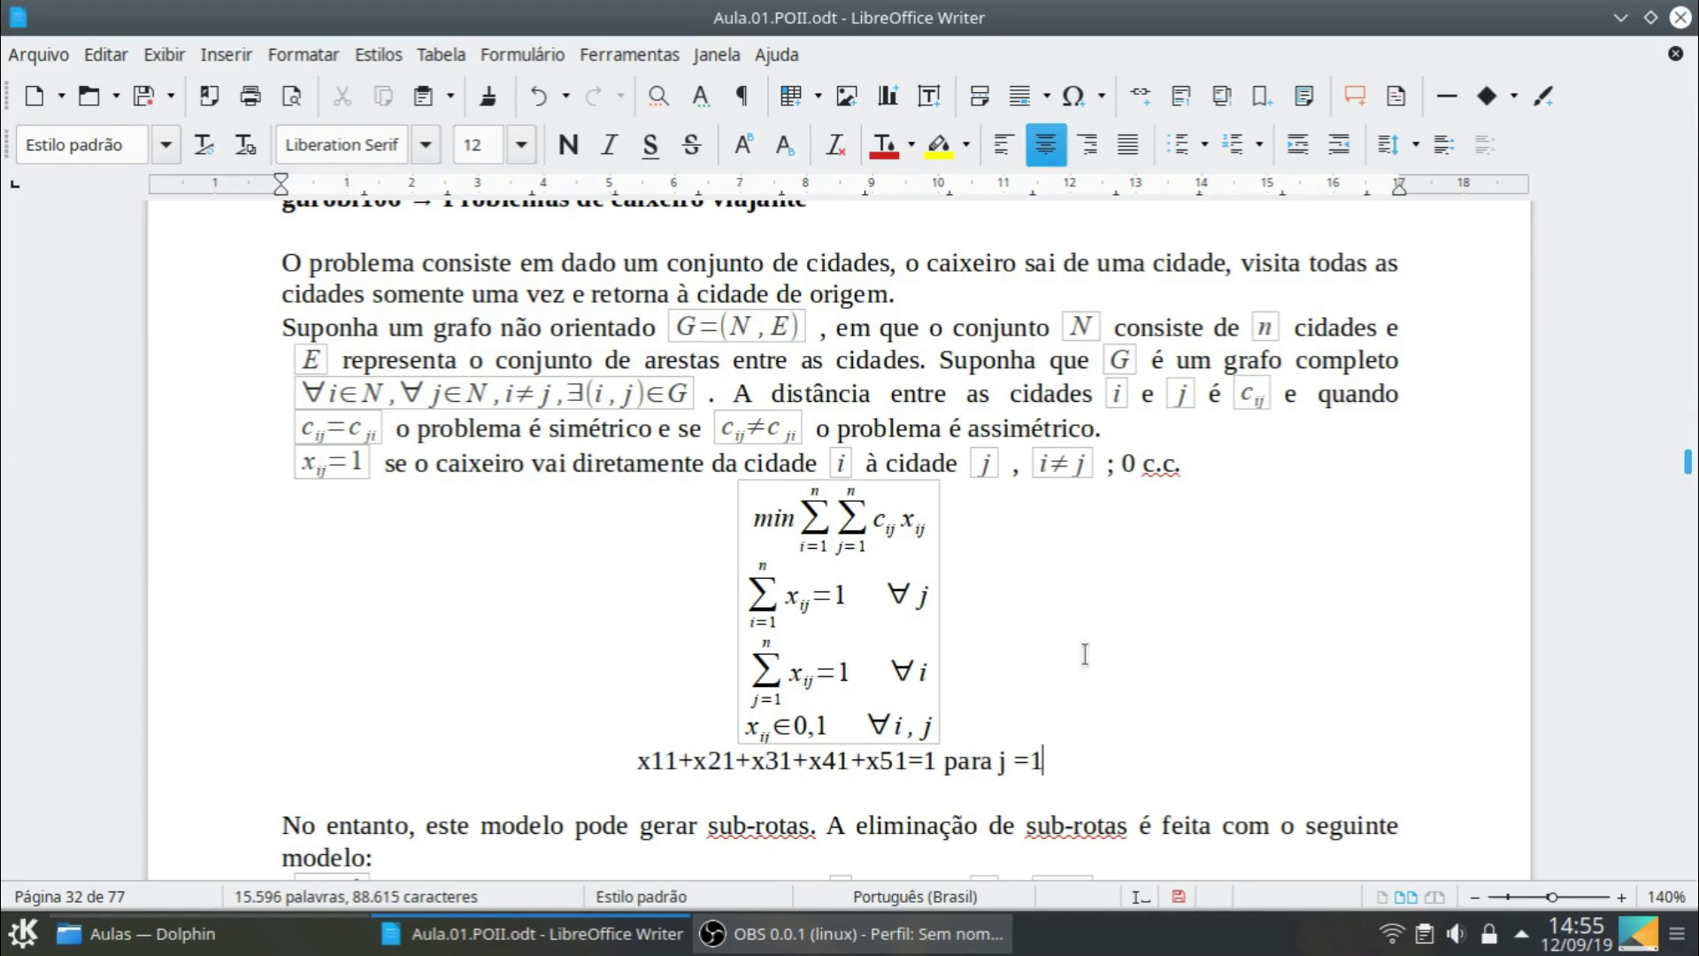
Duplicate the expanded constraint on a new line below, set its ending to "j =2", and add an empty line
{"action": "left_click_drag", "start_coordinate": [1049, 761], "coordinate": [630, 745]}
{"action": "key", "text": "ctrl+c"}
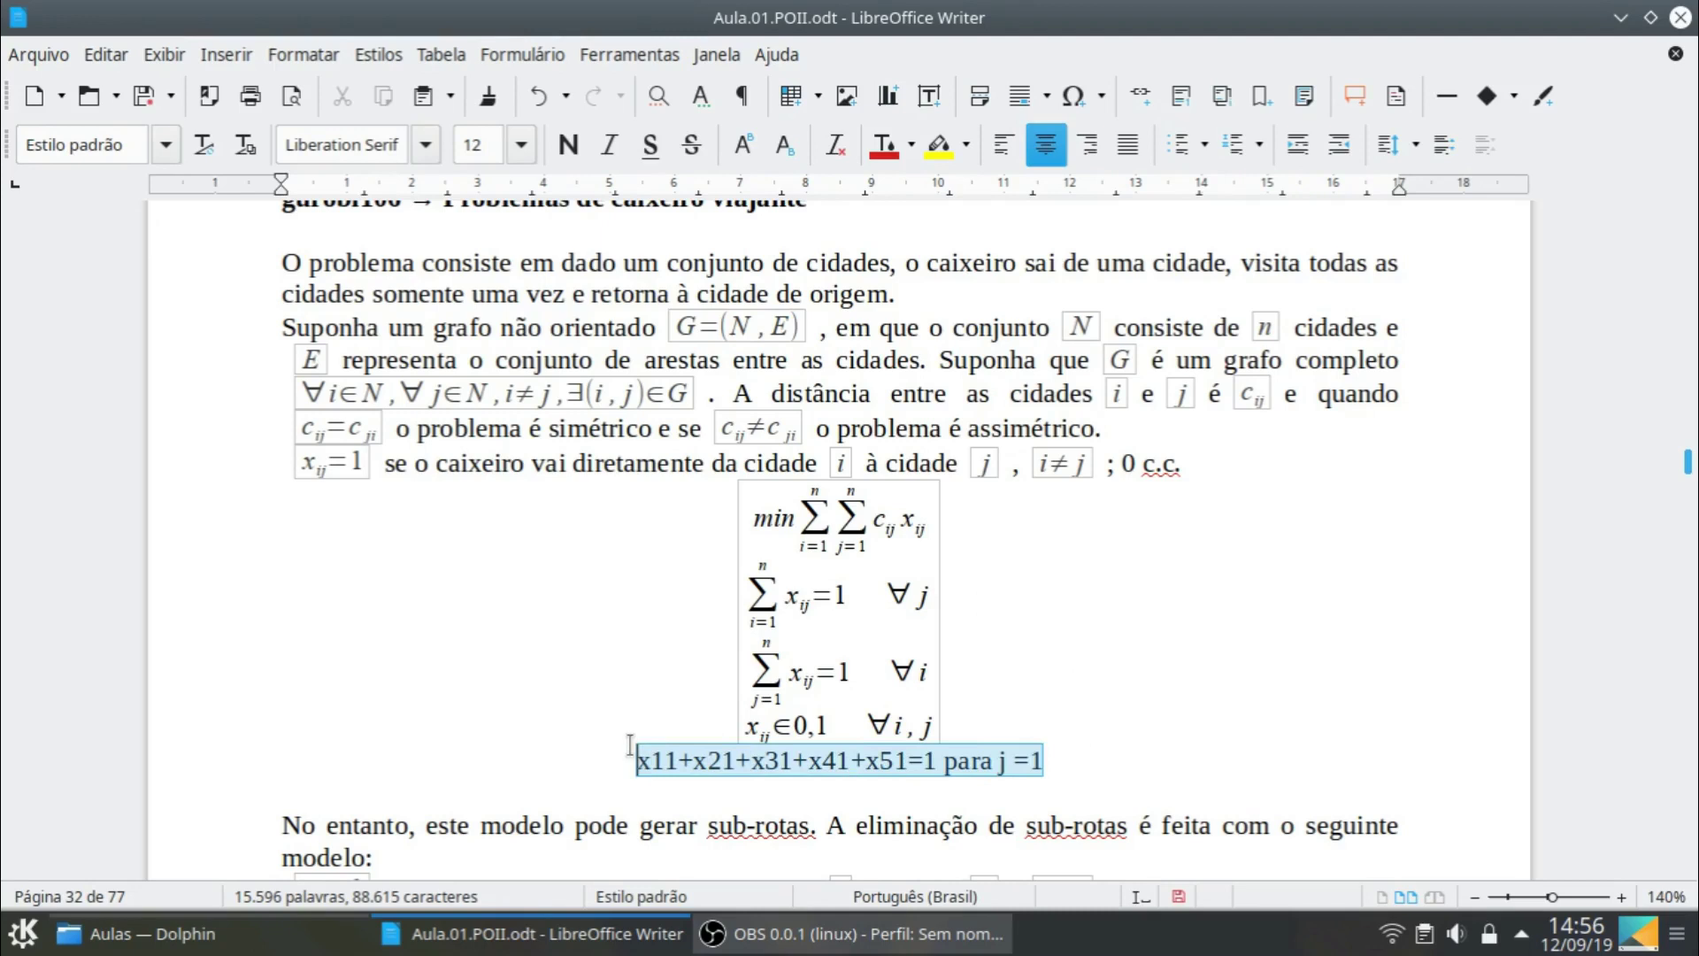
{"action": "left_click", "coordinate": [1168, 760]}
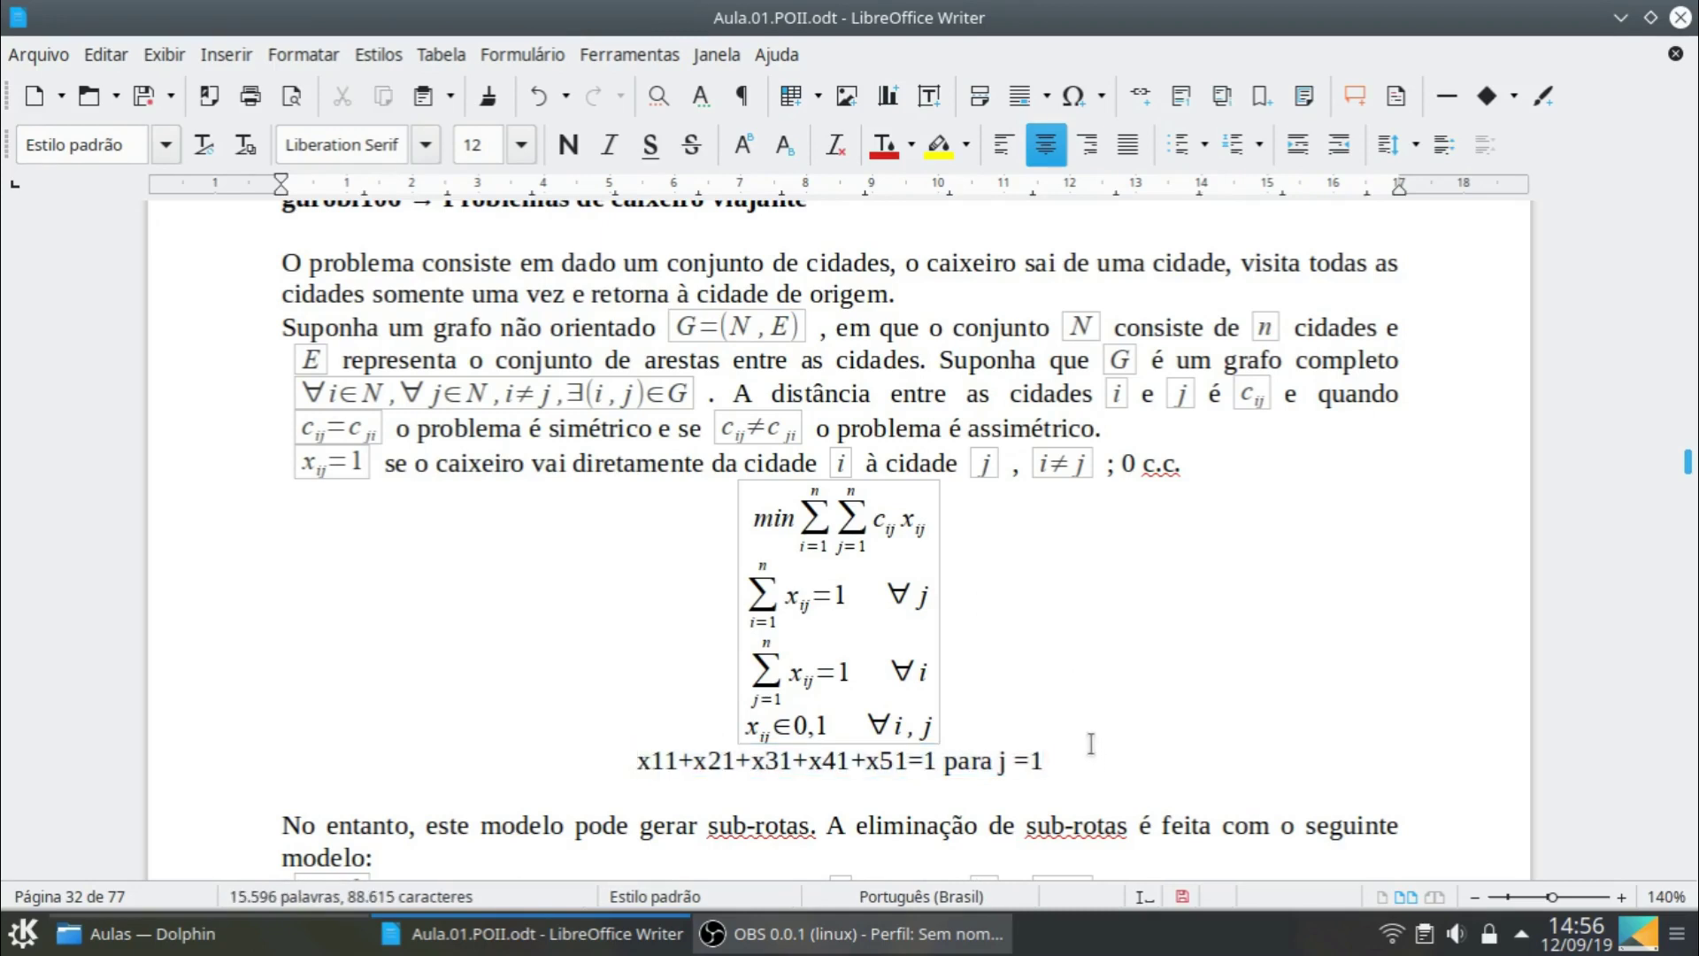
{"action": "key", "text": "Return"}
{"action": "key", "text": "ctrl+v"}
{"action": "left_click_drag", "start_coordinate": [1052, 811], "coordinate": [1026, 793]}
{"action": "type", "text": "2"}
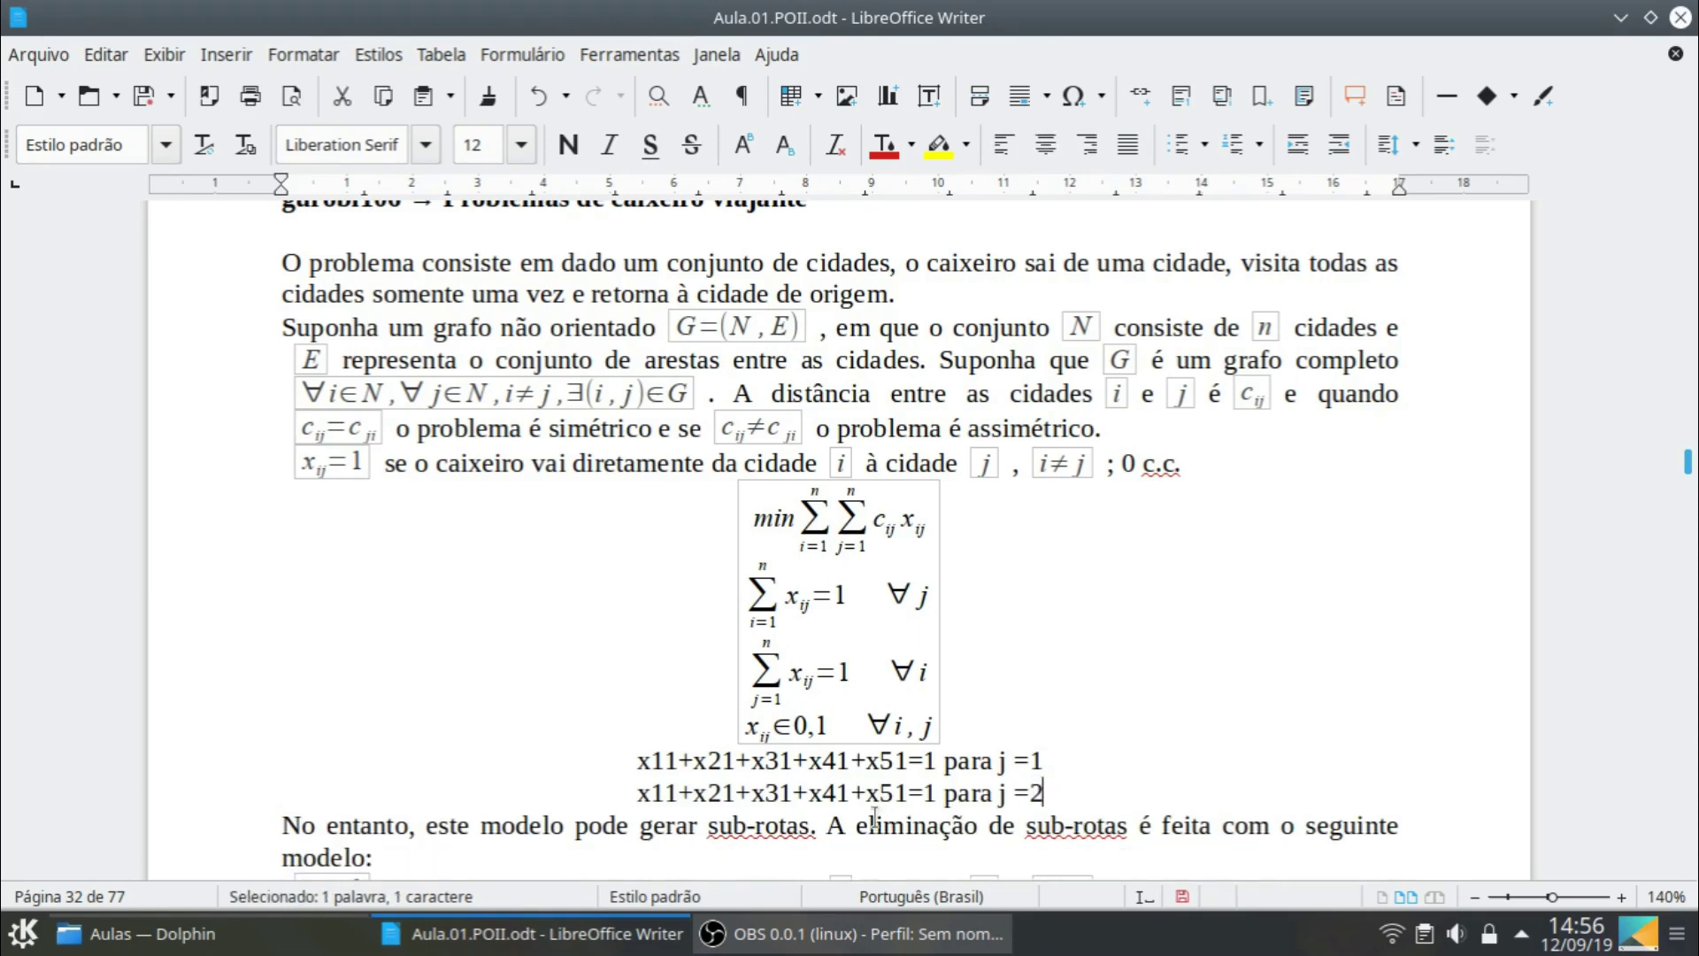
{"action": "key", "text": "Return"}
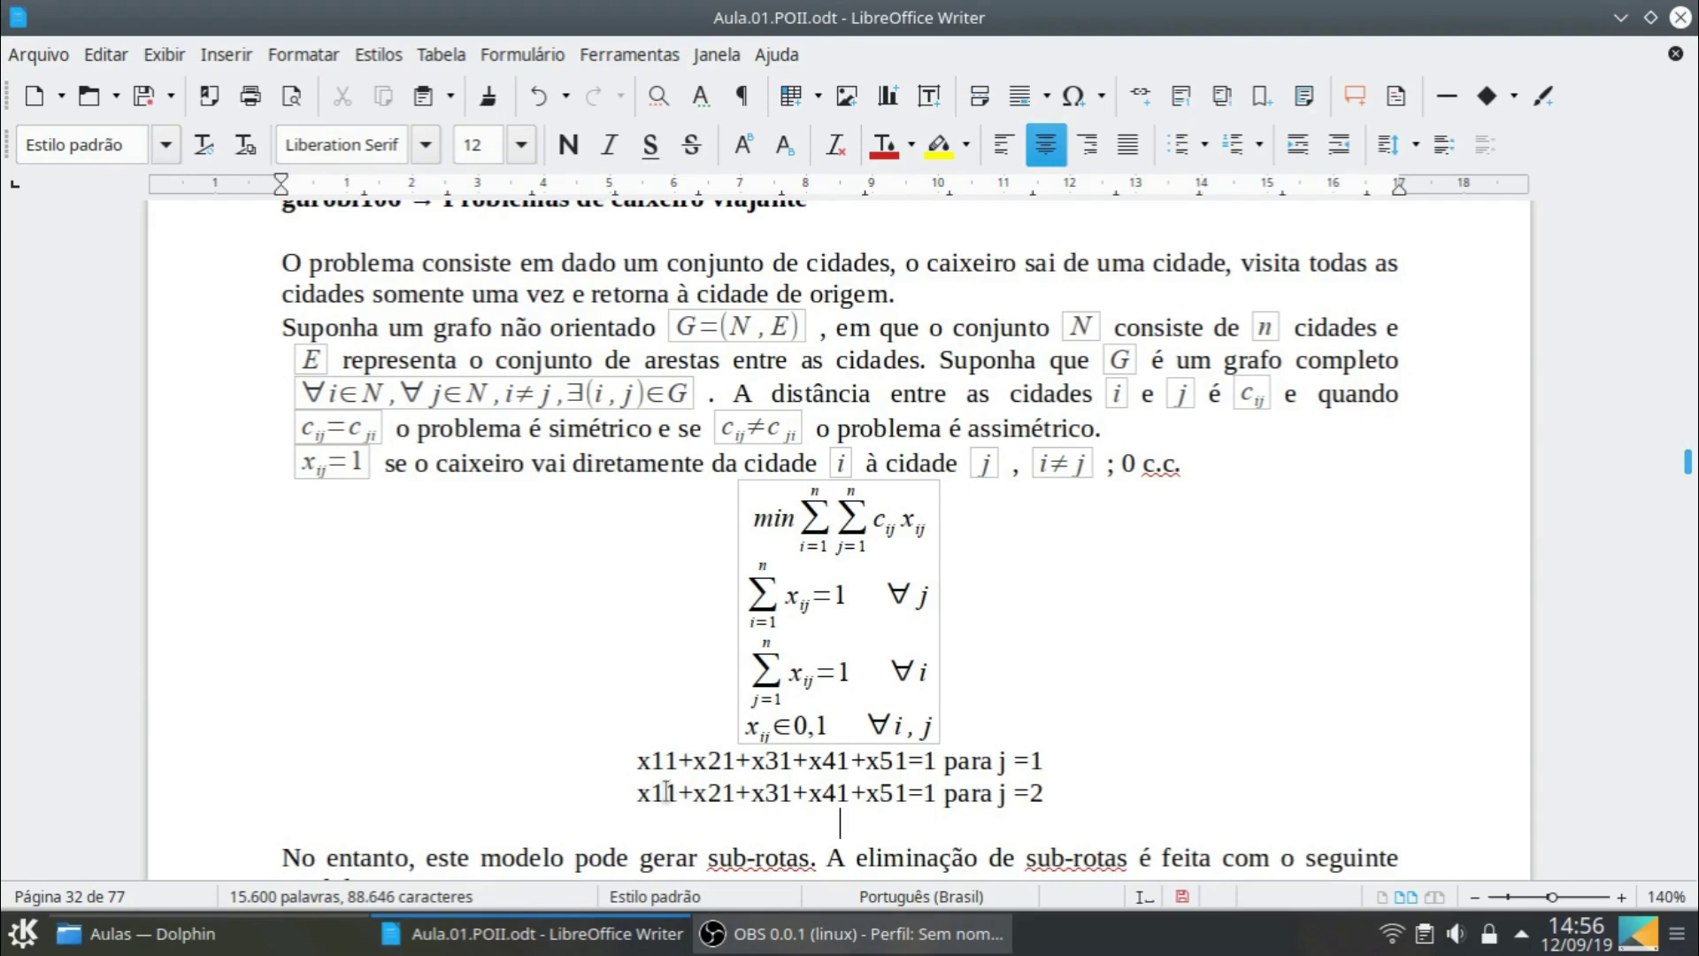
Change the terms of the "j =2" constraint to x12+x22+x32+x42+x52
{"action": "left_click_drag", "start_coordinate": [665, 792], "coordinate": [904, 793]}
{"action": "type", "text": "2"}
{"action": "type", "text": "2"}
{"action": "left_click", "coordinate": [781, 792]}
{"action": "type", "text": "2+x22"}
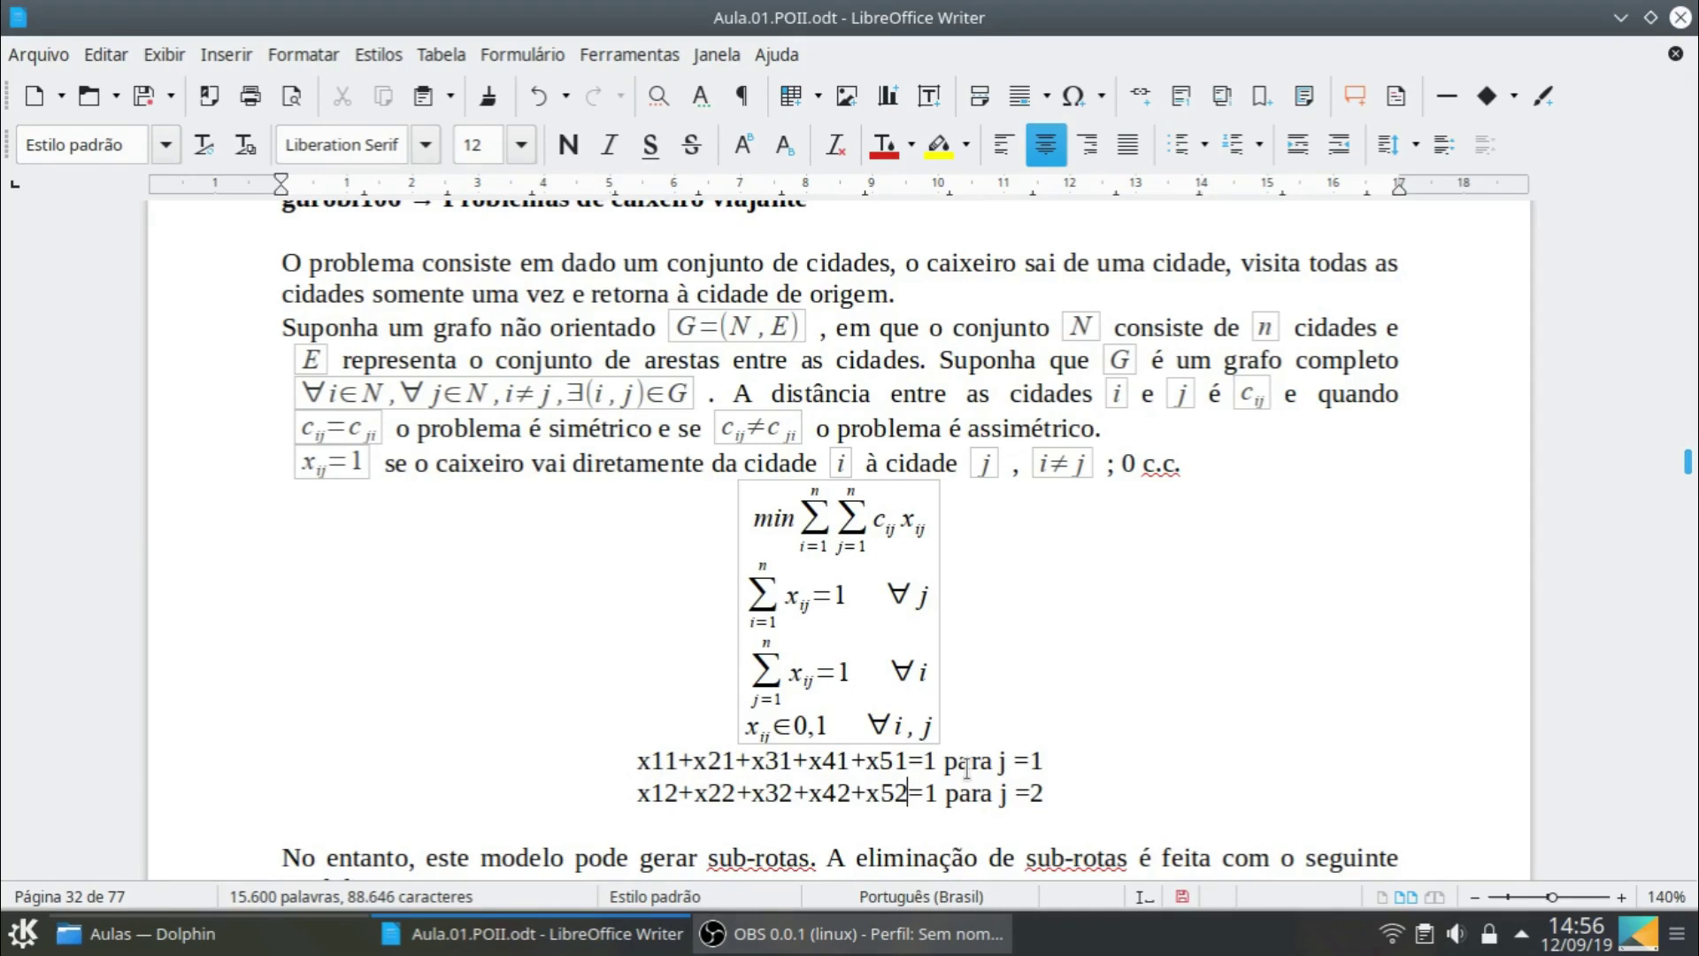
Annotate the end of the "j =1" constraint line with "-->chegada"
{"action": "left_click", "coordinate": [1075, 765]}
{"action": "type", "text": "-->"}
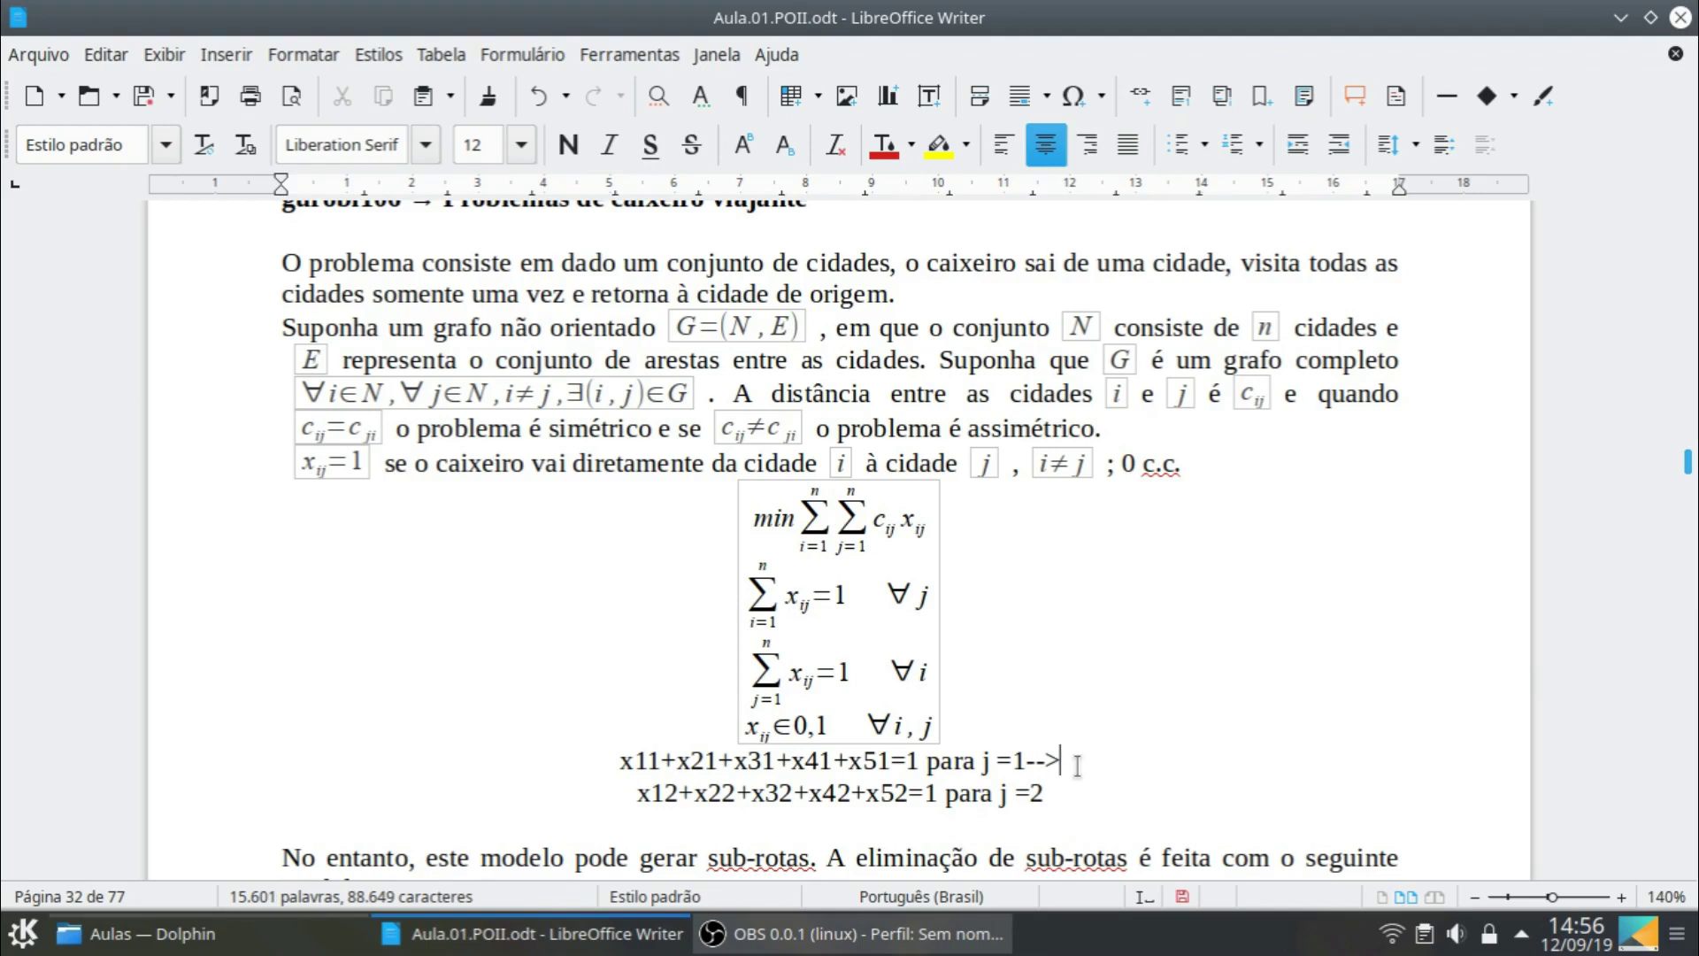
{"action": "type", "text": " chega"}
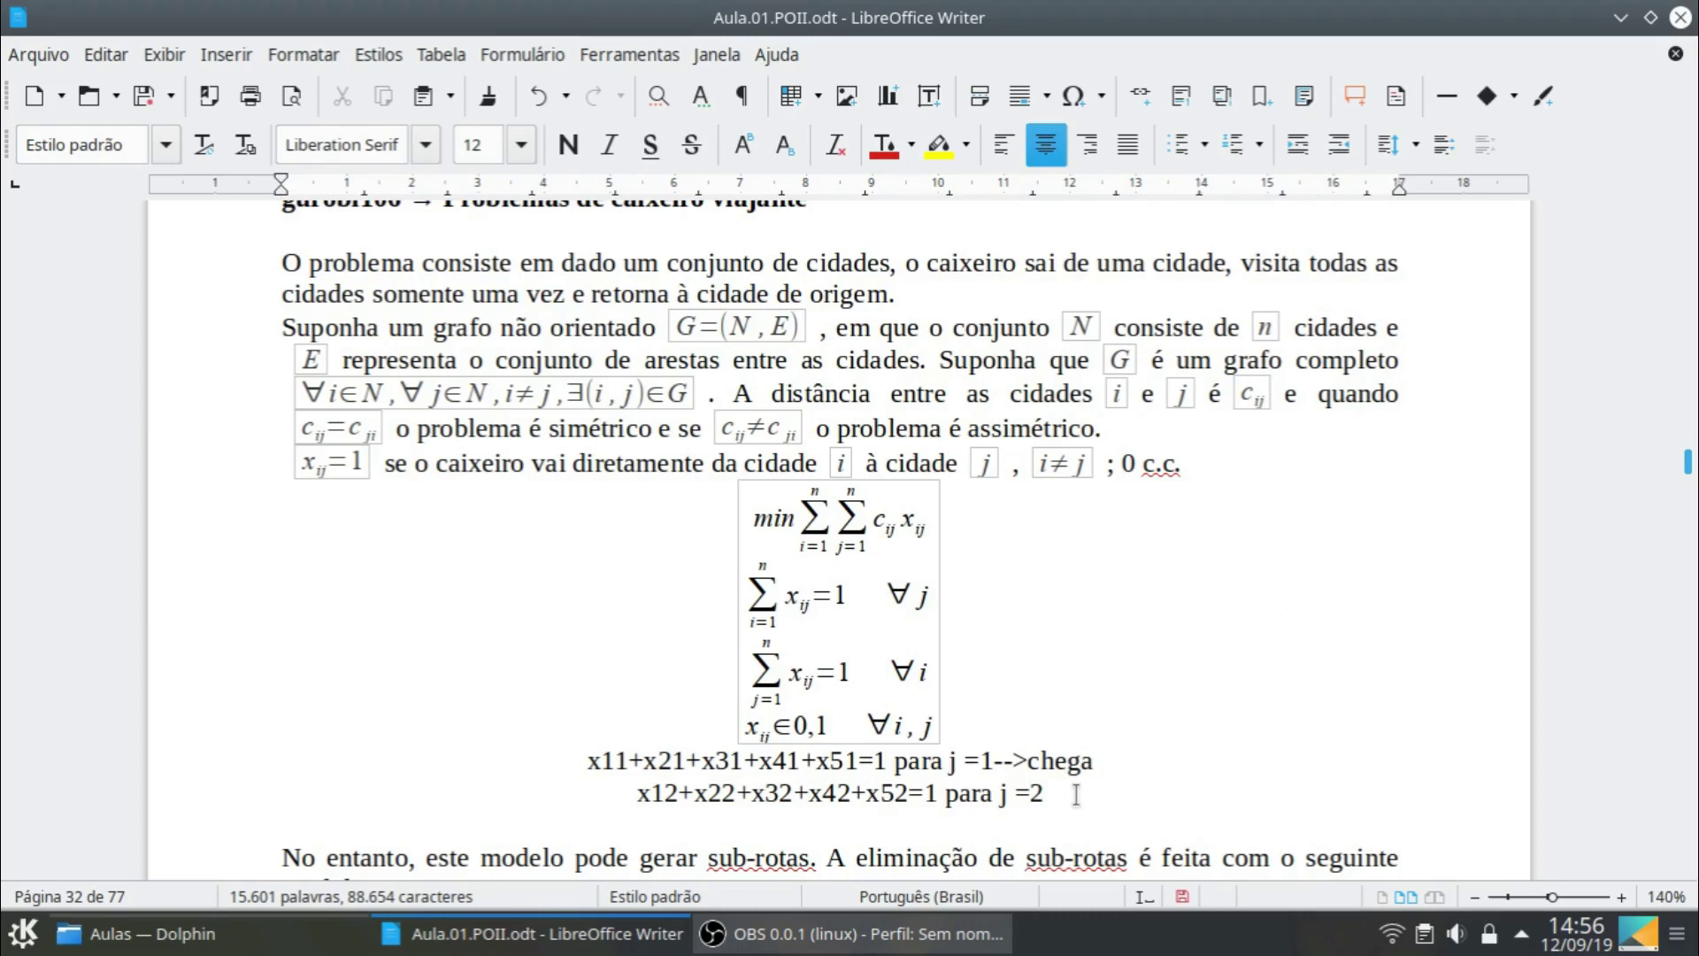
{"action": "type", "text": "da"}
Add the line "x11+x12+x13+x14+x15=1 para i=1 → saída" below the "j =2" constraint
{"action": "left_click", "coordinate": [1067, 793]}
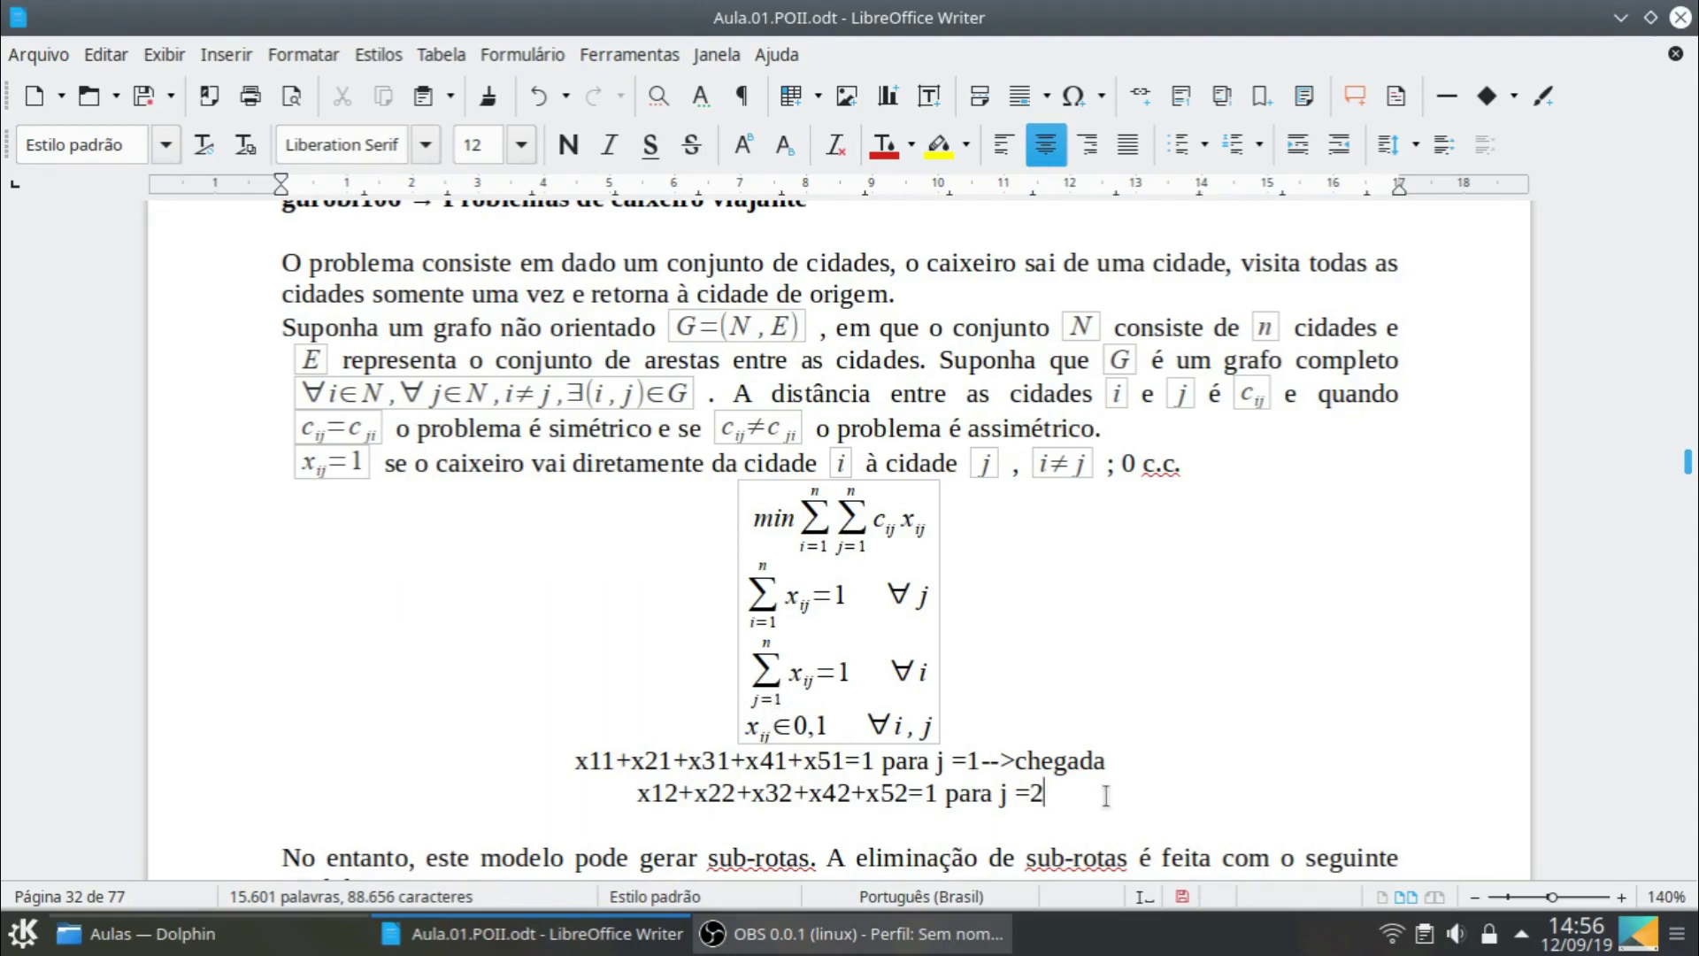
{"action": "key", "text": "Return"}
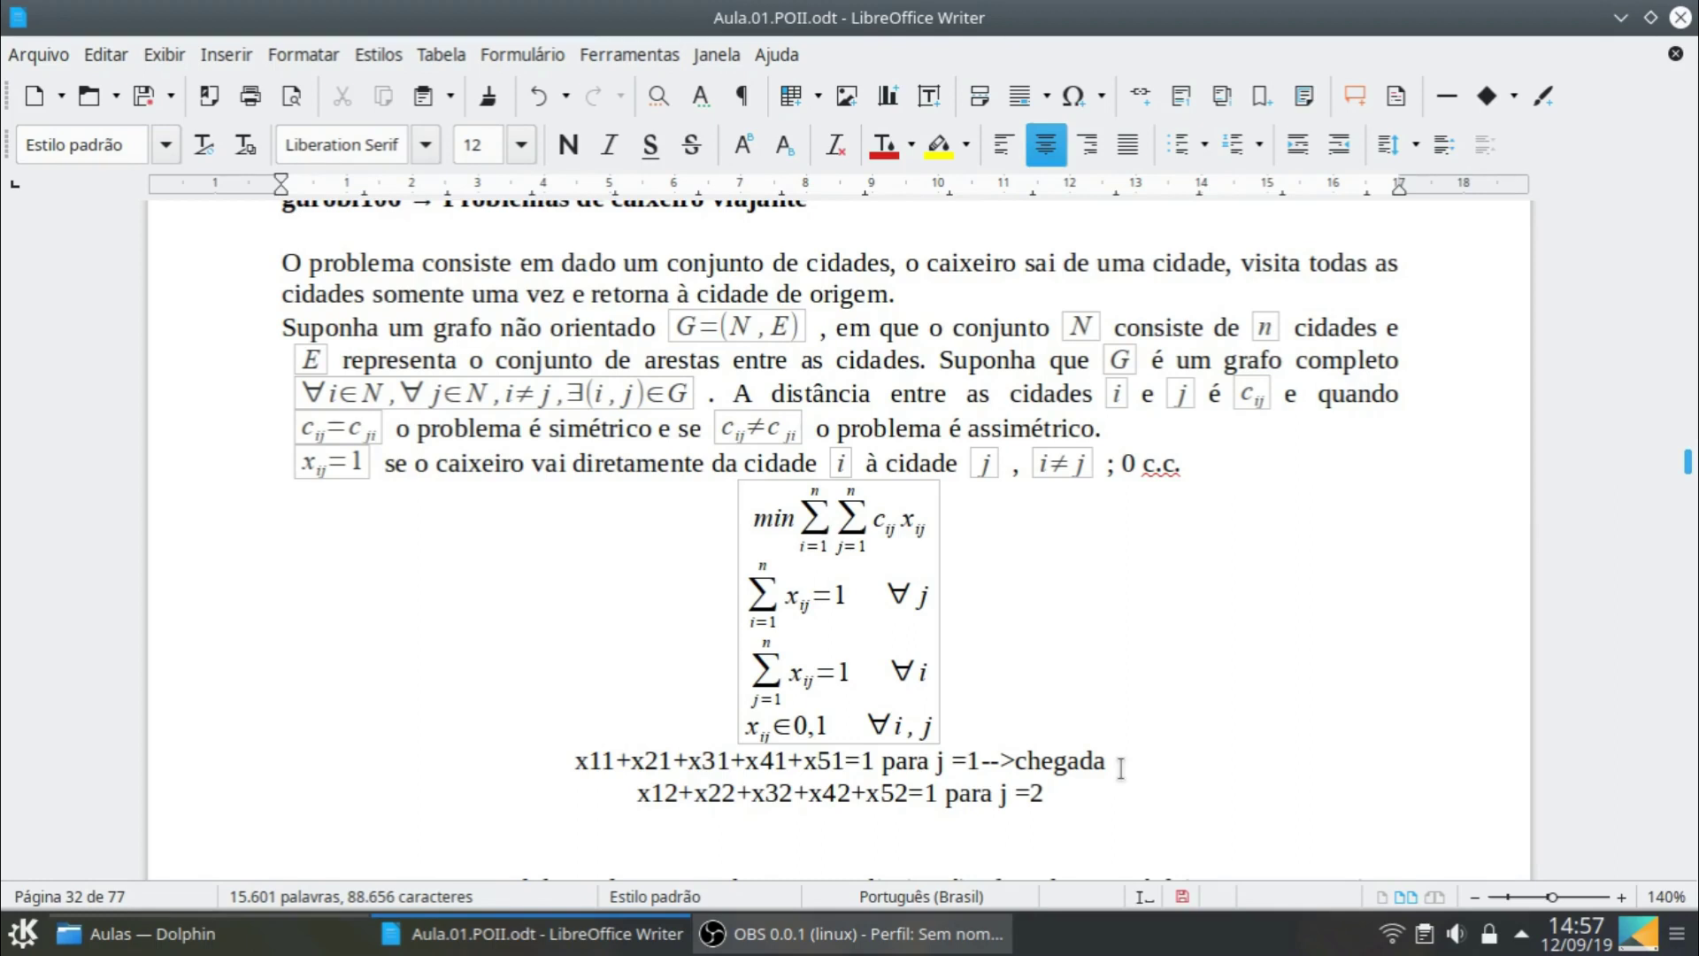
{"action": "type", "text": "11+x12+x"}
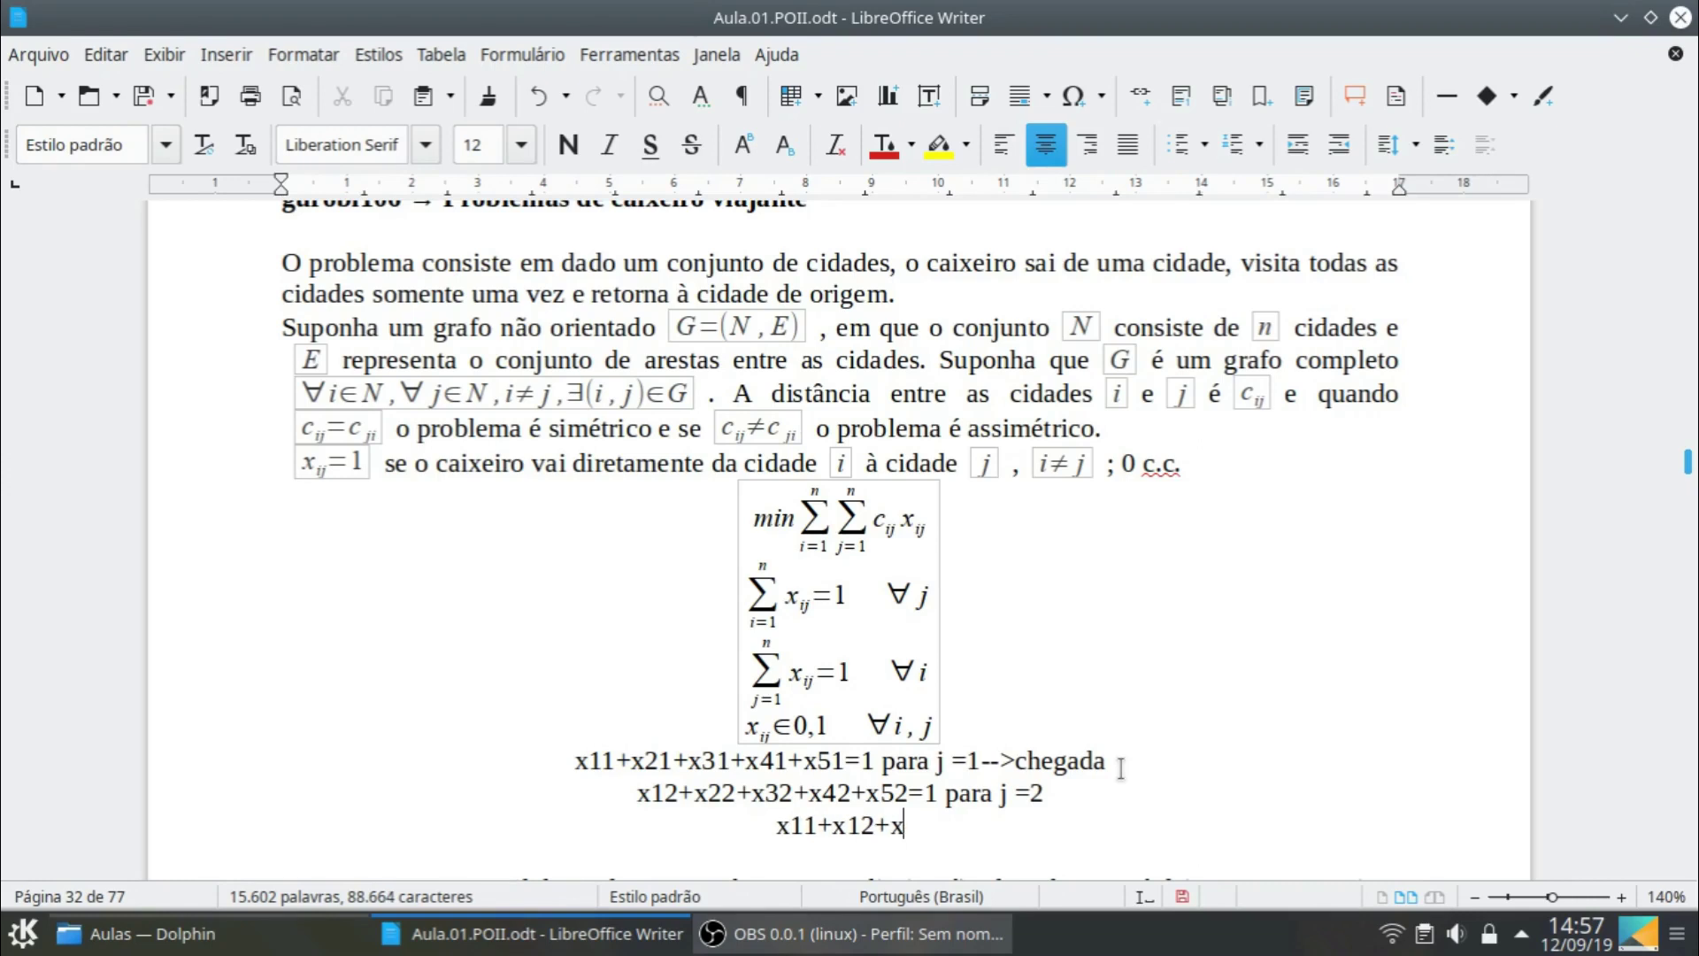
{"action": "type", "text": "1"}
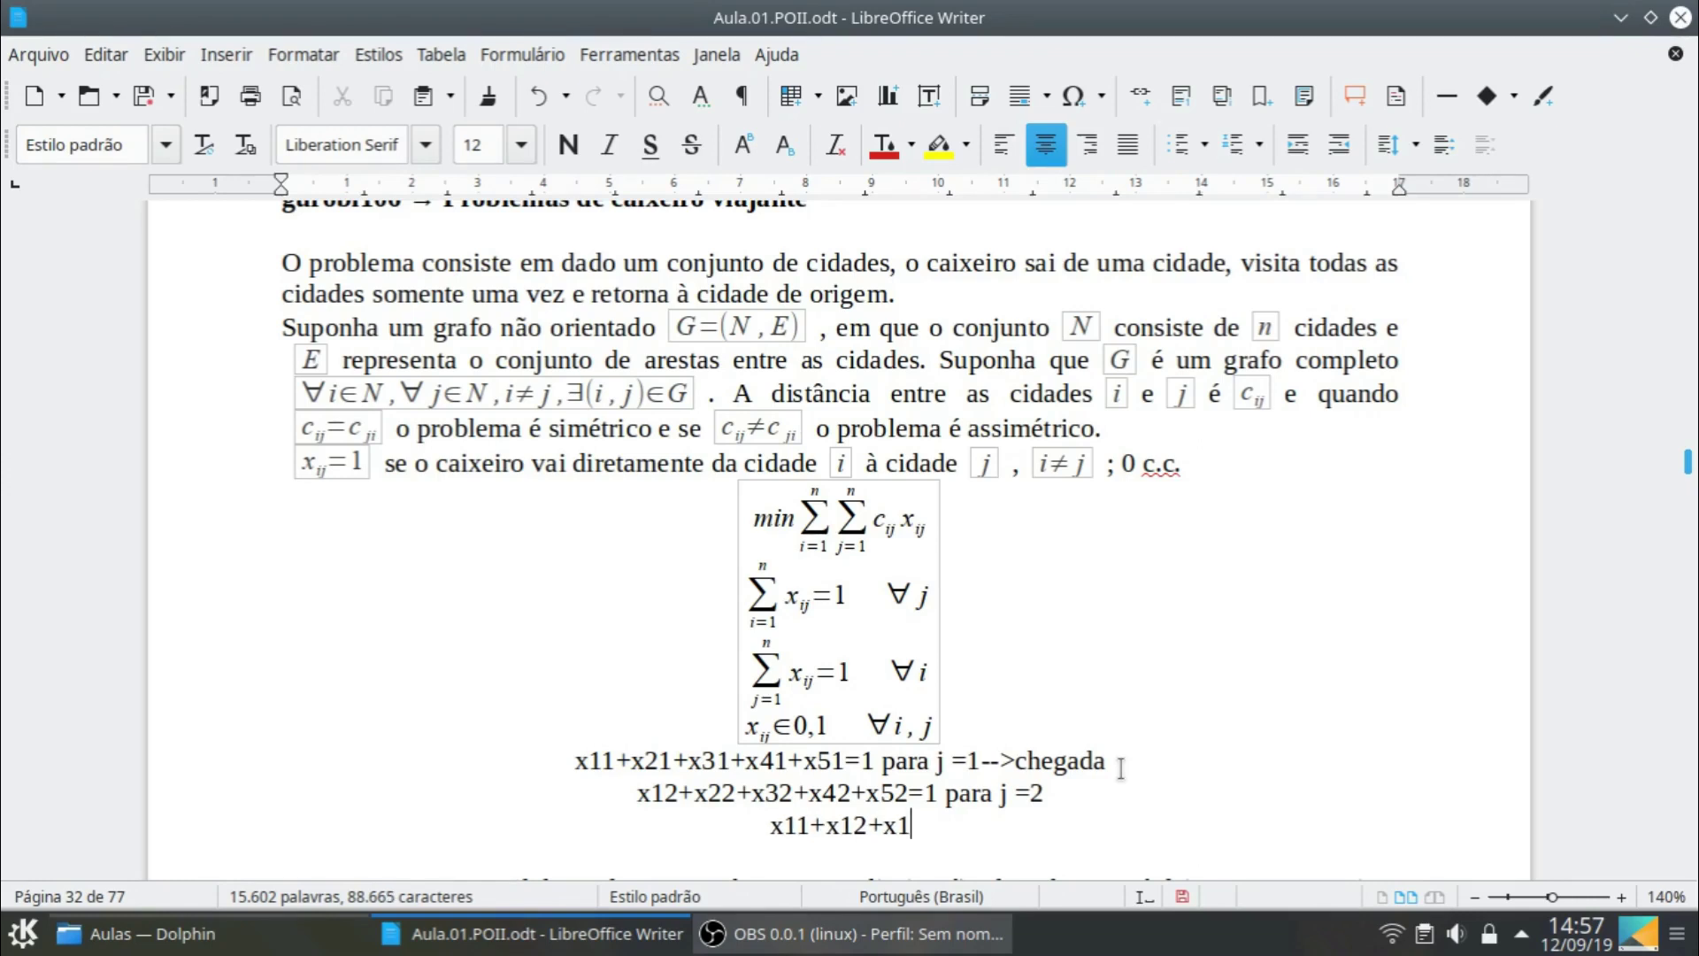
{"action": "type", "text": "3+x14"}
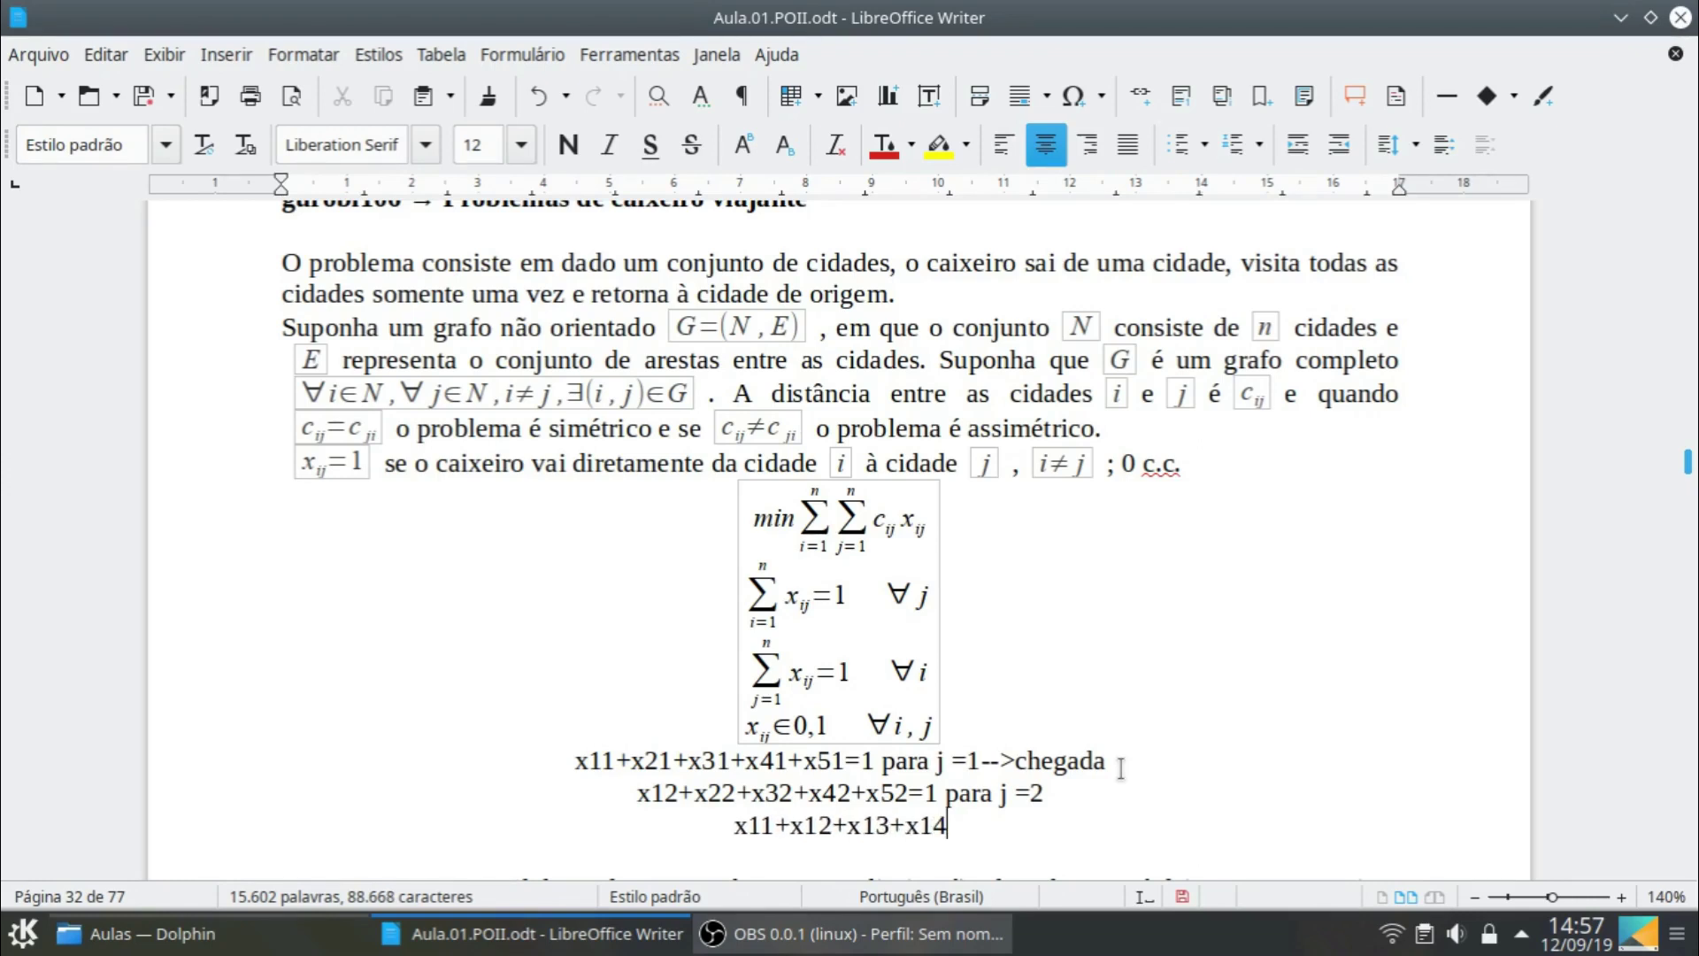
{"action": "type", "text": "+x15="}
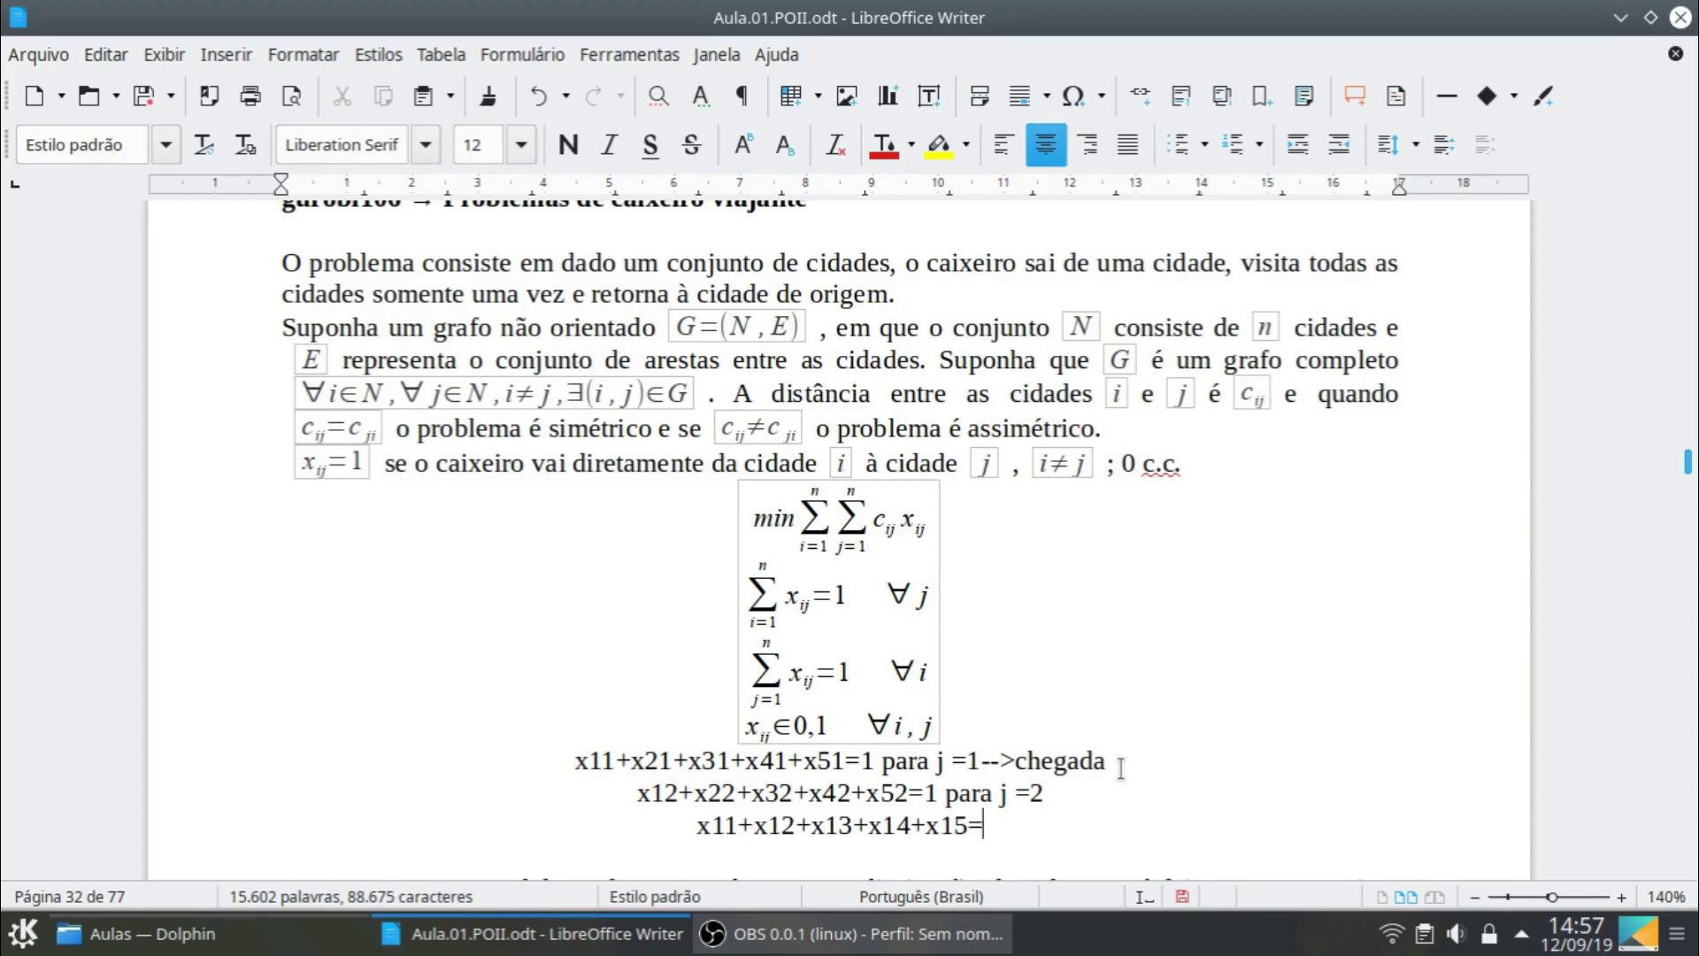
{"action": "type", "text": "1 pra"}
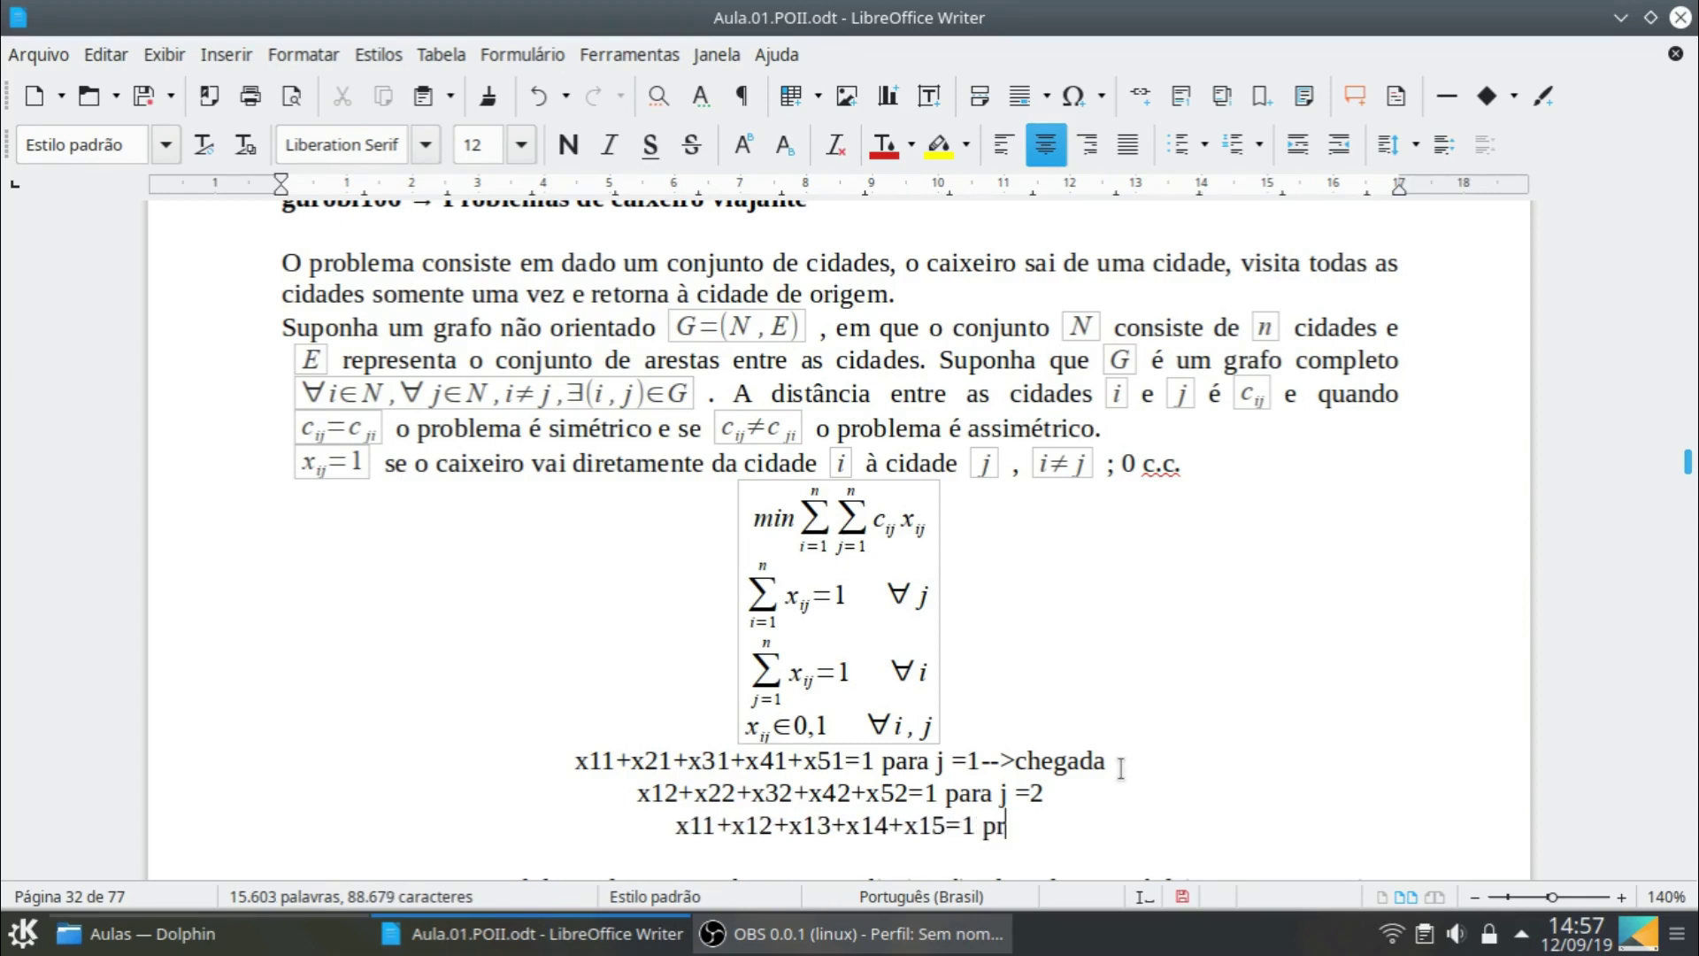
{"action": "key", "text": "BackSpace"}
{"action": "key", "text": "BackSpace"}
{"action": "type", "text": "a"}
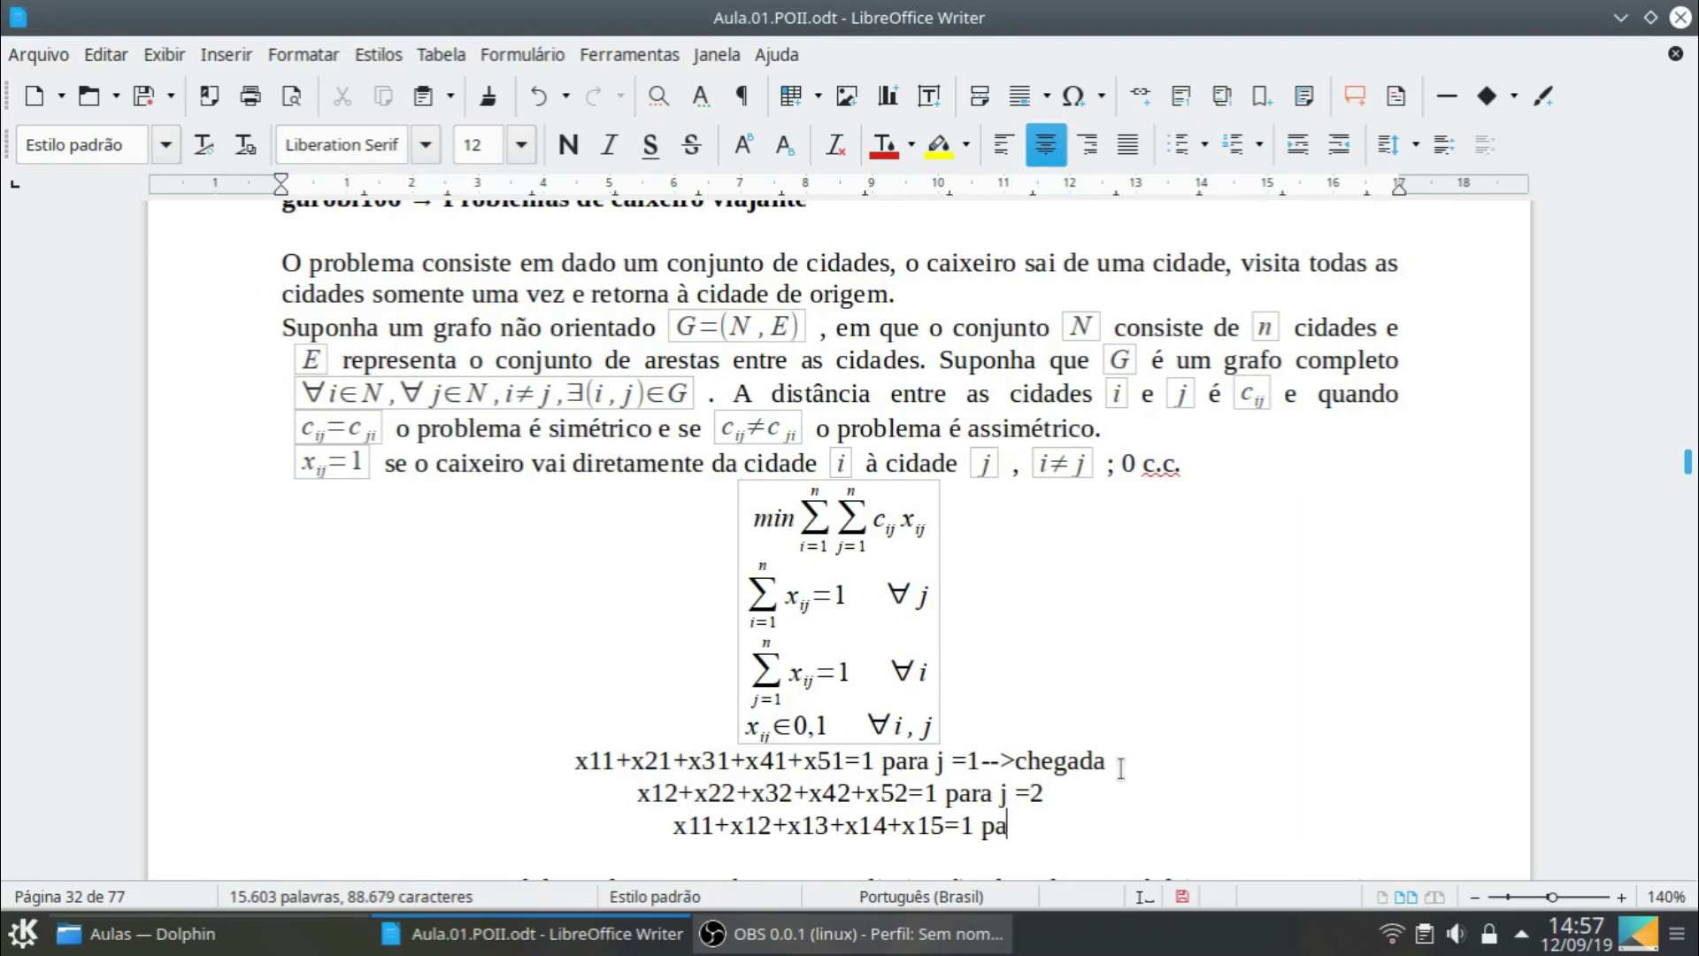
{"action": "type", "text": "ra i=1"}
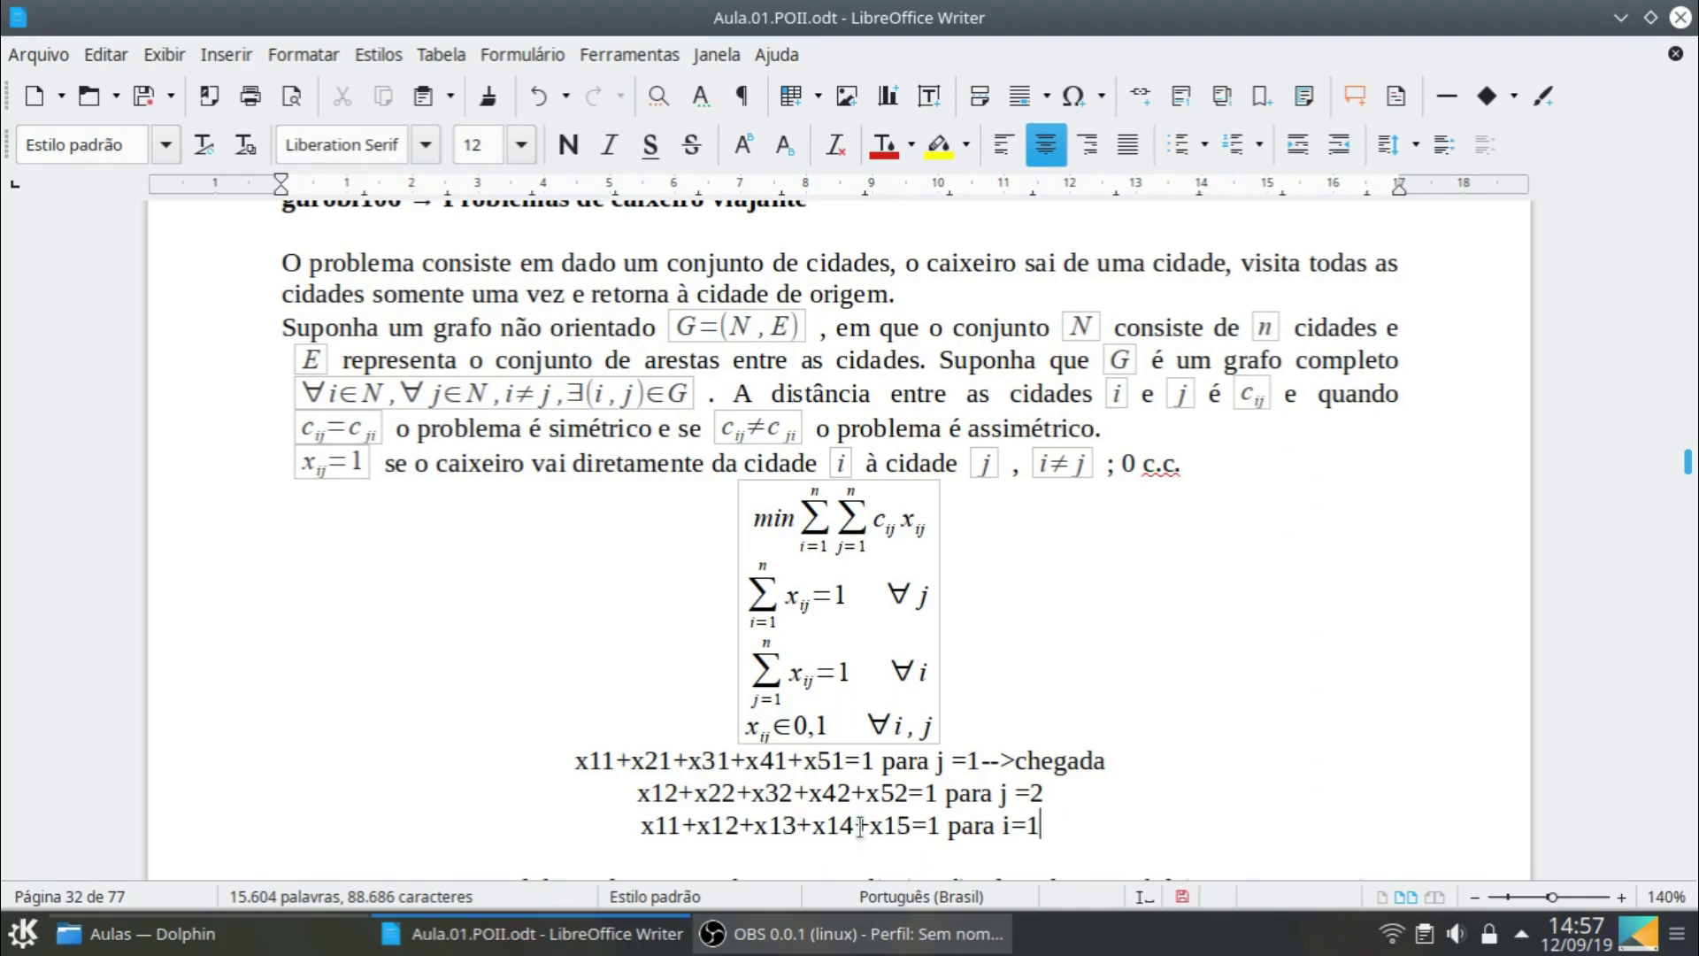
{"action": "type", "text": "-> "}
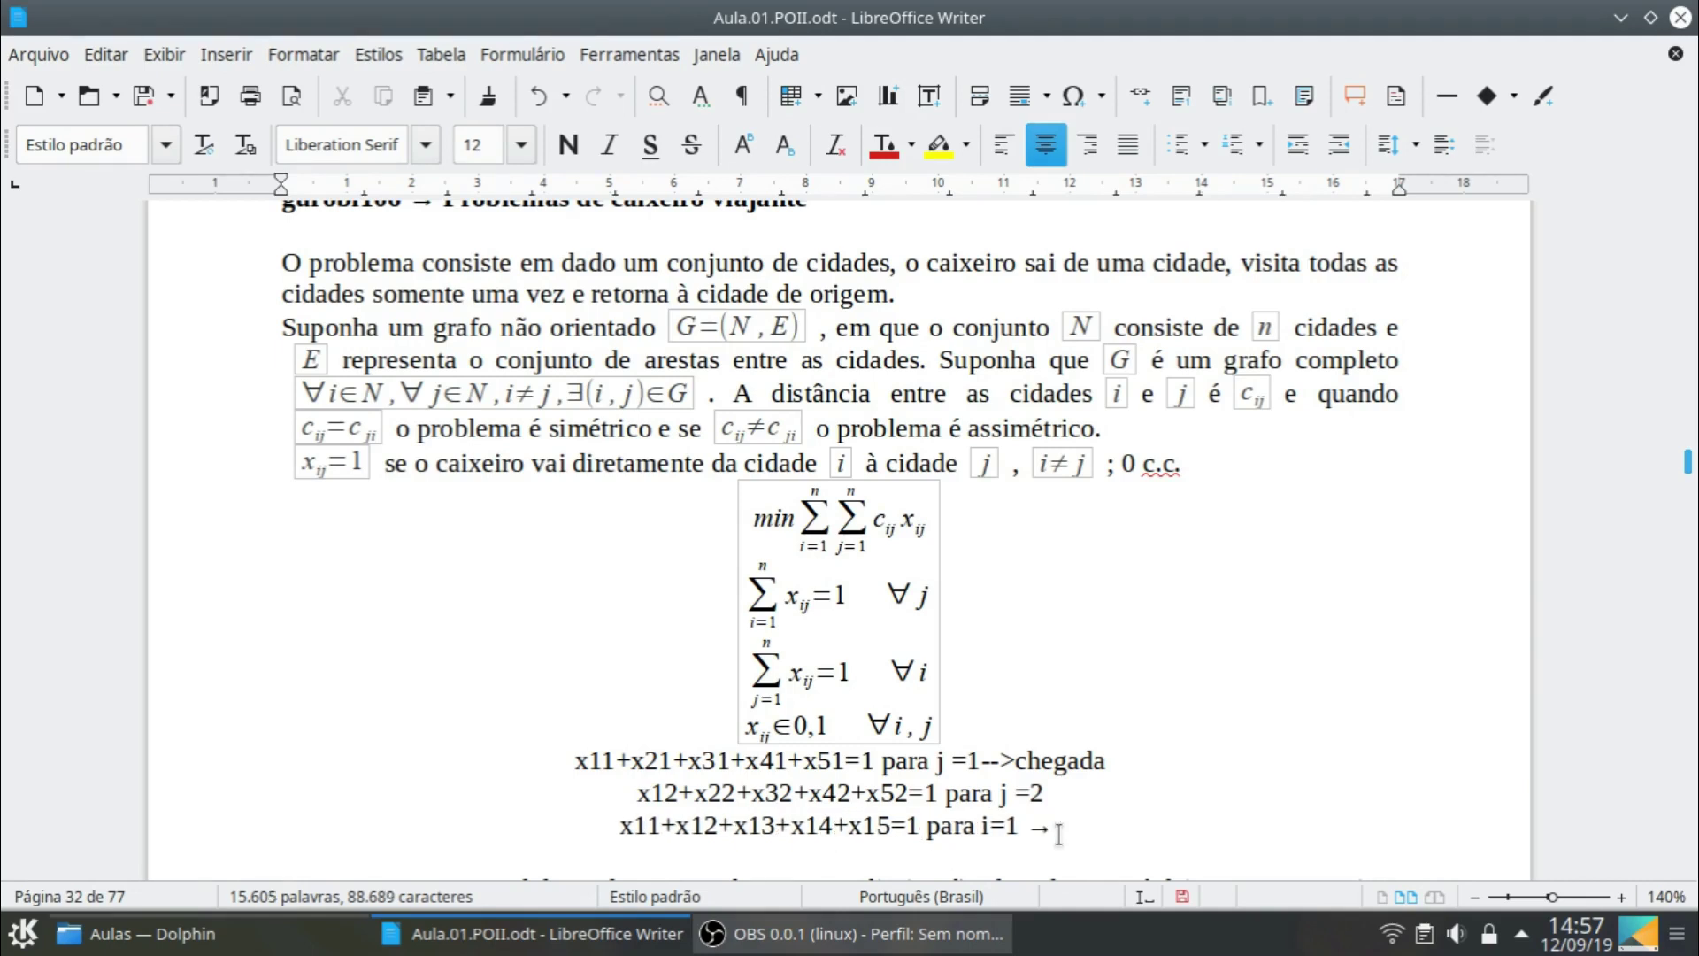
{"action": "type", "text": "saída"}
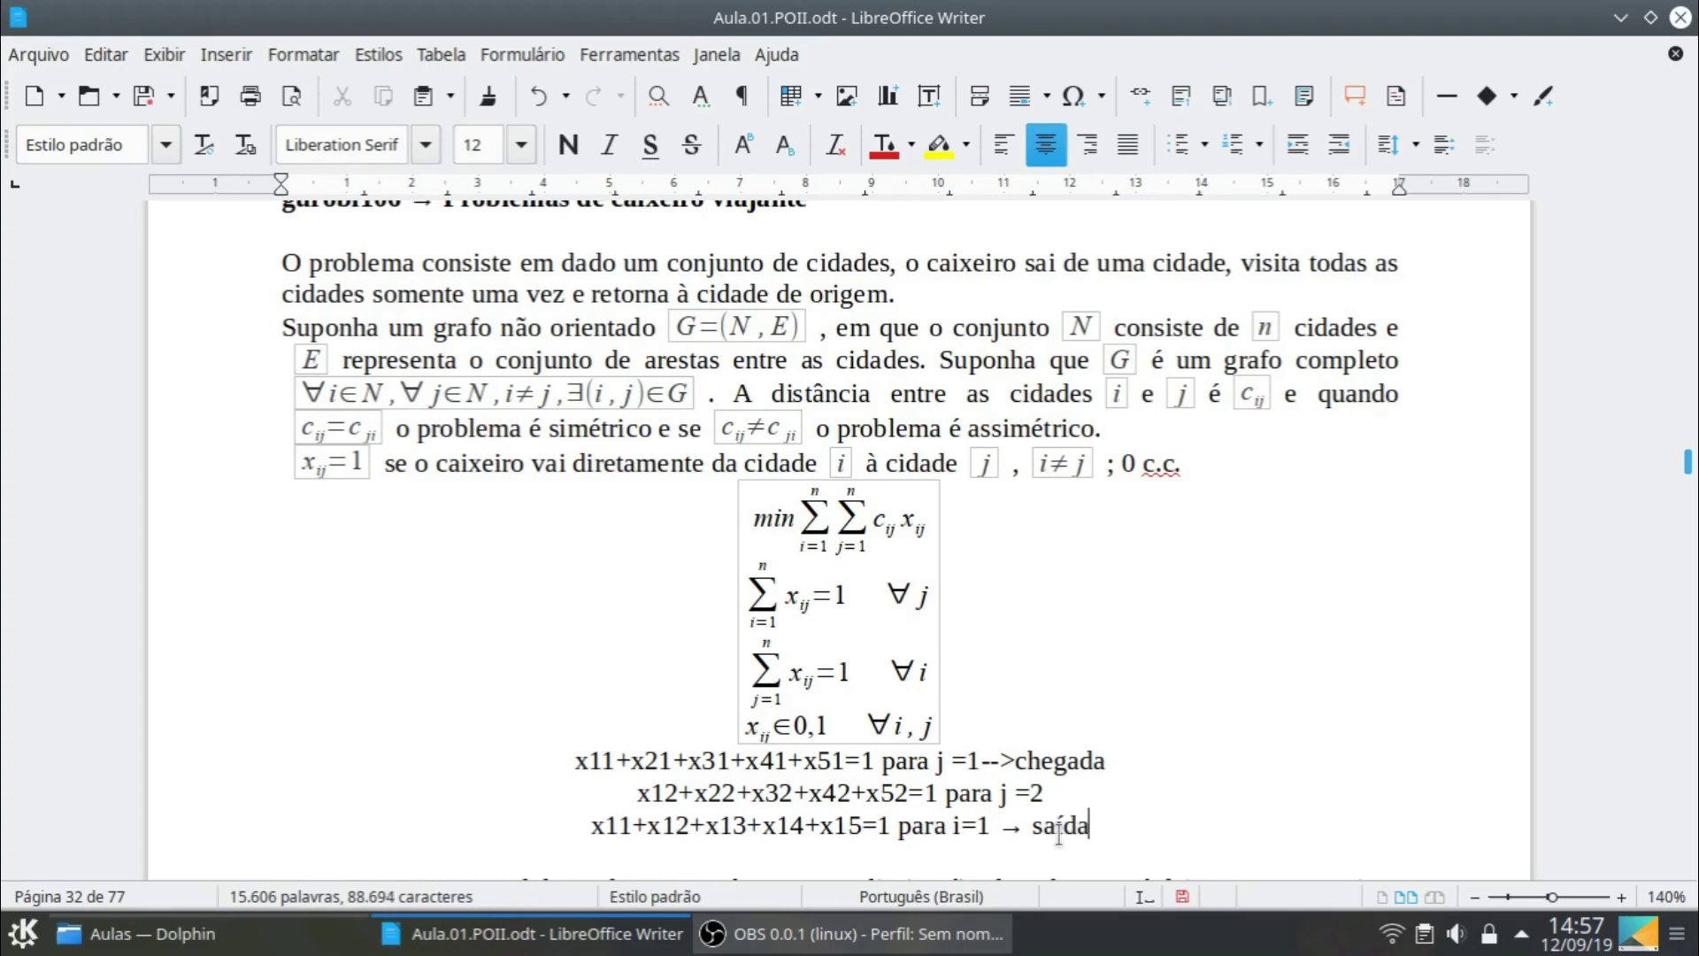
Convert the dashed arrow before "chegada" to a single → followed by a space, without the leftover hyphen
{"action": "left_click", "coordinate": [1013, 759]}
{"action": "left_click", "coordinate": [1134, 760]}
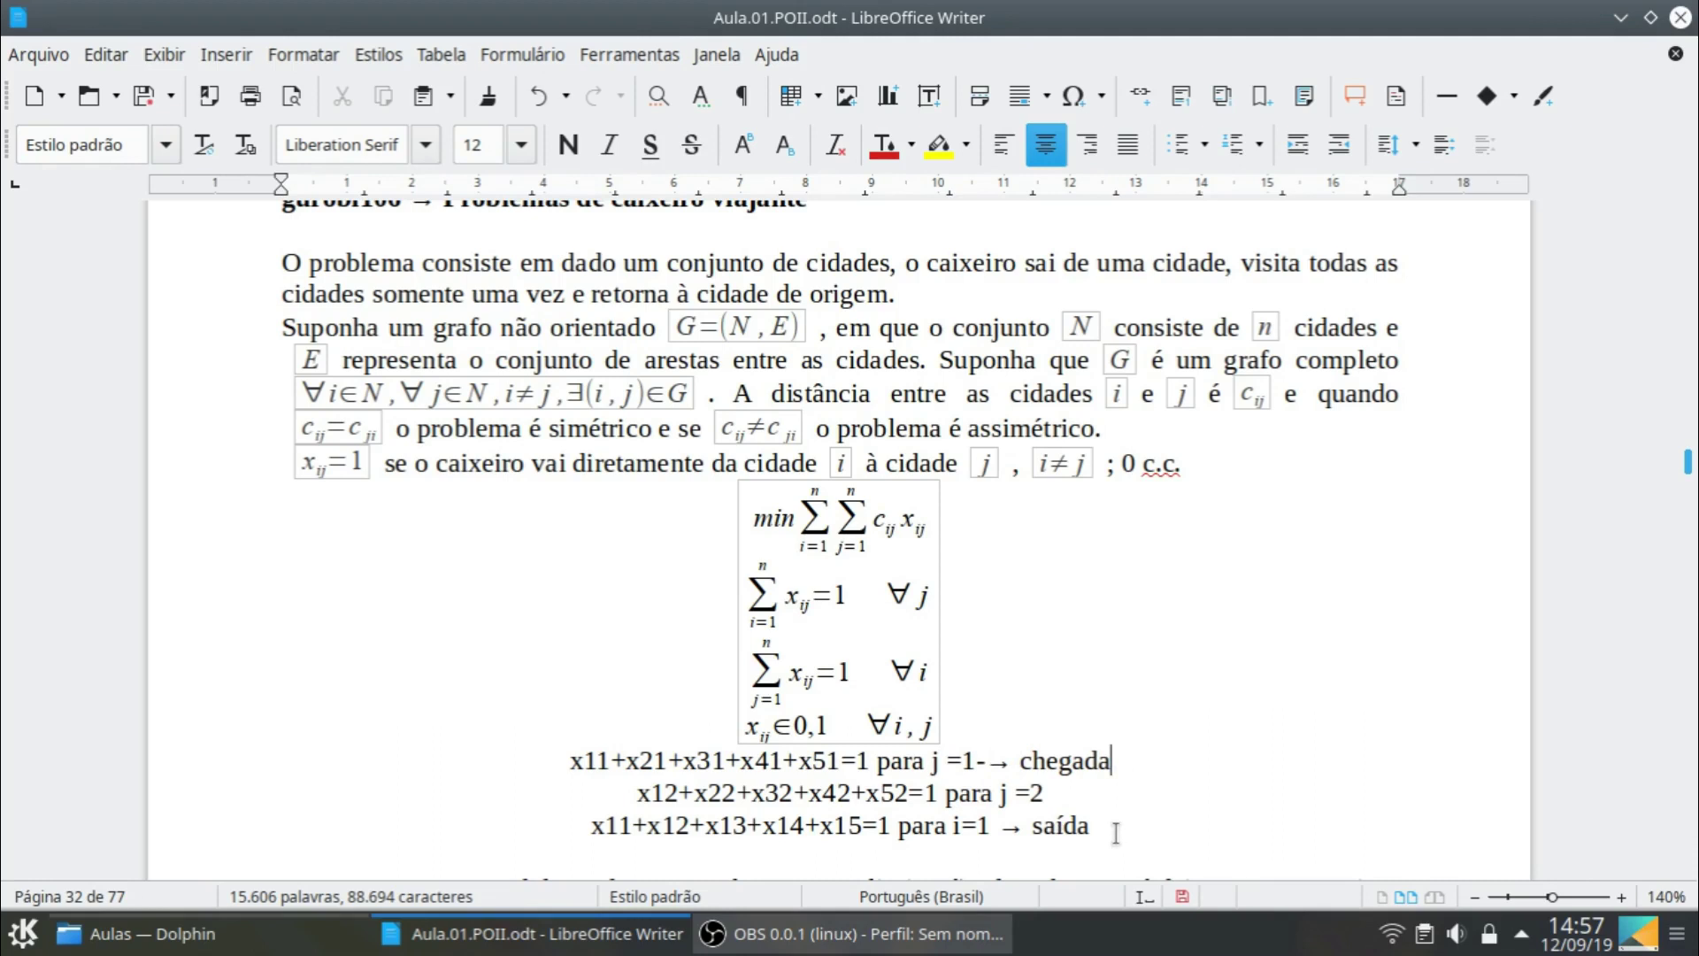
{"action": "left_click", "coordinate": [983, 758]}
{"action": "key", "text": "BackSpace"}
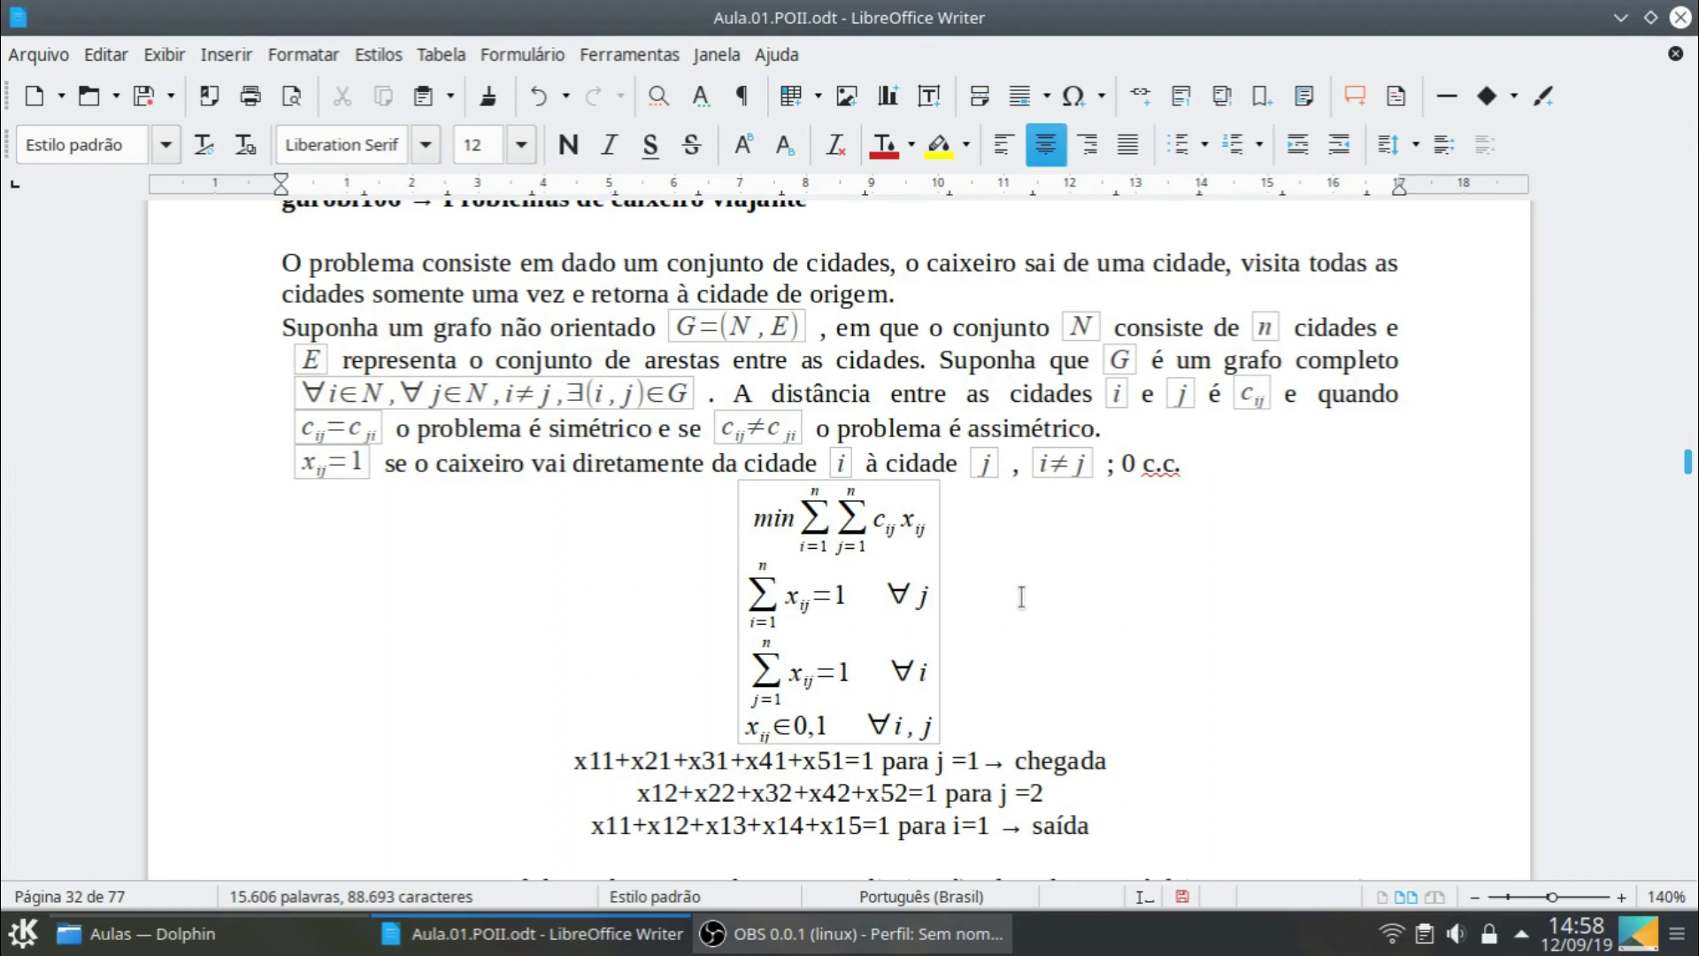
Add the number 106 to the exercise heading below the second model so it reads "Exercício 106:"
{"action": "scroll", "coordinate": [1021, 596], "scroll_direction": "down", "scroll_amount": 15}
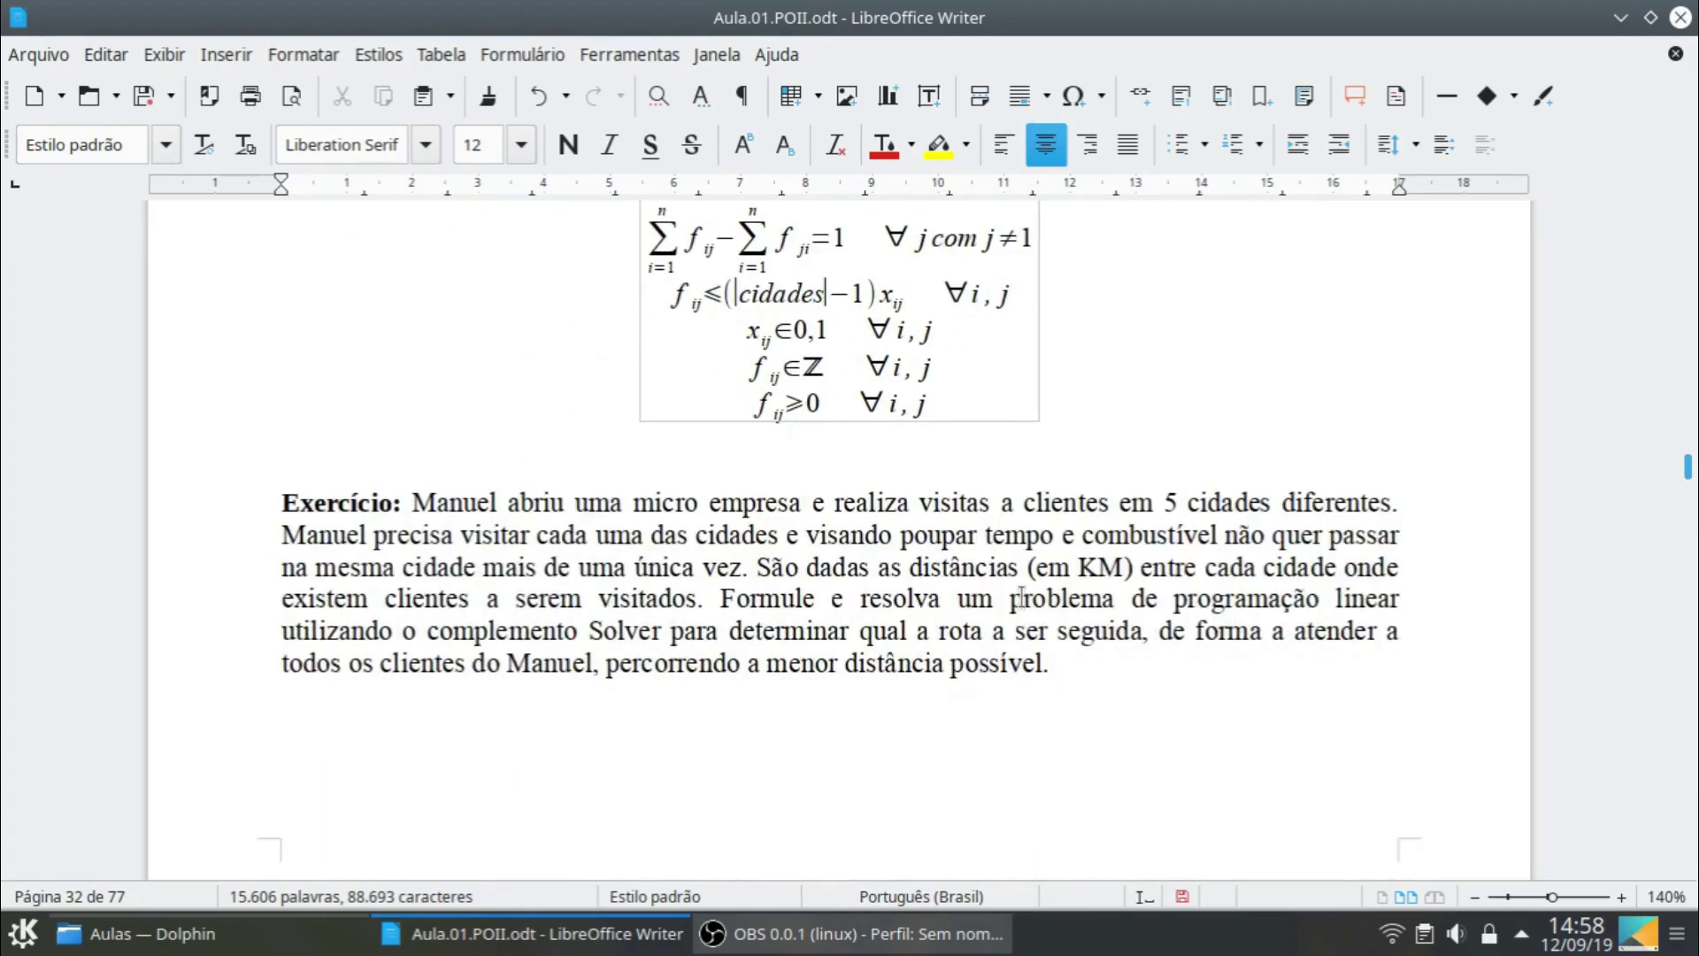
{"action": "scroll", "coordinate": [1021, 597], "scroll_direction": "down", "scroll_amount": 2}
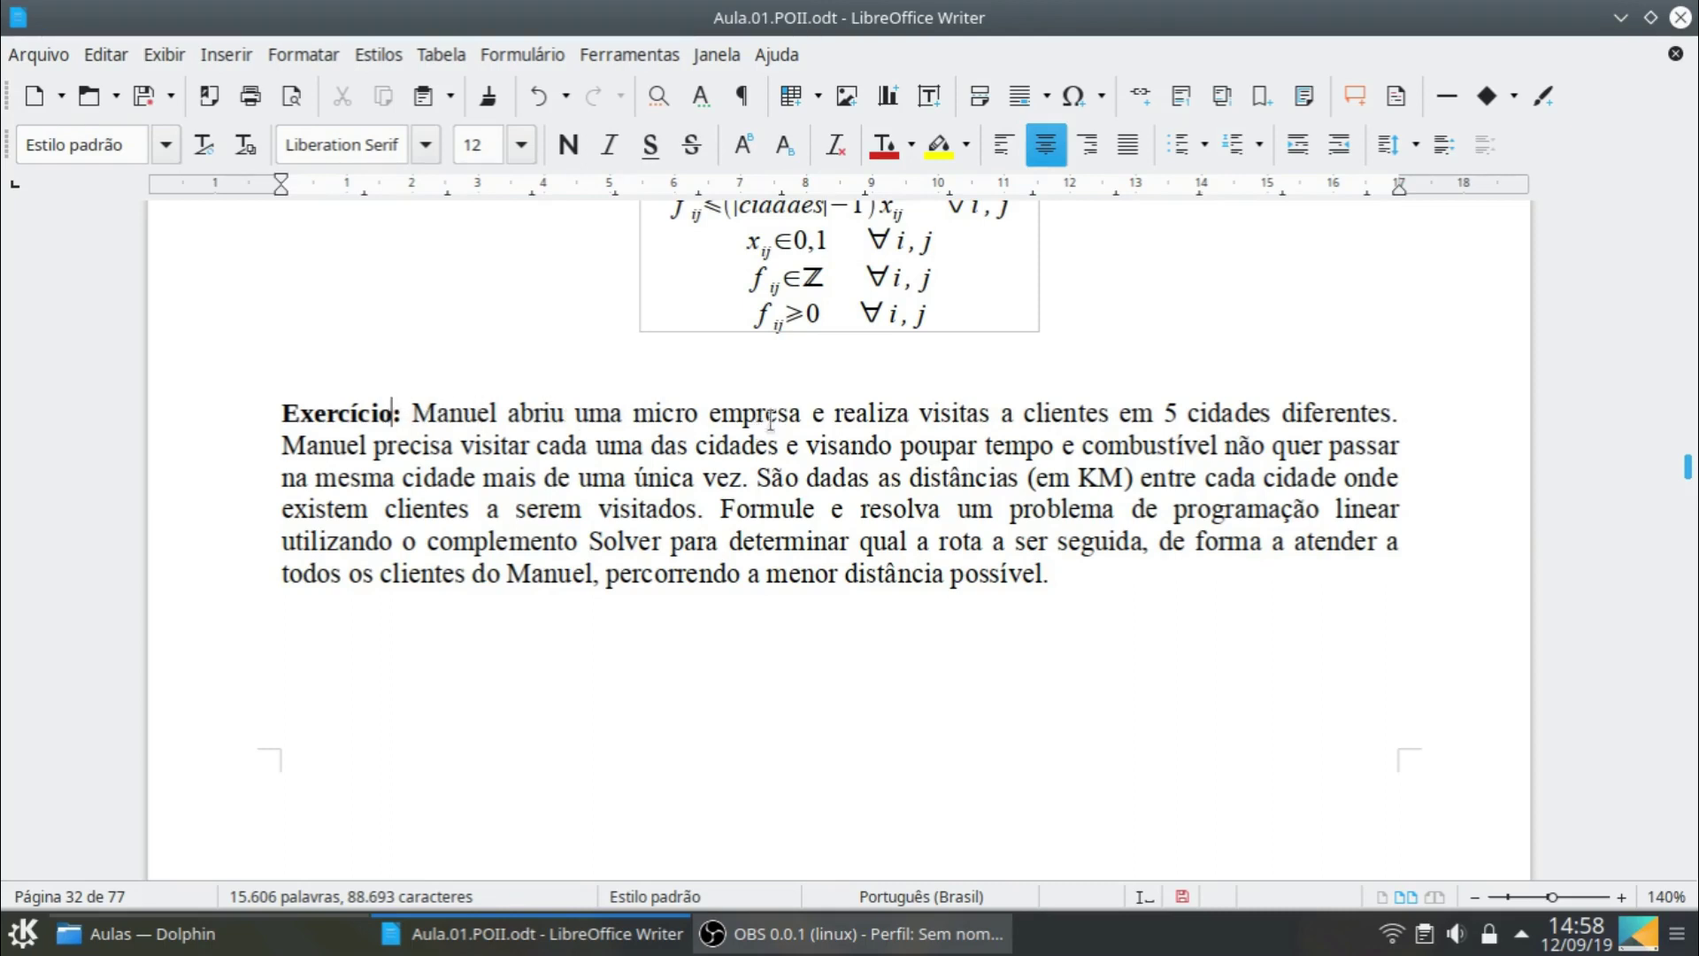
{"action": "type", "text": "106"}
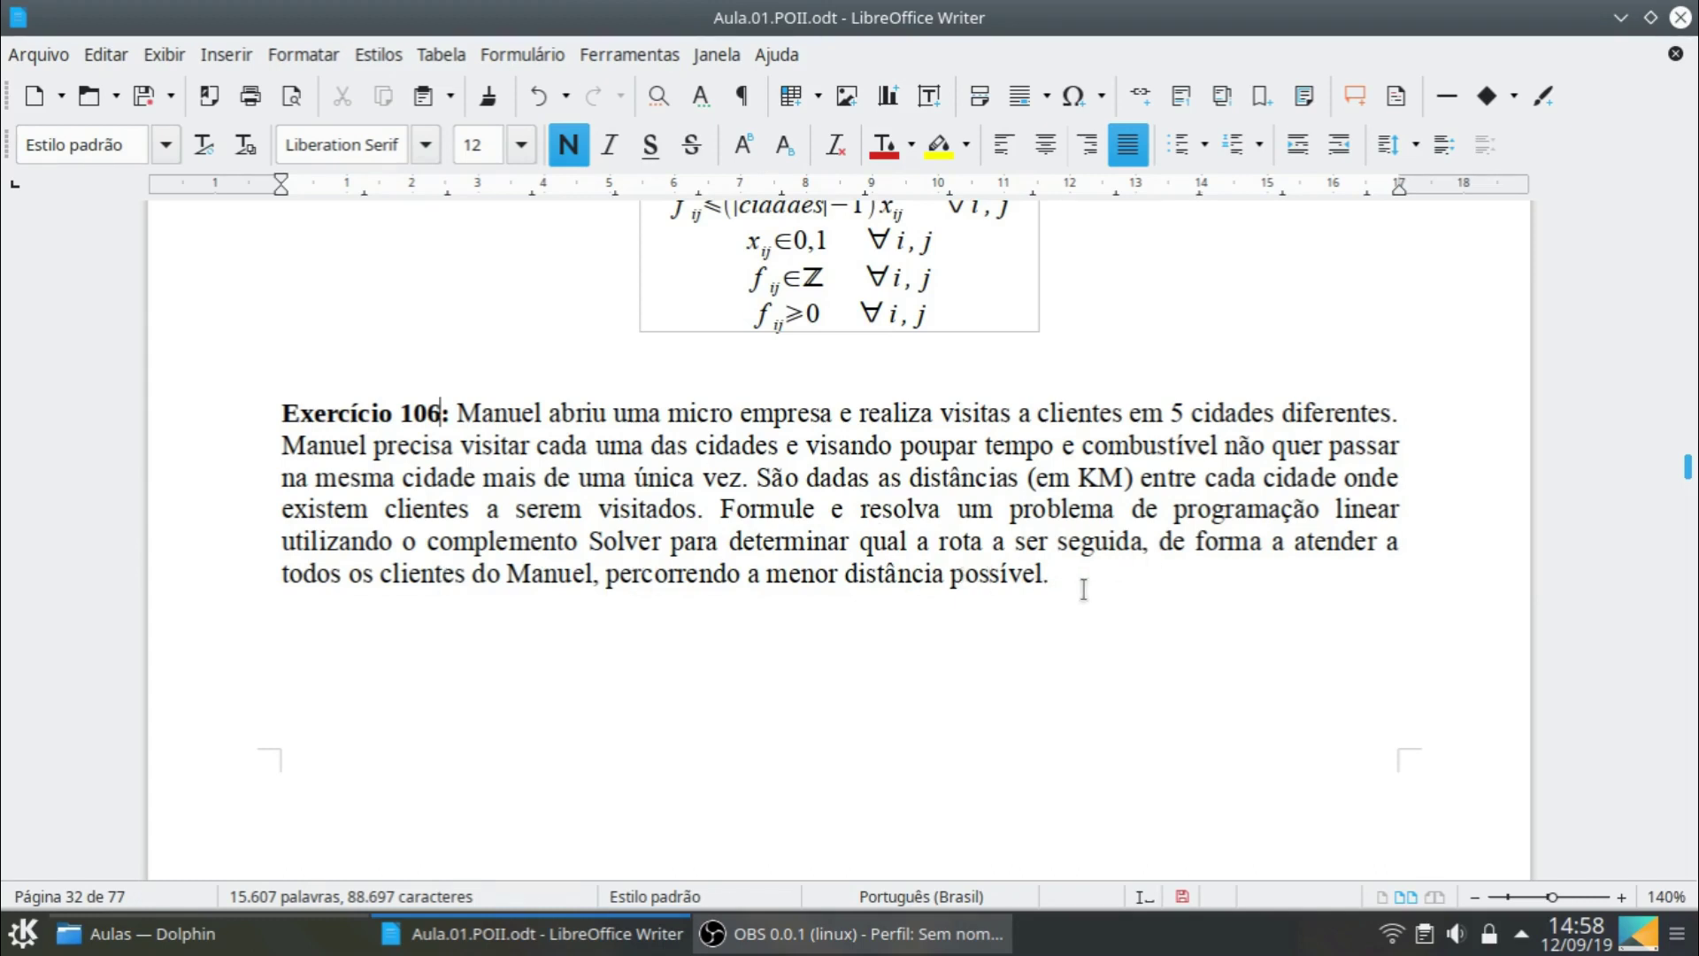
Open the Aula.03.POII.xlsx workbook from the Aulas folder in WPS Spreadsheets
{"action": "scroll", "coordinate": [1081, 584], "scroll_direction": "down", "scroll_amount": 3}
{"action": "scroll", "coordinate": [1083, 589], "scroll_direction": "down", "scroll_amount": 2}
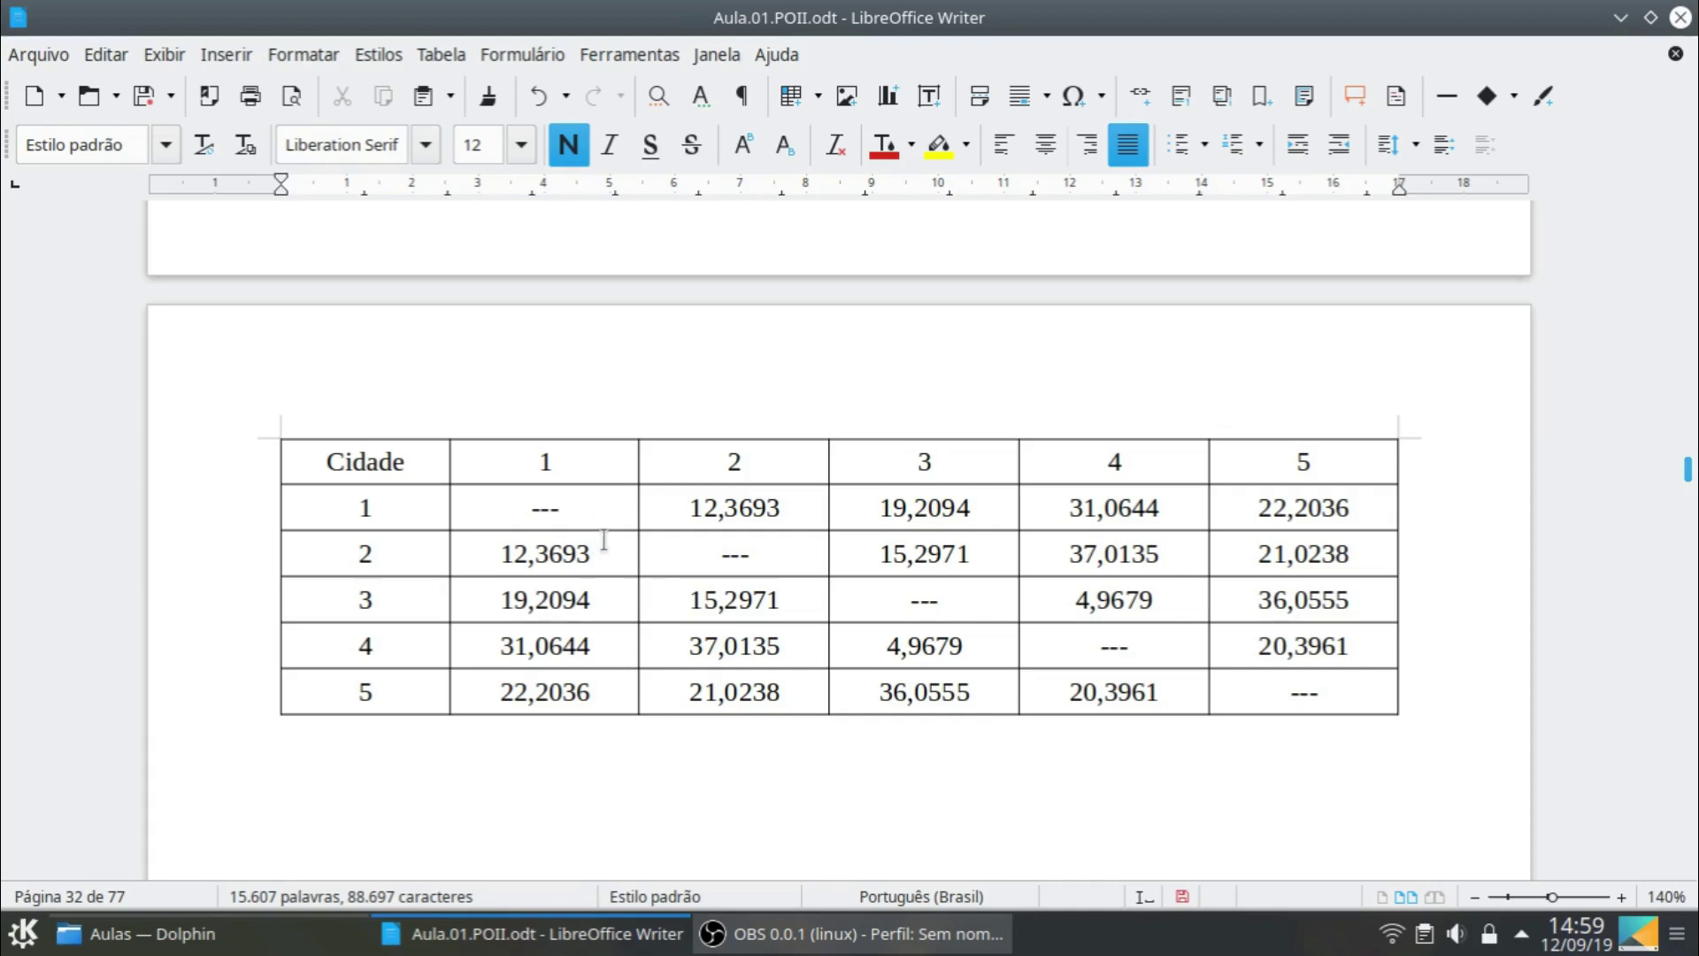
{"action": "left_click", "coordinate": [245, 944]}
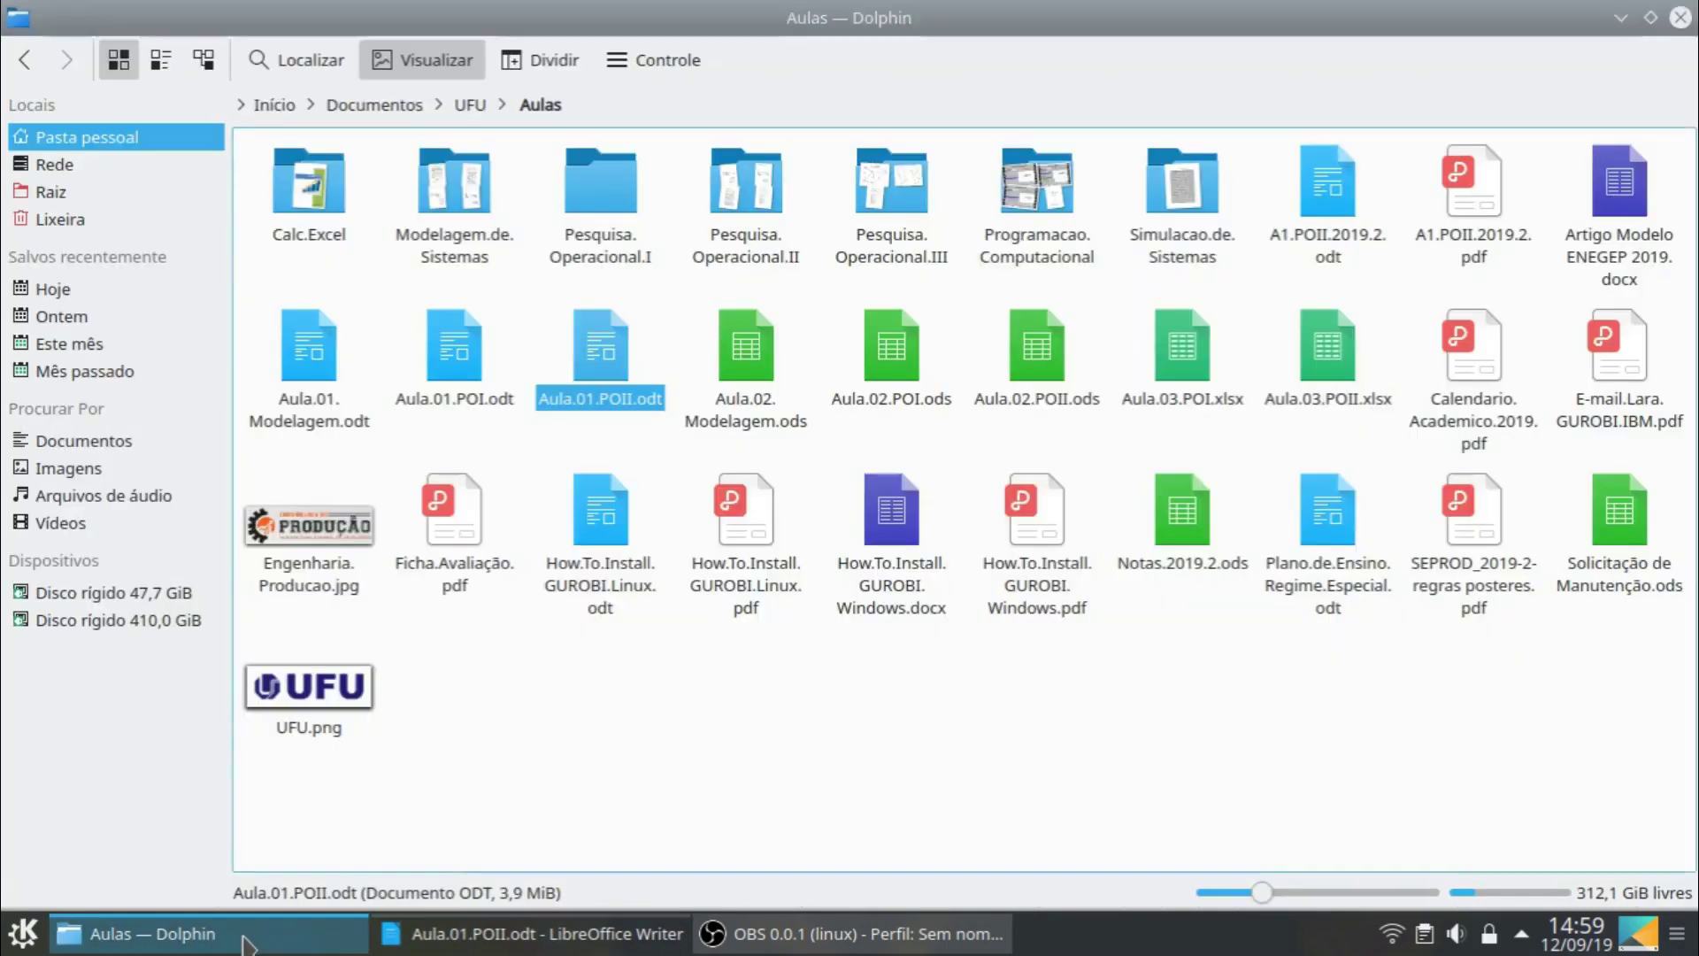
{"action": "right_click", "coordinate": [1320, 405]}
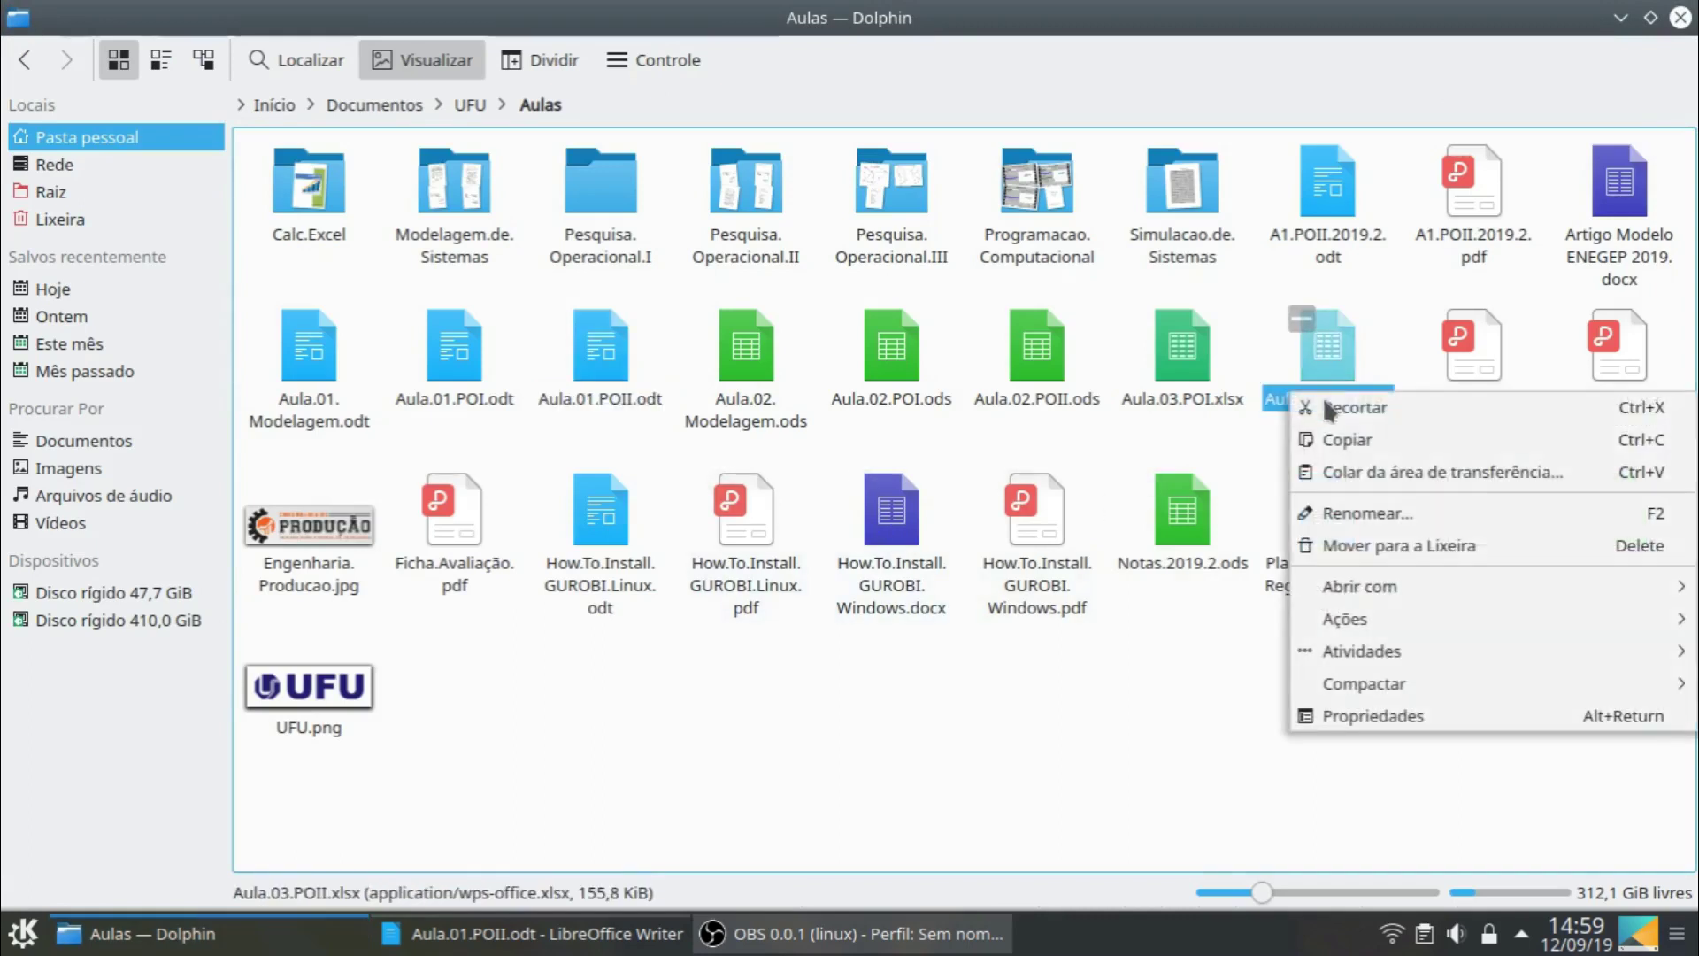
{"action": "mouse_move", "coordinate": [1354, 586]}
{"action": "left_click", "coordinate": [1198, 582]}
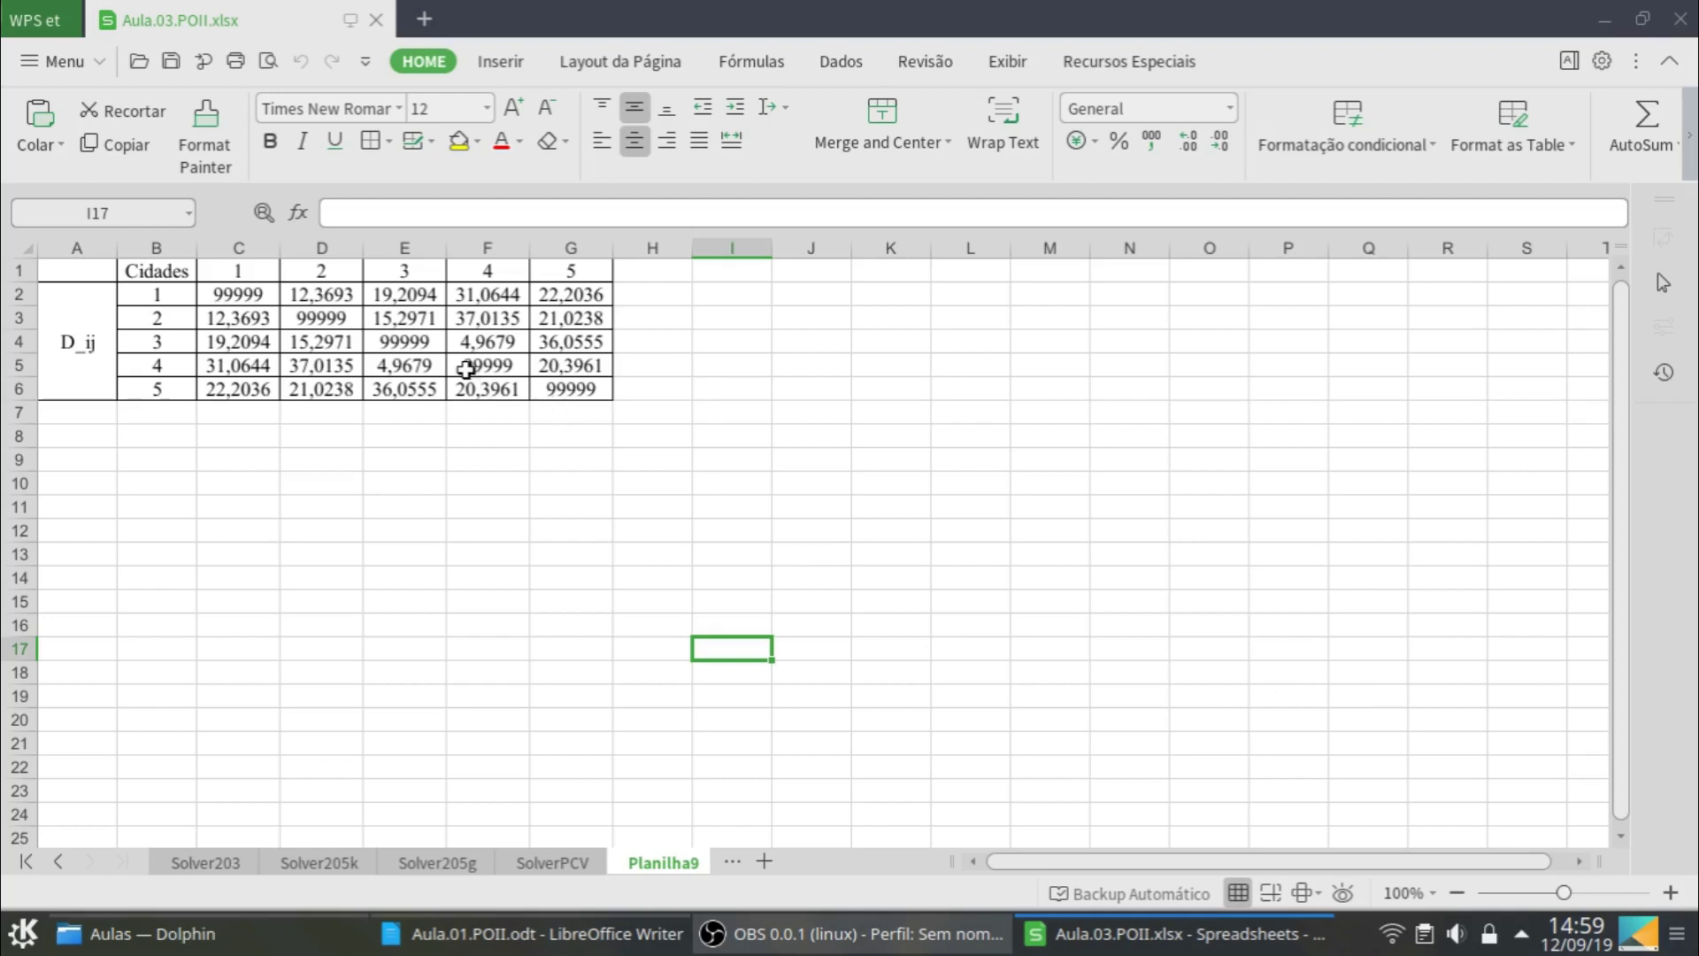
Examine the diagonal entries of the D_ij distance matrix and the distances in city 2's row
{"action": "left_click", "coordinate": [267, 323]}
{"action": "left_click", "coordinate": [341, 341]}
{"action": "left_click", "coordinate": [388, 370]}
{"action": "left_click", "coordinate": [525, 370]}
{"action": "left_click", "coordinate": [603, 382]}
{"action": "left_click", "coordinate": [587, 315]}
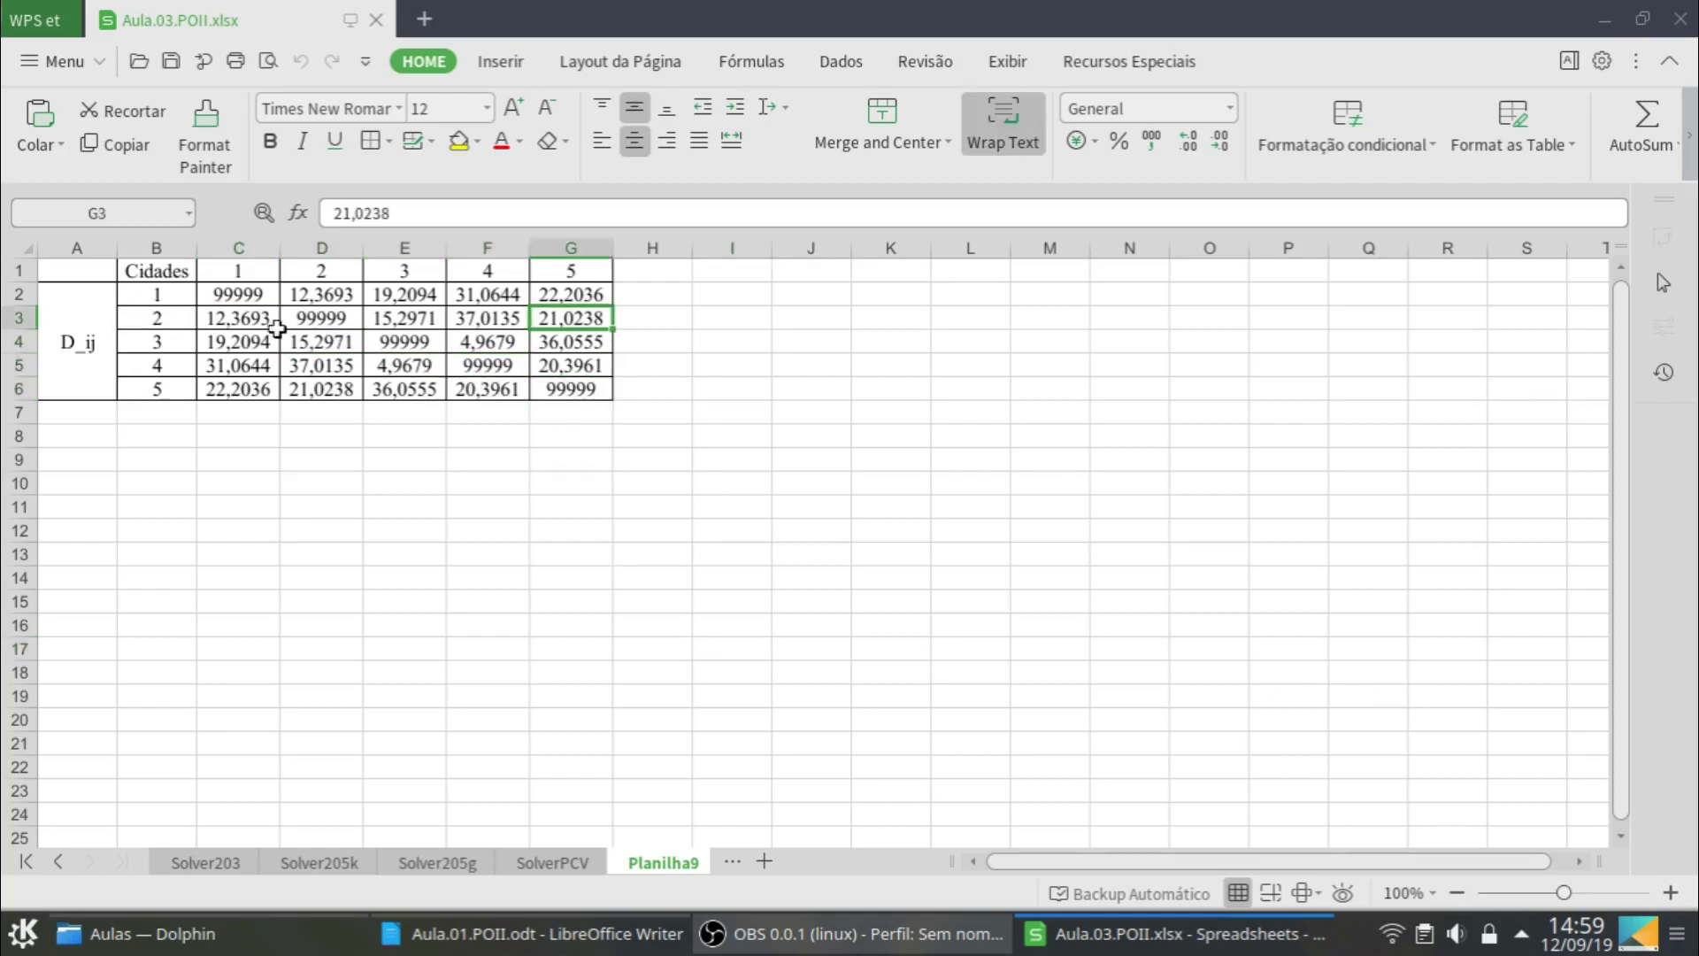
{"action": "left_click", "coordinate": [265, 324]}
Copy the D_ij label and city numbers from A2:B6 to A7 and relabel the copied block X_ij
{"action": "left_click_drag", "start_coordinate": [84, 308], "coordinate": [146, 328]}
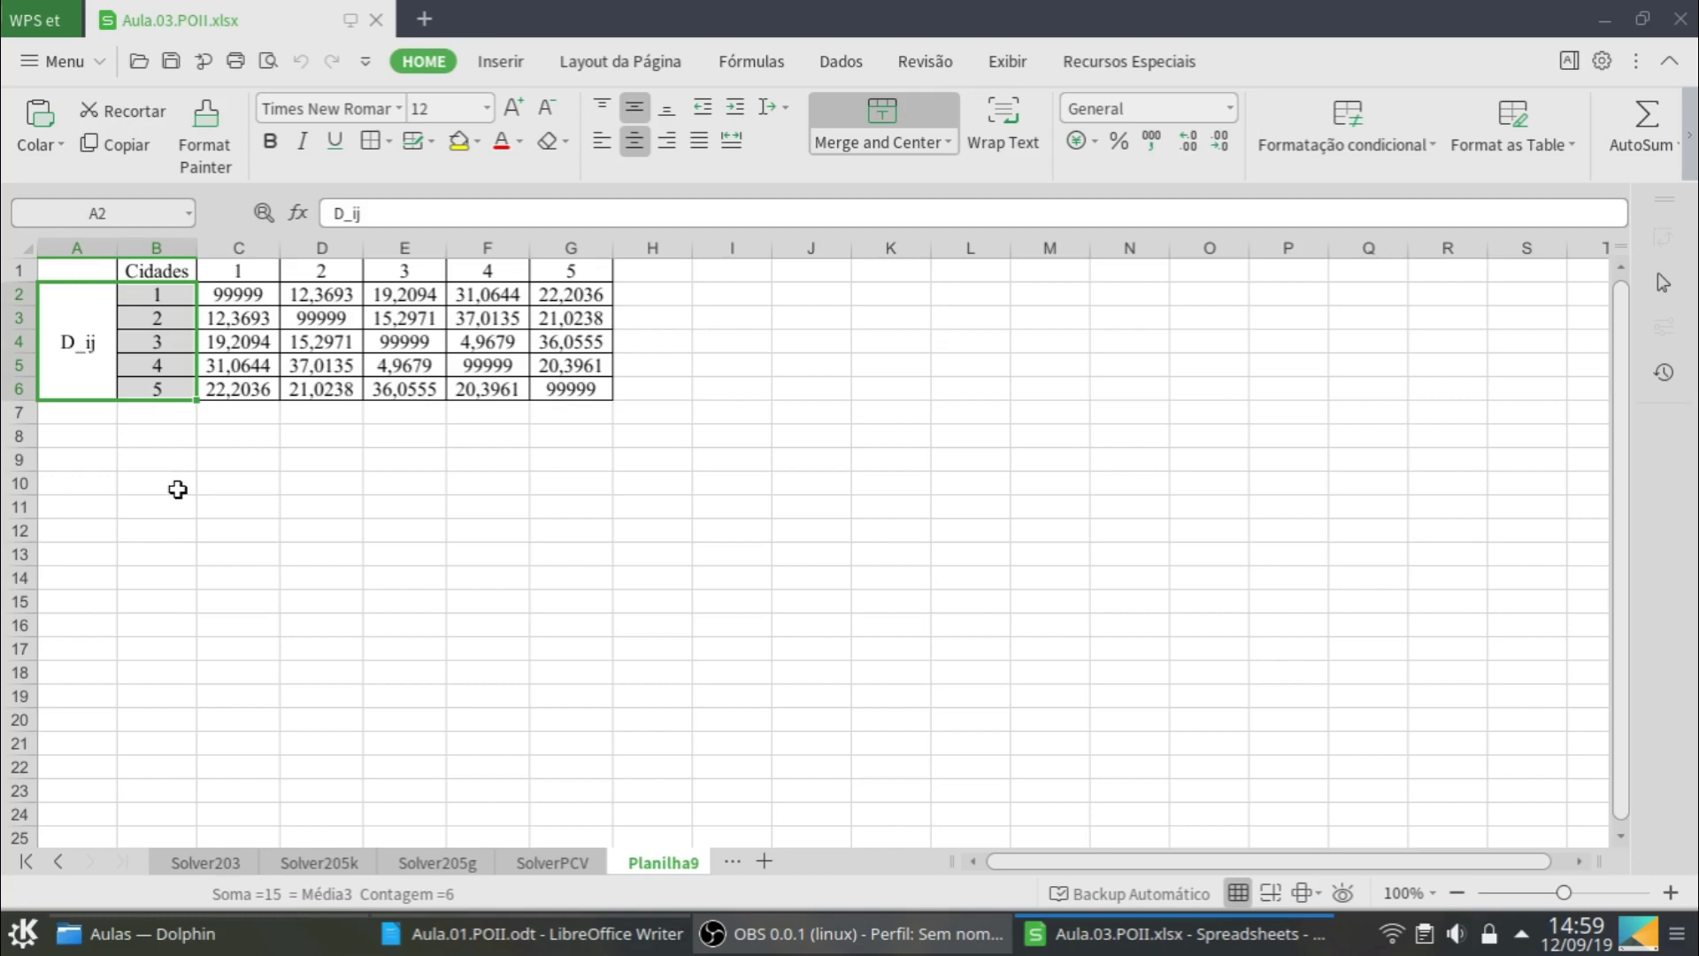
{"action": "key", "text": "ctrl+c"}
{"action": "left_click", "coordinate": [100, 415]}
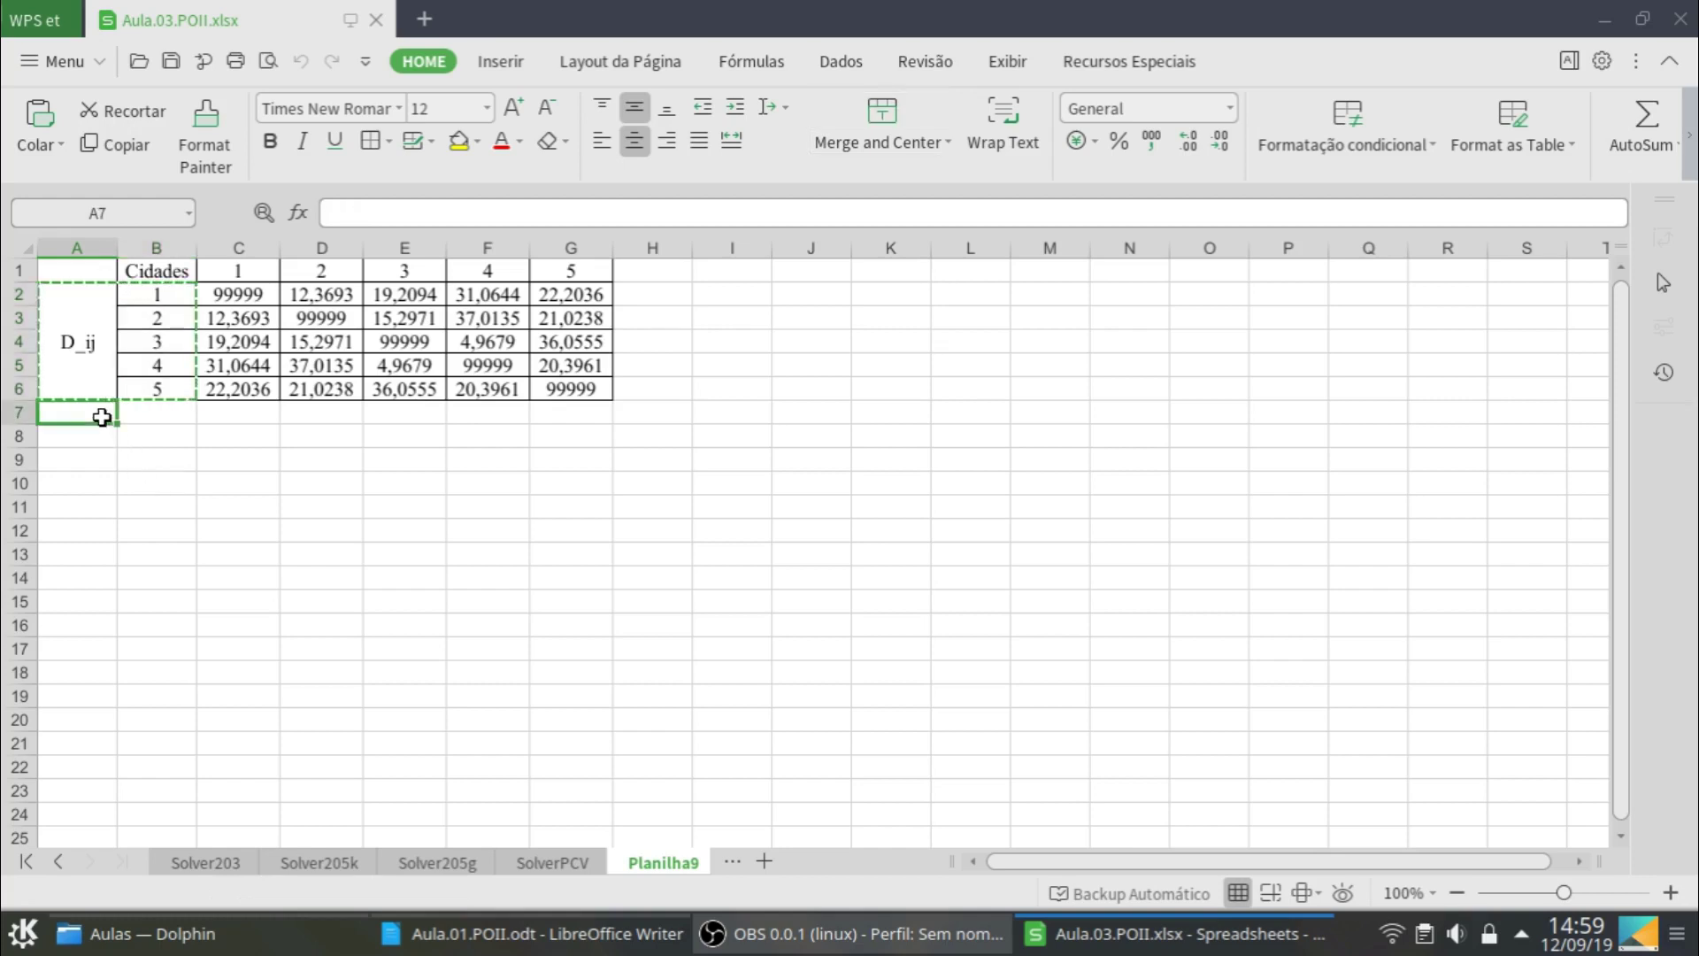
{"action": "key", "text": "ctrl+v"}
{"action": "left_click", "coordinate": [71, 462]}
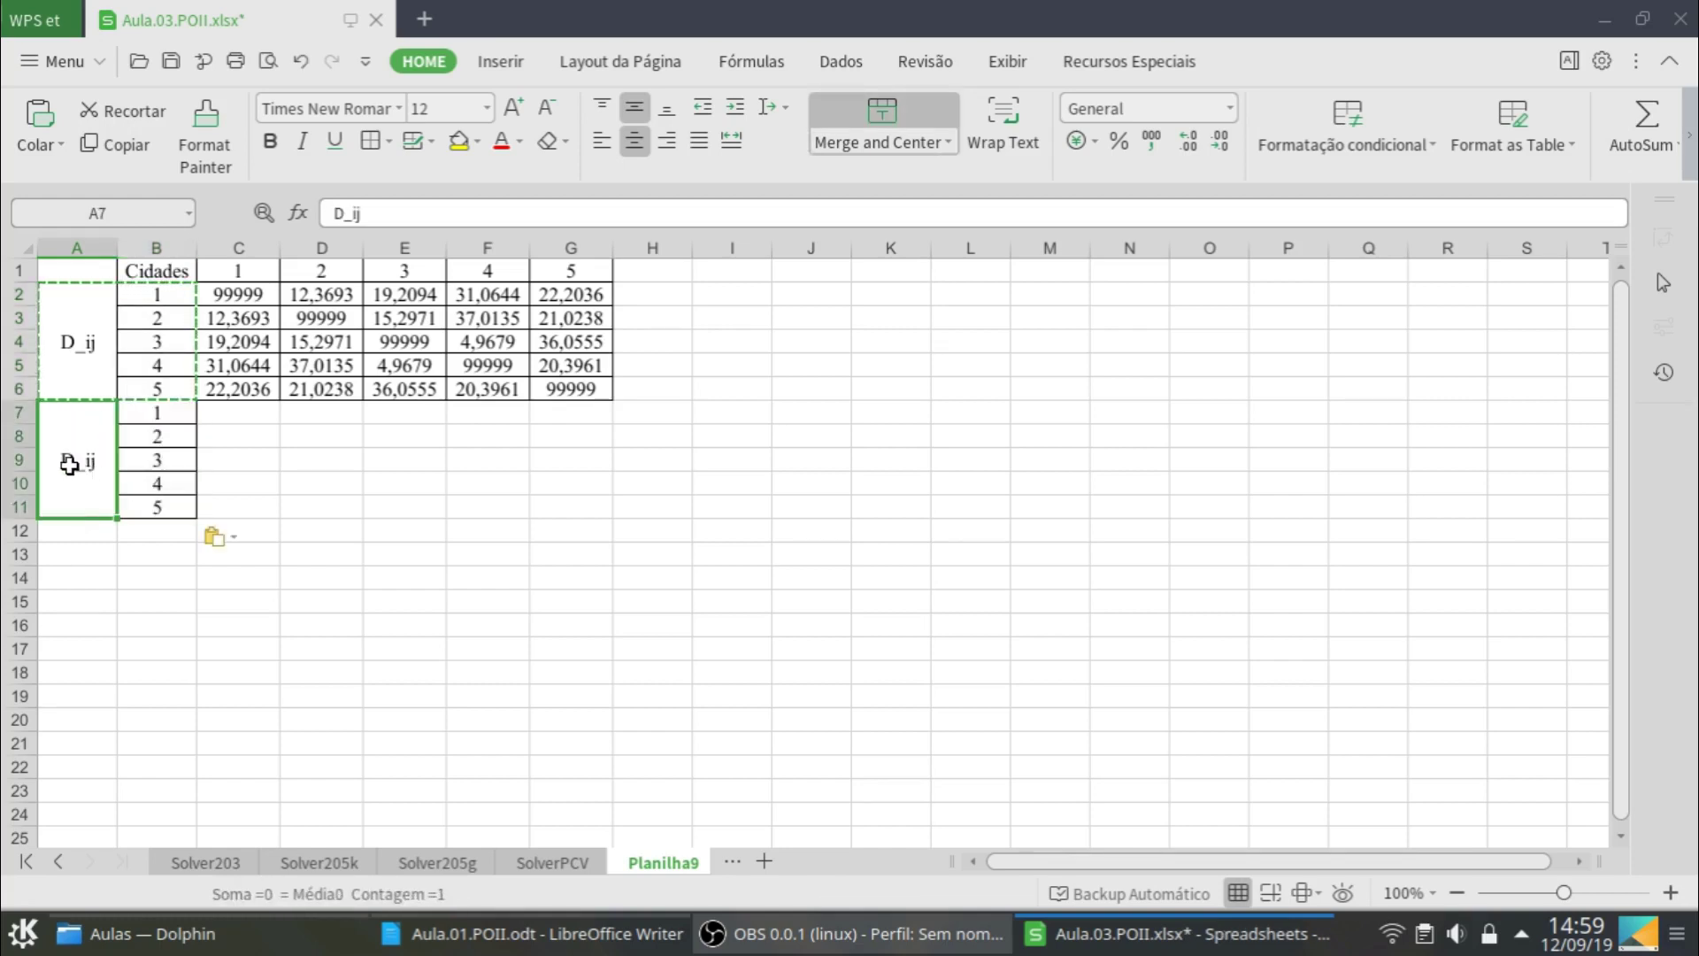
{"action": "left_click_drag", "start_coordinate": [336, 212], "coordinate": [341, 211]}
{"action": "type", "text": "X"}
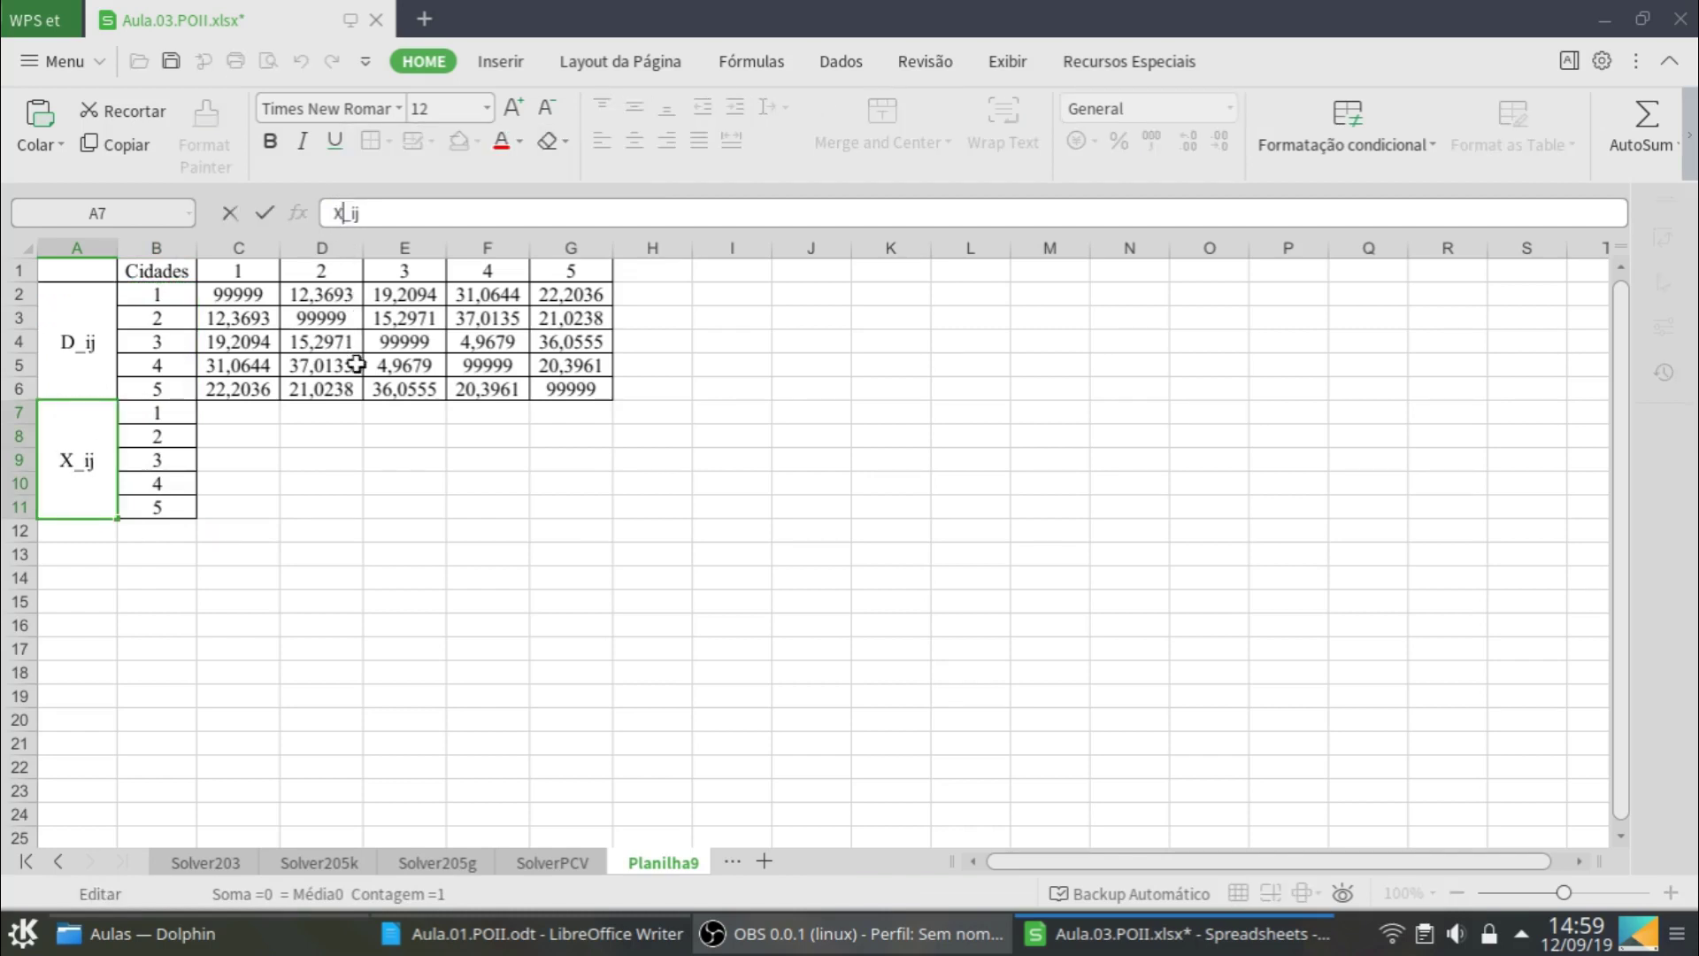
{"action": "left_click", "coordinate": [271, 523]}
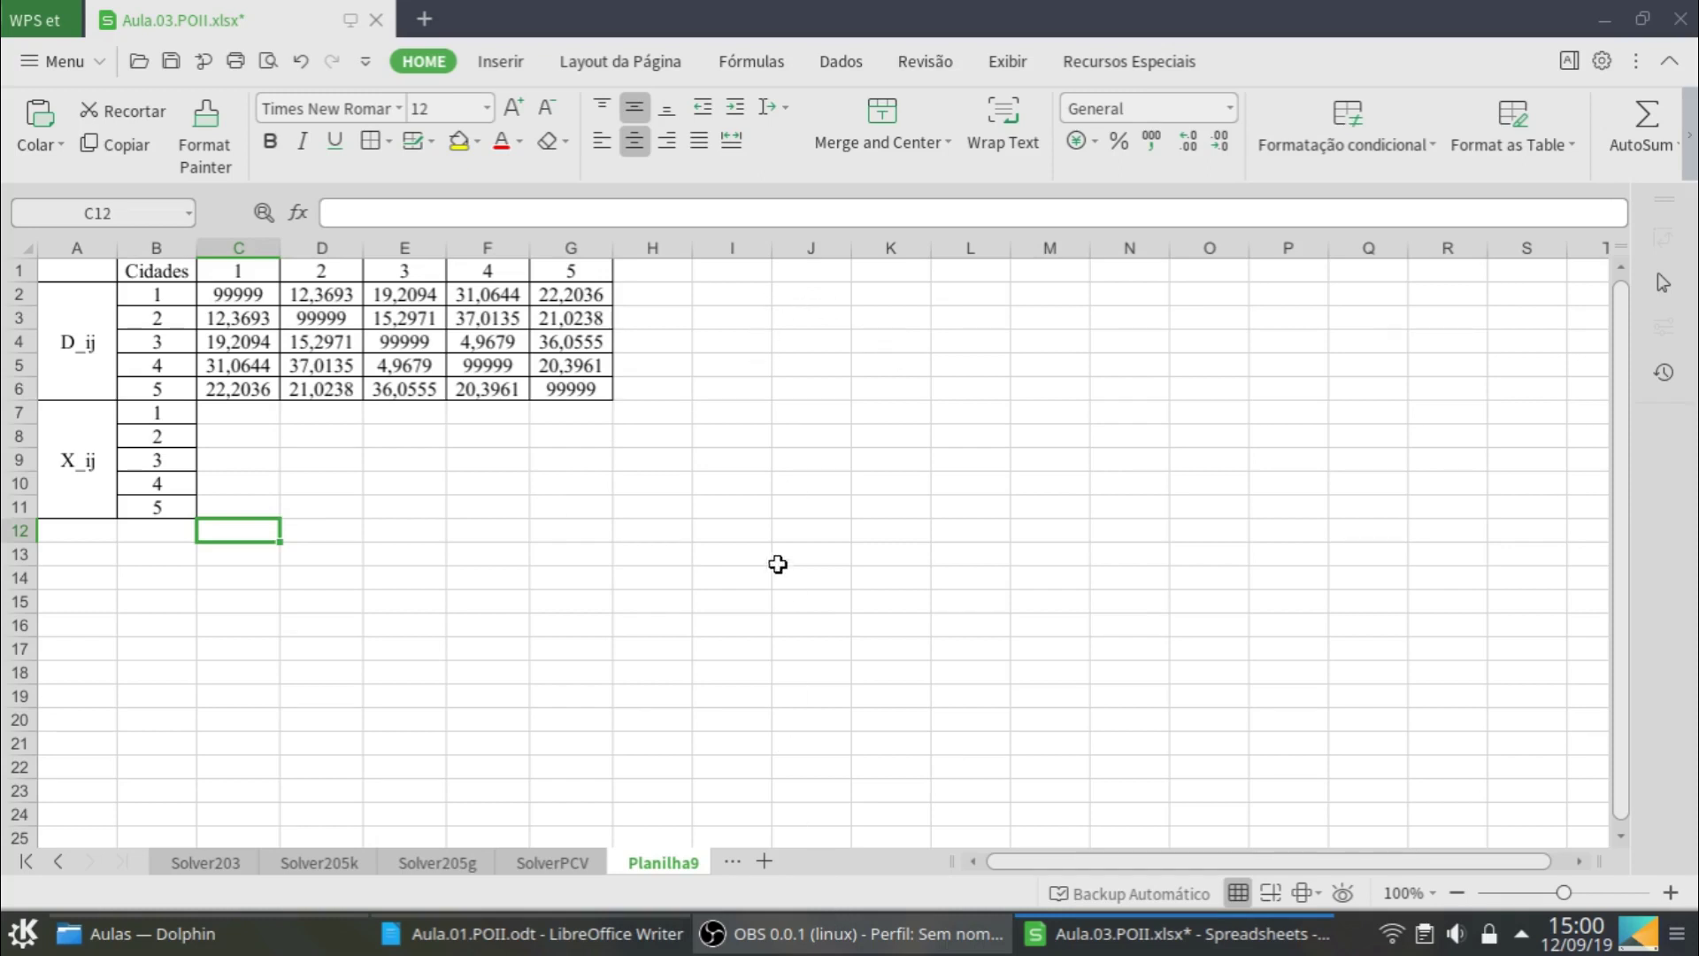
Copy the first model's formula object from the Aula.01.POII.odt notes into the spreadsheet at cell M2
{"action": "left_click", "coordinate": [544, 934]}
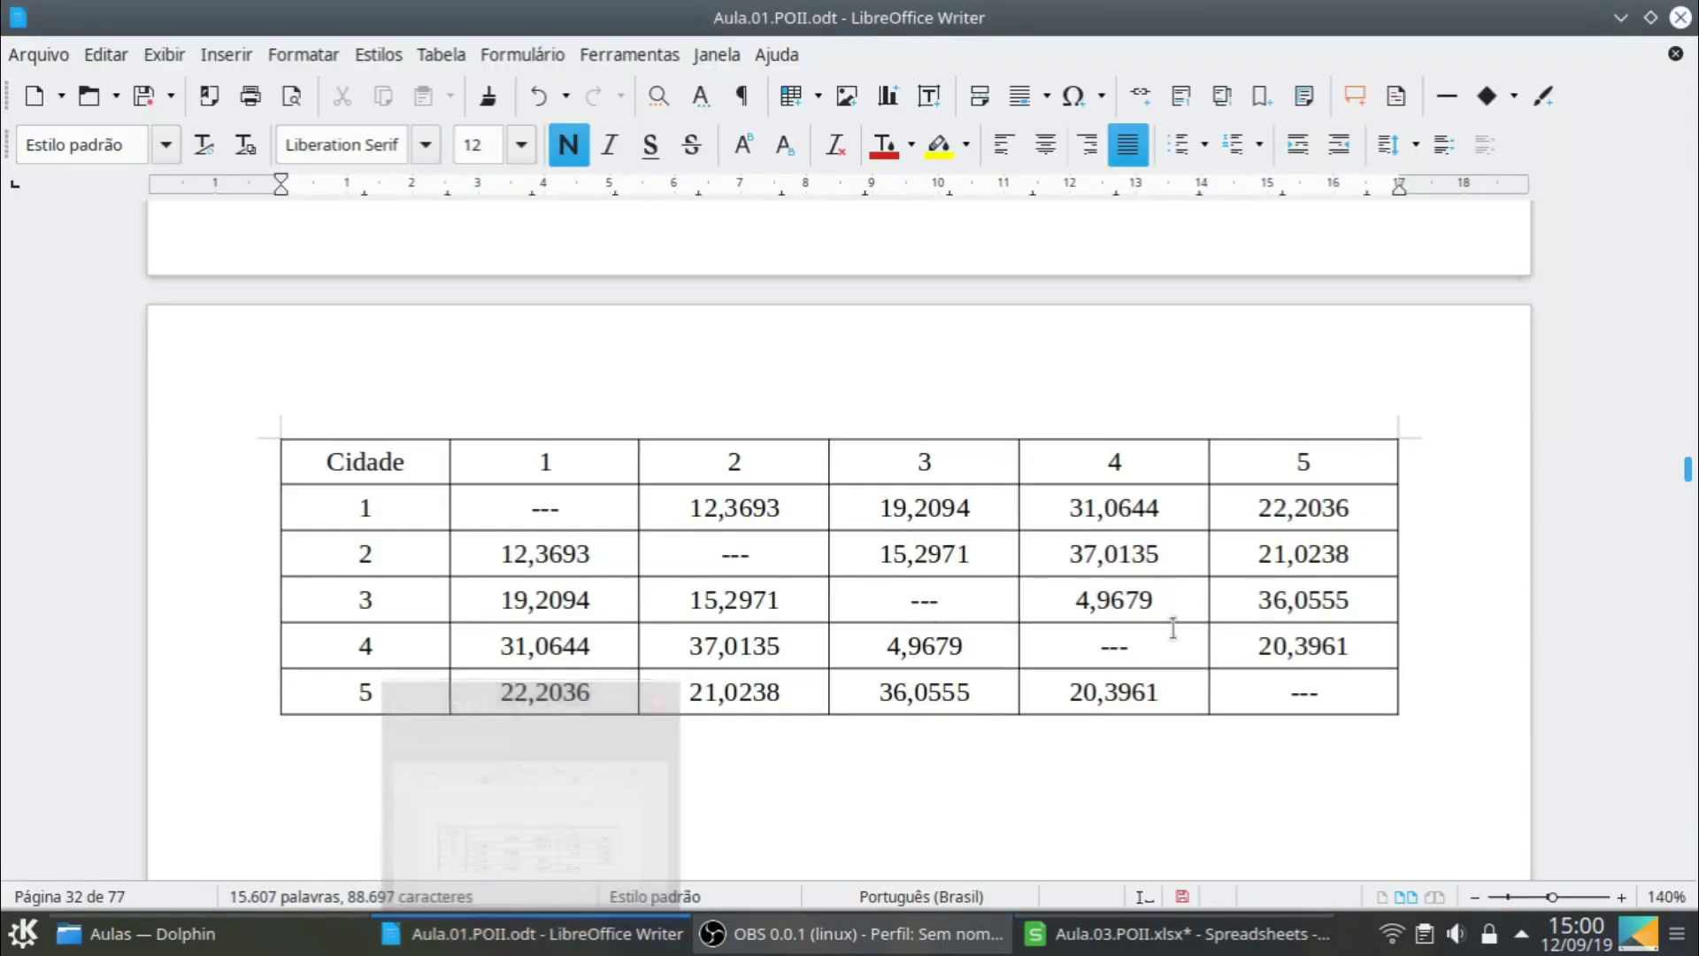
{"action": "scroll", "coordinate": [1172, 629], "scroll_direction": "up", "scroll_amount": 15}
{"action": "left_click", "coordinate": [886, 524]}
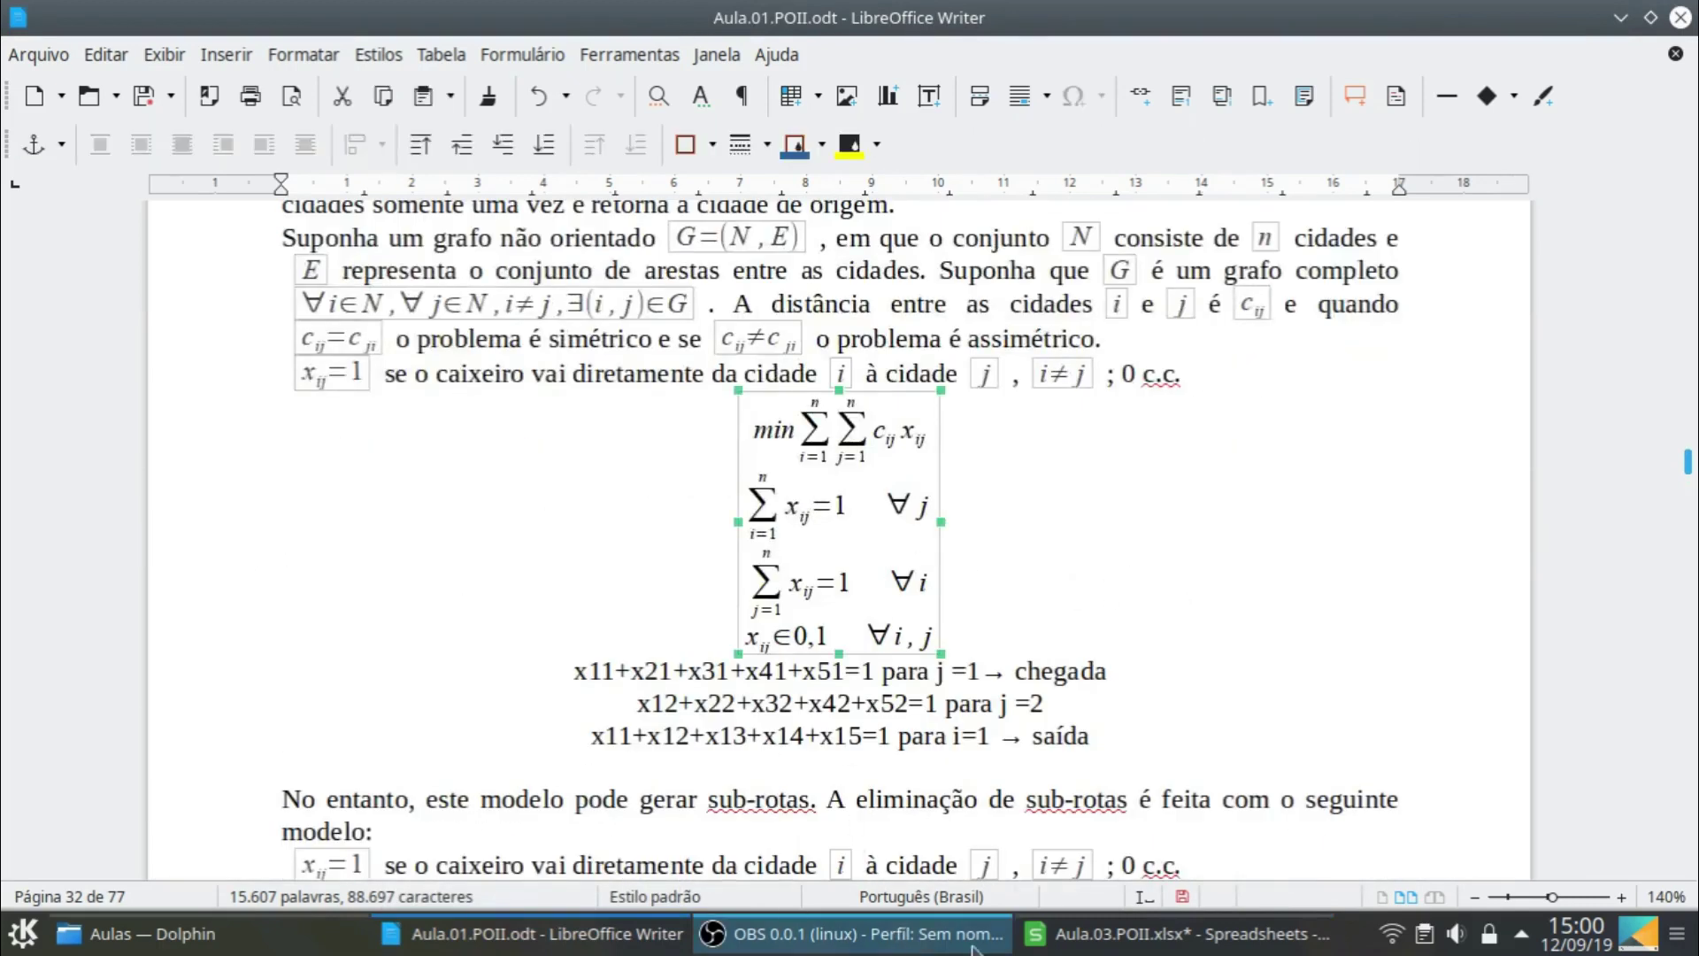
{"action": "key", "text": "alt+Tab"}
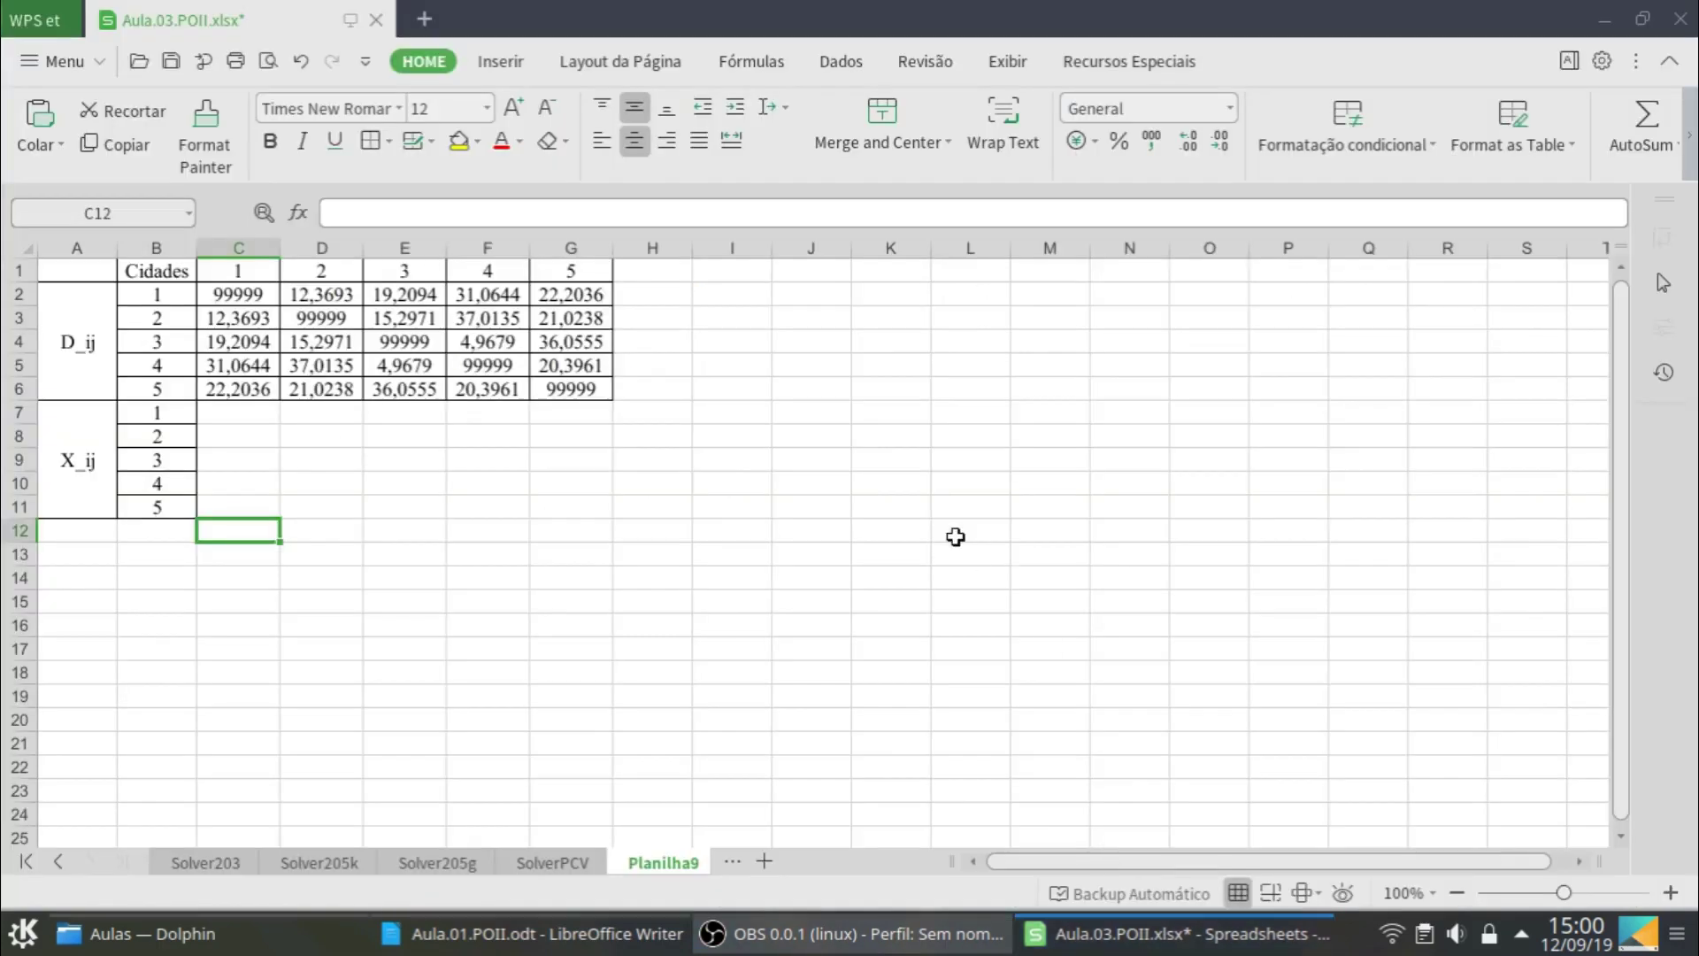
{"action": "left_click", "coordinate": [1044, 292]}
{"action": "key", "text": "ctrl+v"}
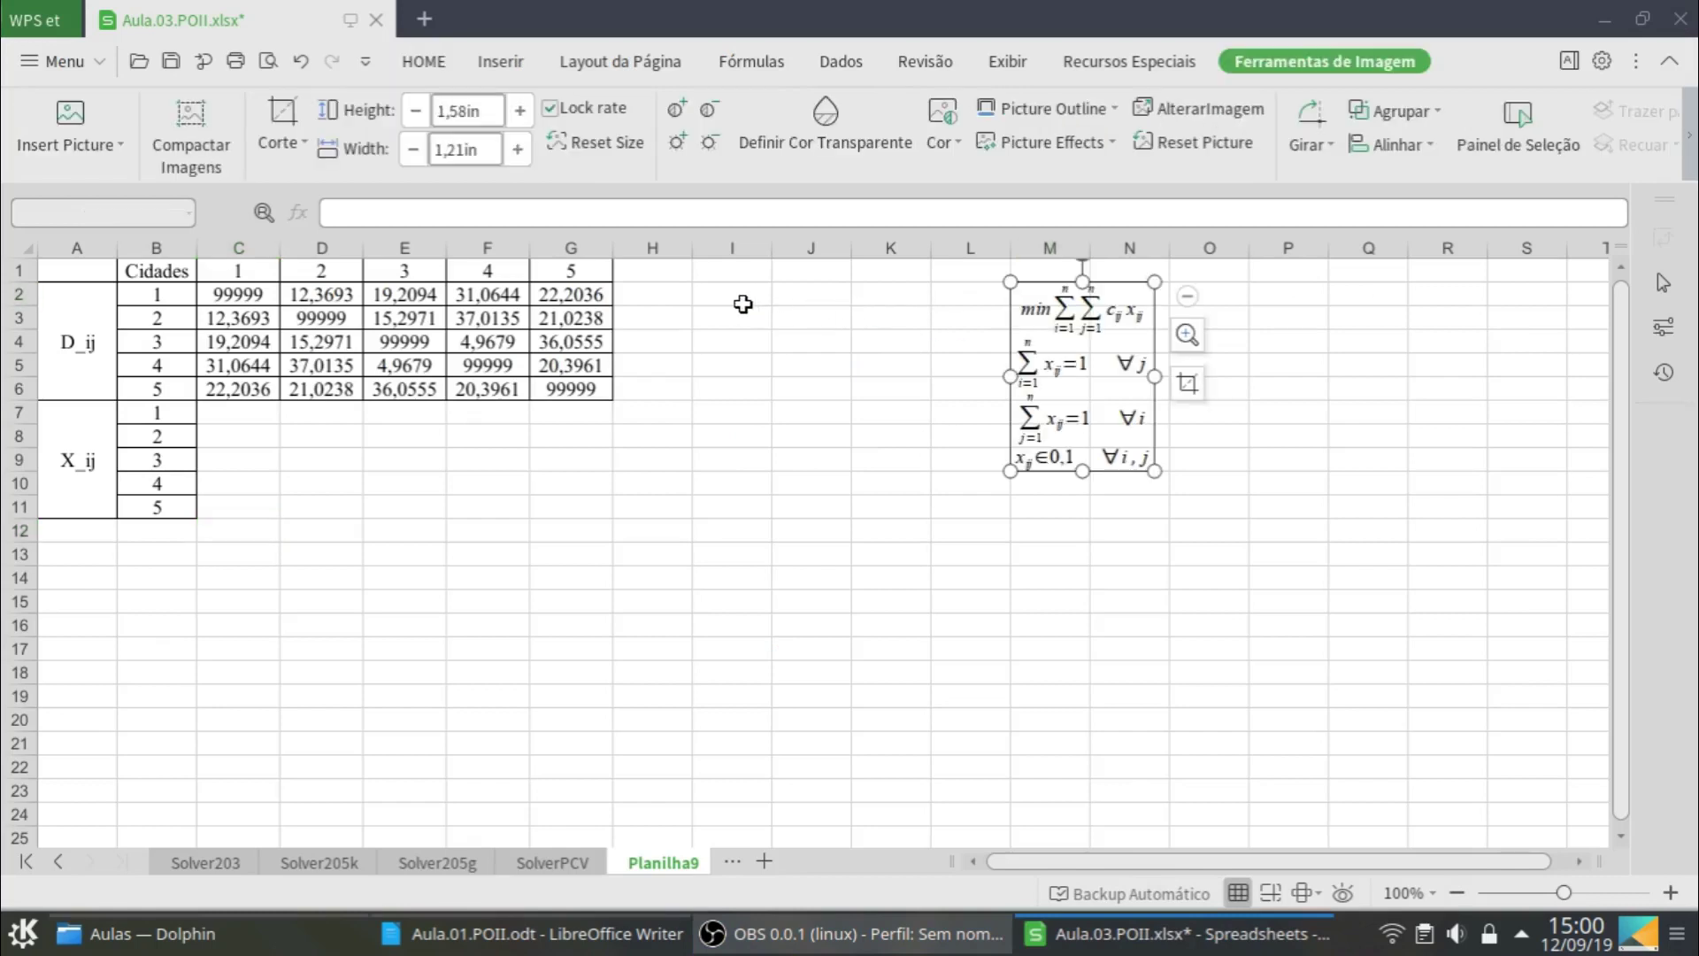
Label cell I2 FO and enter the objective function =SUMPRODUCT(C2:G6;C7:G11) in J2
{"action": "left_click", "coordinate": [713, 293]}
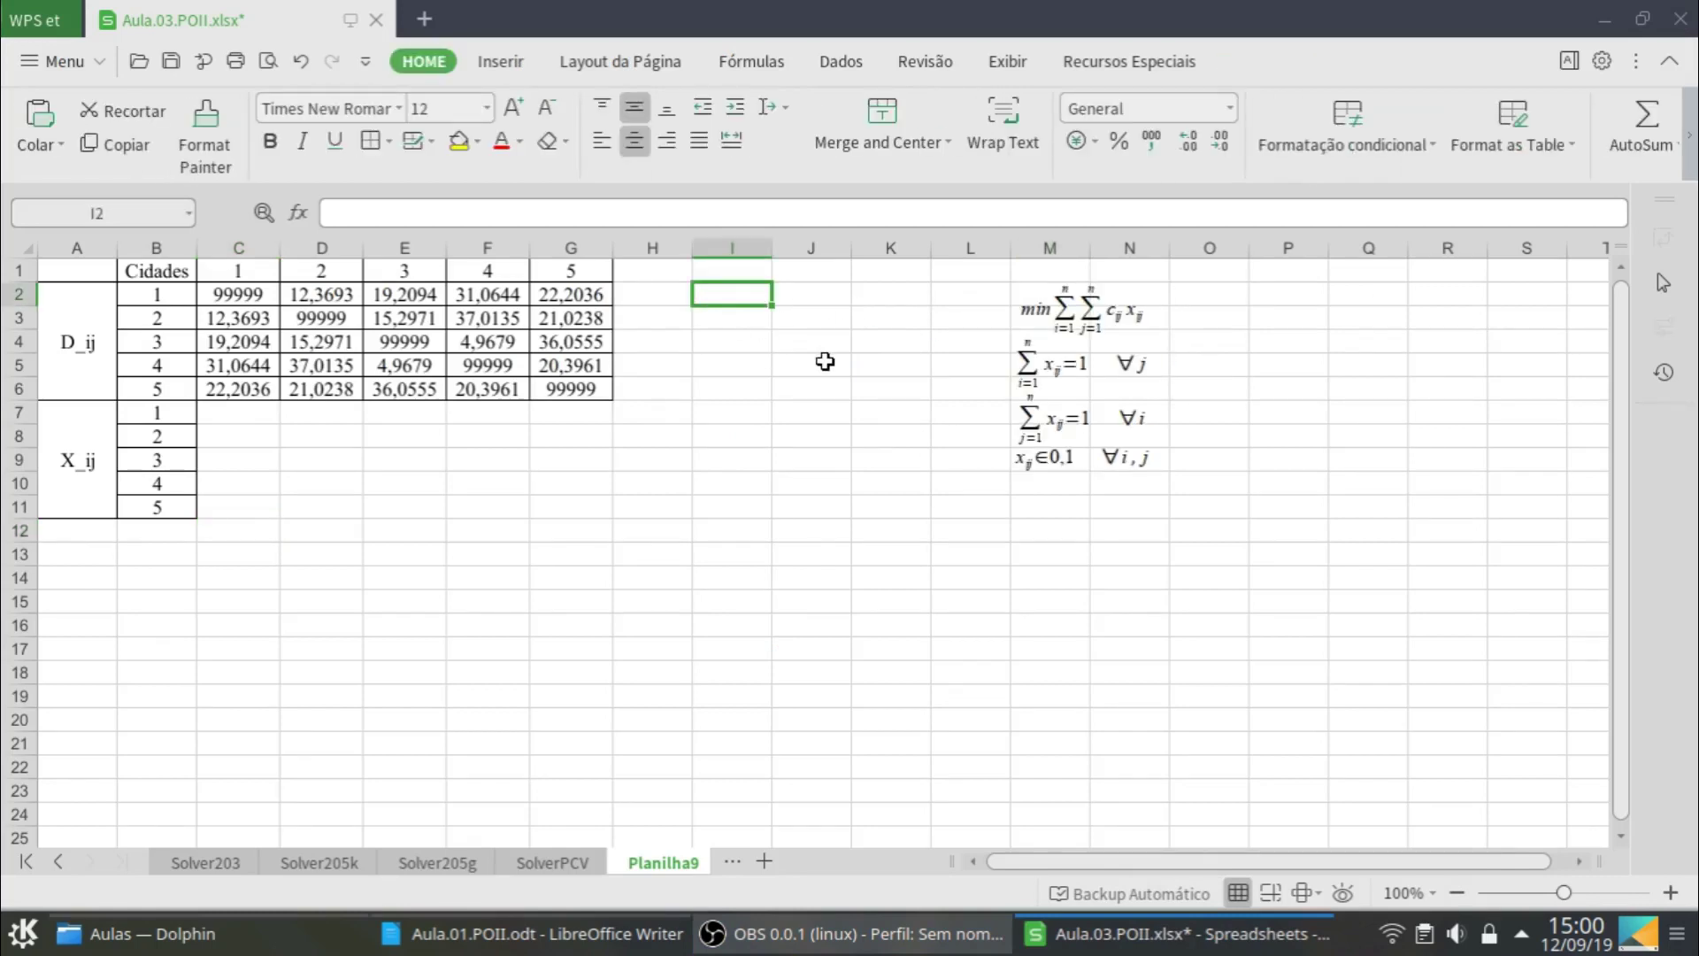
{"action": "type", "text": "FO"}
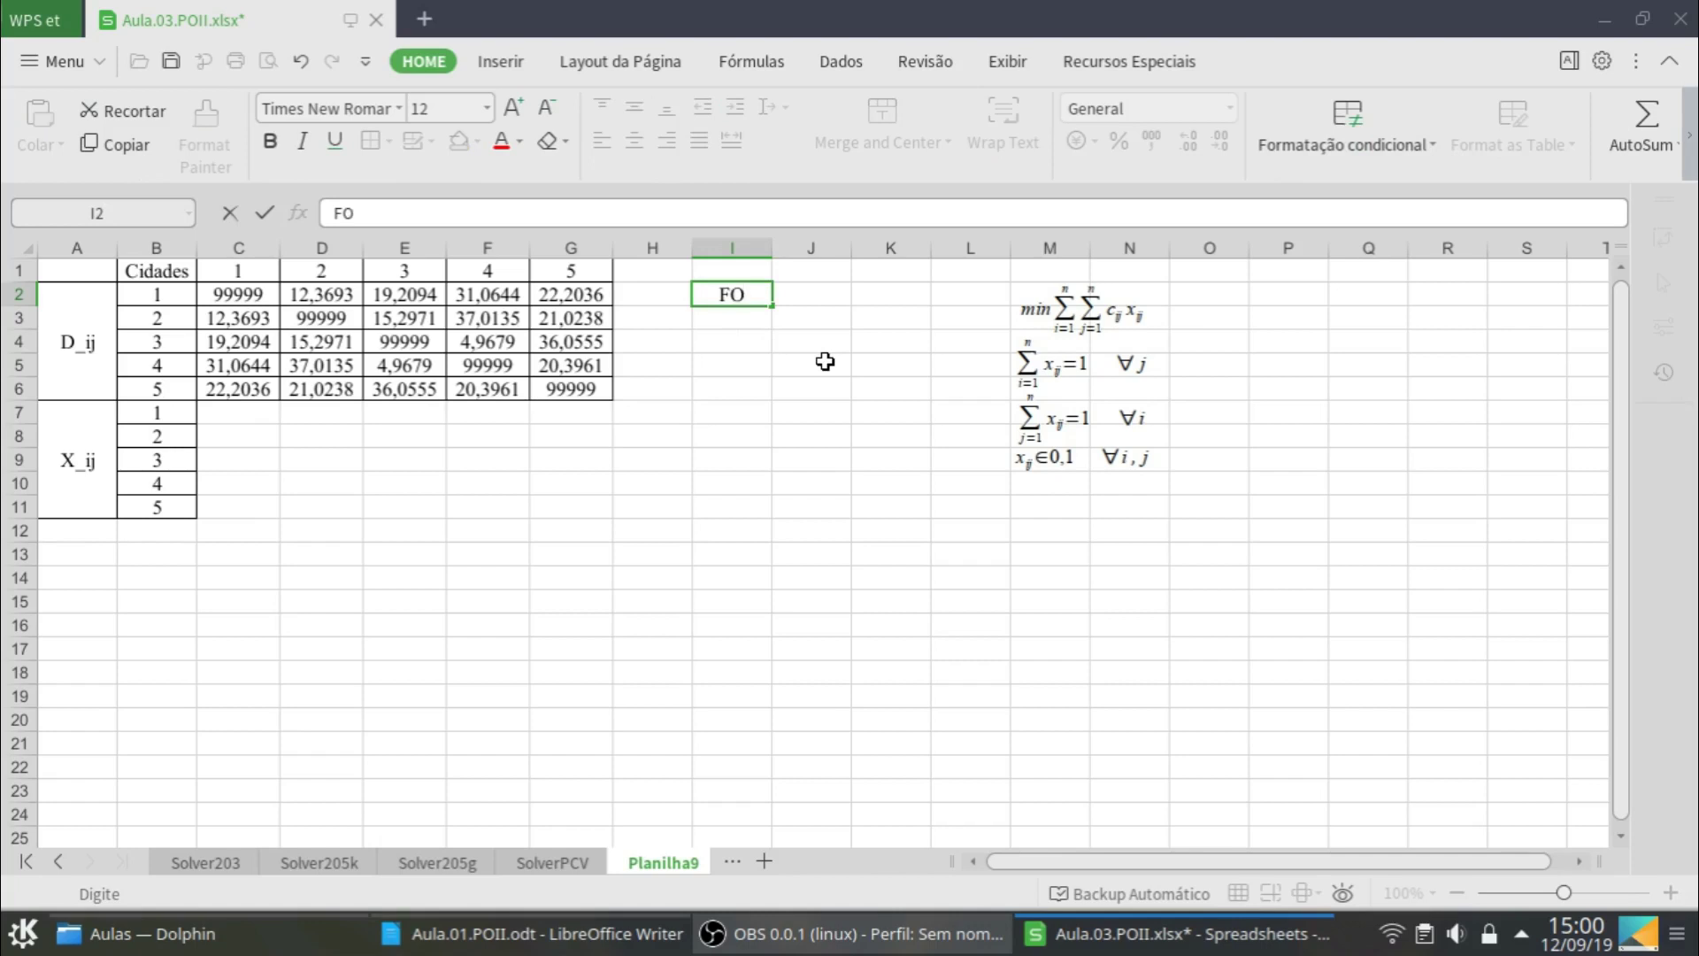
{"action": "key", "text": "Tab"}
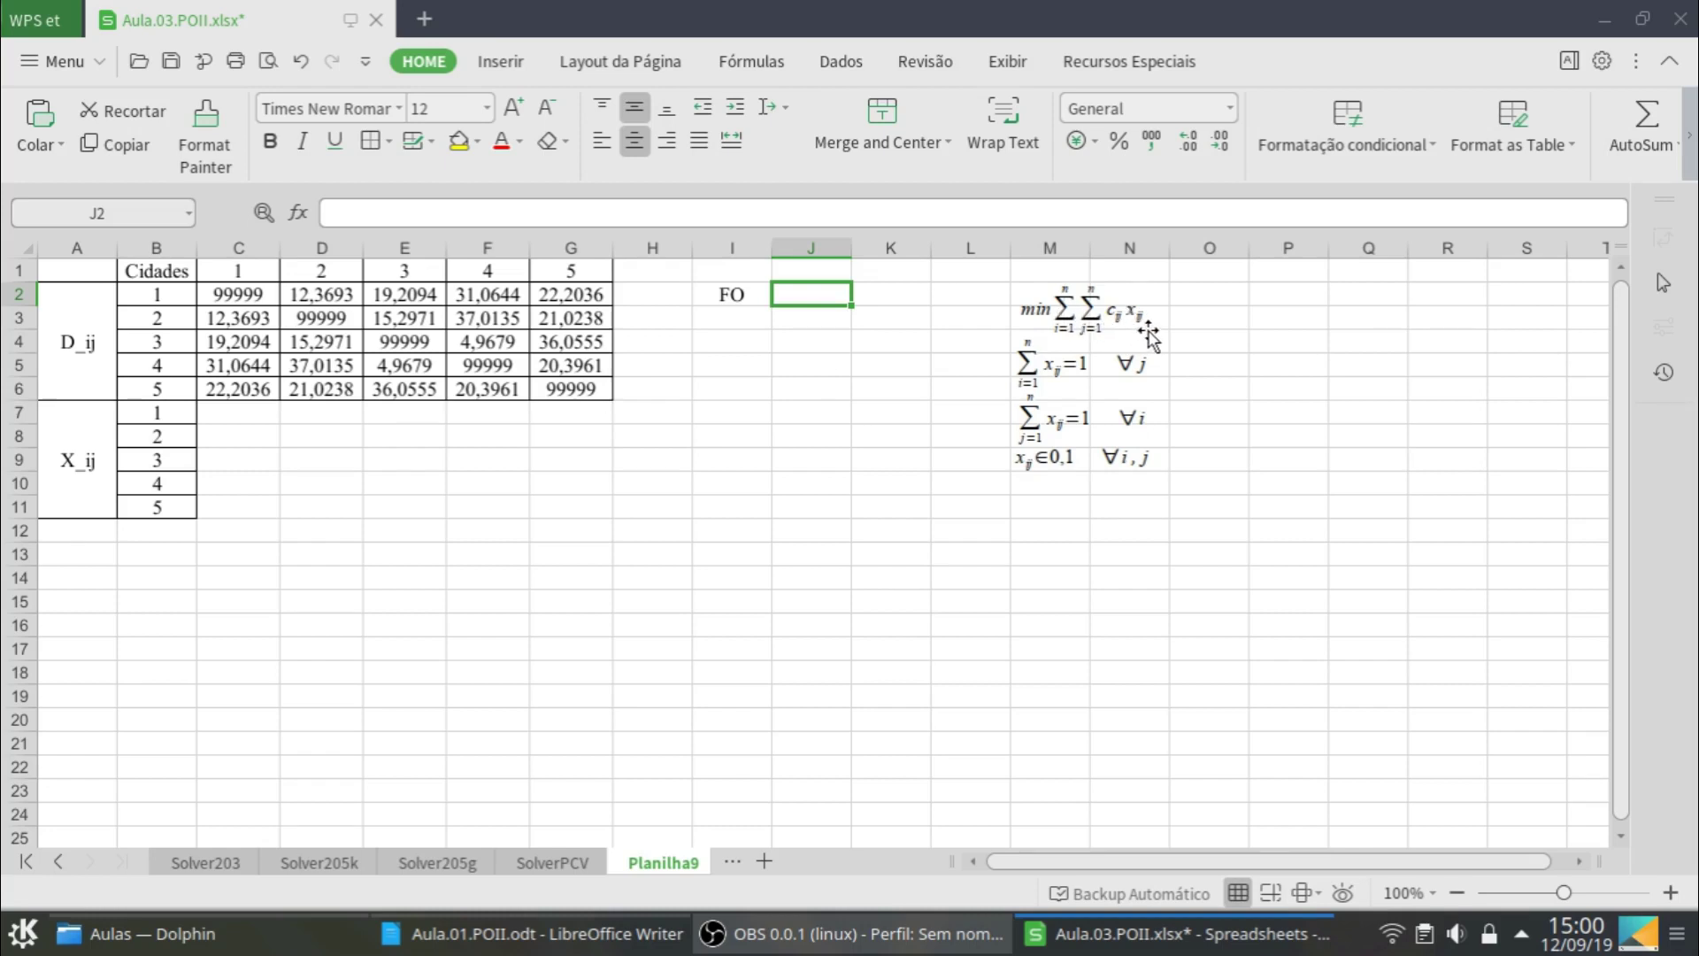
{"action": "type", "text": "=sum"}
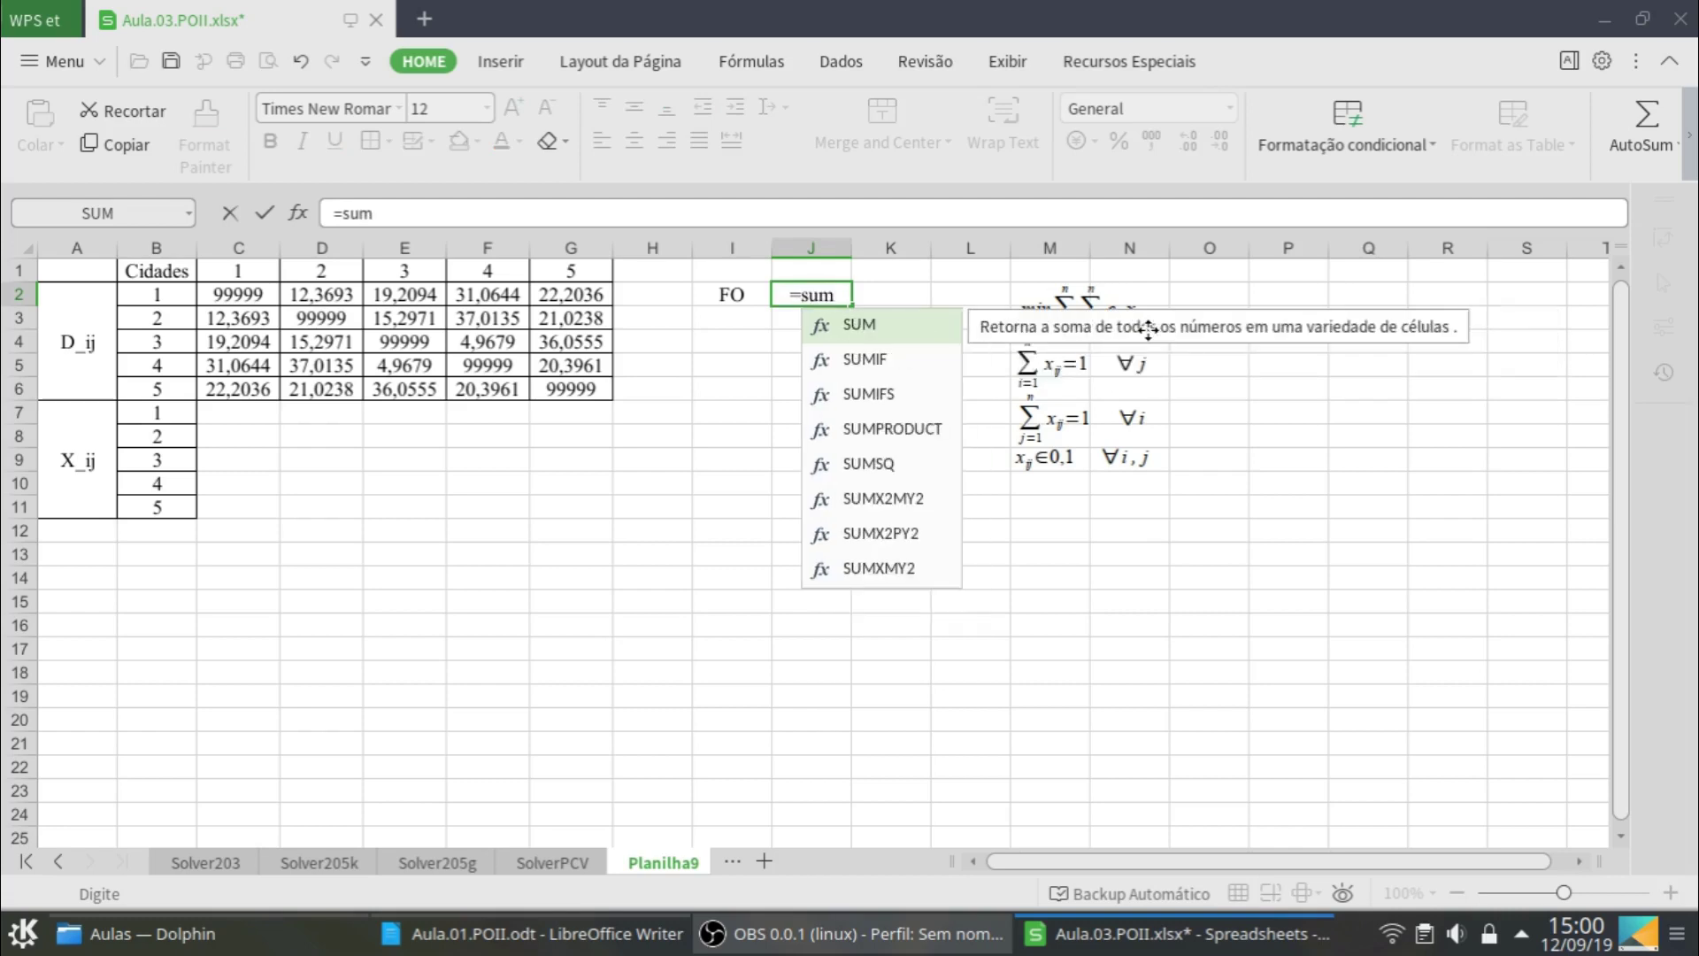
{"action": "double_click", "coordinate": [920, 428]}
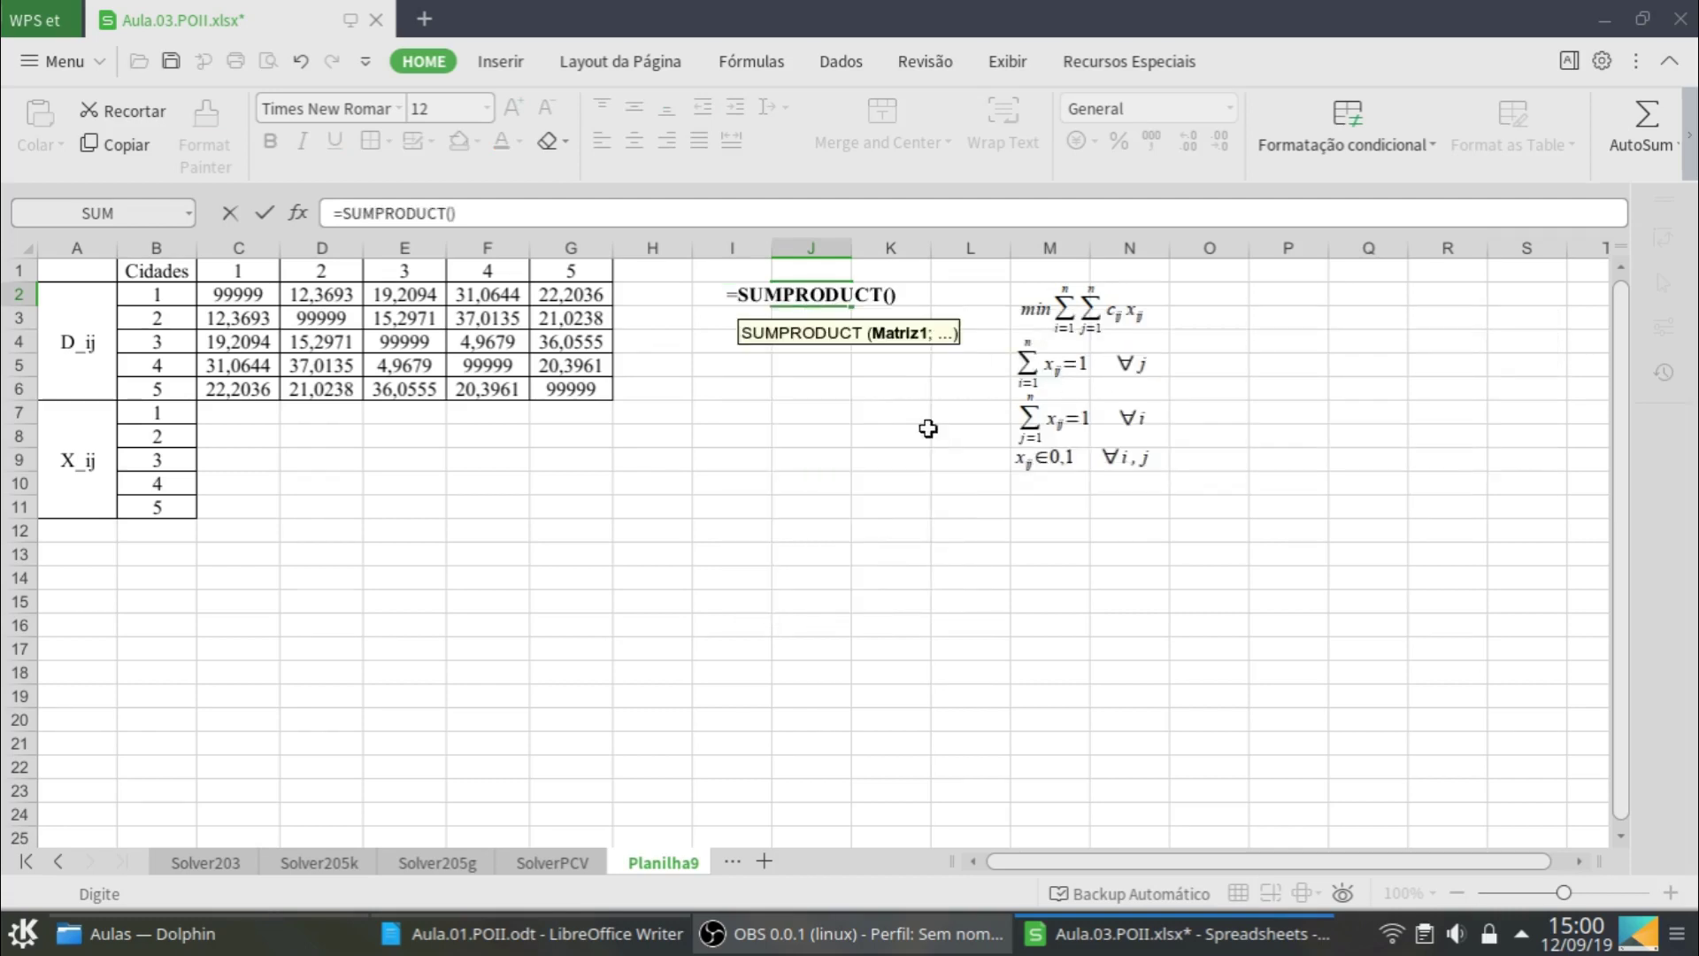
{"action": "left_click_drag", "start_coordinate": [256, 295], "coordinate": [554, 386]}
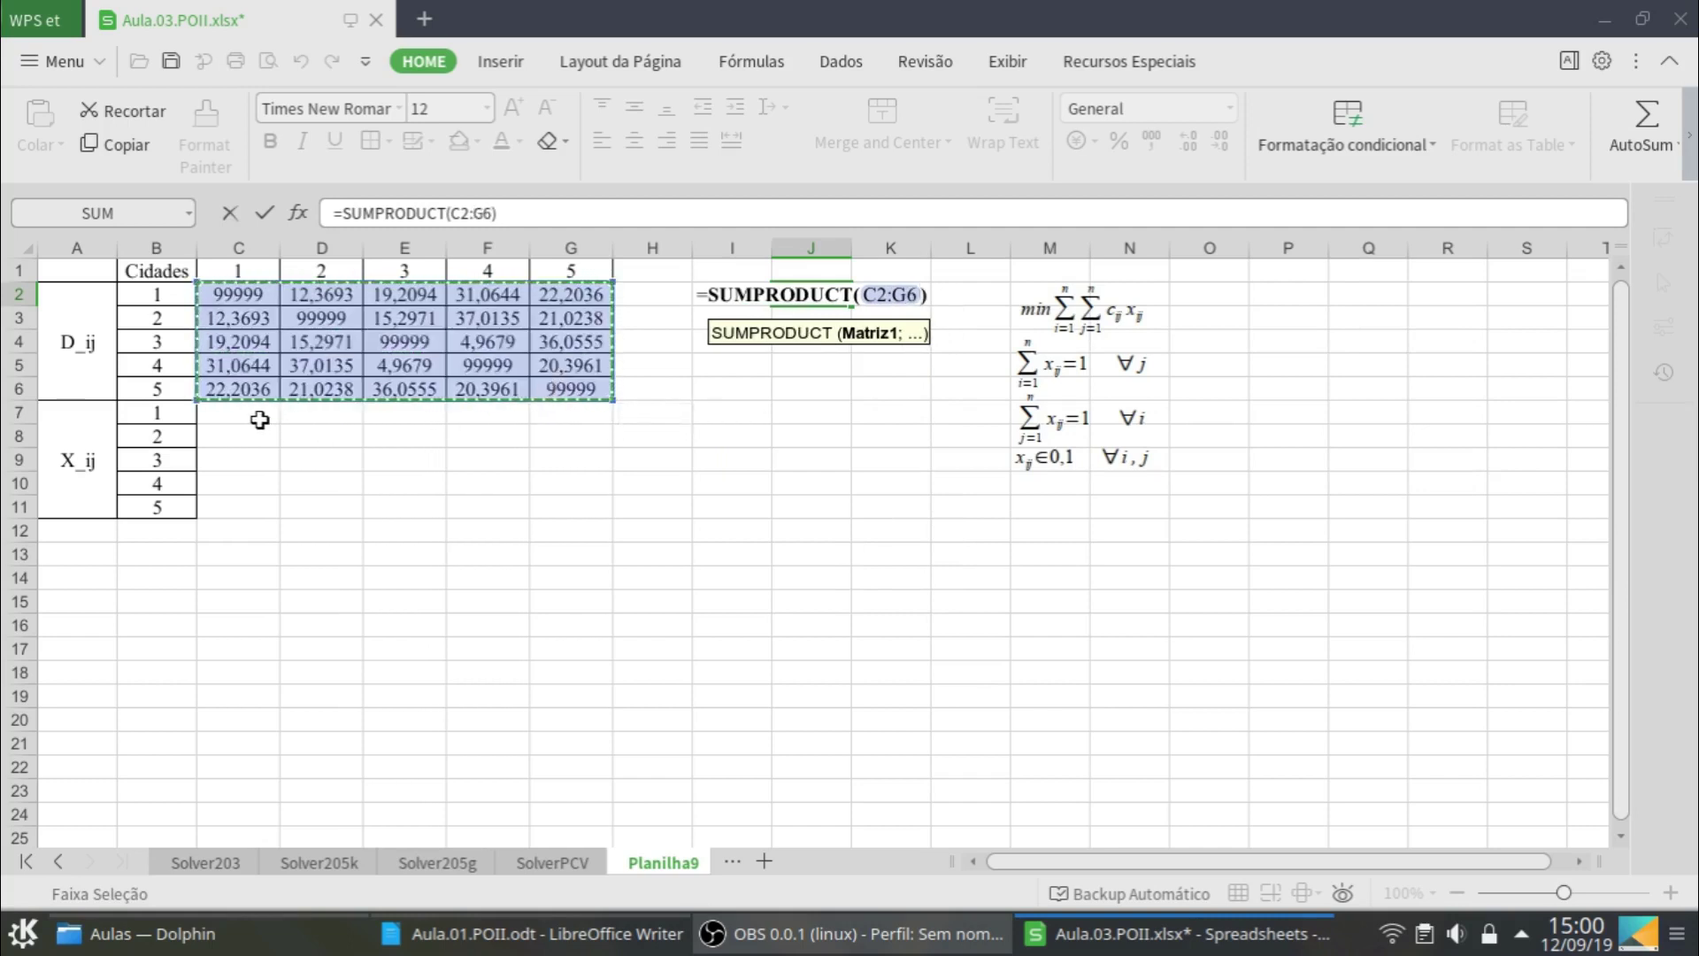
{"action": "type", "text": ";"}
{"action": "left_click_drag", "start_coordinate": [254, 417], "coordinate": [609, 525]}
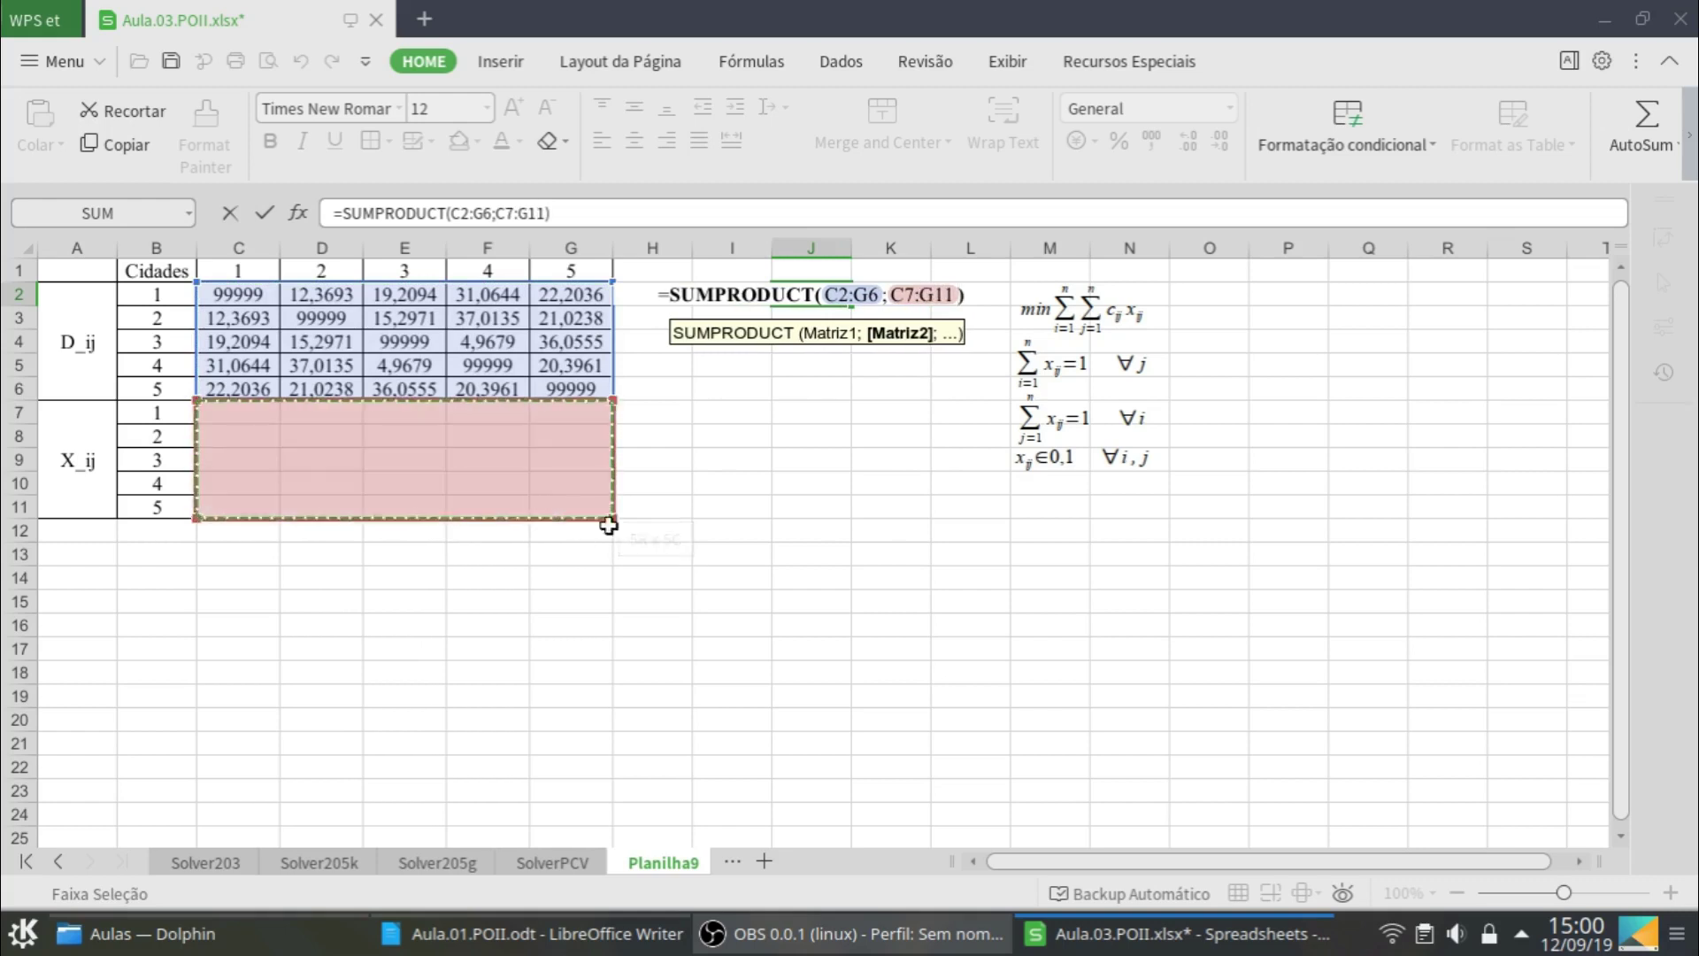
{"action": "key", "text": "Return"}
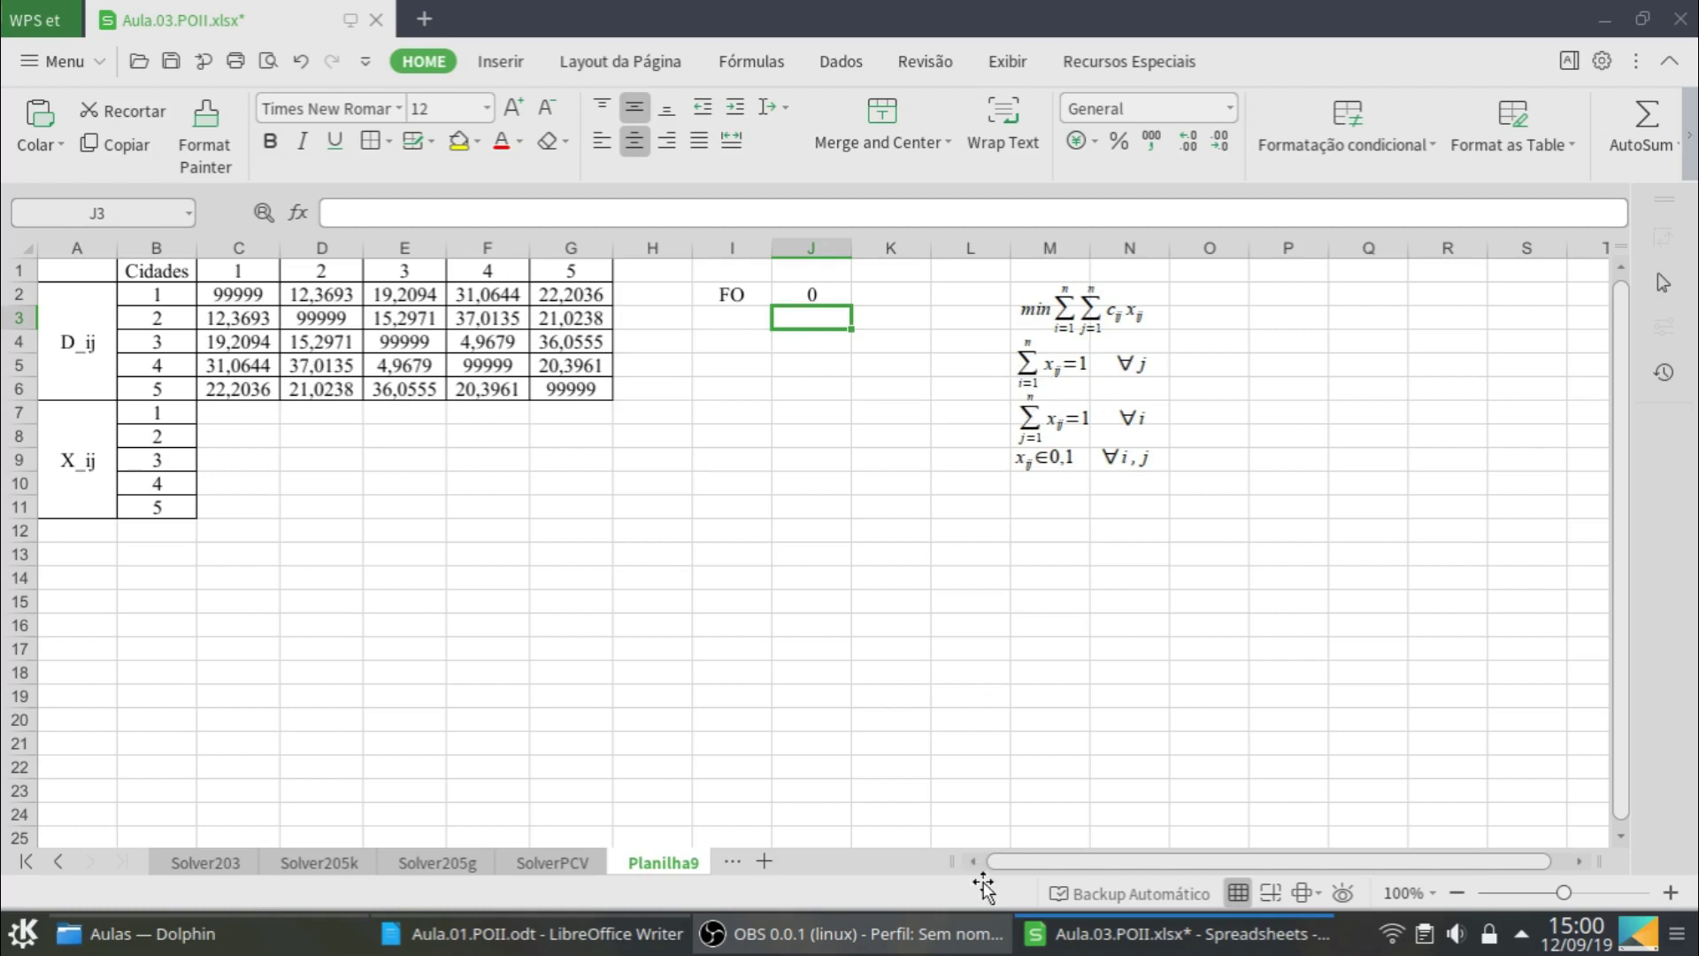
Enter the arrival constraint sum =SUM(C7:C11) in C12 and fill it across to G12
{"action": "left_click", "coordinate": [552, 944]}
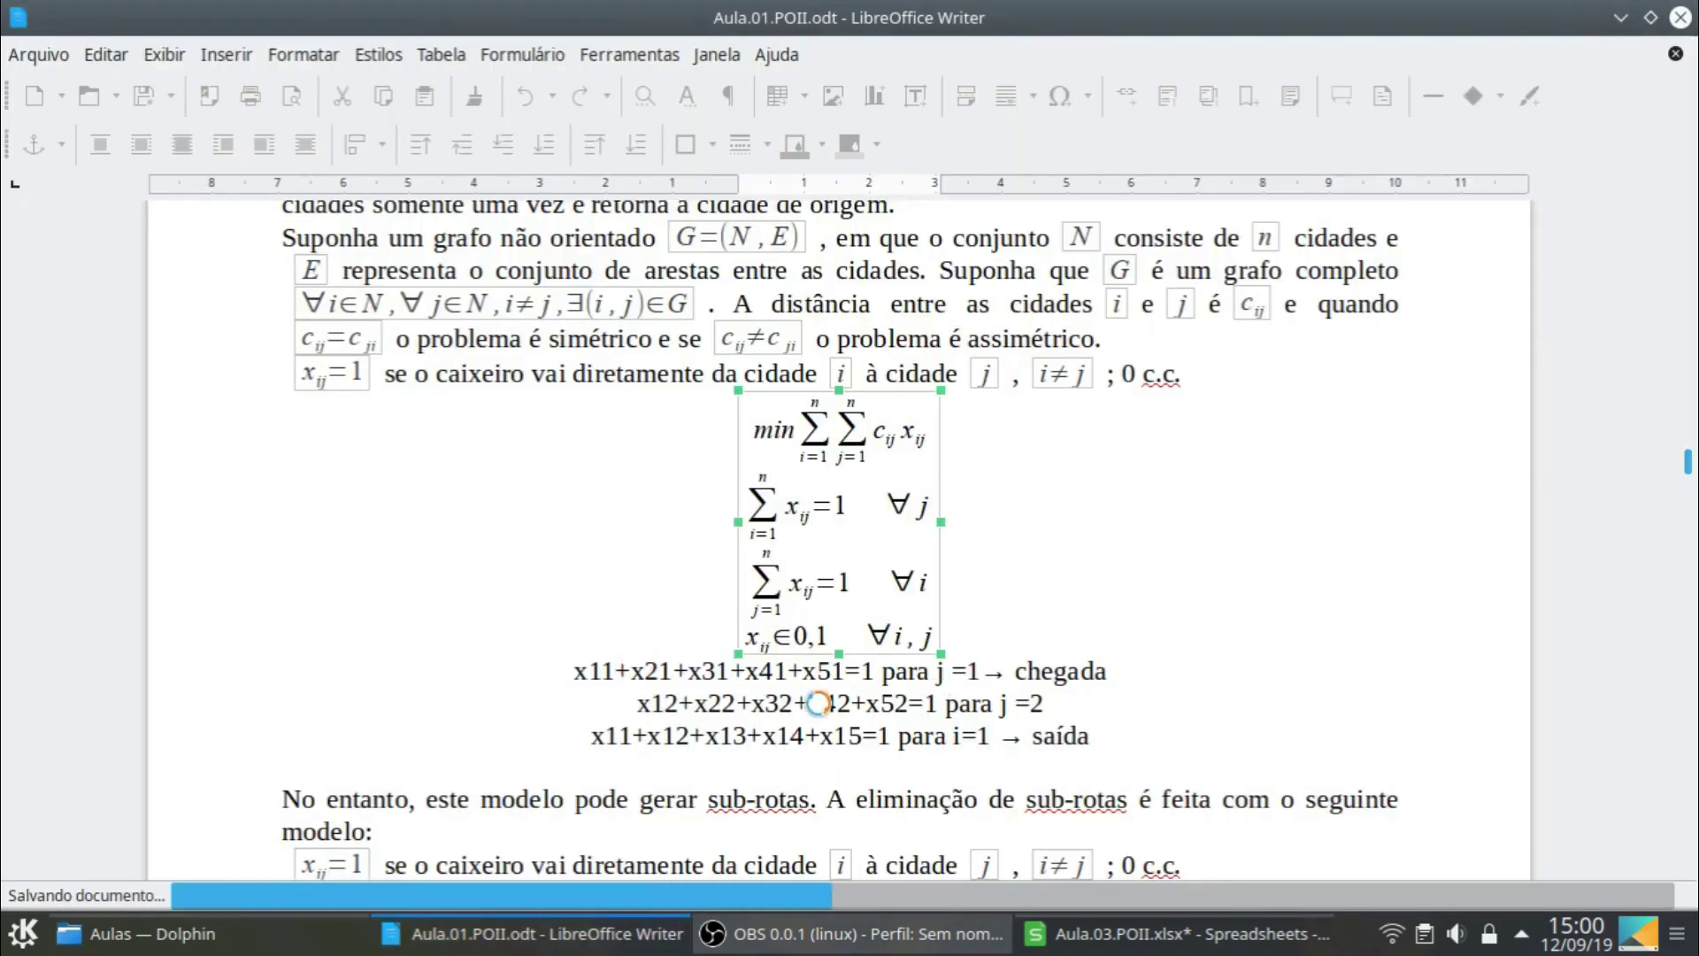
{"action": "left_click", "coordinate": [1168, 934]}
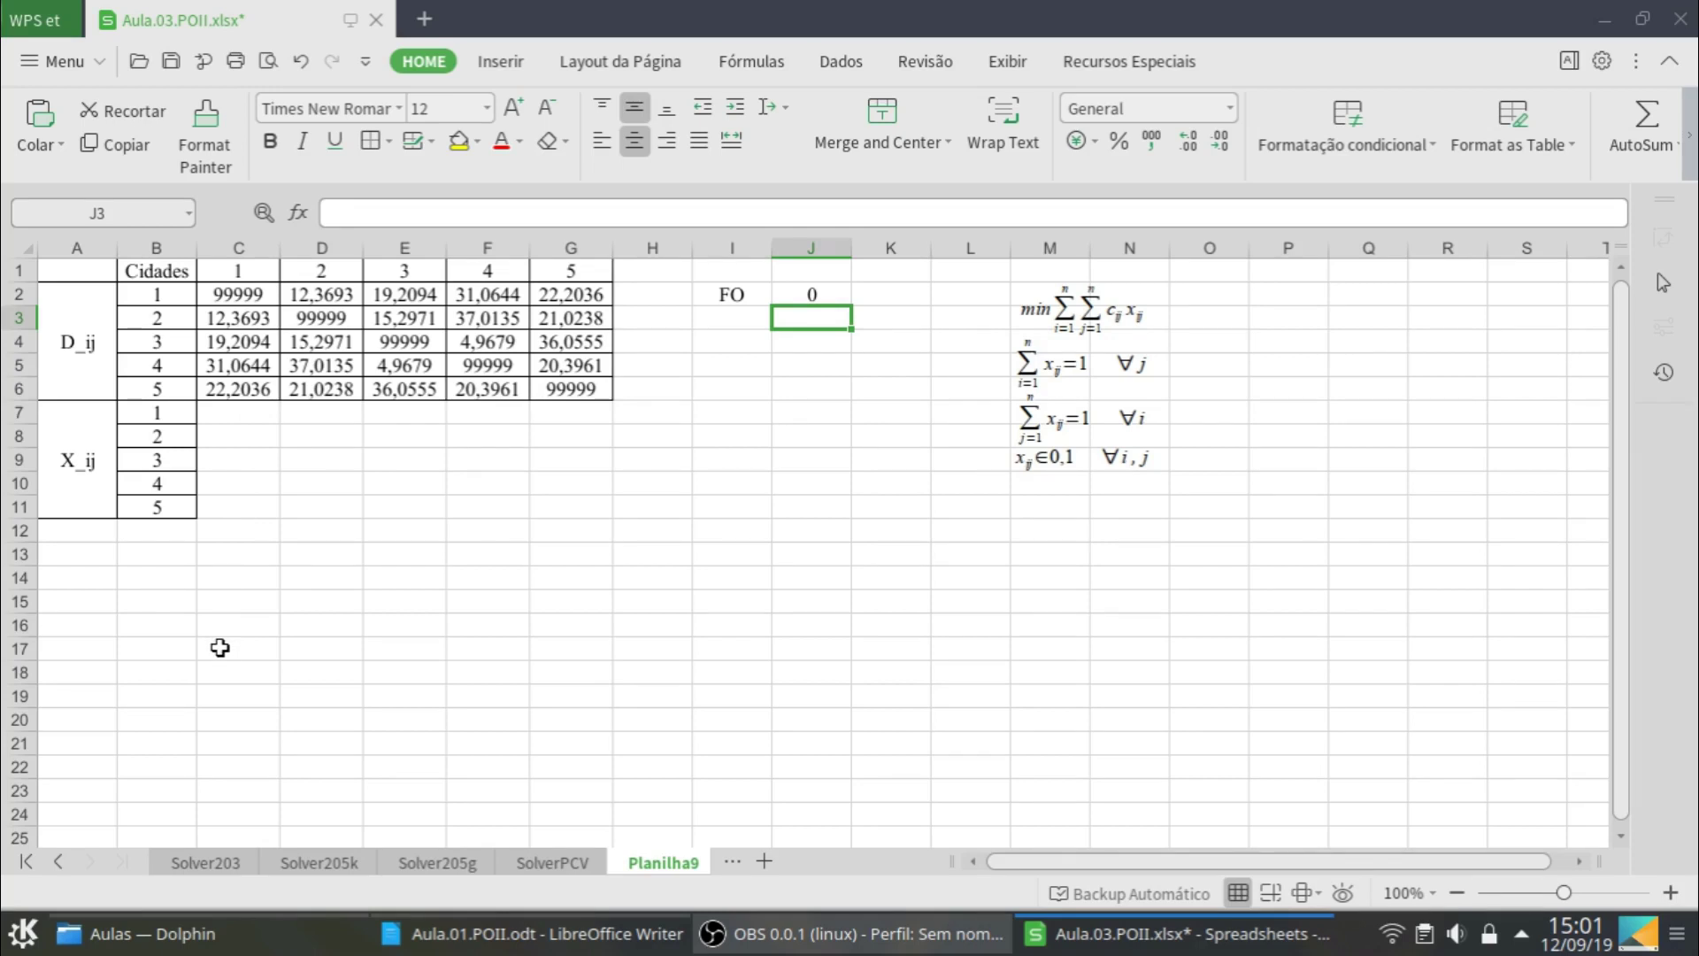
{"action": "left_click", "coordinate": [230, 535]}
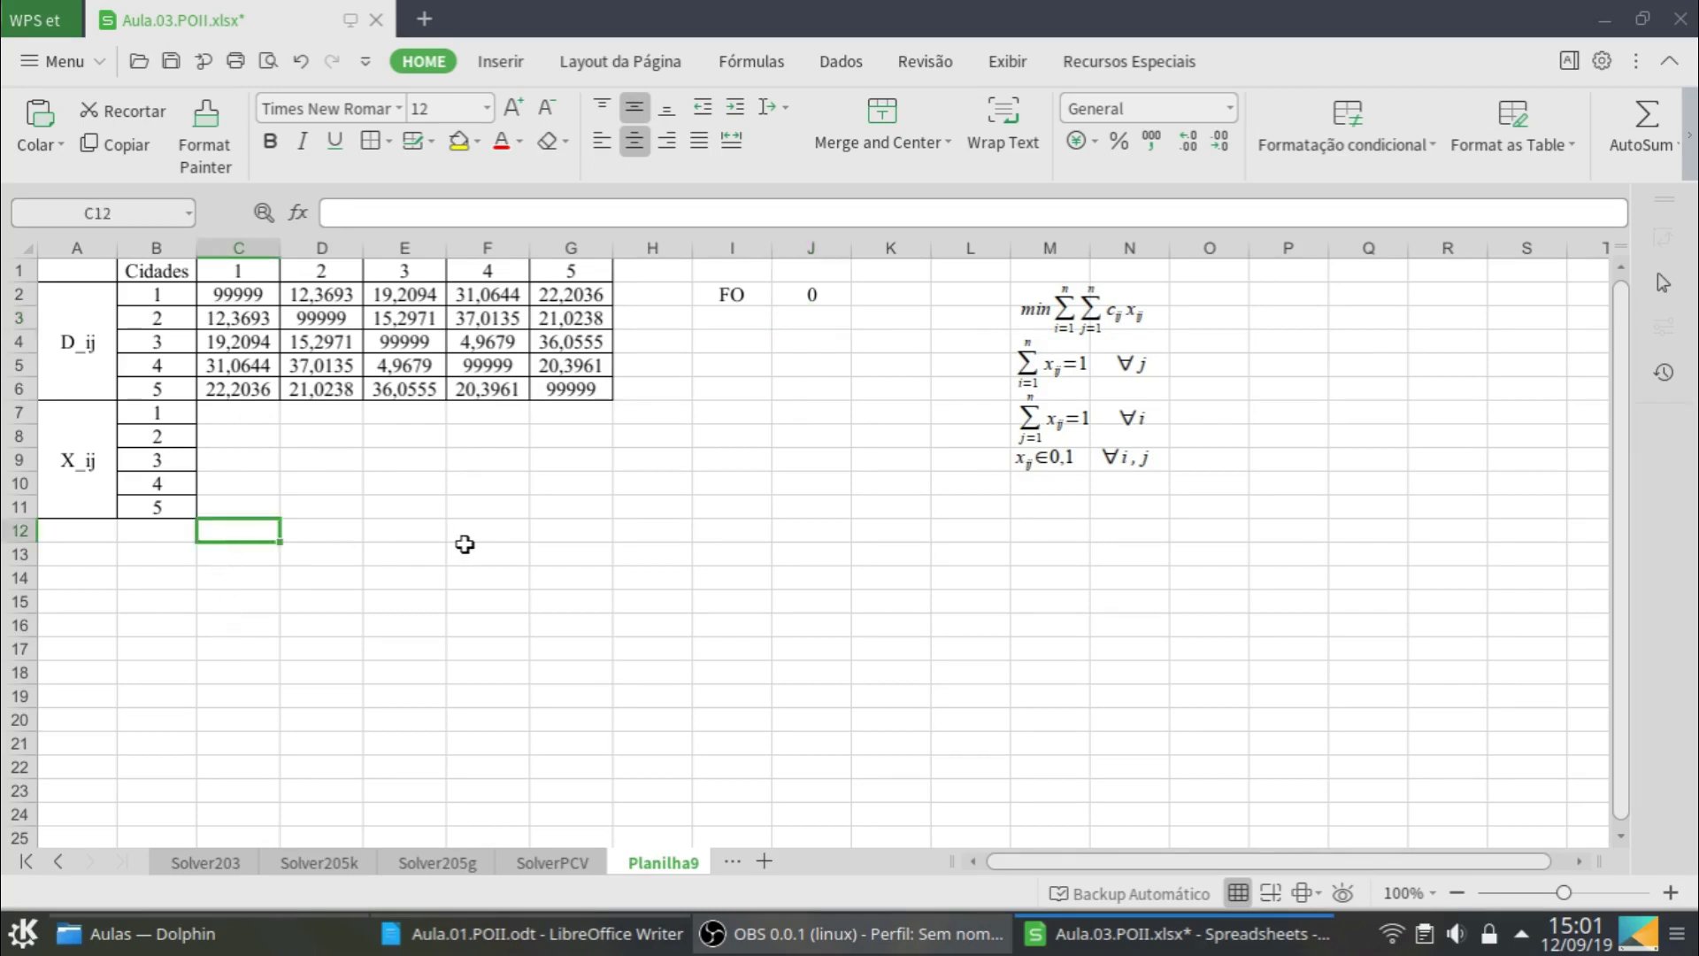
{"action": "type", "text": "=su"}
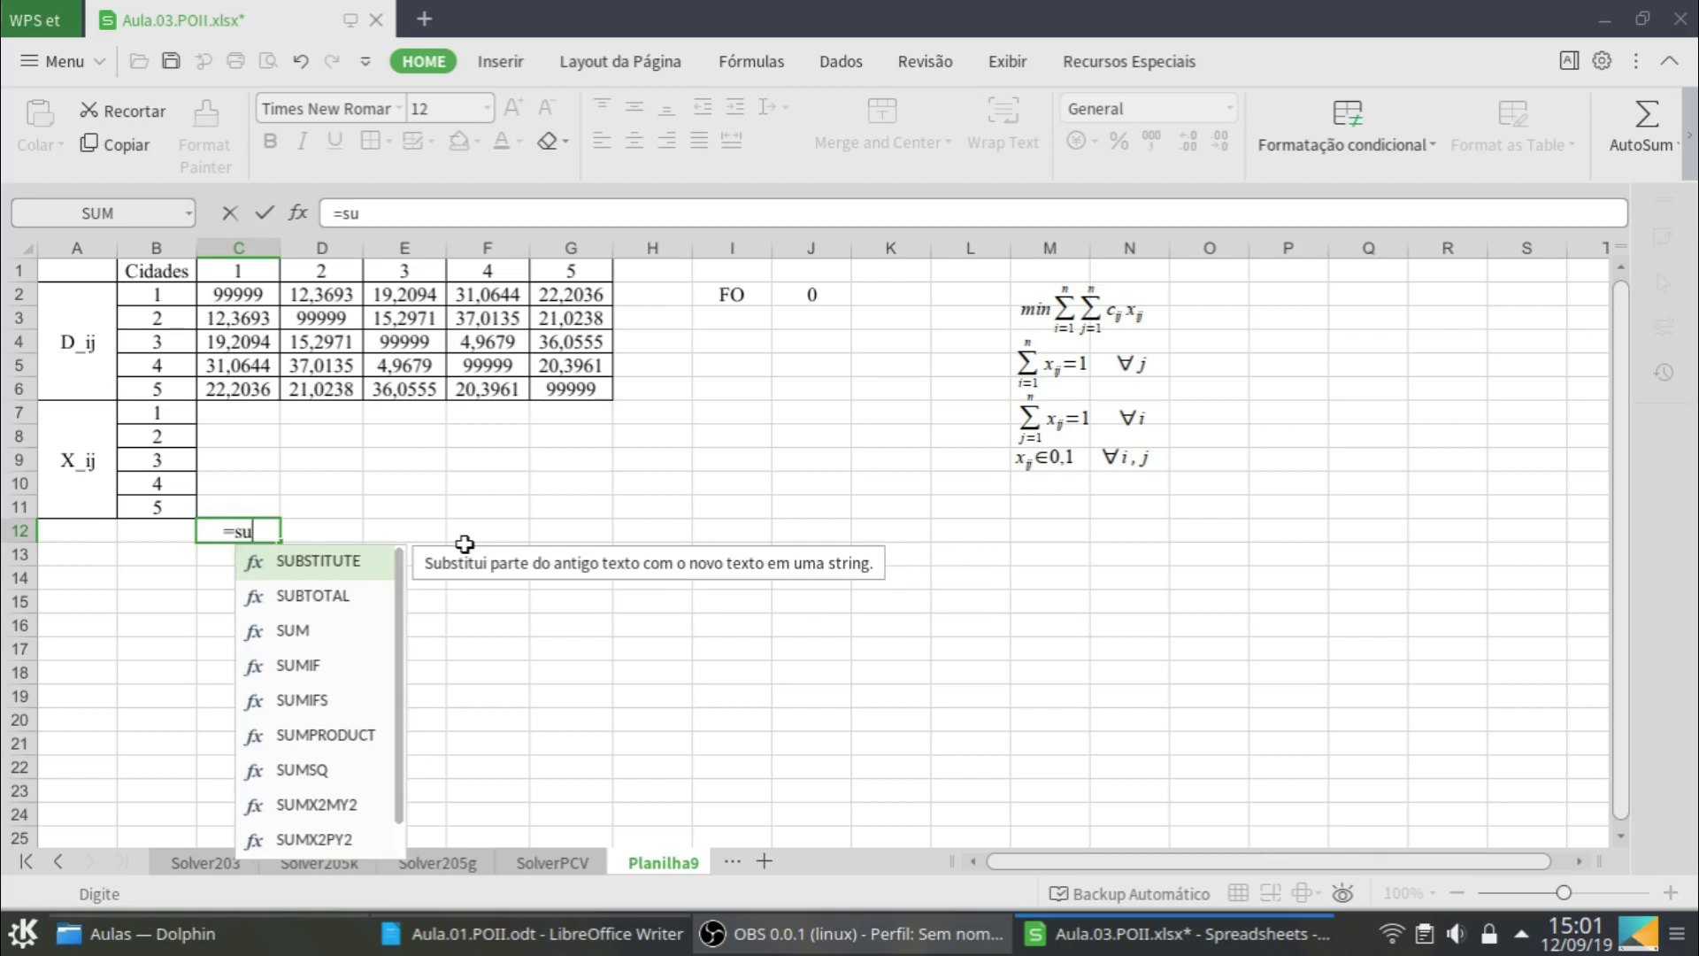
{"action": "double_click", "coordinate": [305, 630]}
{"action": "left_click_drag", "start_coordinate": [255, 418], "coordinate": [243, 504]}
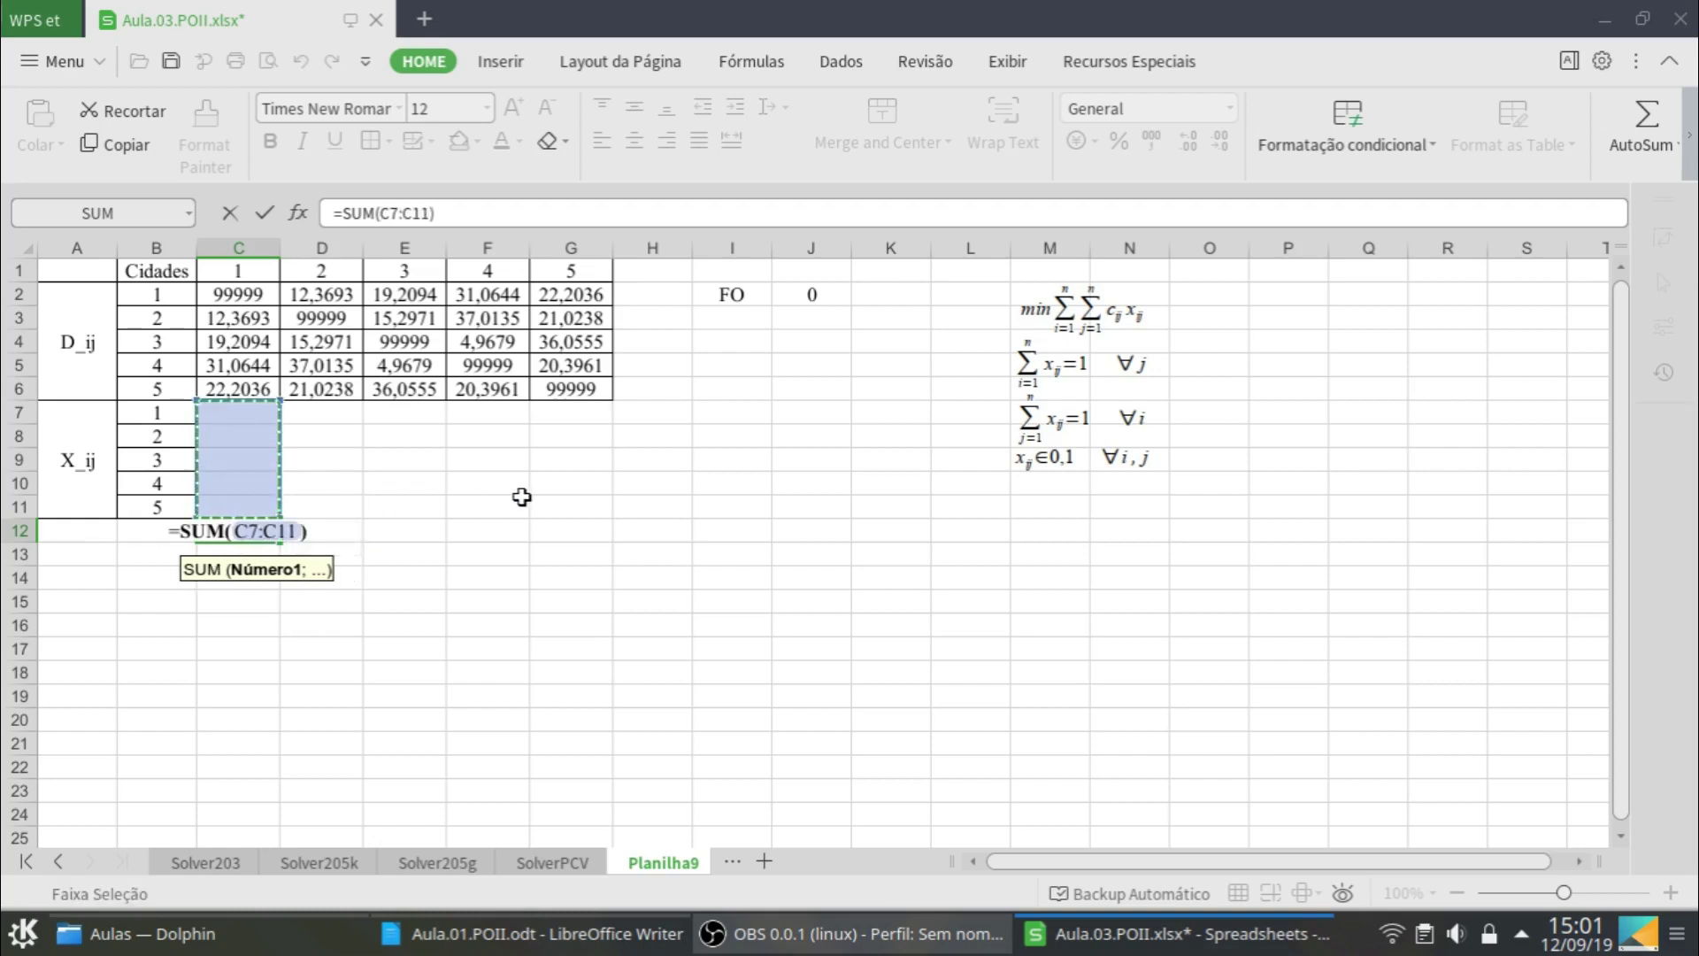
{"action": "key", "text": "Return"}
{"action": "left_click", "coordinate": [265, 534]}
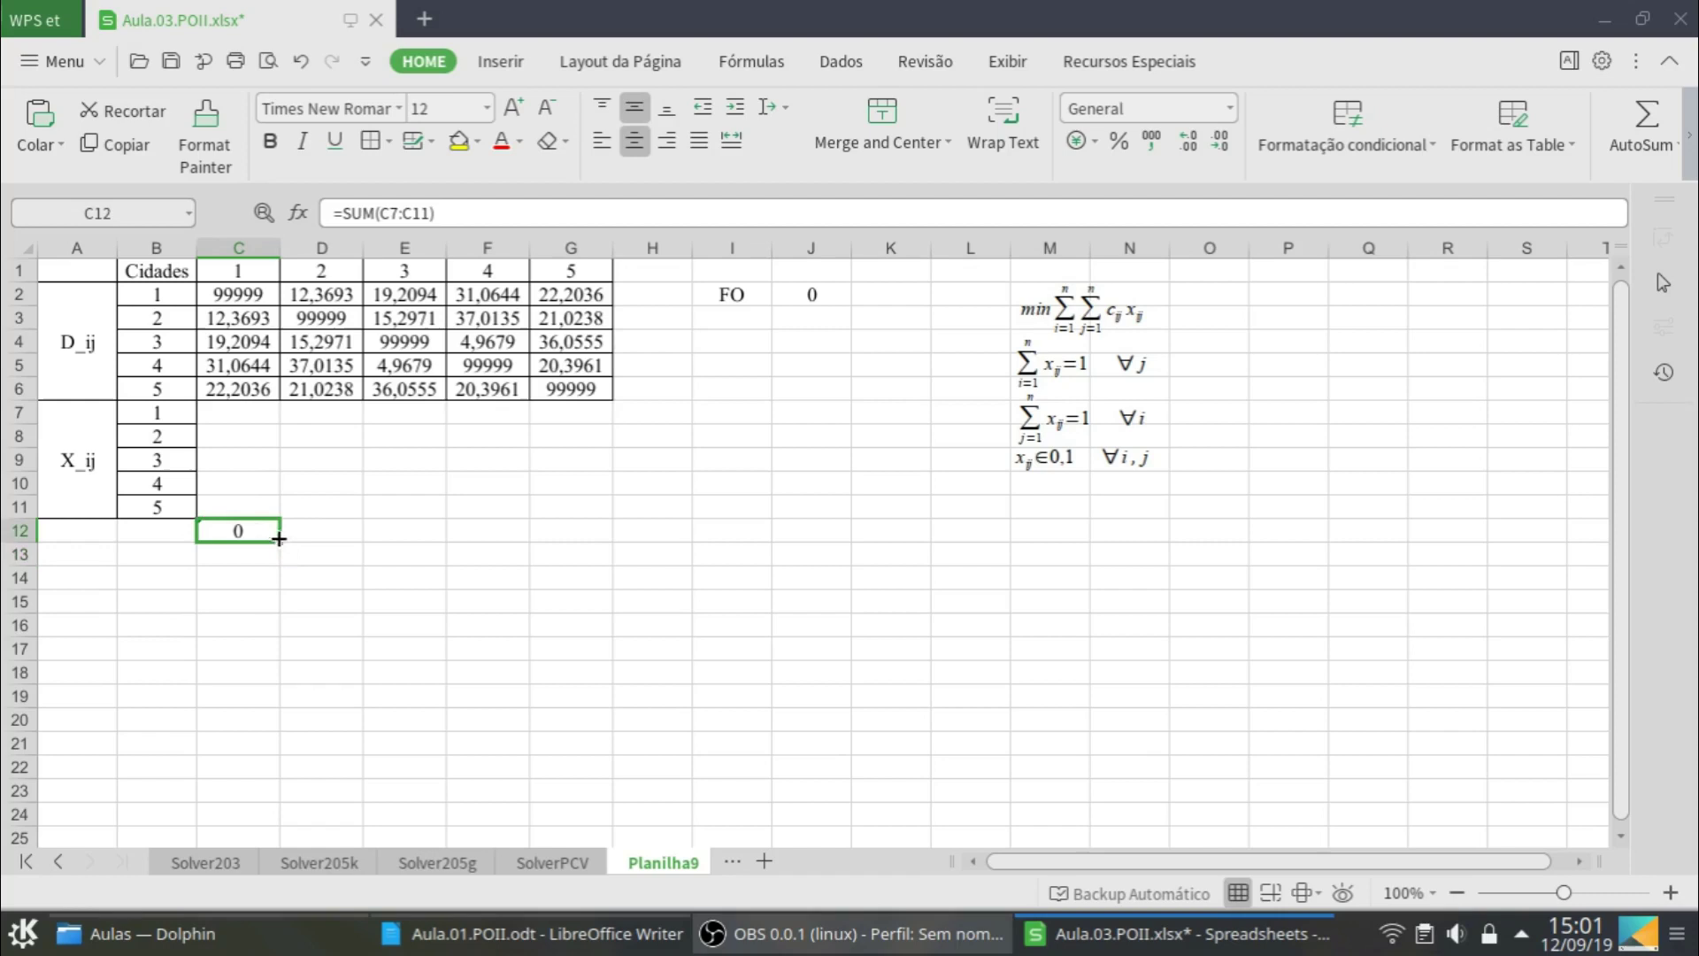
{"action": "left_click_drag", "start_coordinate": [280, 540], "coordinate": [605, 540]}
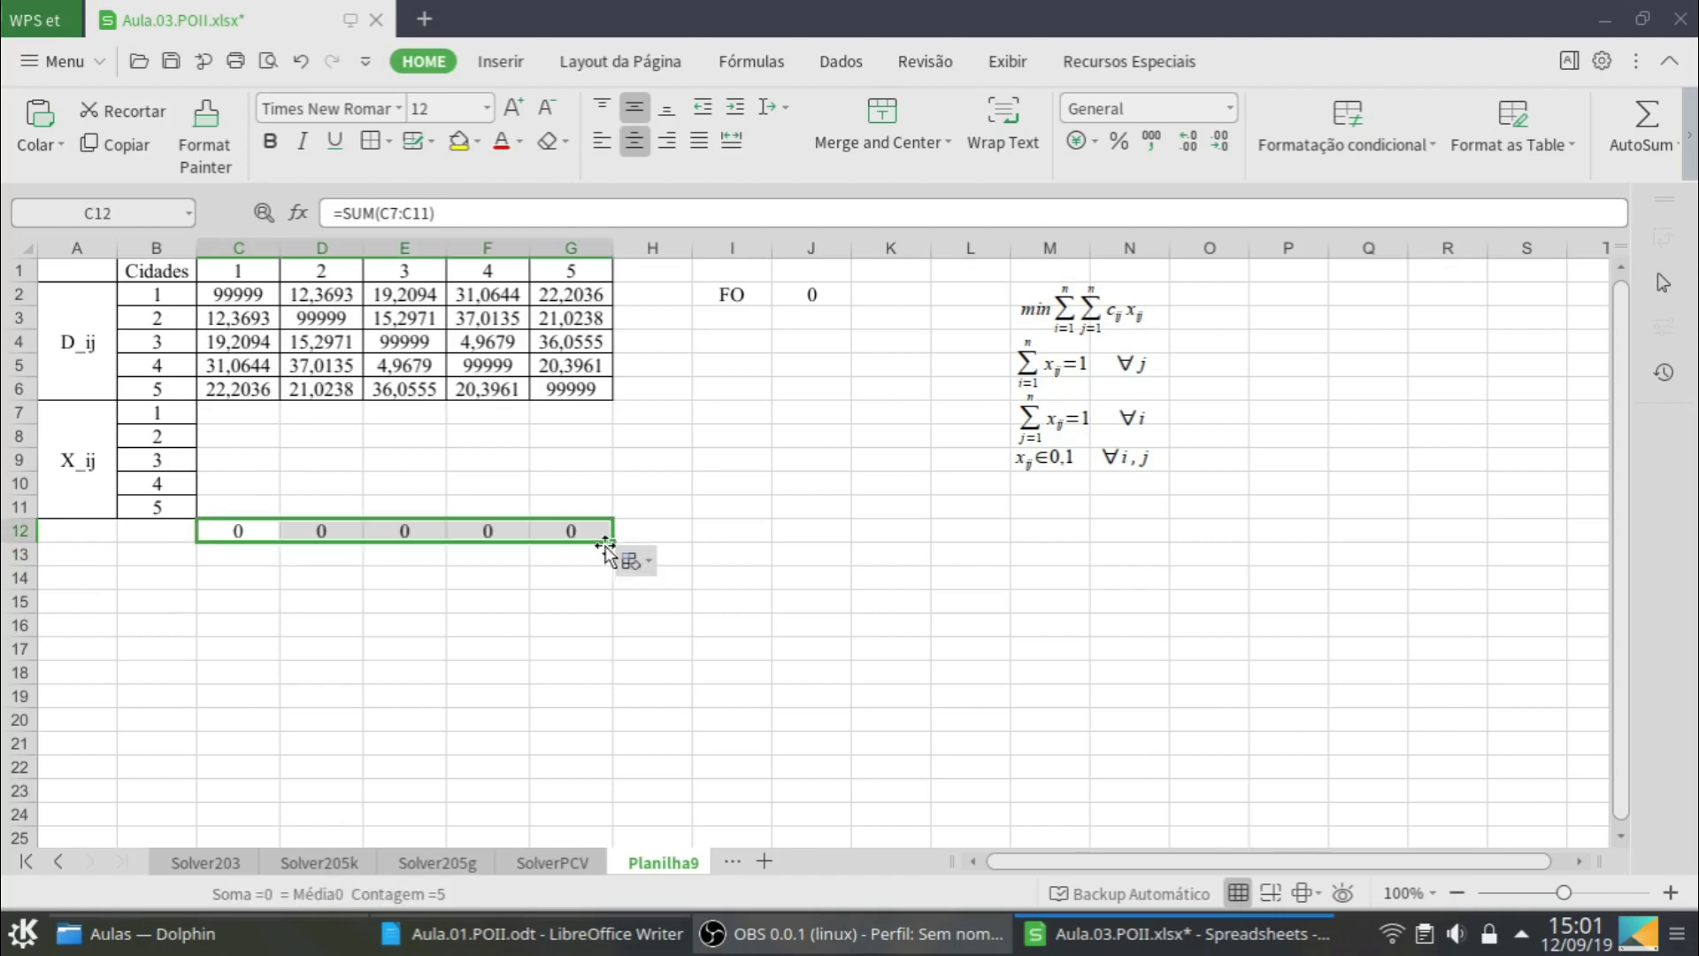
Enter the departure constraint sum =SUM(C7:G7) in H7 and fill it down to H11, checking the model in the notes
{"action": "left_click", "coordinate": [646, 414]}
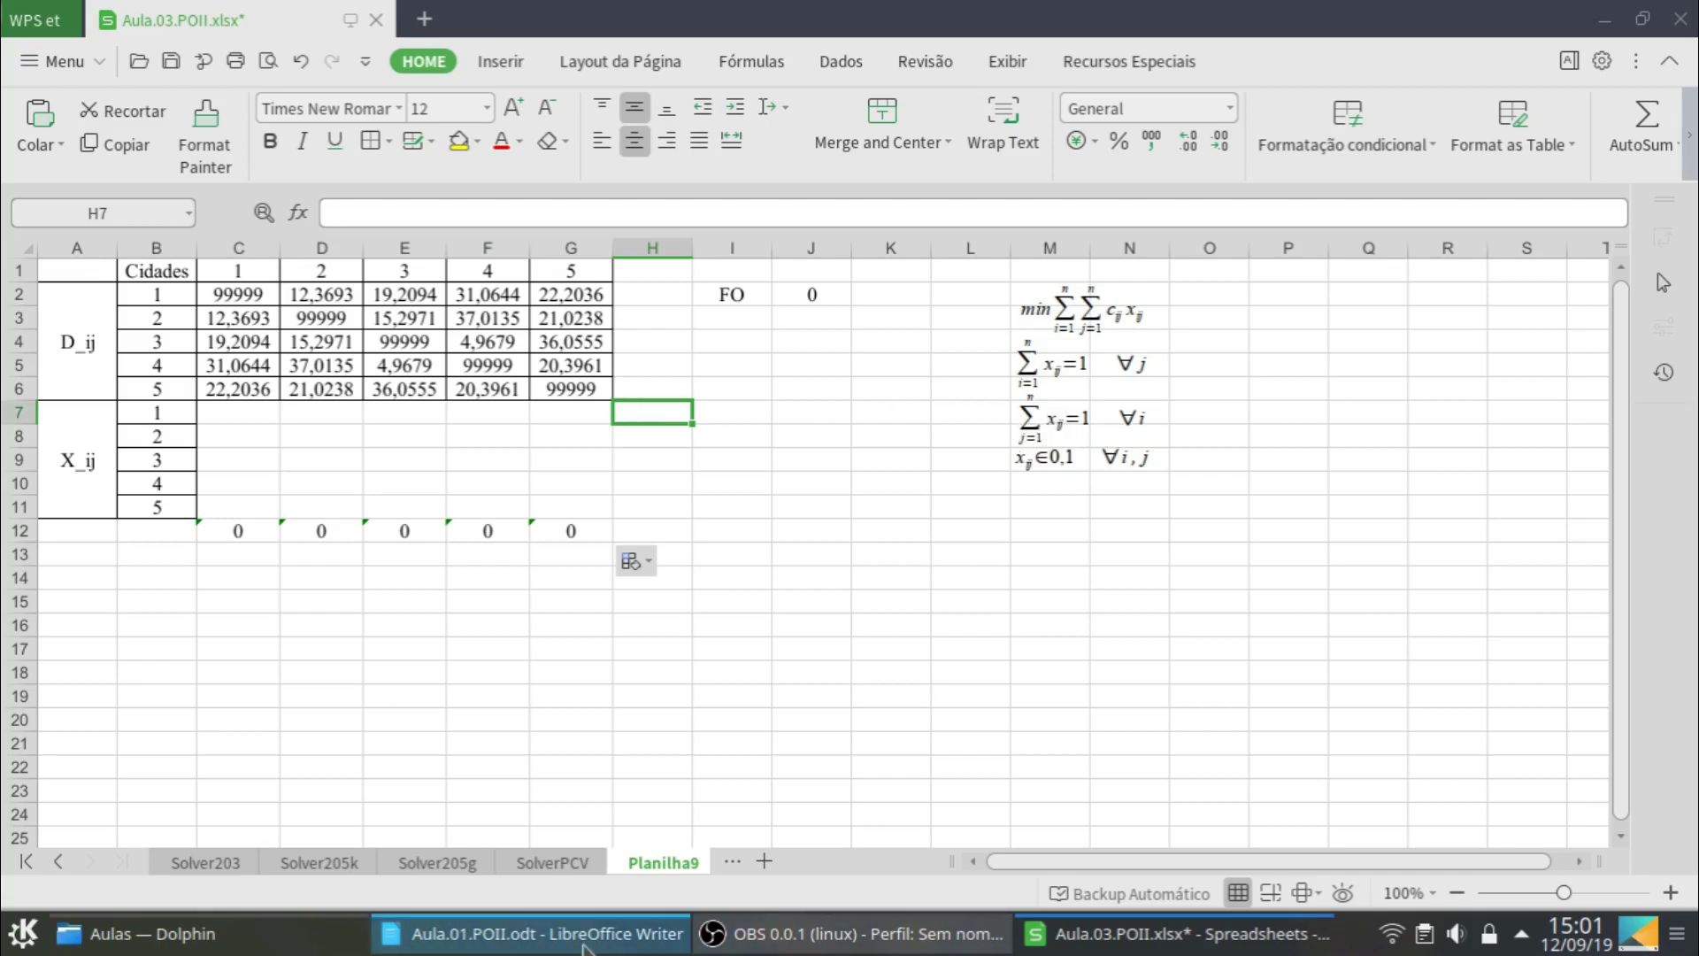
{"action": "left_click", "coordinate": [583, 947]}
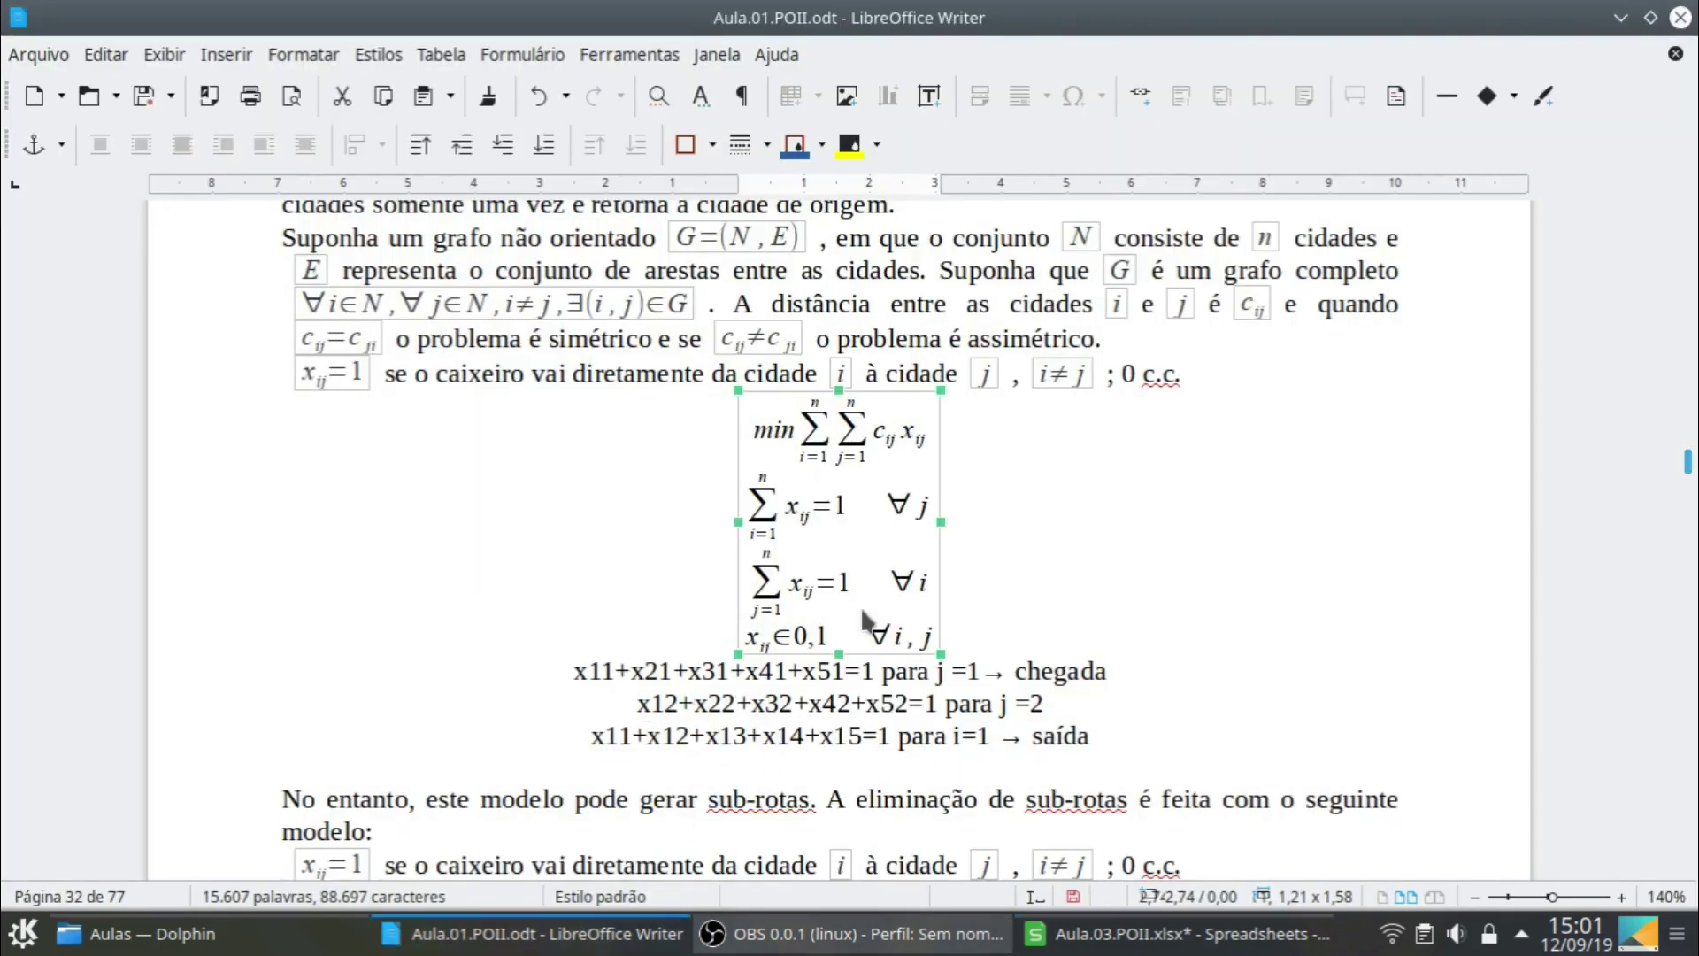
{"action": "left_click", "coordinate": [1176, 934]}
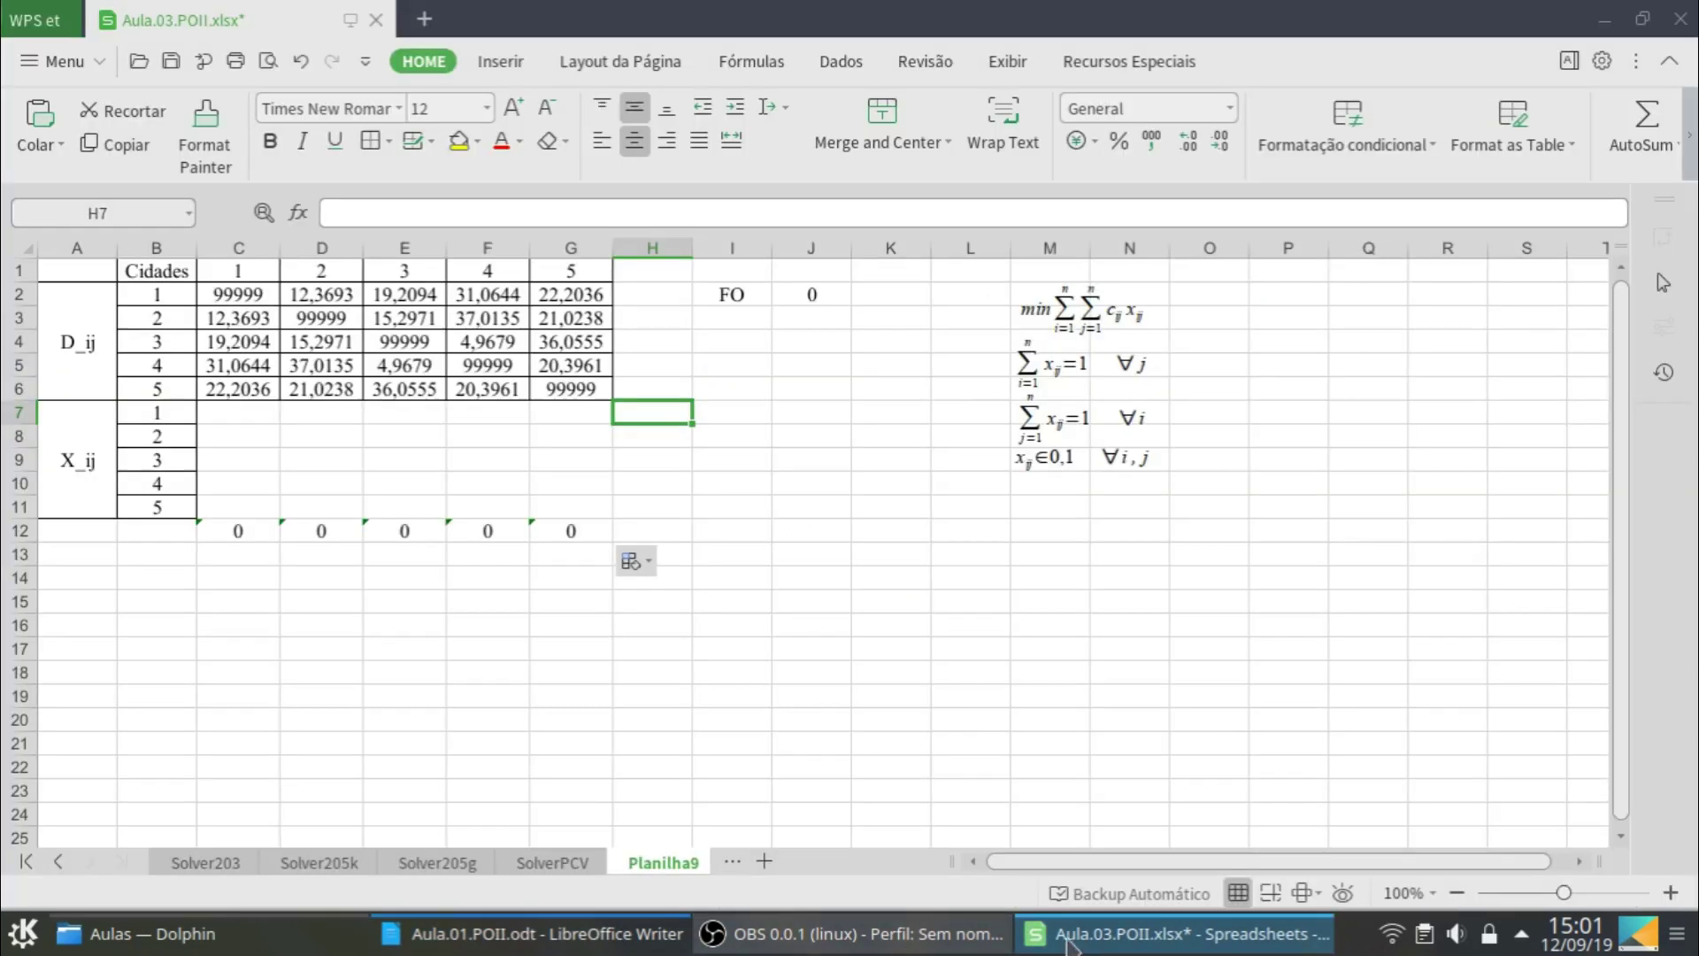
{"action": "type", "text": "=sum"}
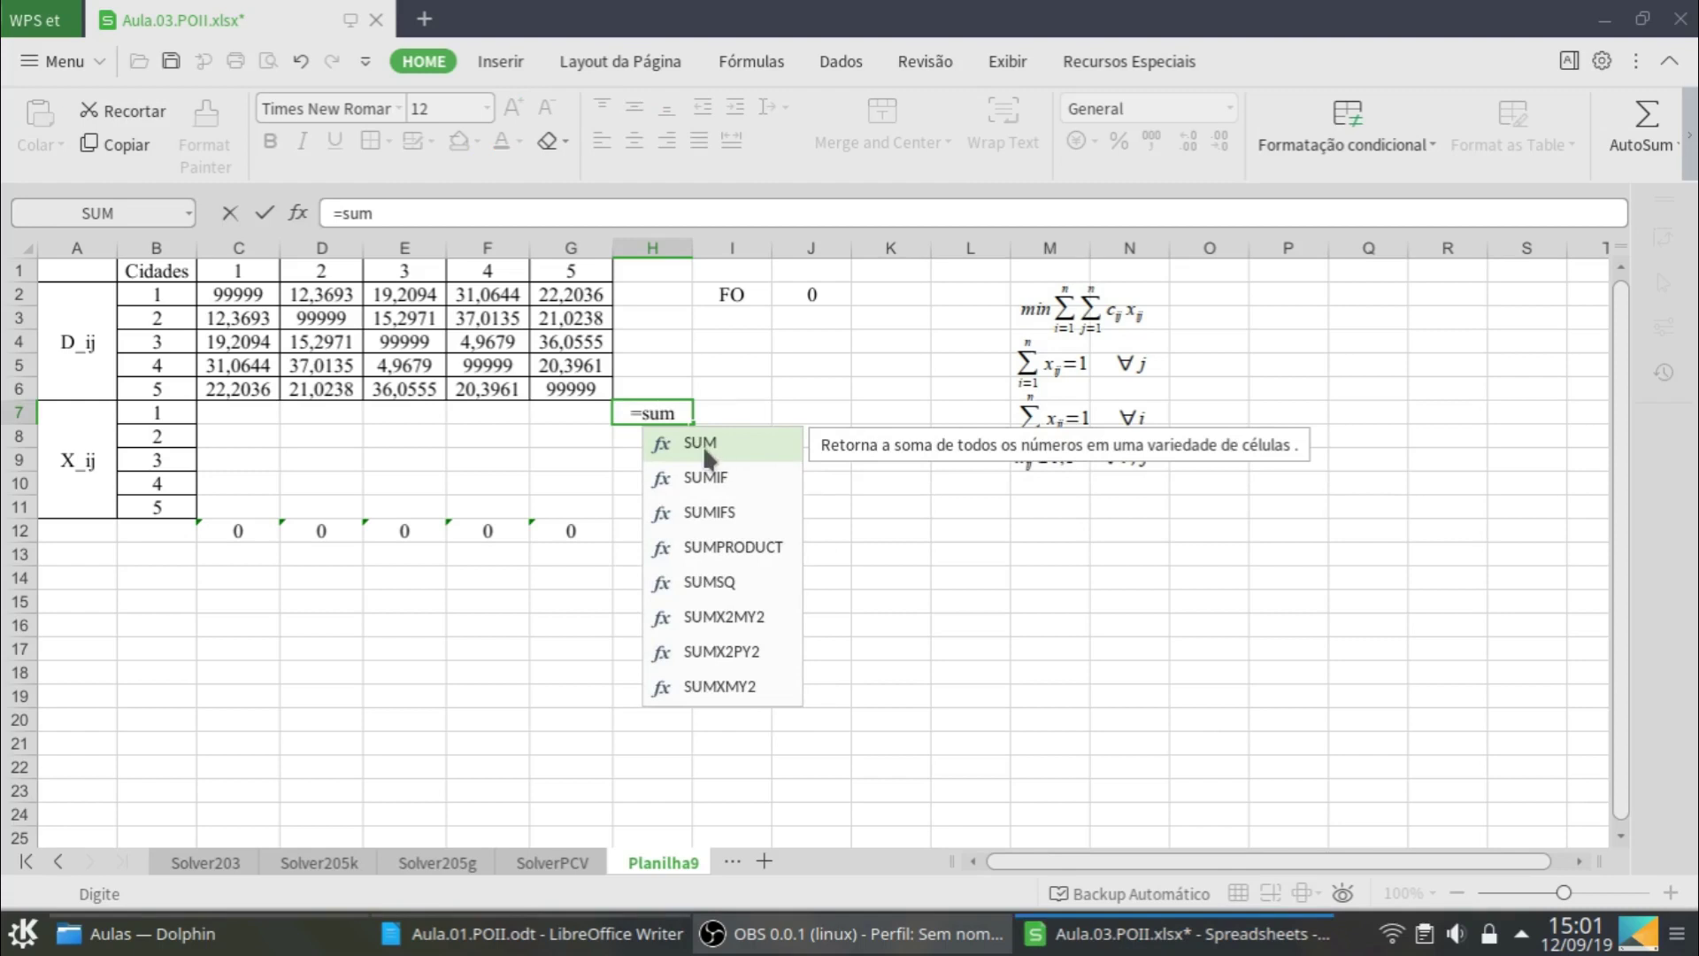
{"action": "double_click", "coordinate": [701, 443]}
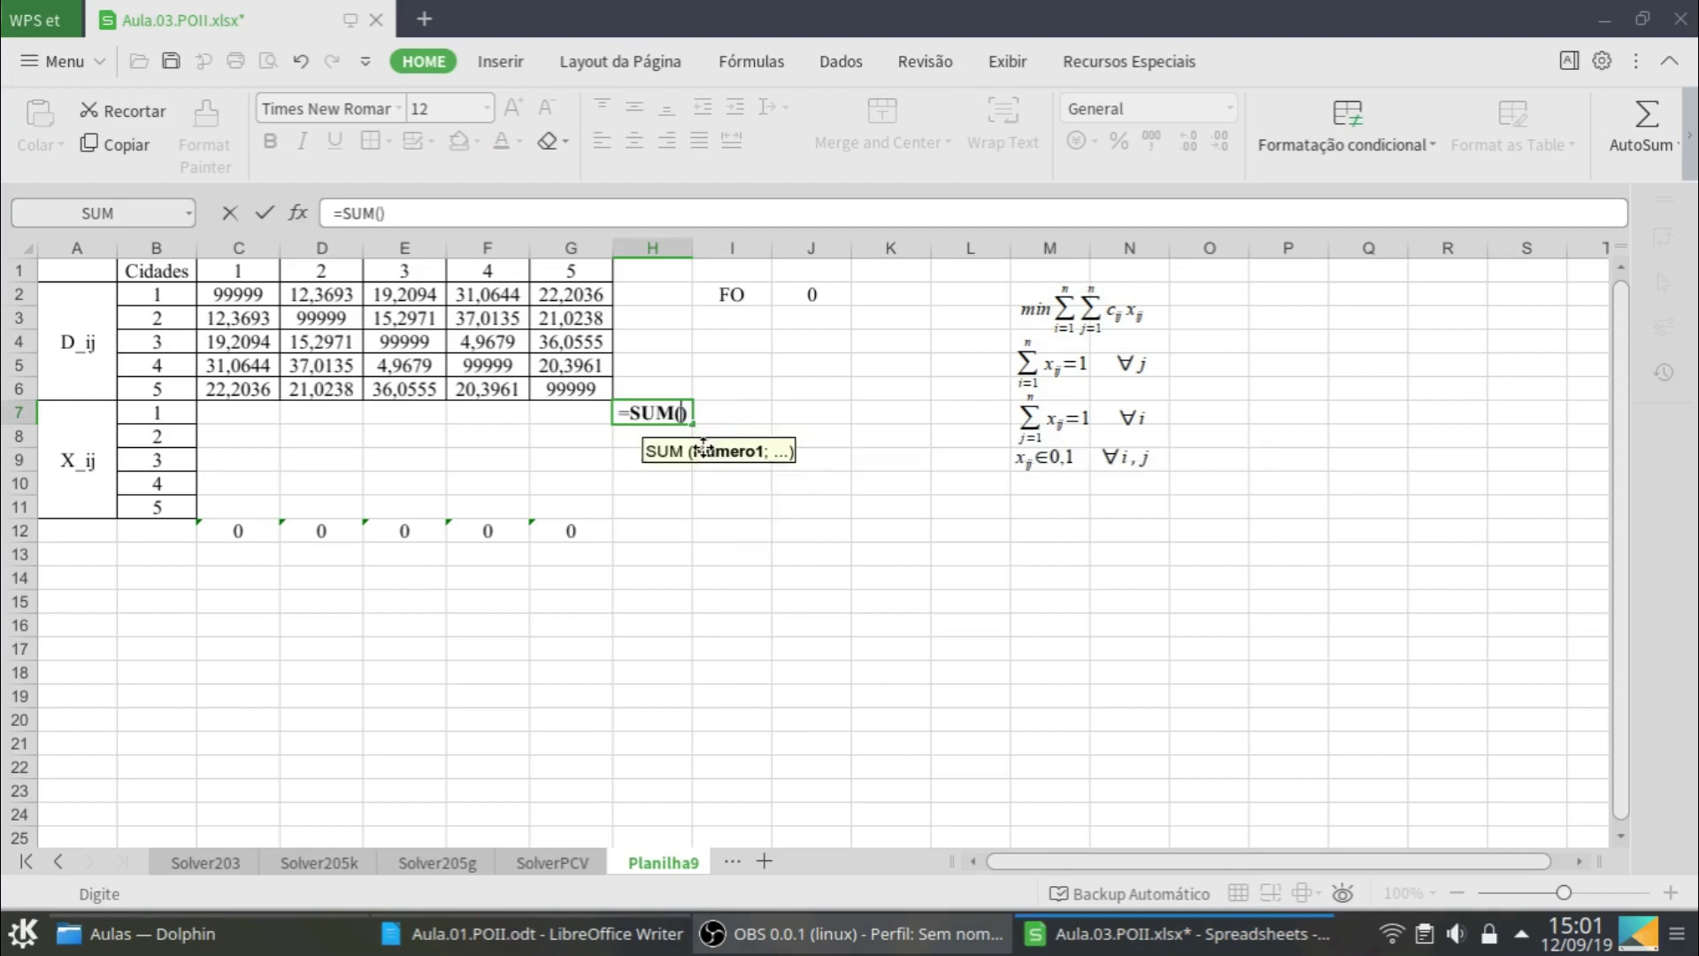
{"action": "left_click_drag", "start_coordinate": [259, 414], "coordinate": [651, 414]}
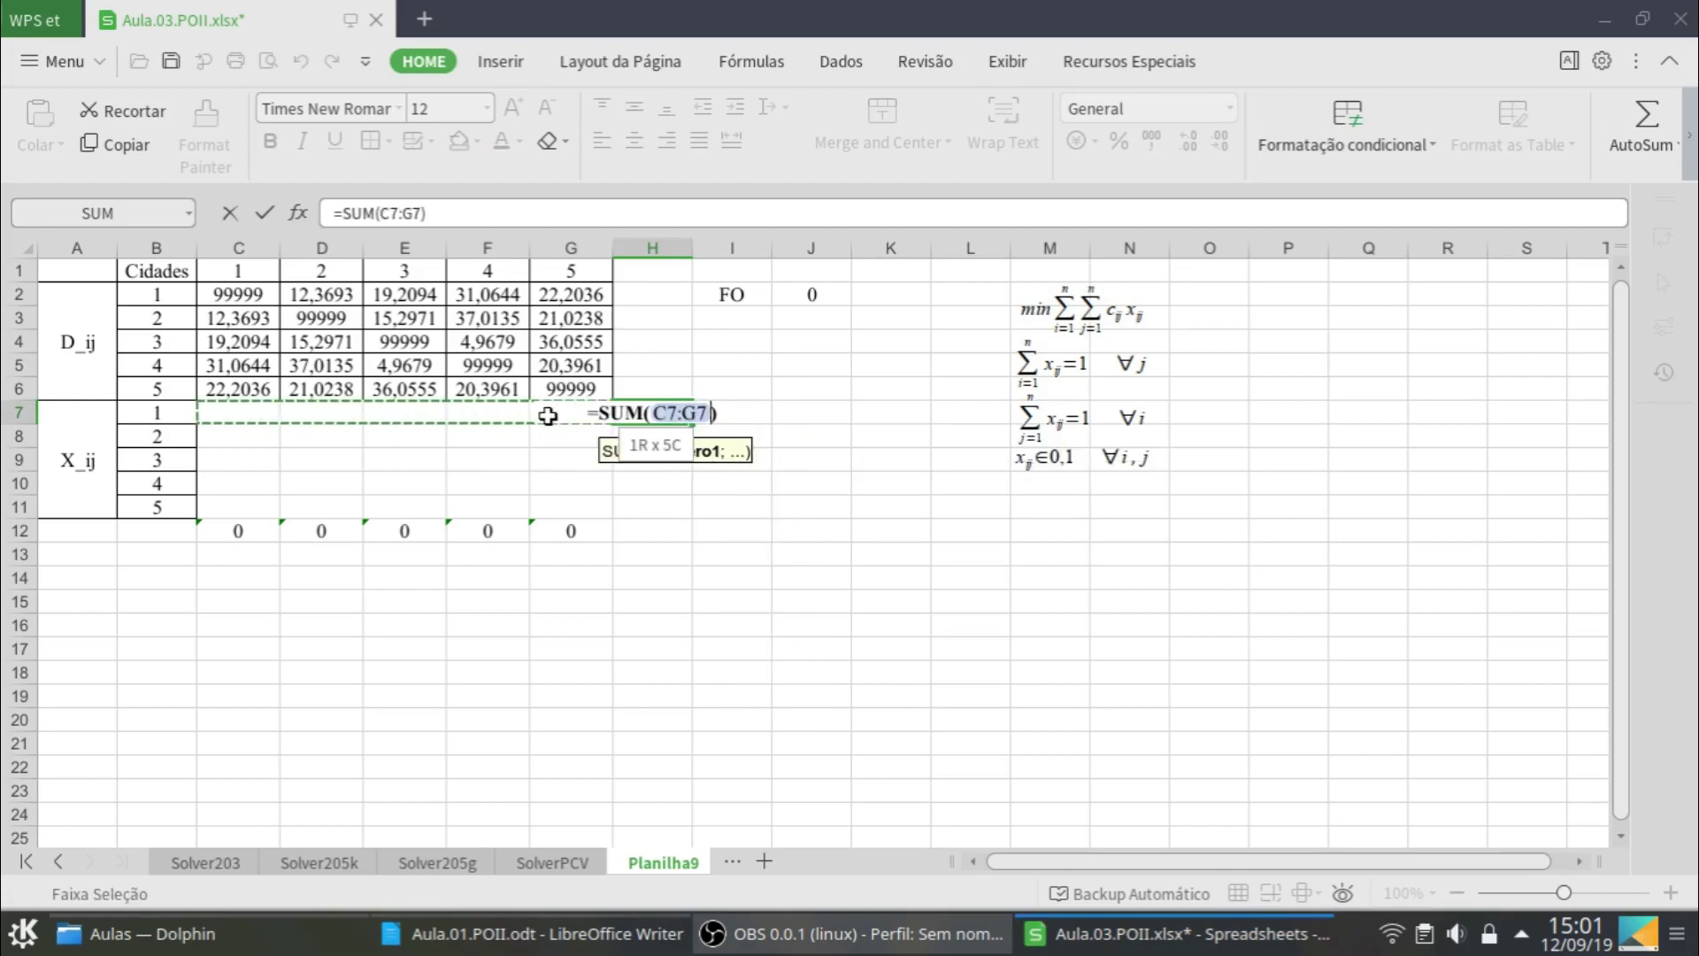
{"action": "key", "text": "Return"}
{"action": "key", "text": "Up"}
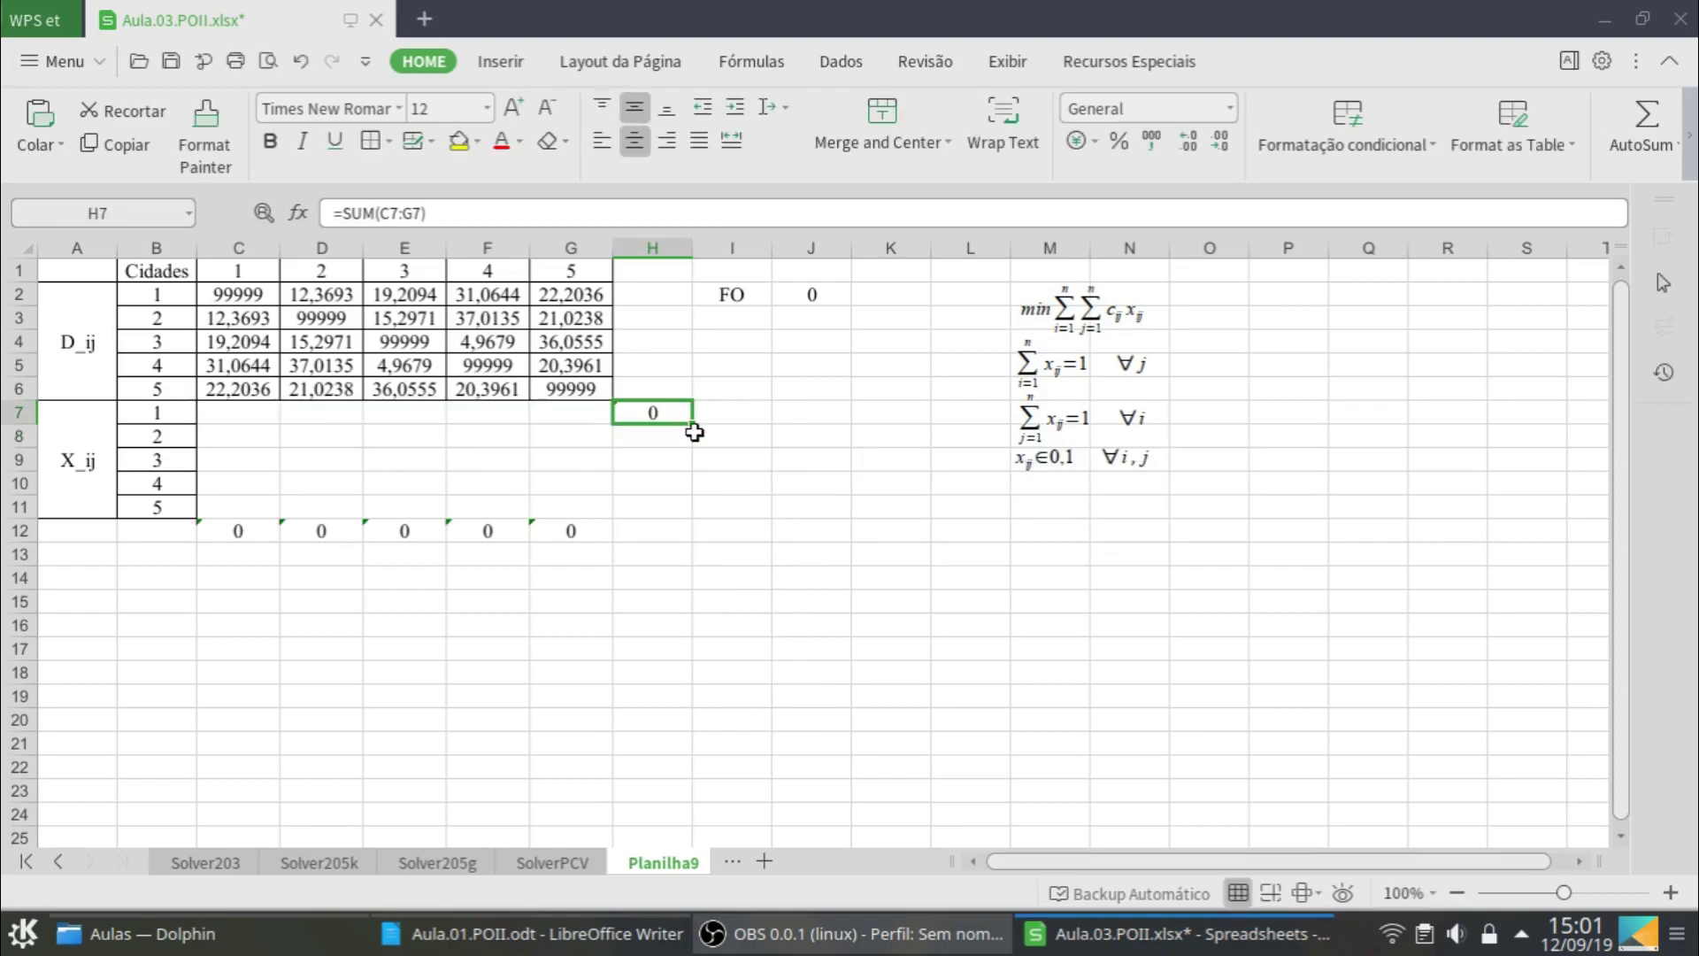
{"action": "left_click_drag", "start_coordinate": [691, 426], "coordinate": [689, 514]}
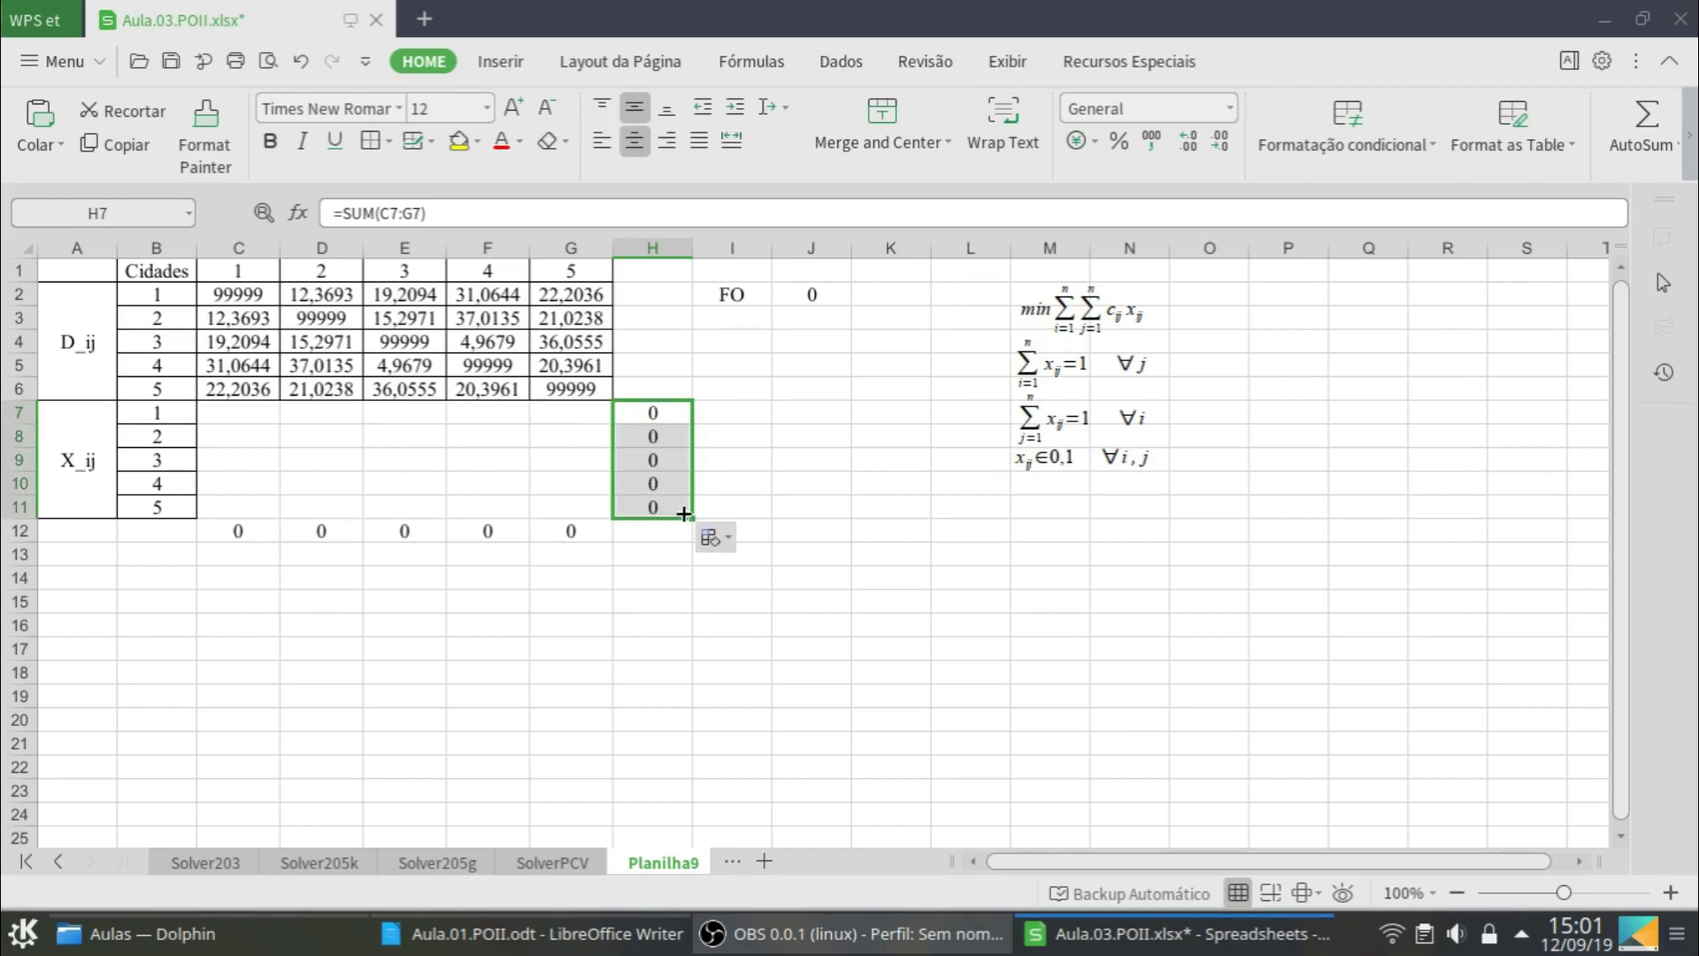
{"action": "left_click", "coordinate": [771, 484]}
Apply borders to all cells of the X_ij block C7:G11 and save the workbook
{"action": "left_click_drag", "start_coordinate": [242, 414], "coordinate": [561, 506]}
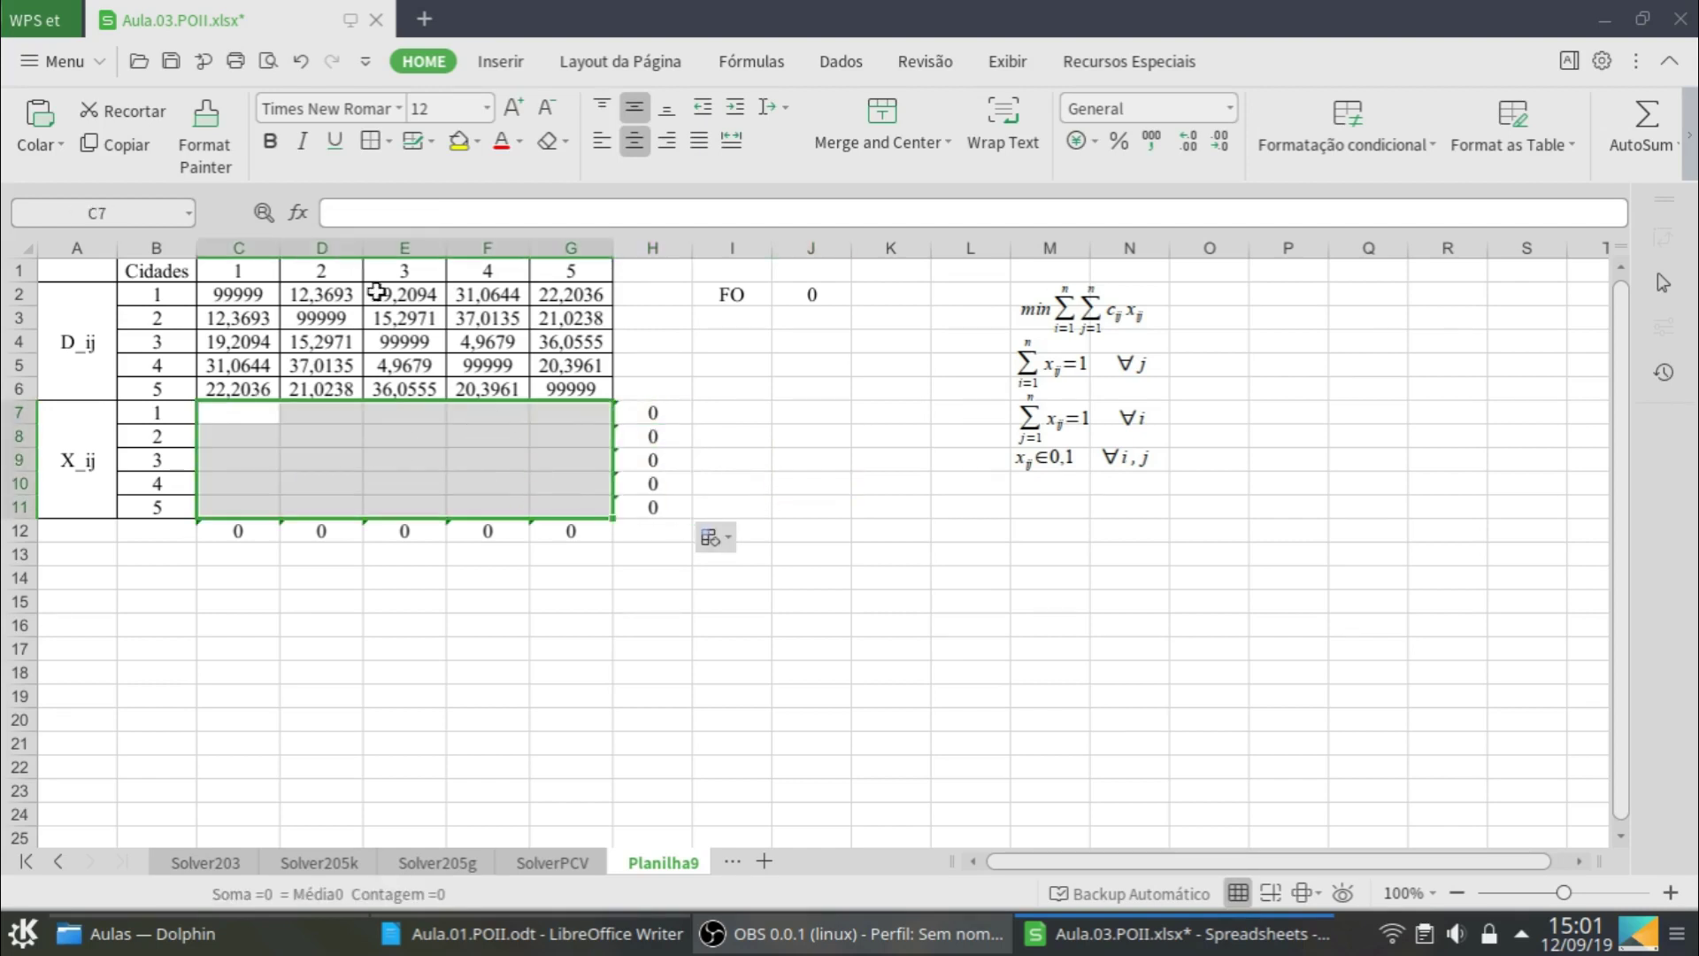
{"action": "left_click", "coordinate": [371, 158]}
{"action": "left_click", "coordinate": [598, 431]}
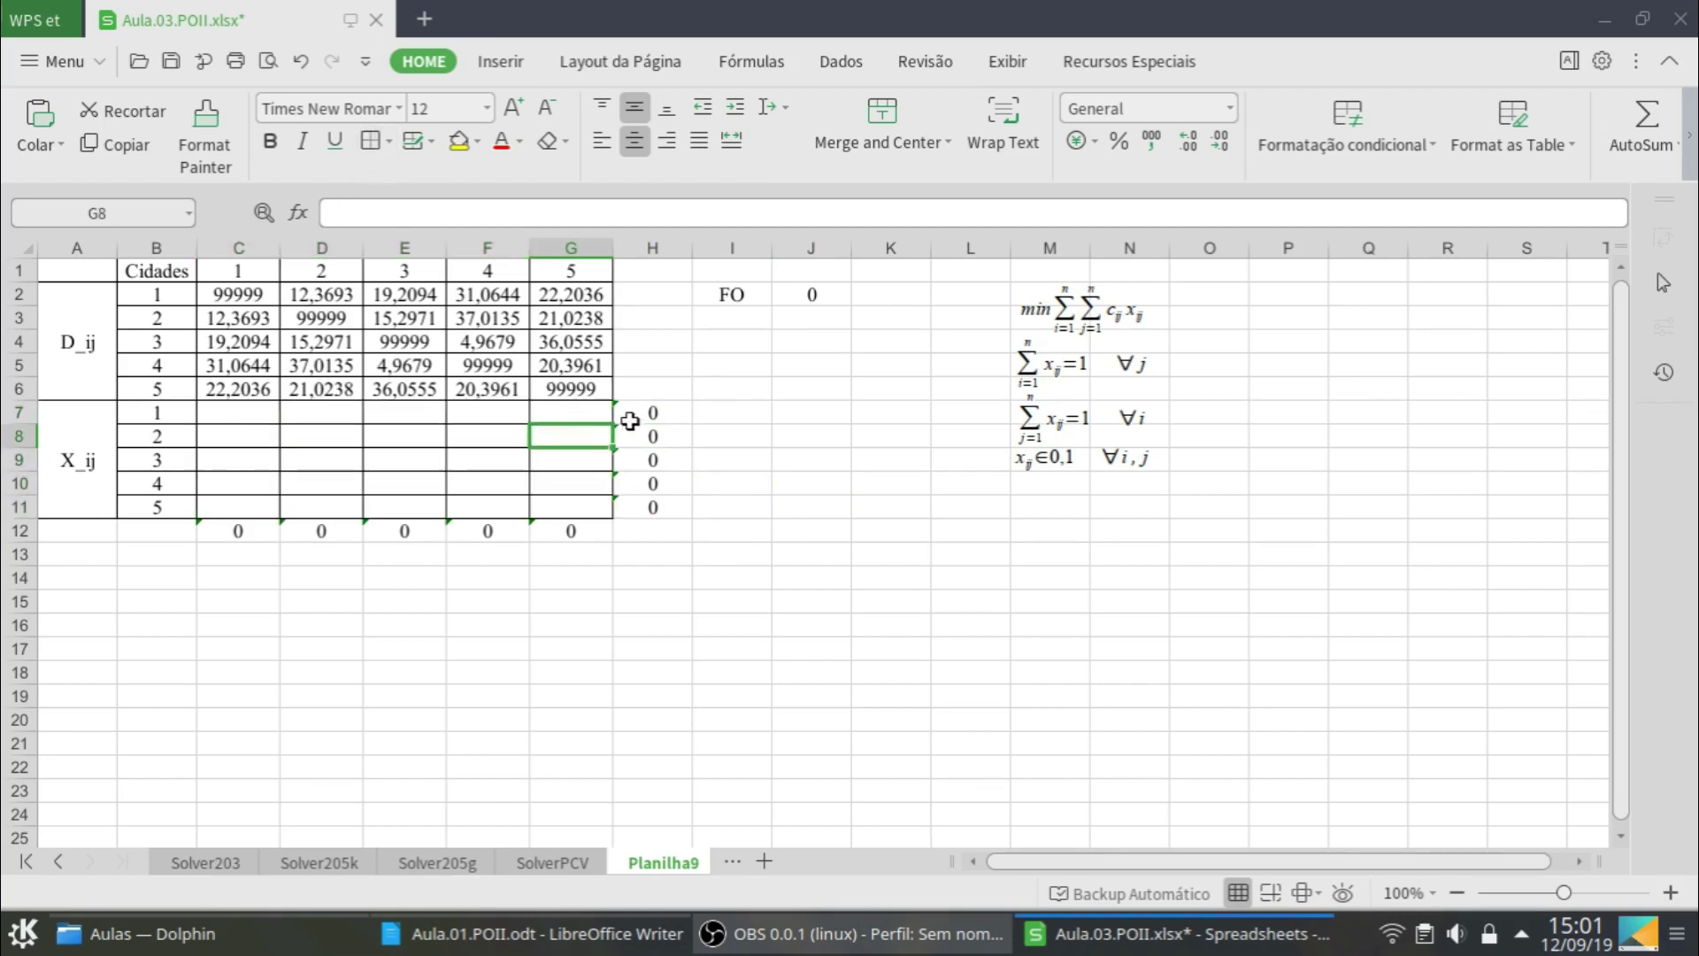
{"action": "left_click", "coordinate": [172, 64]}
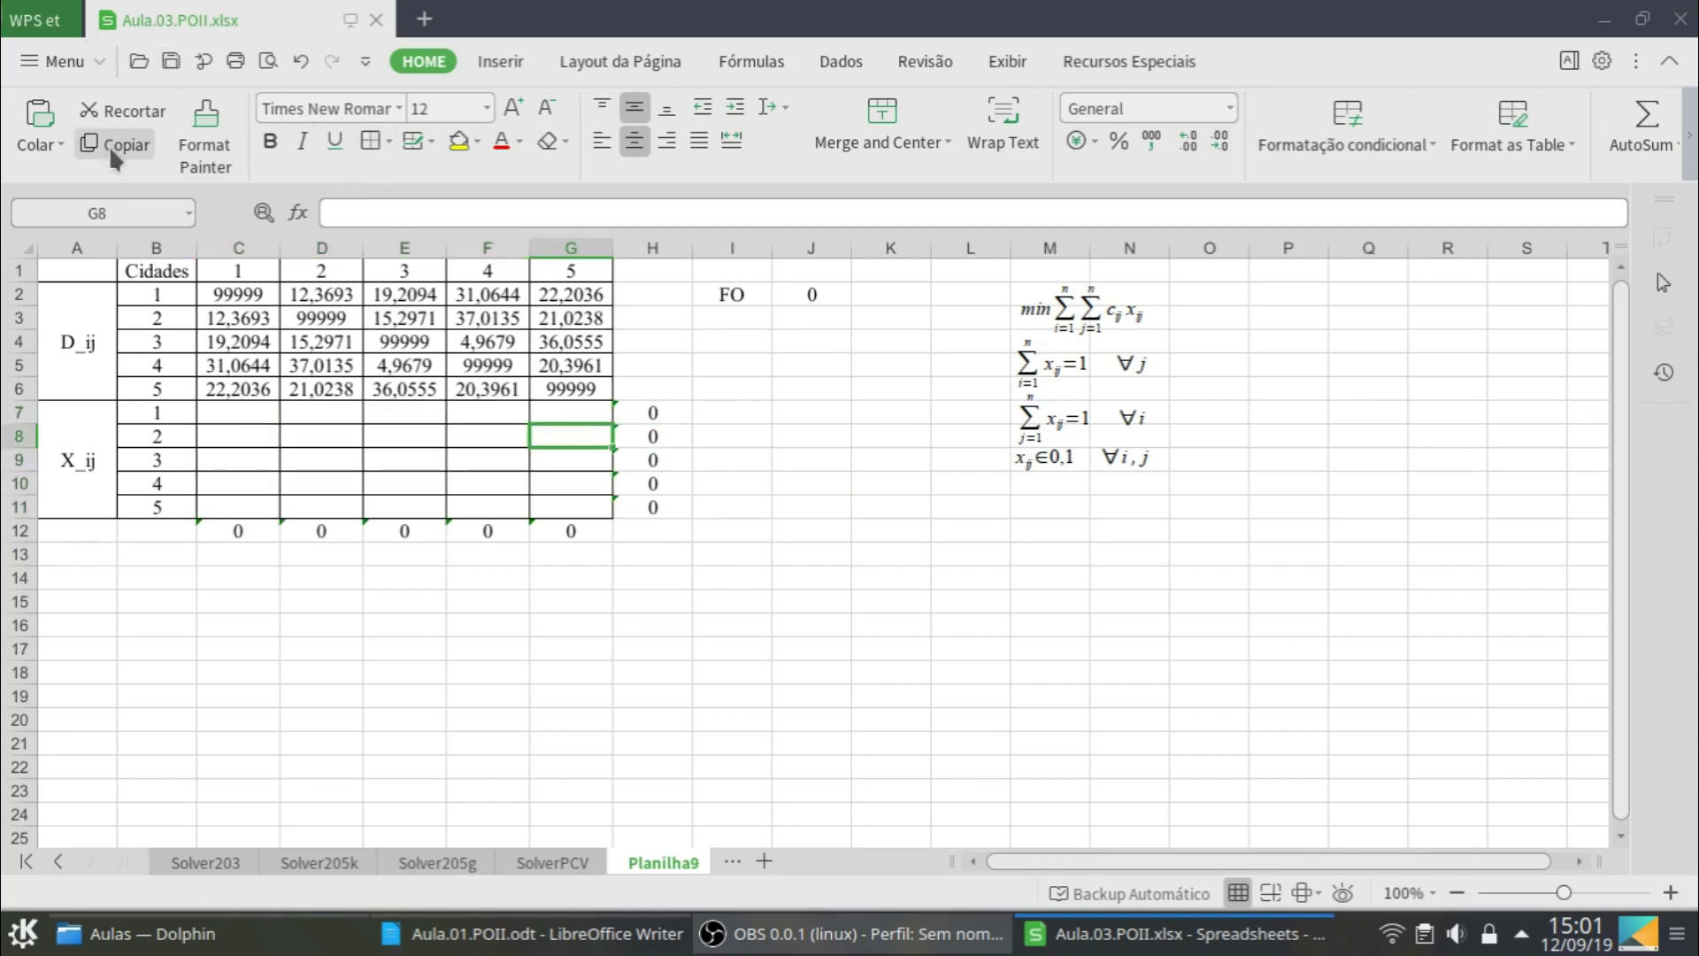
Open Solver and set it to minimise objective cell J2 by changing the variable cells C7:G11
{"action": "left_click", "coordinate": [96, 60]}
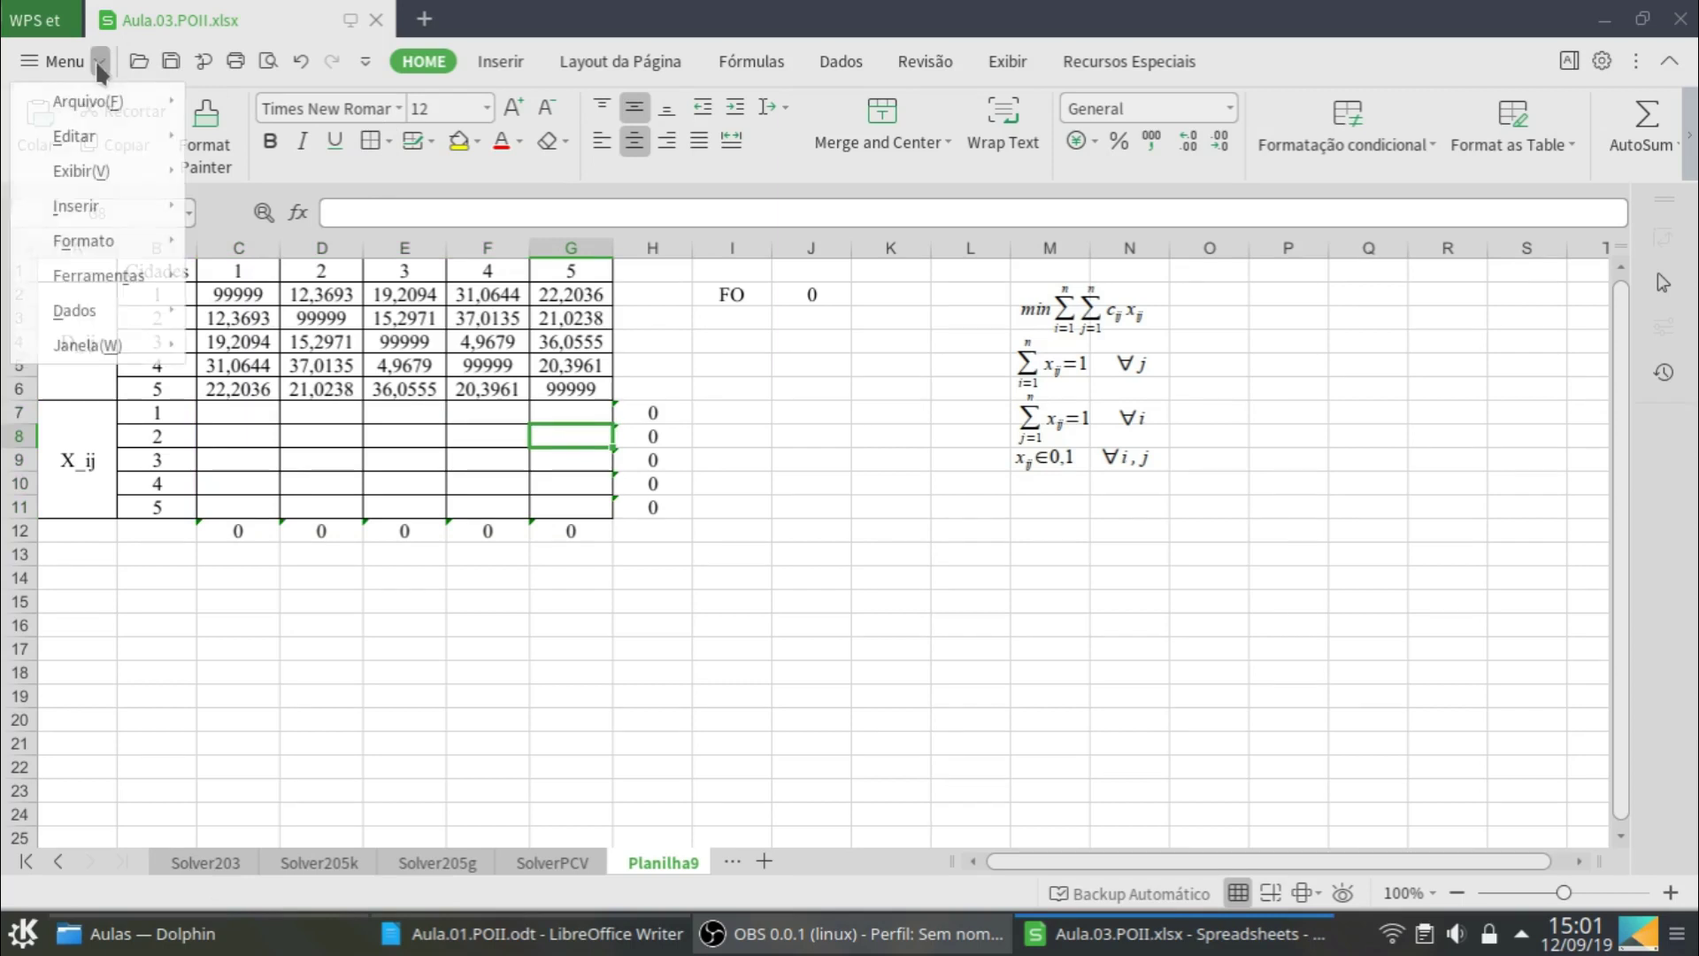
{"action": "mouse_move", "coordinate": [94, 276]}
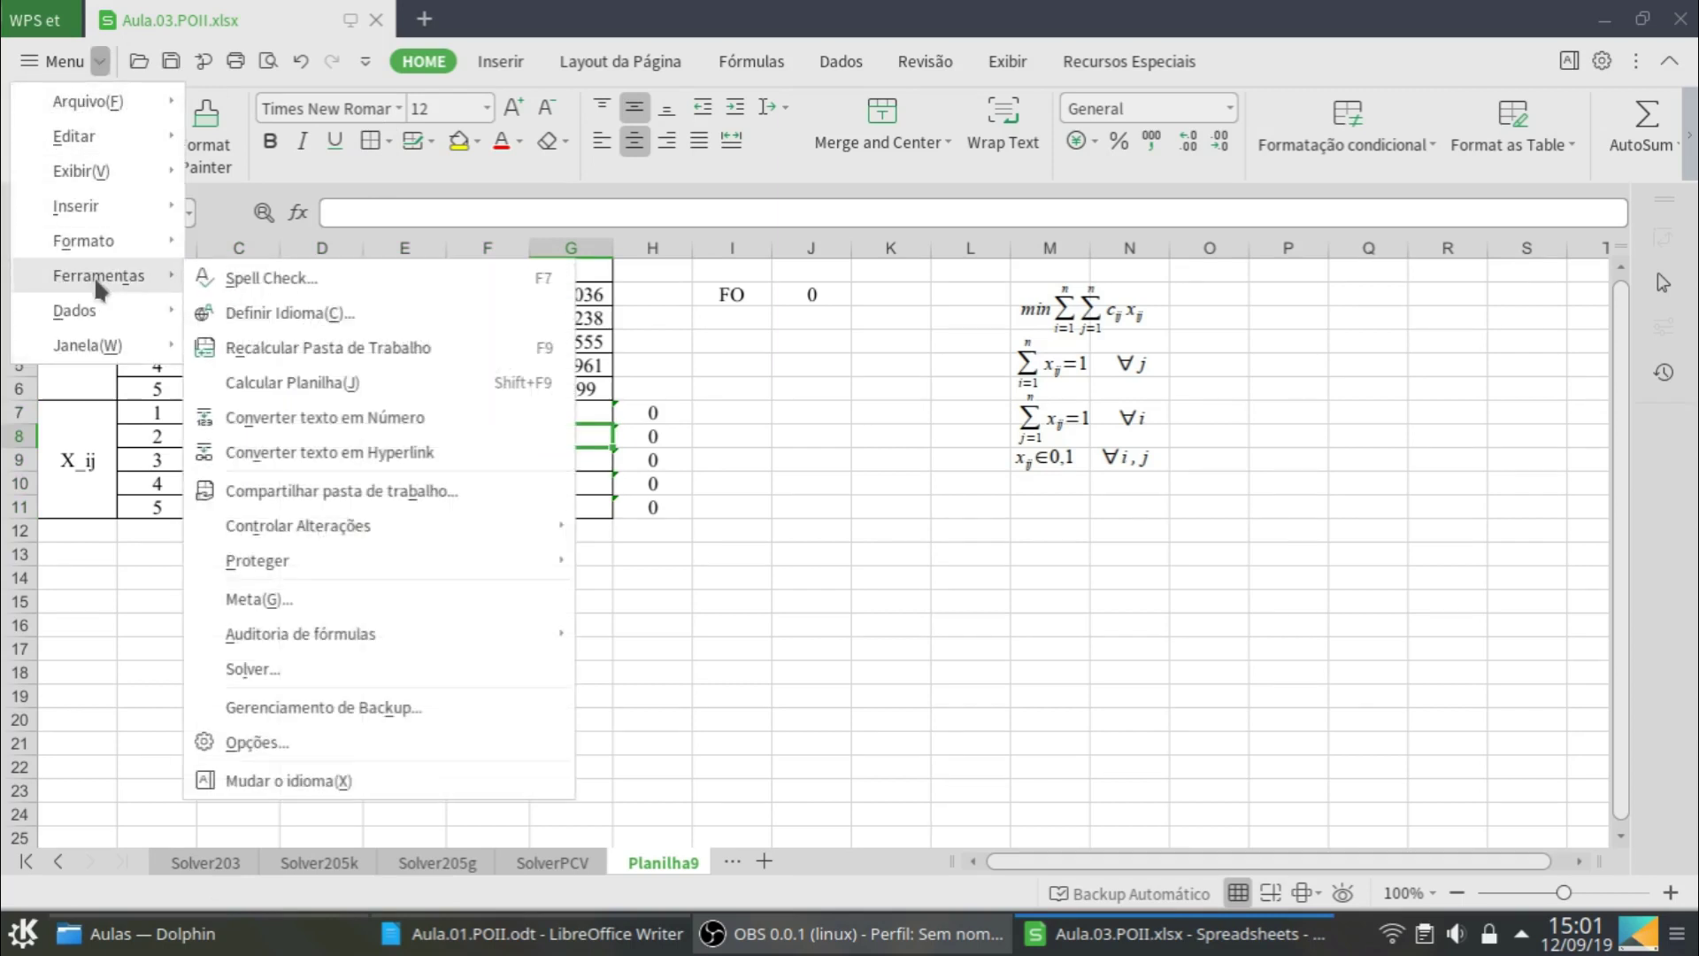
{"action": "left_click", "coordinate": [321, 671]}
{"action": "left_click_drag", "start_coordinate": [883, 122], "coordinate": [1222, 200]}
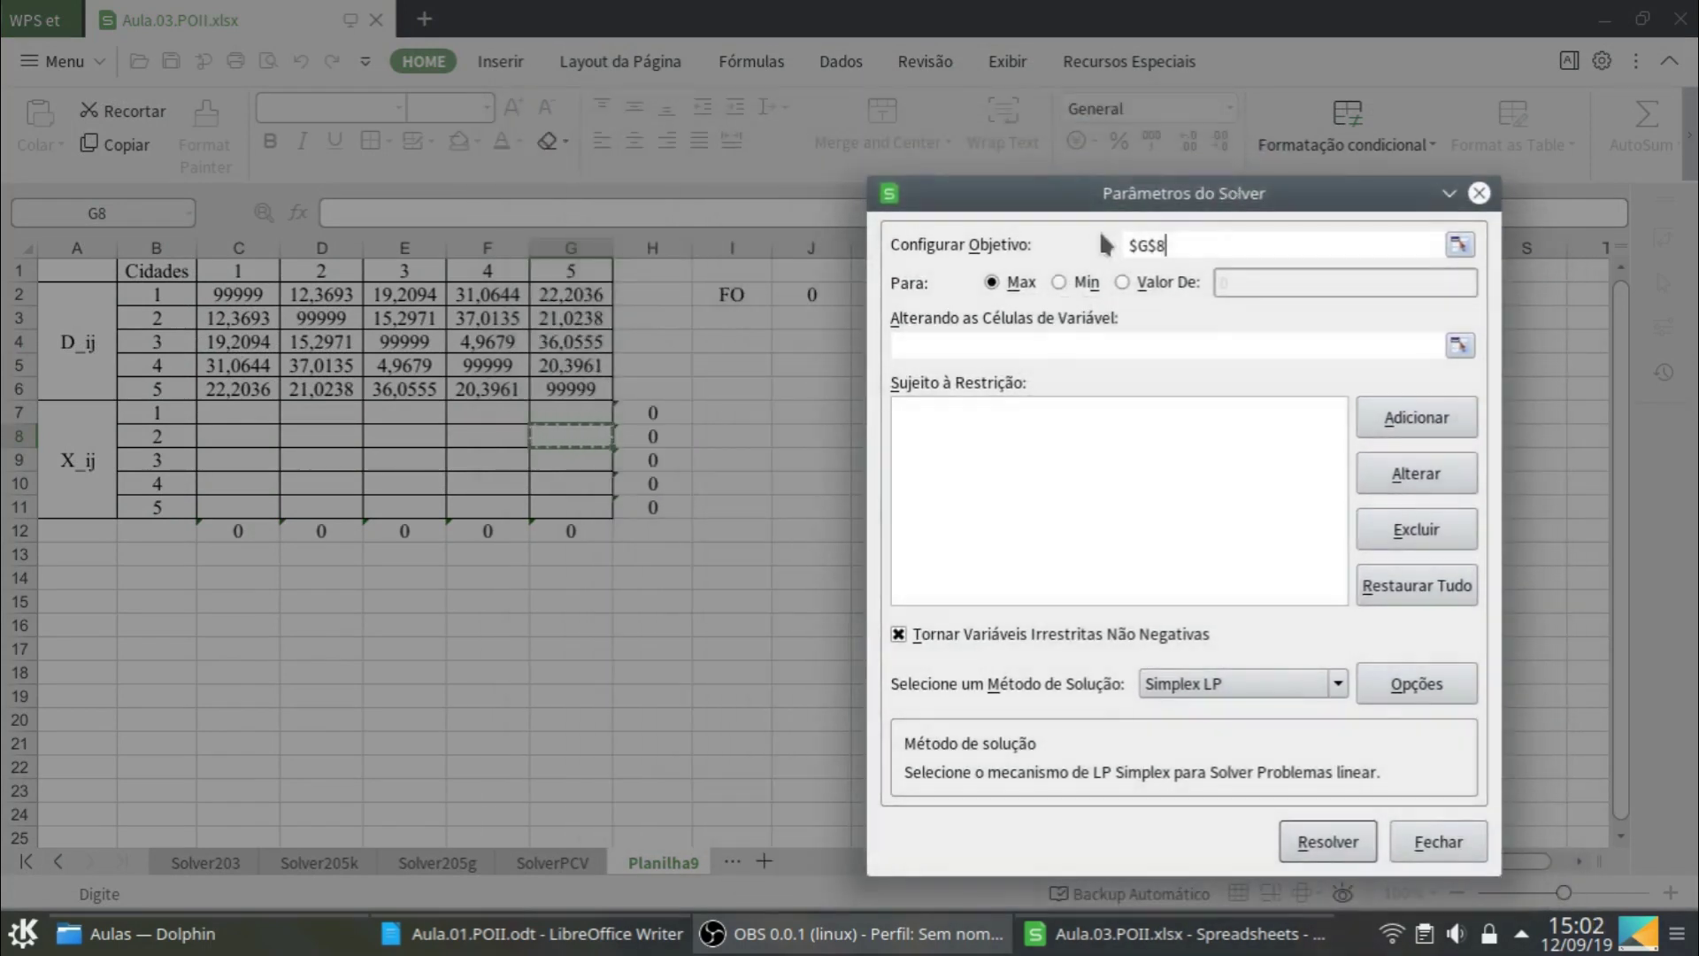
{"action": "left_click_drag", "start_coordinate": [1222, 199], "coordinate": [1050, 327]}
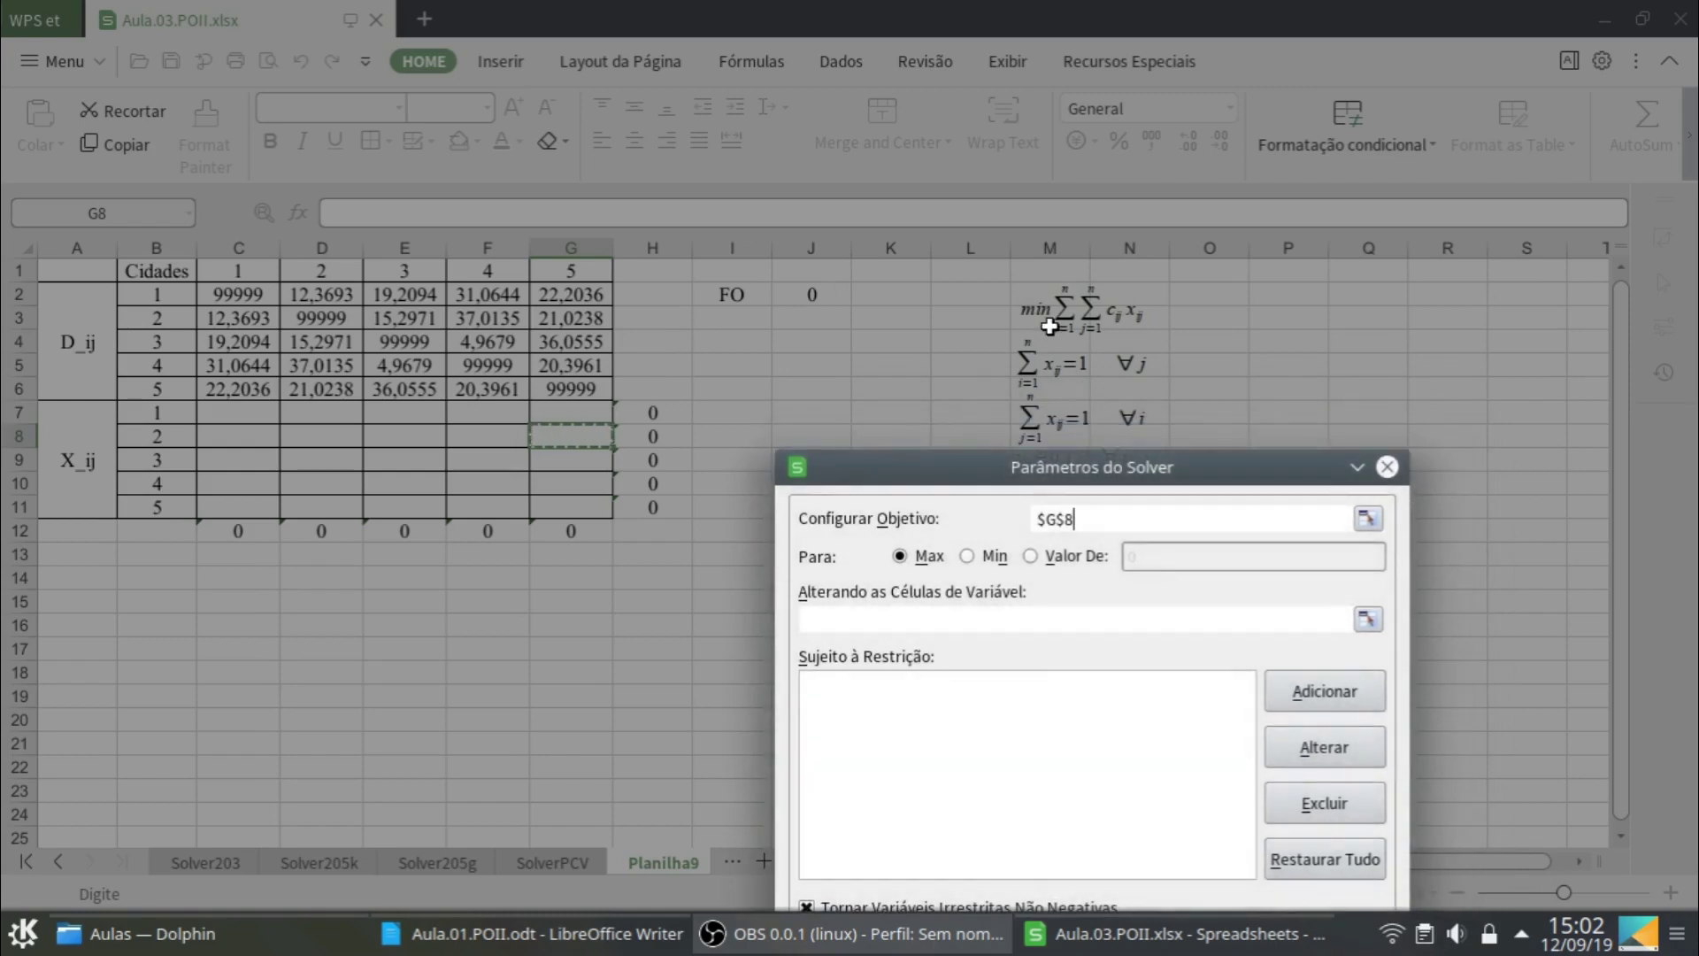
{"action": "left_click", "coordinate": [811, 296]}
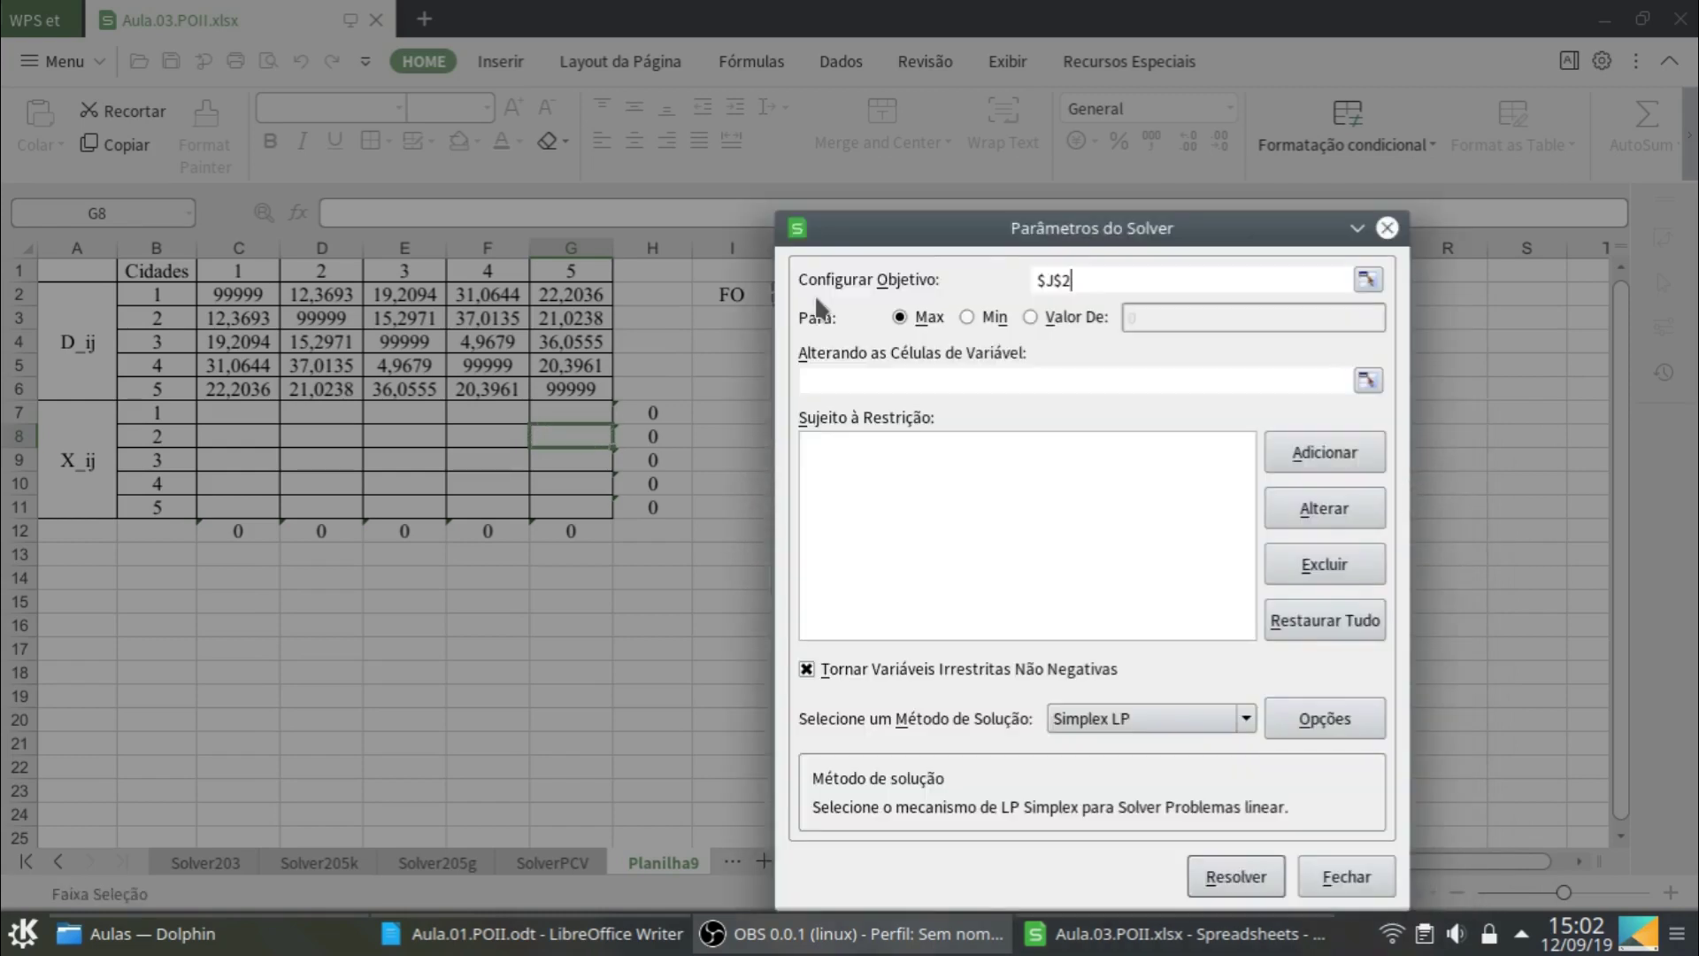
{"action": "left_click", "coordinate": [969, 318]}
{"action": "left_click", "coordinate": [951, 378]}
{"action": "left_click_drag", "start_coordinate": [243, 412], "coordinate": [582, 515]}
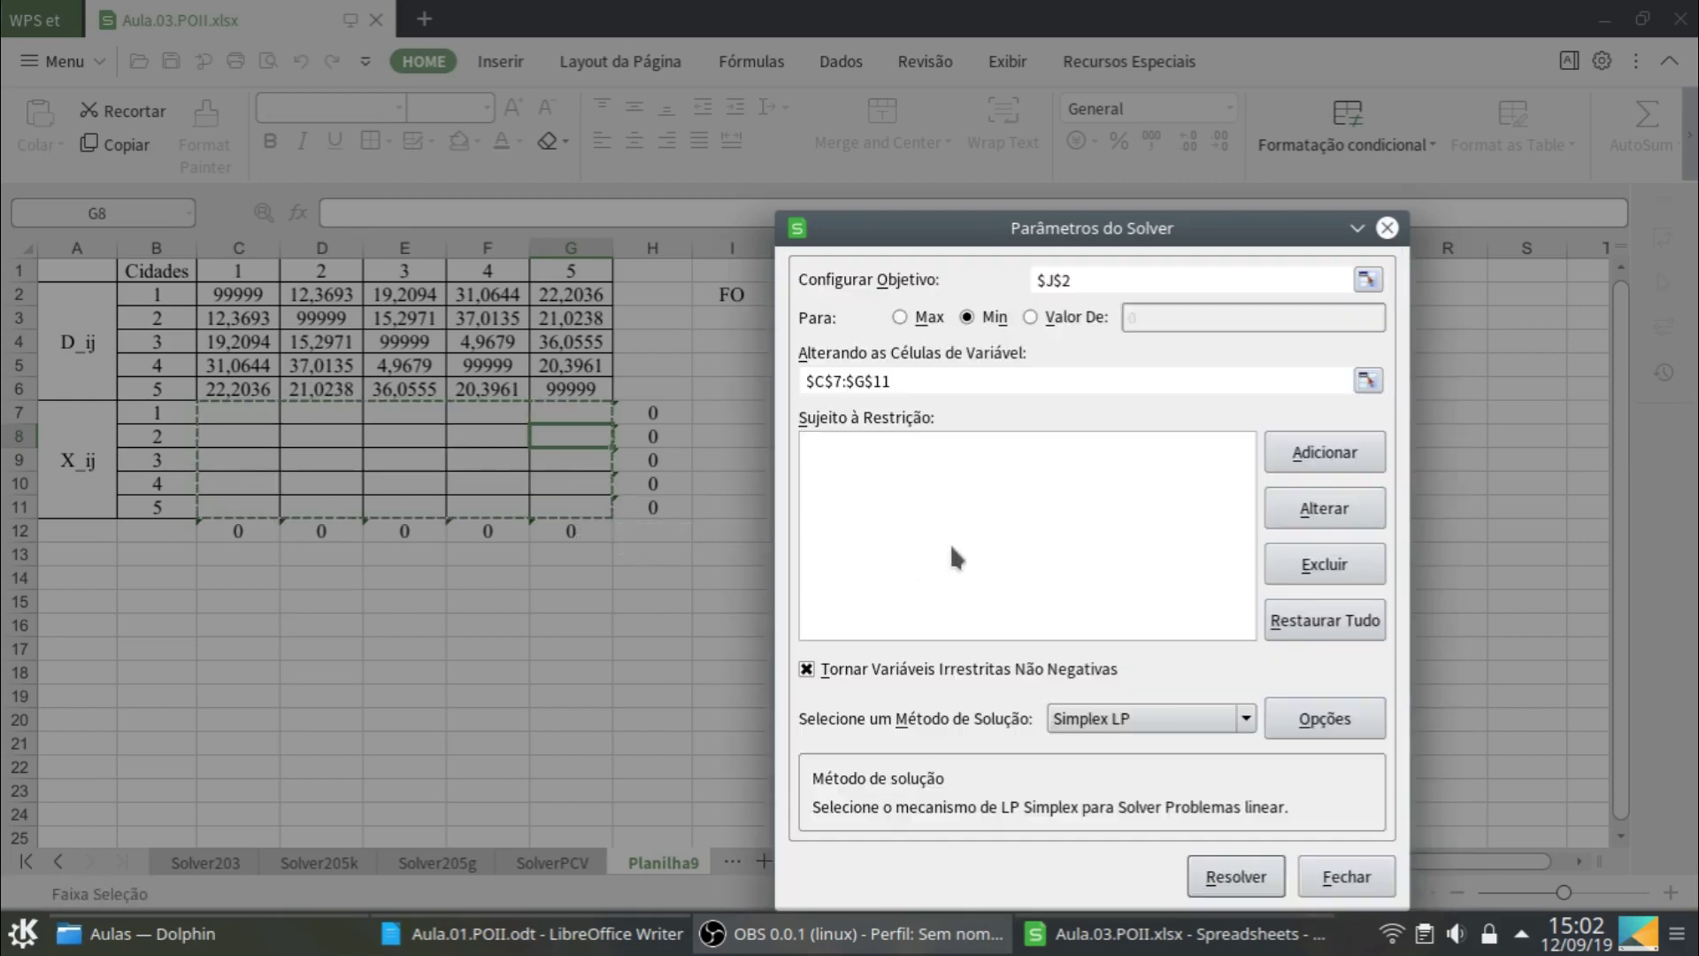
Add a Solver constraint making the variable cells C7:G11 binary
{"action": "left_click_drag", "start_coordinate": [1101, 252], "coordinate": [1034, 159]}
{"action": "left_click", "coordinate": [1287, 391]}
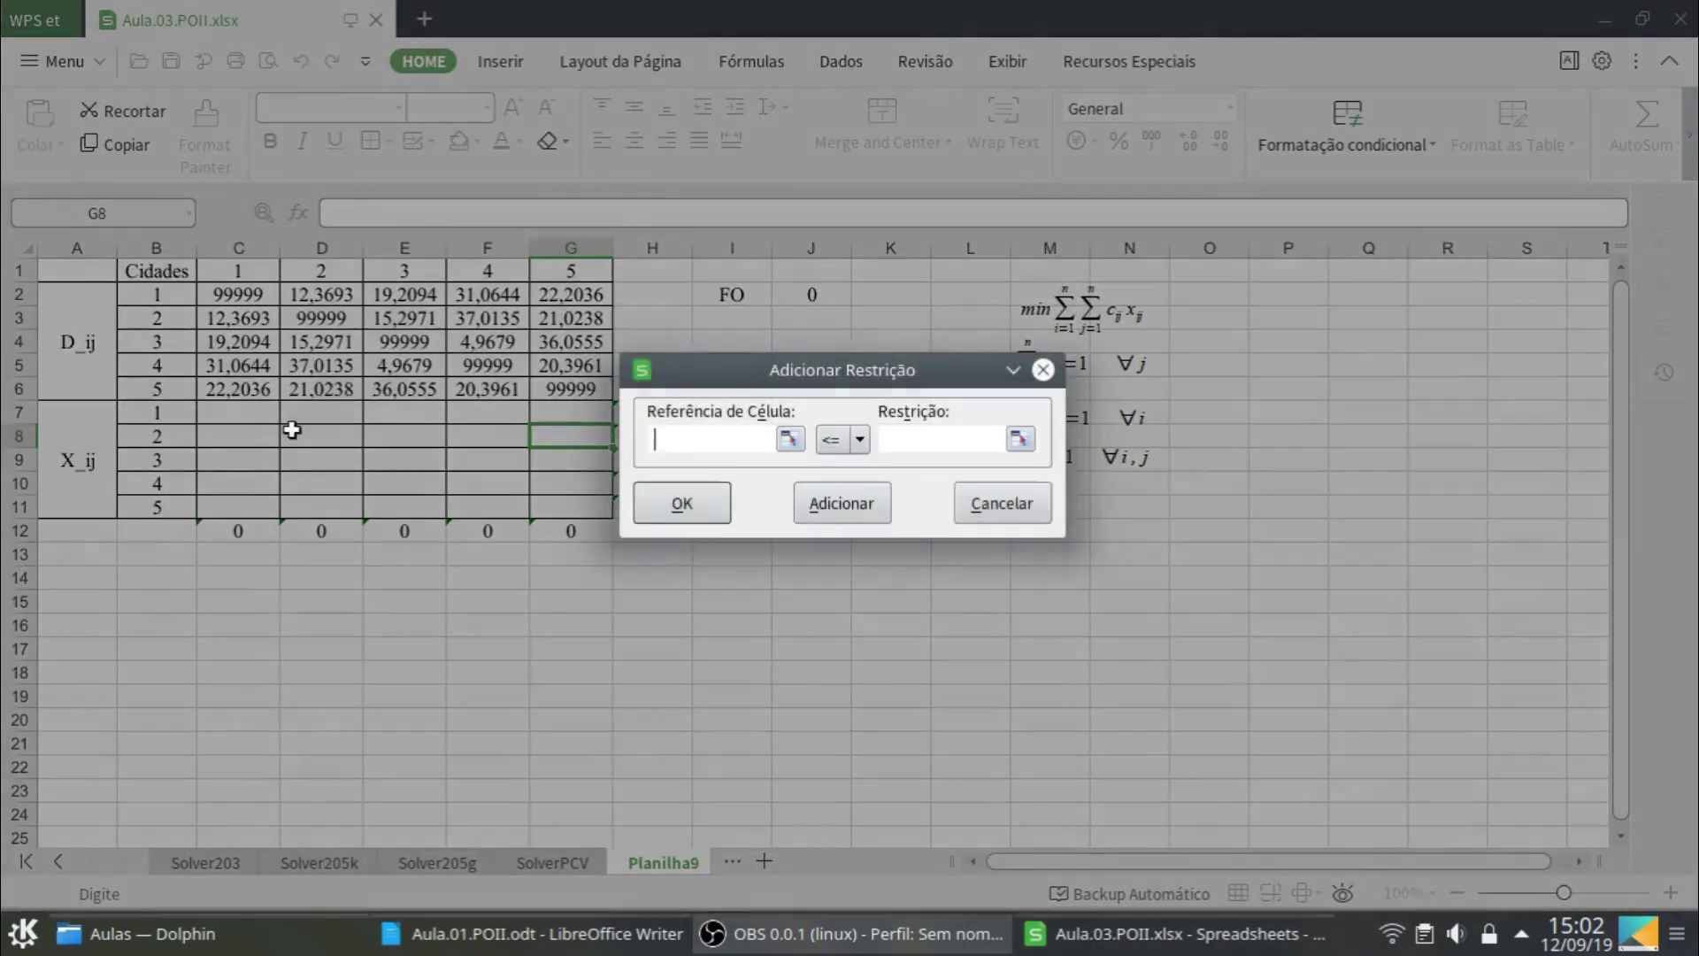
{"action": "left_click_drag", "start_coordinate": [236, 410], "coordinate": [557, 509]}
{"action": "left_click", "coordinate": [859, 439]}
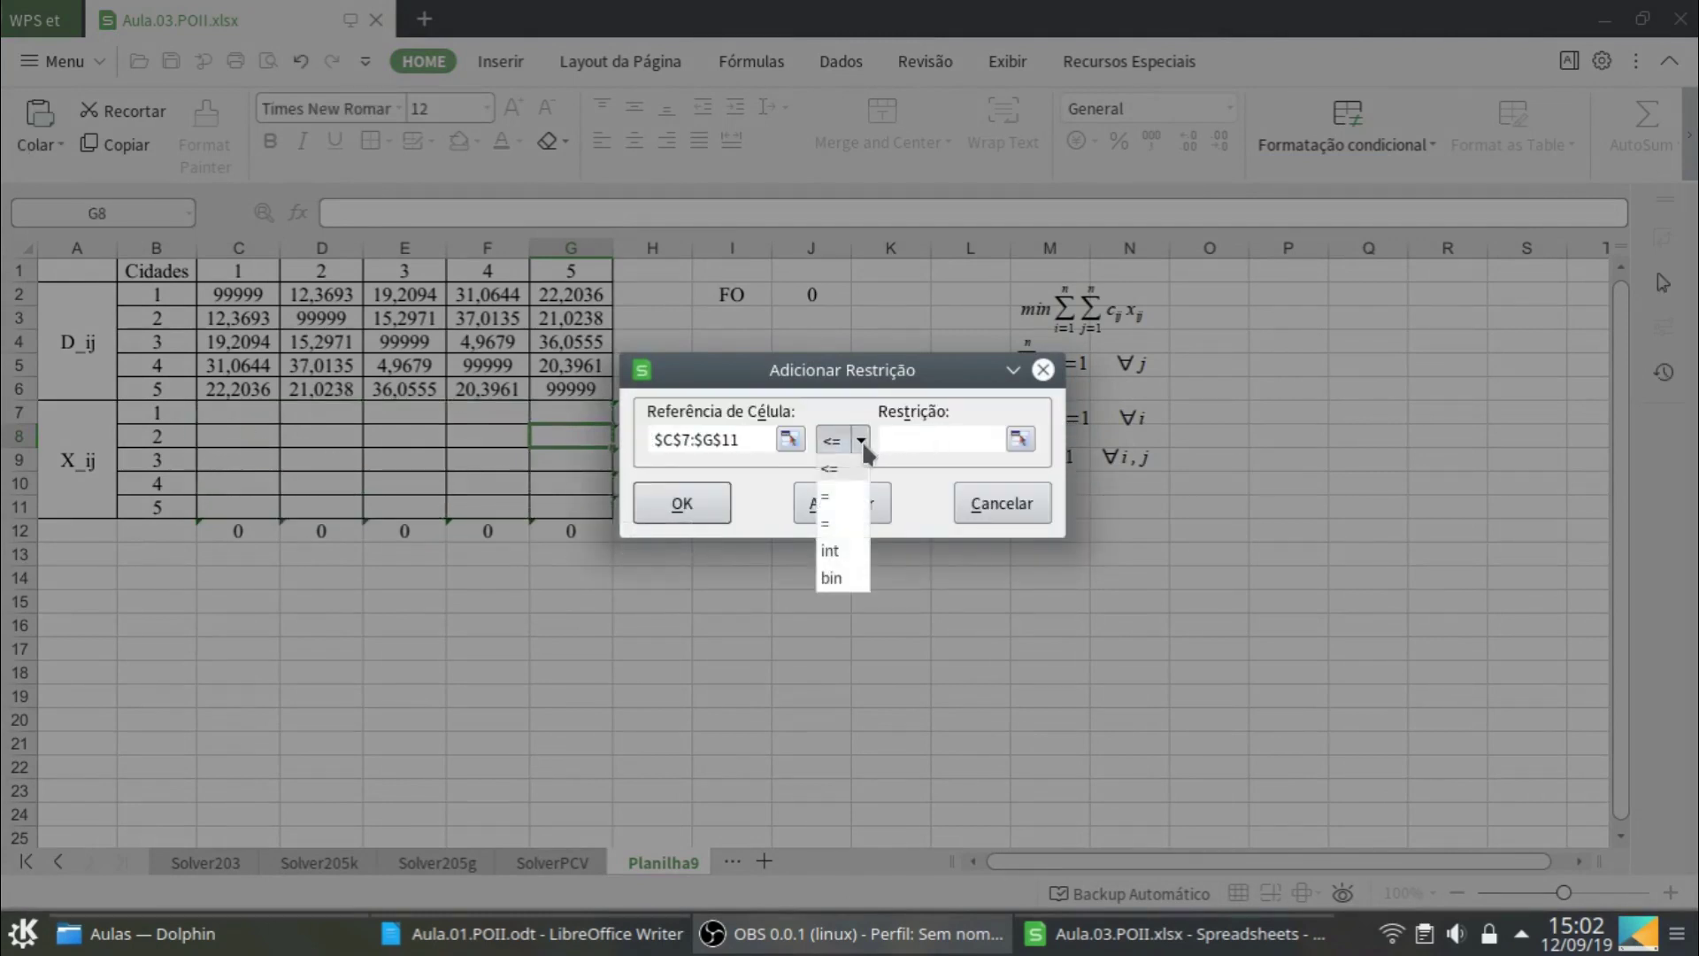
{"action": "left_click", "coordinate": [832, 577]}
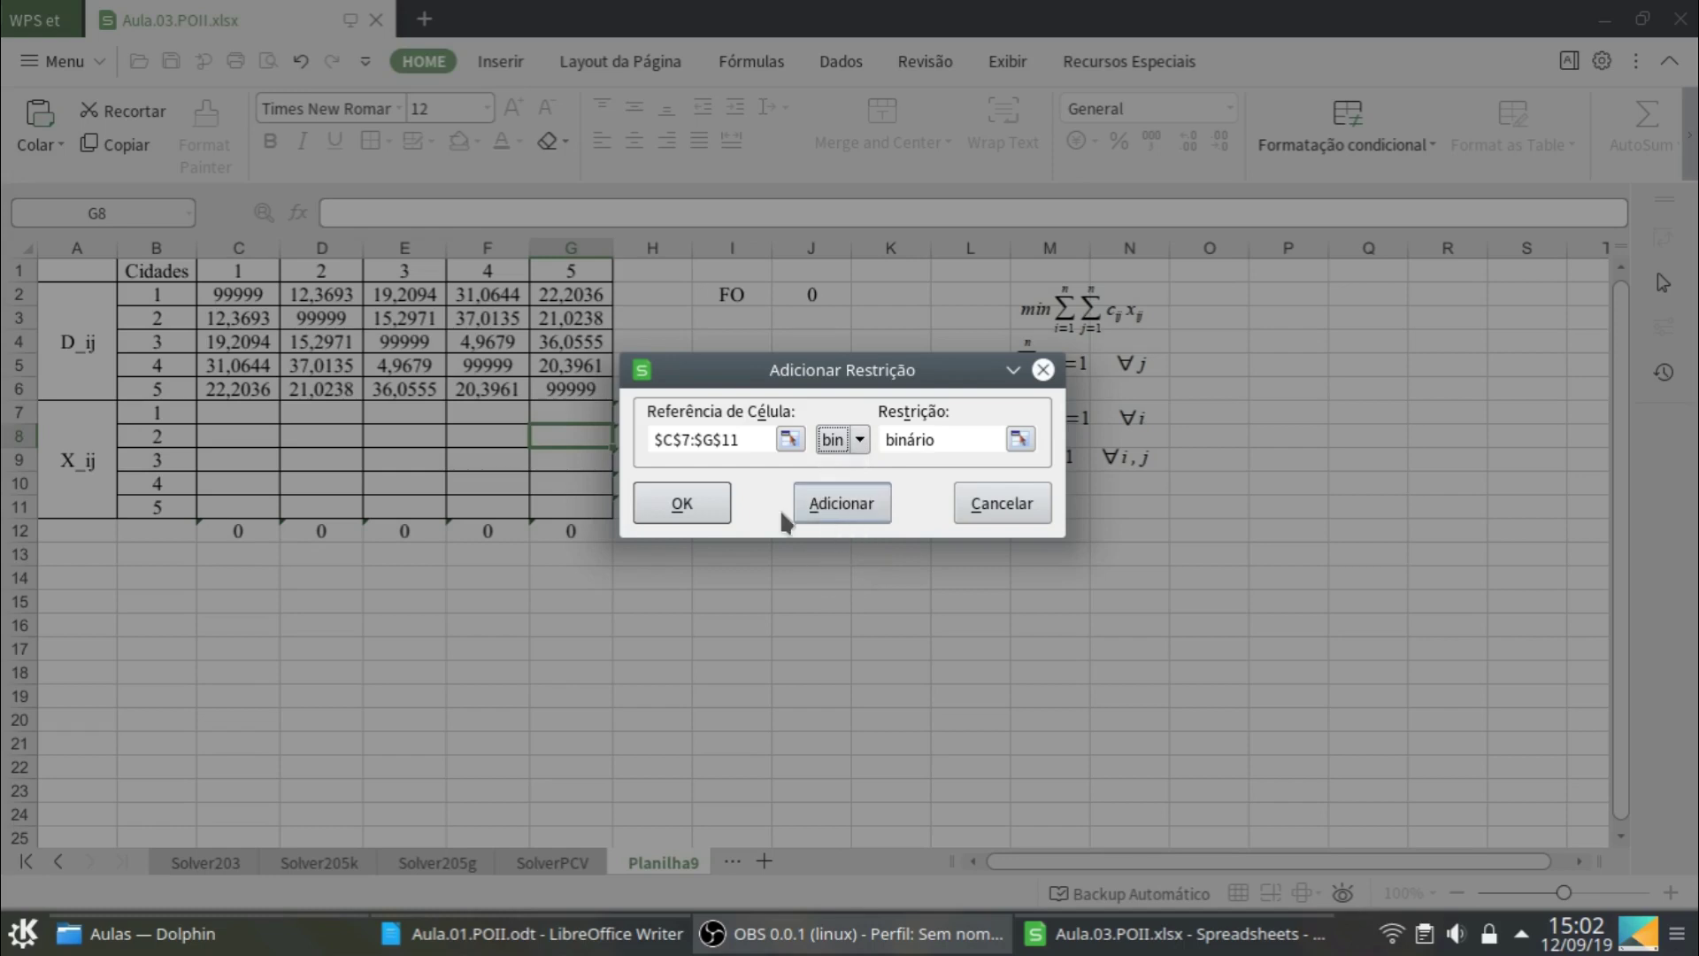
{"action": "left_click", "coordinate": [817, 510]}
Add the Solver constraint C12 = 1 for the arrival sum of city 1
{"action": "left_click_drag", "start_coordinate": [831, 383], "coordinate": [929, 595]}
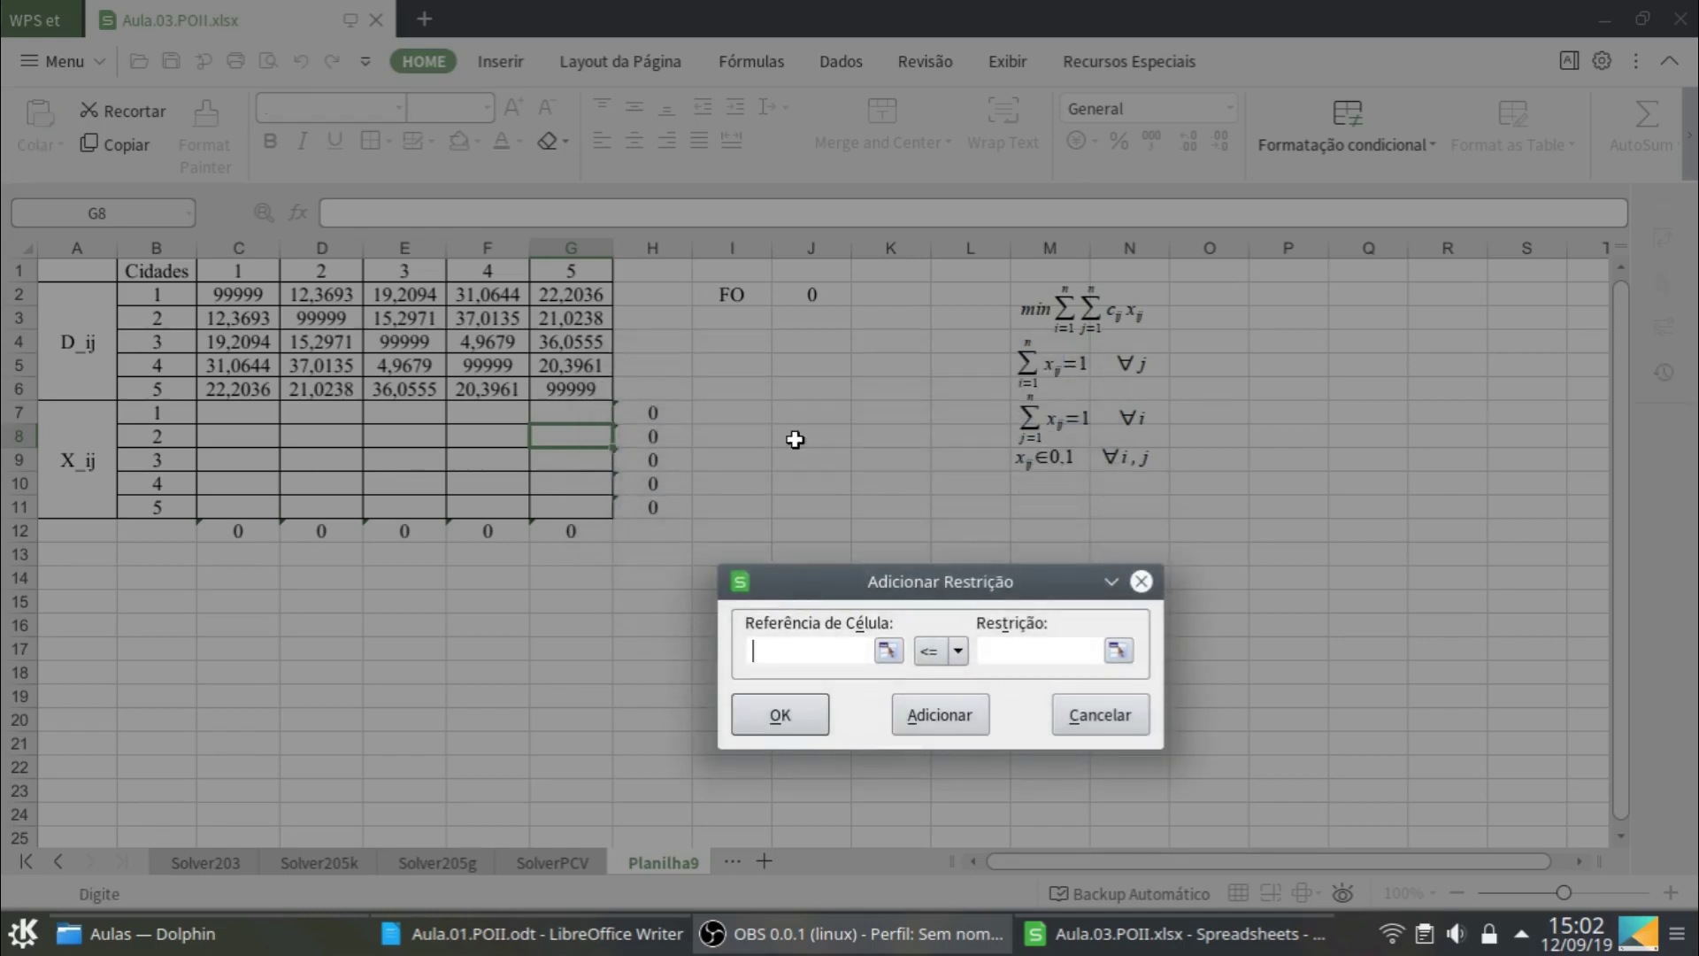
{"action": "left_click", "coordinate": [237, 531]}
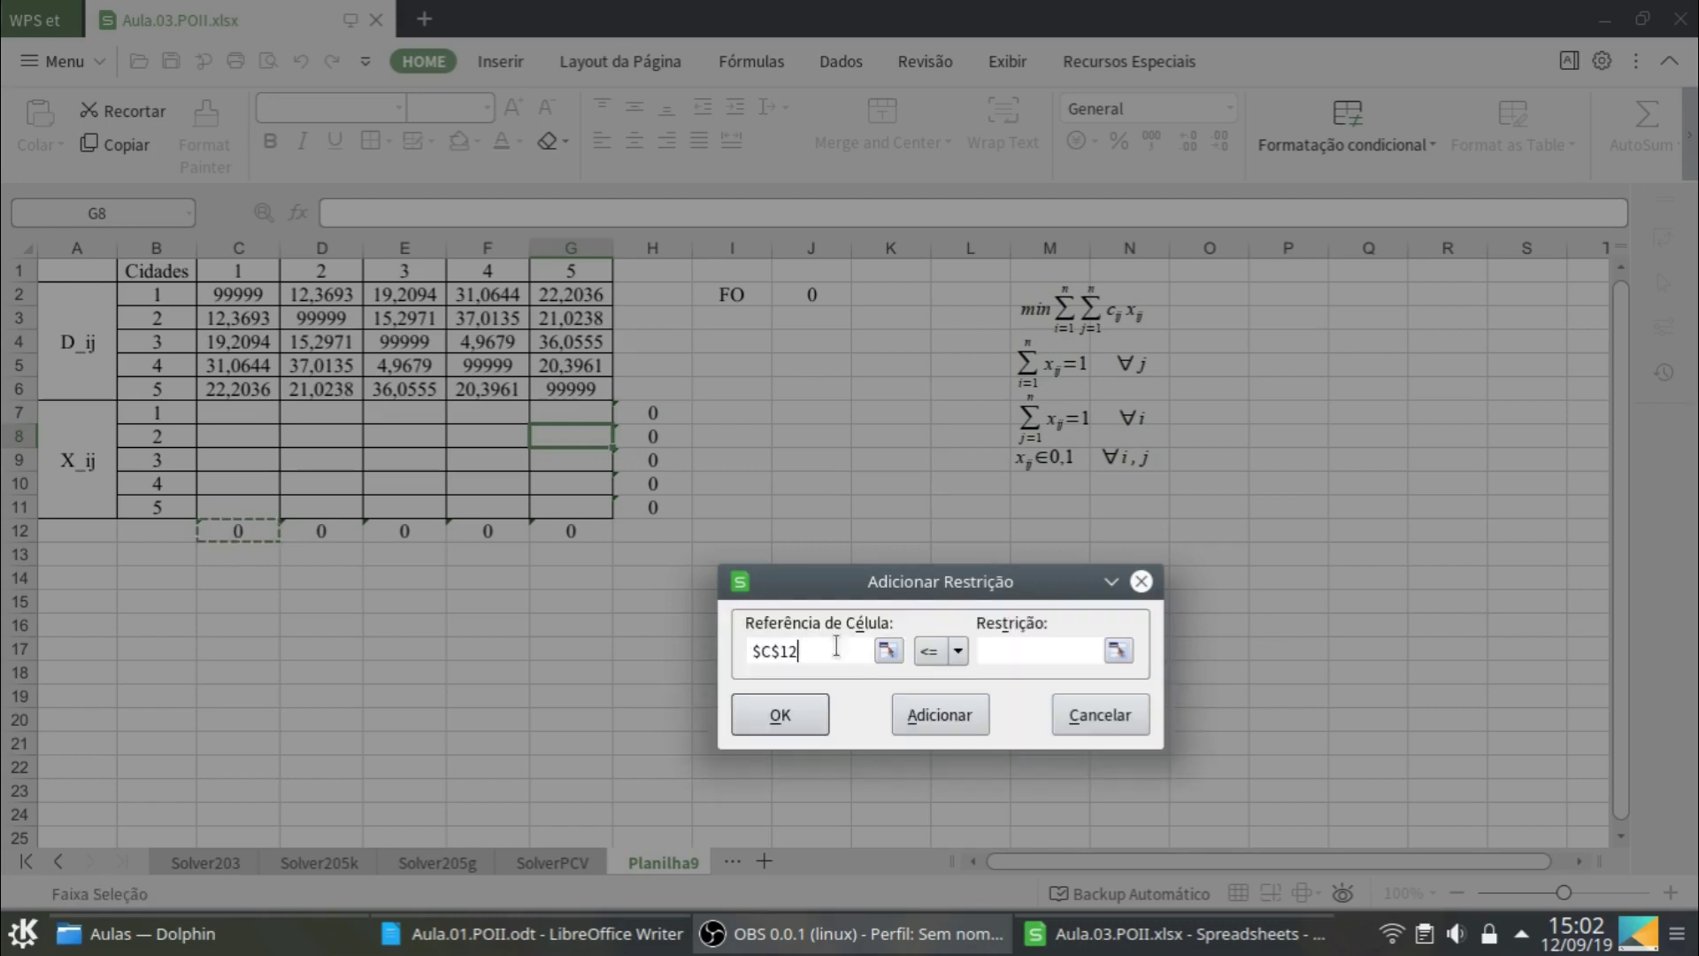
{"action": "left_click", "coordinate": [957, 651]}
{"action": "left_click", "coordinate": [929, 708]}
{"action": "left_click", "coordinate": [980, 660]}
{"action": "type", "text": "1"}
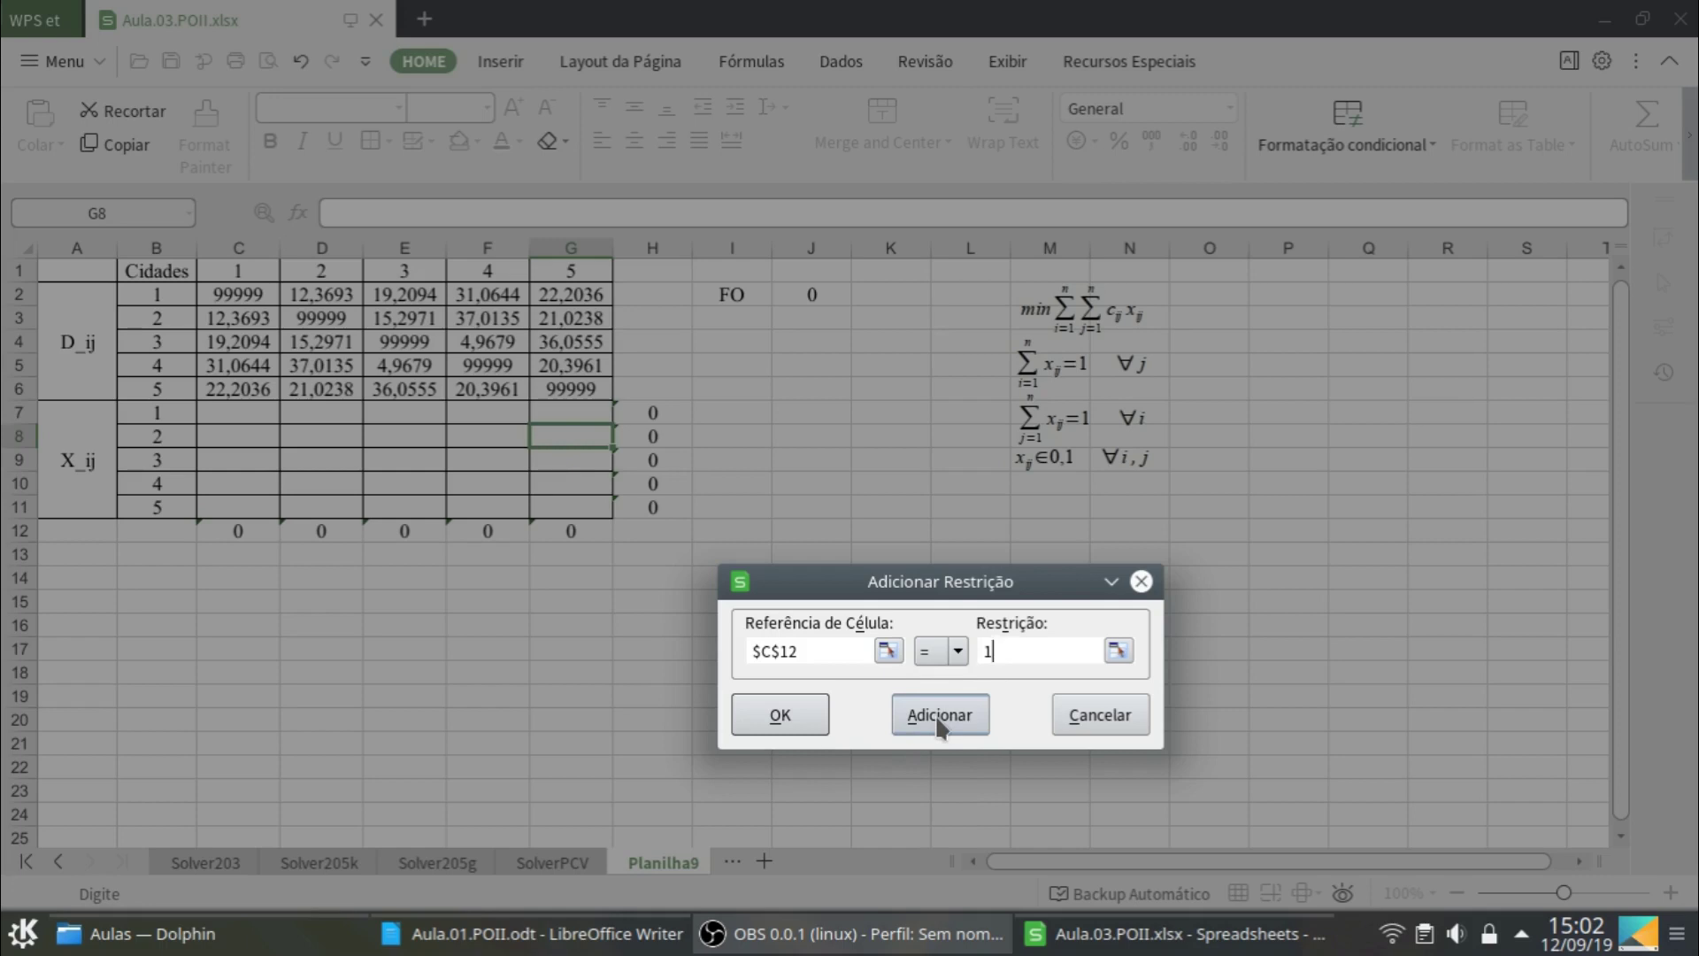
{"action": "left_click", "coordinate": [940, 715]}
Add the Solver constraint D12 = 1 for the arrival sum of city 2
{"action": "left_click", "coordinate": [312, 531]}
{"action": "left_click", "coordinate": [957, 653]}
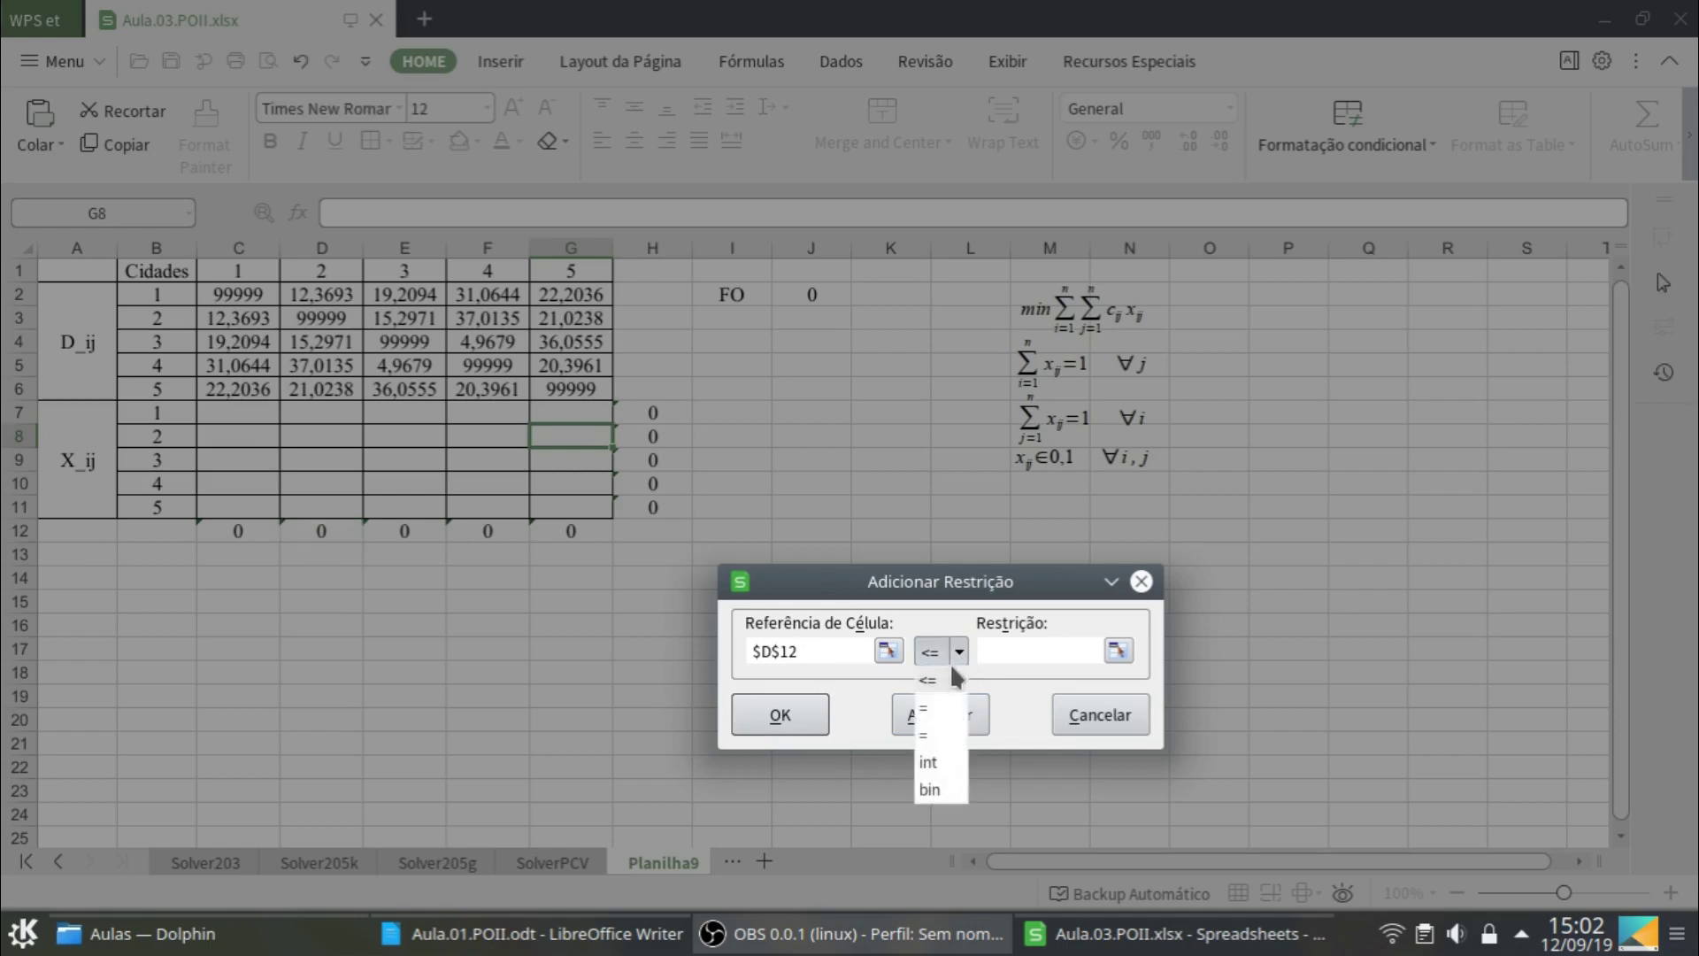
{"action": "left_click", "coordinate": [937, 708]}
{"action": "left_click", "coordinate": [1010, 659]}
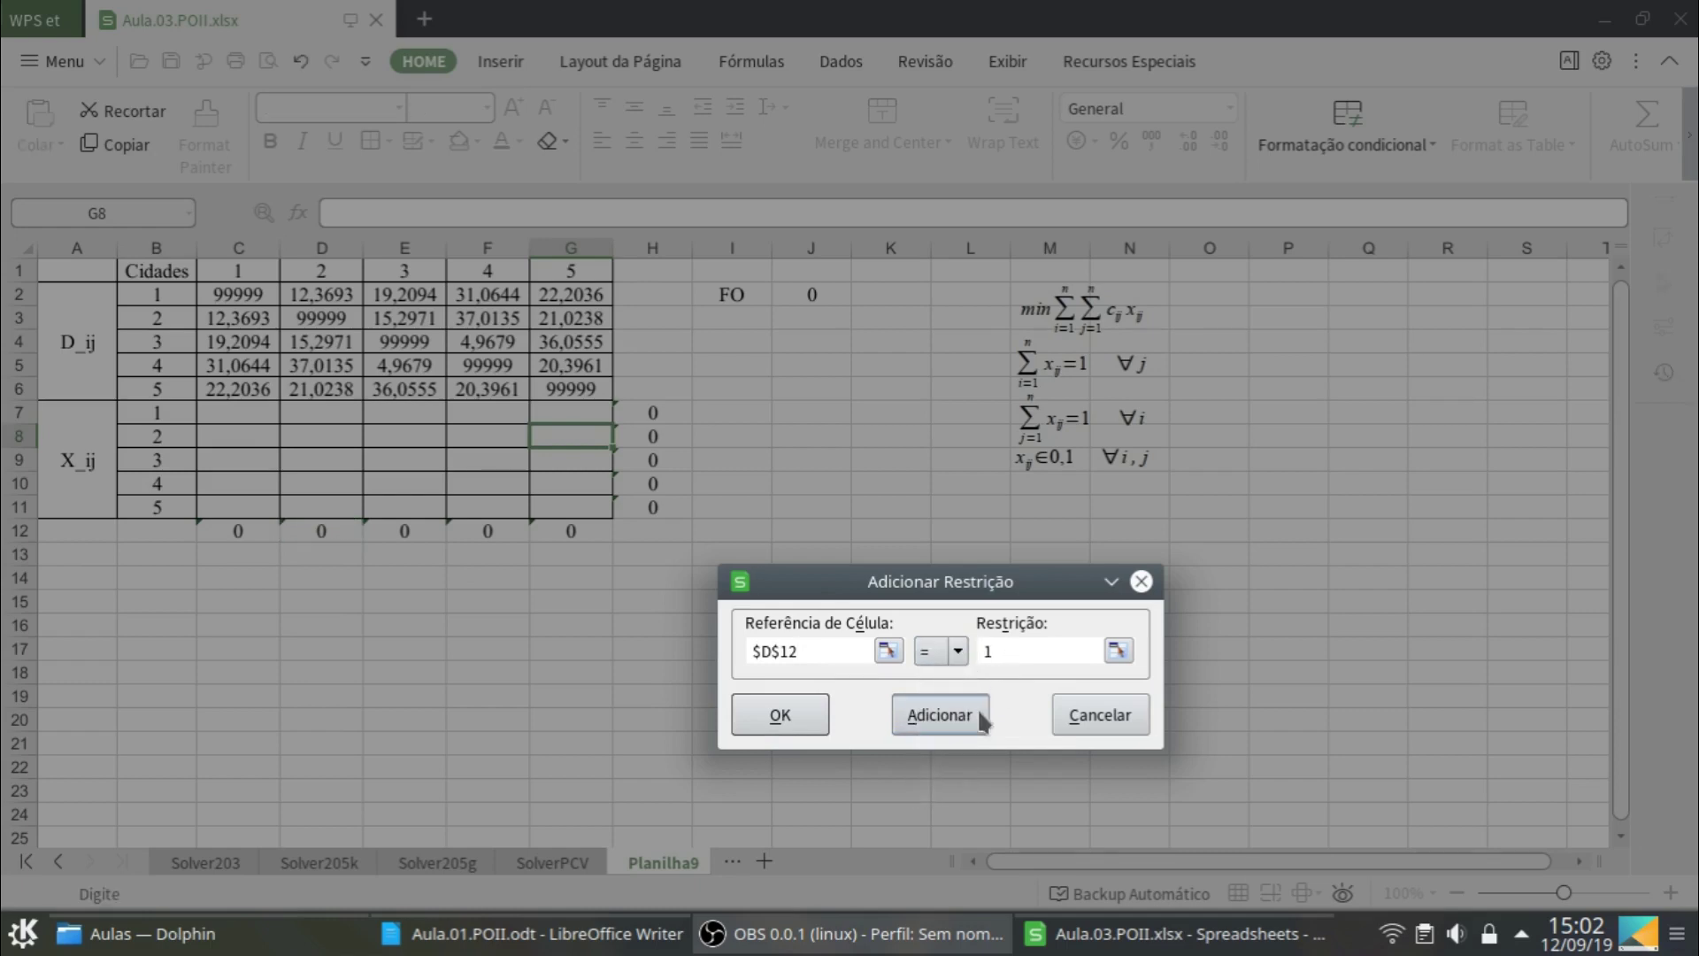
{"action": "type", "text": "1"}
{"action": "left_click", "coordinate": [940, 715]}
Add the Solver constraint E12 = 1 for the arrival sum of city 3
{"action": "left_click", "coordinate": [422, 536]}
{"action": "left_click", "coordinate": [958, 652]}
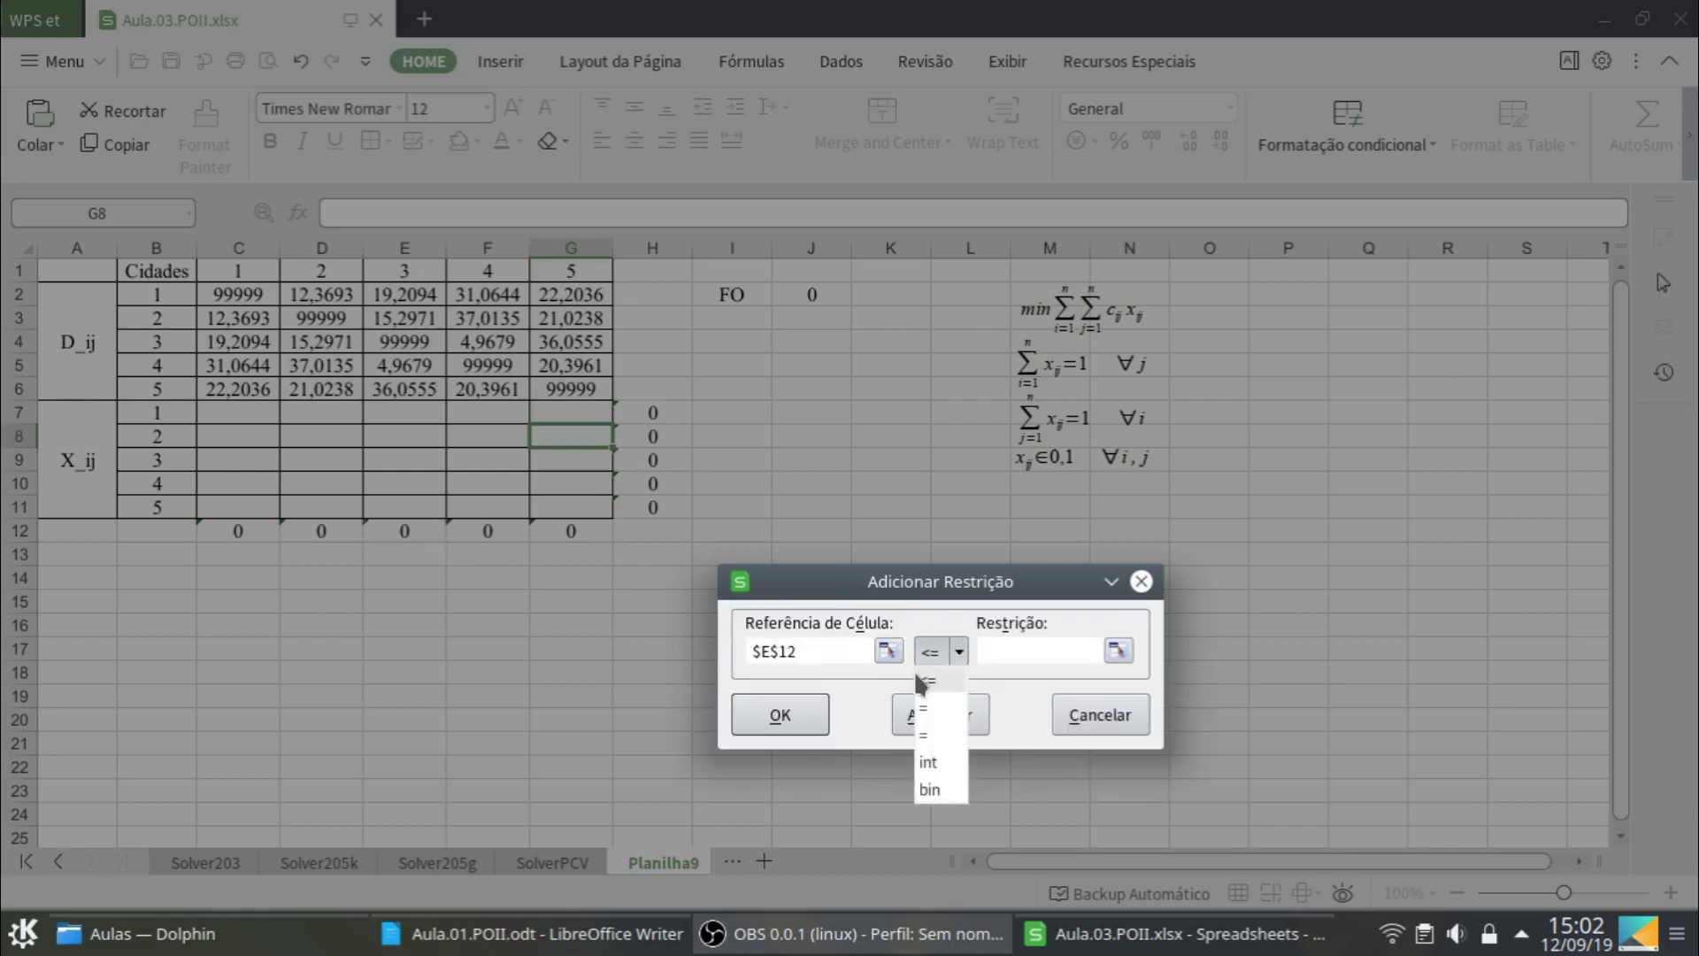
{"action": "left_click", "coordinate": [938, 708]}
{"action": "key", "text": "Tab"}
{"action": "type", "text": "1"}
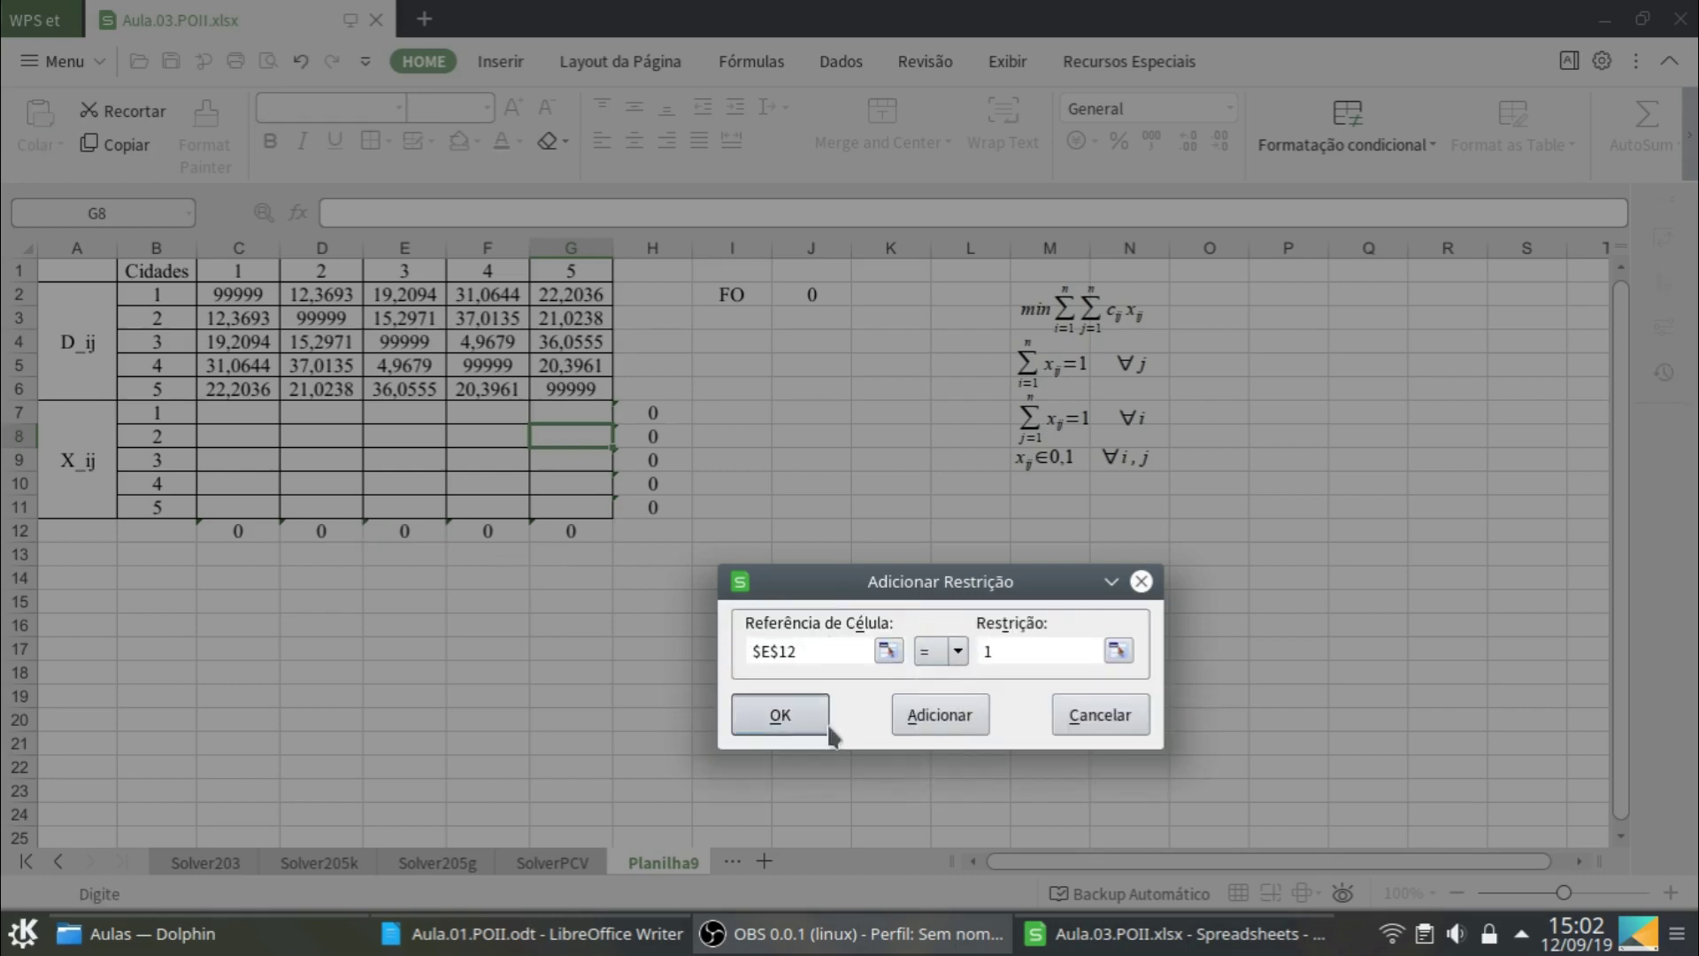
{"action": "left_click", "coordinate": [940, 713]}
Add the Solver constraint F12 = 1 for the arrival sum of city 4
{"action": "left_click", "coordinate": [513, 534]}
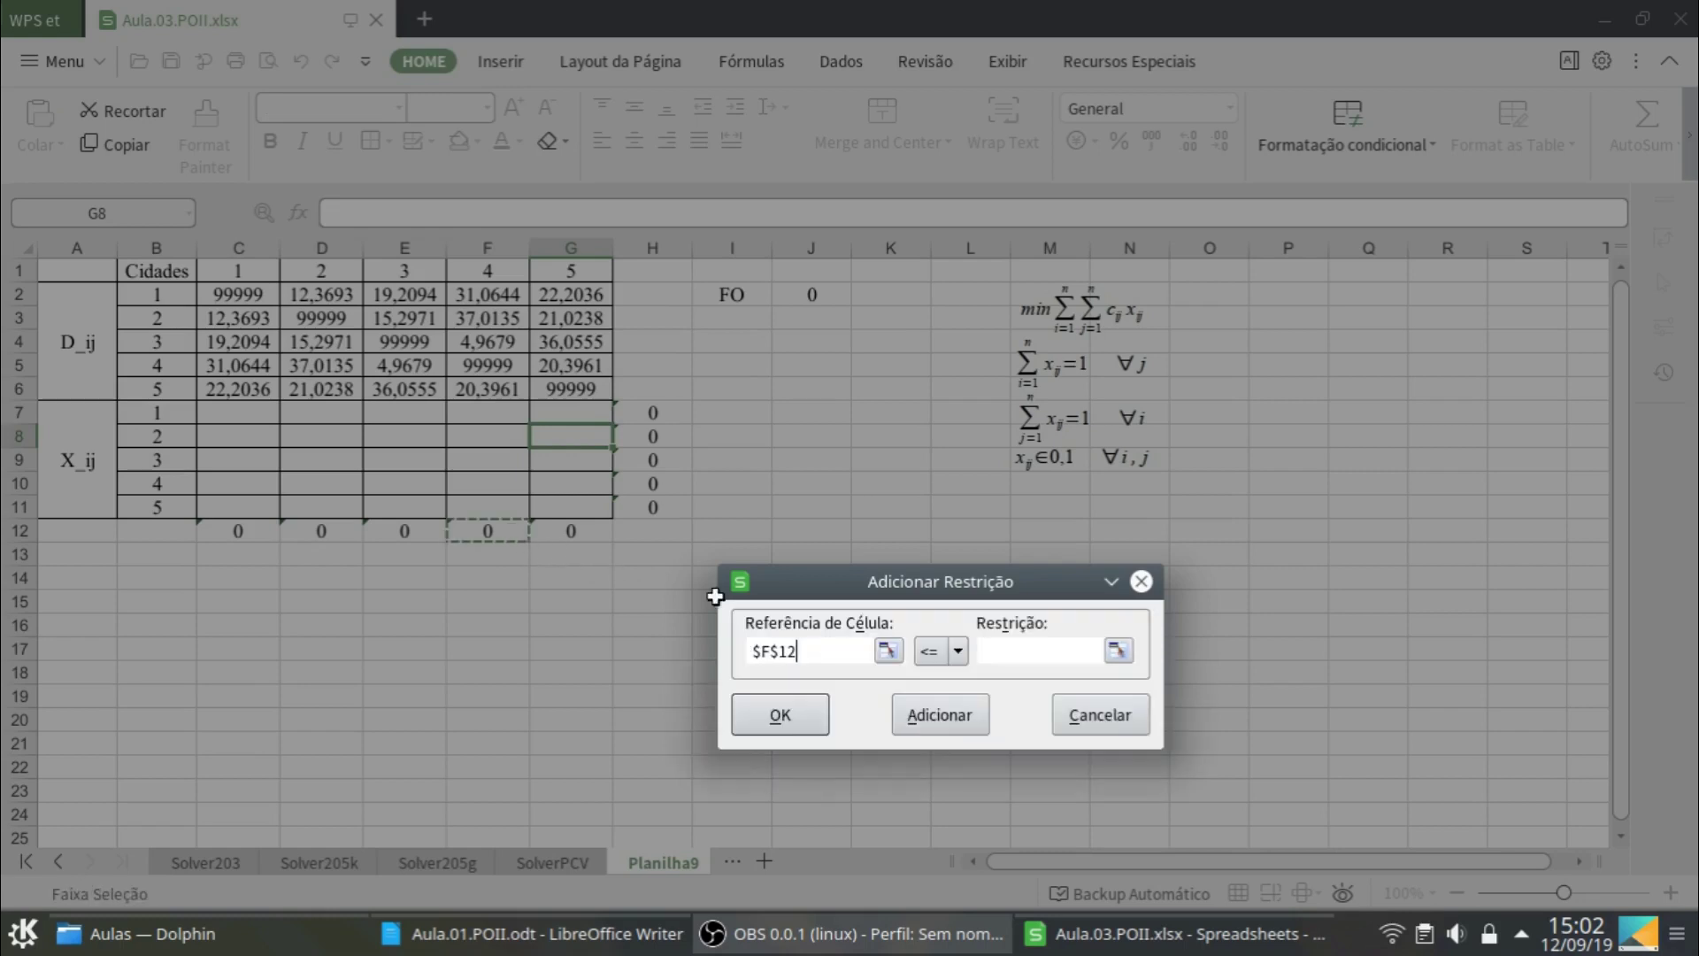
{"action": "left_click", "coordinate": [957, 652]}
{"action": "left_click", "coordinate": [960, 708]}
{"action": "key", "text": "Tab"}
{"action": "type", "text": "1"}
{"action": "left_click", "coordinate": [954, 723]}
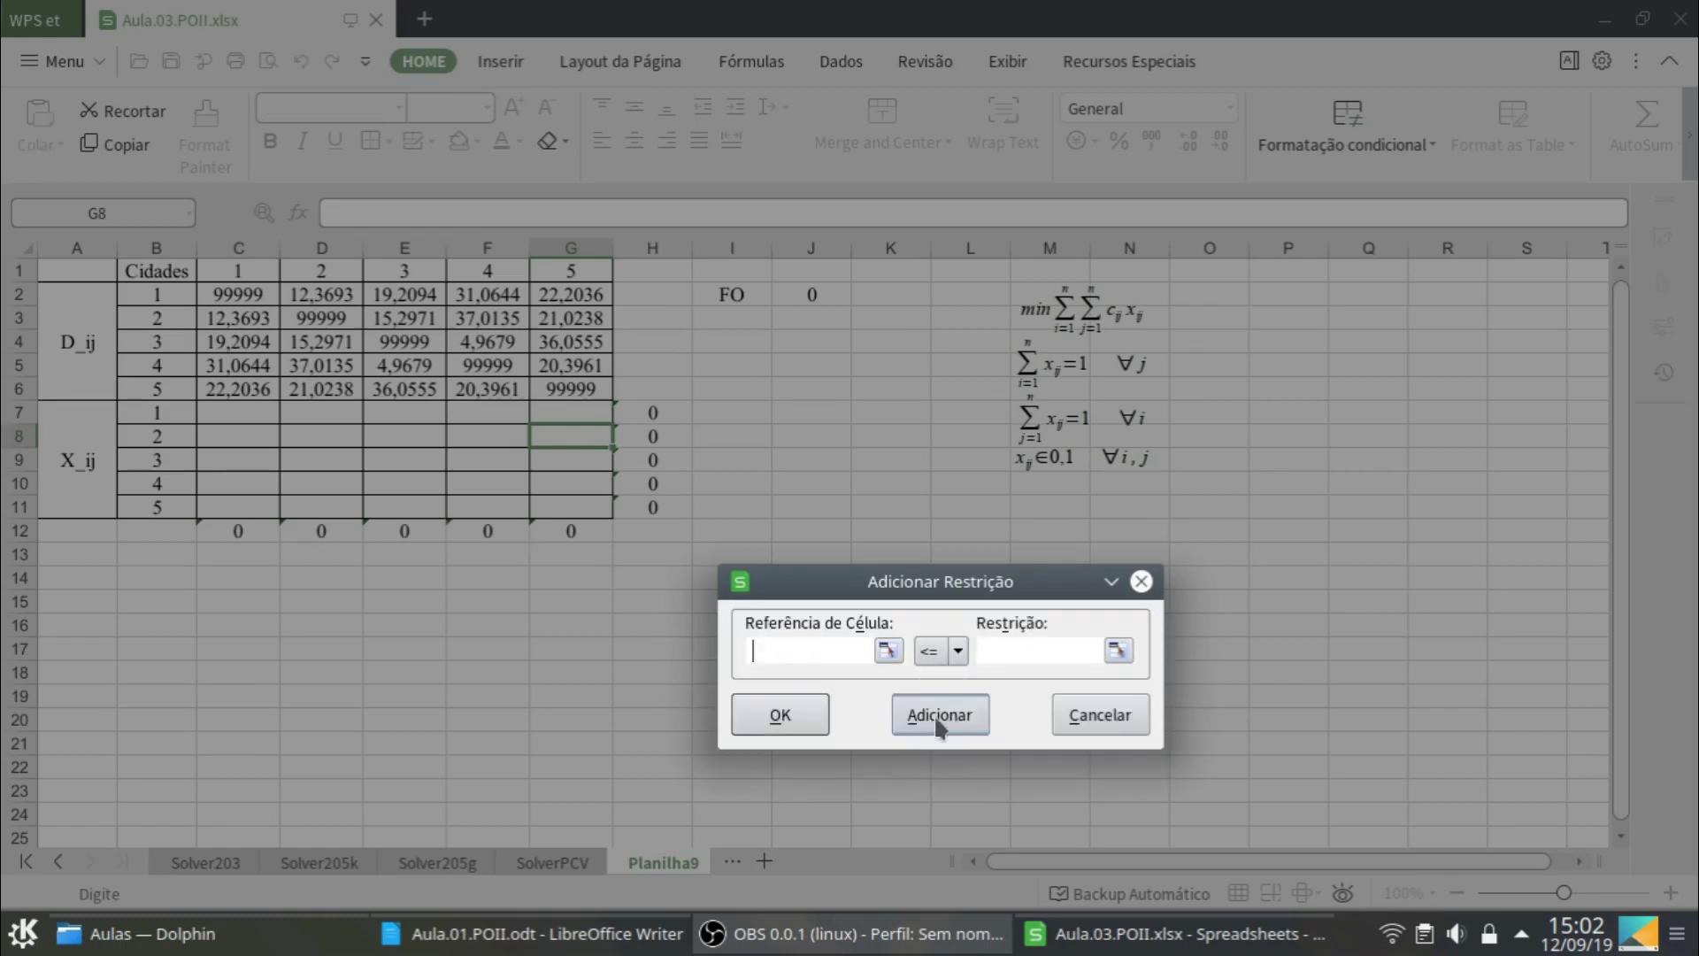
Add the Solver constraint G12 = 1 for the arrival sum of city 5
{"action": "left_click", "coordinate": [561, 529]}
{"action": "left_click", "coordinate": [958, 652]}
{"action": "left_click", "coordinate": [944, 707]}
{"action": "key", "text": "Tab"}
{"action": "type", "text": "1"}
{"action": "left_click", "coordinate": [961, 724]}
Add the Solver constraint H7 = 1 for the departure sum of city 1
{"action": "left_click", "coordinate": [656, 414]}
{"action": "left_click", "coordinate": [958, 651]}
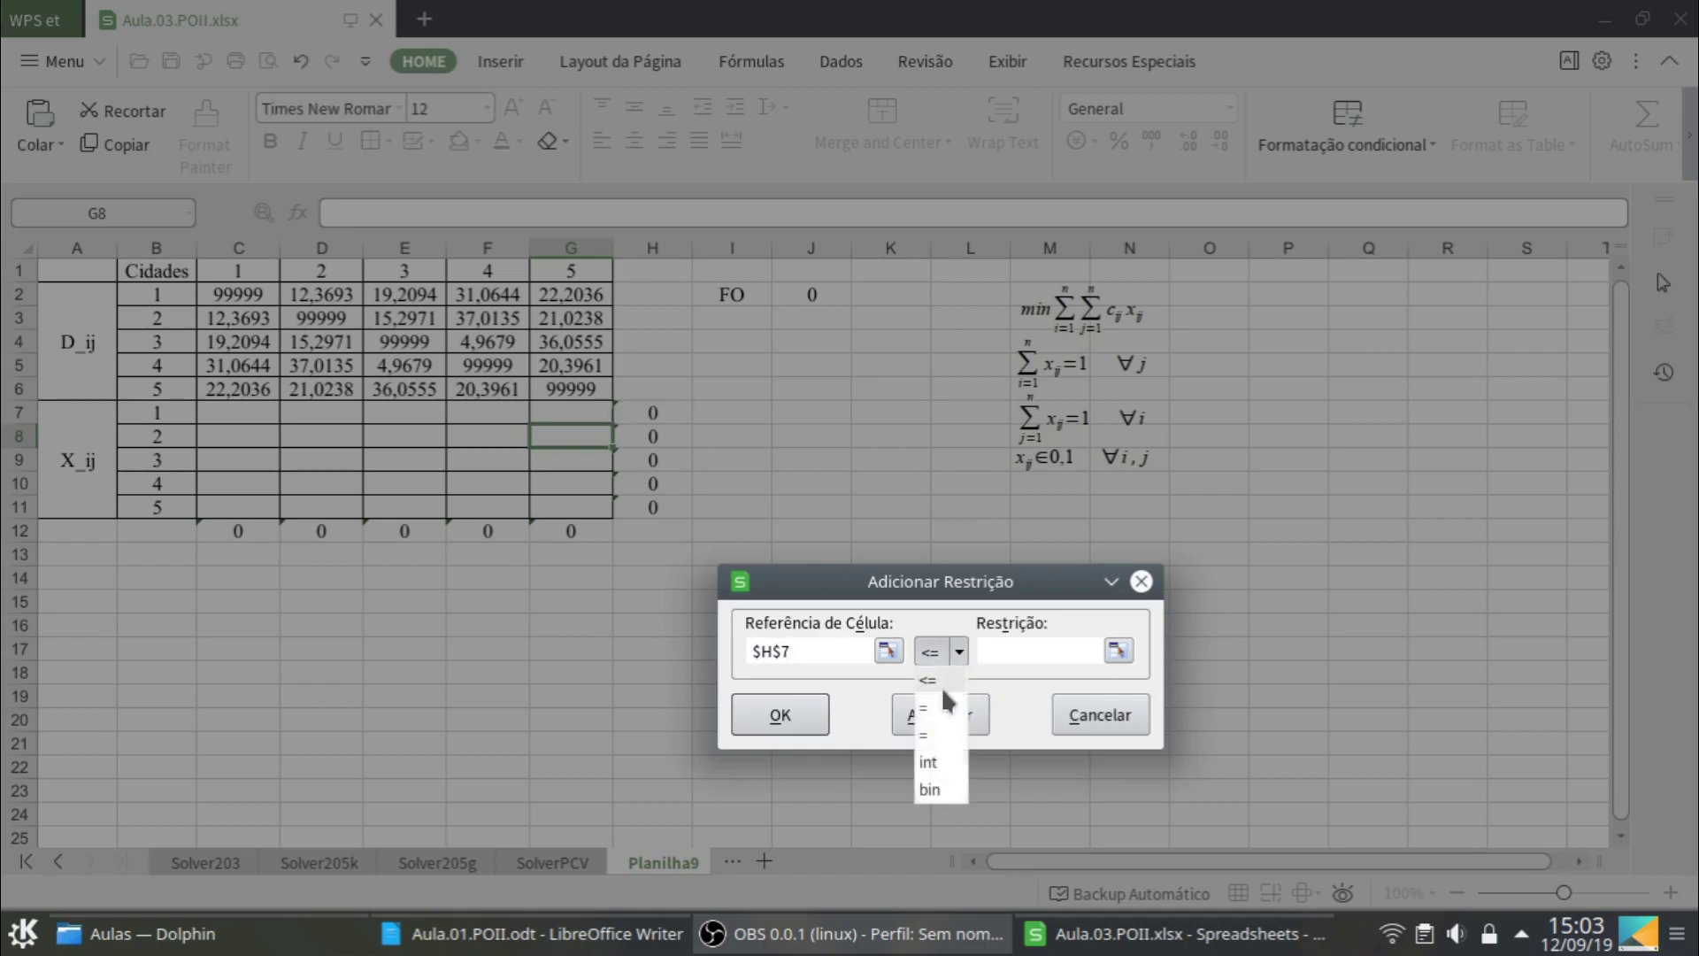
{"action": "left_click", "coordinate": [943, 706]}
{"action": "type", "text": "1"}
{"action": "left_click", "coordinate": [939, 715]}
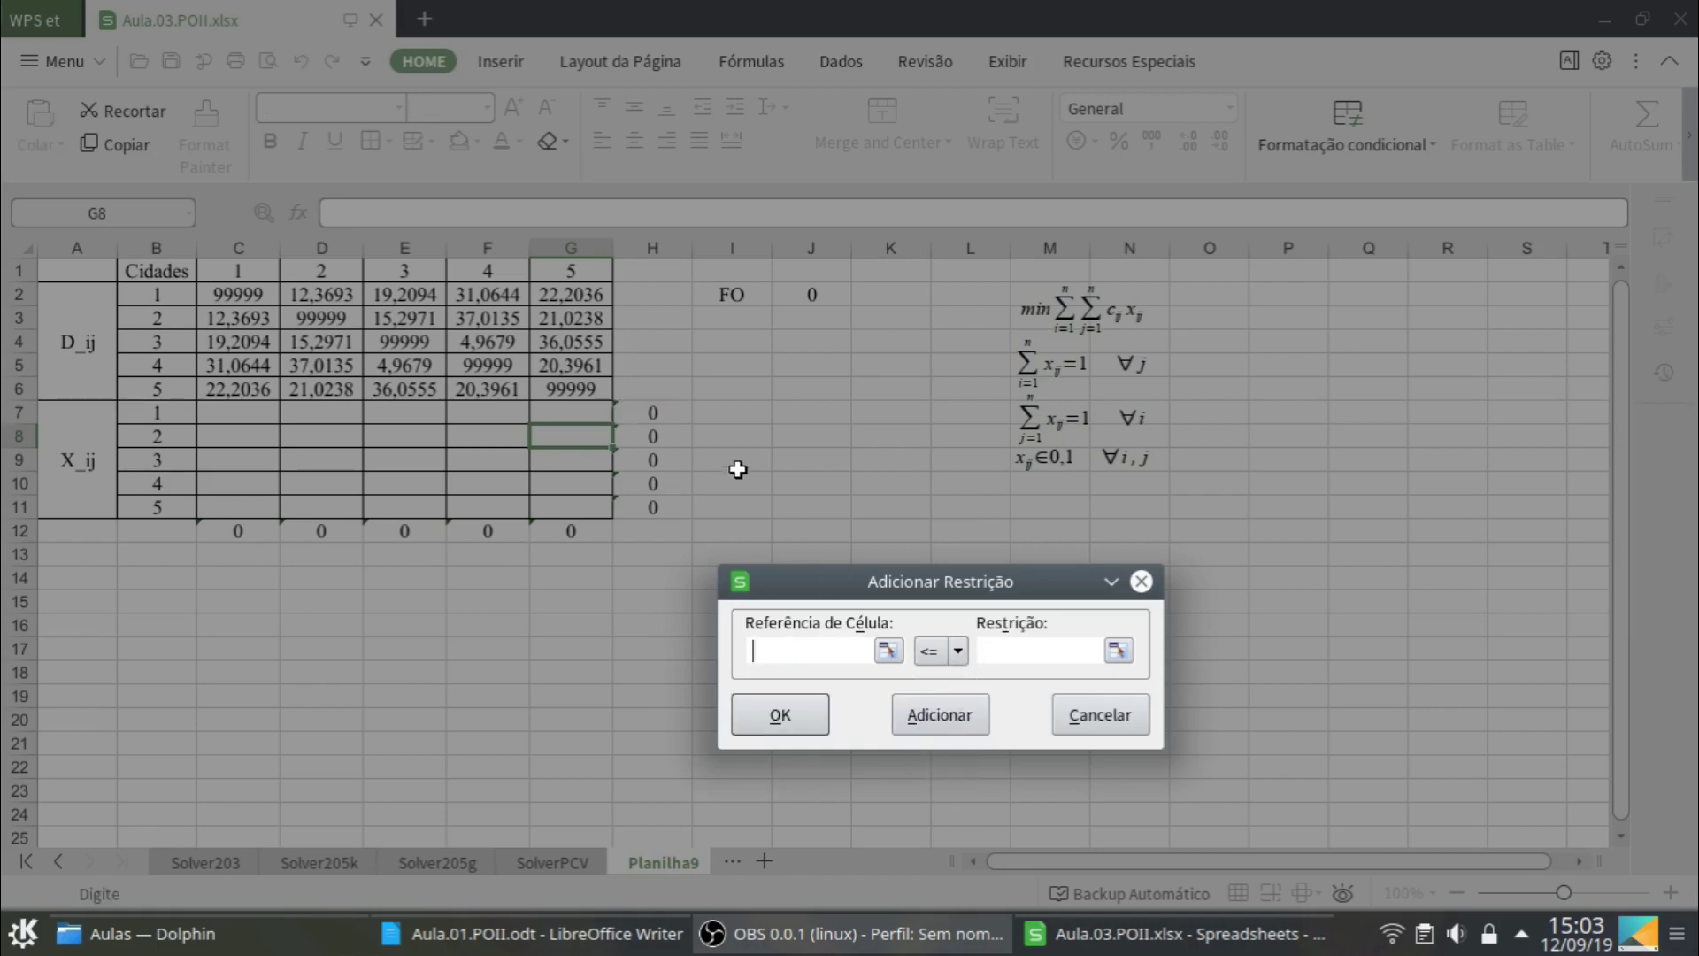
Add the Solver constraint H8 = 1 for the departure sum of city 2
{"action": "left_click", "coordinate": [655, 437]}
{"action": "left_click", "coordinate": [958, 651]}
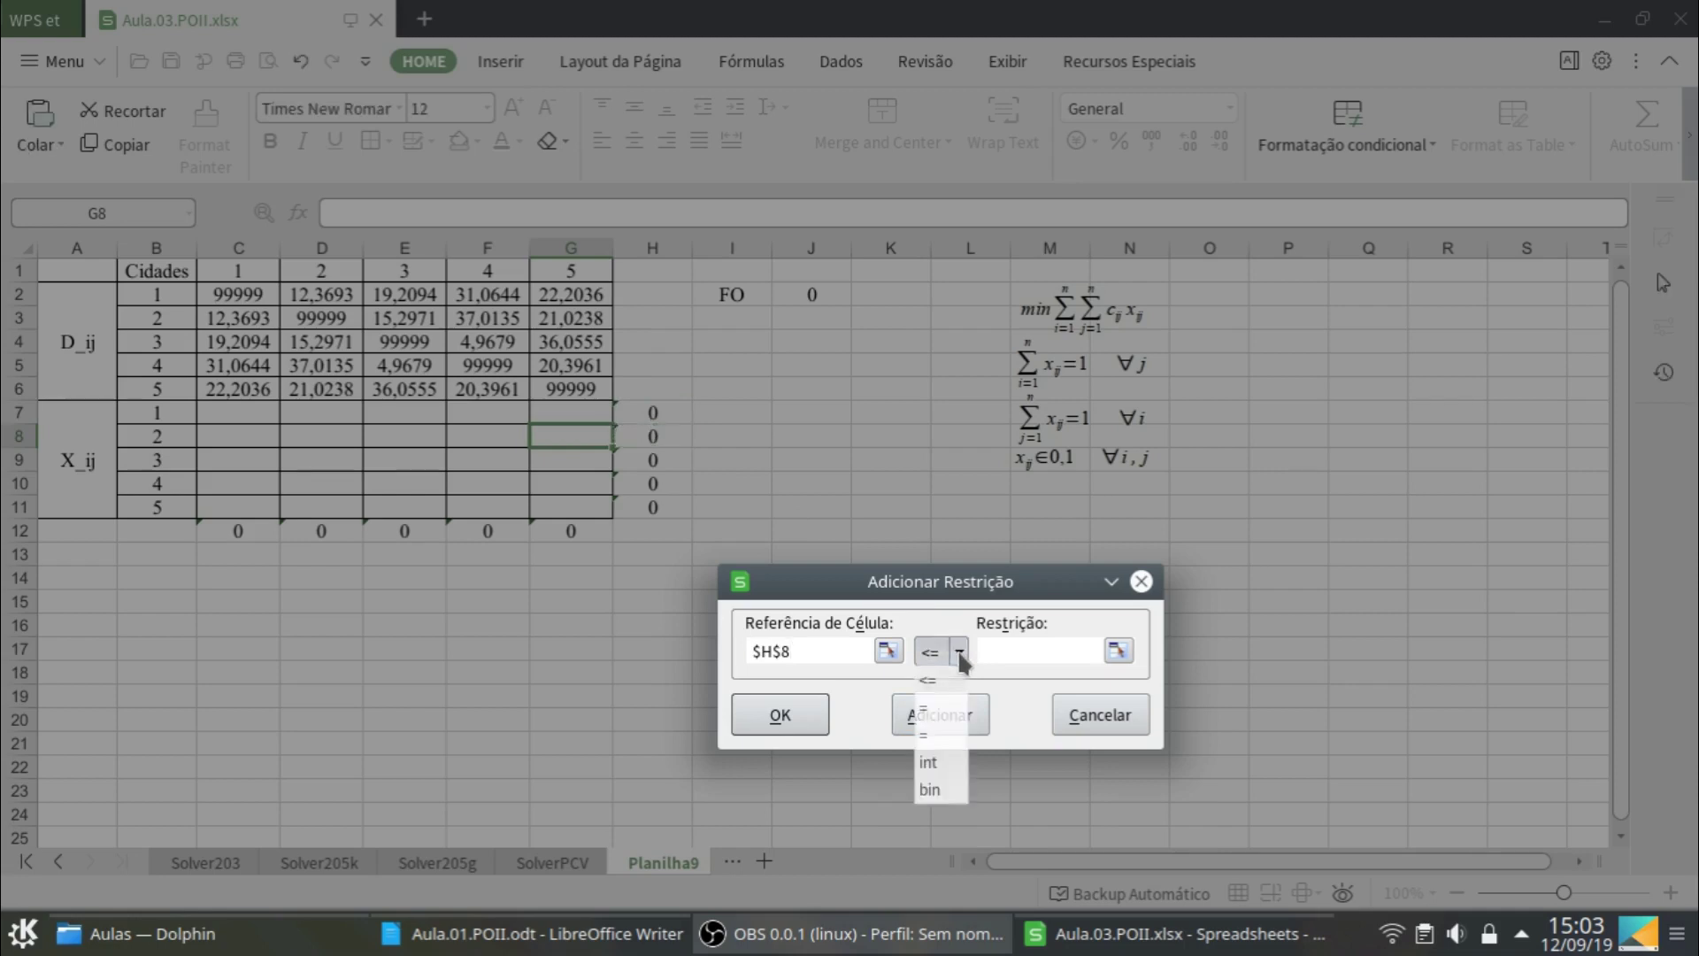
{"action": "left_click", "coordinate": [943, 698]}
{"action": "type", "text": "1"}
{"action": "left_click", "coordinate": [973, 708]}
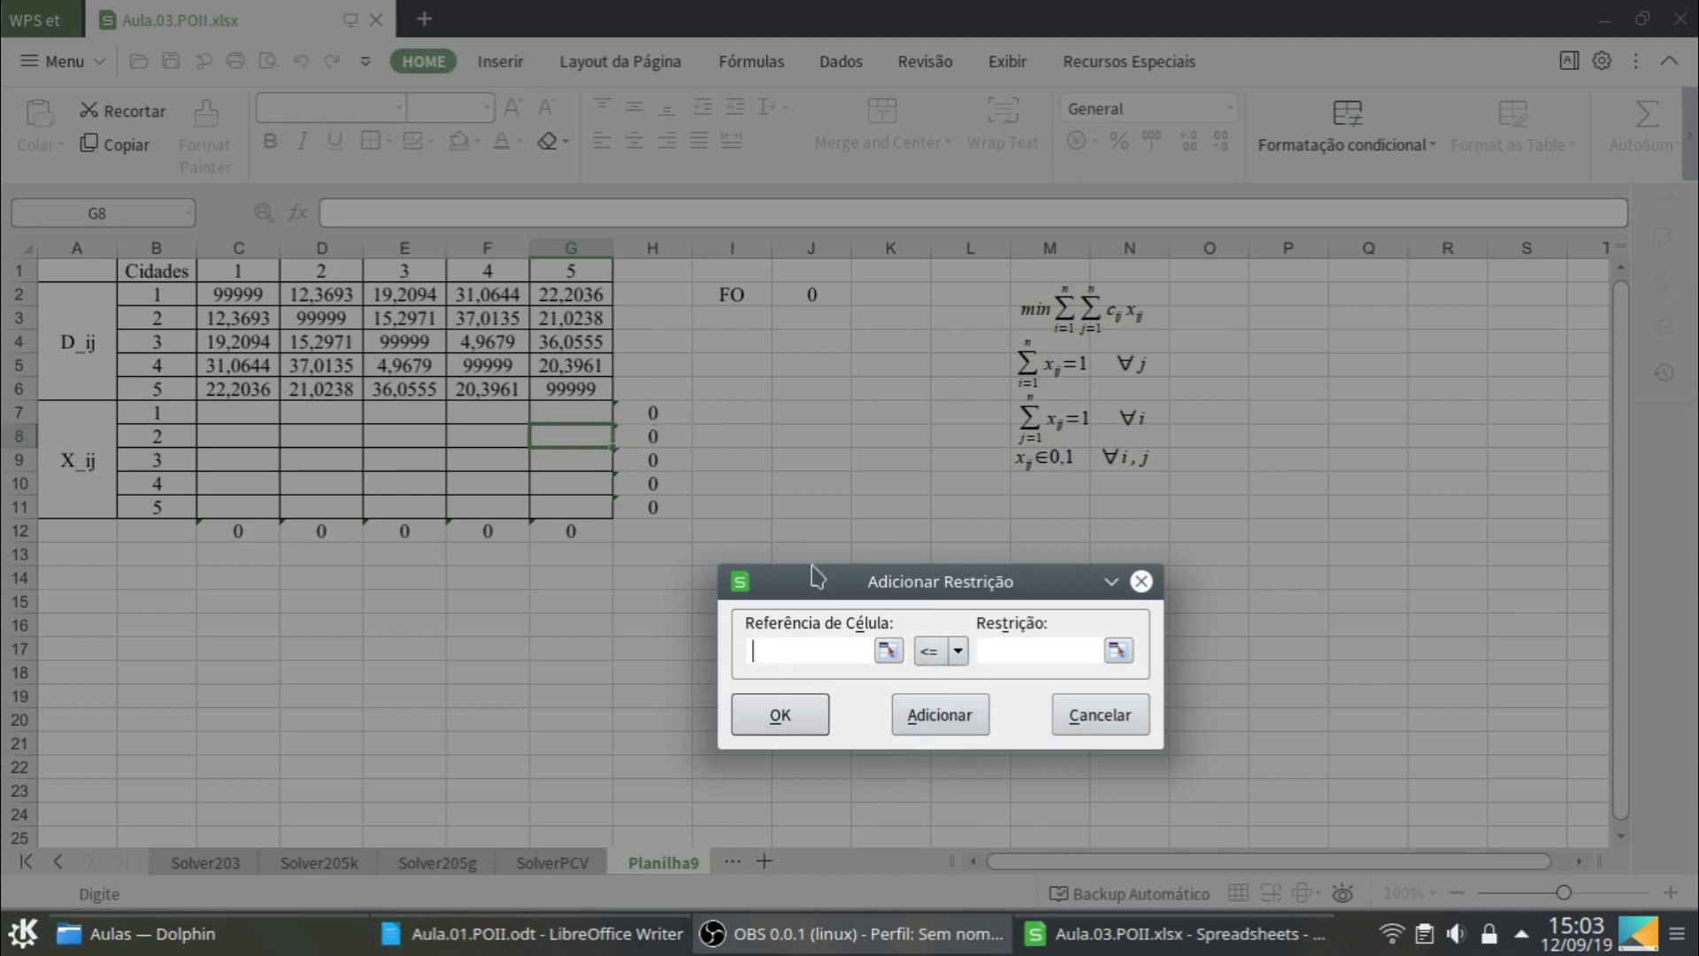
Add the Solver constraint H9 = 1 for the departure sum of city 3
{"action": "left_click", "coordinate": [655, 458]}
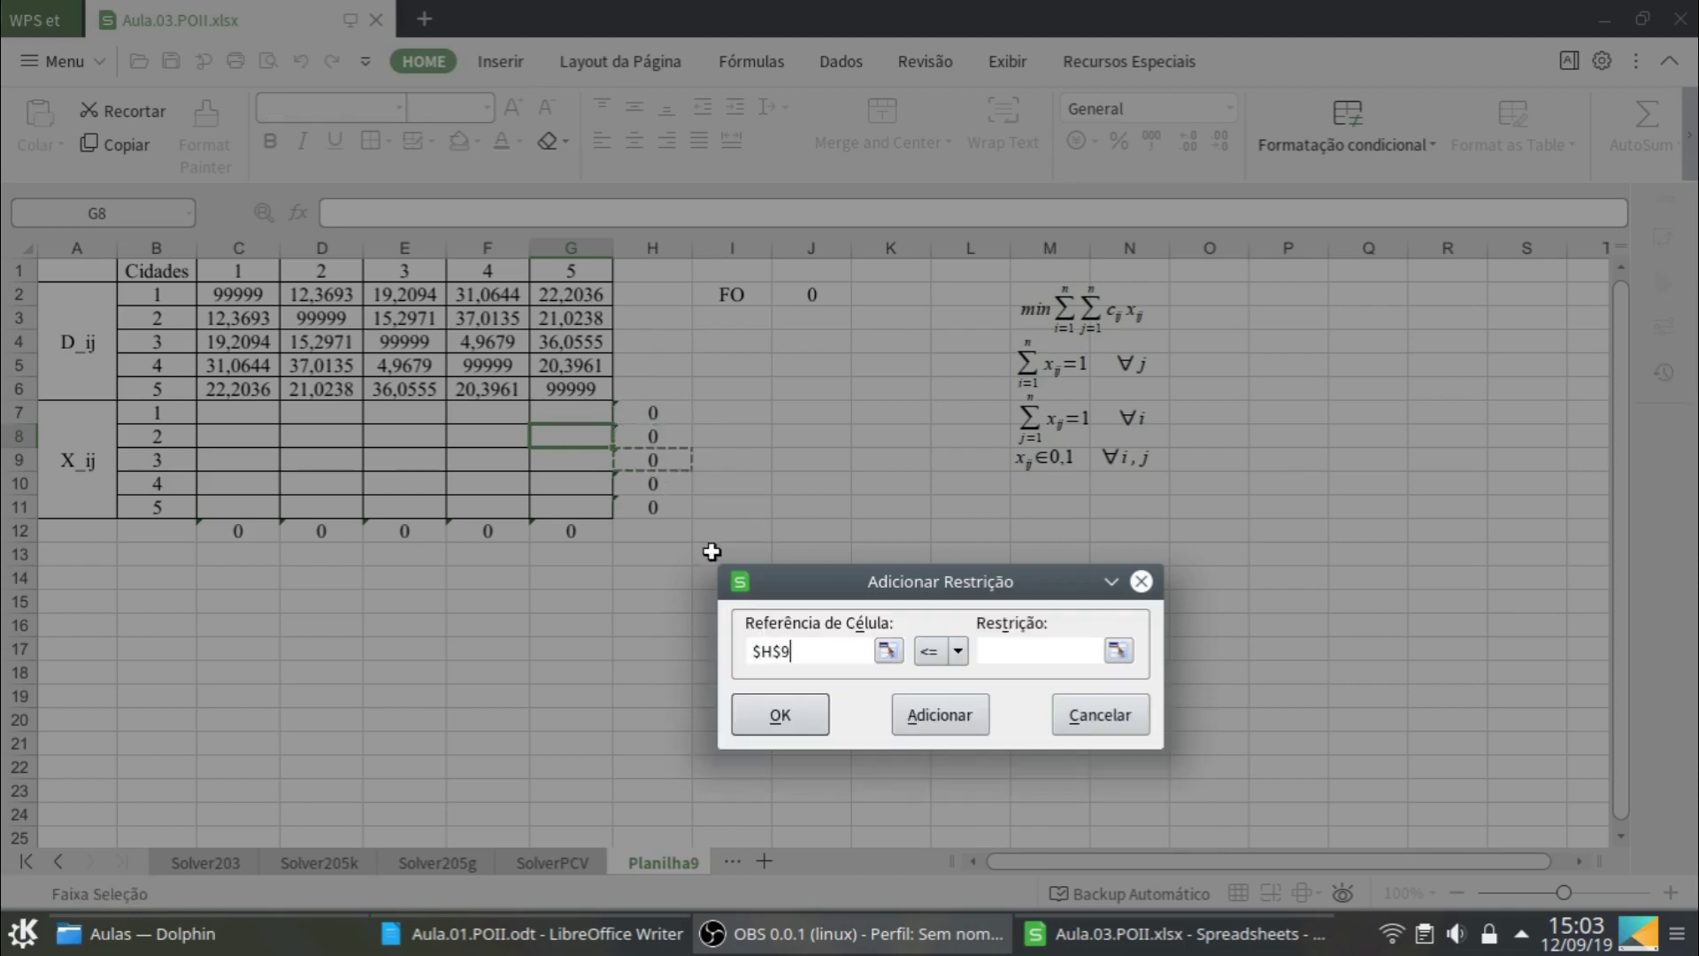
{"action": "left_click", "coordinate": [968, 651]}
{"action": "left_click", "coordinate": [942, 694]}
{"action": "type", "text": "1"}
{"action": "left_click", "coordinate": [940, 715]}
Add the Solver constraint H10 = 1 for the departure sum of city 4
{"action": "left_click", "coordinate": [671, 490]}
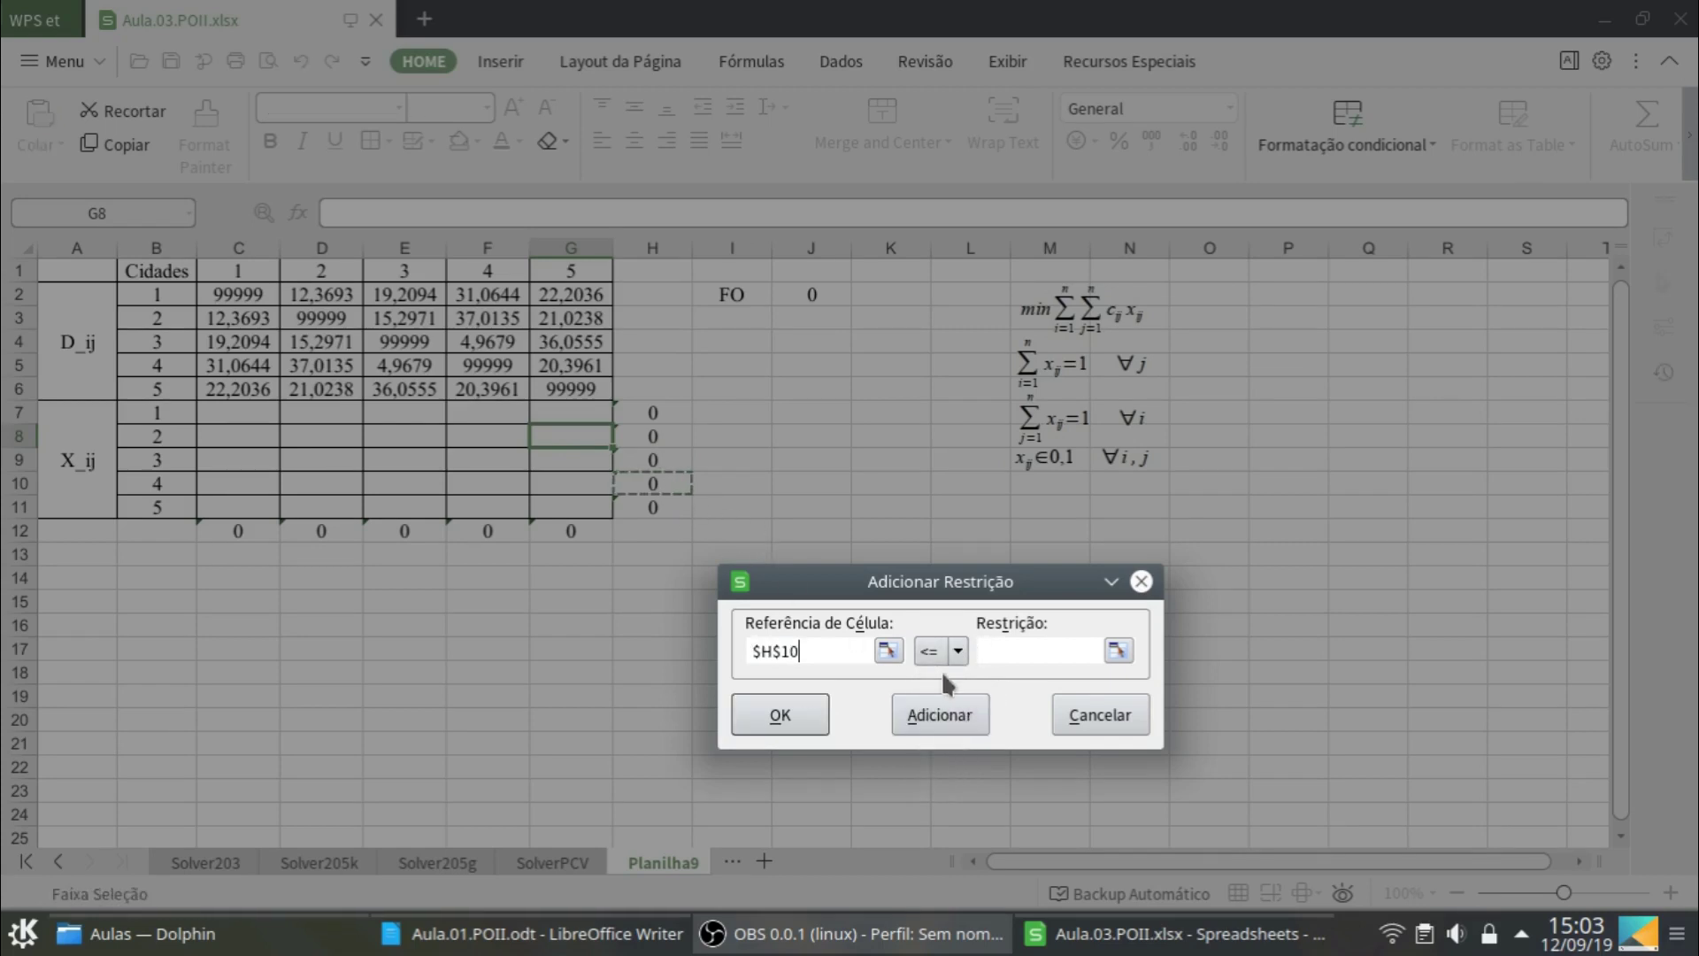
{"action": "left_click", "coordinate": [967, 651]}
{"action": "left_click", "coordinate": [916, 697]}
{"action": "type", "text": "1"}
{"action": "left_click", "coordinate": [940, 715]}
Add the Solver constraint H11 = 1 for the departure sum of city 5 and finish adding constraints
{"action": "left_click", "coordinate": [666, 506]}
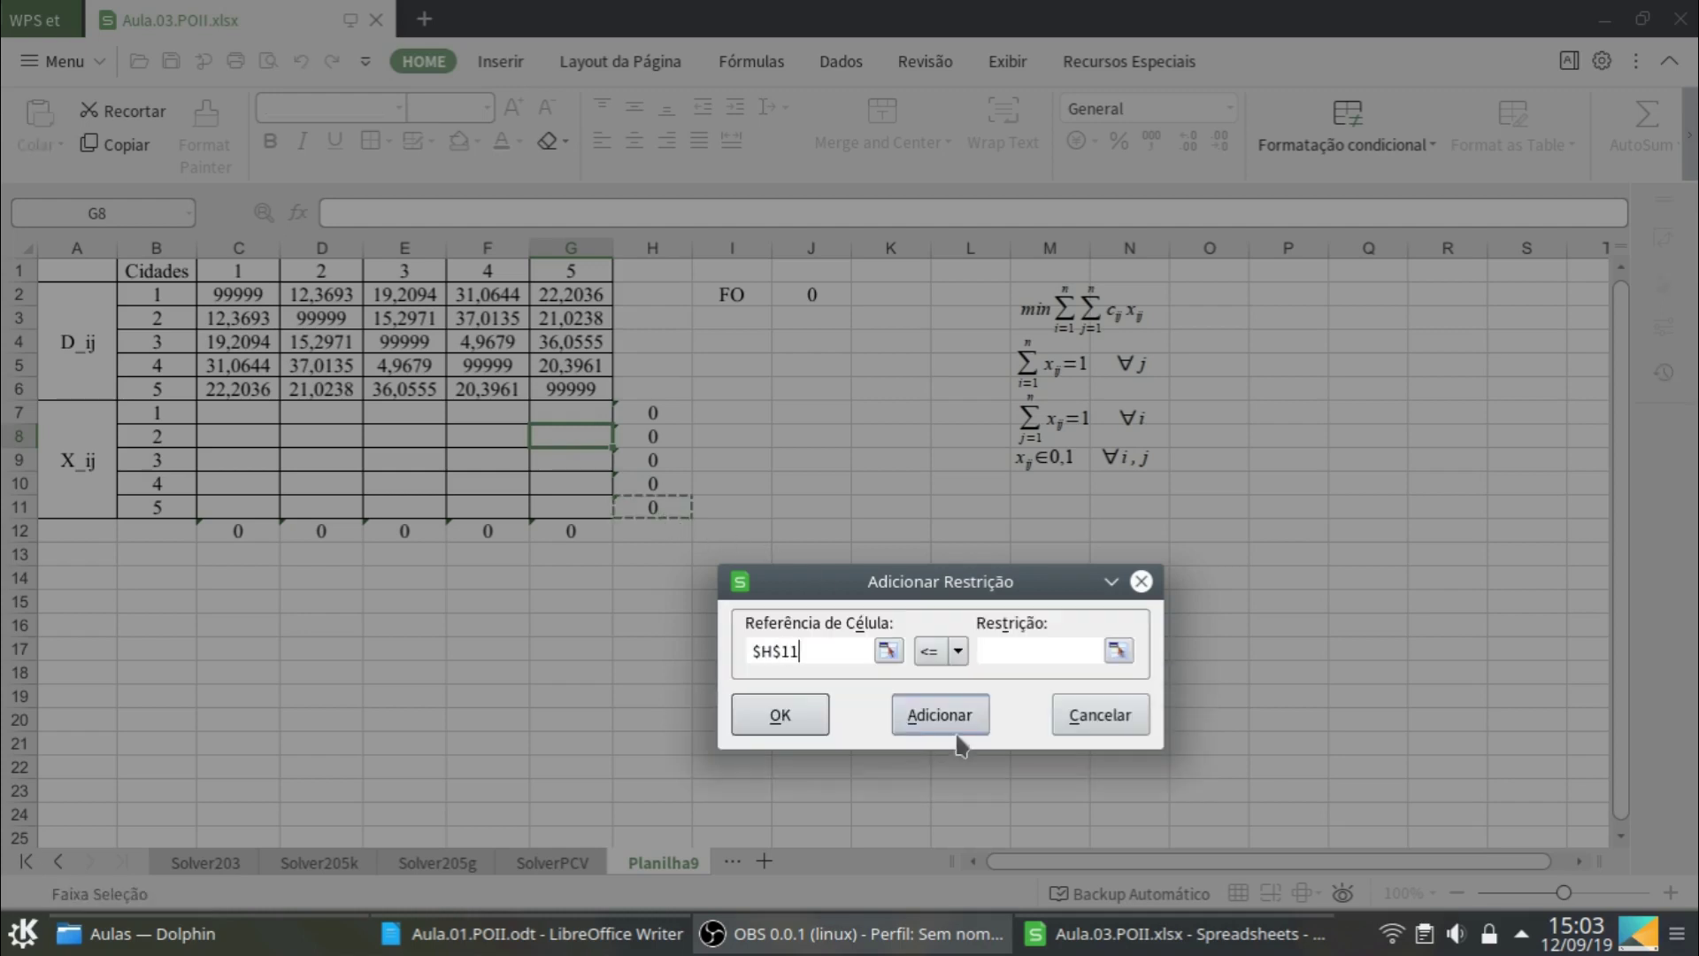
{"action": "left_click", "coordinate": [957, 651]}
{"action": "left_click", "coordinate": [959, 707]}
{"action": "type", "text": "1"}
{"action": "left_click", "coordinate": [959, 724]}
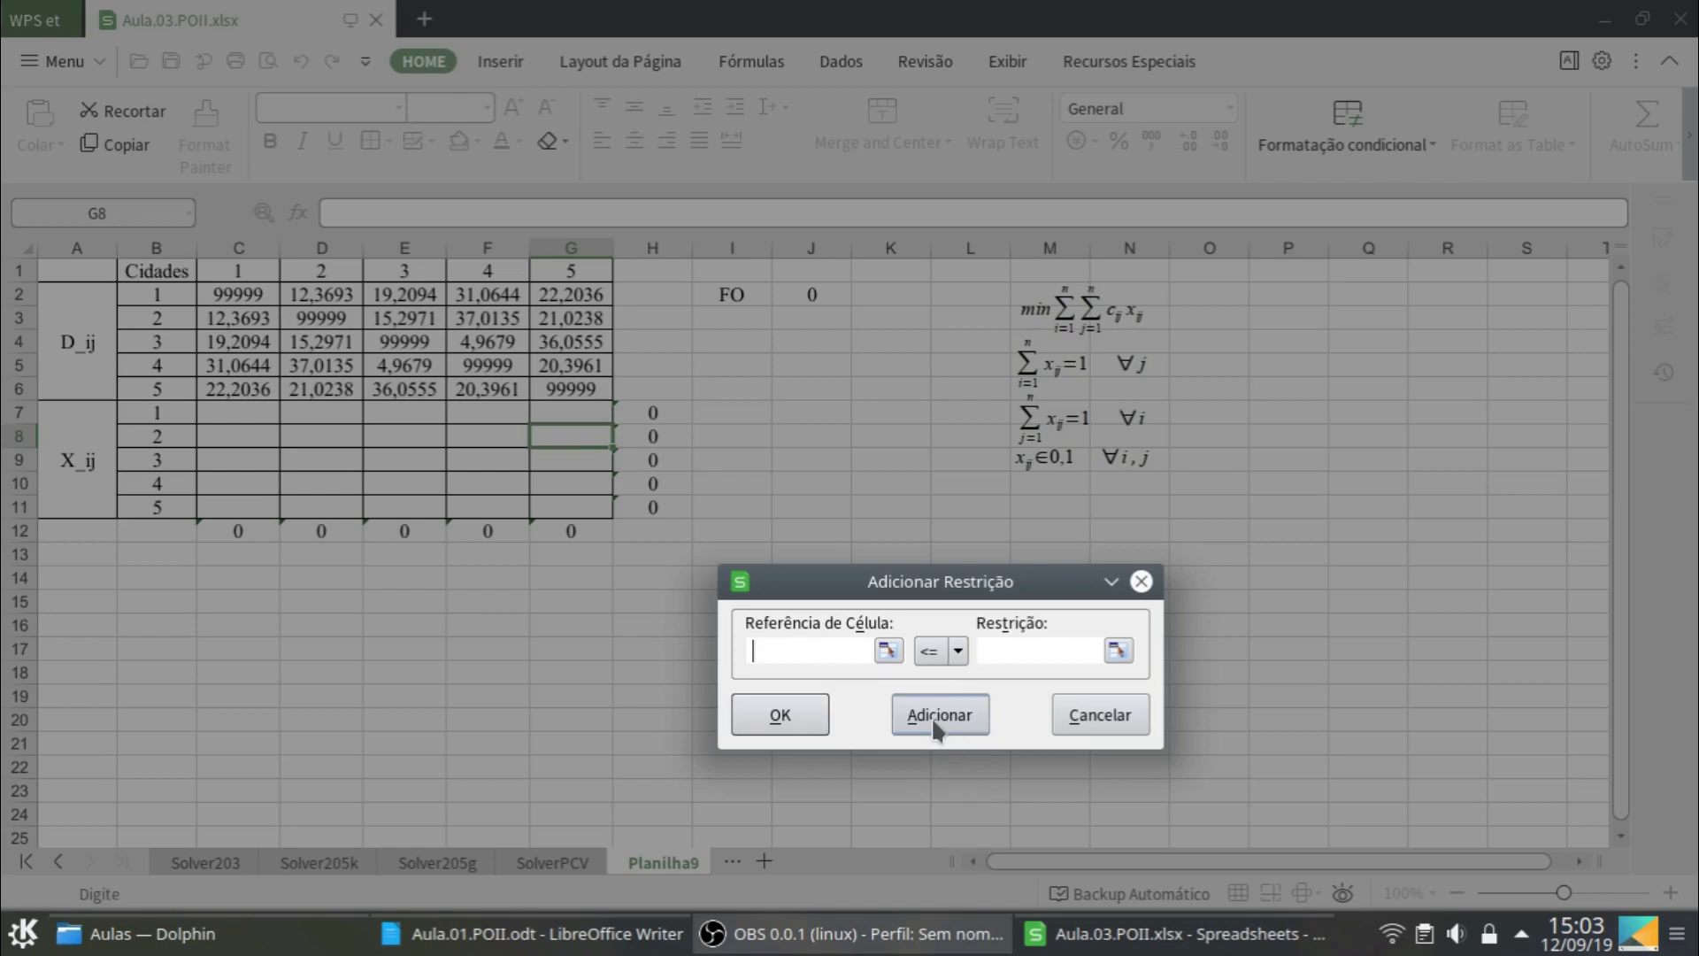
{"action": "left_click", "coordinate": [1079, 743]}
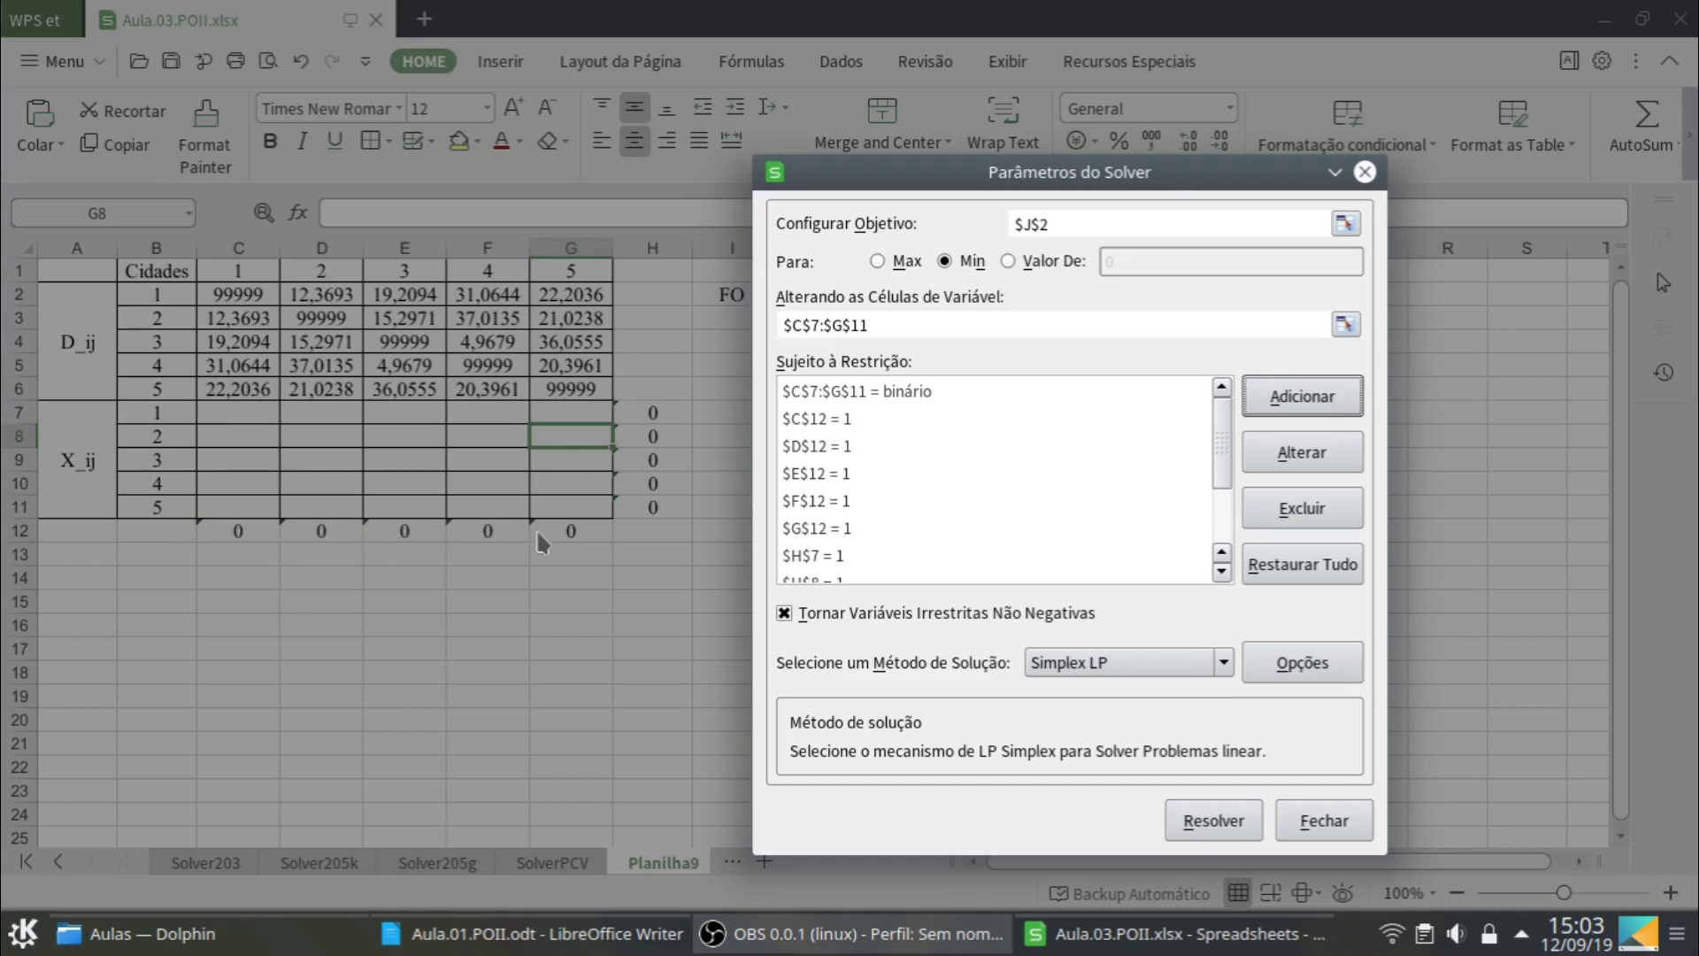
Check the constraint list through H11, close the Solver parameters and save the workbook
{"action": "left_click_drag", "start_coordinate": [1219, 469], "coordinate": [1220, 531]}
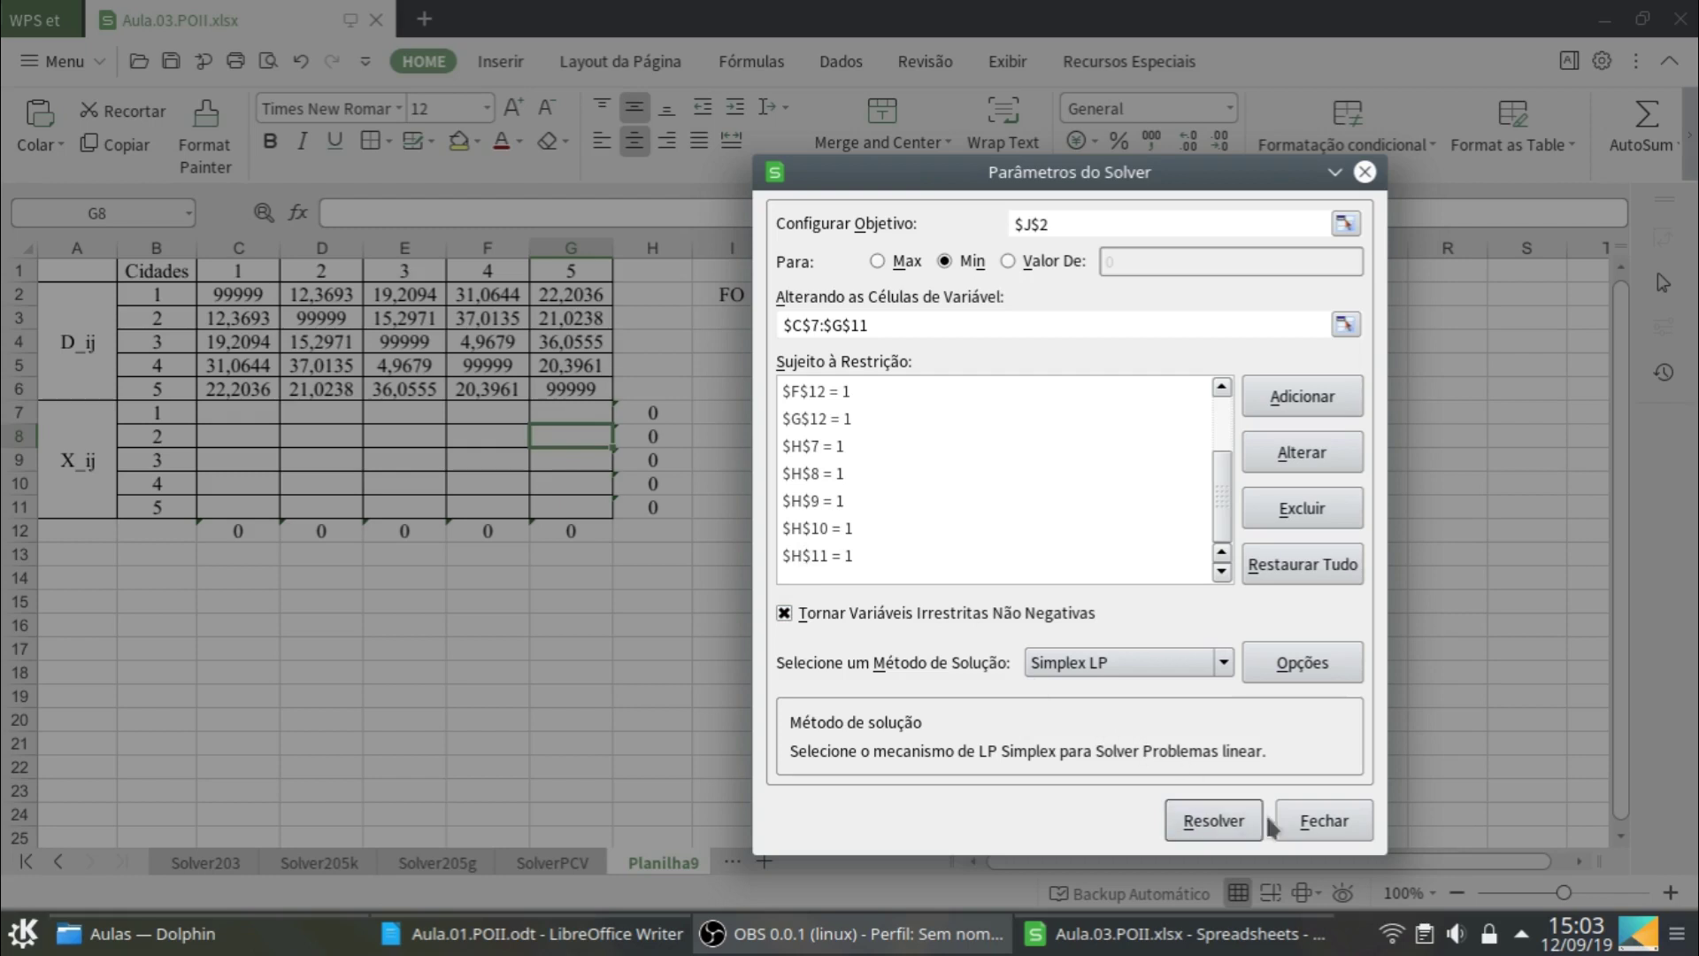
{"action": "left_click", "coordinate": [1327, 825]}
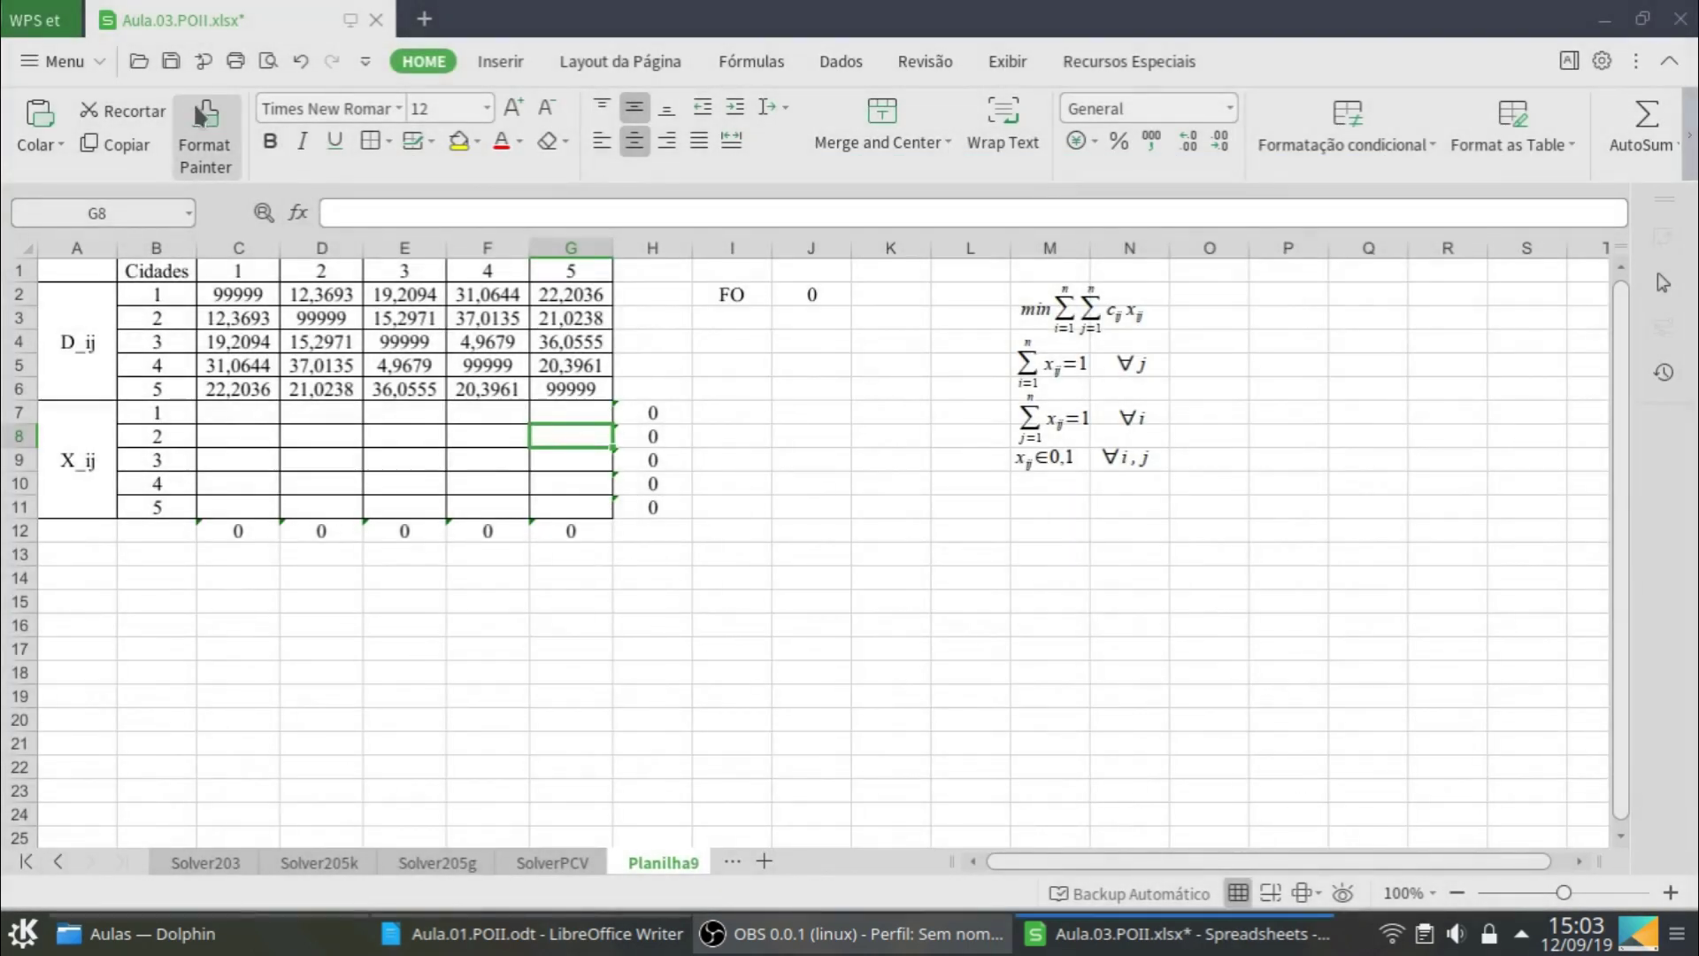
{"action": "left_click", "coordinate": [183, 65]}
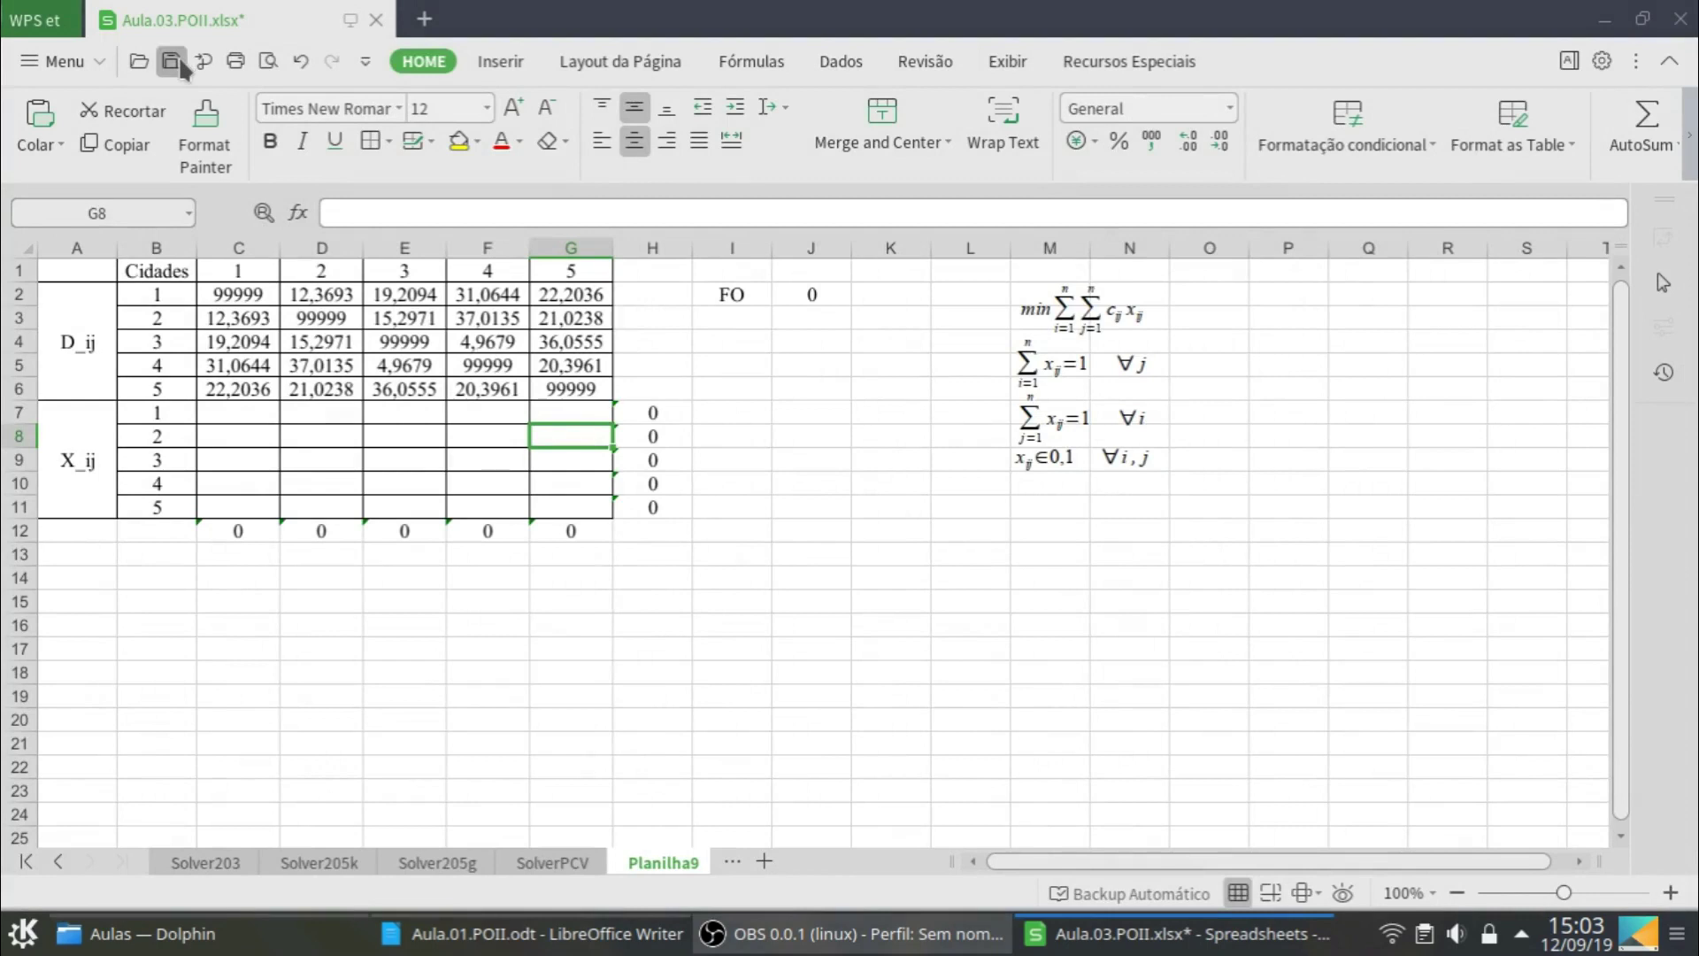
Reopen Solver and solve the travelling salesman model with the configured Simplex LP settings
{"action": "left_click", "coordinate": [103, 62]}
{"action": "mouse_move", "coordinate": [137, 278]}
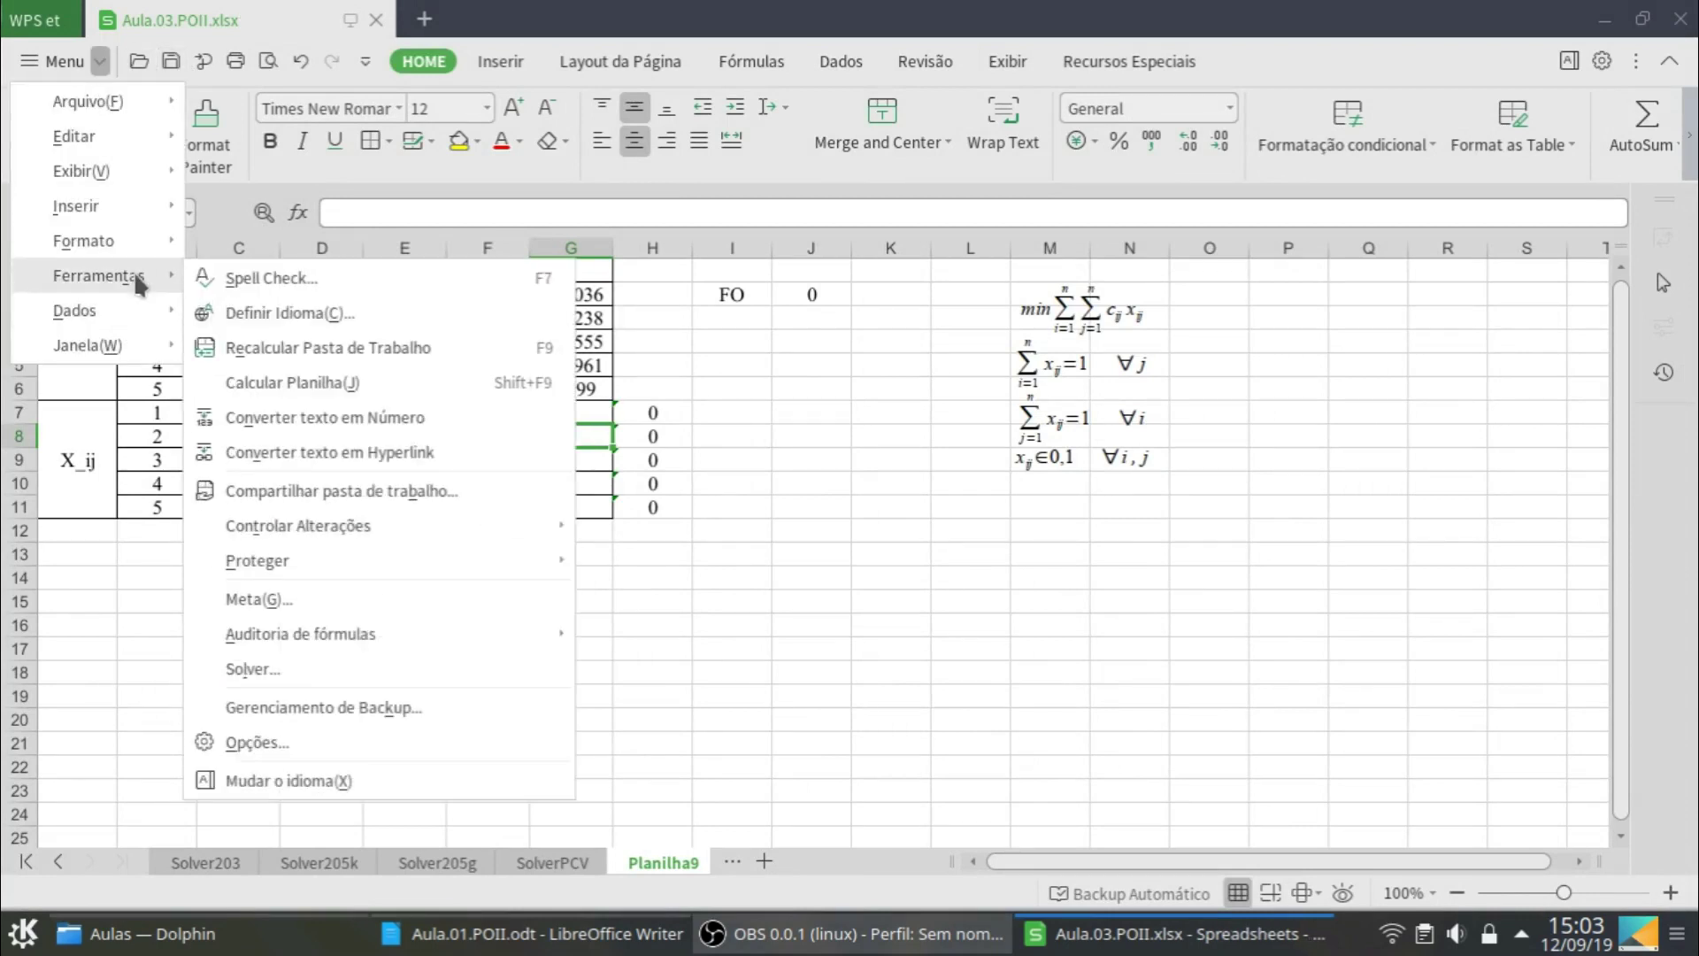
{"action": "left_click", "coordinate": [285, 669]}
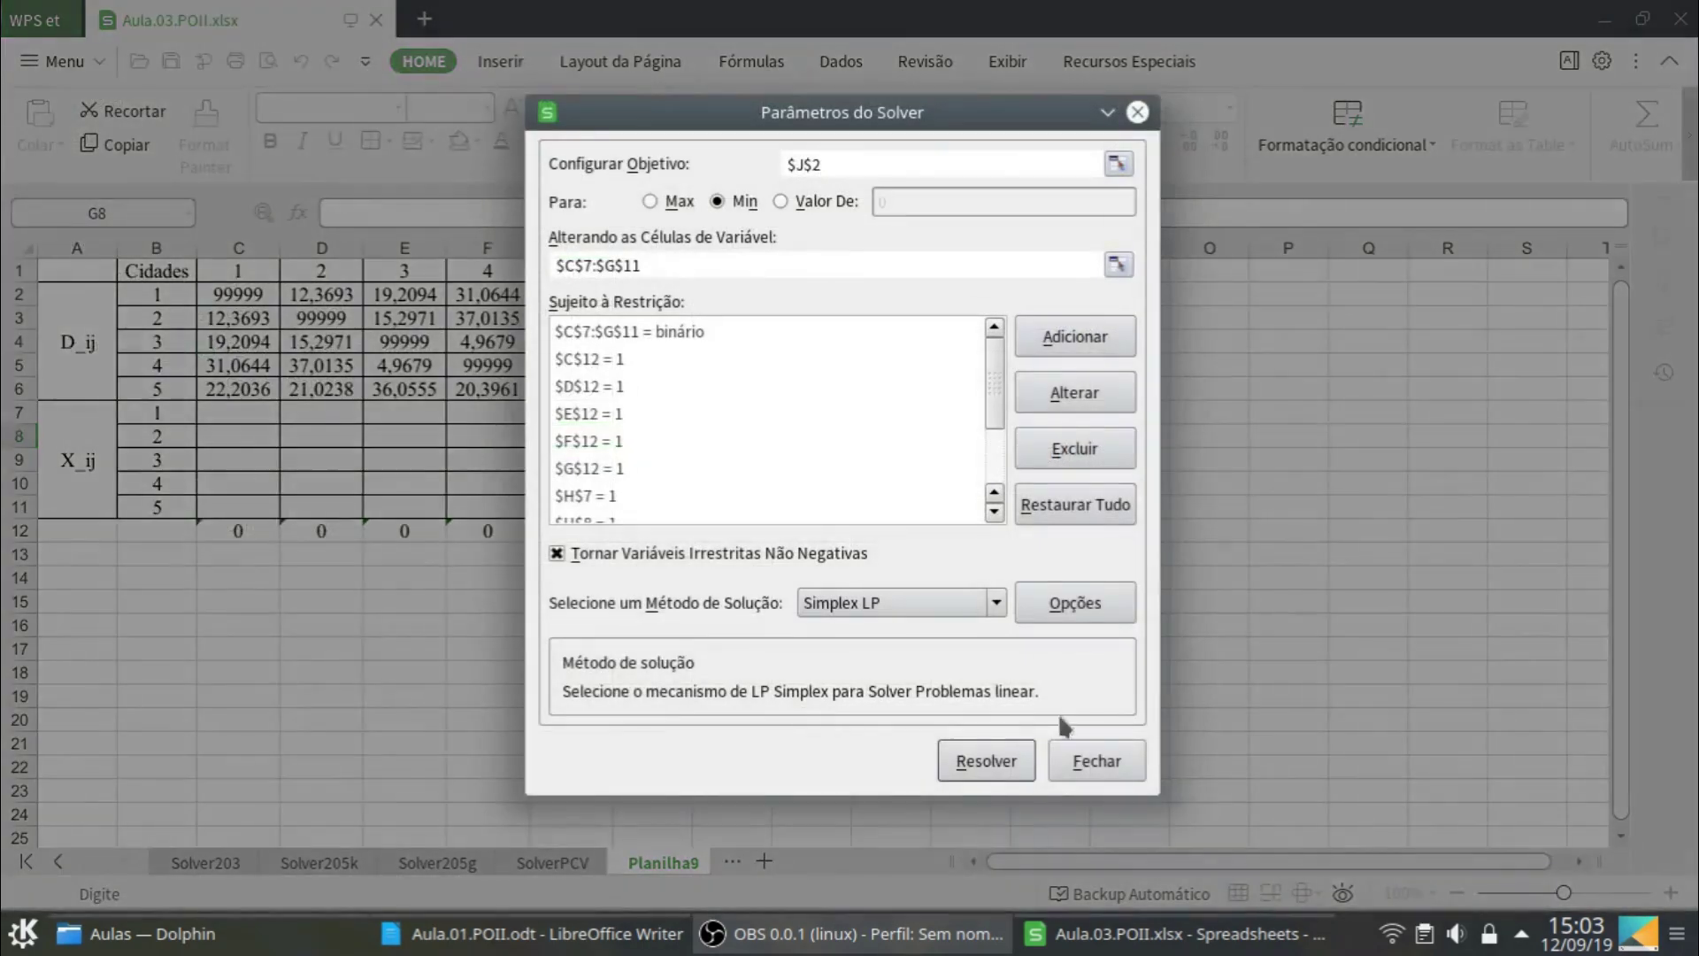
{"action": "left_click", "coordinate": [986, 760]}
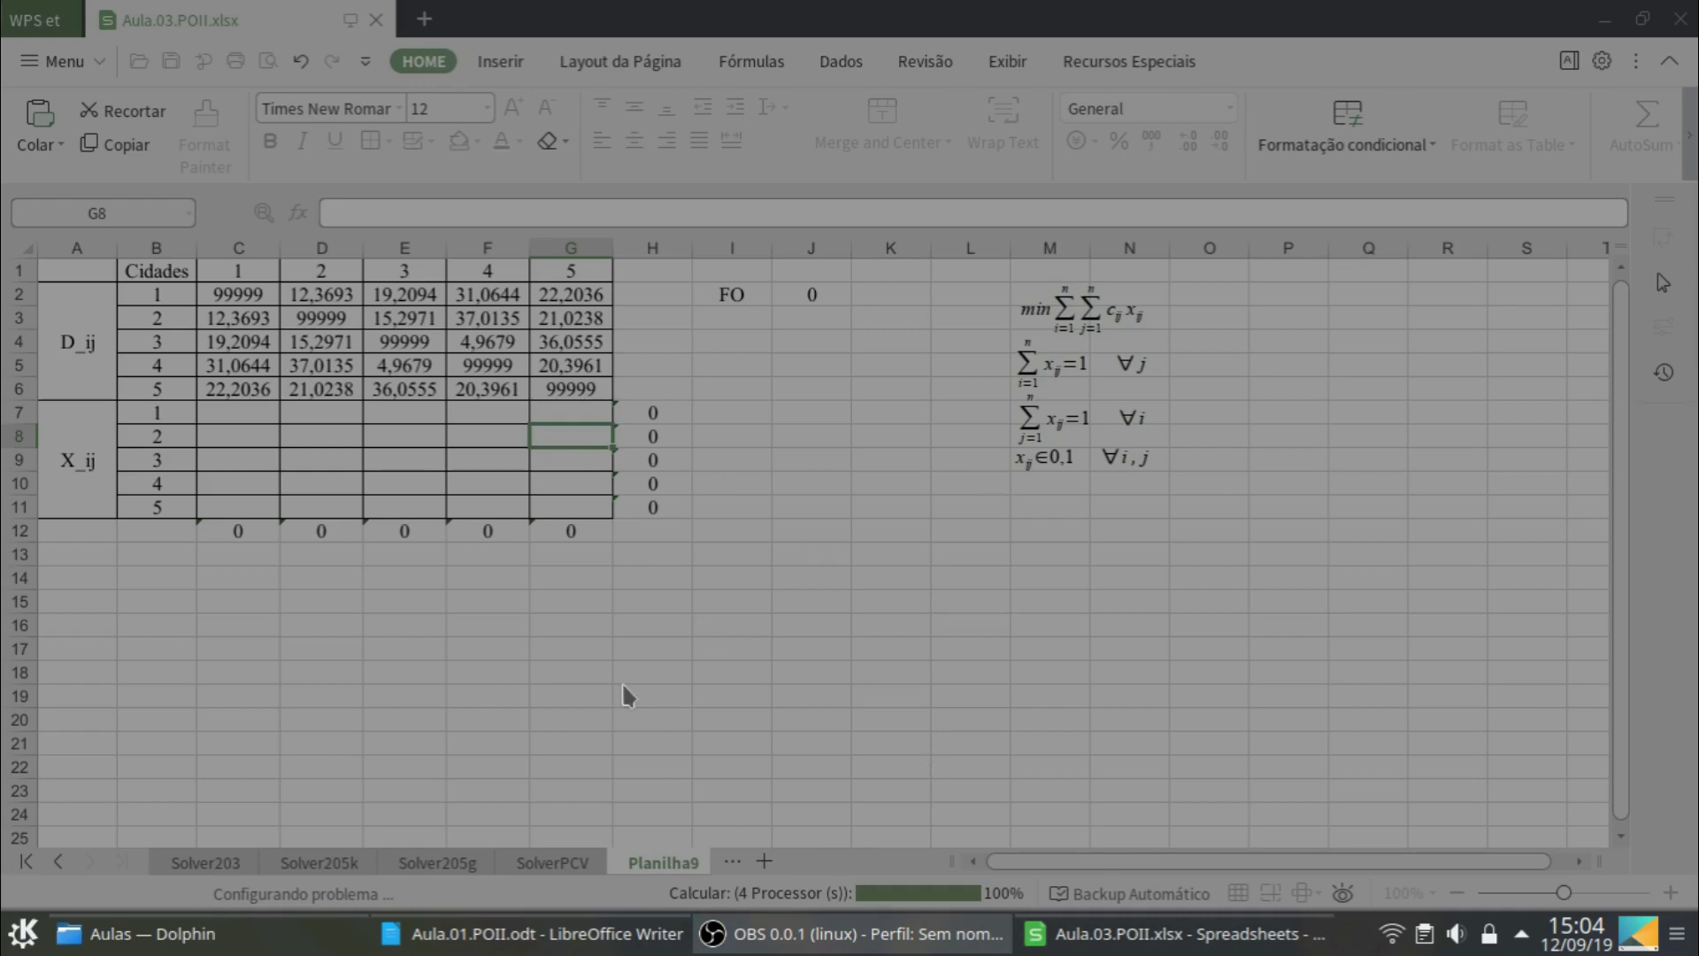
Open the KSysGuard system monitor to view the processor load while Solver runs
{"action": "left_click", "coordinate": [27, 936]}
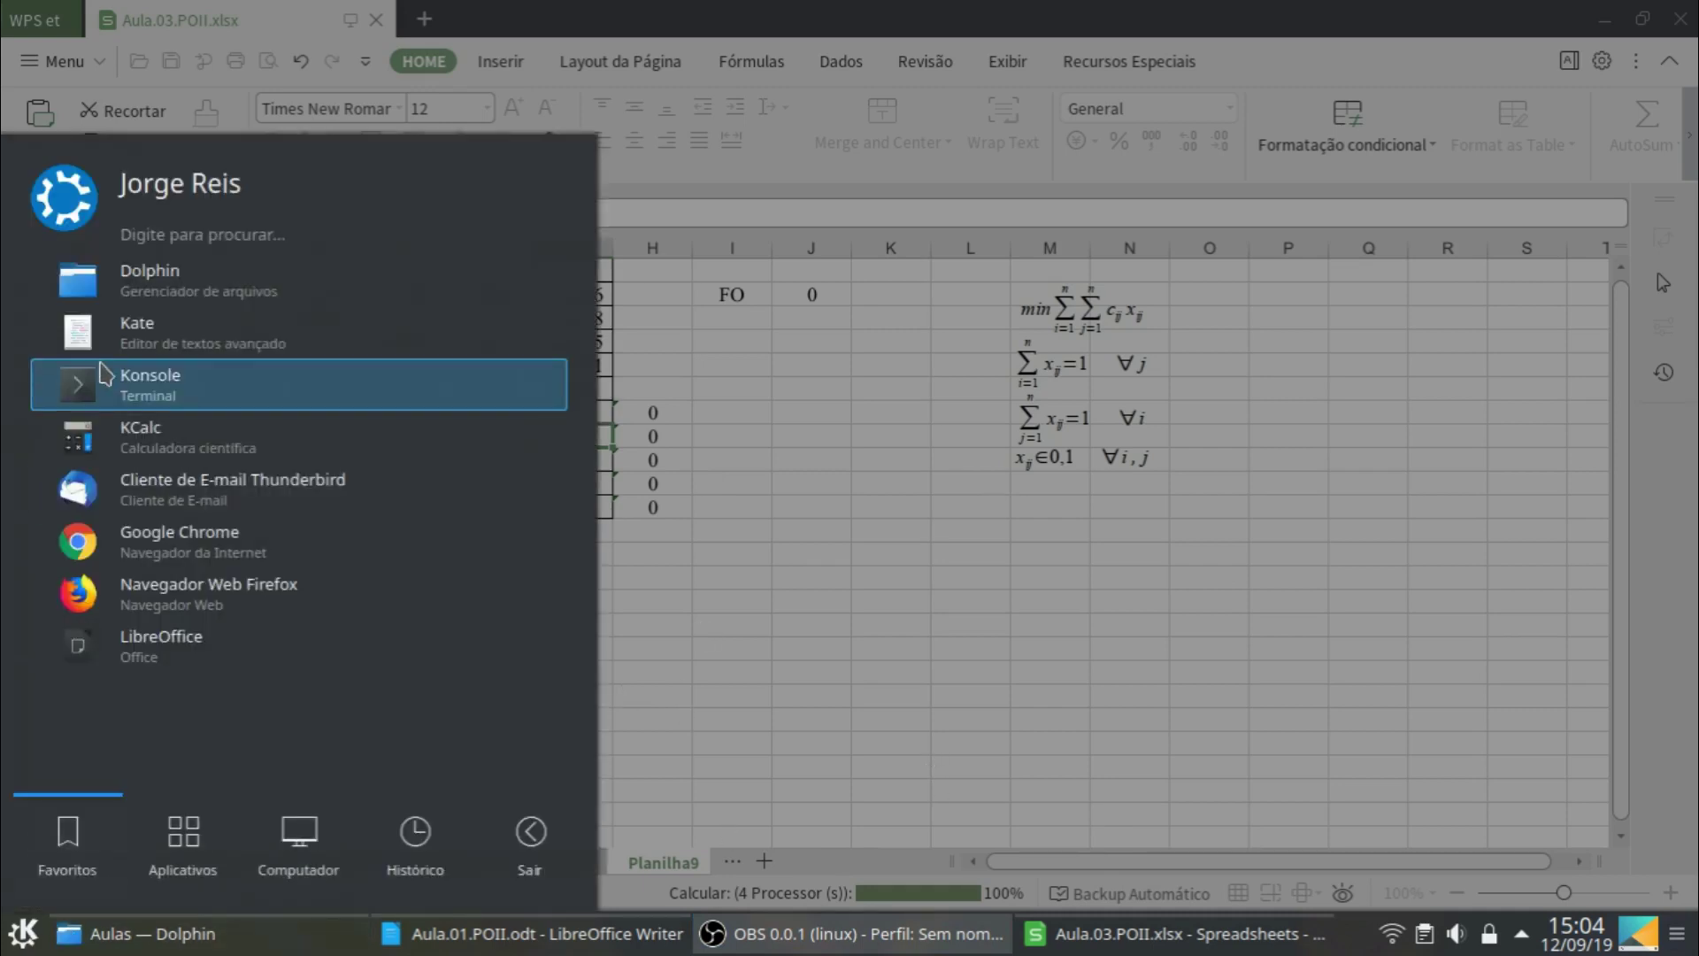
{"action": "type", "text": "sys"}
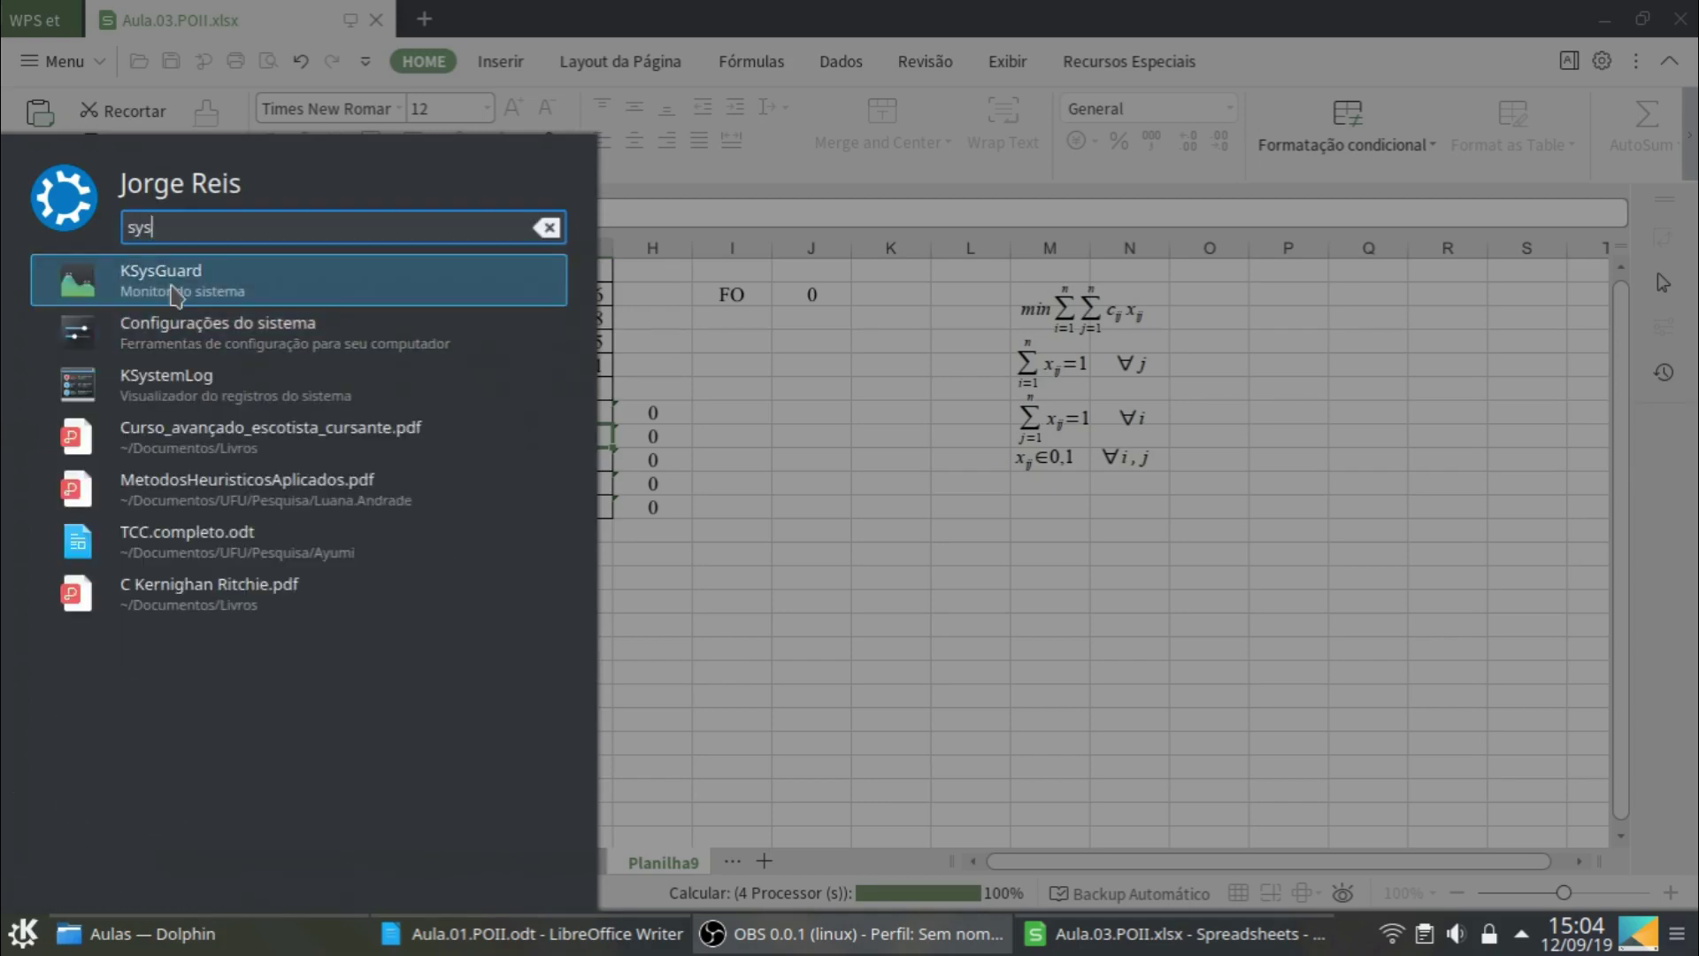
{"action": "left_click", "coordinate": [177, 295]}
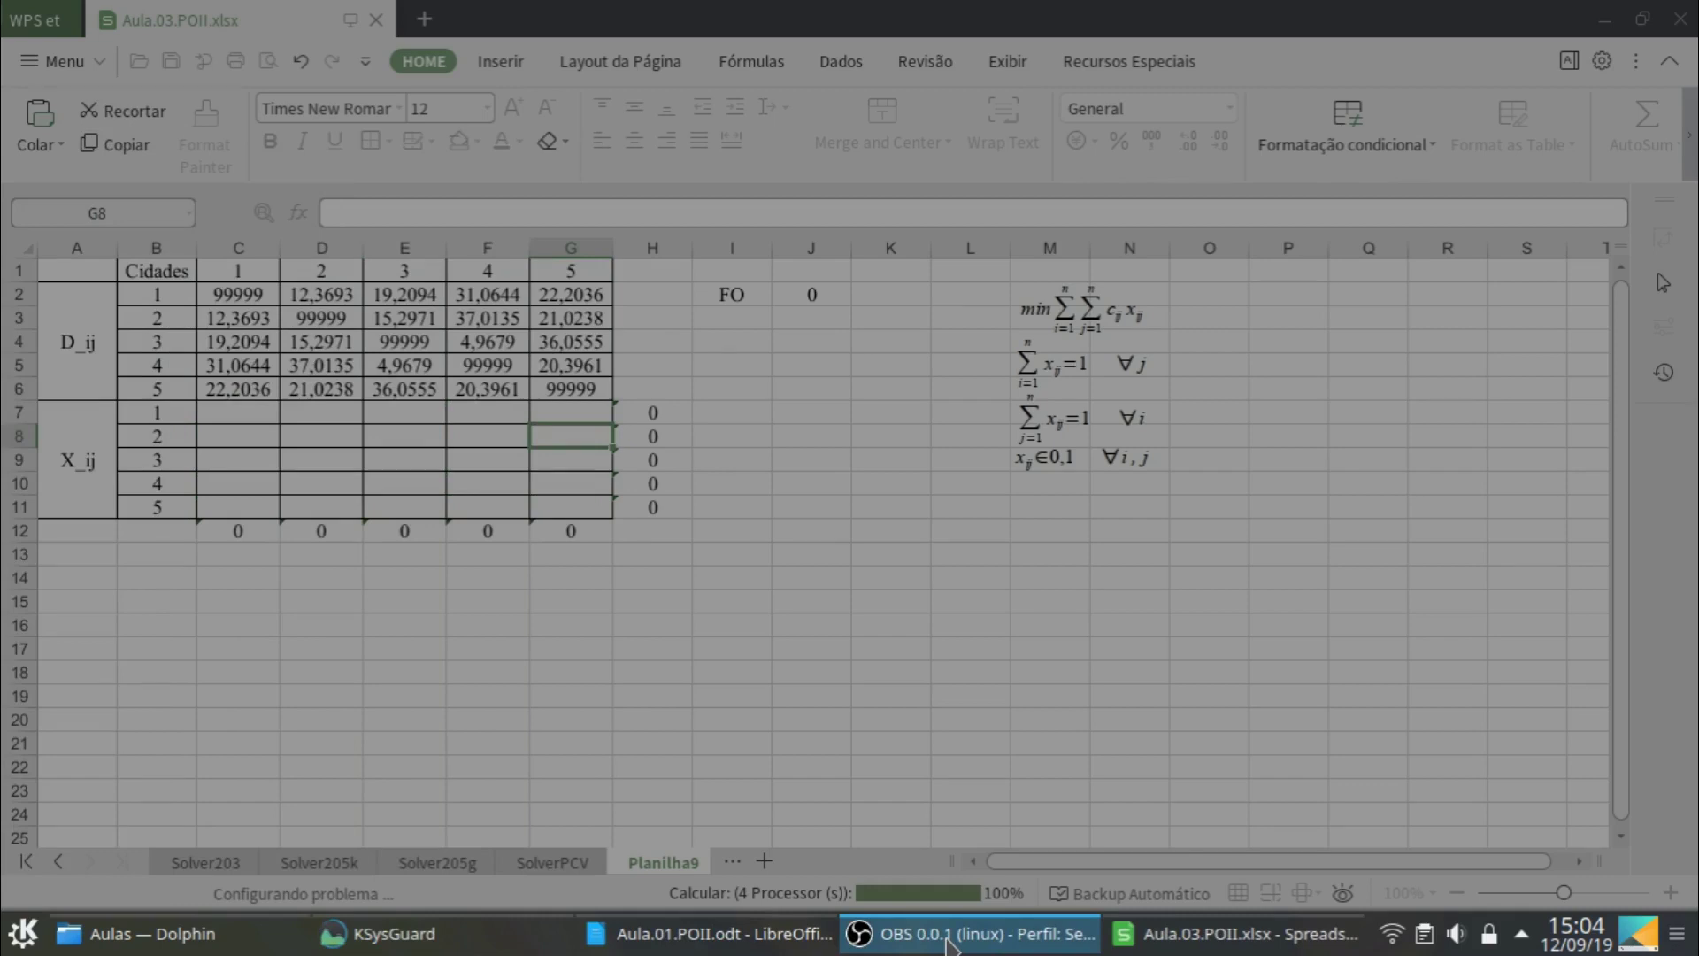
{"action": "left_click", "coordinate": [947, 943]}
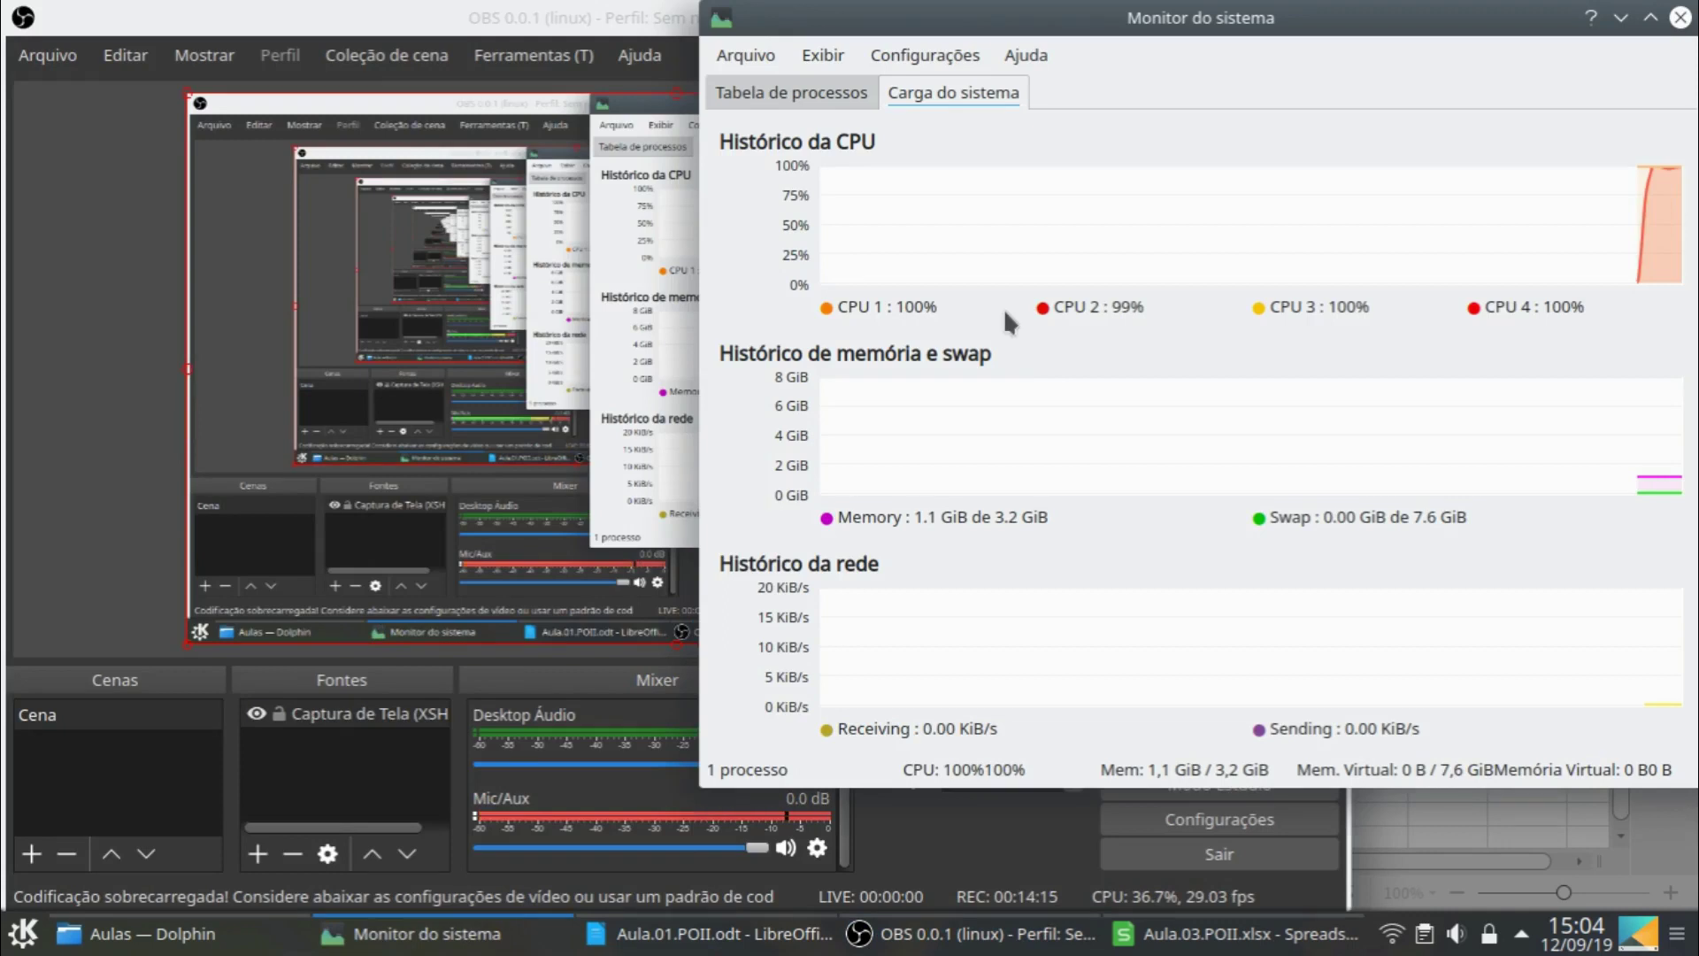
Sort the system monitor's processes by CPU usage, compare the et and obs loads, and close the monitor
{"action": "left_click", "coordinate": [835, 93]}
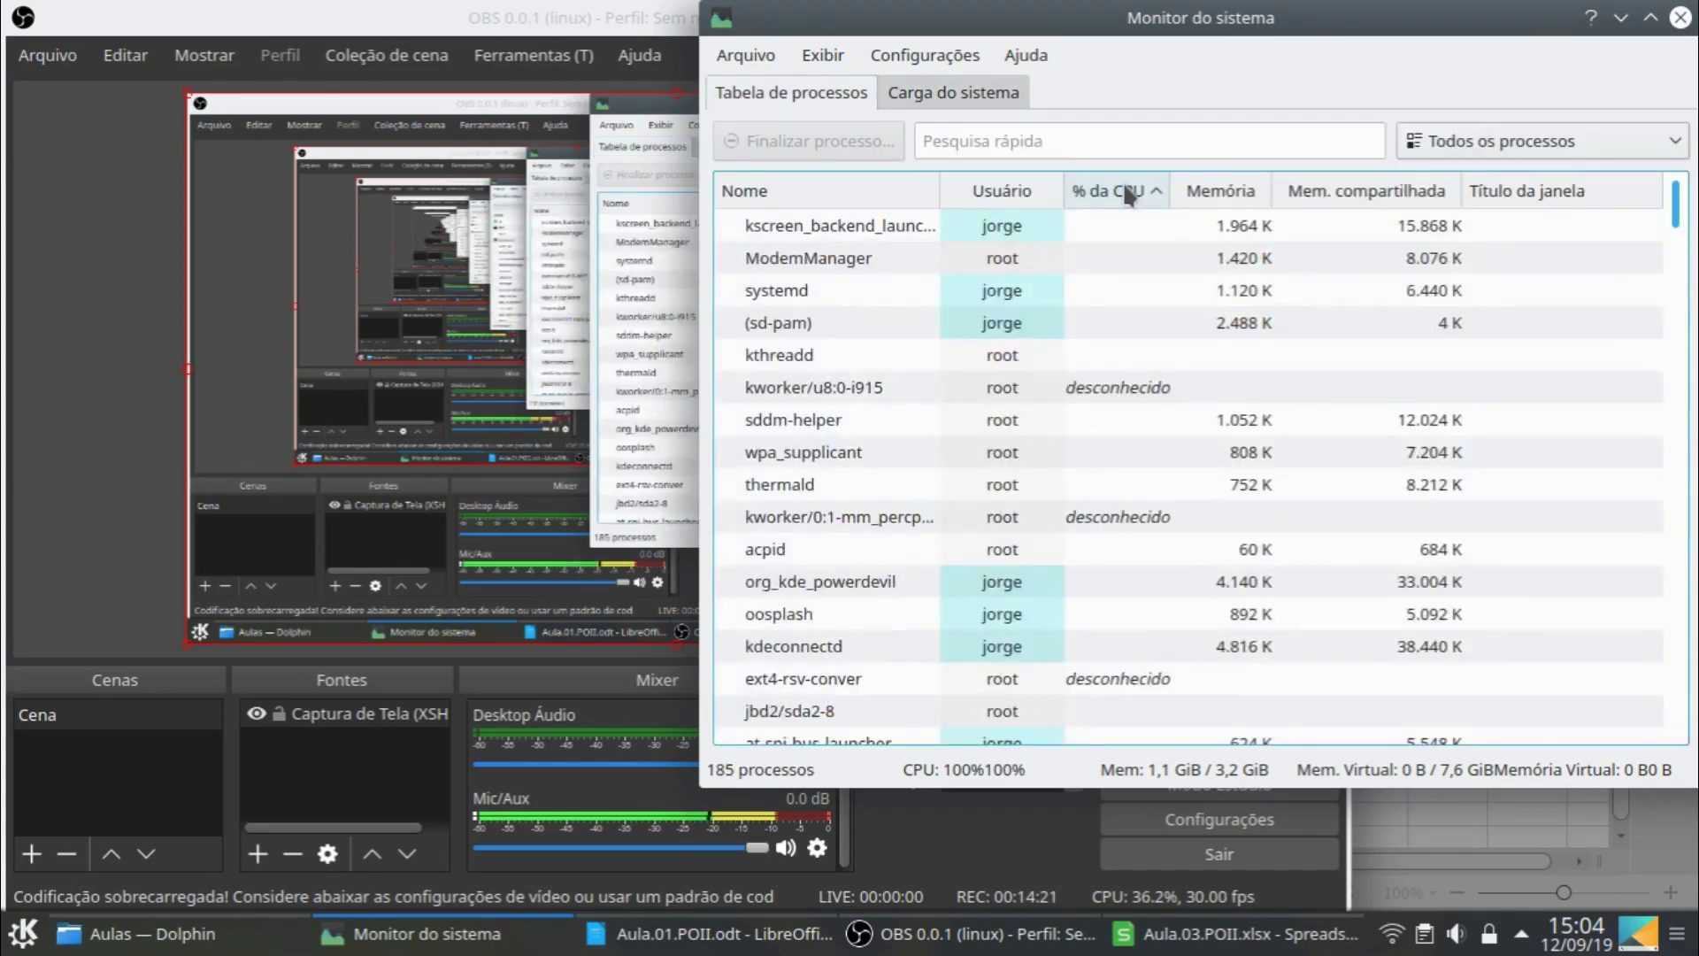
{"action": "left_click", "coordinate": [1127, 193]}
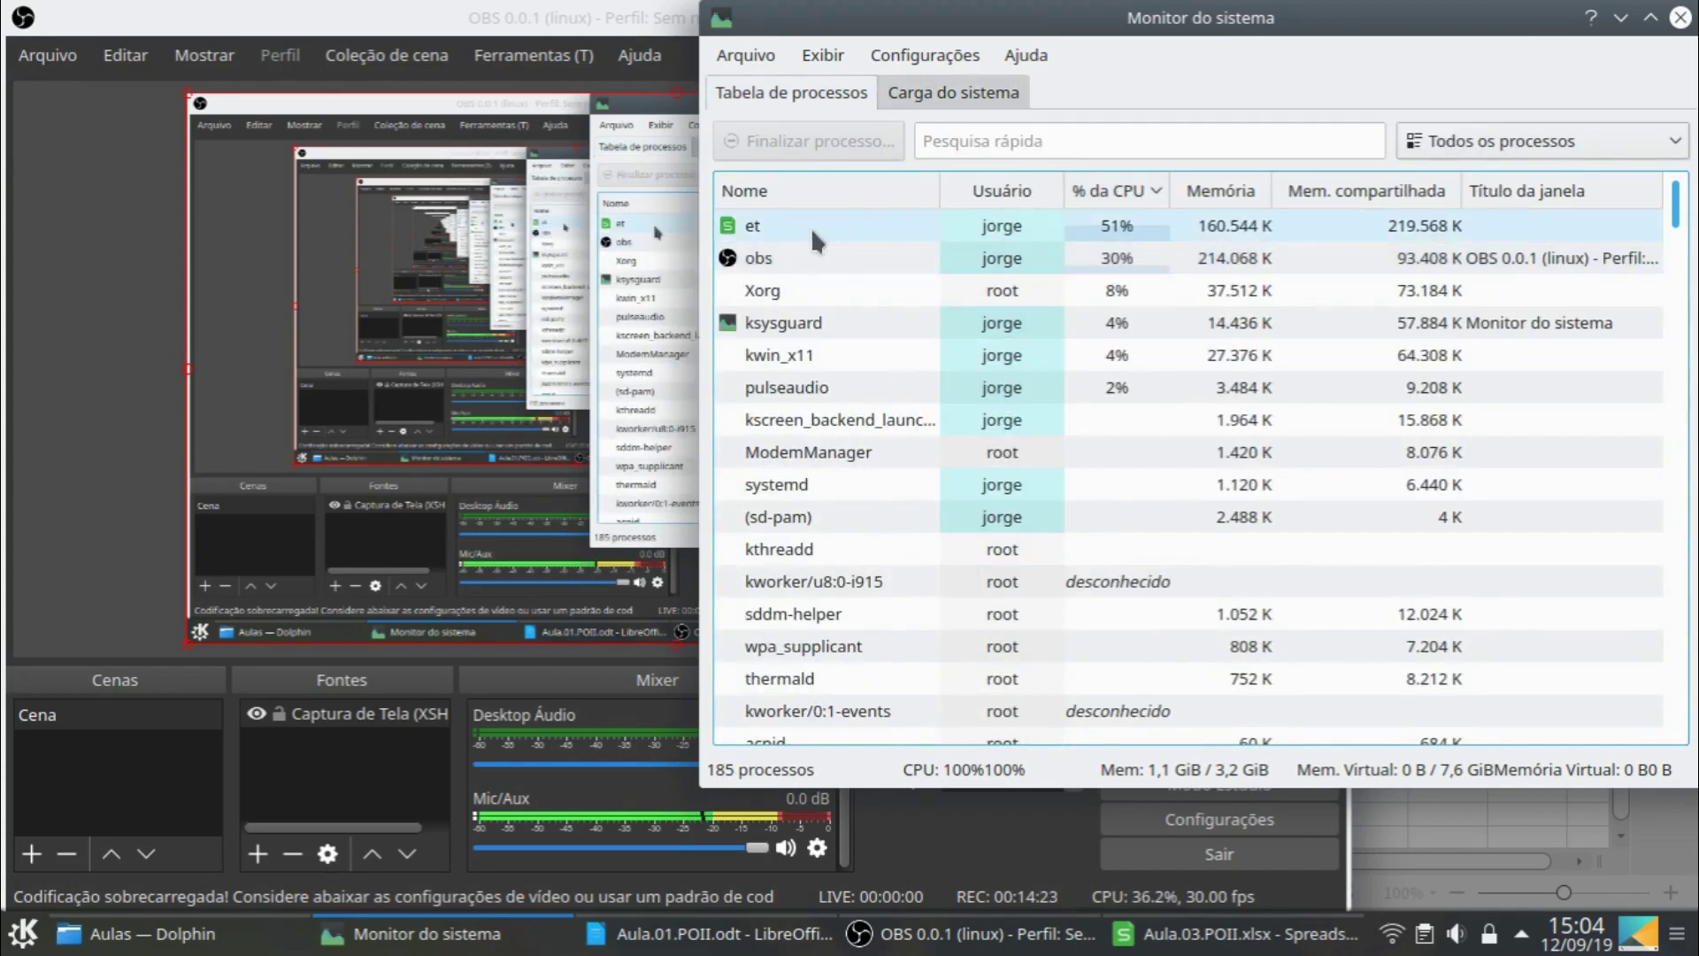
{"action": "mouse_move", "coordinate": [908, 254]}
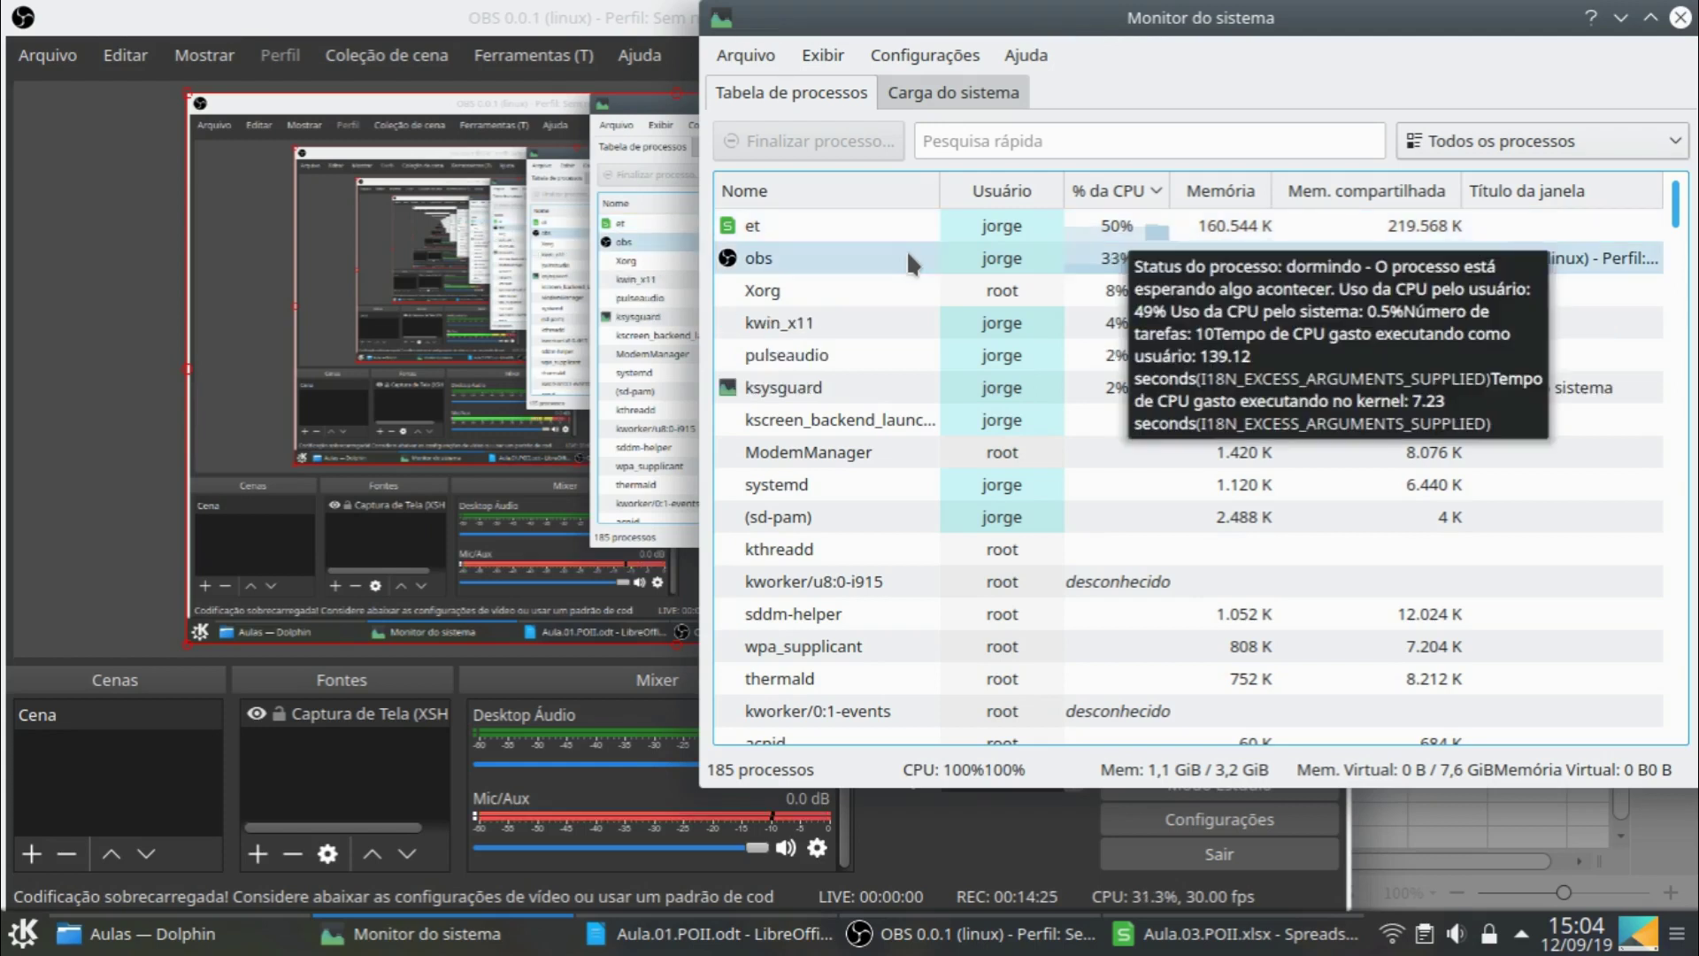
{"action": "mouse_move", "coordinate": [1225, 264]}
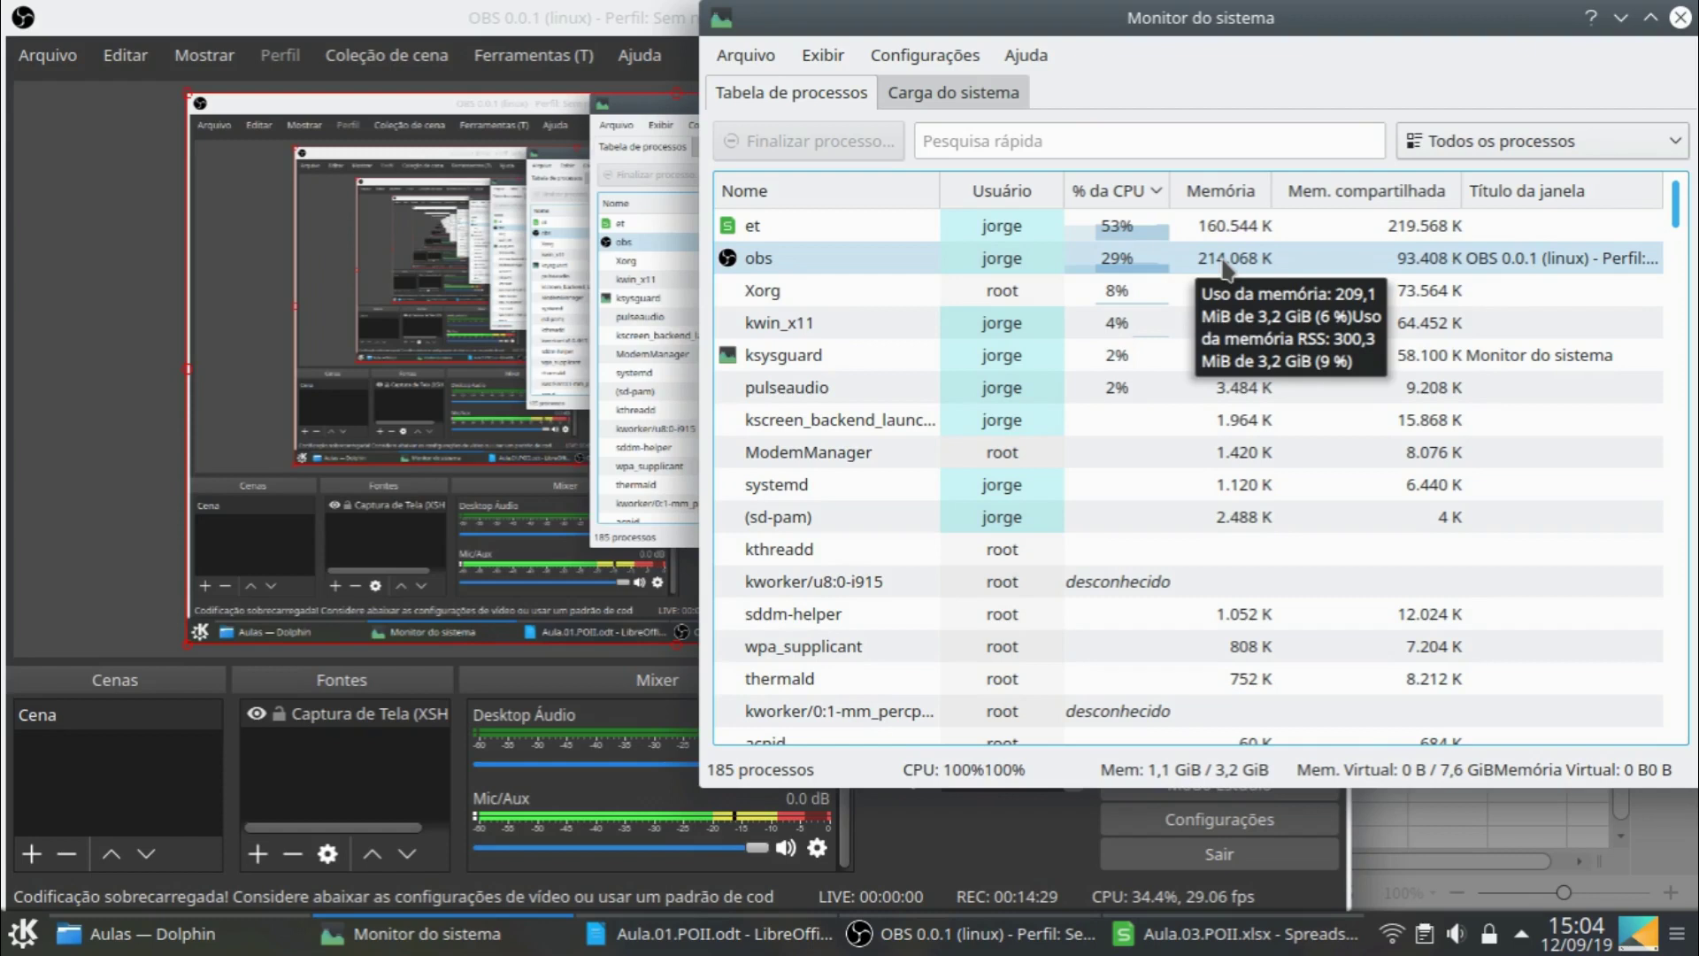
{"action": "mouse_move", "coordinate": [1166, 267]}
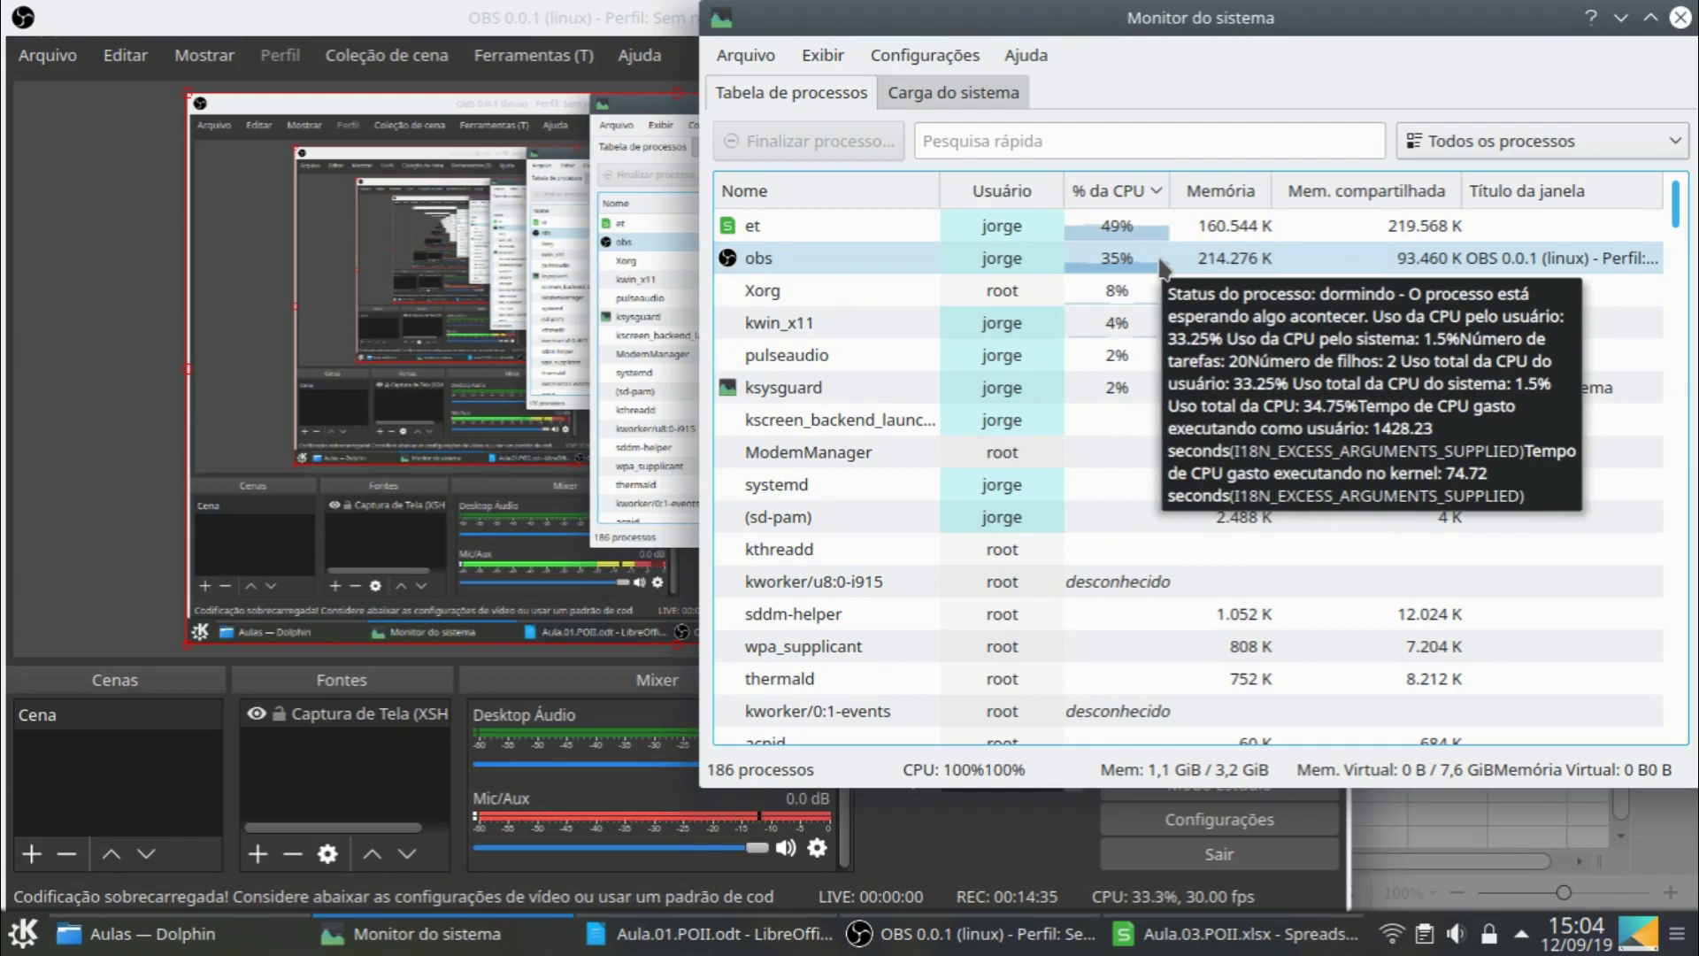
{"action": "left_click", "coordinate": [953, 93]}
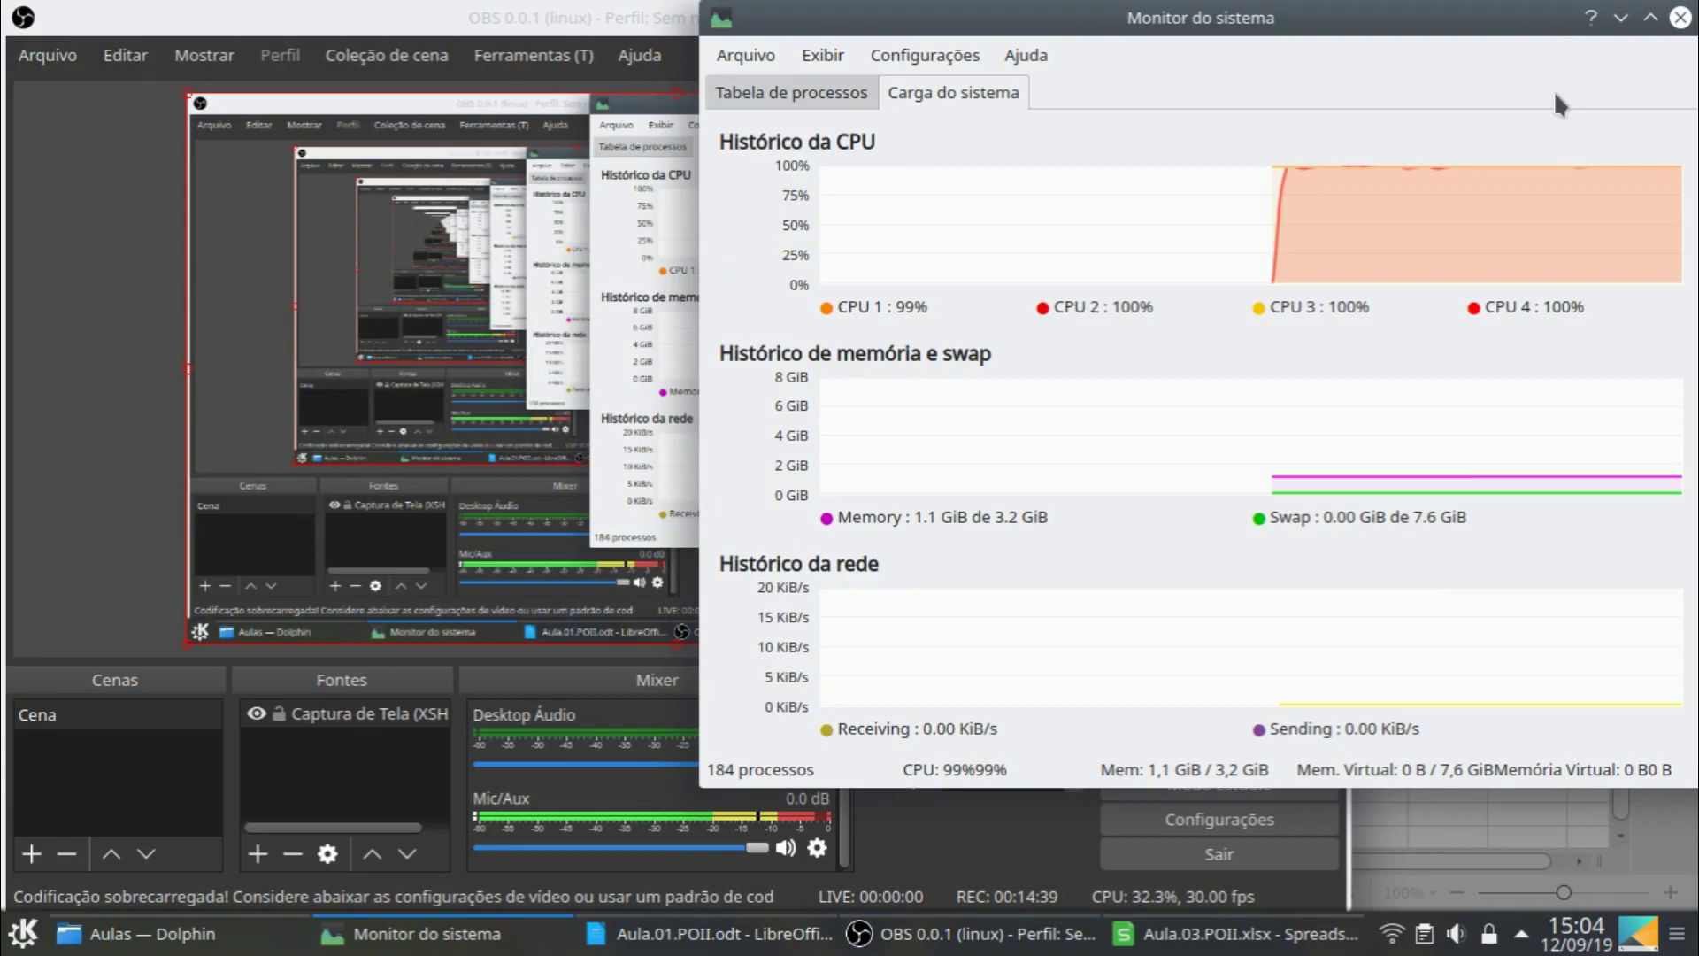
{"action": "left_click", "coordinate": [1680, 18]}
{"action": "left_click", "coordinate": [1269, 18]}
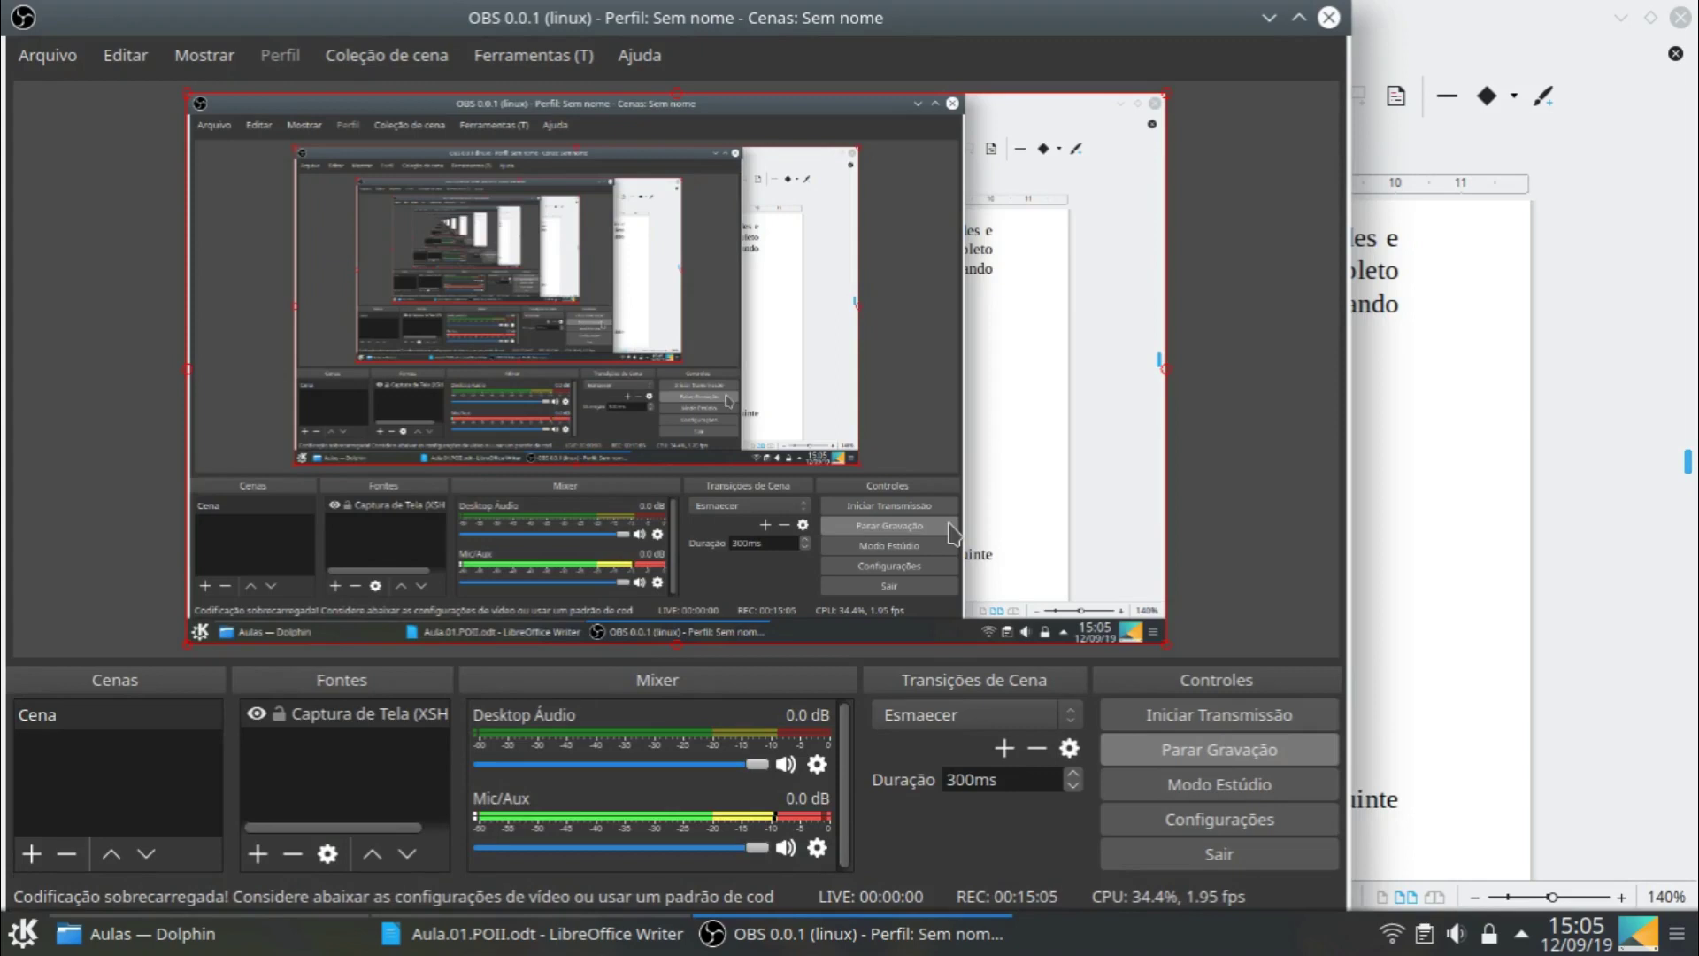
Keep the Solver solution with a Resposta report and review that report before returning to Planilha9
{"action": "left_click", "coordinate": [1218, 749]}
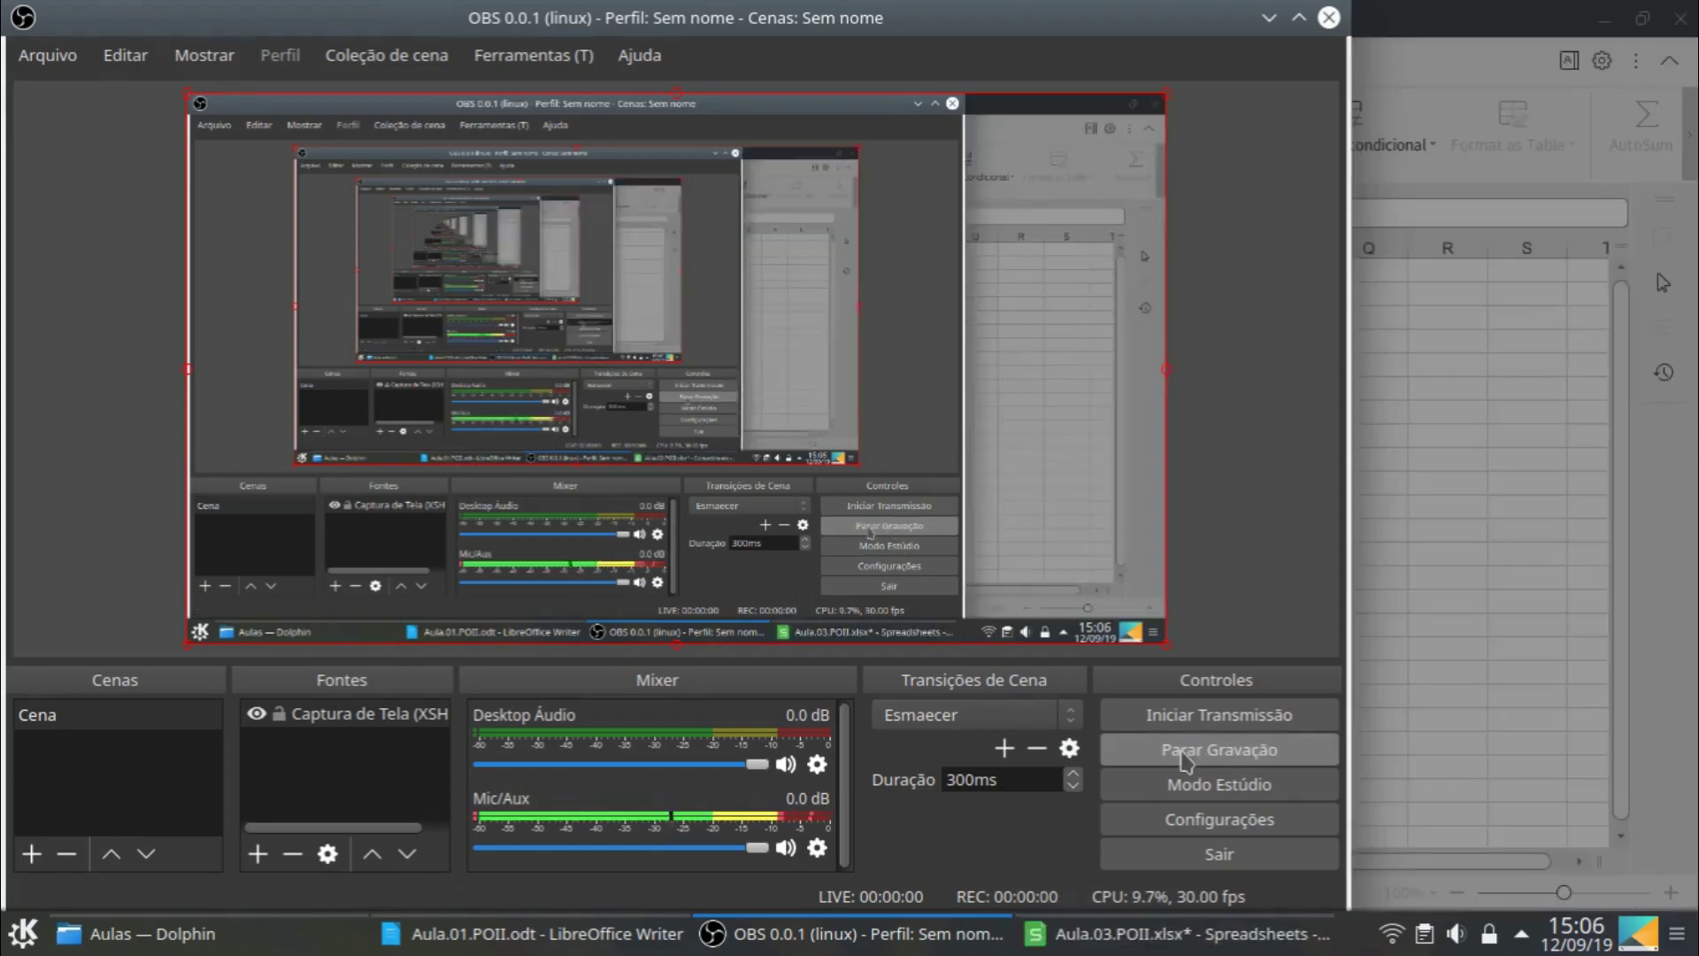
{"action": "left_click", "coordinate": [1447, 39]}
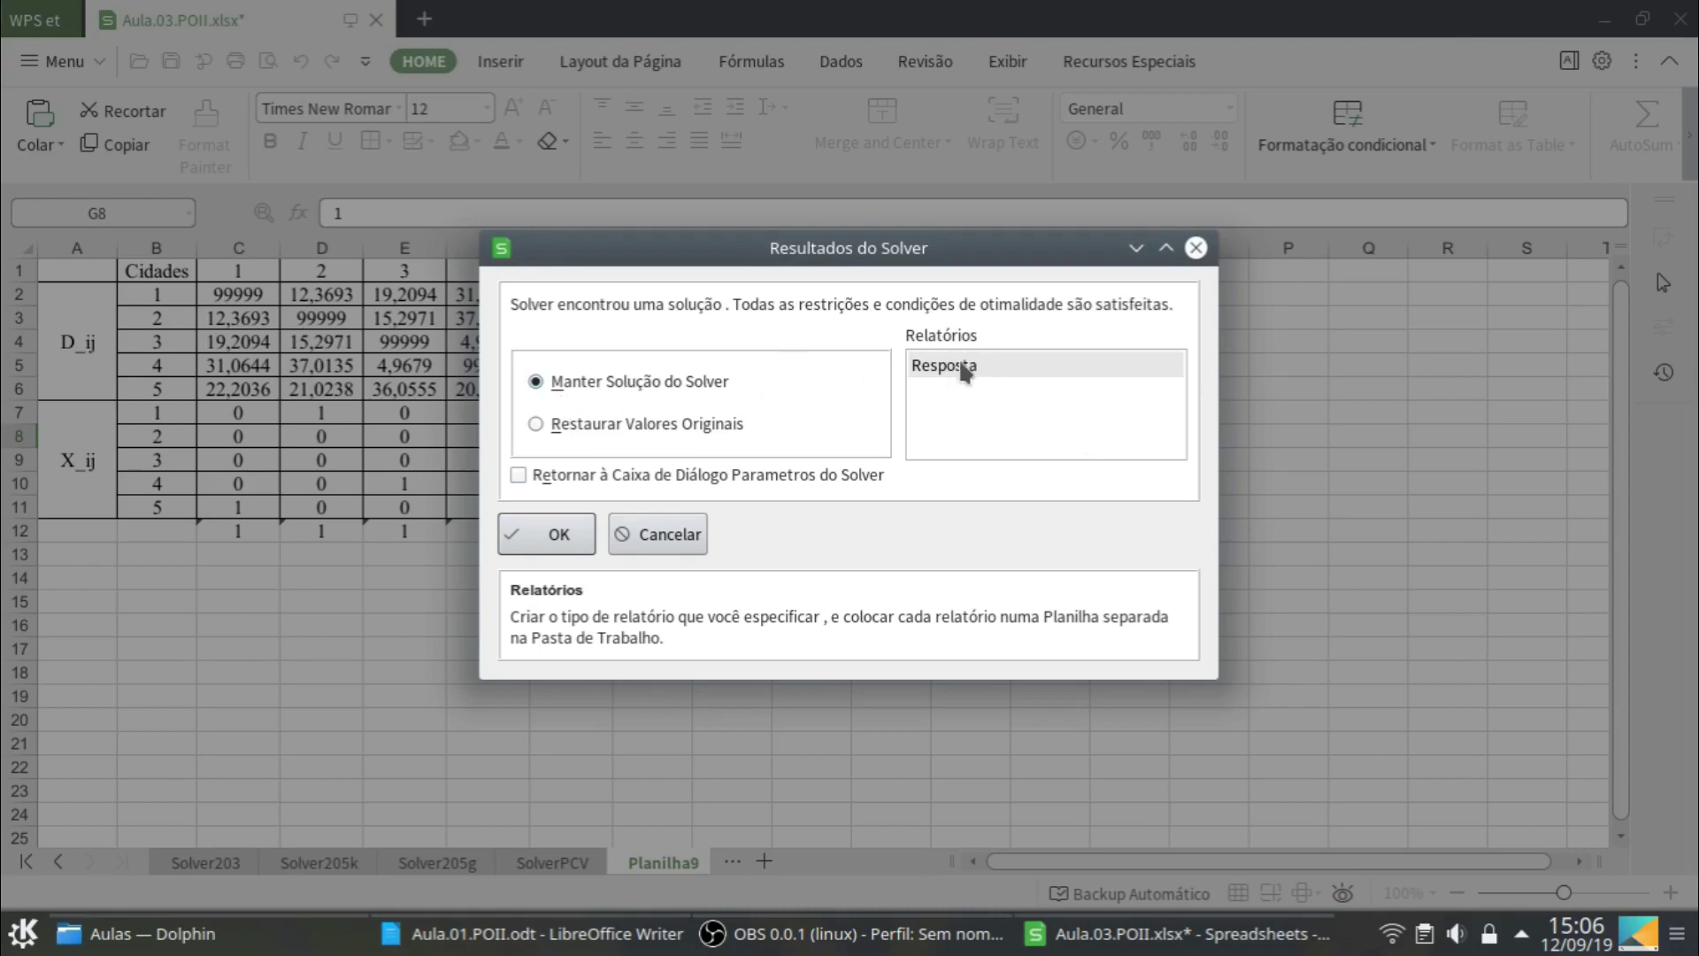
{"action": "left_click", "coordinate": [558, 535]}
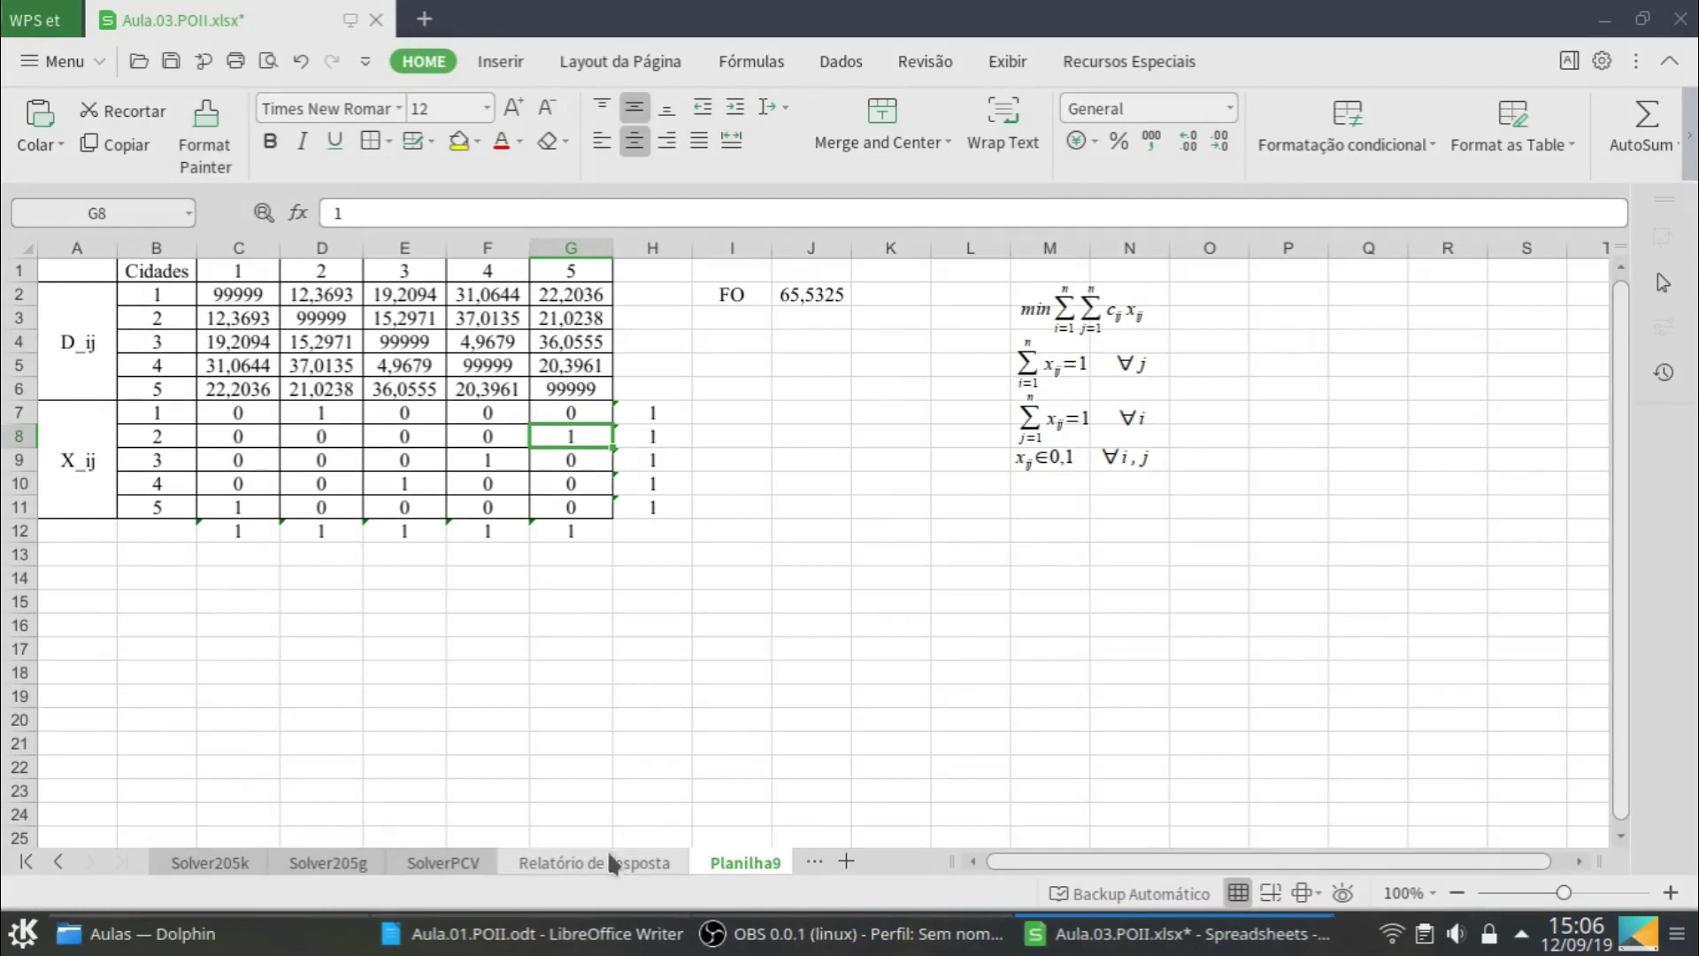
{"action": "left_click", "coordinate": [605, 861]}
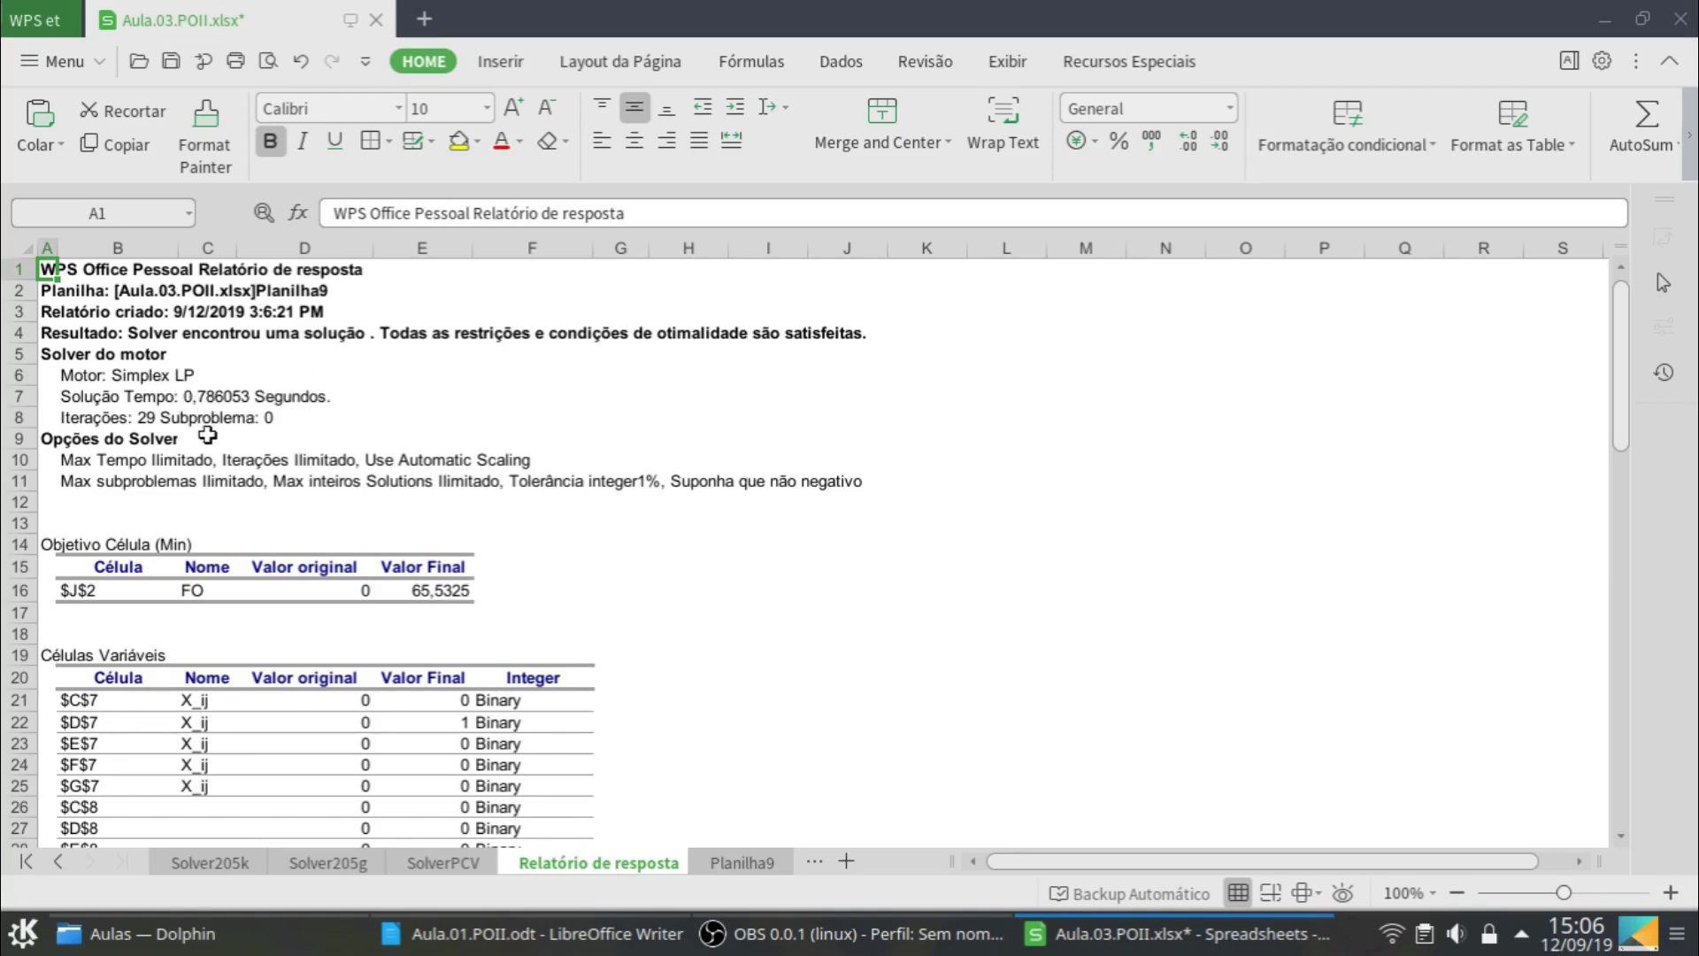
{"action": "left_click", "coordinate": [748, 862]}
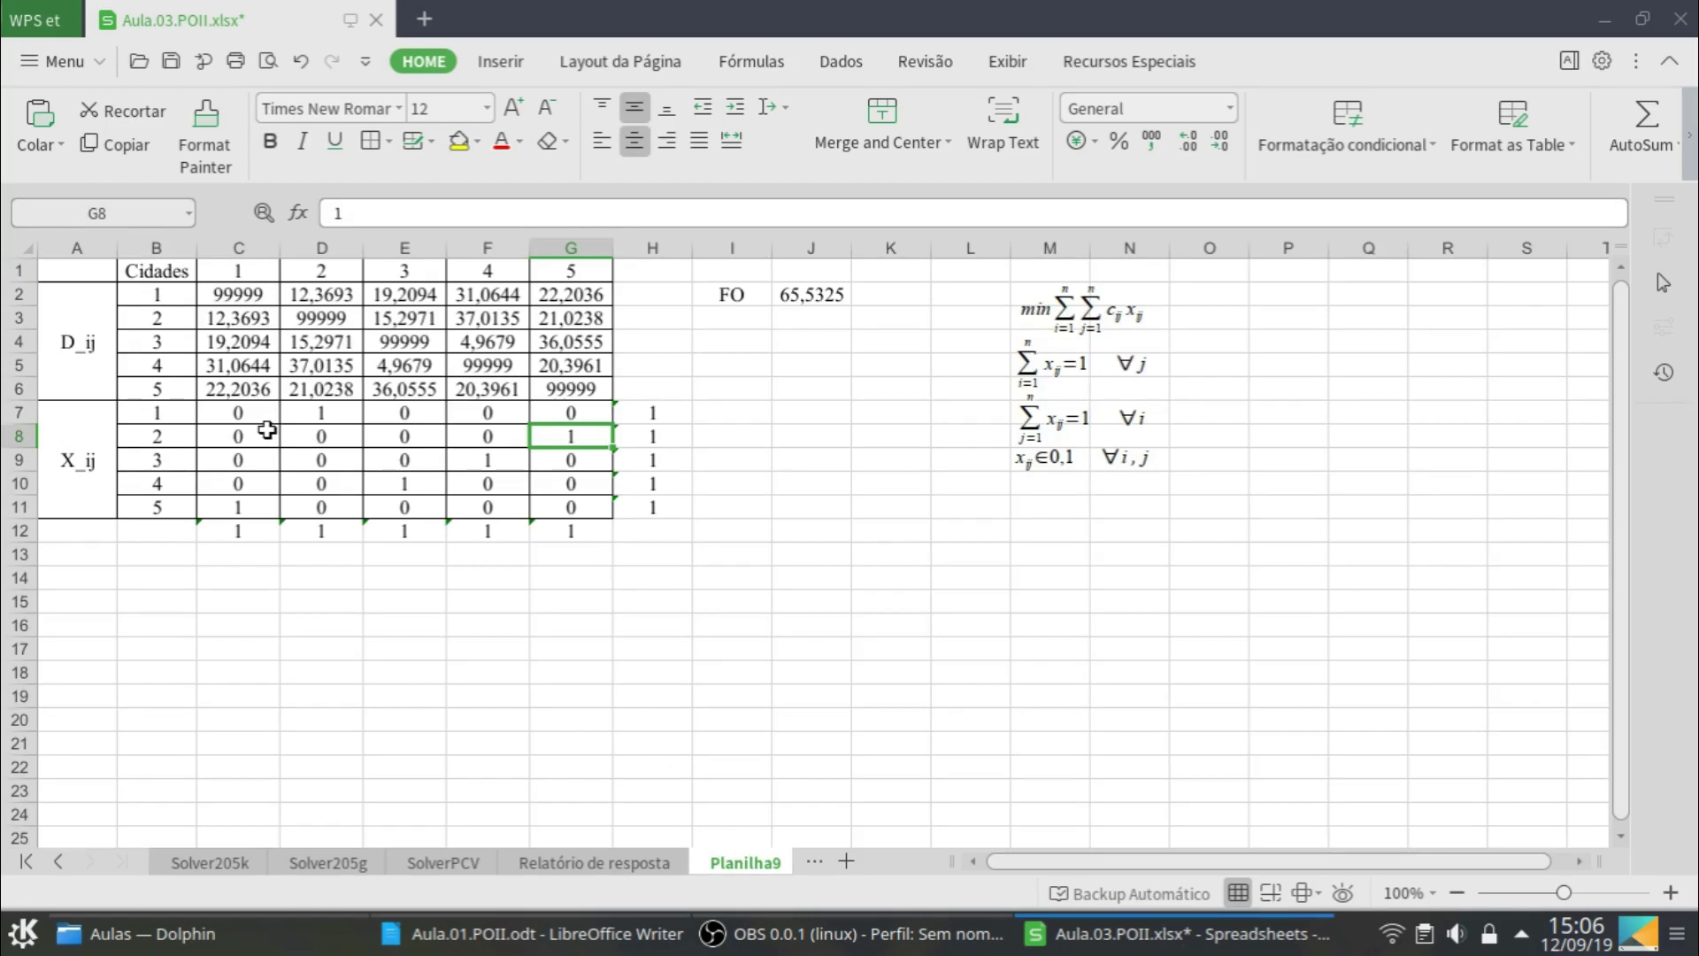
Check the definition of x_ij in the Writer document Aula.01.POII.odt and return to the spreadsheet
{"action": "left_click", "coordinate": [619, 933]}
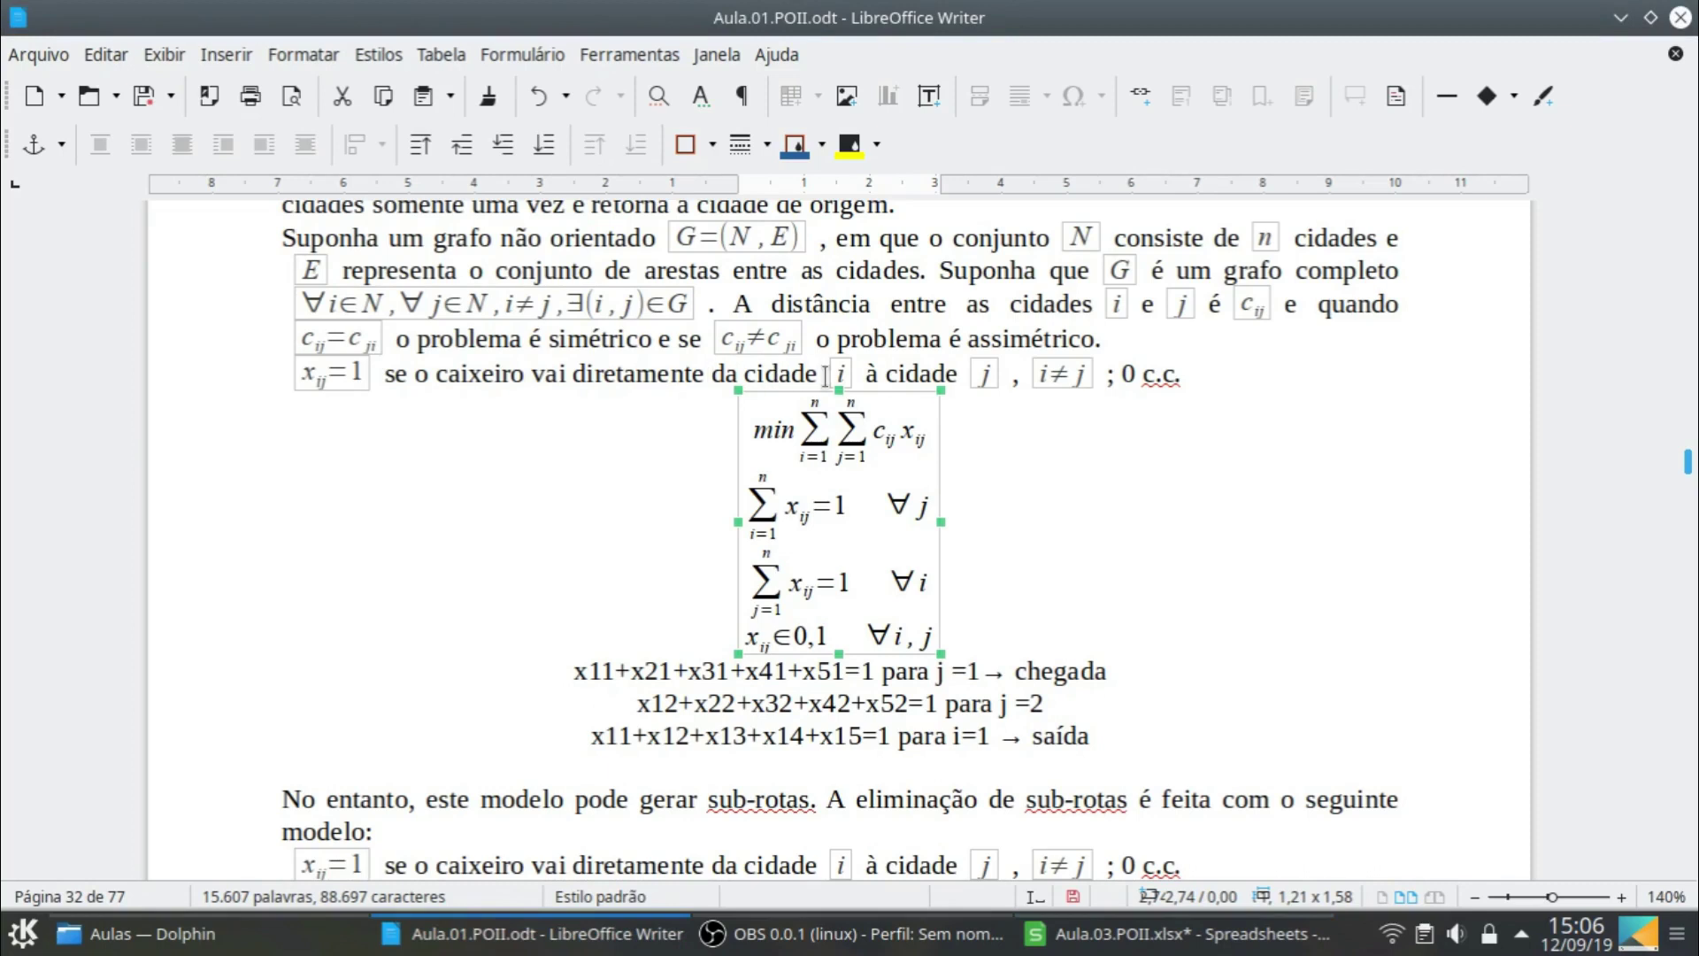
{"action": "left_click", "coordinate": [898, 940]}
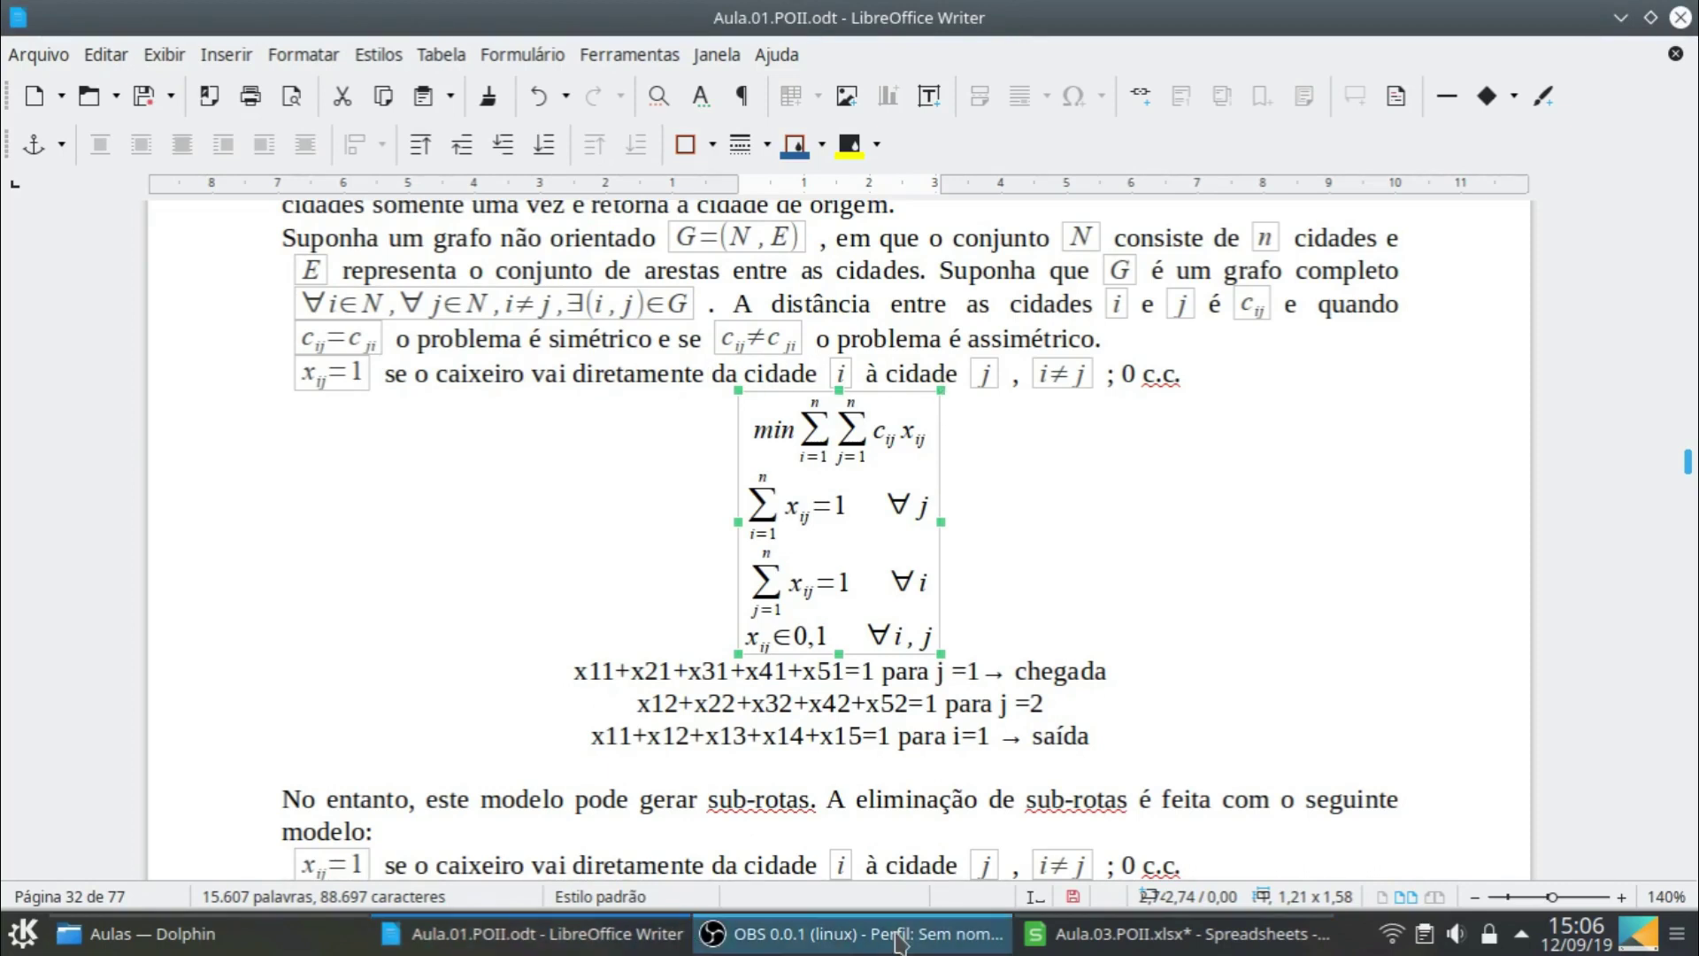
{"action": "left_click", "coordinate": [1093, 937]}
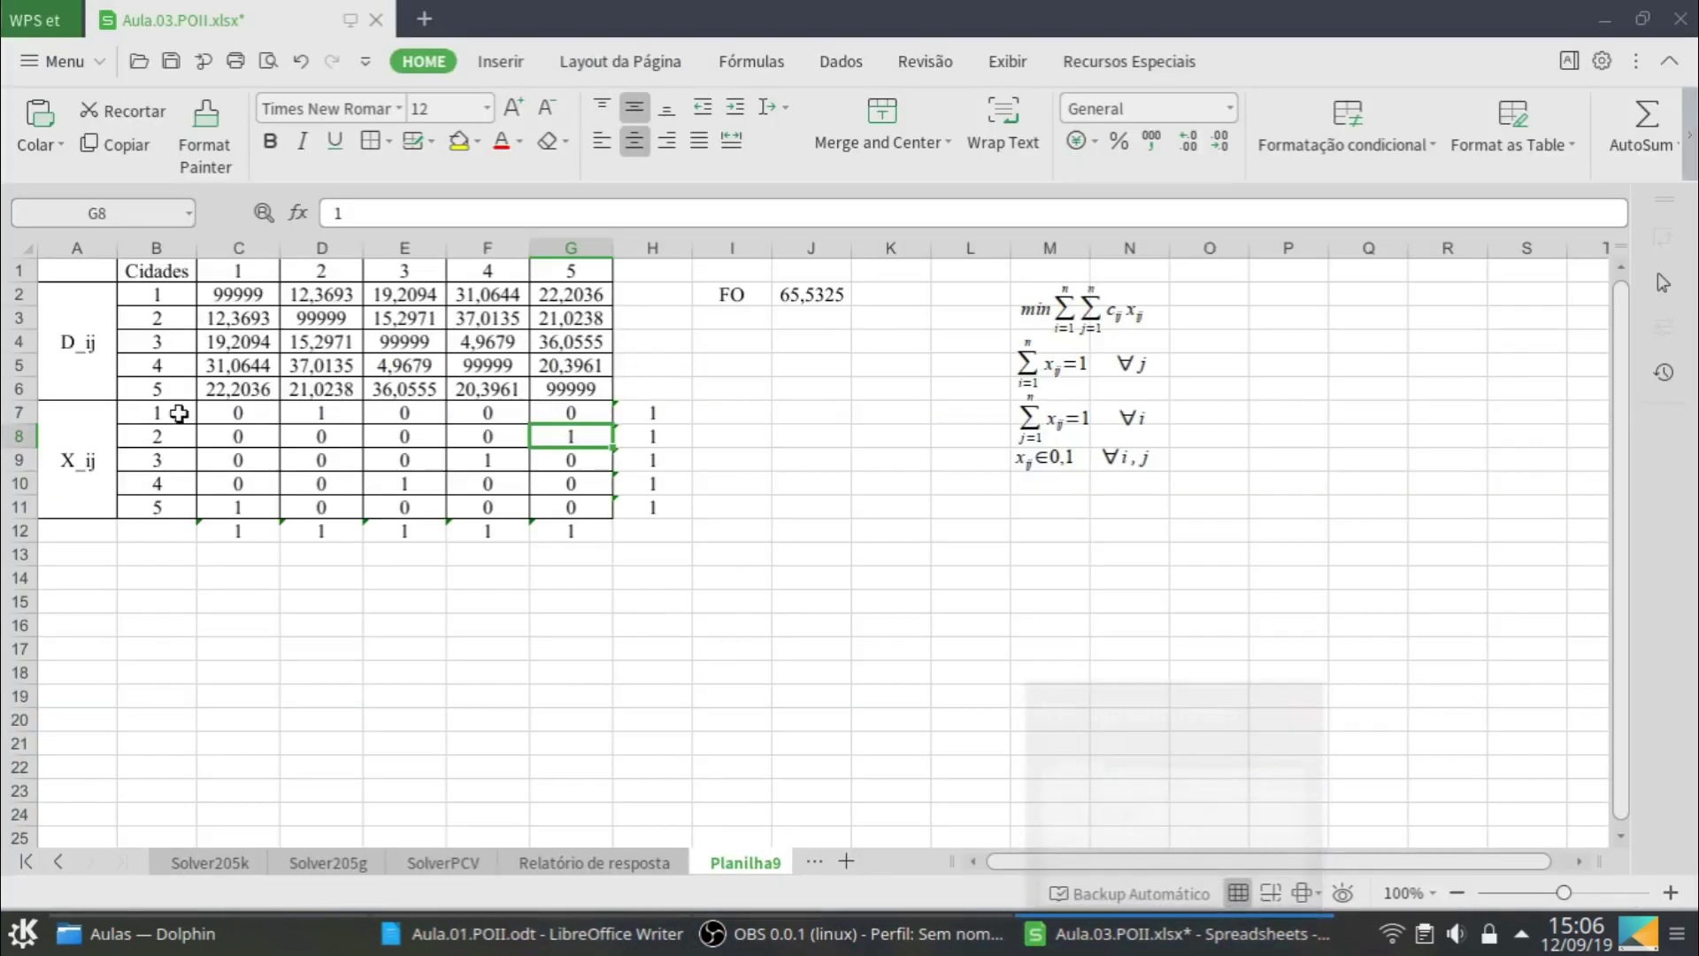
Trace the route starting at city 1 through the selected arcs in the X_ij matrix
{"action": "left_click", "coordinate": [173, 413]}
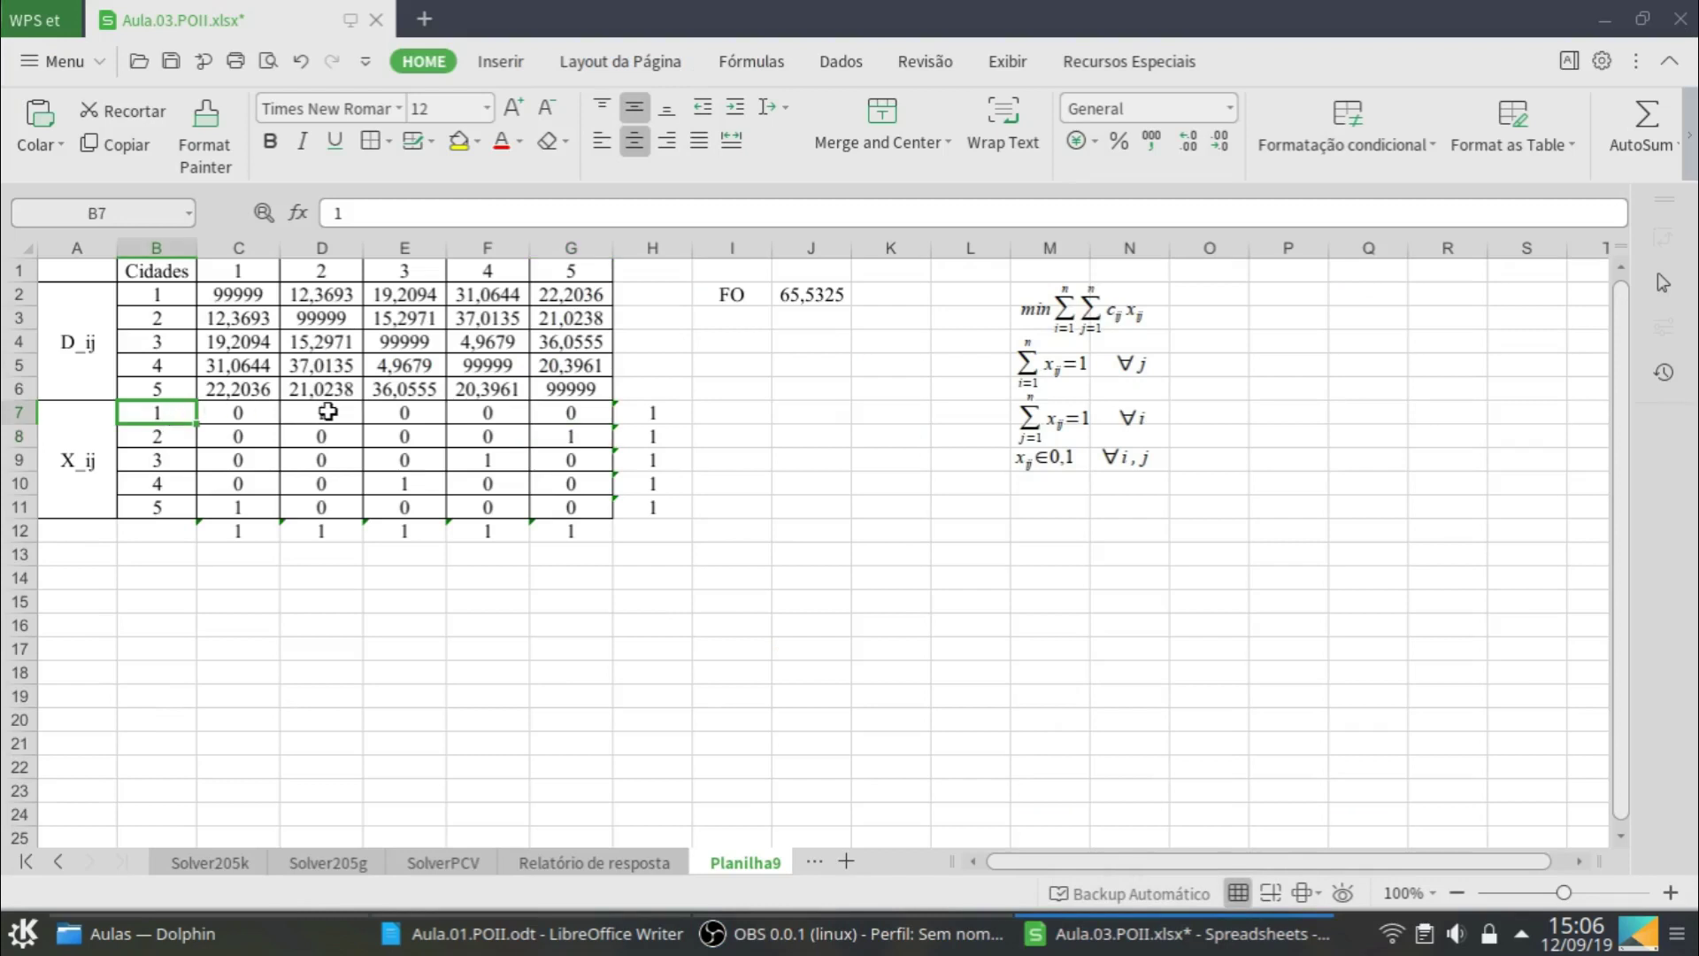
{"action": "left_click", "coordinate": [327, 411]}
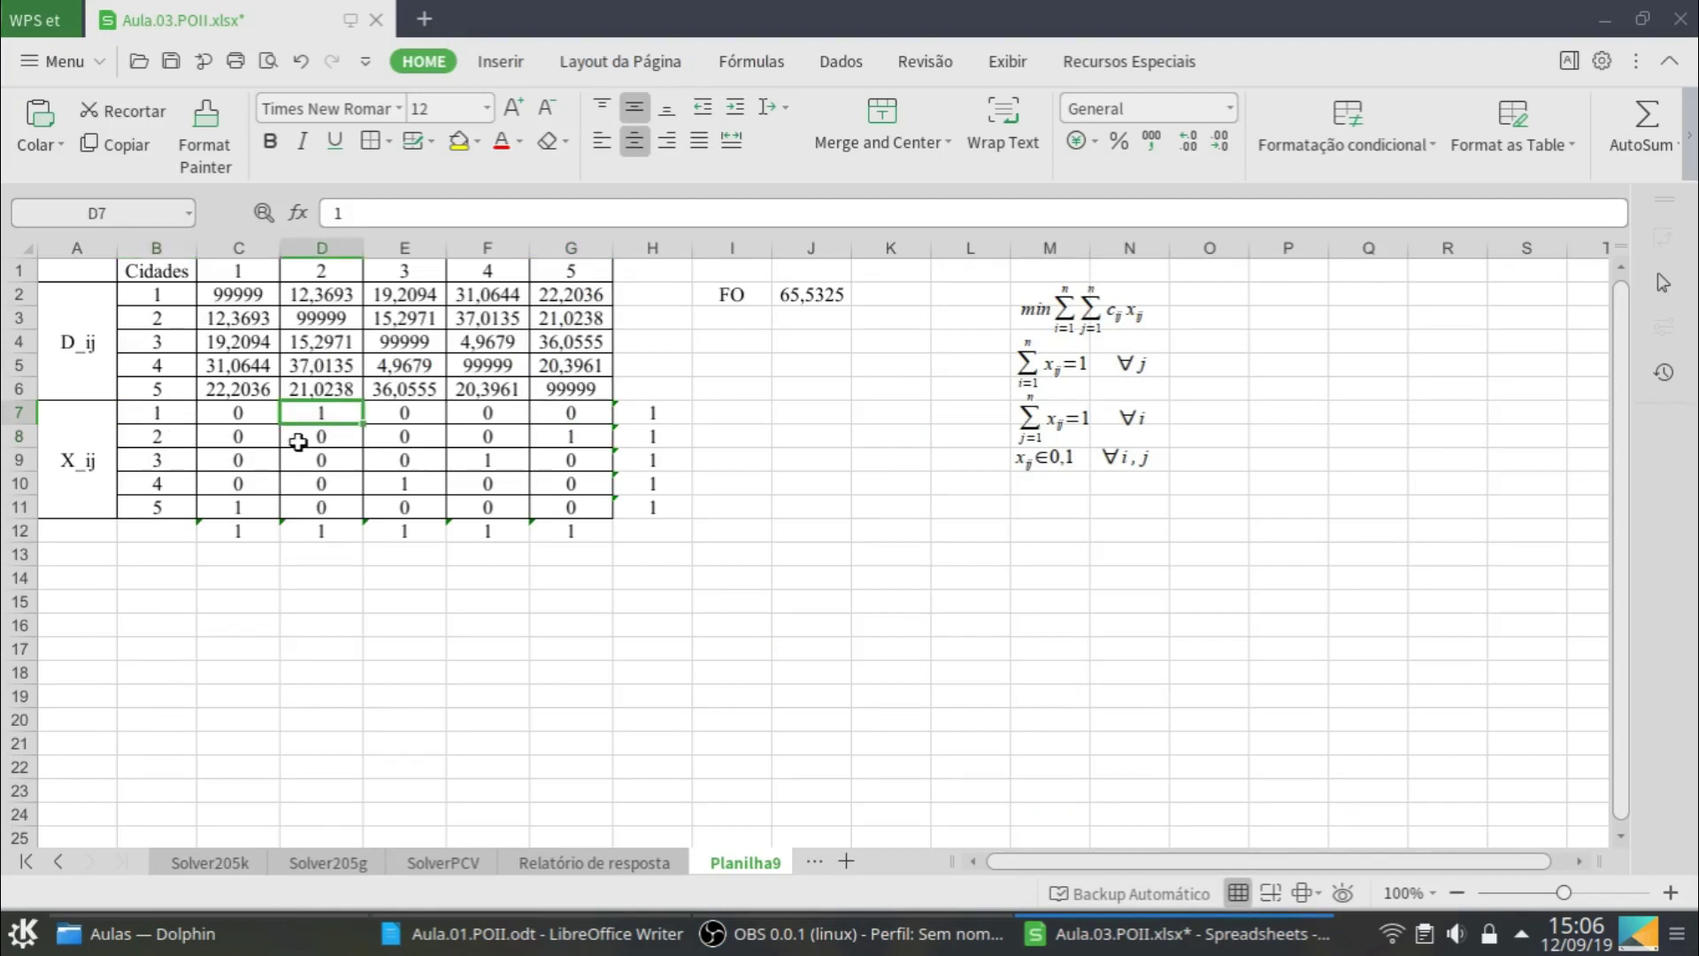
{"action": "left_click", "coordinate": [553, 445]}
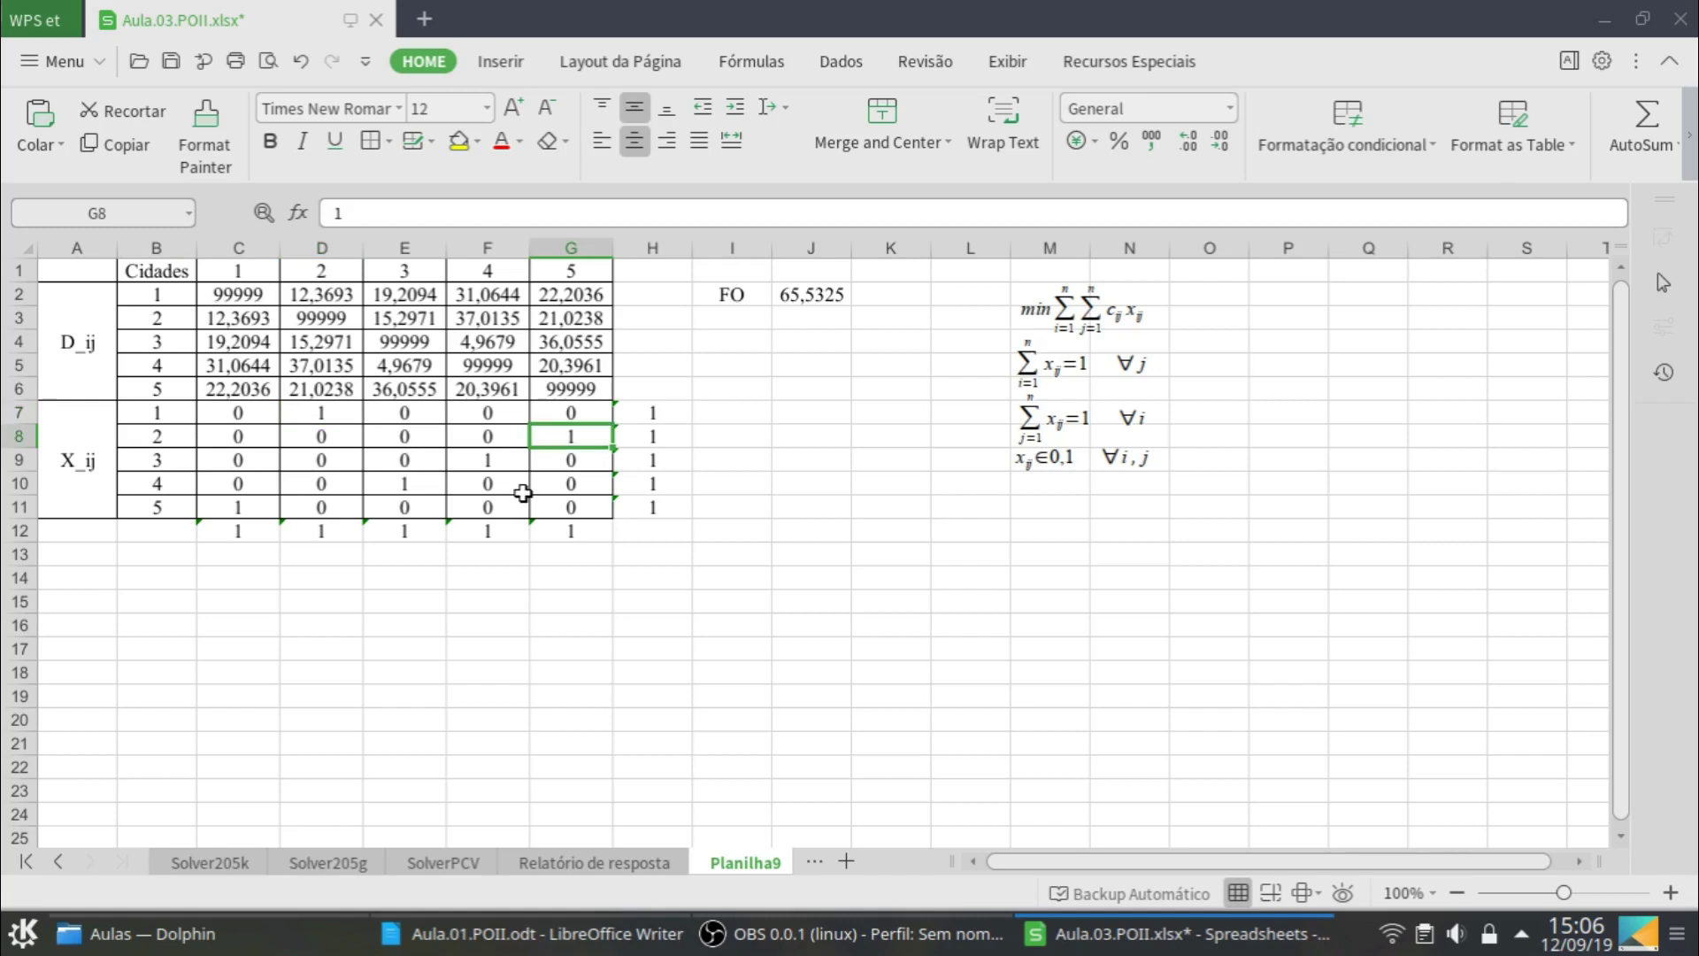
{"action": "left_click", "coordinate": [226, 512]}
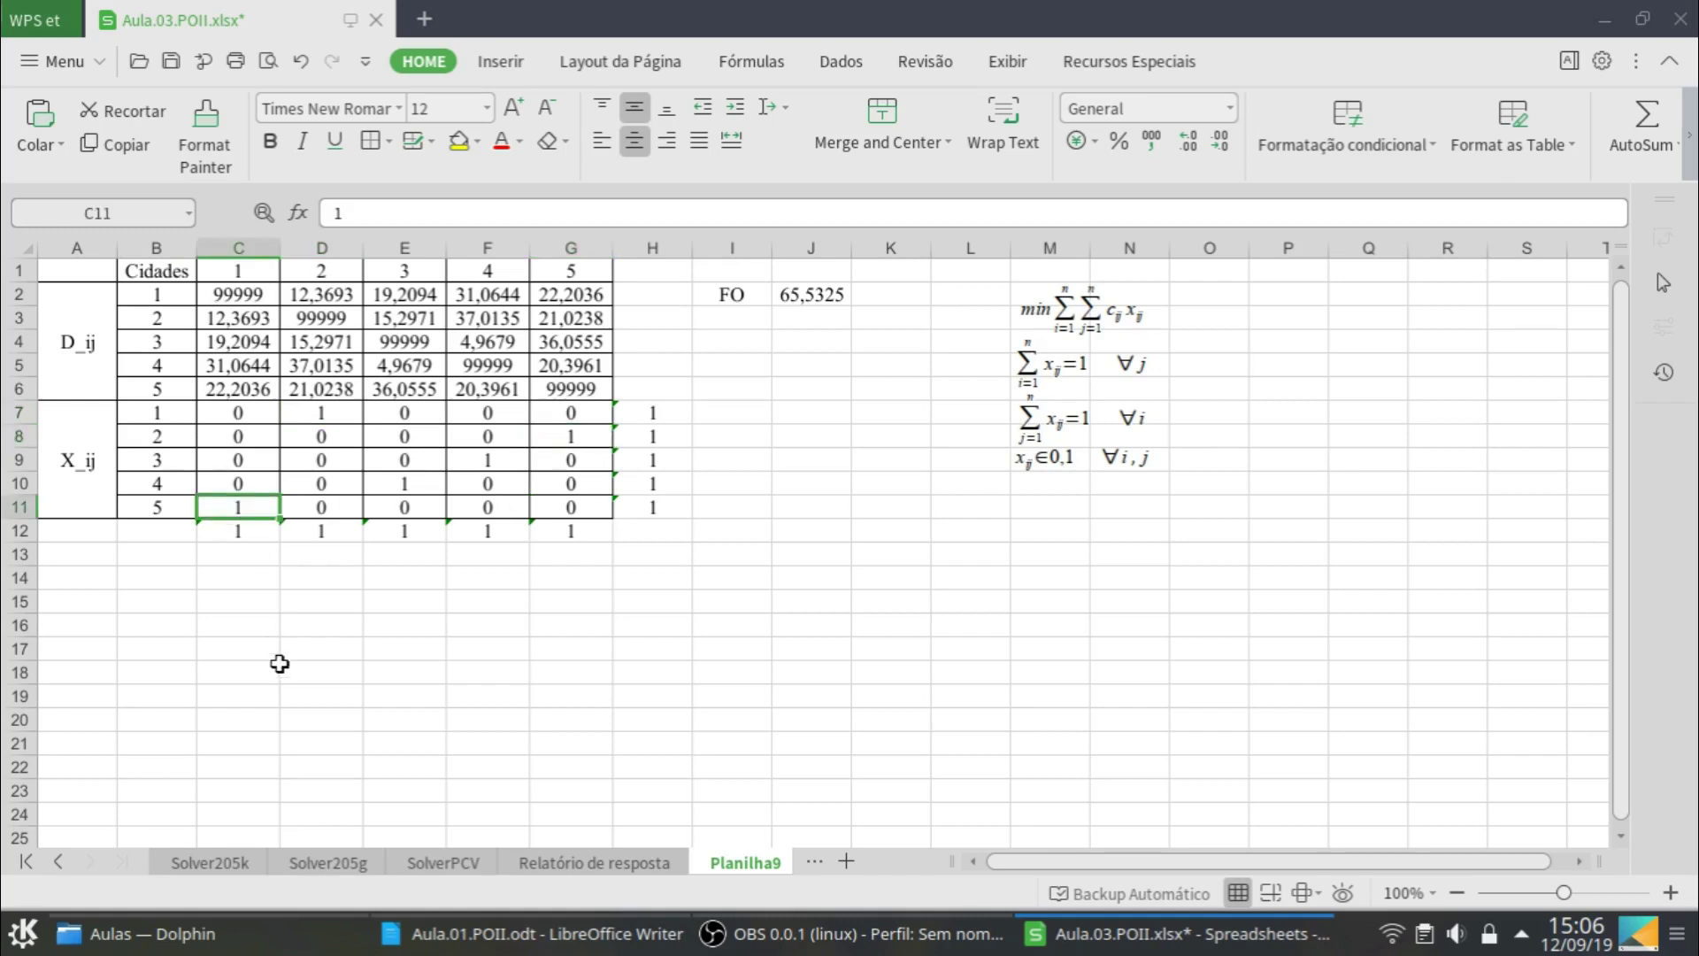
Write the first sub-route 1, 2, 5 across cells C17 to E17 below the X_ij matrix
{"action": "left_click", "coordinate": [268, 650]}
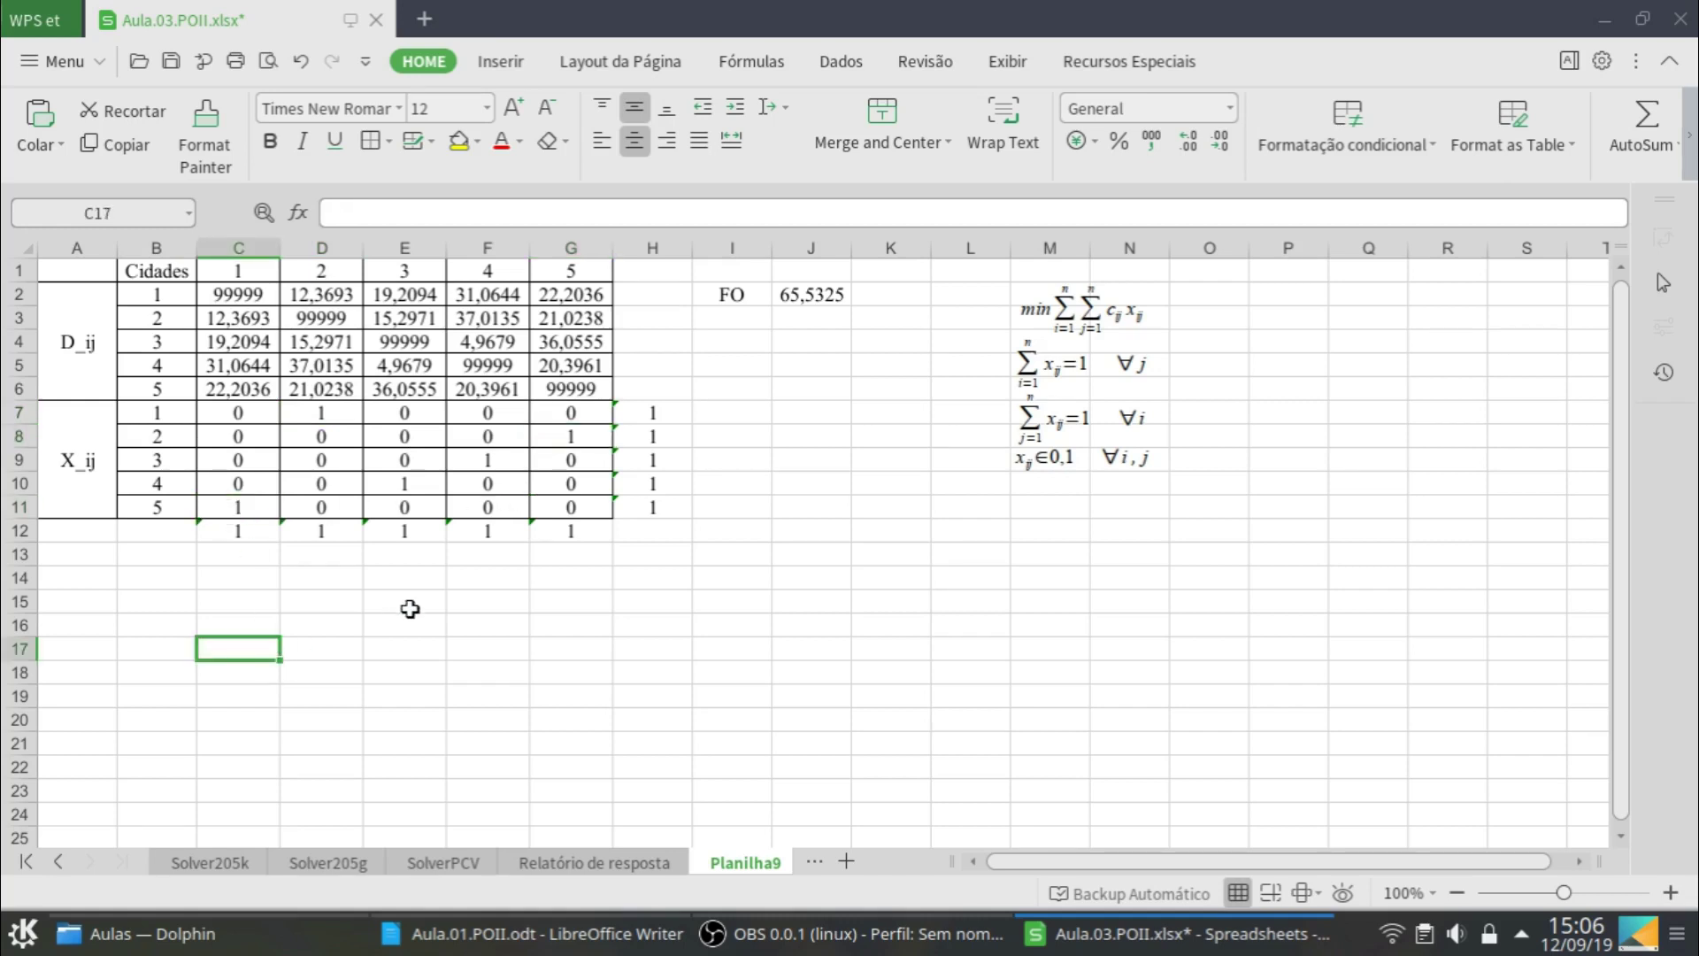
{"action": "type", "text": "1"}
{"action": "key", "text": "Tab"}
{"action": "type", "text": "2"}
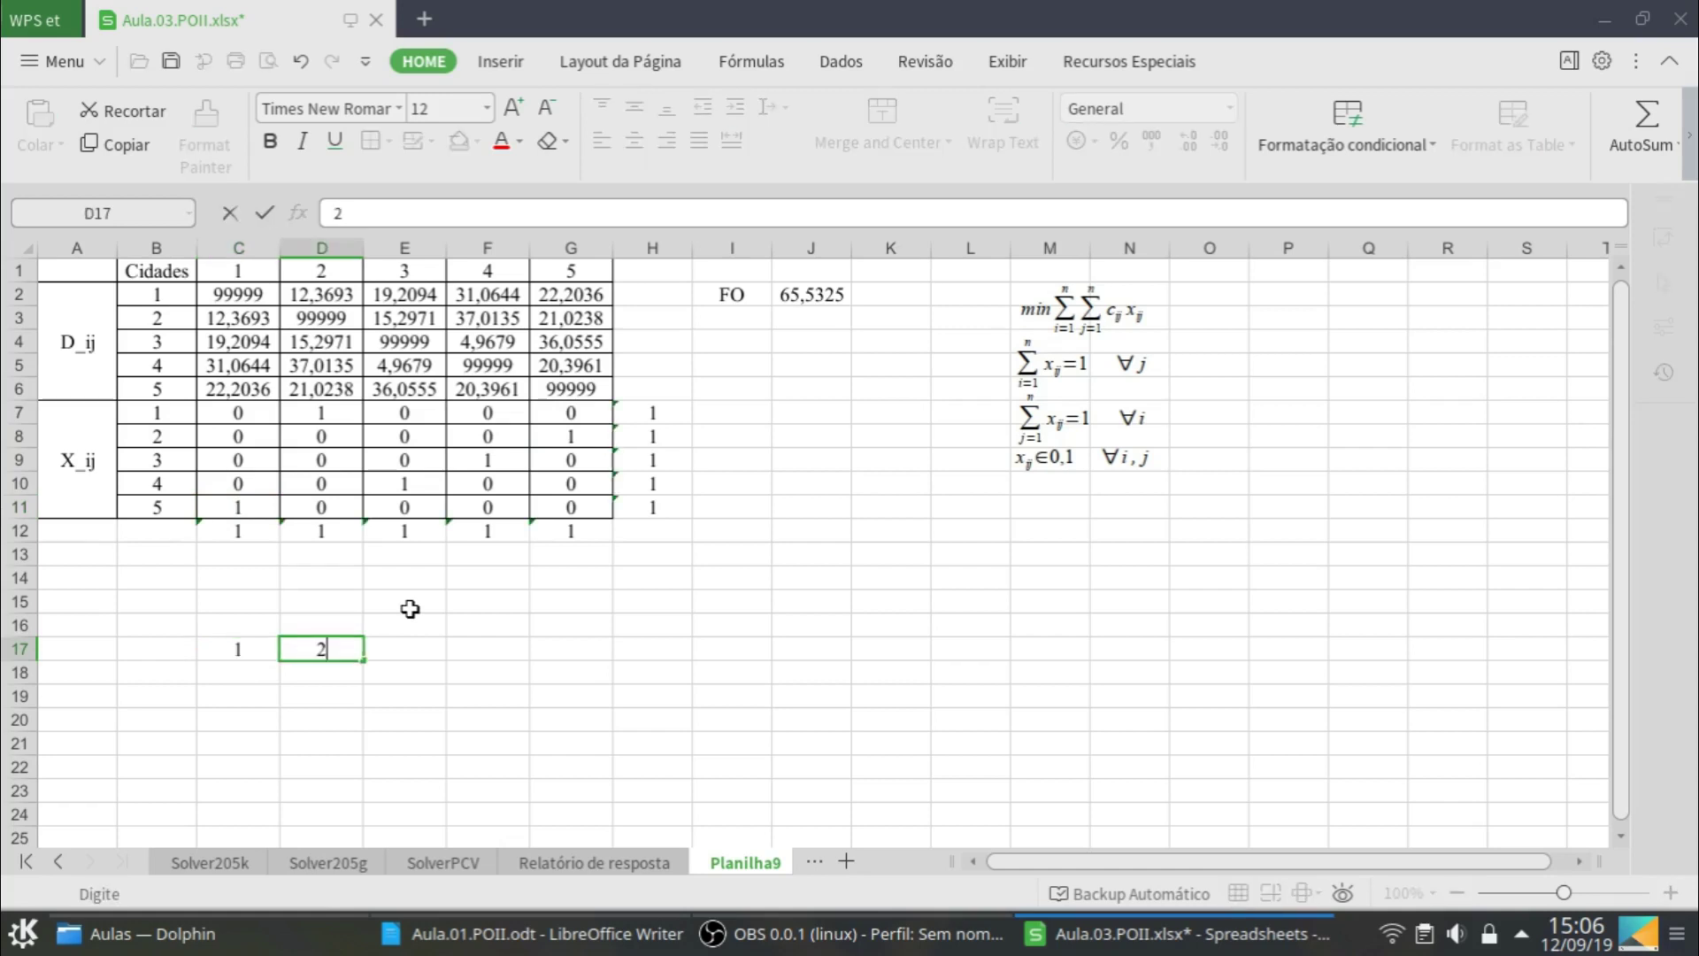
{"action": "key", "text": "Tab"}
{"action": "type", "text": "5"}
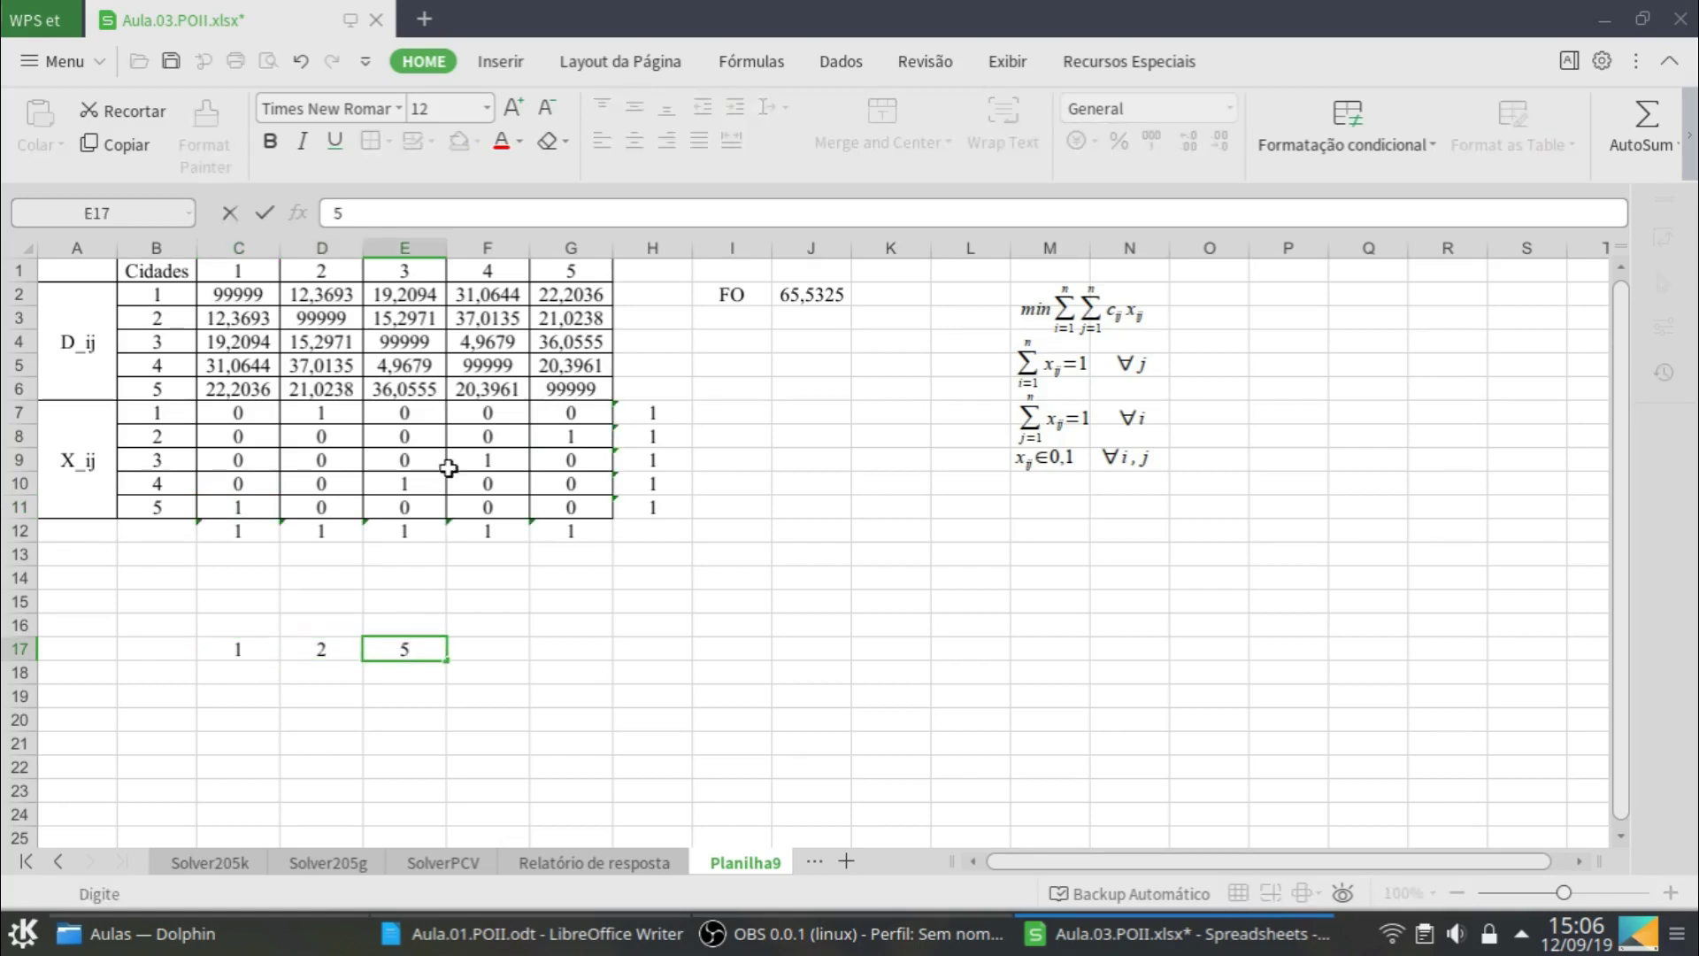
{"action": "key", "text": "Return"}
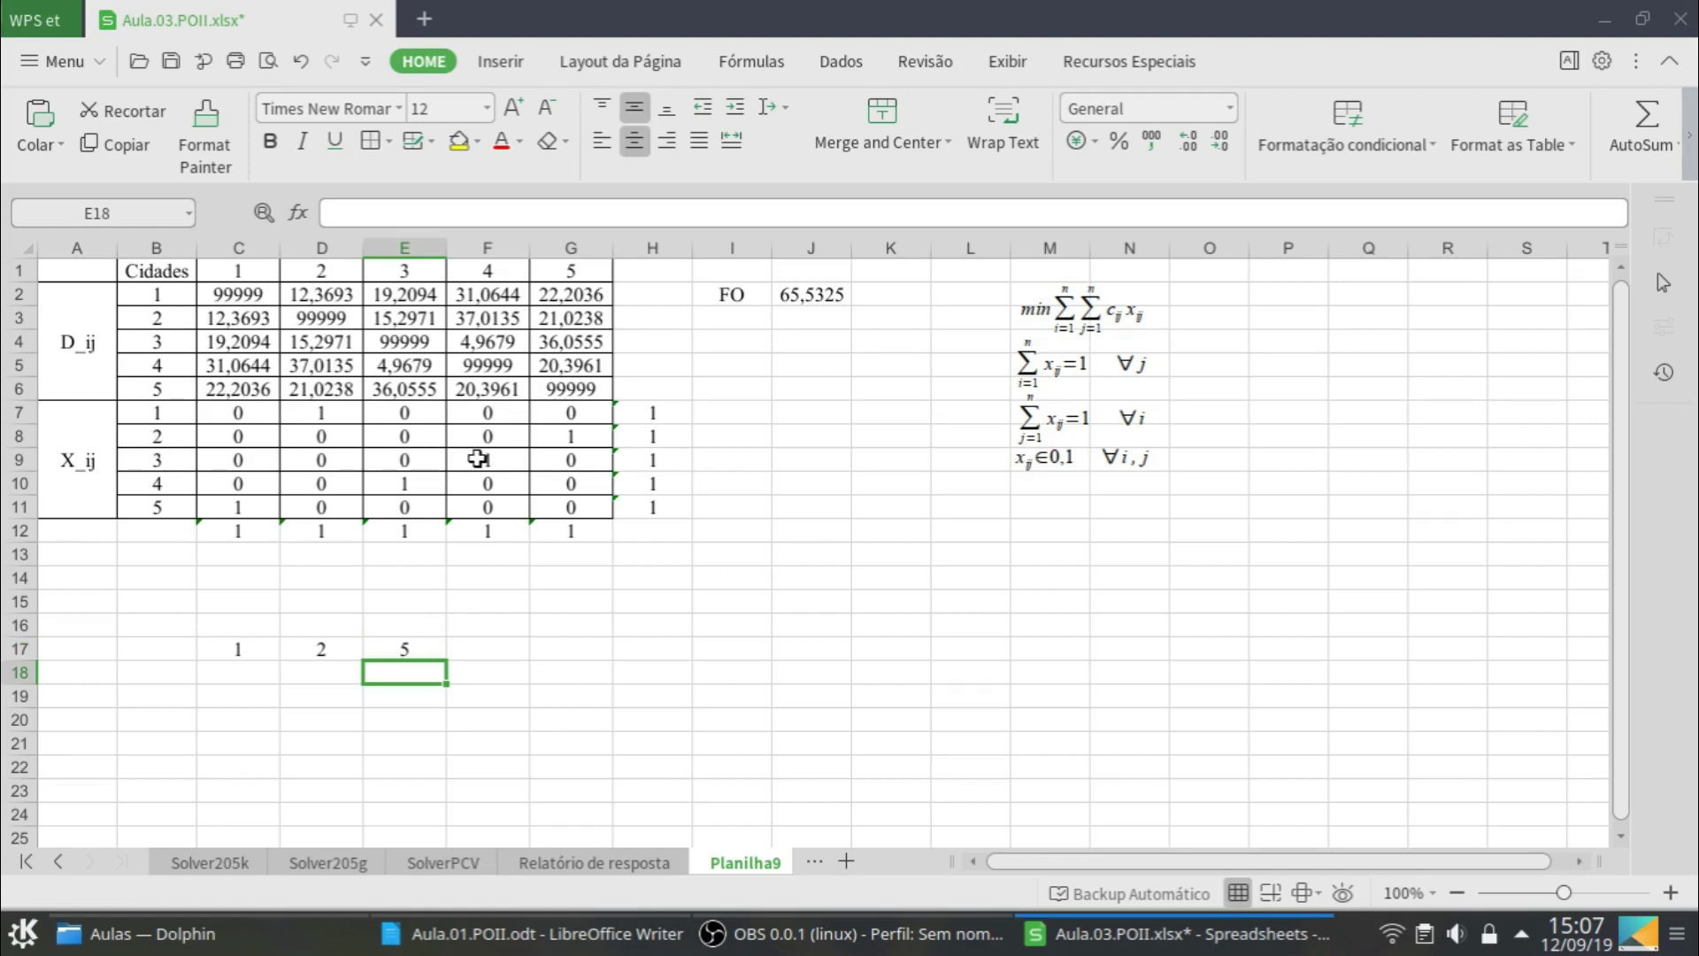
Check the arc selected in row 3 of the X_ij matrix and write the second sub-route 3, 4 in cells C19 and D19
{"action": "left_click", "coordinate": [478, 459]}
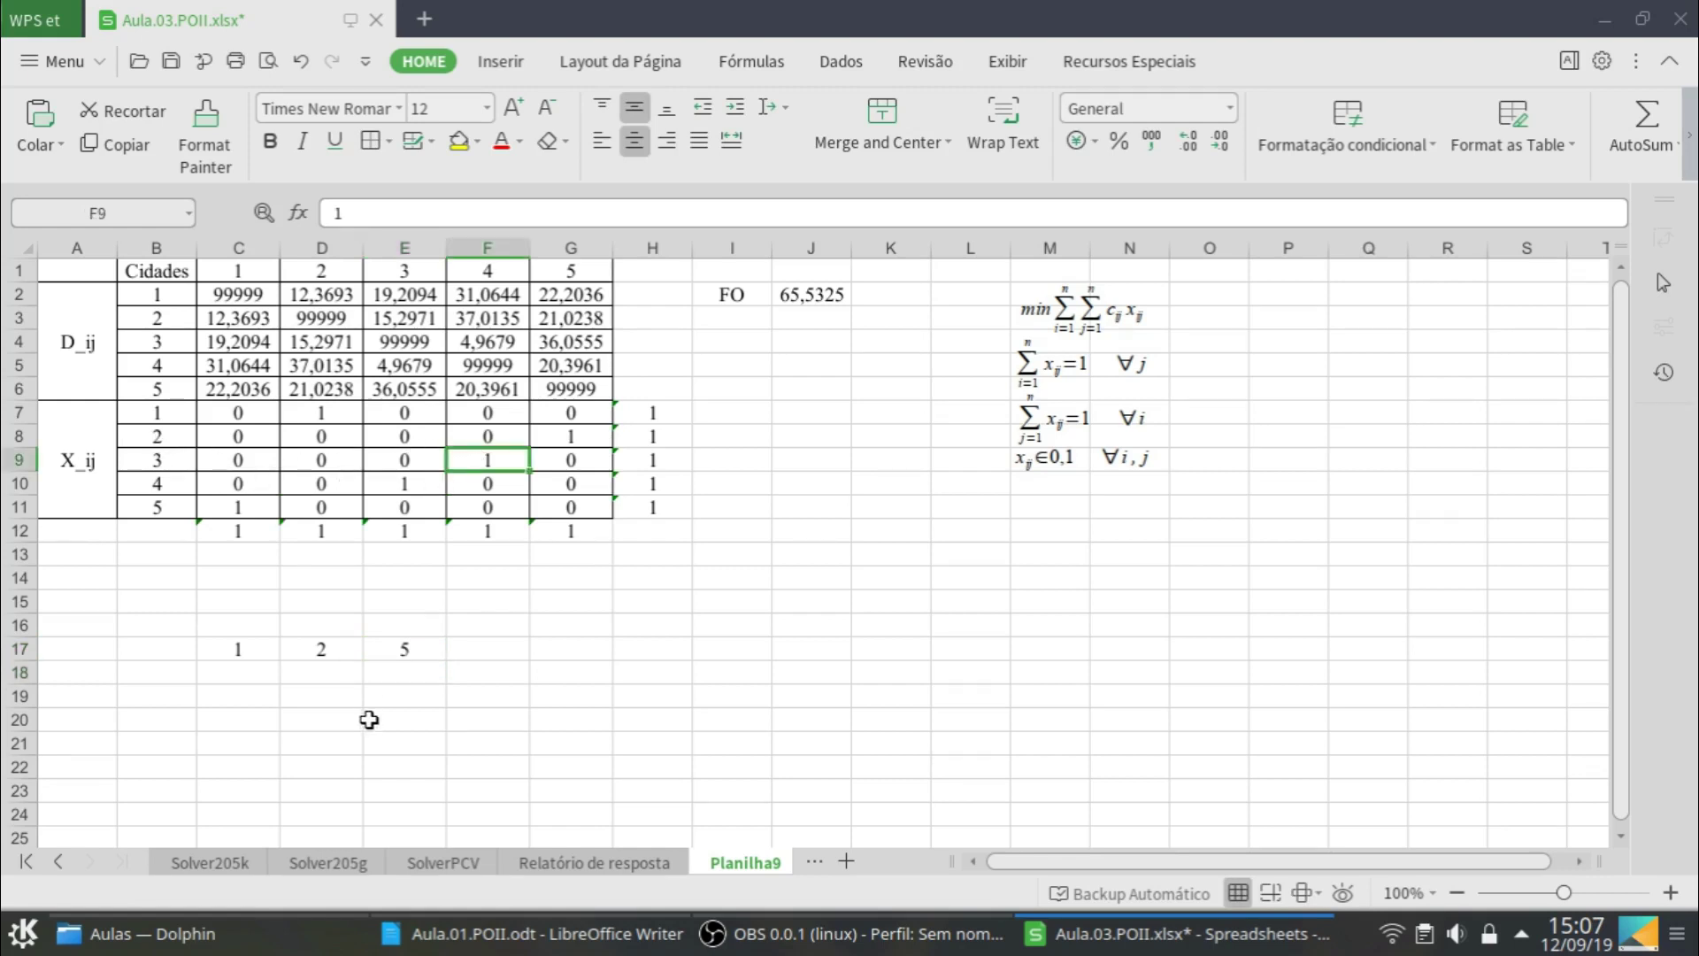
{"action": "left_click", "coordinate": [283, 707]}
{"action": "left_click", "coordinate": [251, 705]}
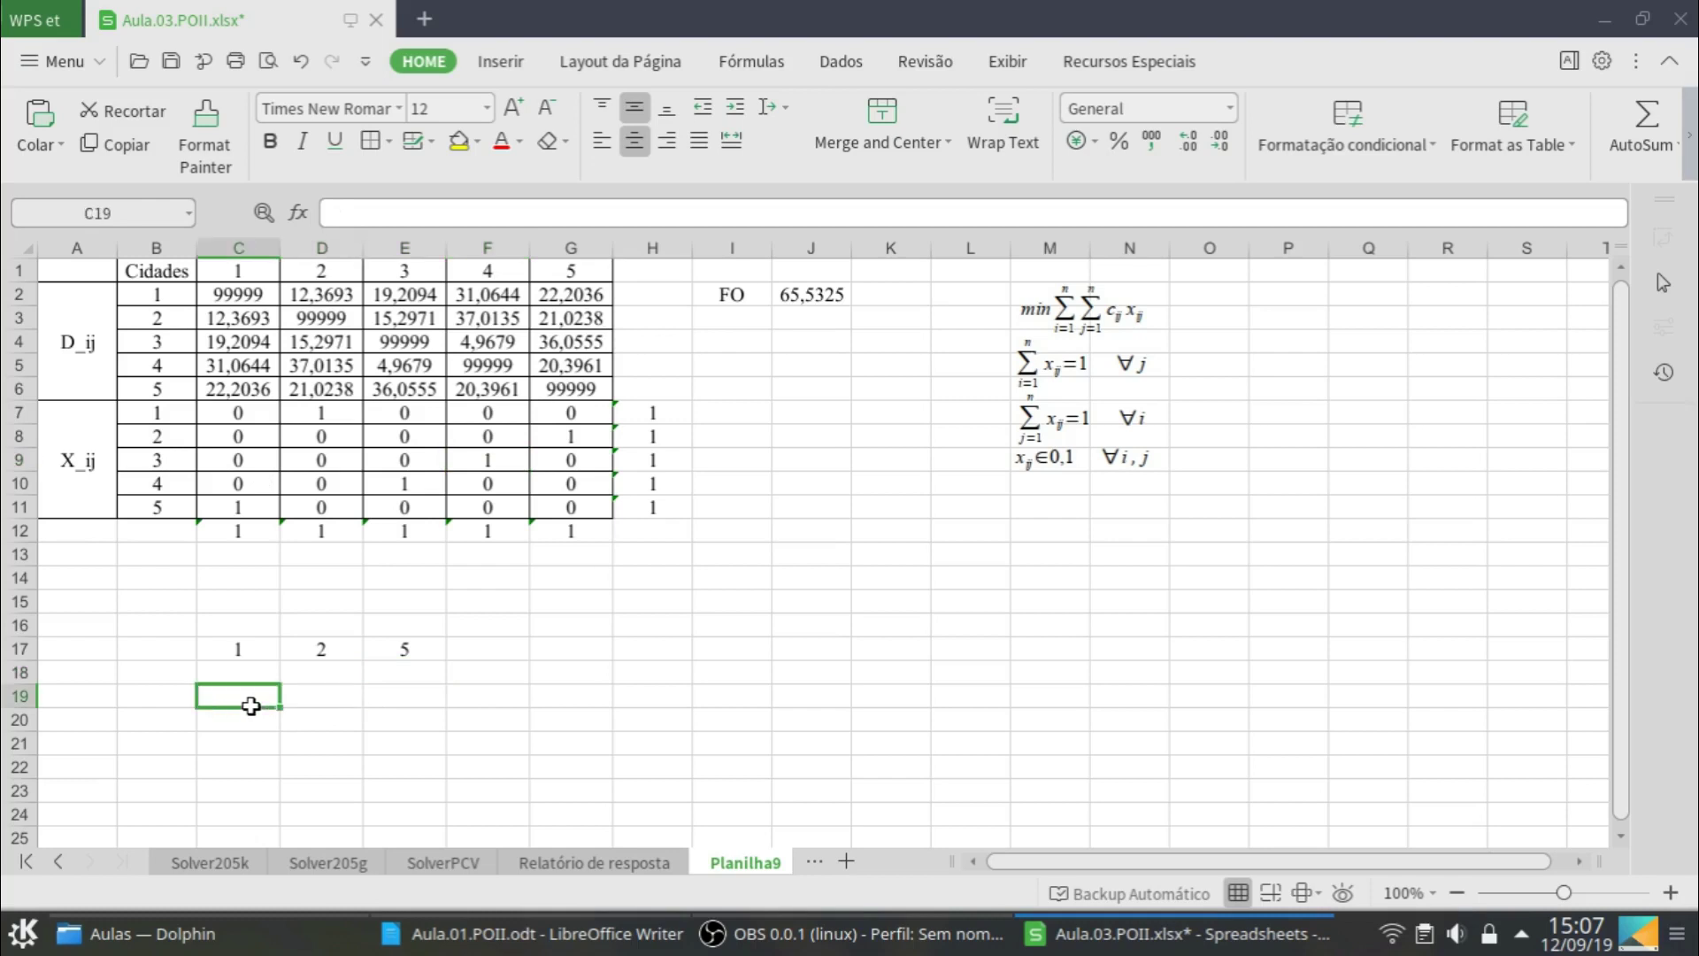
{"action": "type", "text": "3"}
{"action": "key", "text": "Tab"}
{"action": "type", "text": "4"}
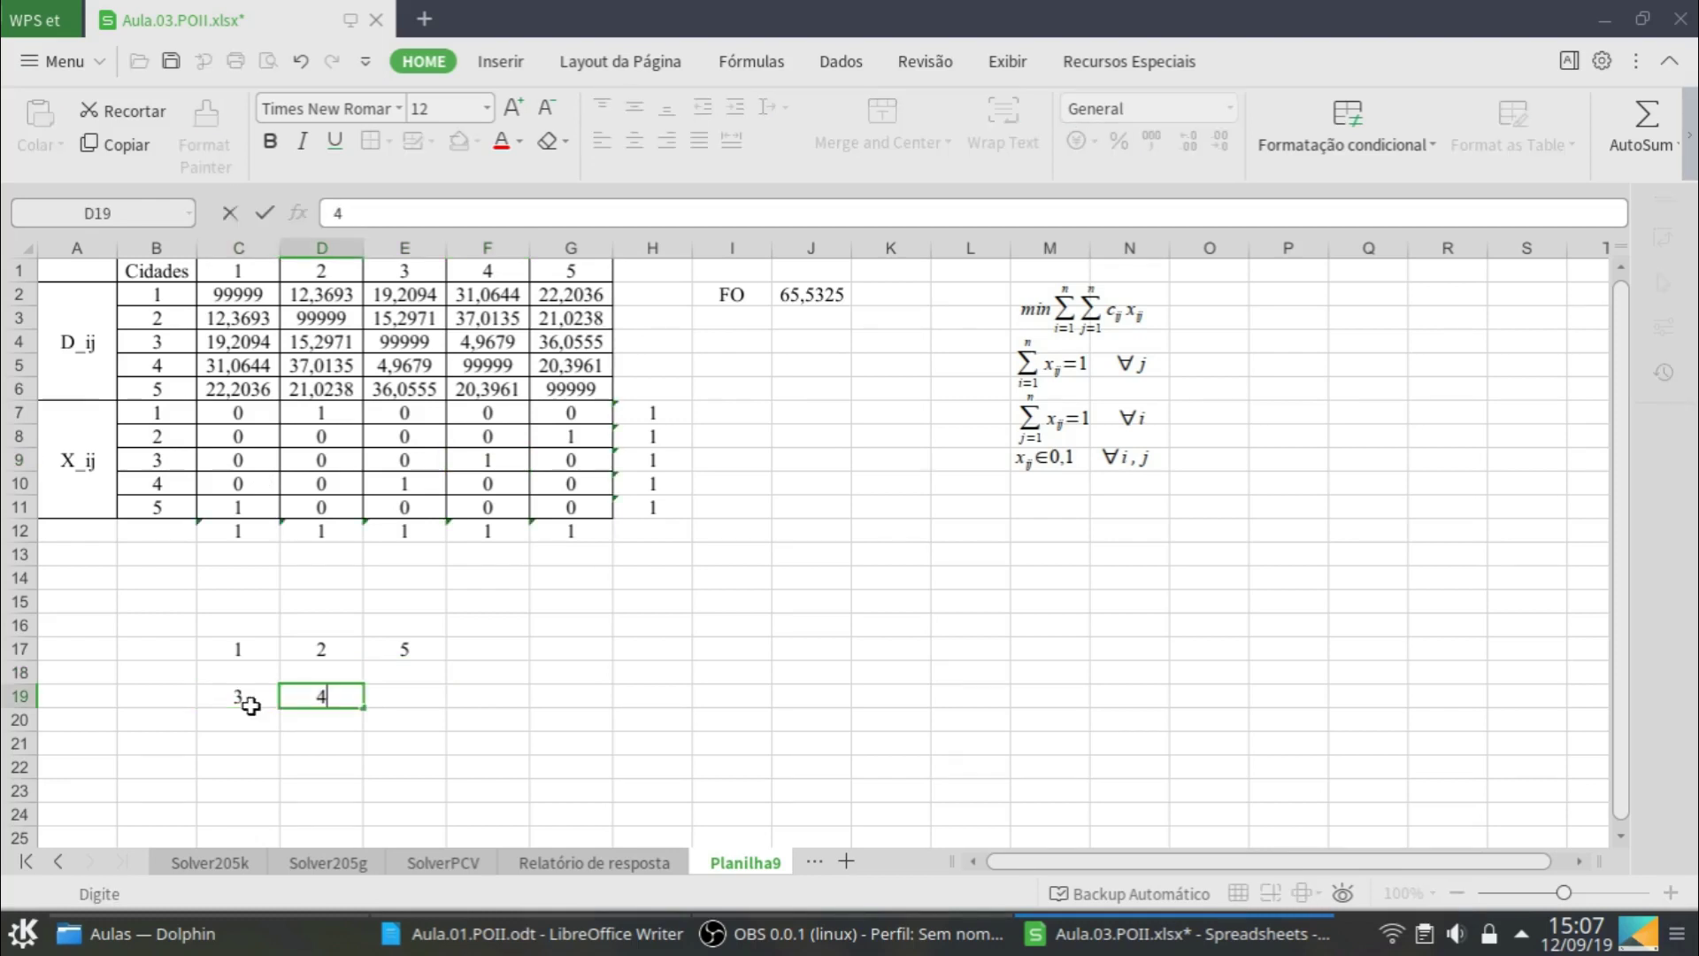
{"action": "key", "text": "Tab"}
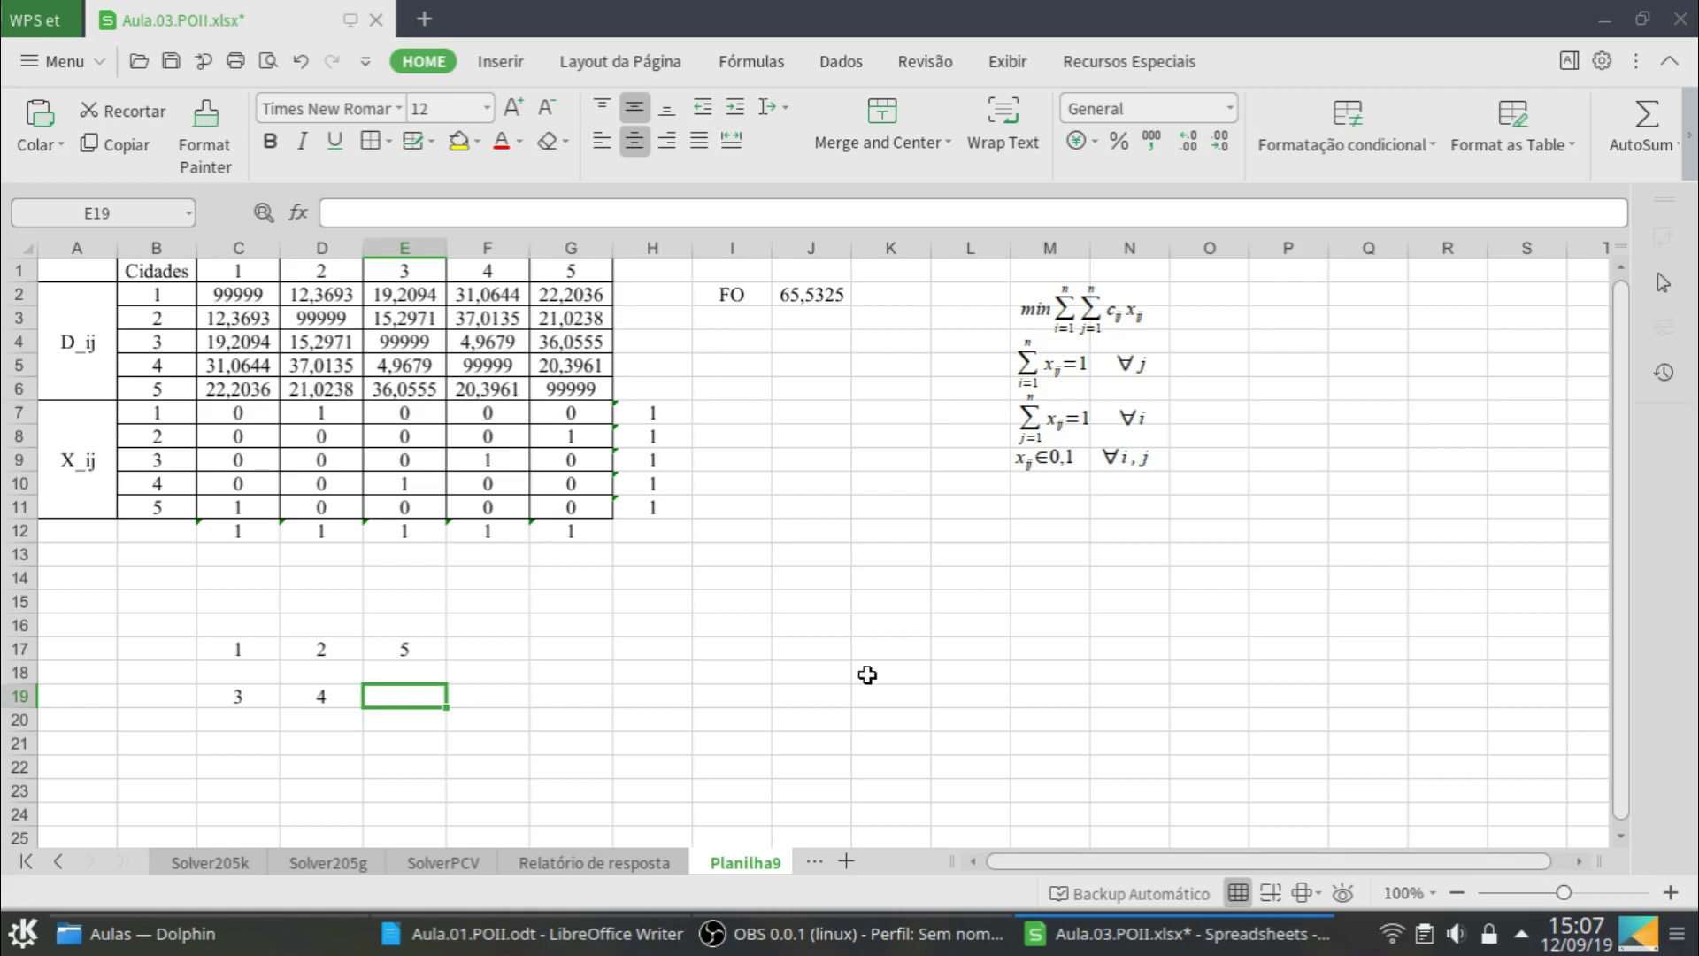
In the Writer document Aula.01.POII.odt, add the centred line f11+f21+f31+f41+f51 directly below the sub-route elimination model
{"action": "left_click", "coordinate": [571, 933]}
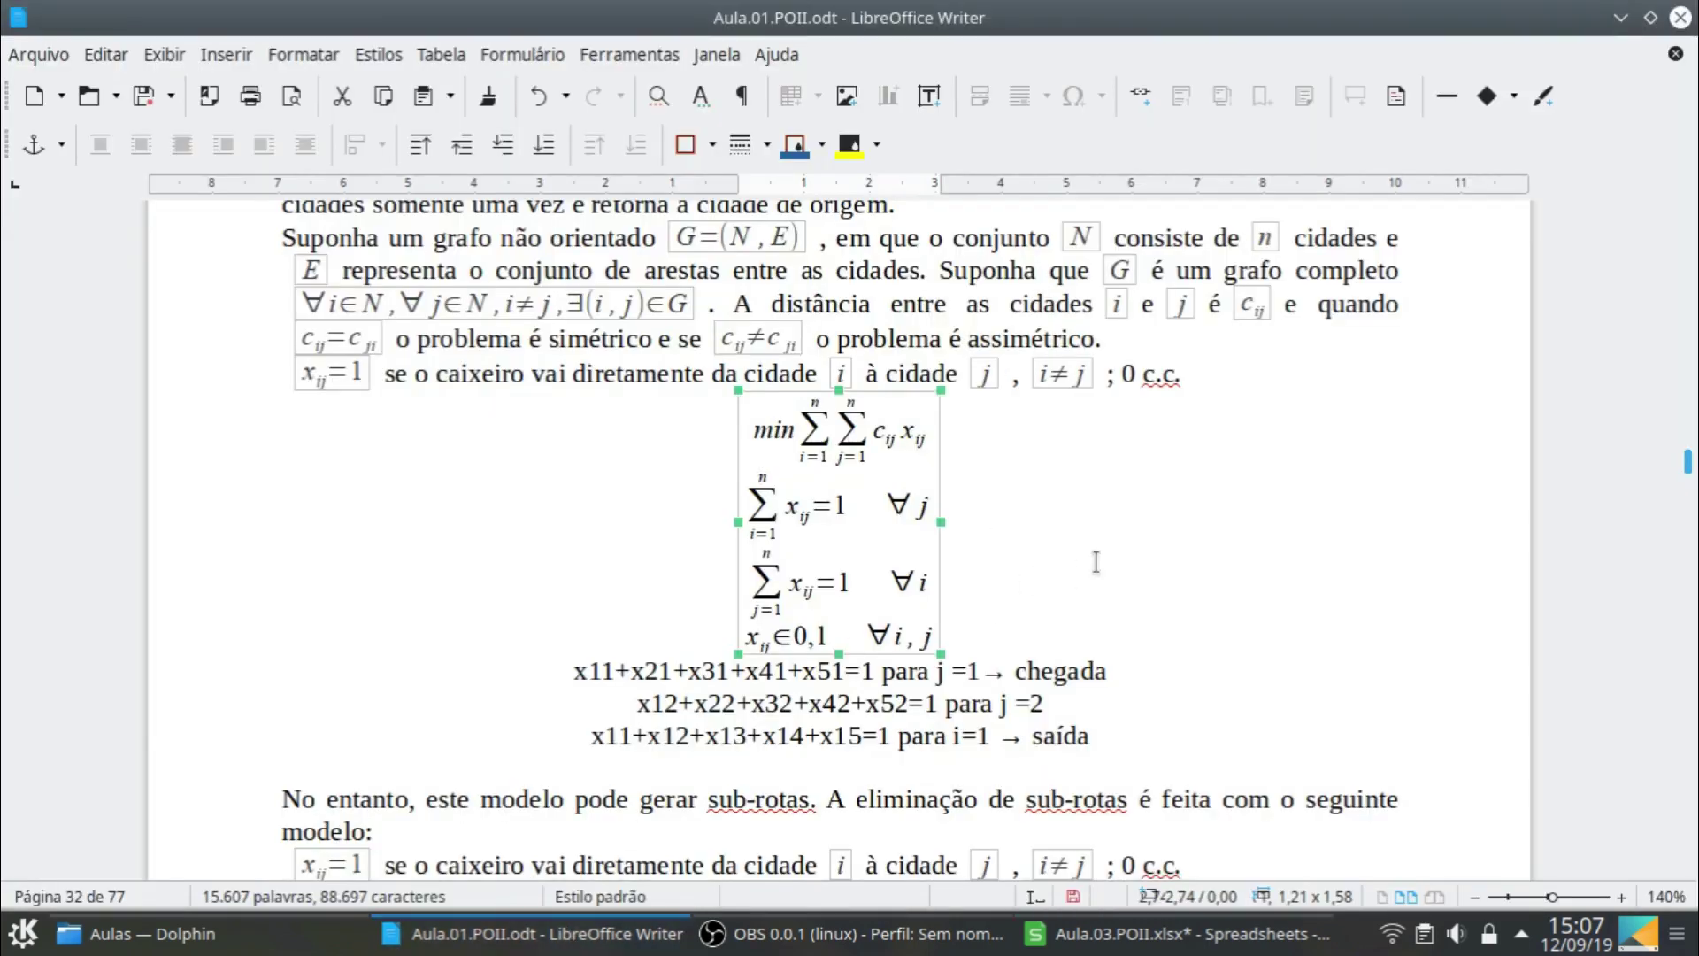
{"action": "scroll", "coordinate": [1101, 555], "scroll_direction": "down", "scroll_amount": 8}
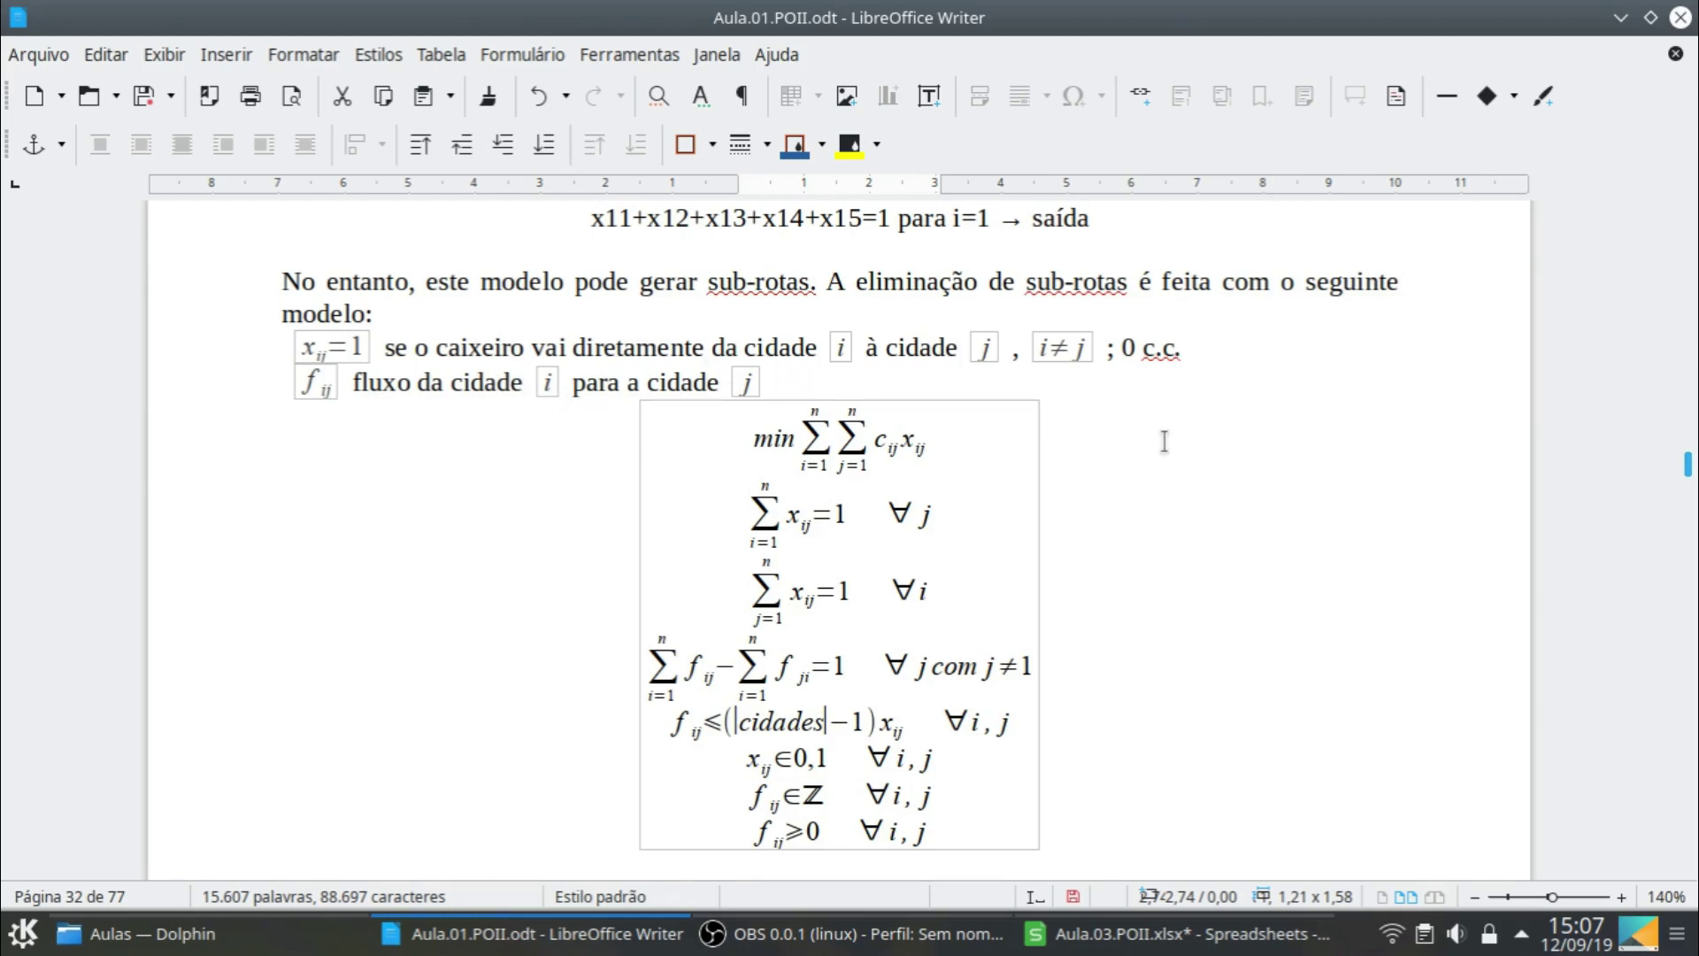
{"action": "scroll", "coordinate": [1151, 439], "scroll_direction": "down", "scroll_amount": 2}
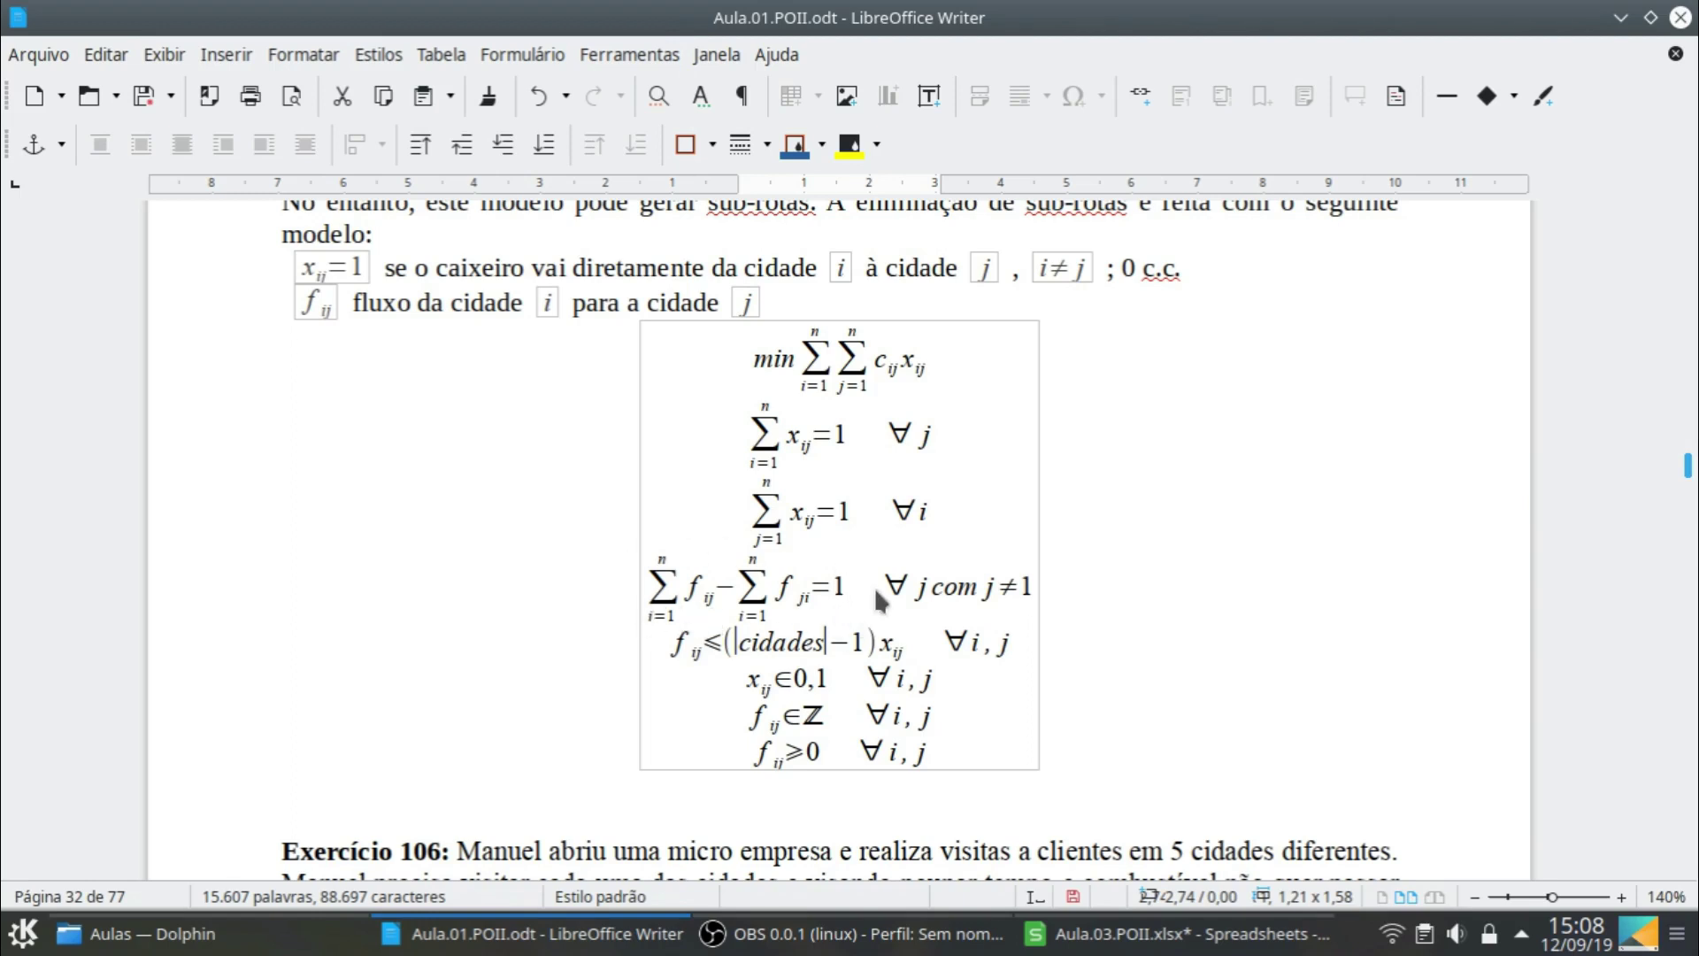
{"action": "left_click", "coordinate": [1059, 760]}
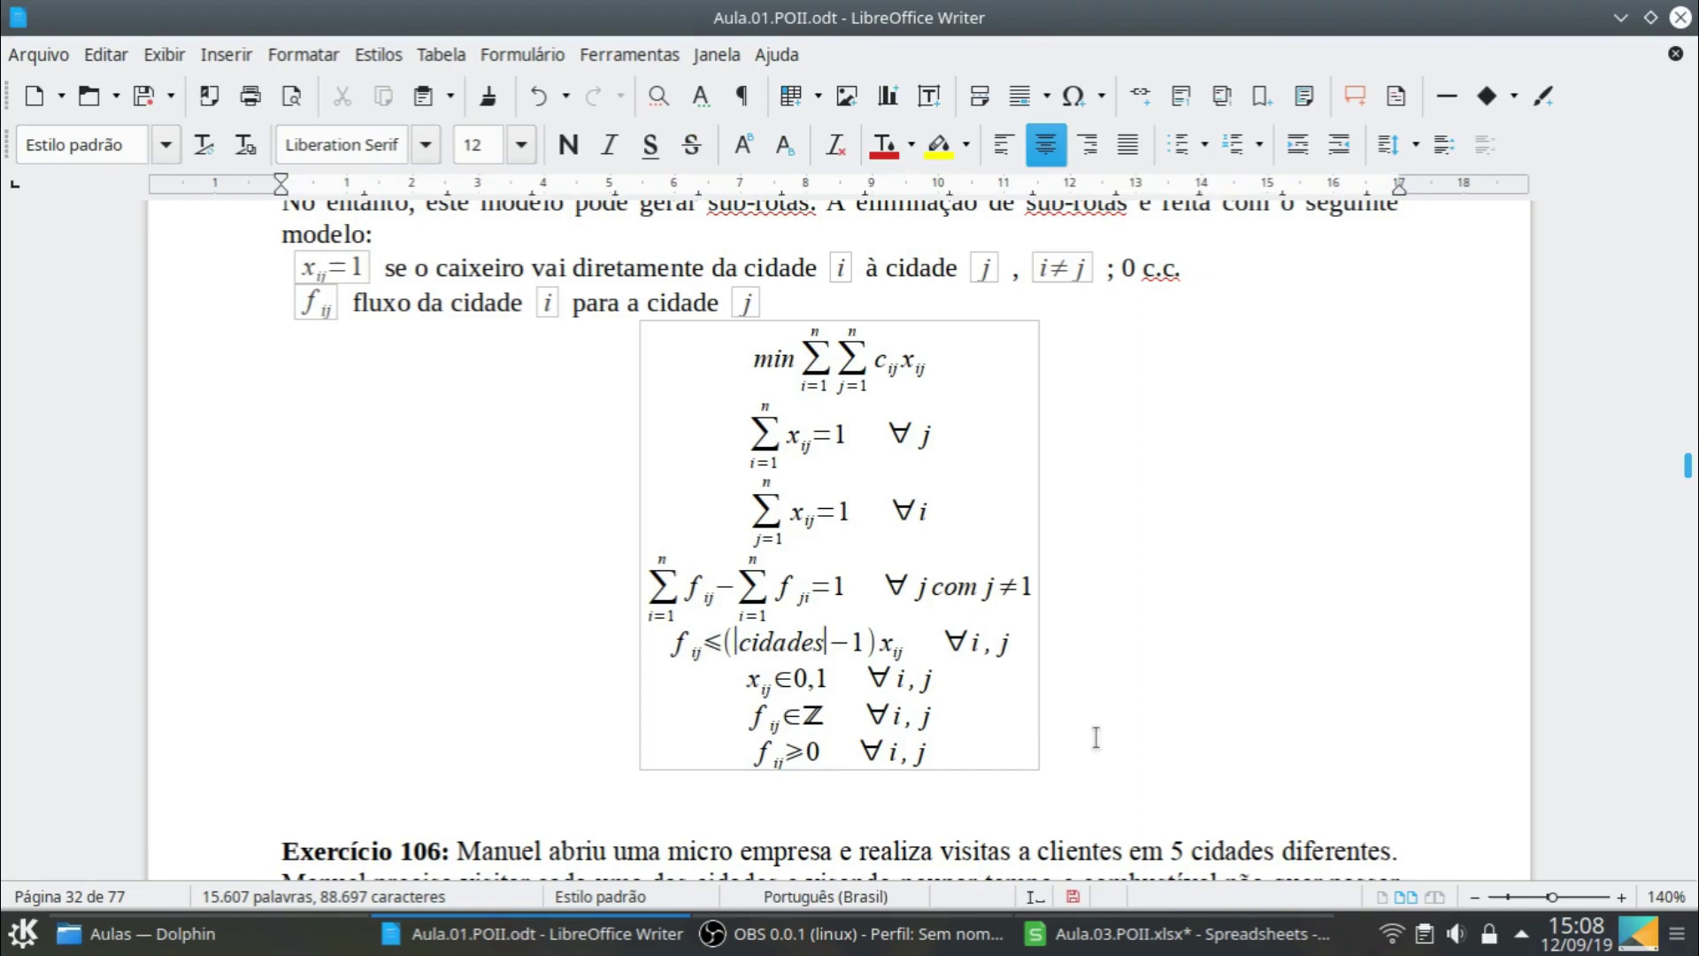
{"action": "key", "text": "Return"}
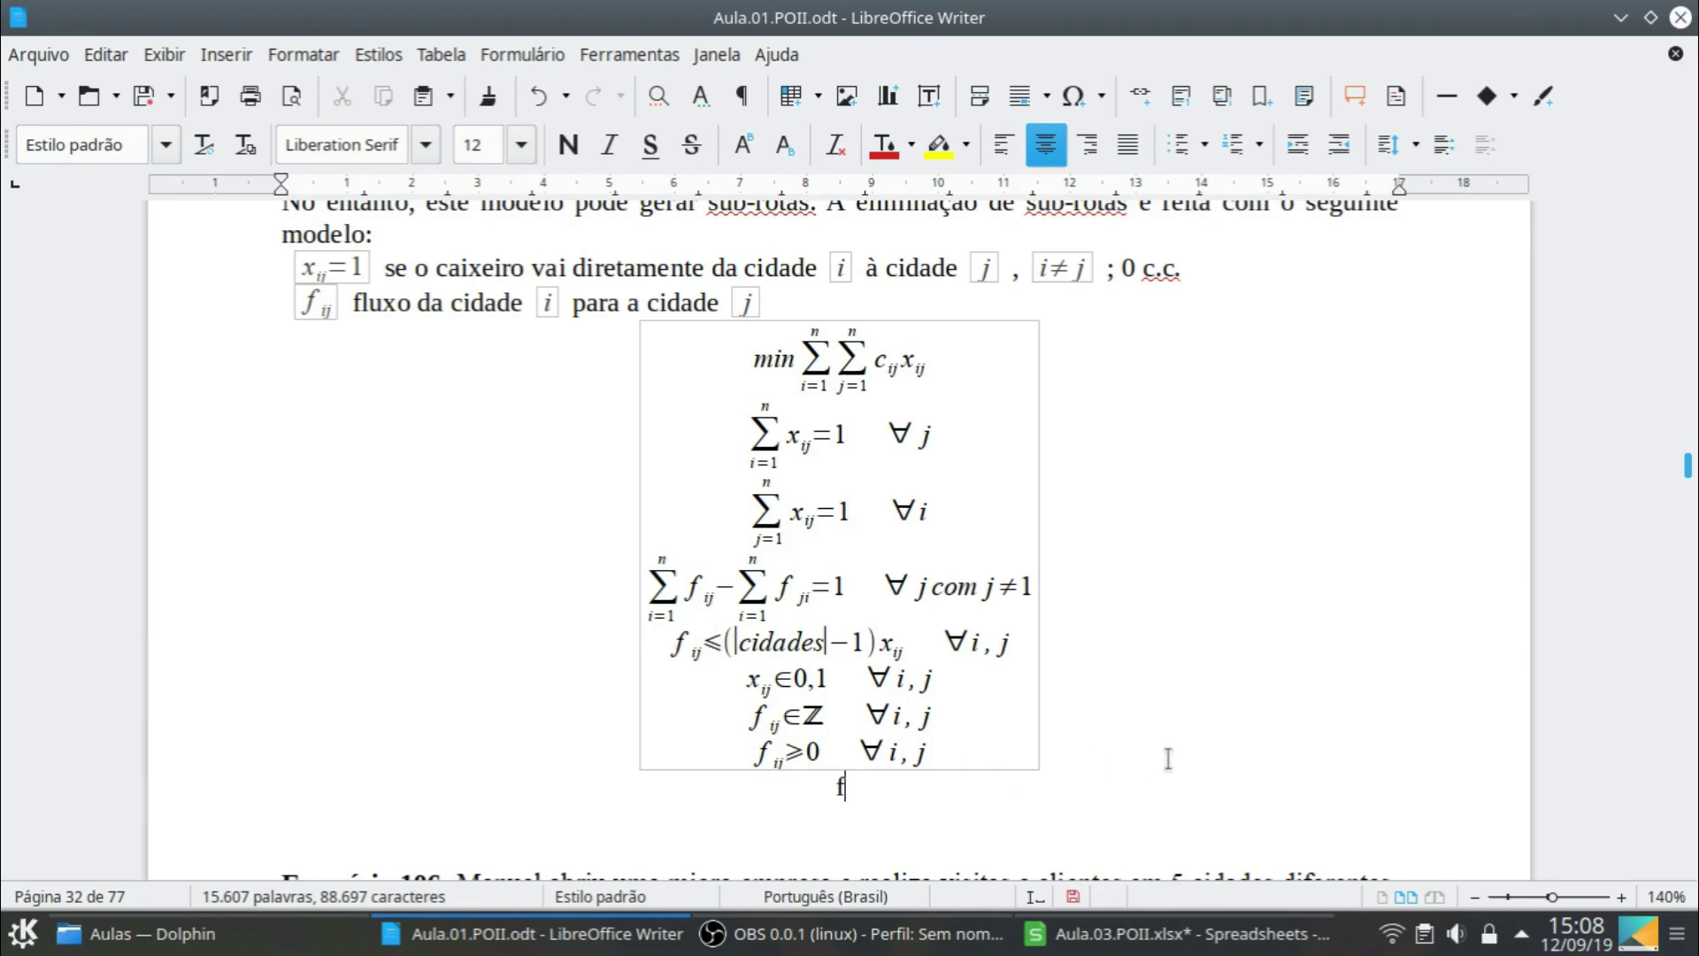
{"action": "type", "text": "11+f21+f"}
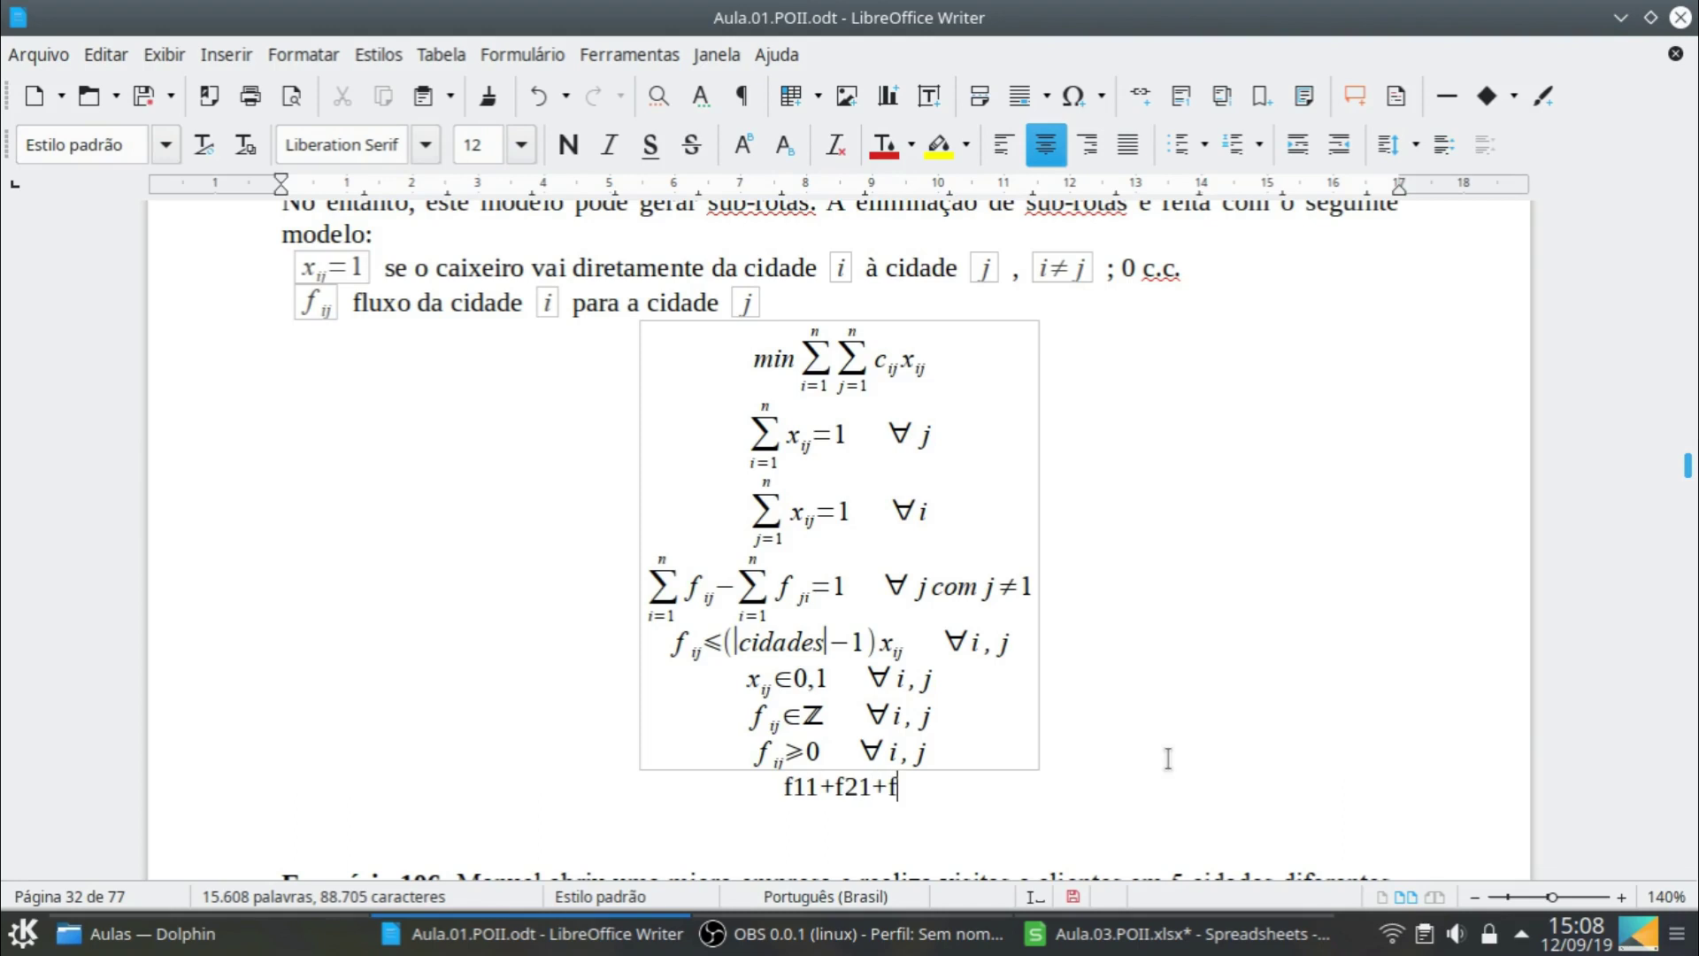
{"action": "type", "text": "31+f41+"}
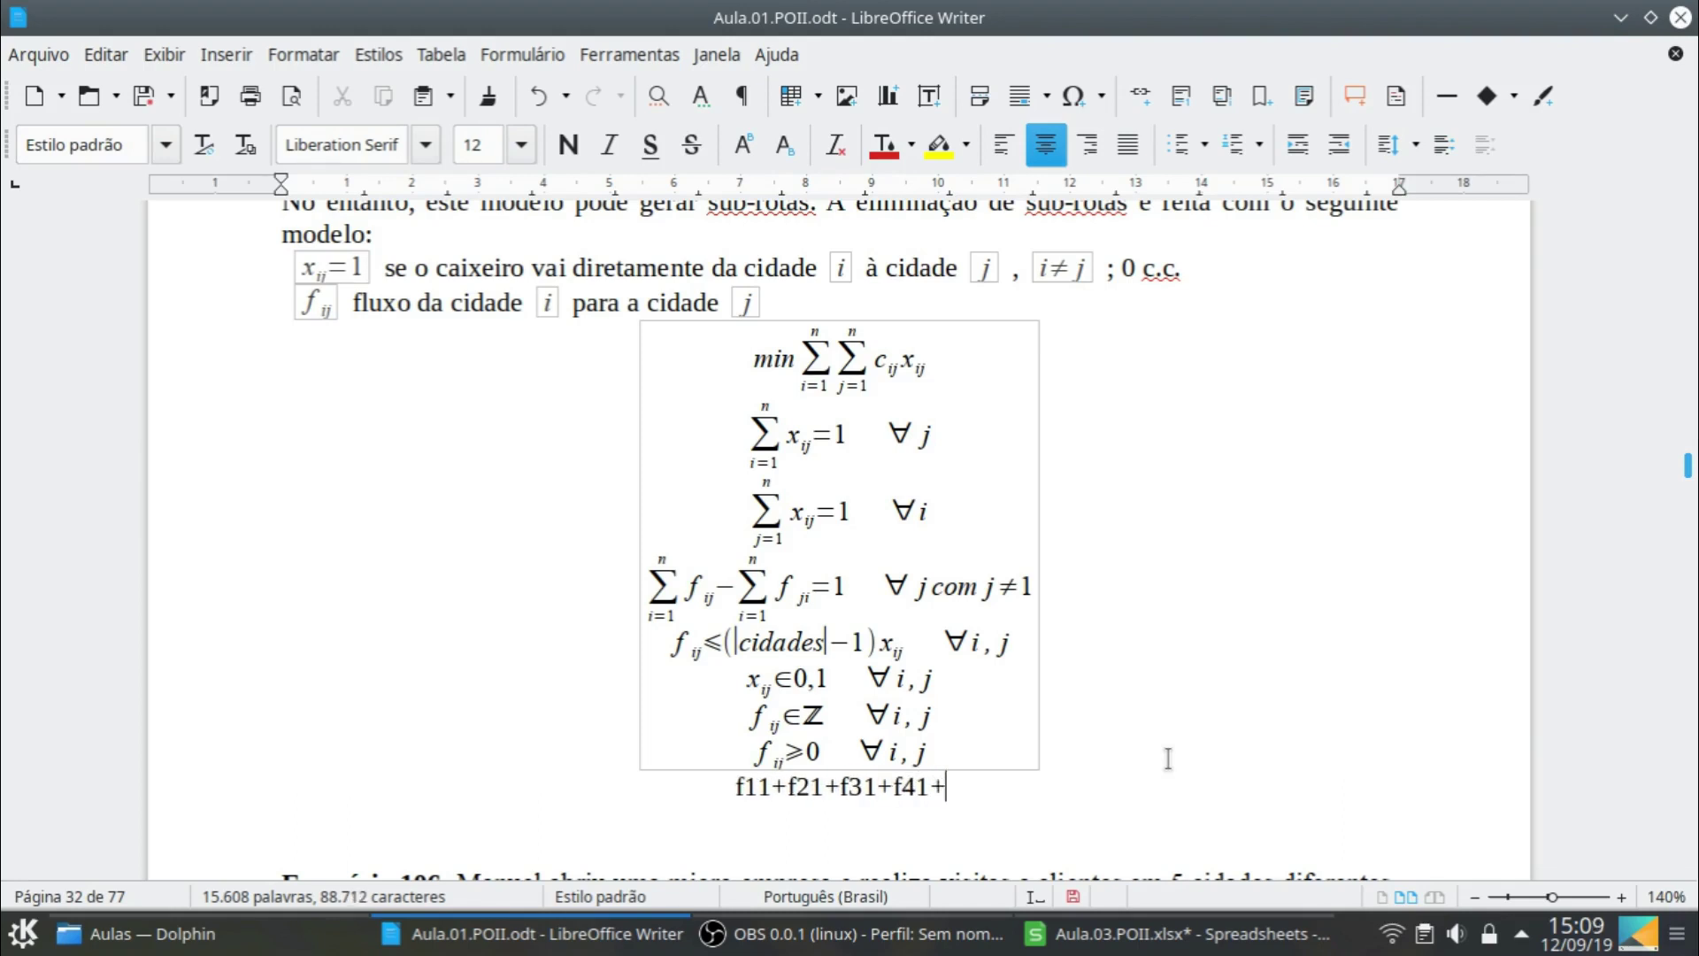
{"action": "type", "text": "f51"}
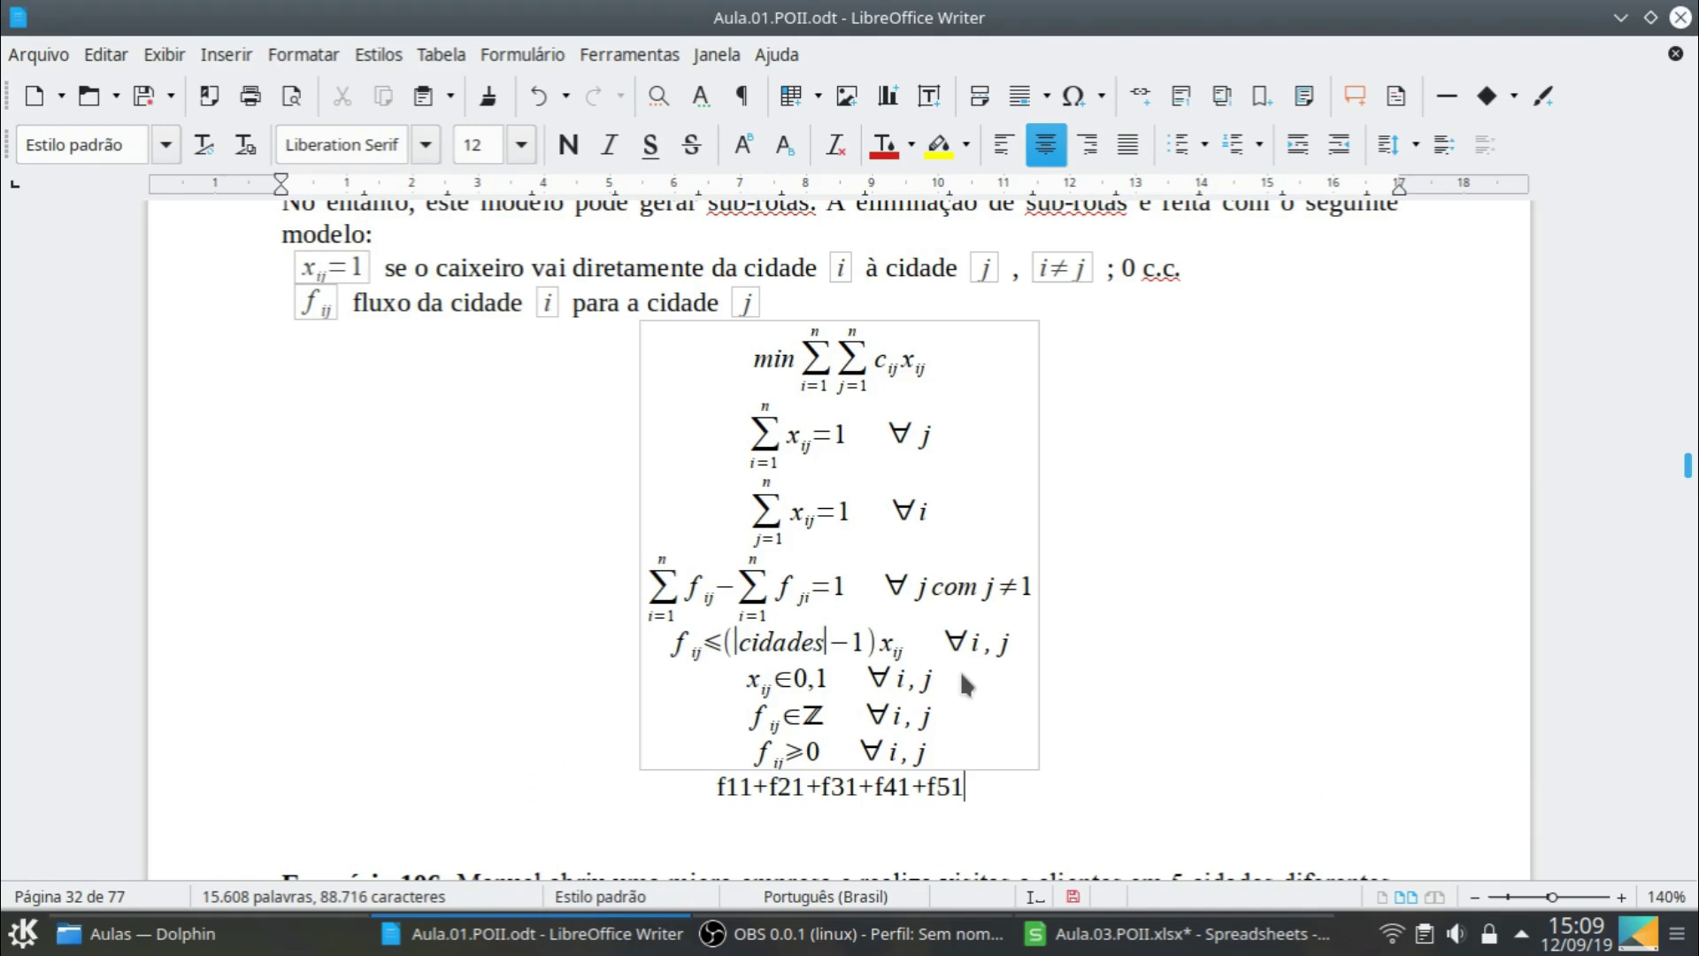
Complete the expanded flow constraint by appending -f11-f12-f13-f14-f15=1
{"action": "type", "text": "-f11"}
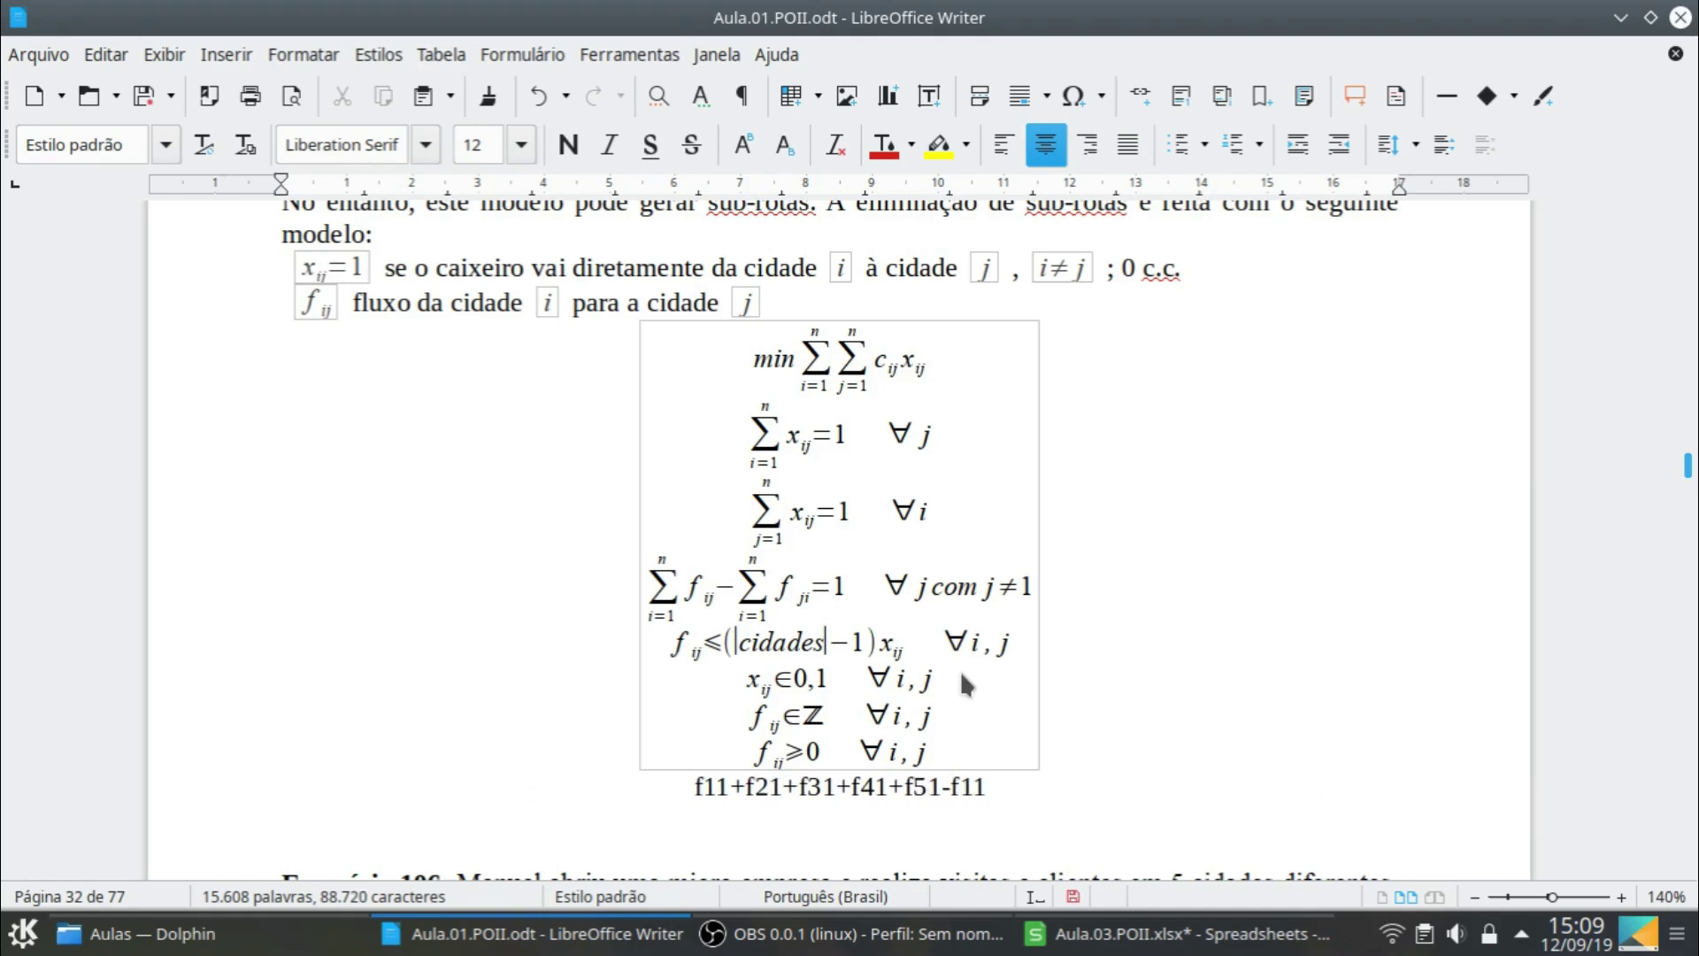
{"action": "type", "text": "-"}
{"action": "type", "text": "f1"}
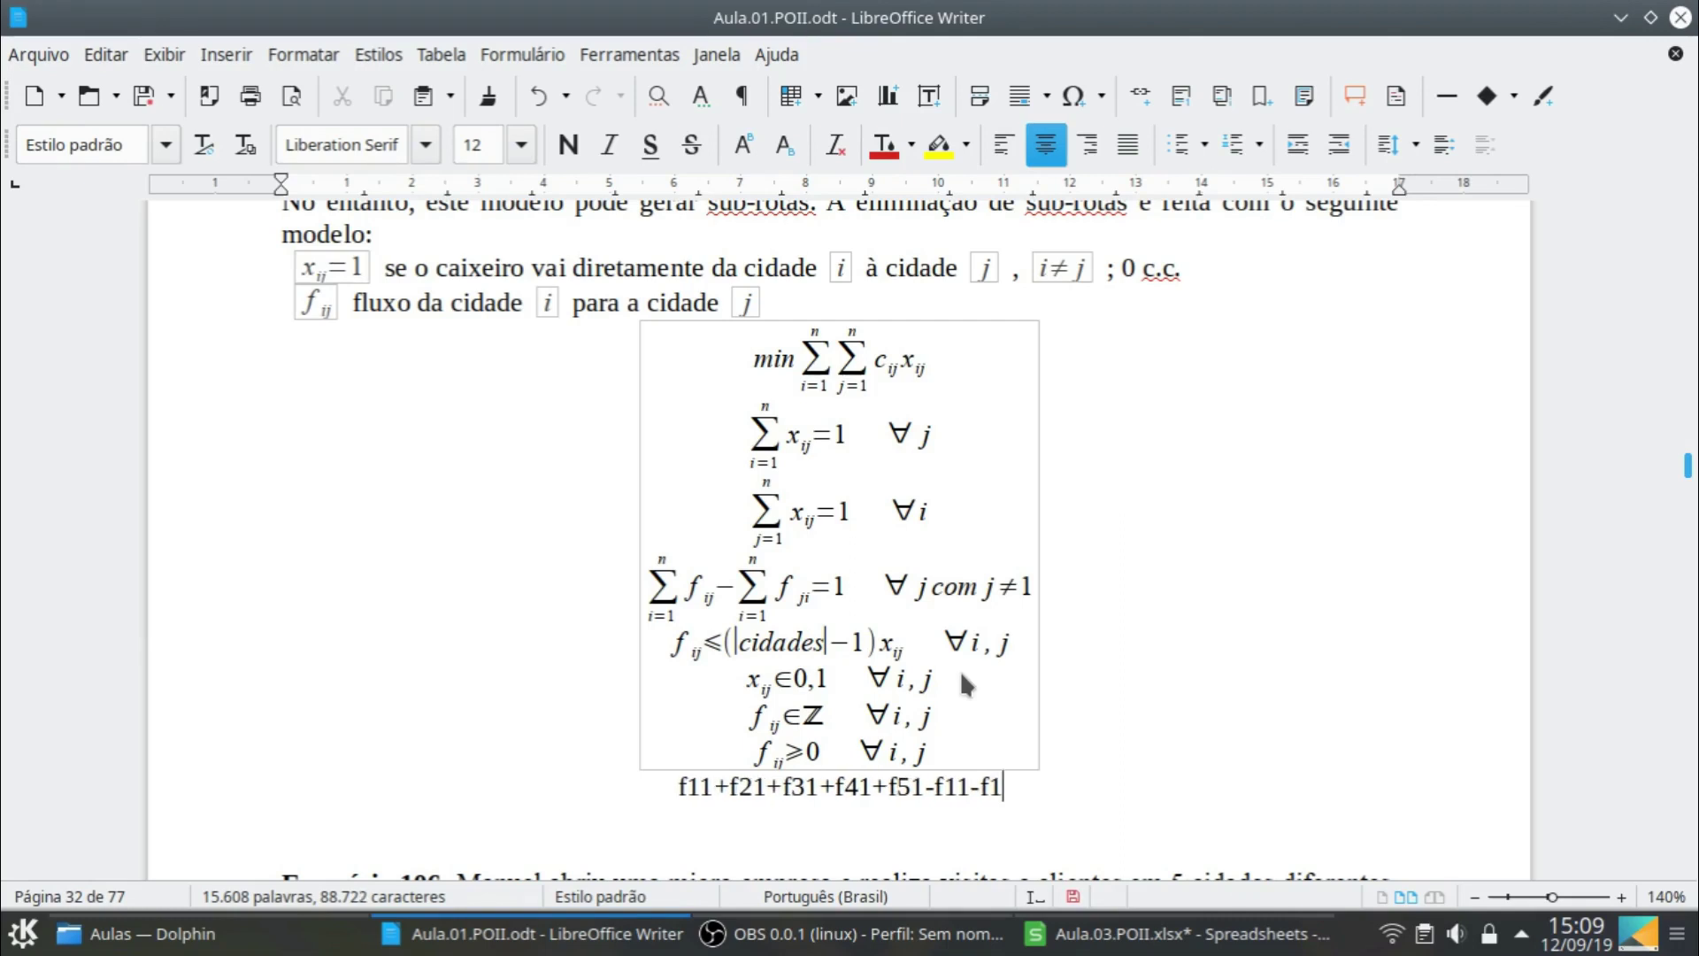
{"action": "type", "text": "2-"}
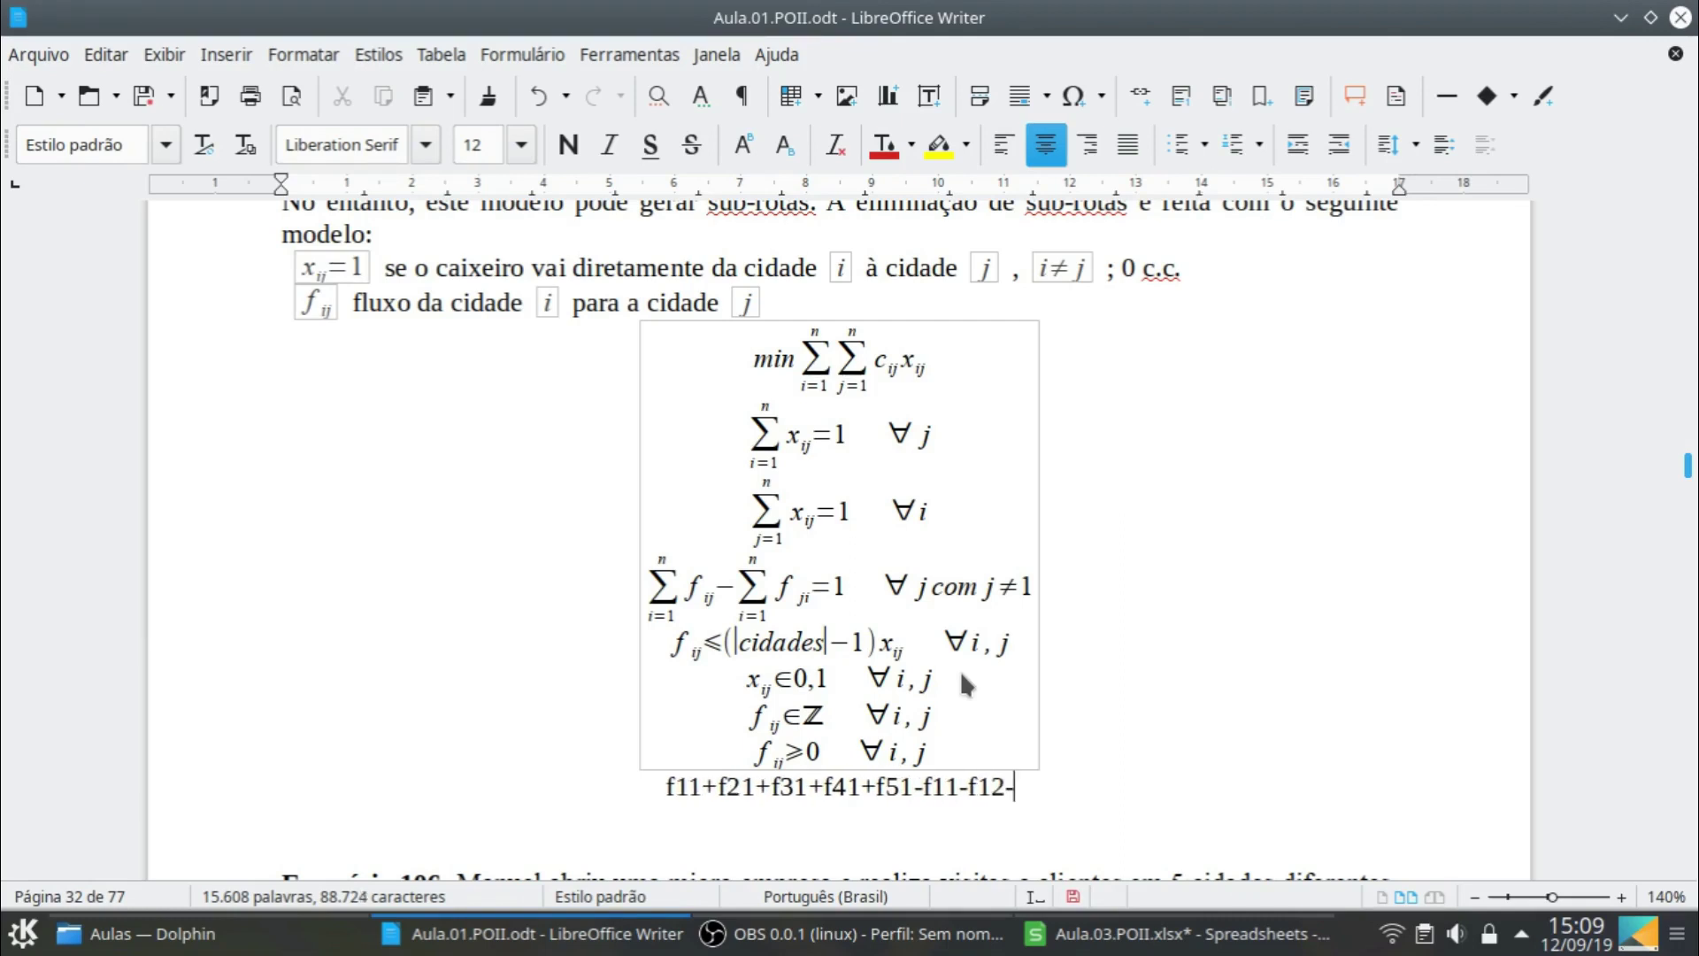
{"action": "type", "text": "f1"}
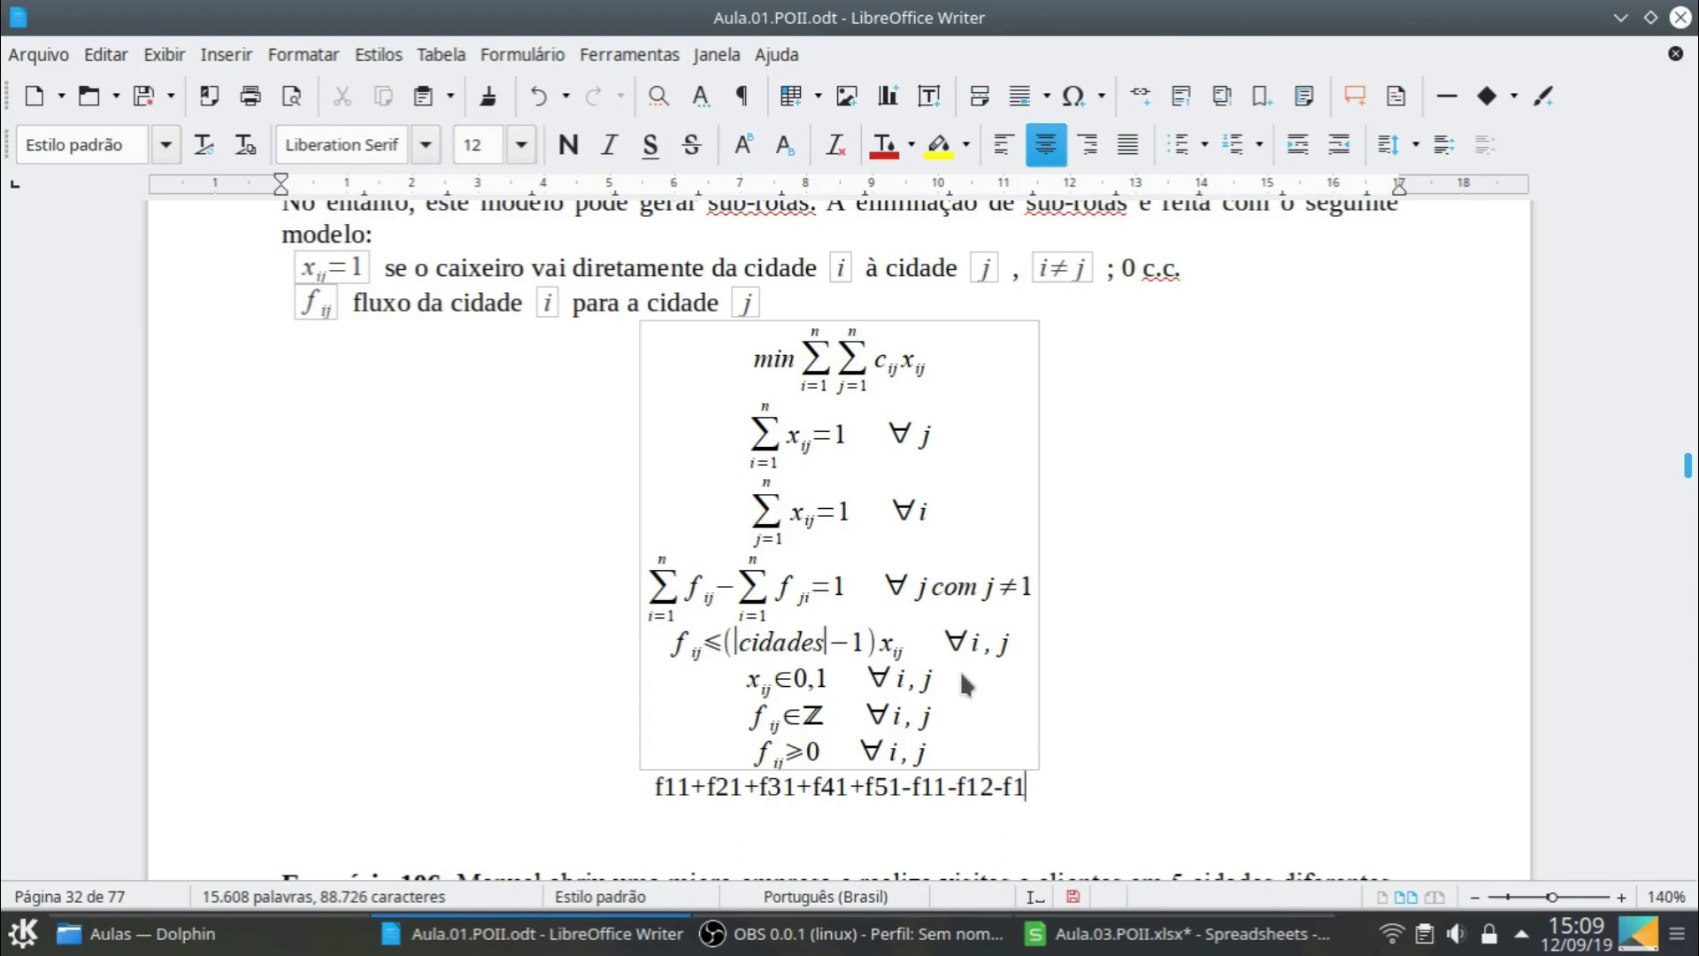
{"action": "type", "text": "3-f"}
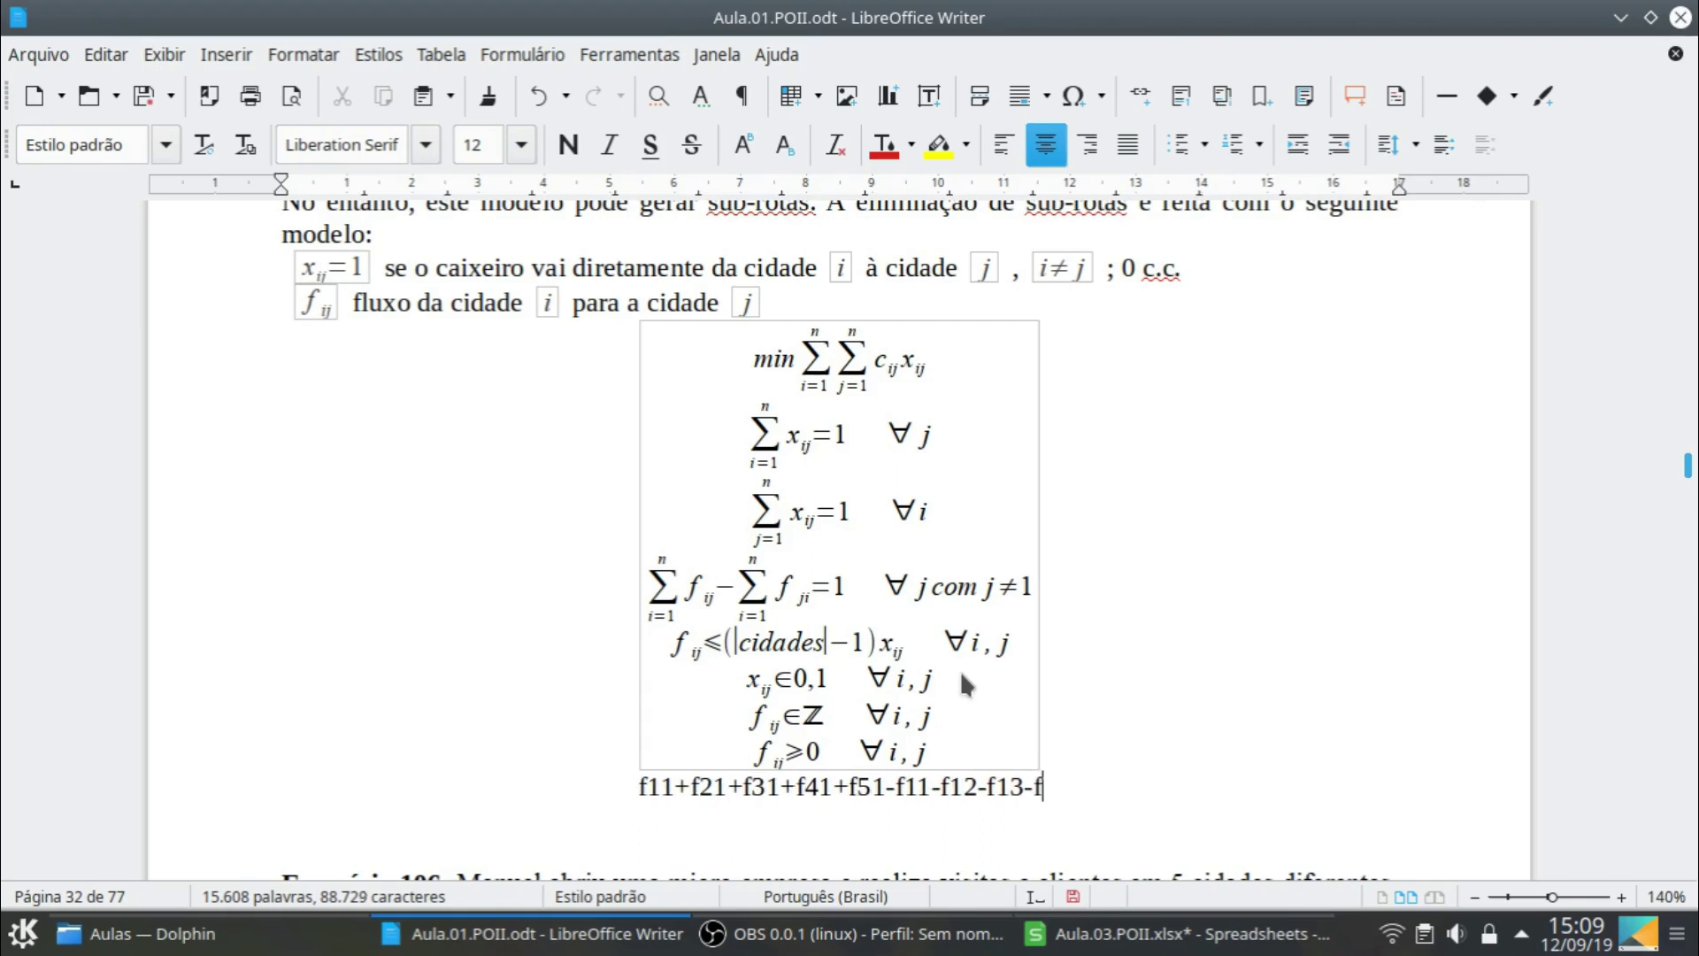
{"action": "type", "text": "14-f12"}
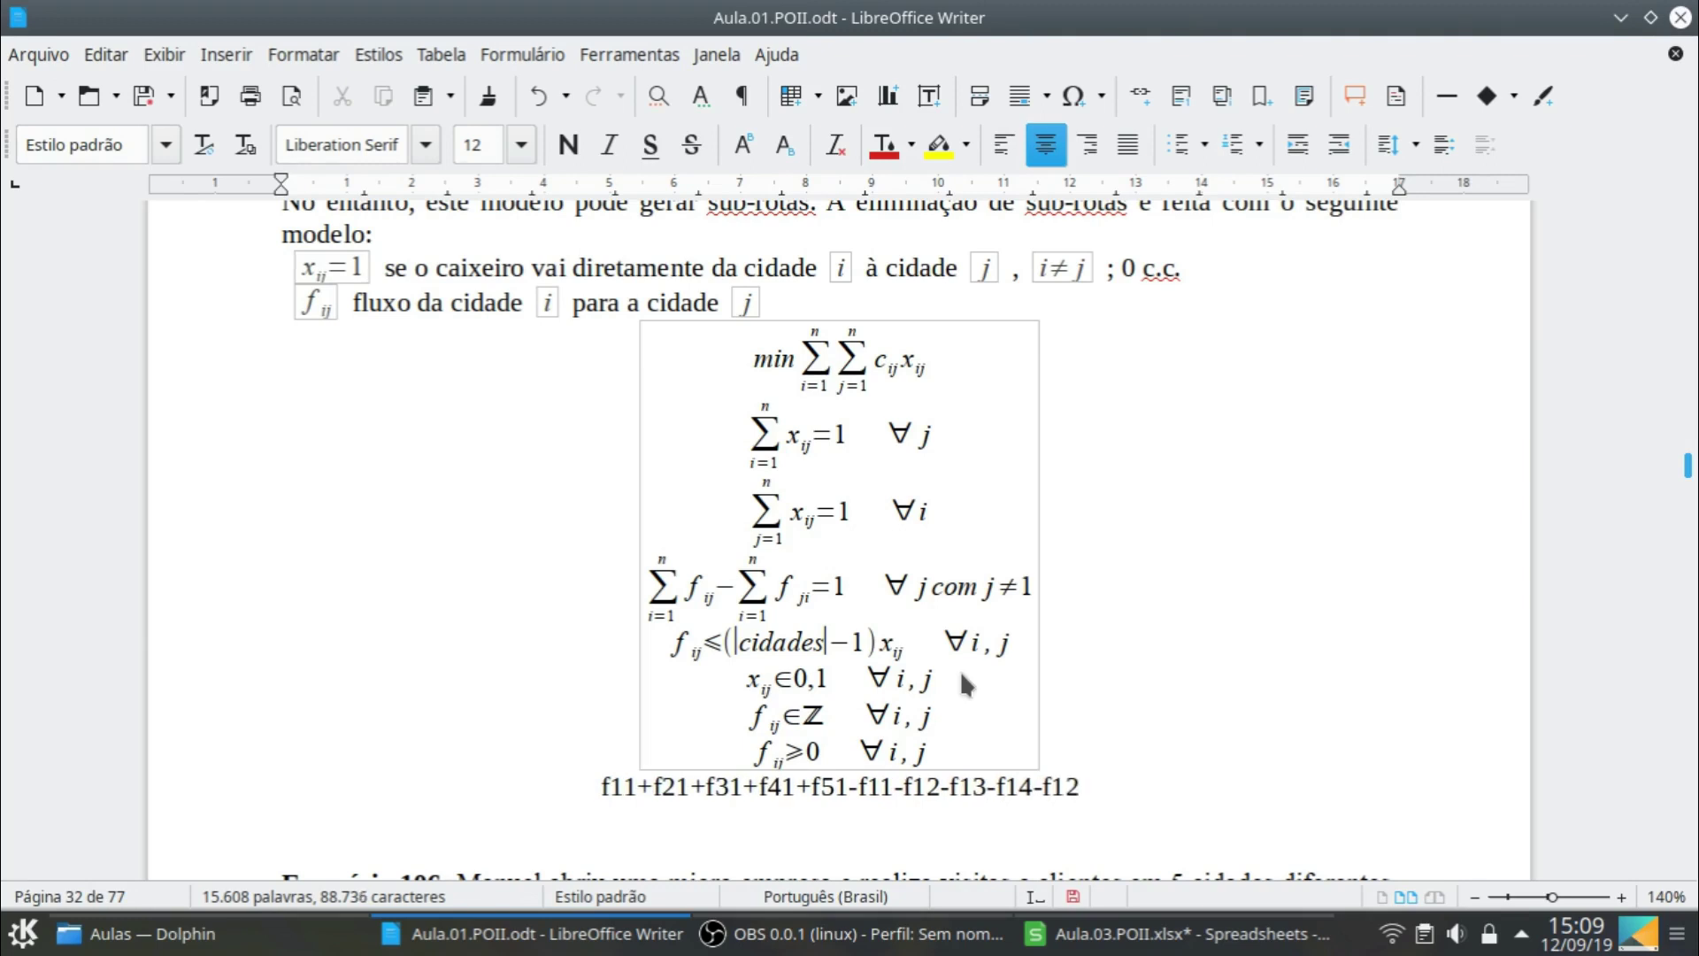
{"action": "key", "text": "BackSpace"}
{"action": "type", "text": "5=1"}
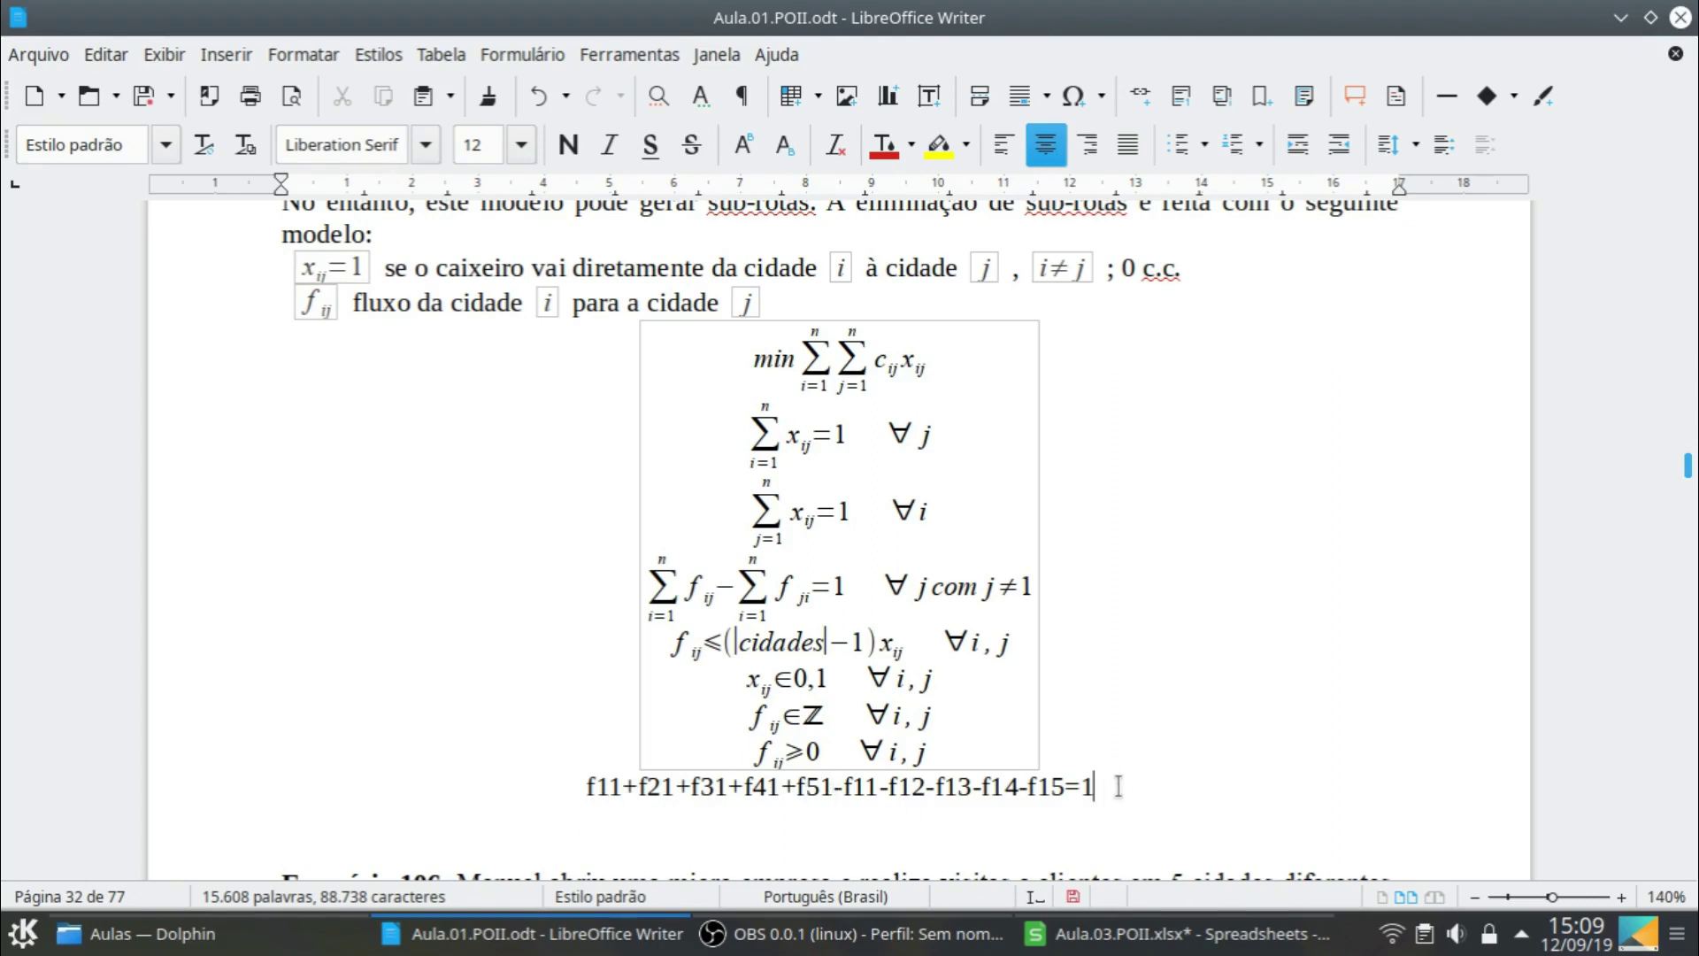
Add the explanatory line "fluxo que chega – fluxo que sai = 1" below the expanded flow constraint
{"action": "key", "text": "Return"}
{"action": "type", "text": "fluxo que chega "}
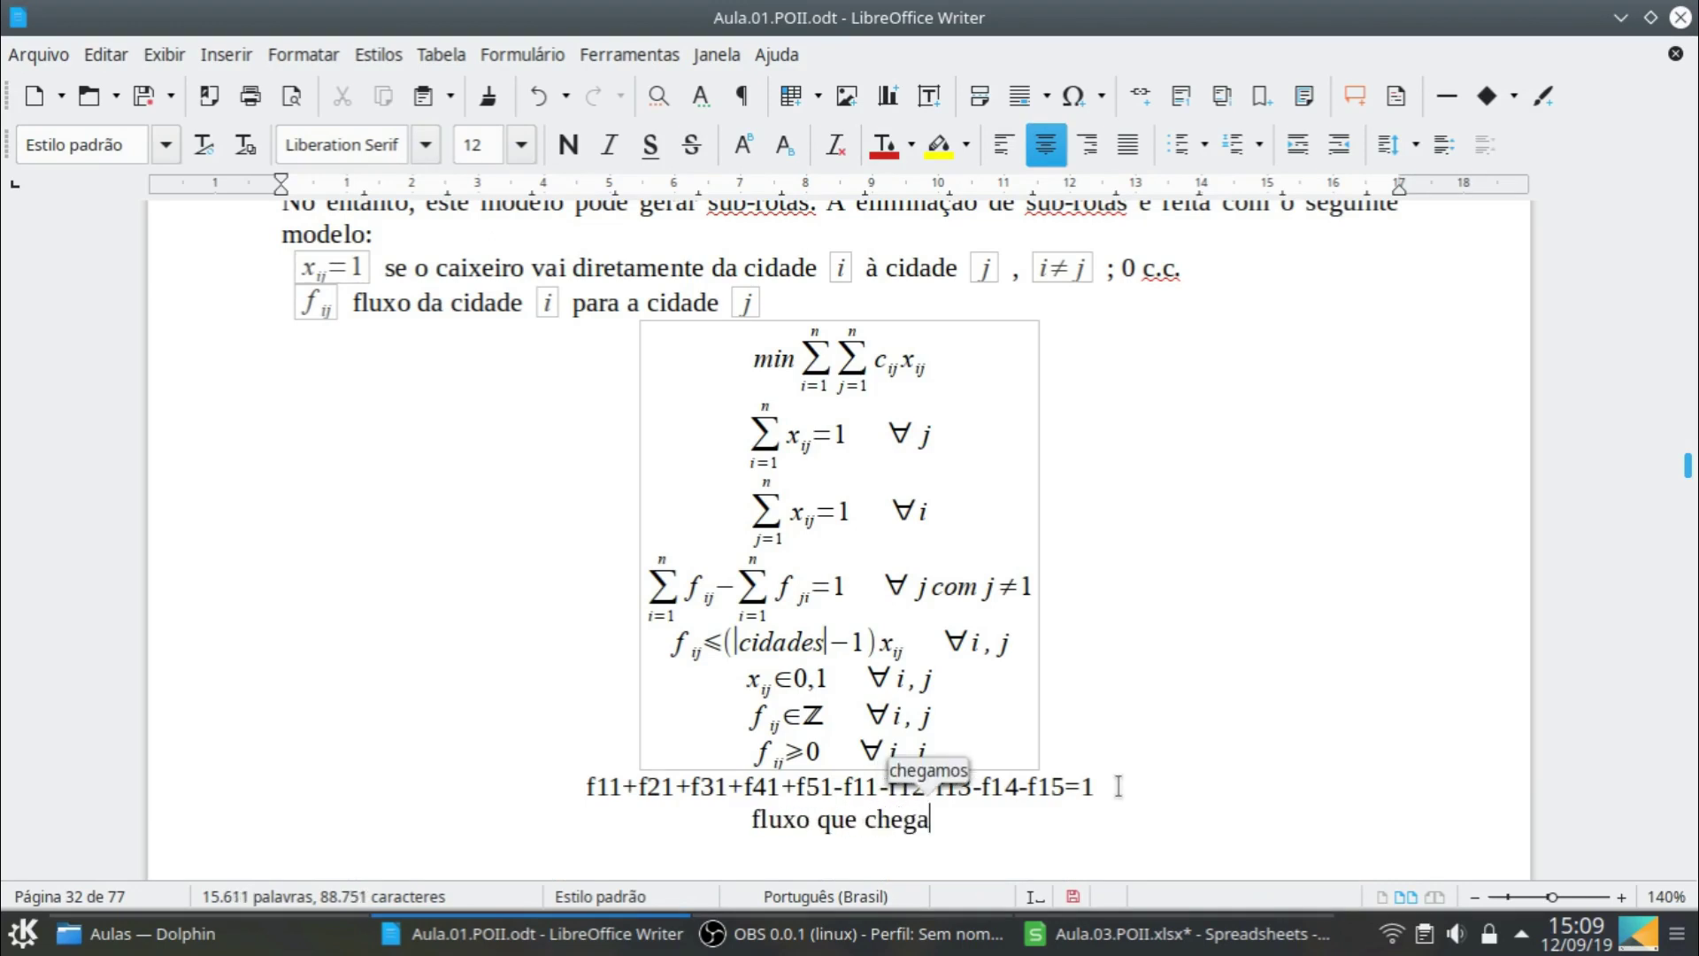
{"action": "type", "text": "-"}
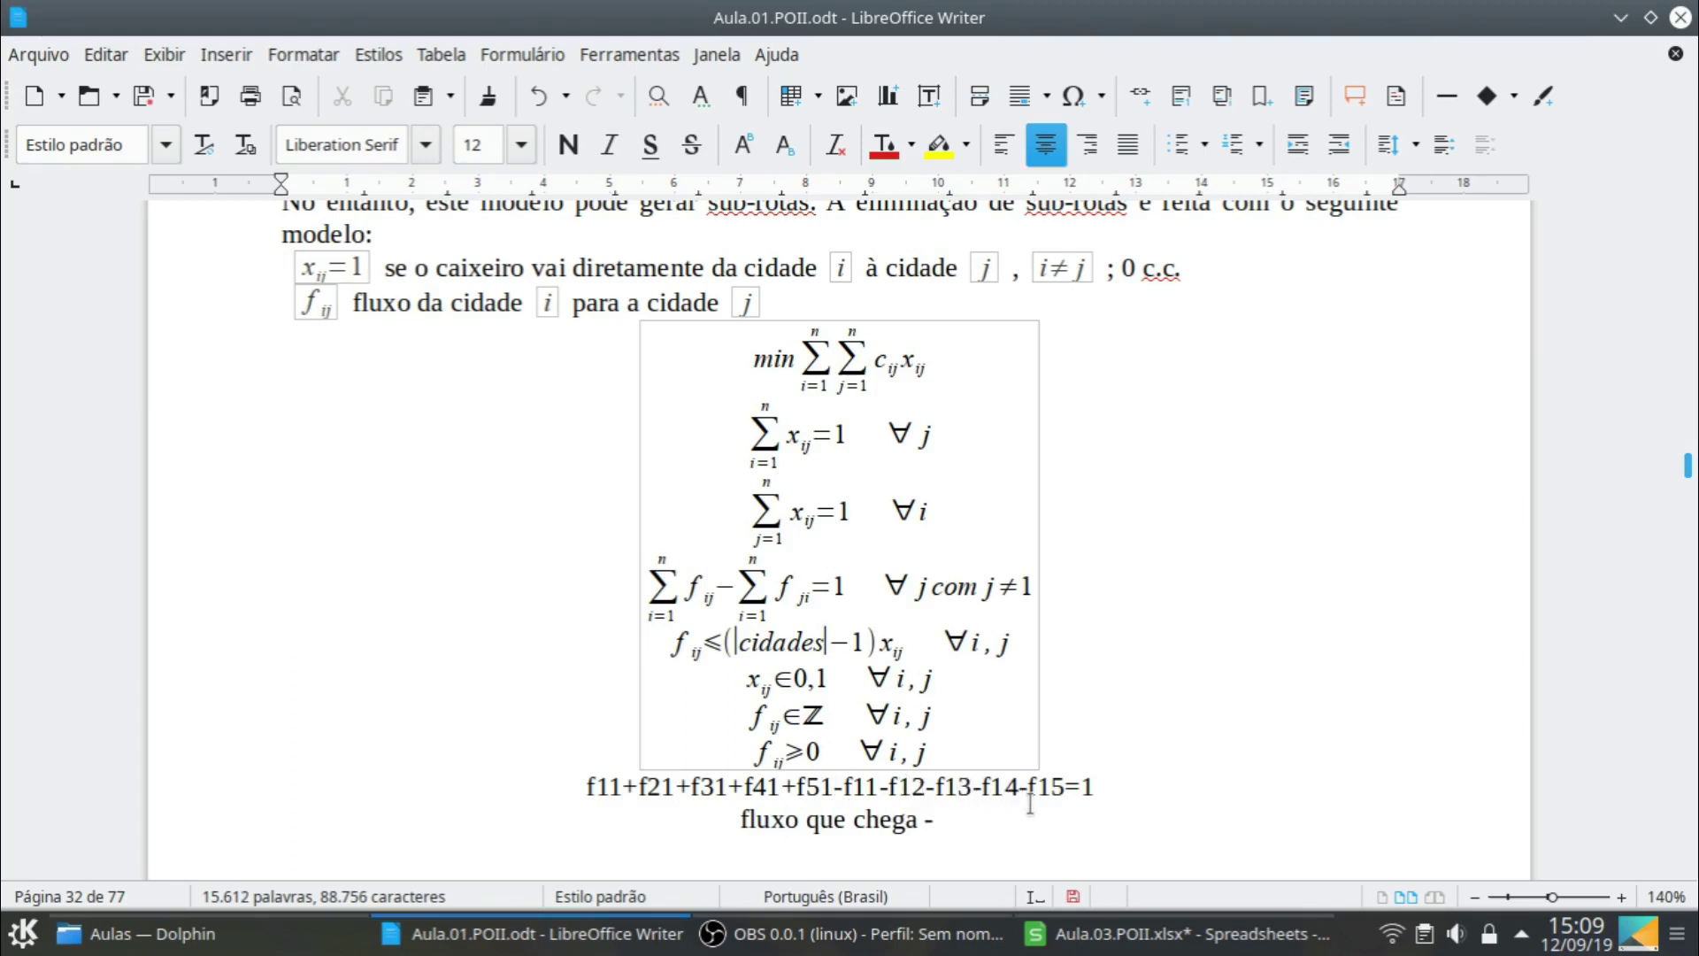
{"action": "type", "text": "fluxo q"}
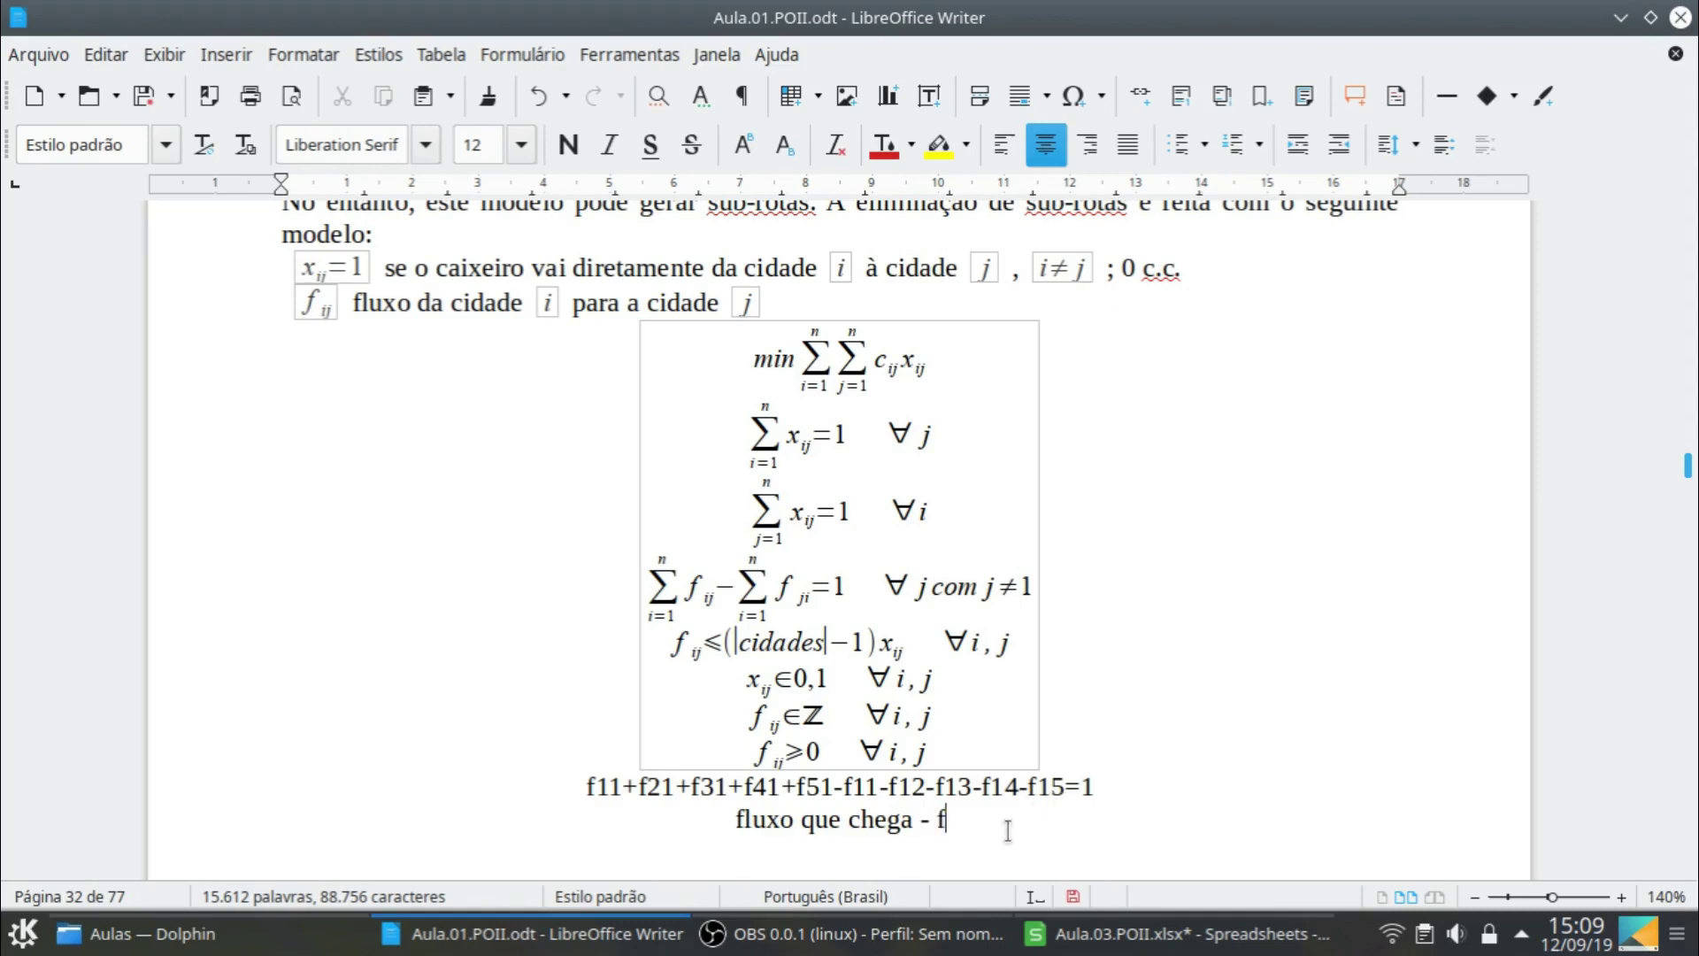
{"action": "type", "text": "ue "}
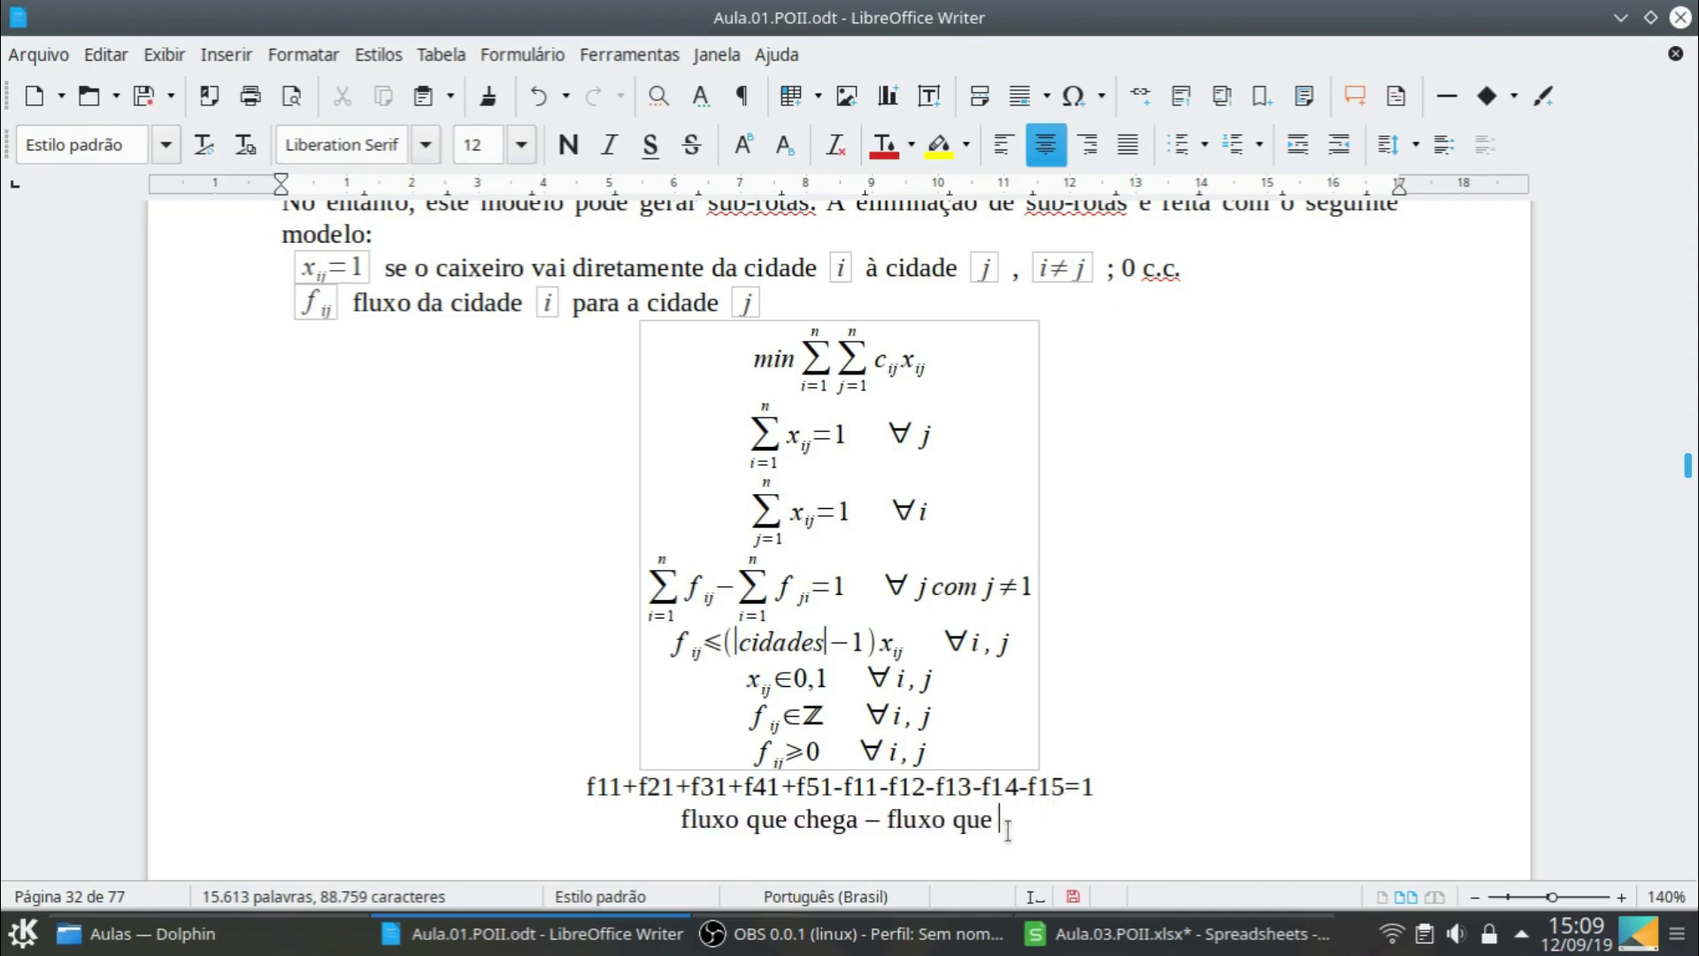
{"action": "type", "text": "sai = "}
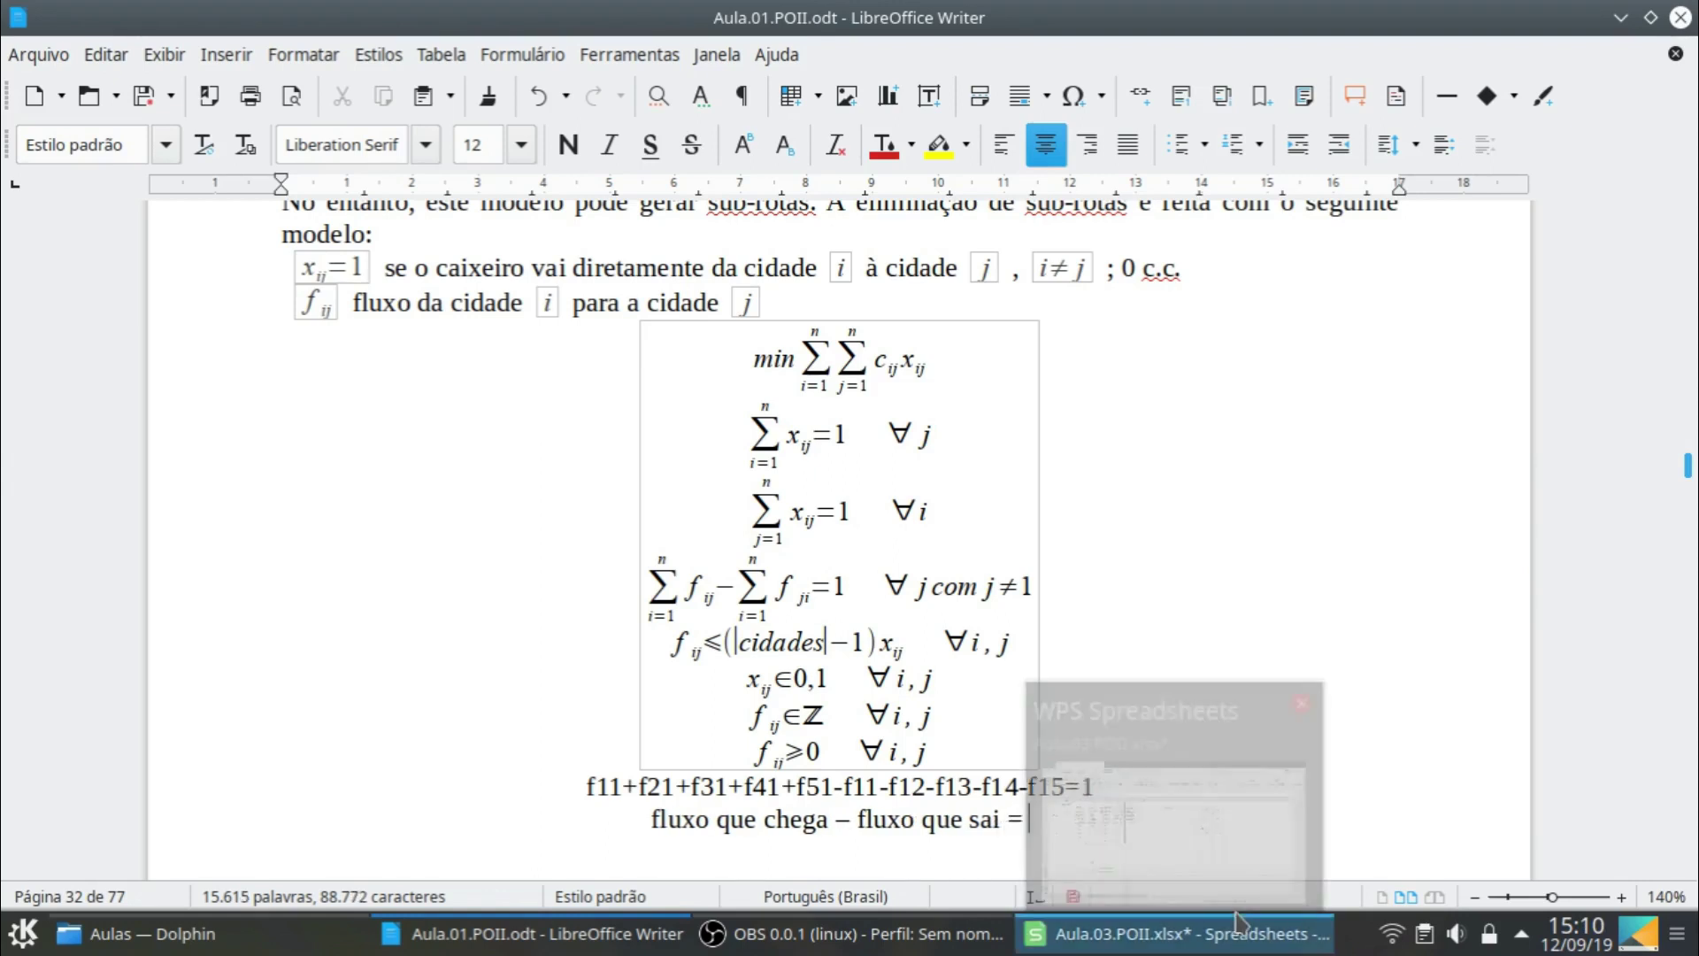
{"action": "type", "text": "1"}
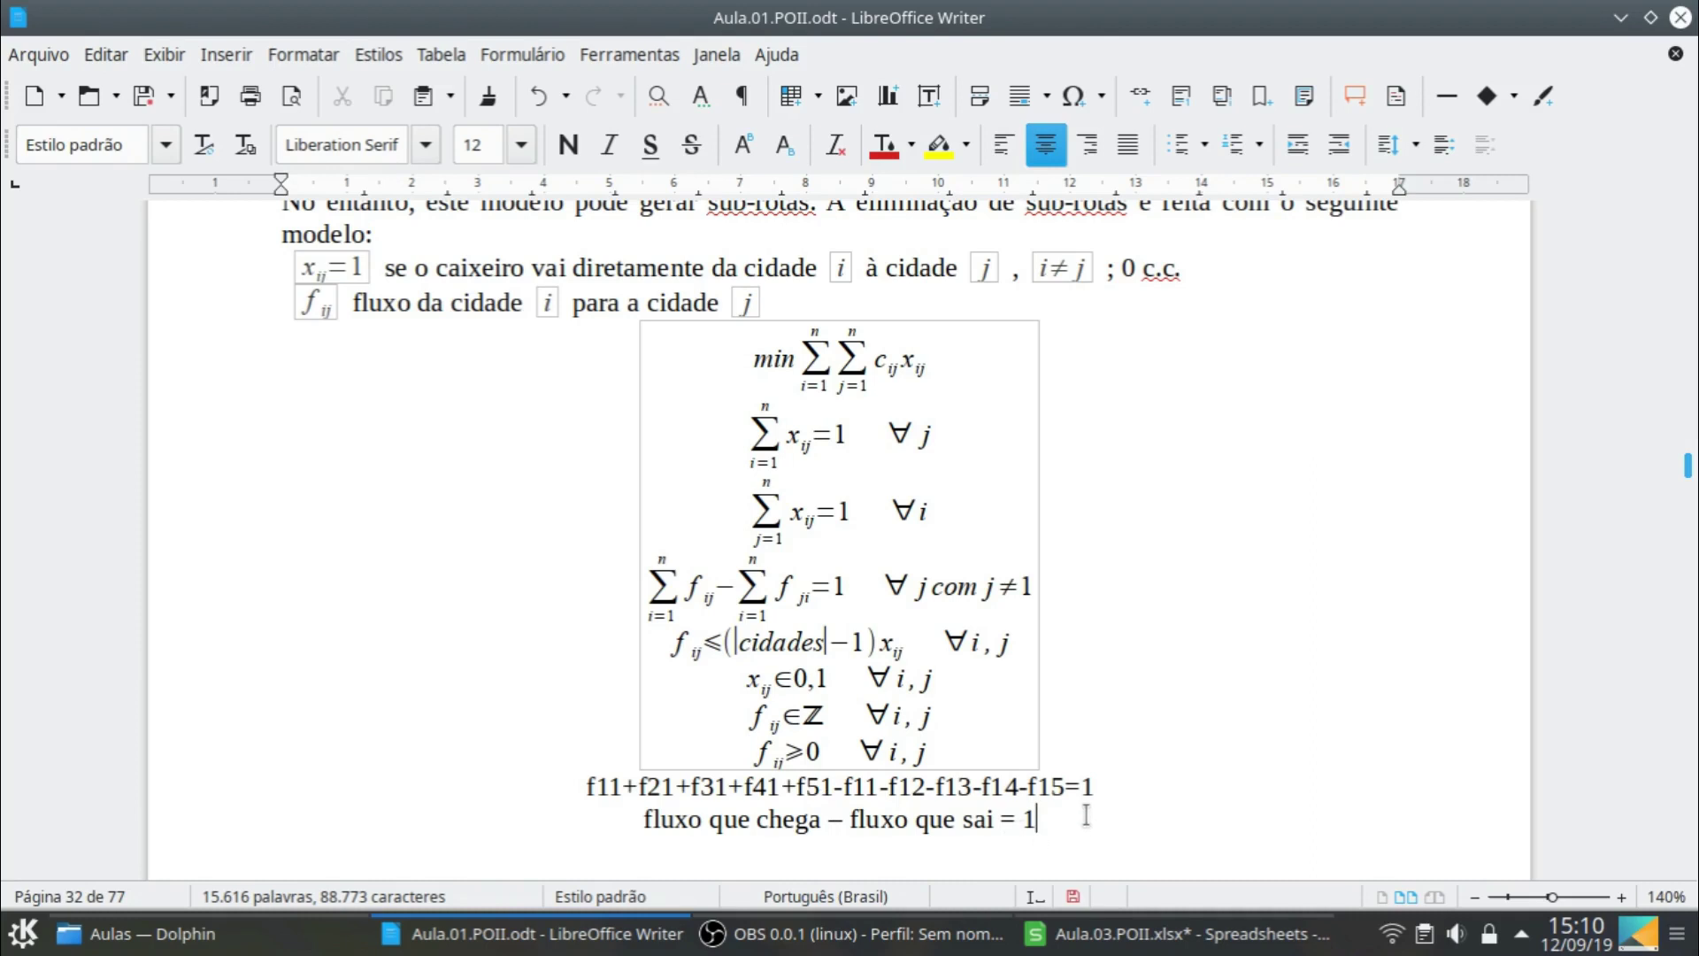
{"action": "key", "text": "Return"}
Check the sub-routes in the spreadsheet Aula.03.POII.xlsx and add the line "1 chega com fluxo máximo igual a 4" below the explanation in Writer
{"action": "left_click", "coordinate": [1194, 932]}
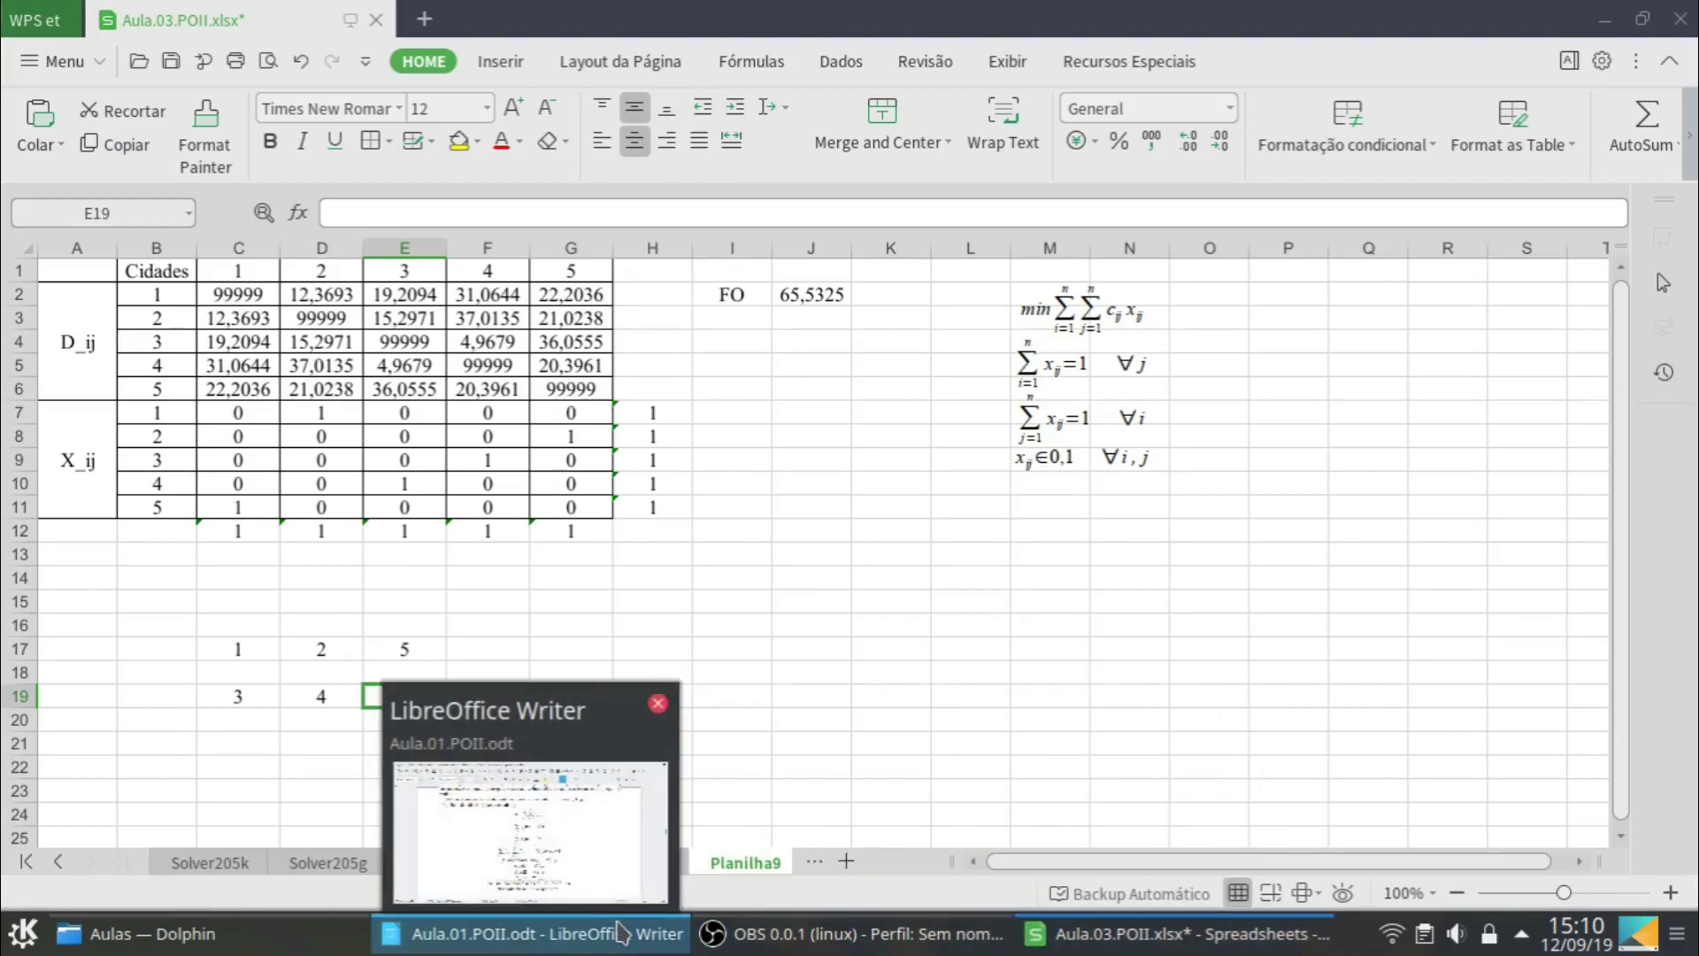
{"action": "left_click", "coordinate": [531, 933]}
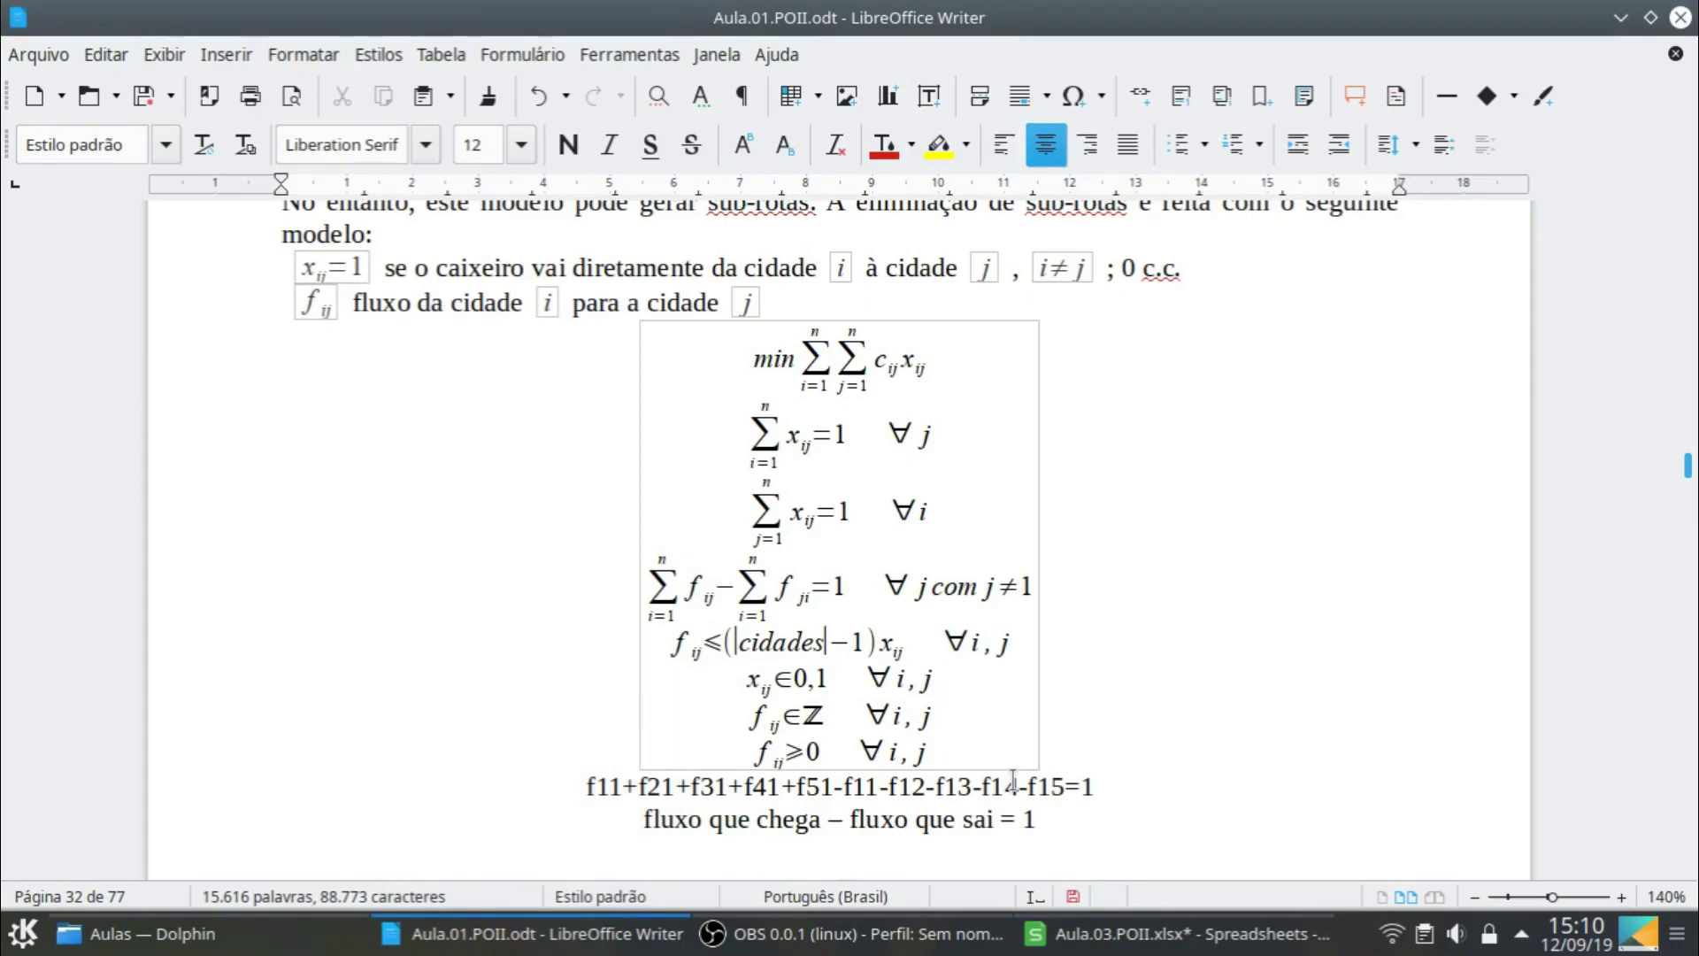
{"action": "type", "text": "1 chega co"}
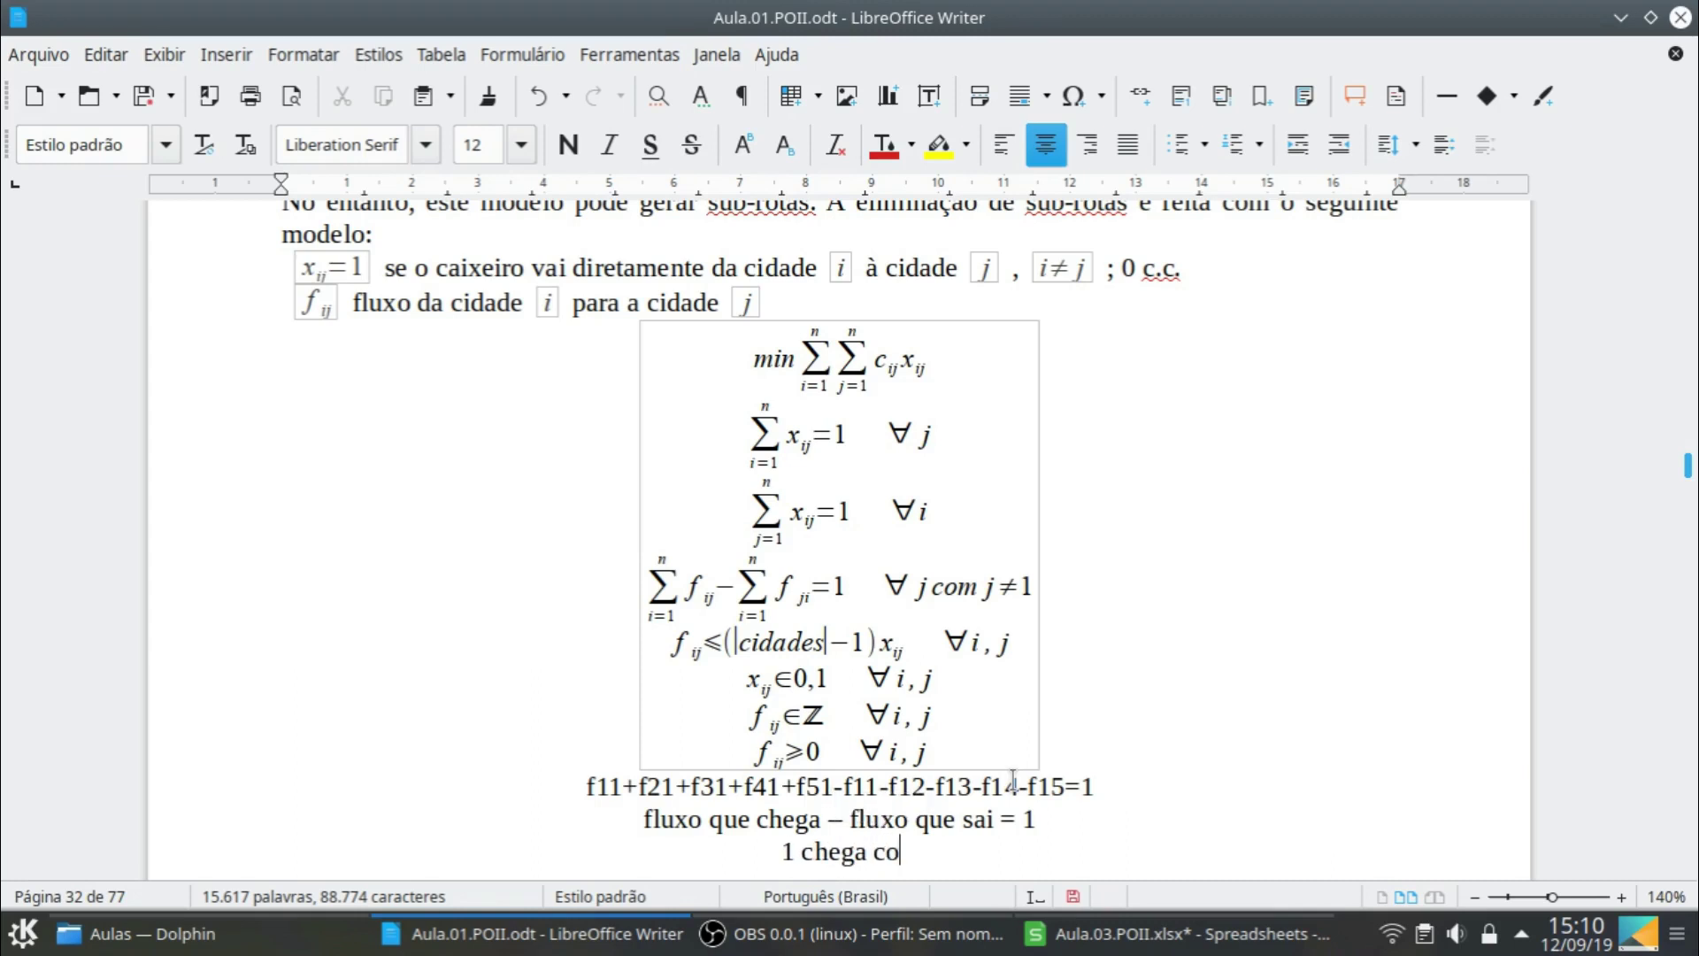
{"action": "type", "text": "m fluxo"}
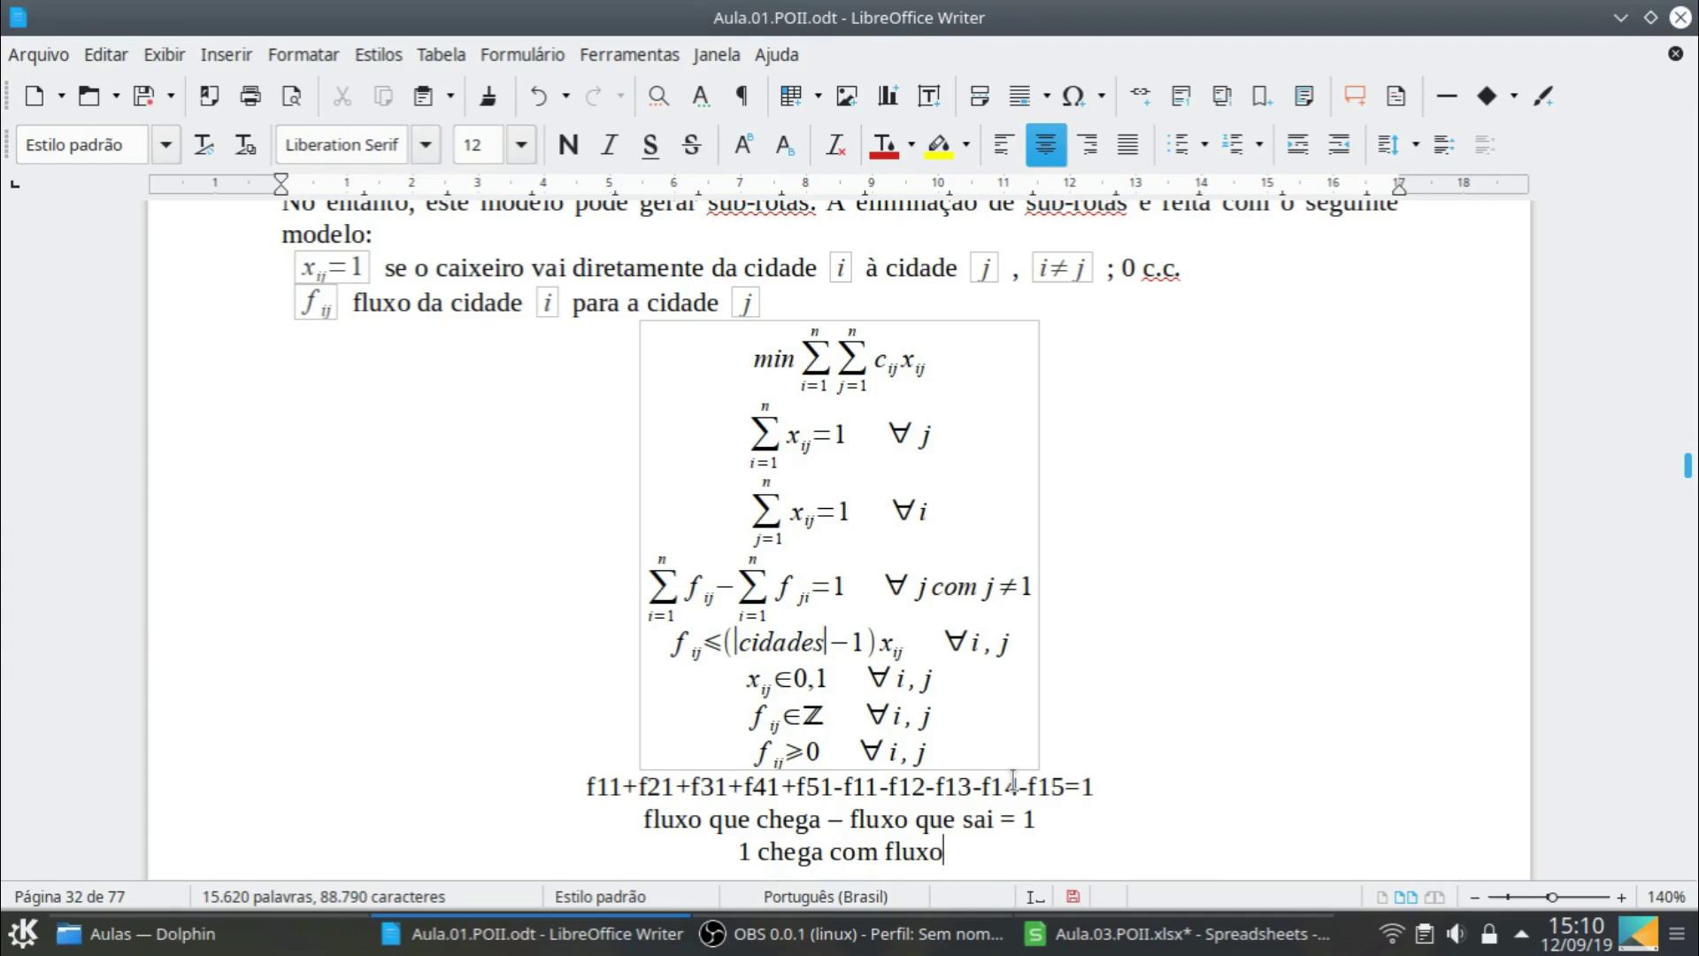
{"action": "type", "text": " máximo"}
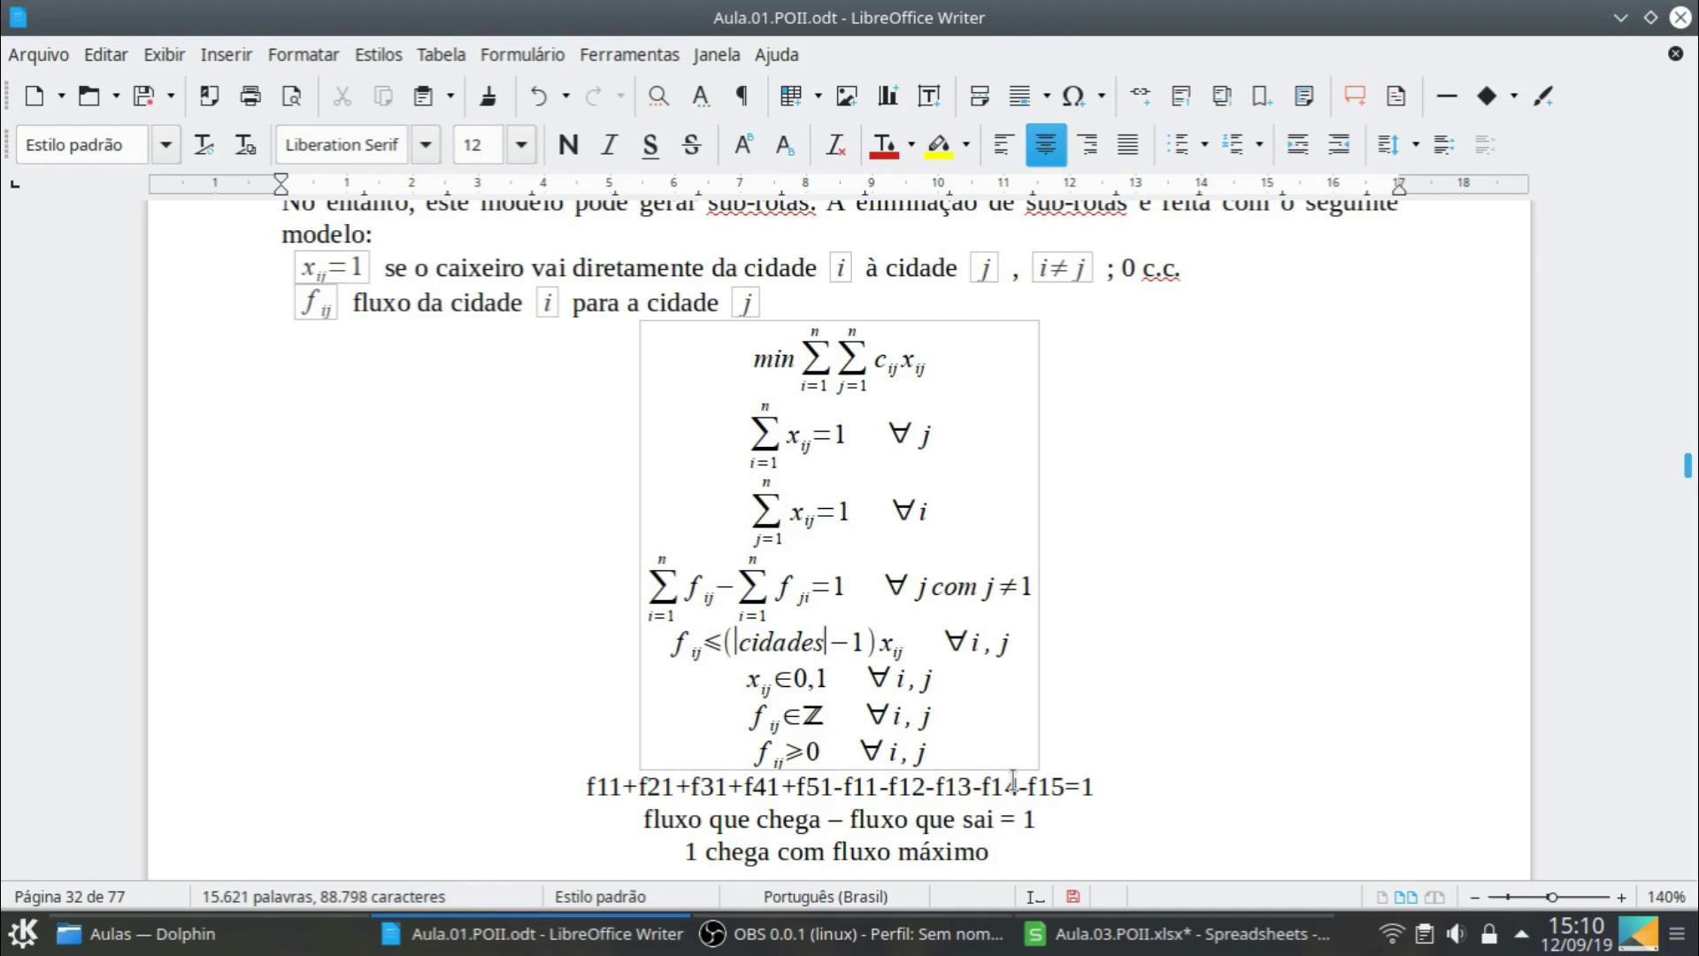
{"action": "type", "text": " igual"}
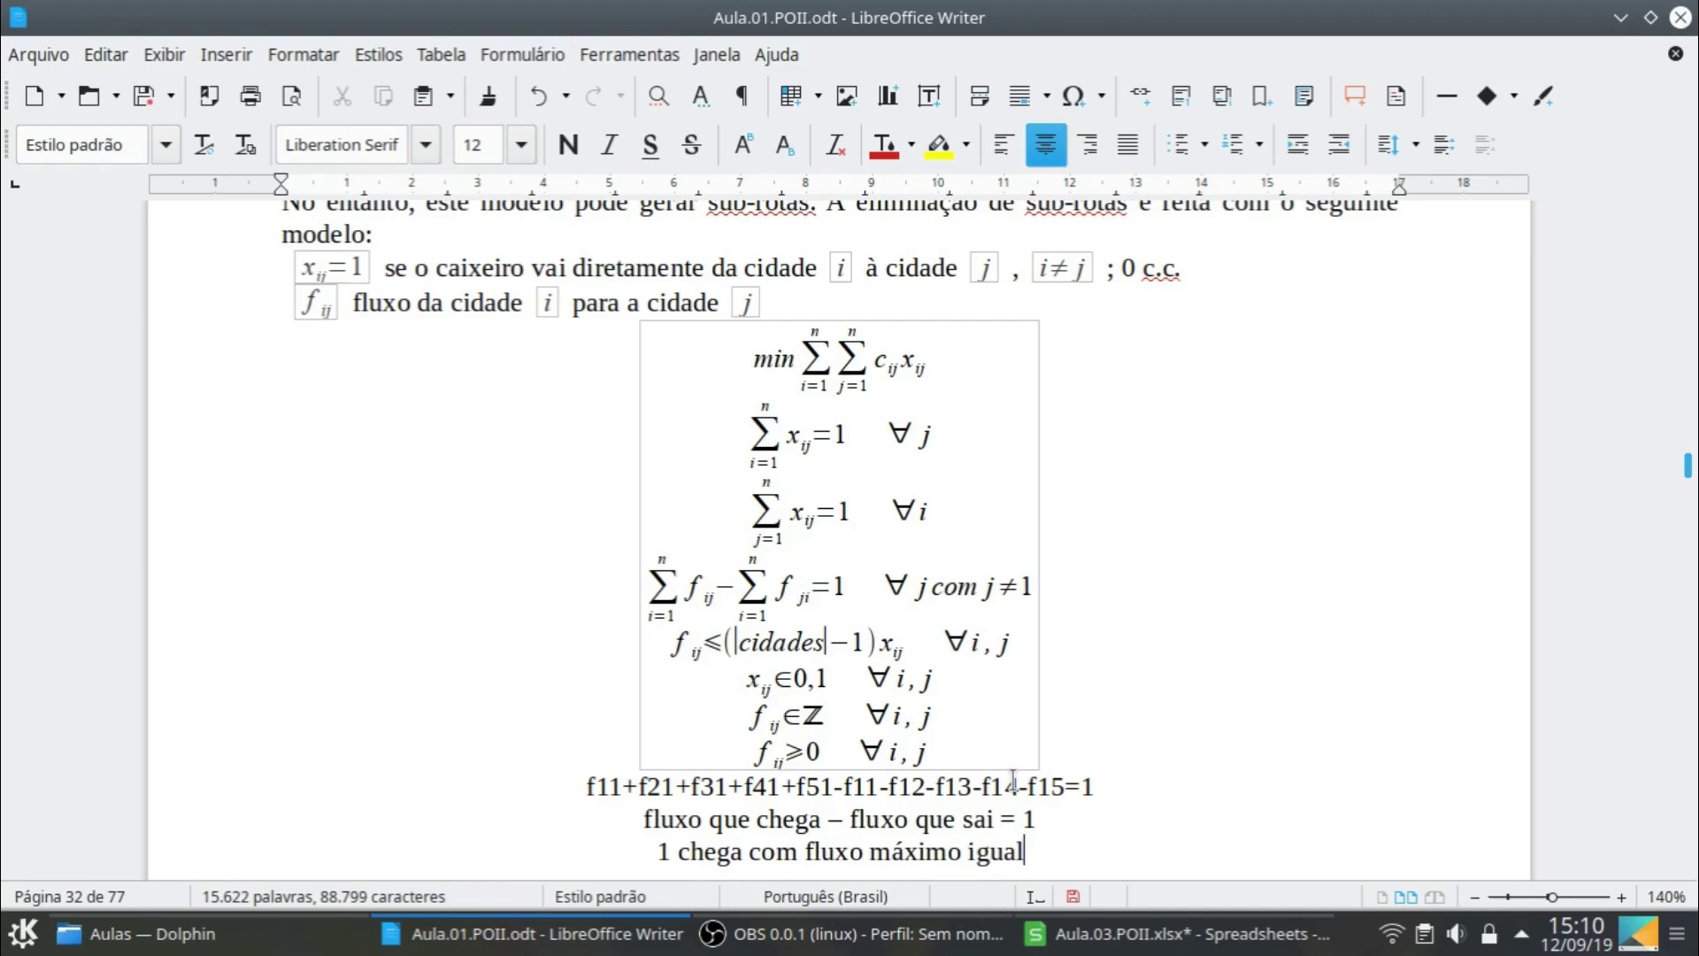
{"action": "type", "text": " a 4"}
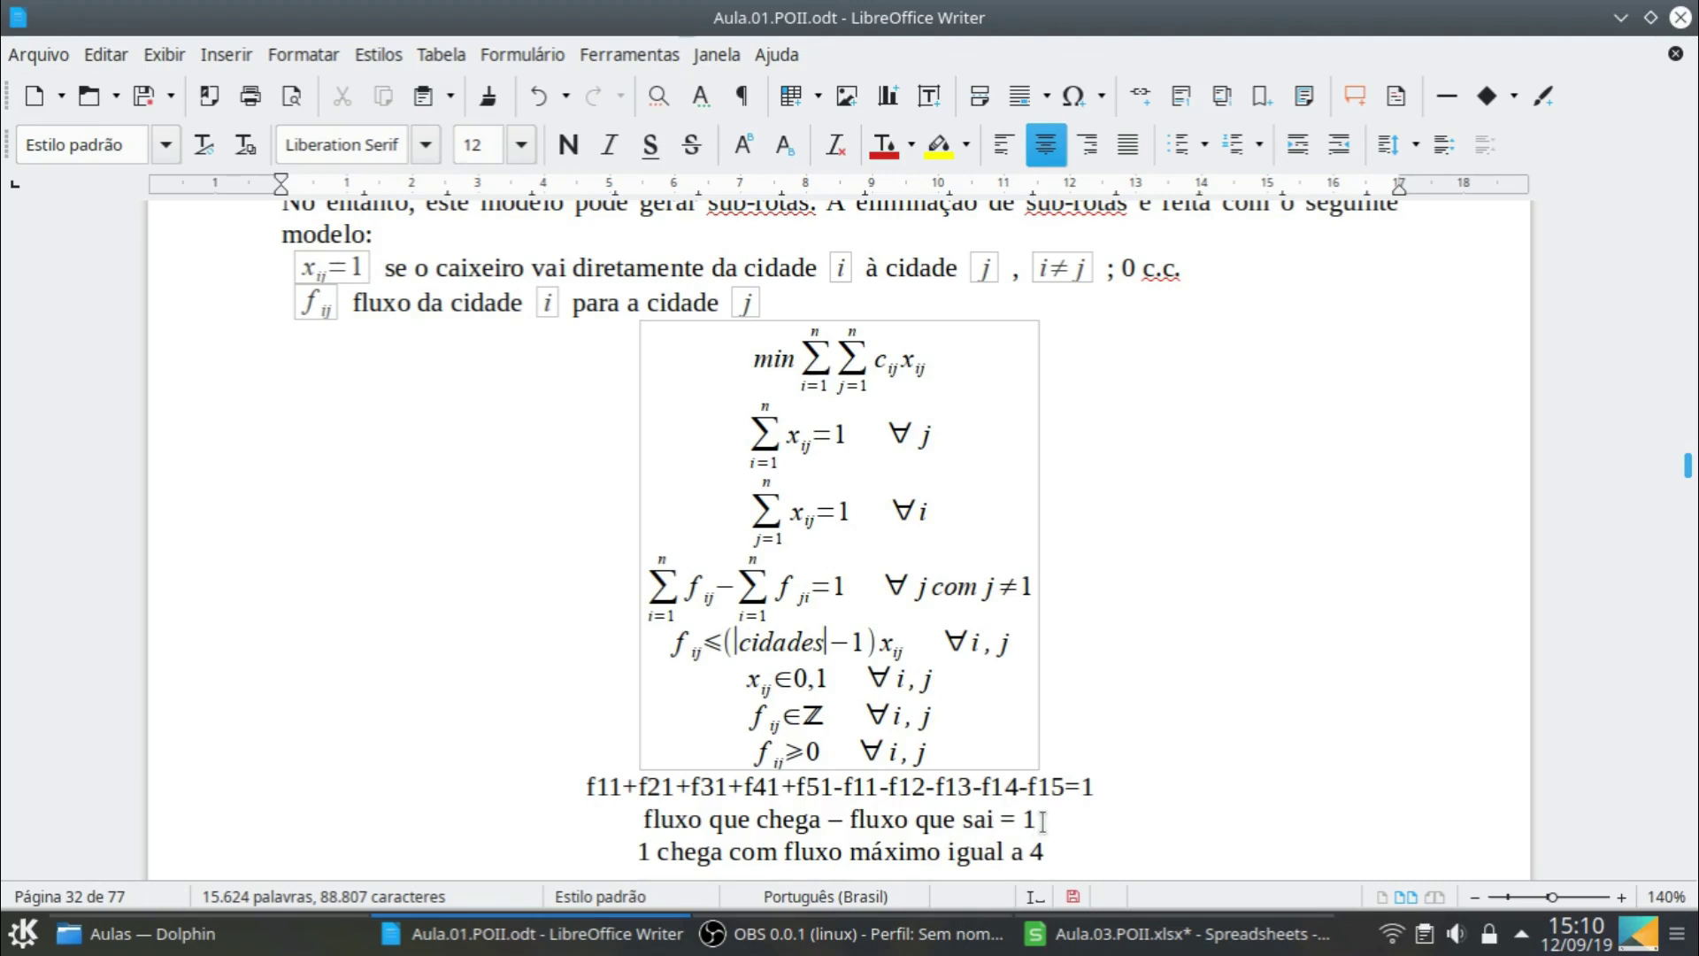
Add the line "1 sai com fluxo igual a 3" below the one about city 1's arriving flow
{"action": "key", "text": "Return"}
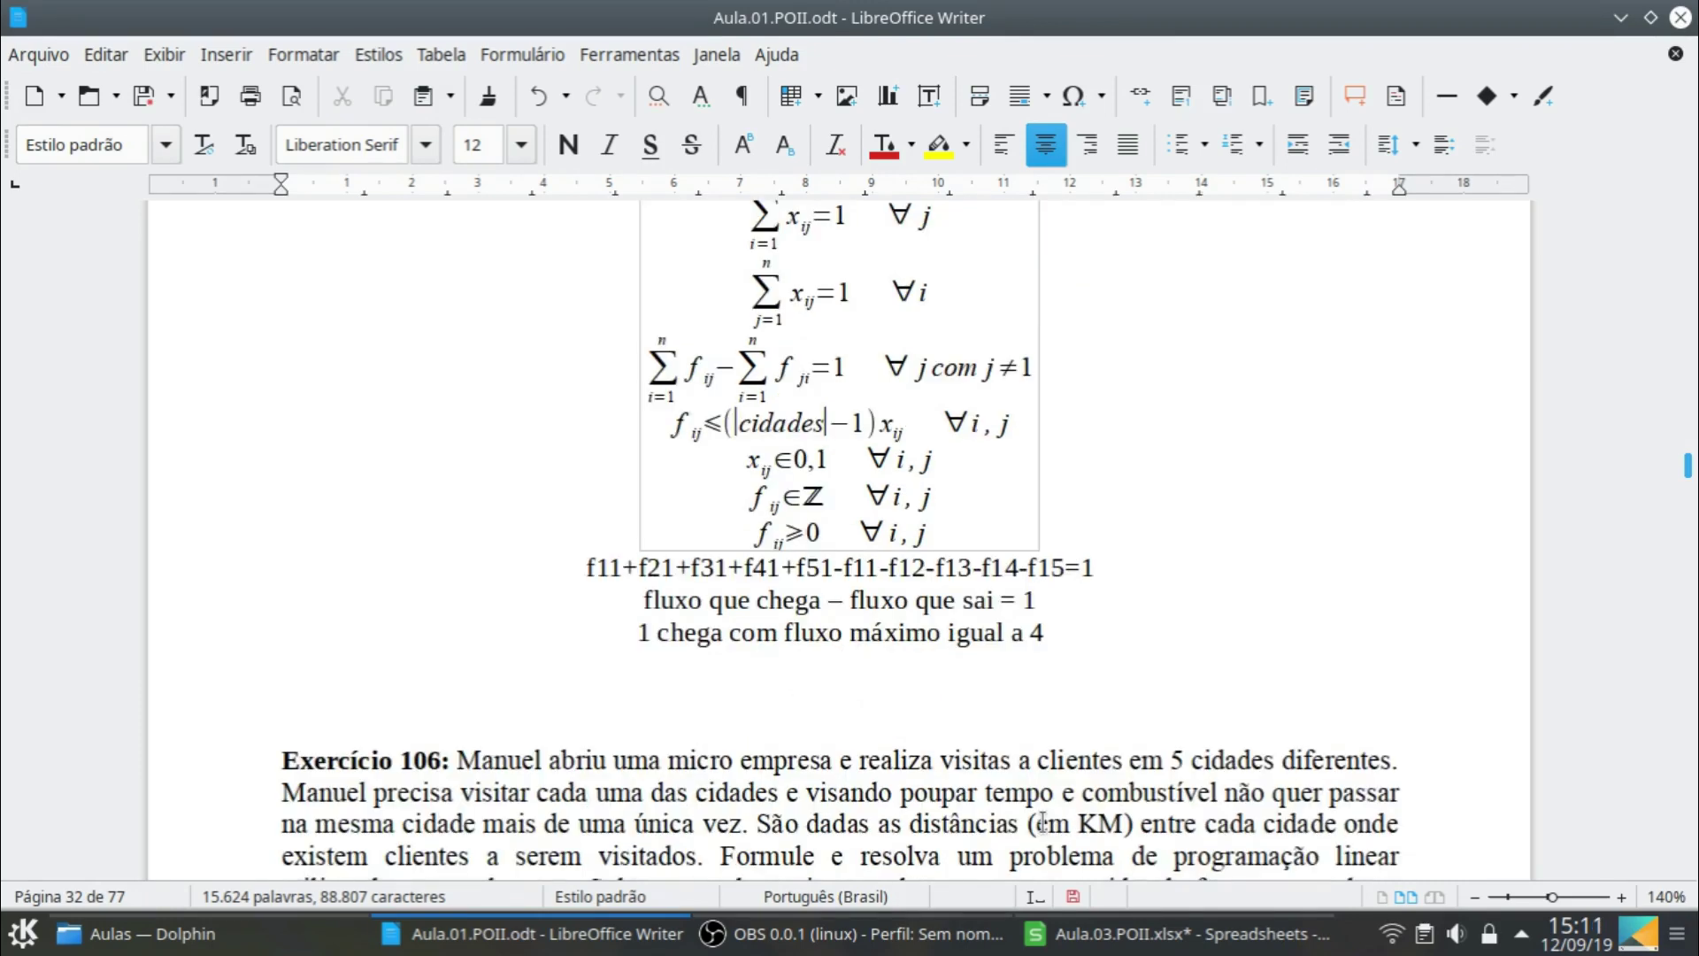
{"action": "type", "text": "1 sai com fluxo de"}
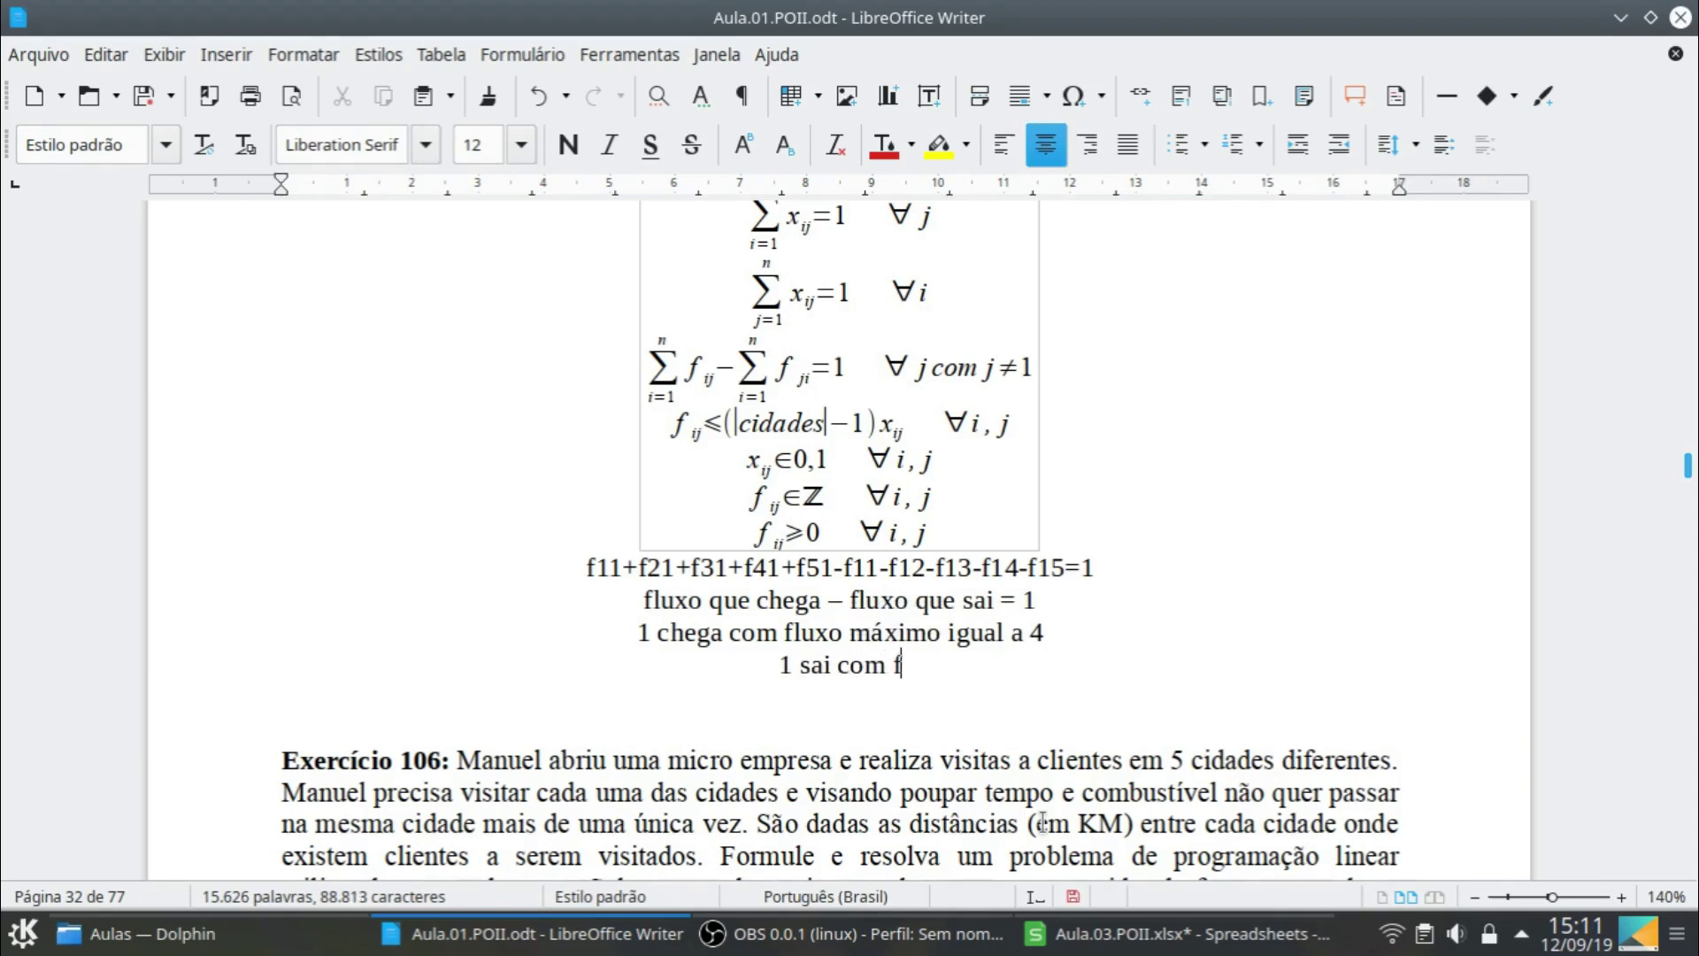
{"action": "key", "text": "BackSpace"}
{"action": "key", "text": "BackSpace"}
{"action": "type", "text": "igual a "}
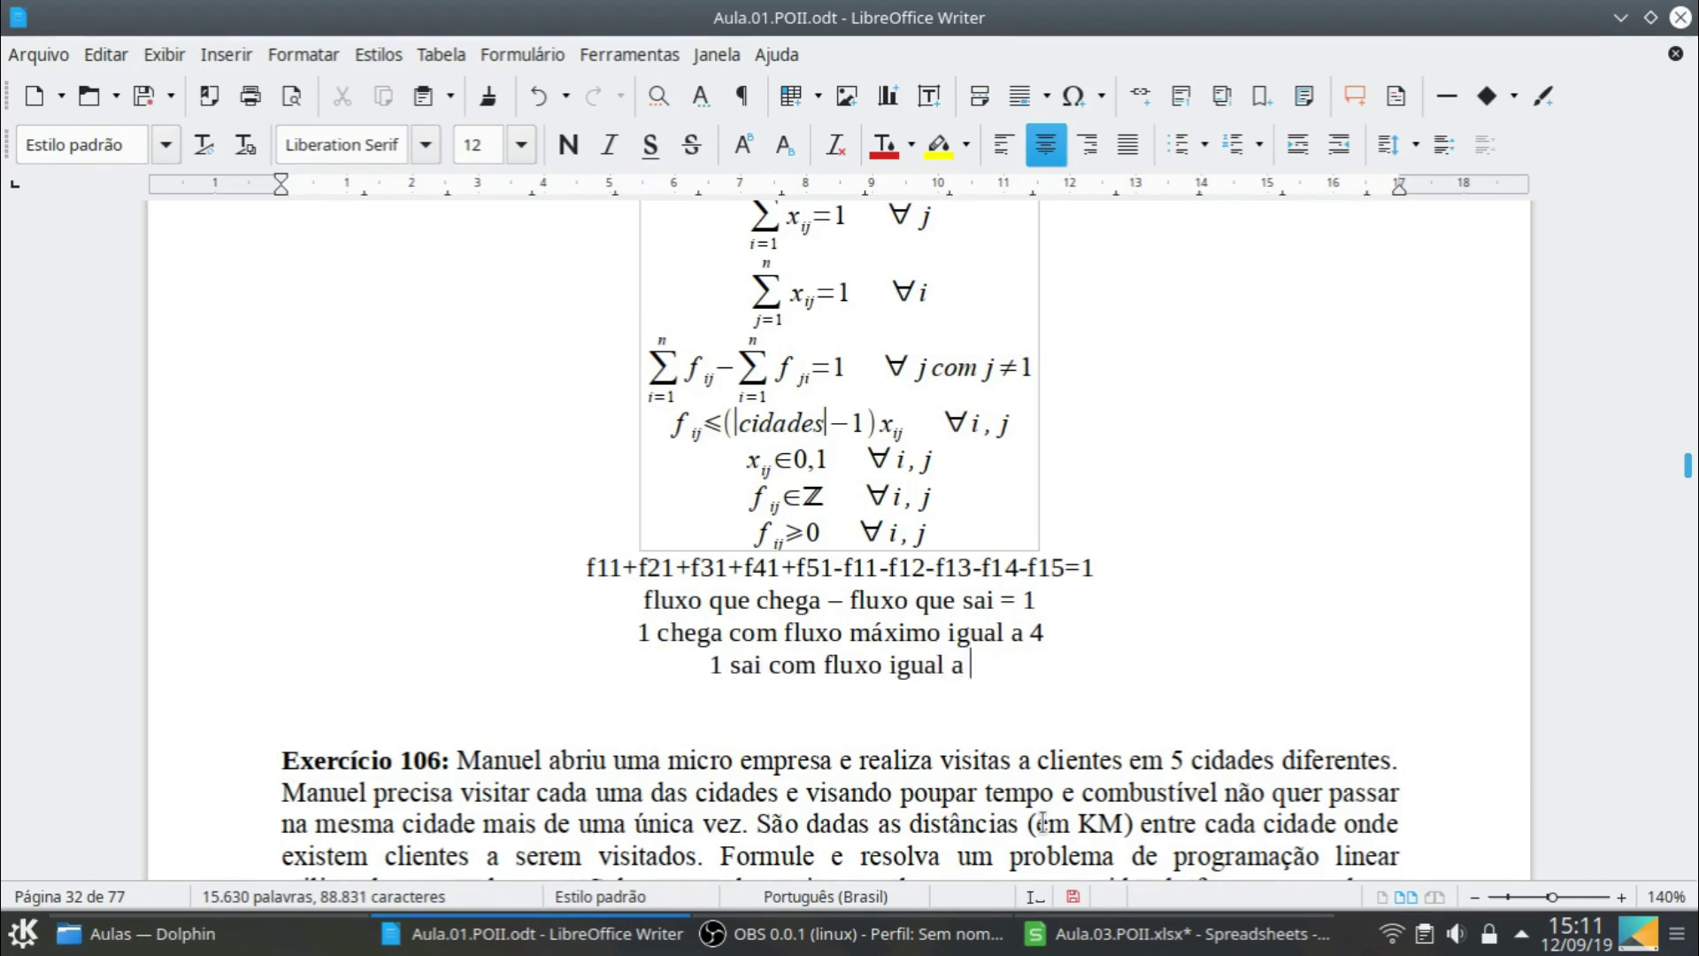
{"action": "type", "text": "3"}
Check the first sub-route in the spreadsheet and add the line "chega em 2 com fluxo igual a 3" in the Writer document
{"action": "left_click", "coordinate": [1108, 936]}
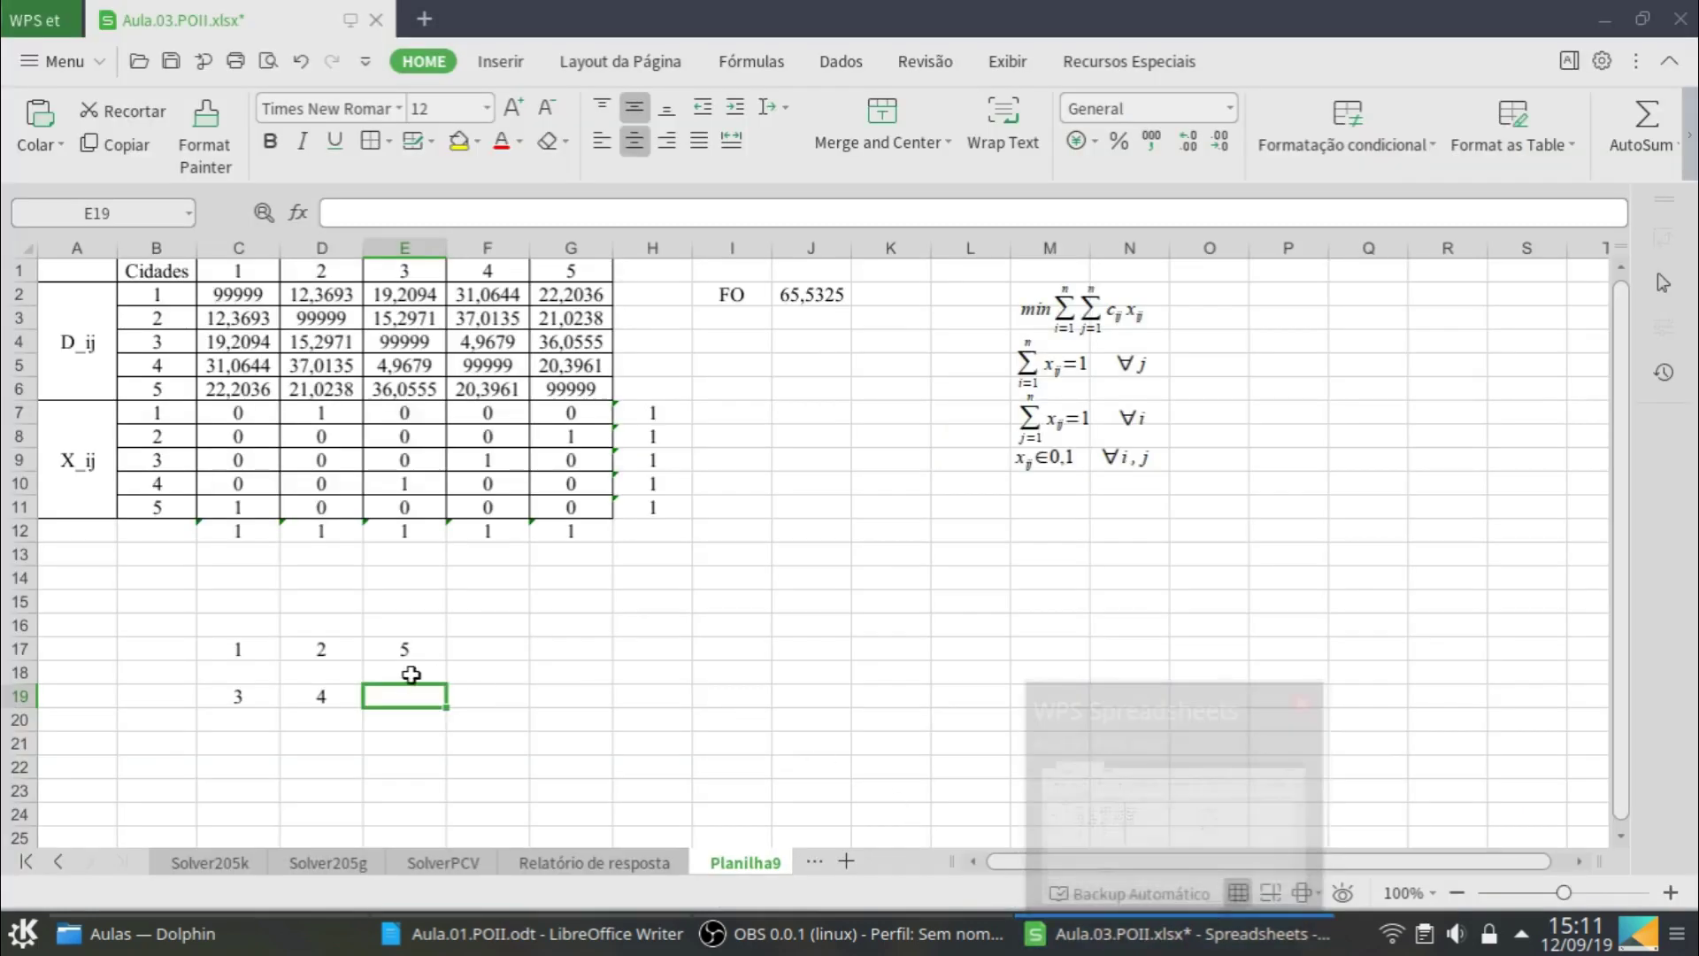
{"action": "left_click", "coordinate": [559, 941]}
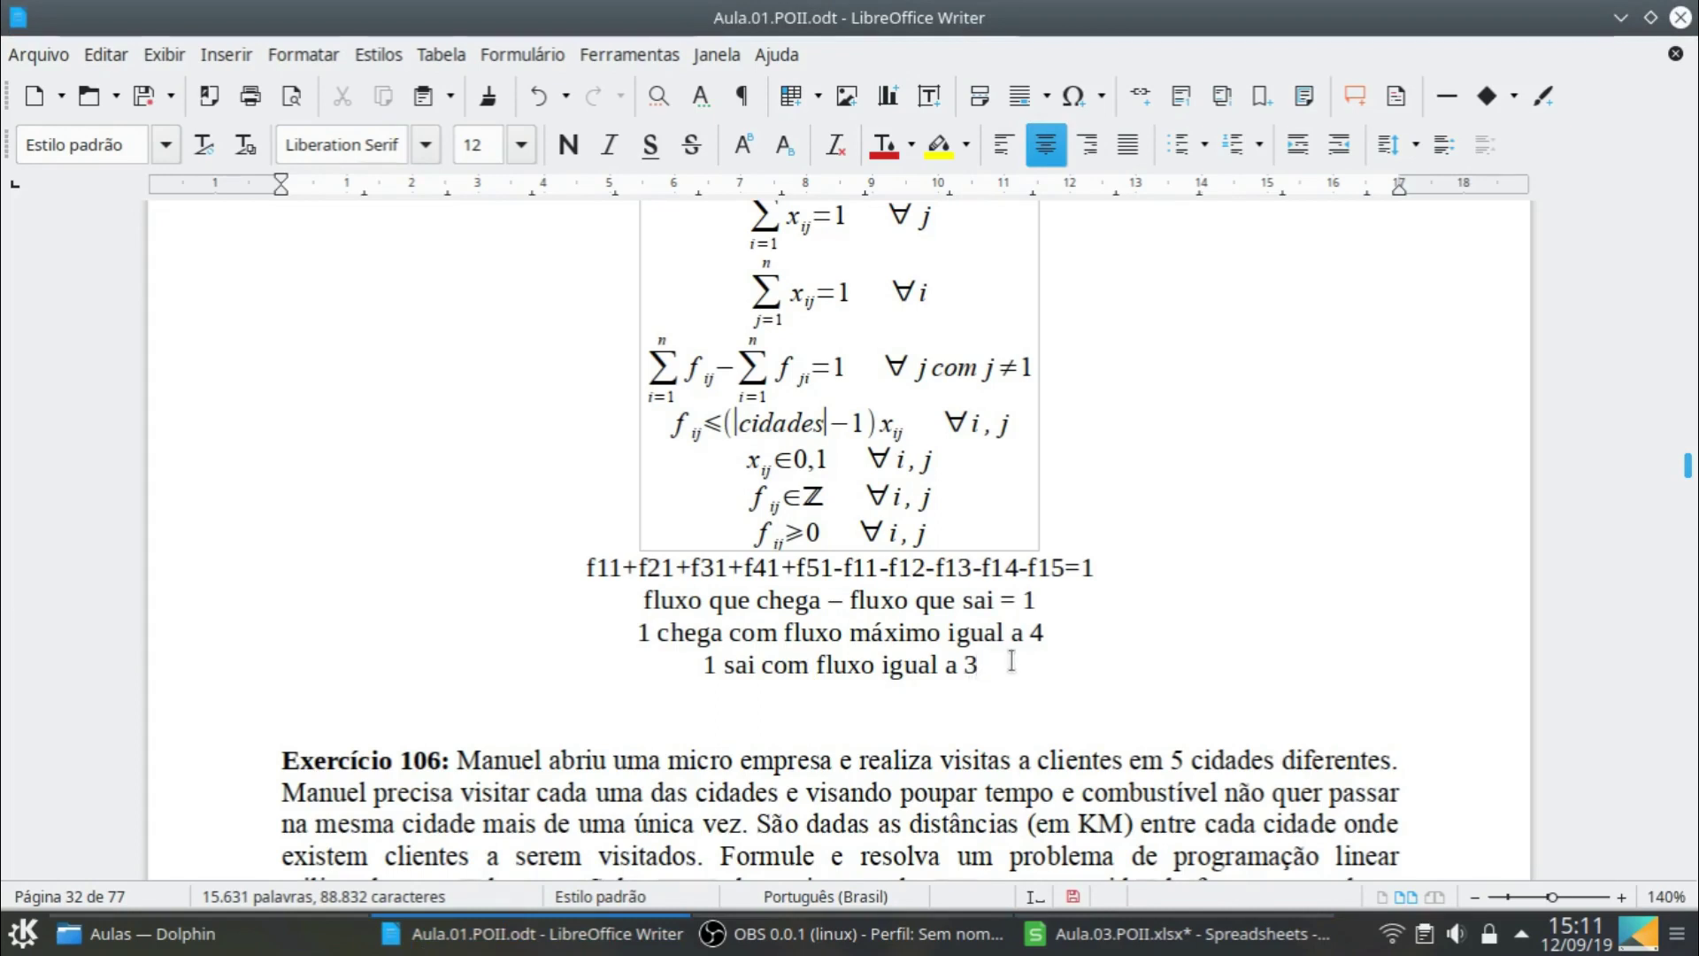
{"action": "key", "text": "Return"}
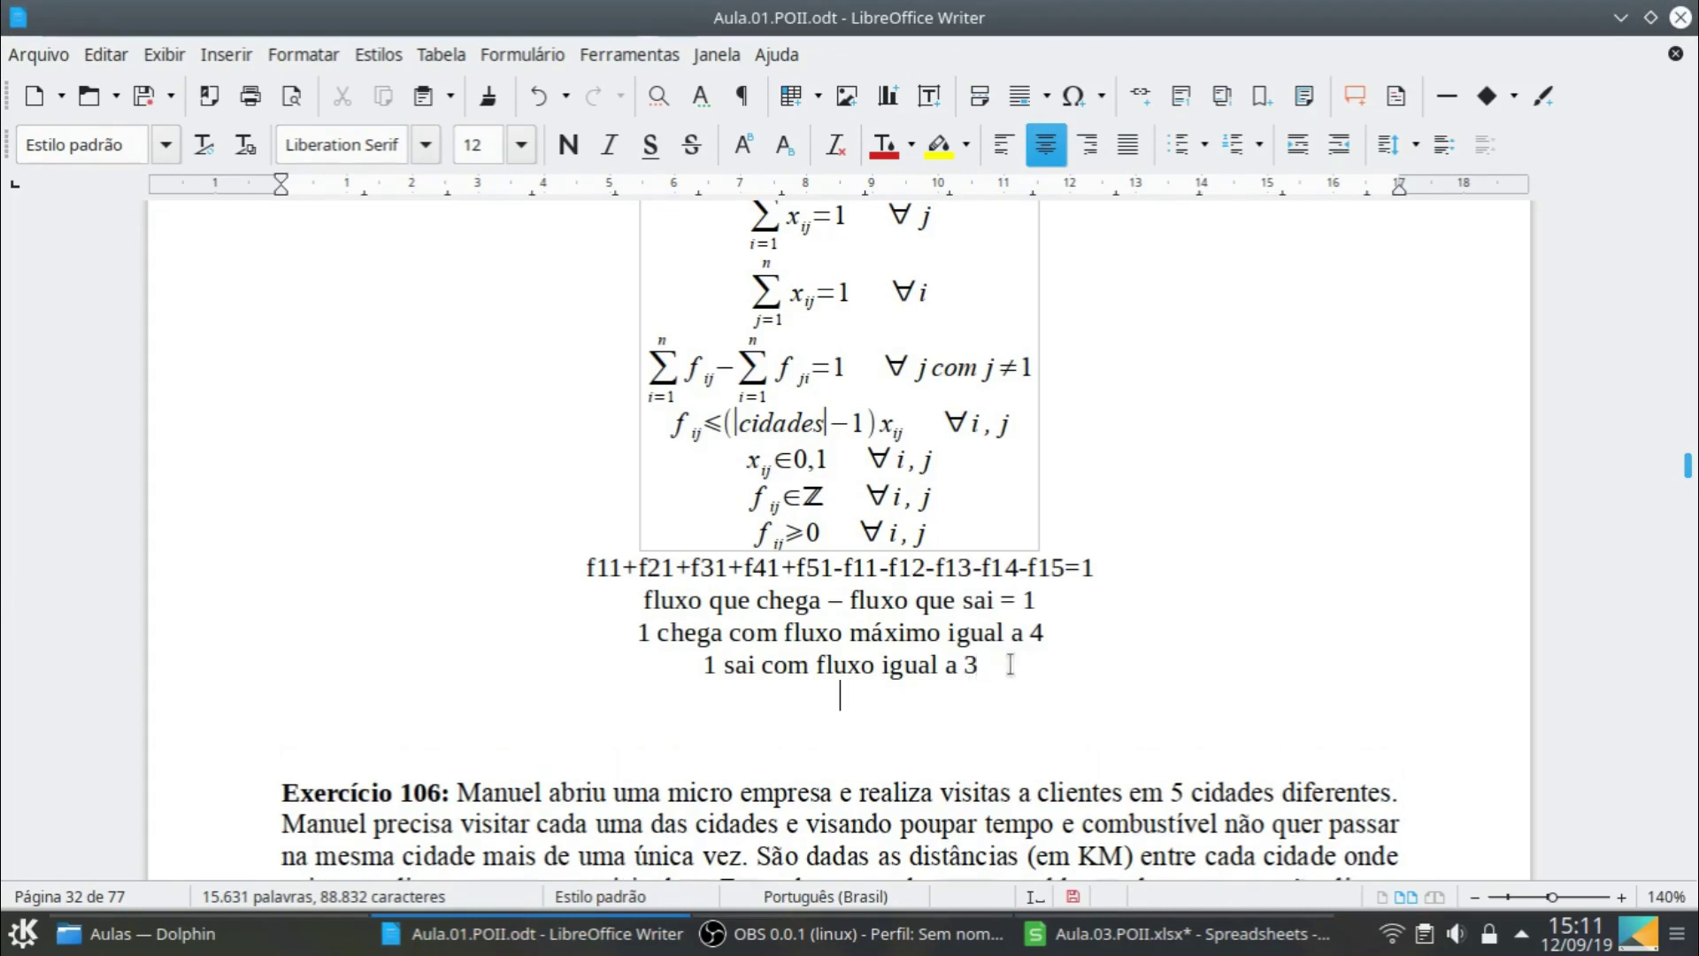
{"action": "type", "text": "cheg"}
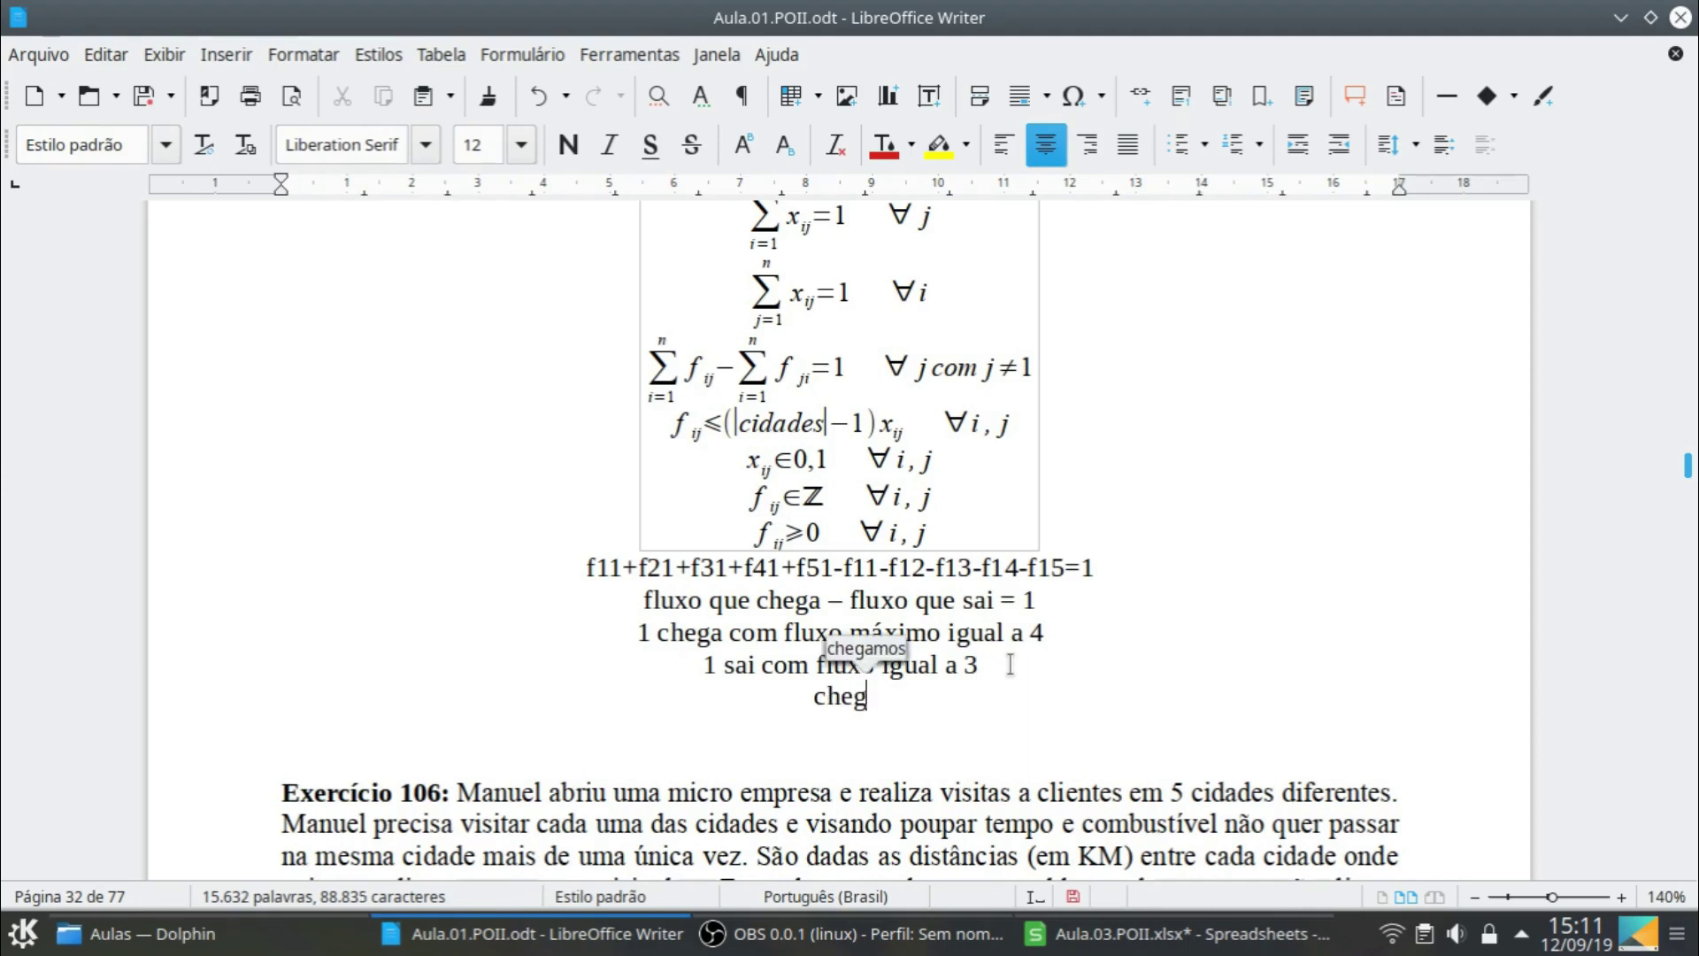
{"action": "type", "text": "a em 2 co"}
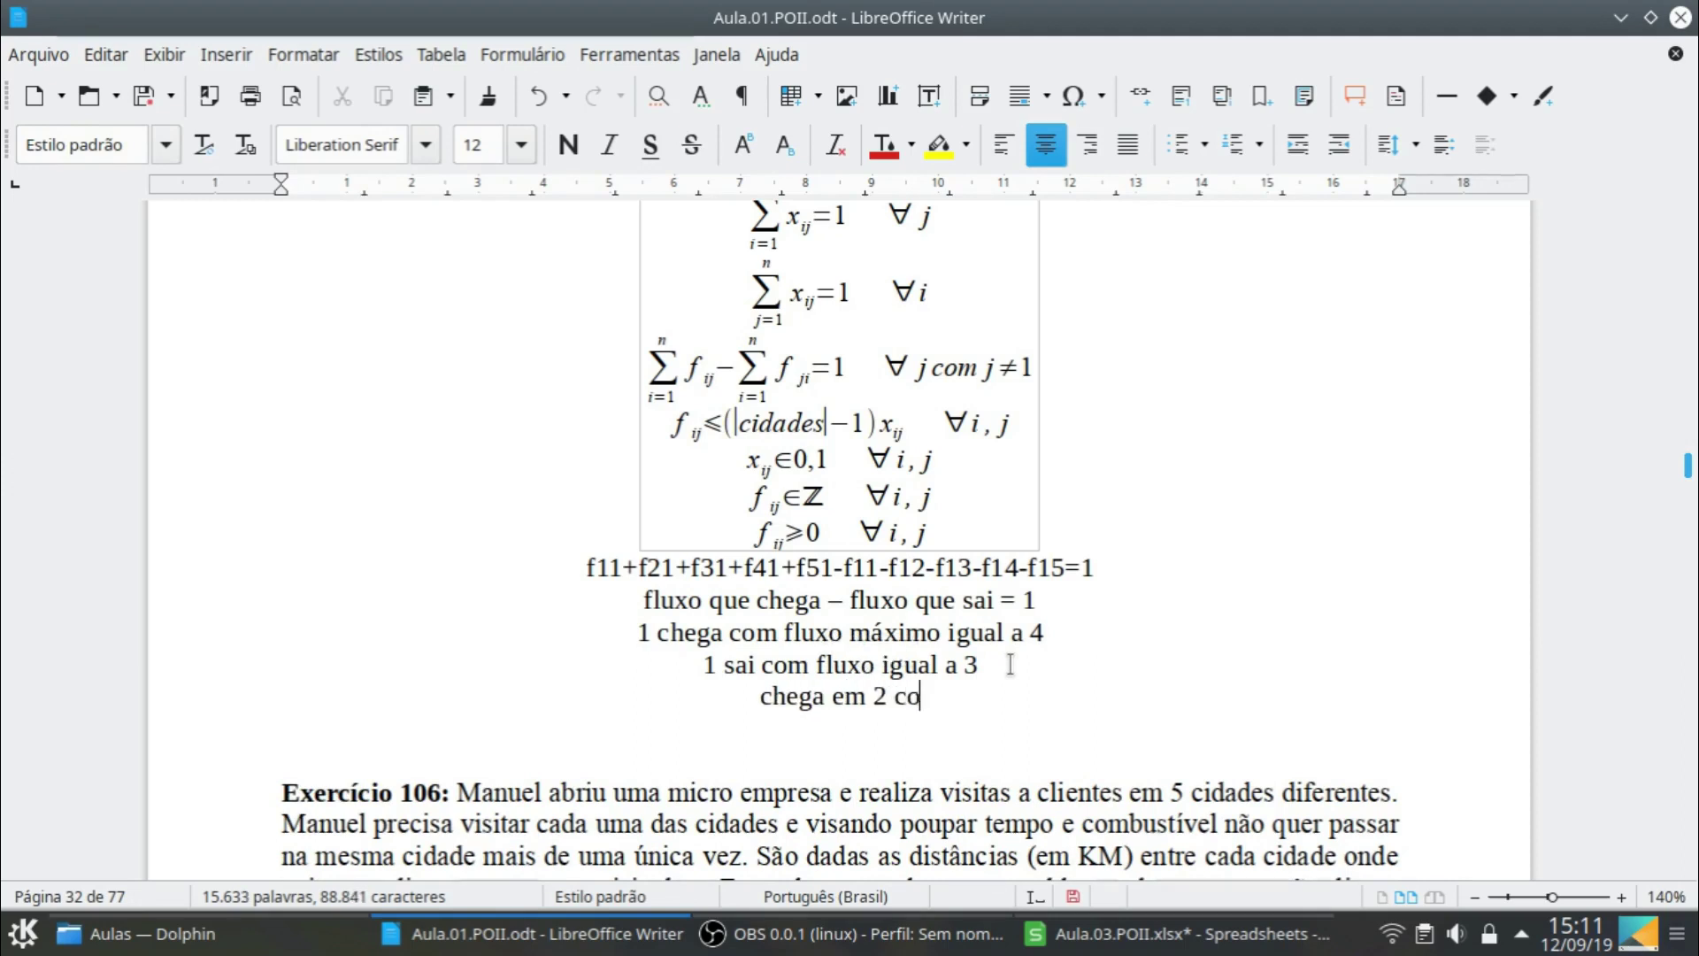
{"action": "type", "text": "m fluxo "}
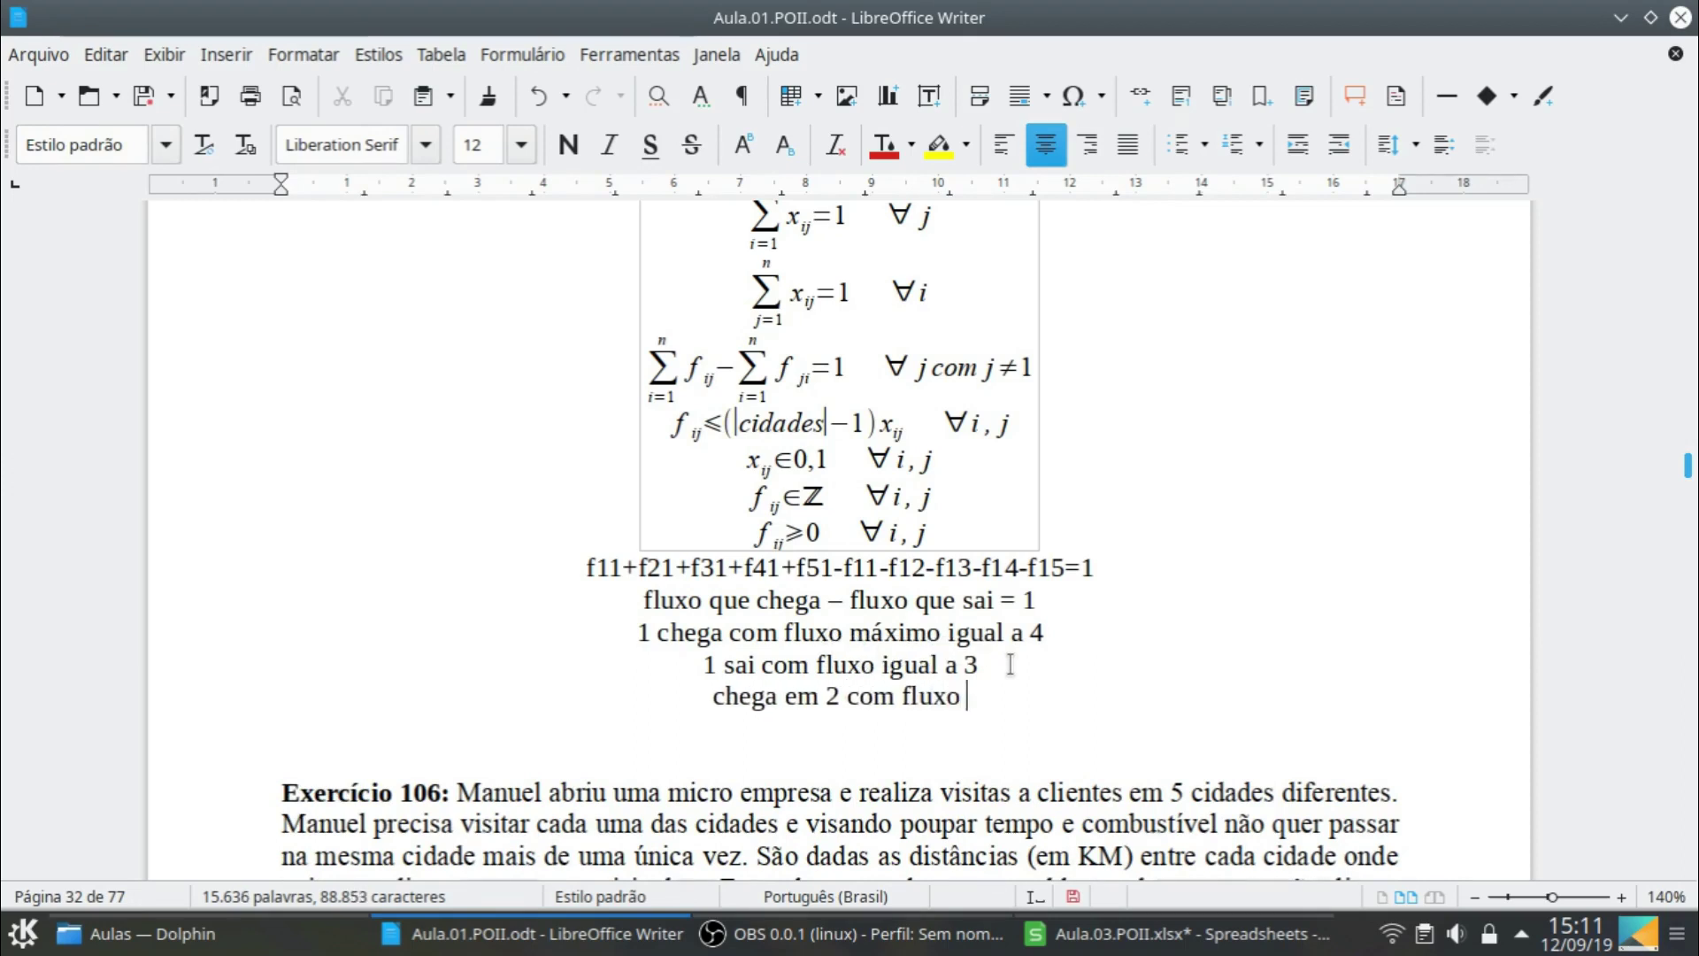
{"action": "type", "text": "igual a 3"}
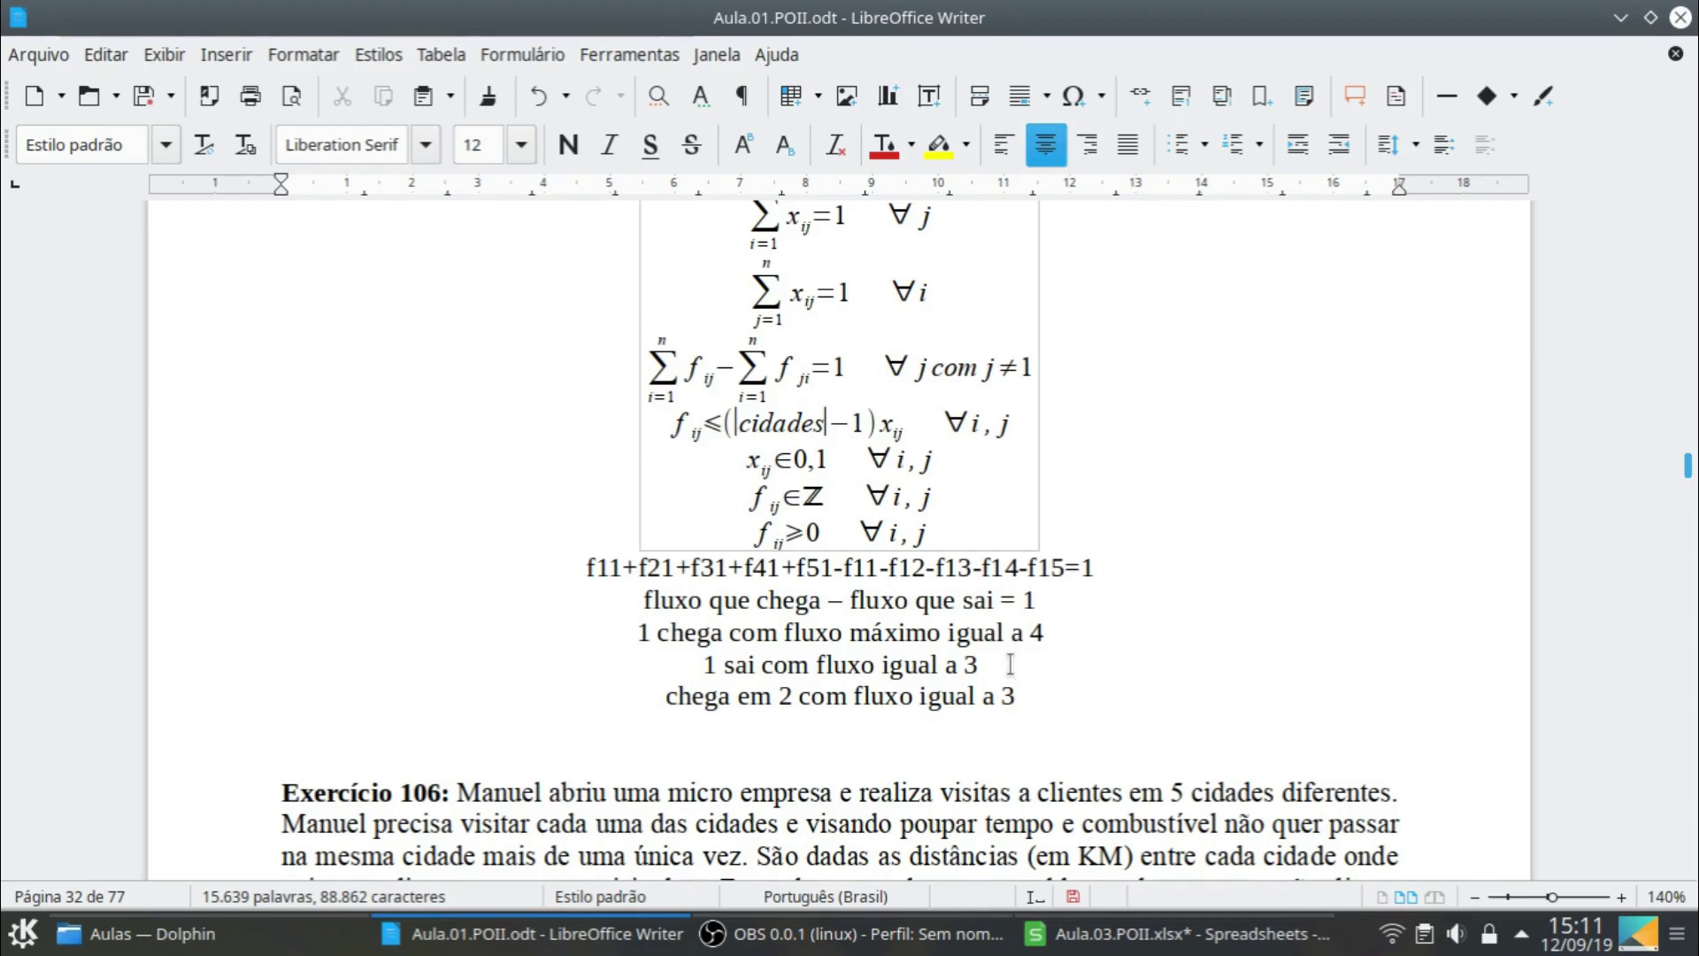
Add the line "sai de 2 com fluxo igual a 2" below the line on the flow arriving at city 2
{"action": "key", "text": "Return"}
{"action": "type", "text": "sai"}
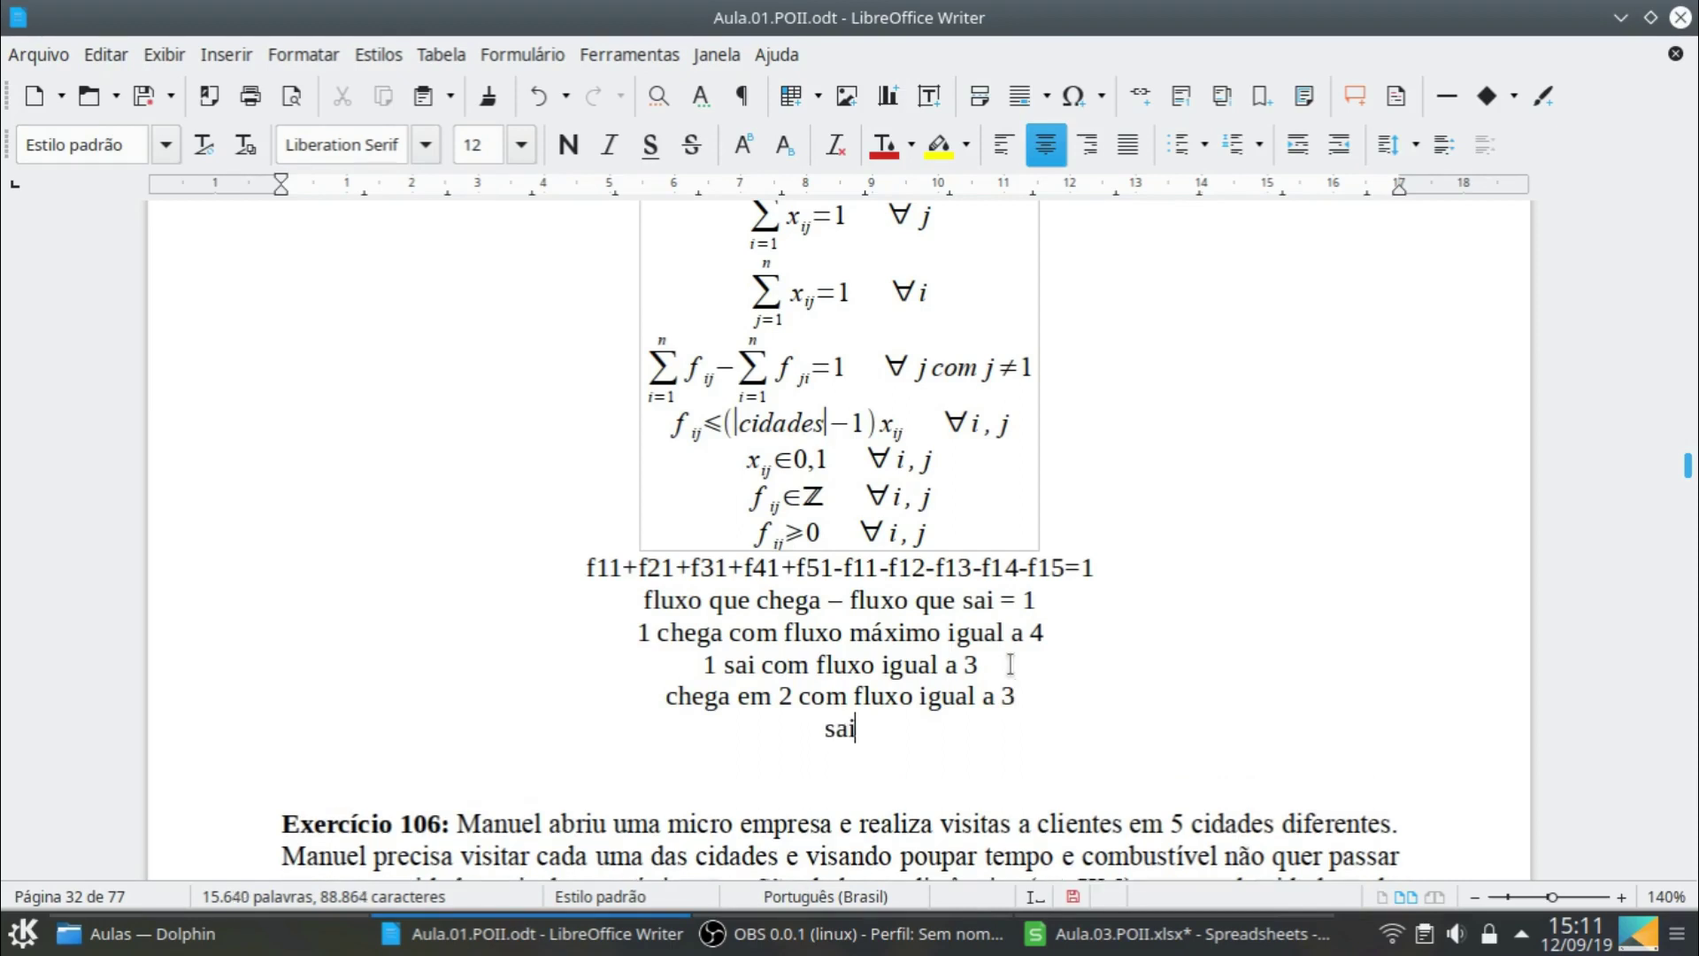
{"action": "type", "text": " de 2 co"}
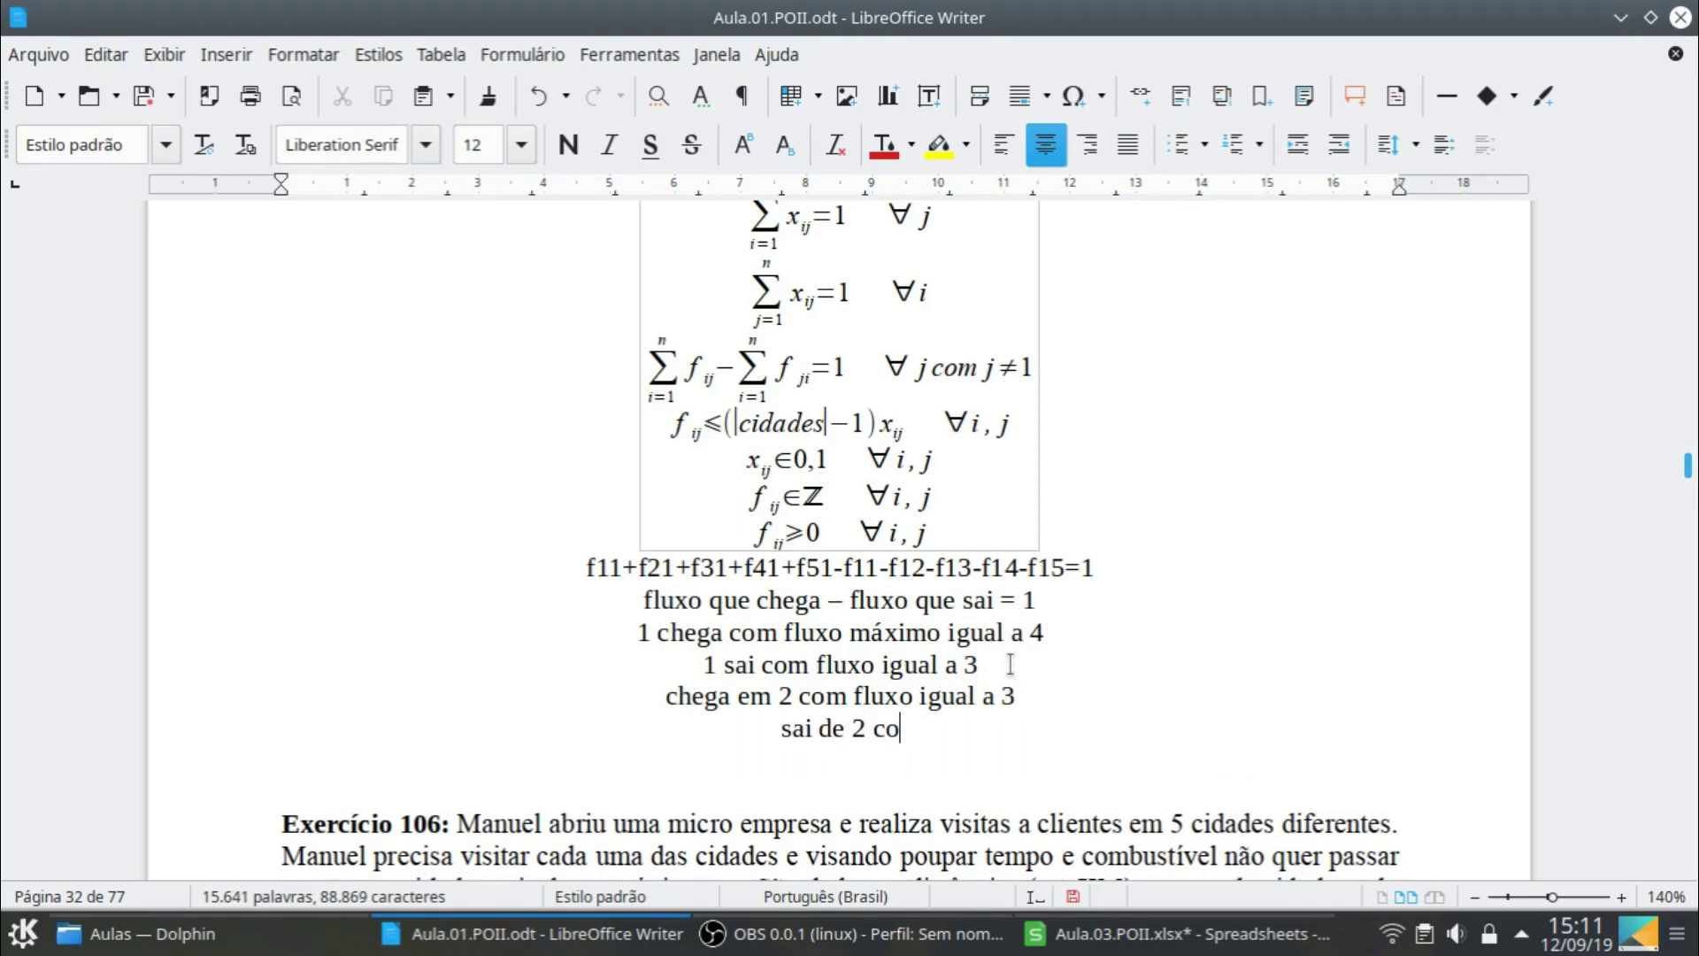
{"action": "type", "text": "m fluxo "}
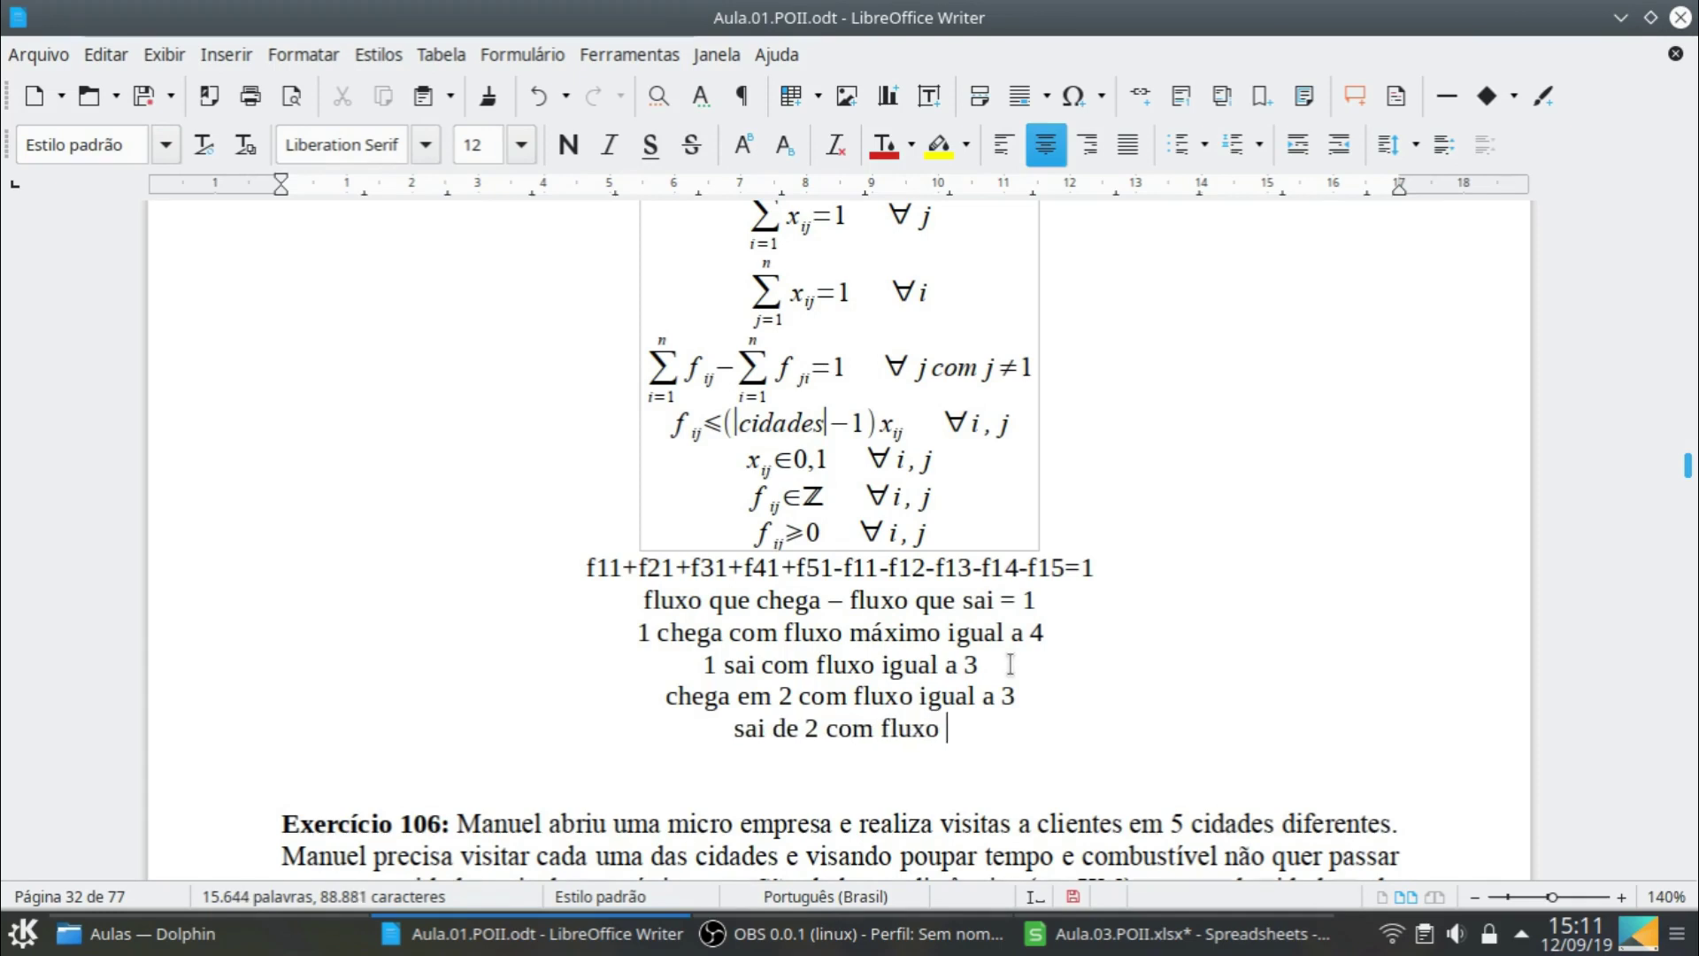
{"action": "type", "text": "igual a 2"}
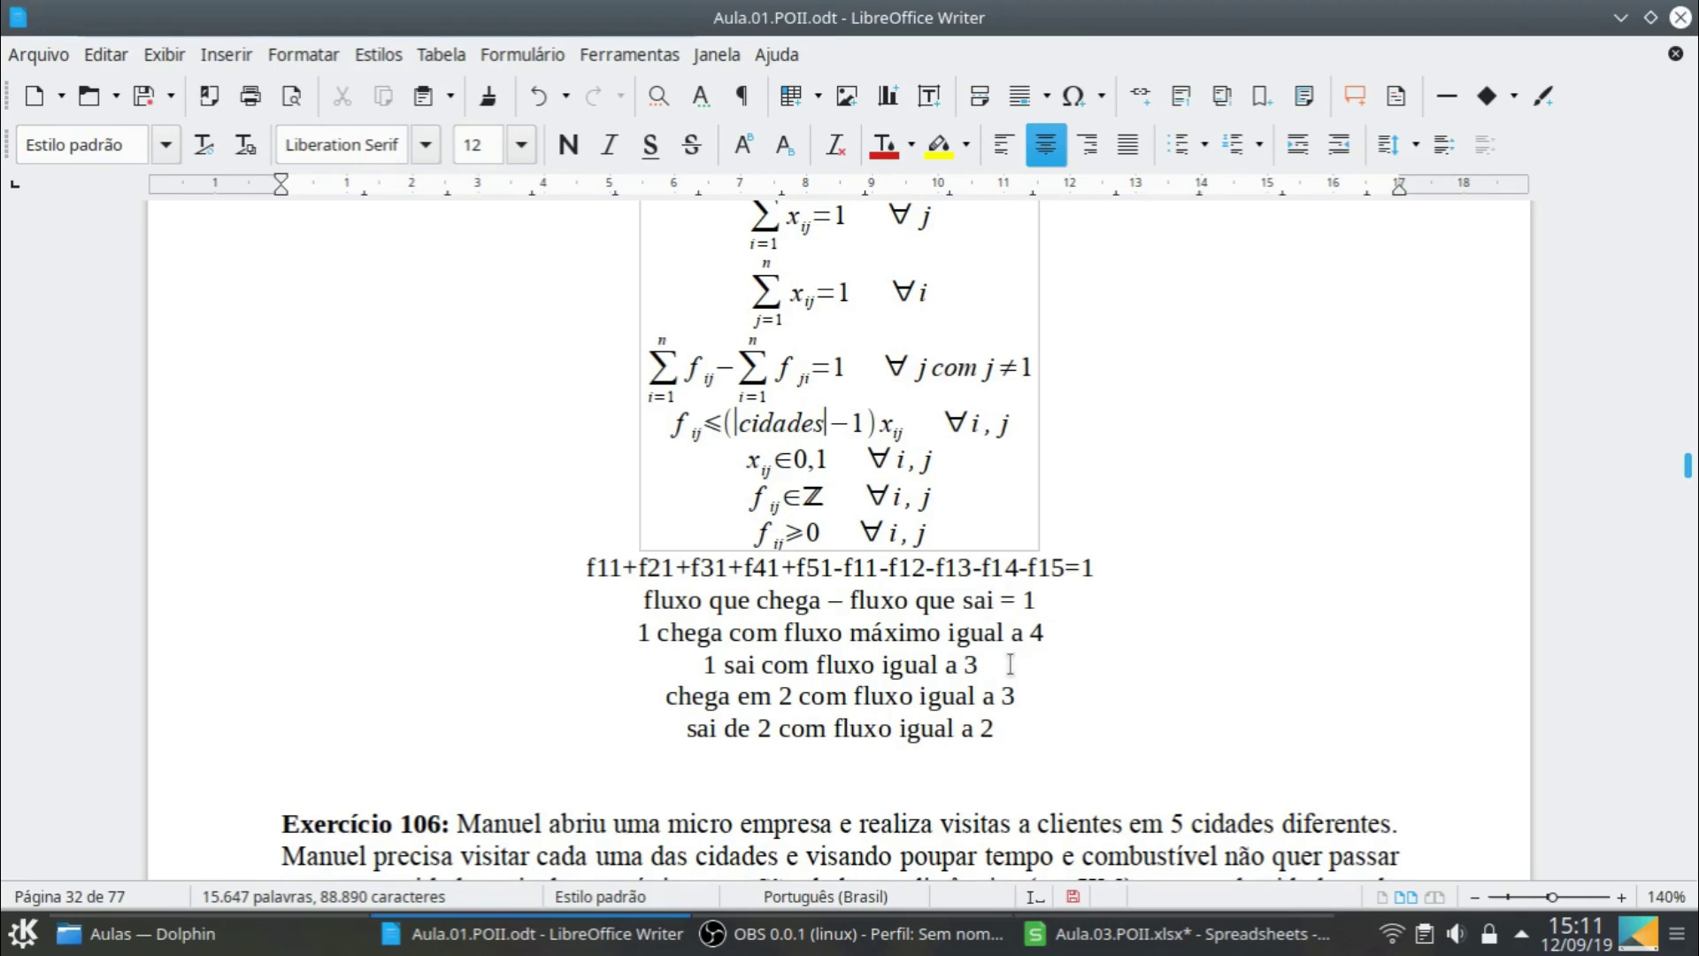
Continue the flow explanation with a new line reading "chega em 5 com fluxo igual a 2"
{"action": "key", "text": "Return"}
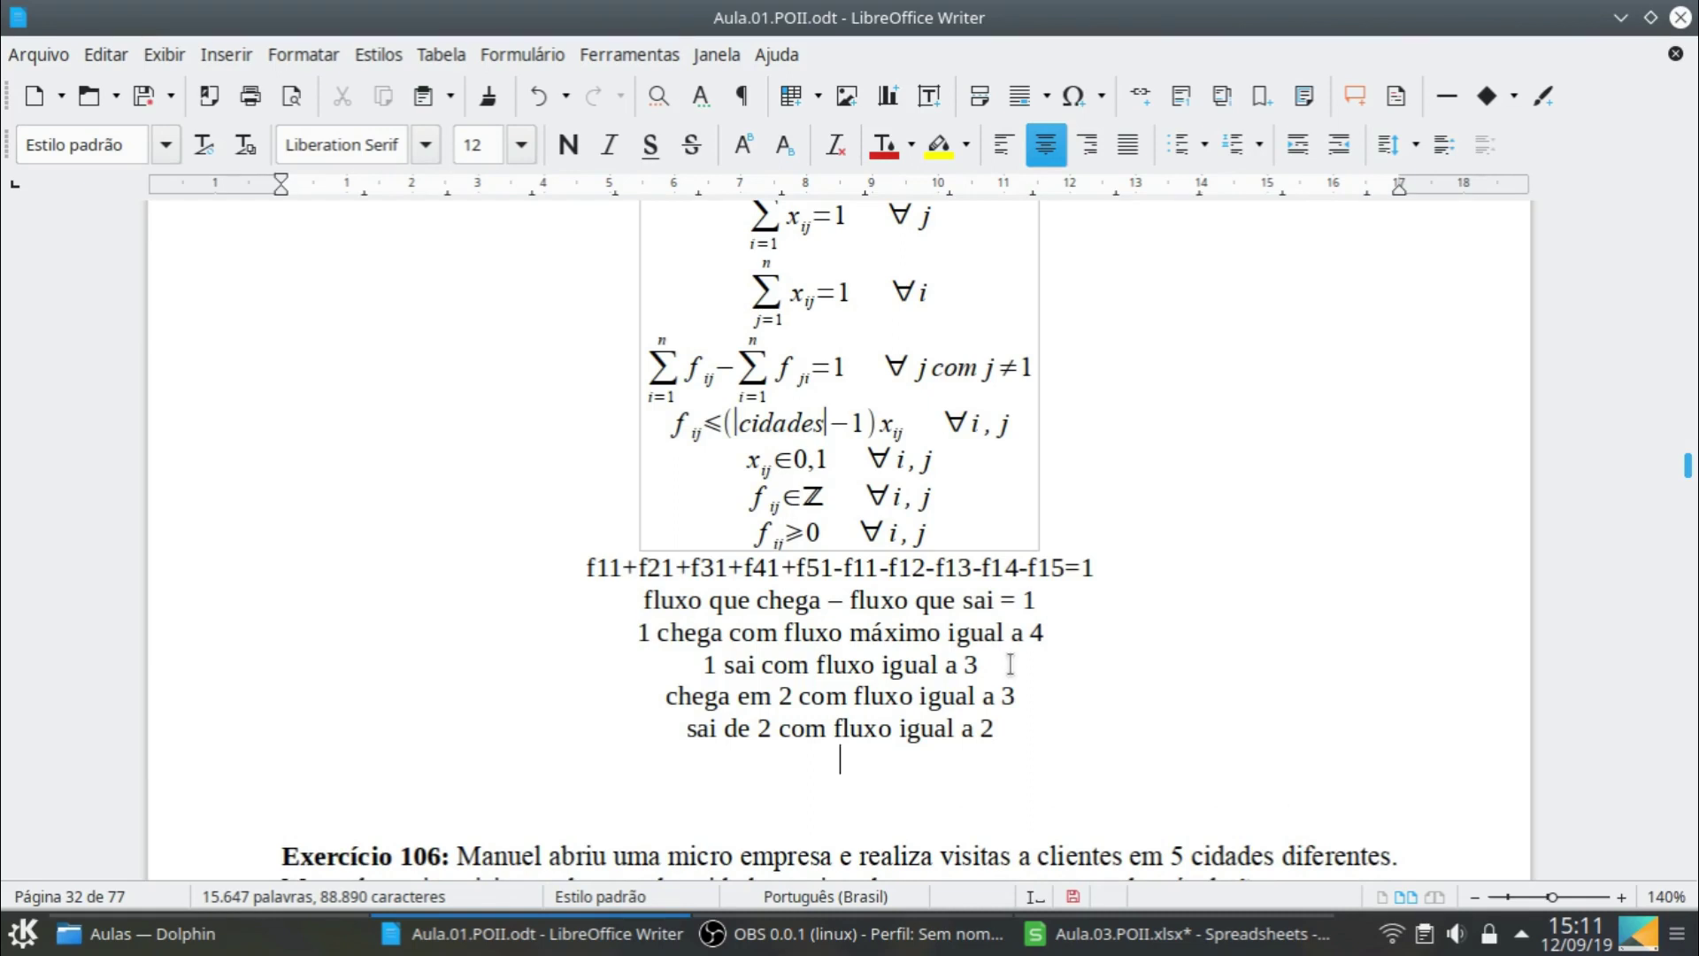
{"action": "type", "text": "chega"}
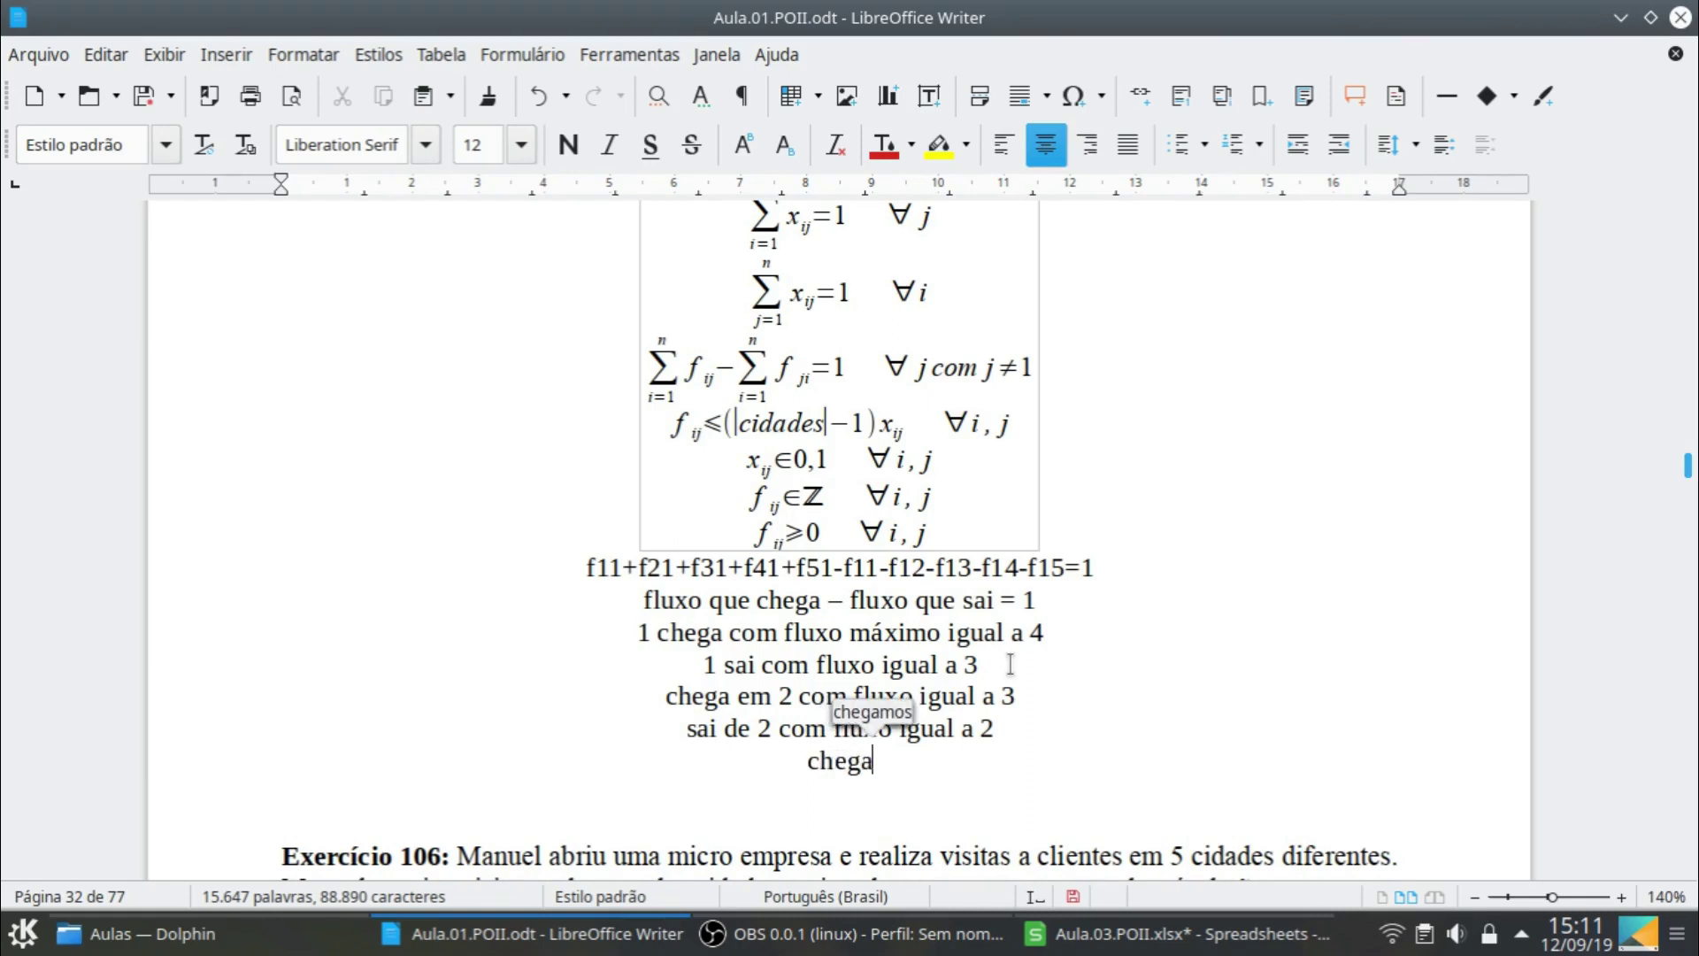
{"action": "type", "text": " em 5 c"}
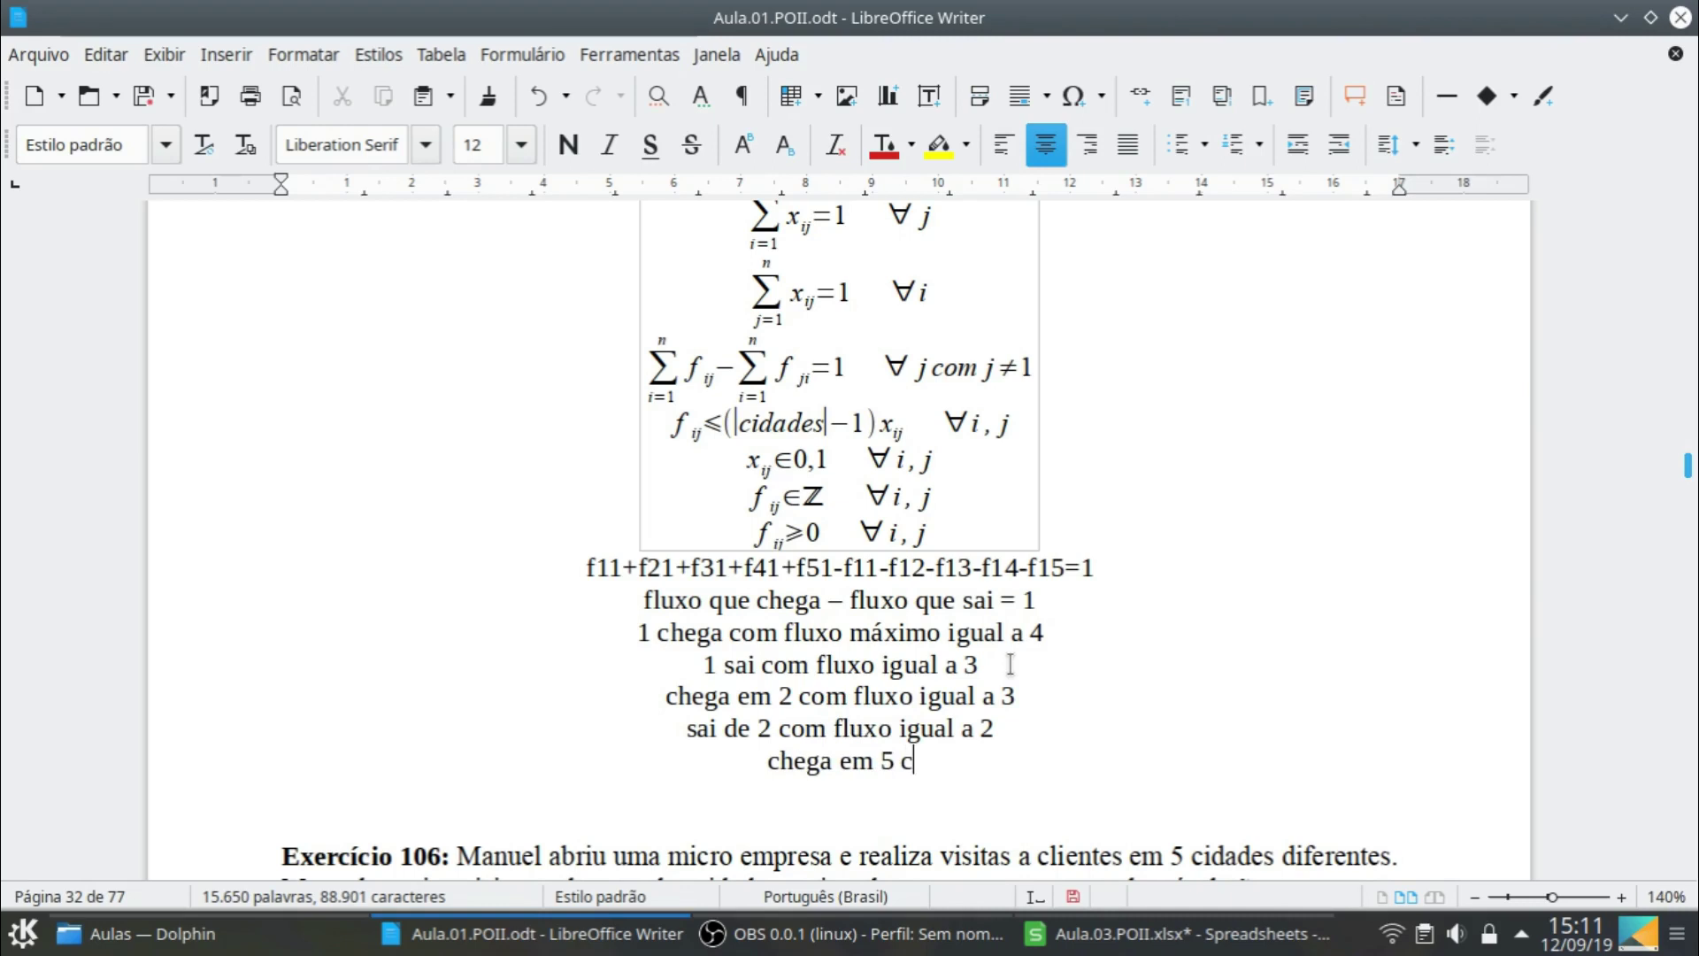
{"action": "type", "text": "om fl"}
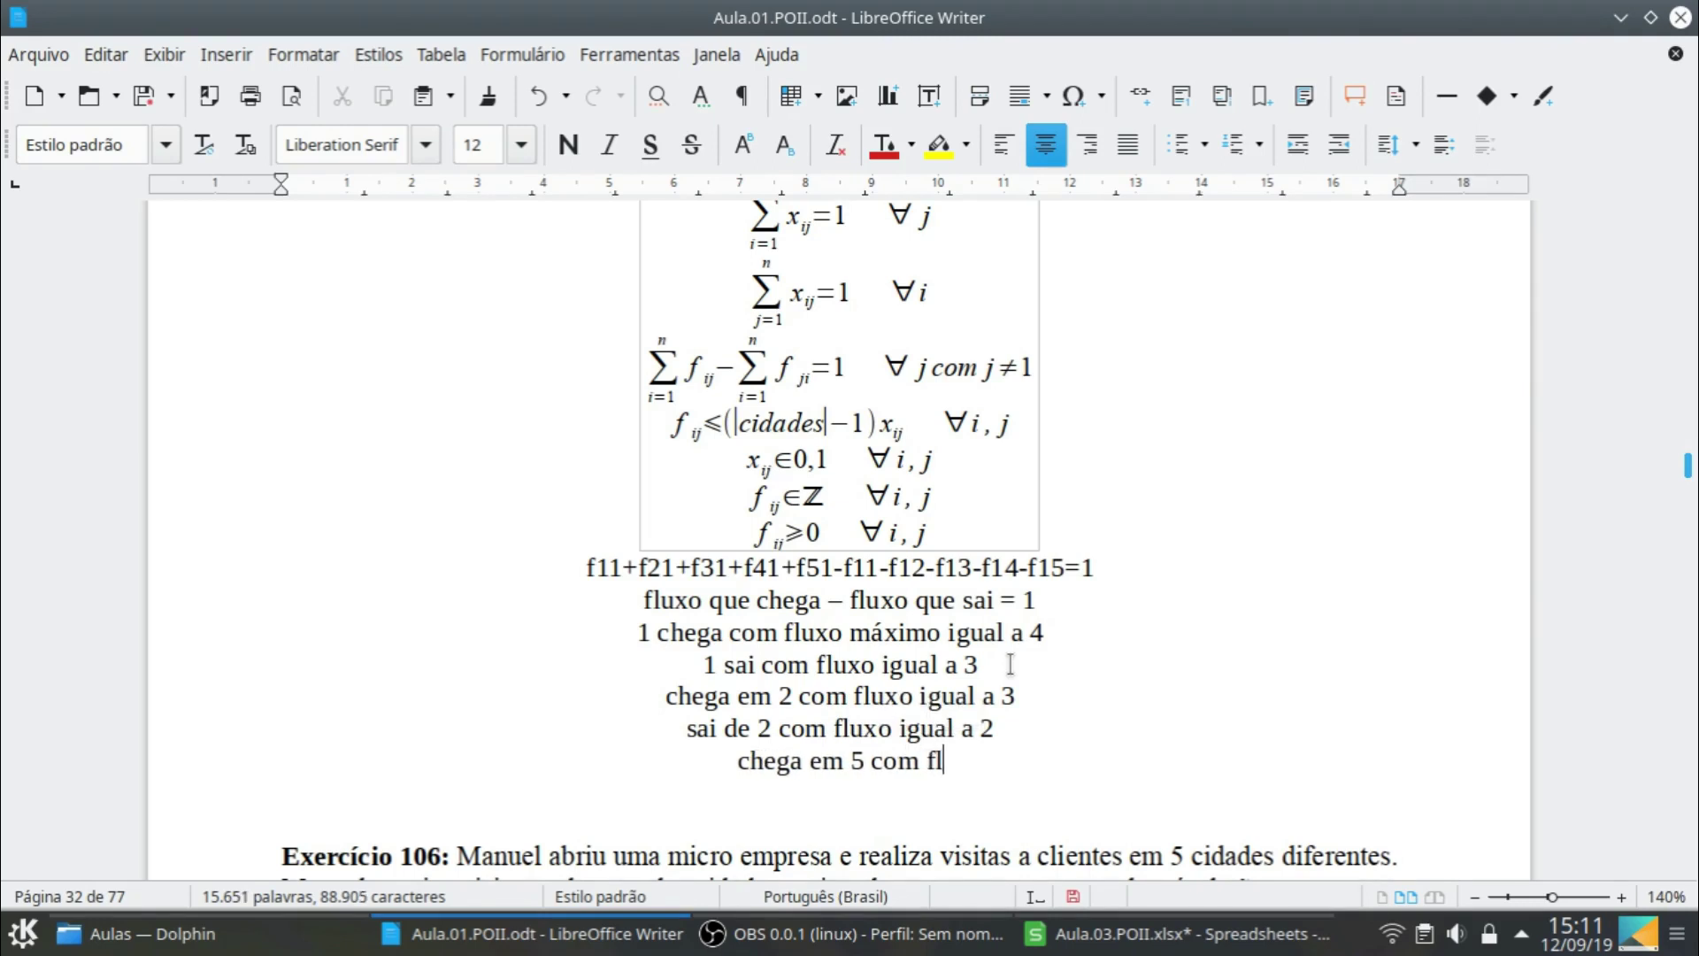
{"action": "type", "text": "uxo igu"}
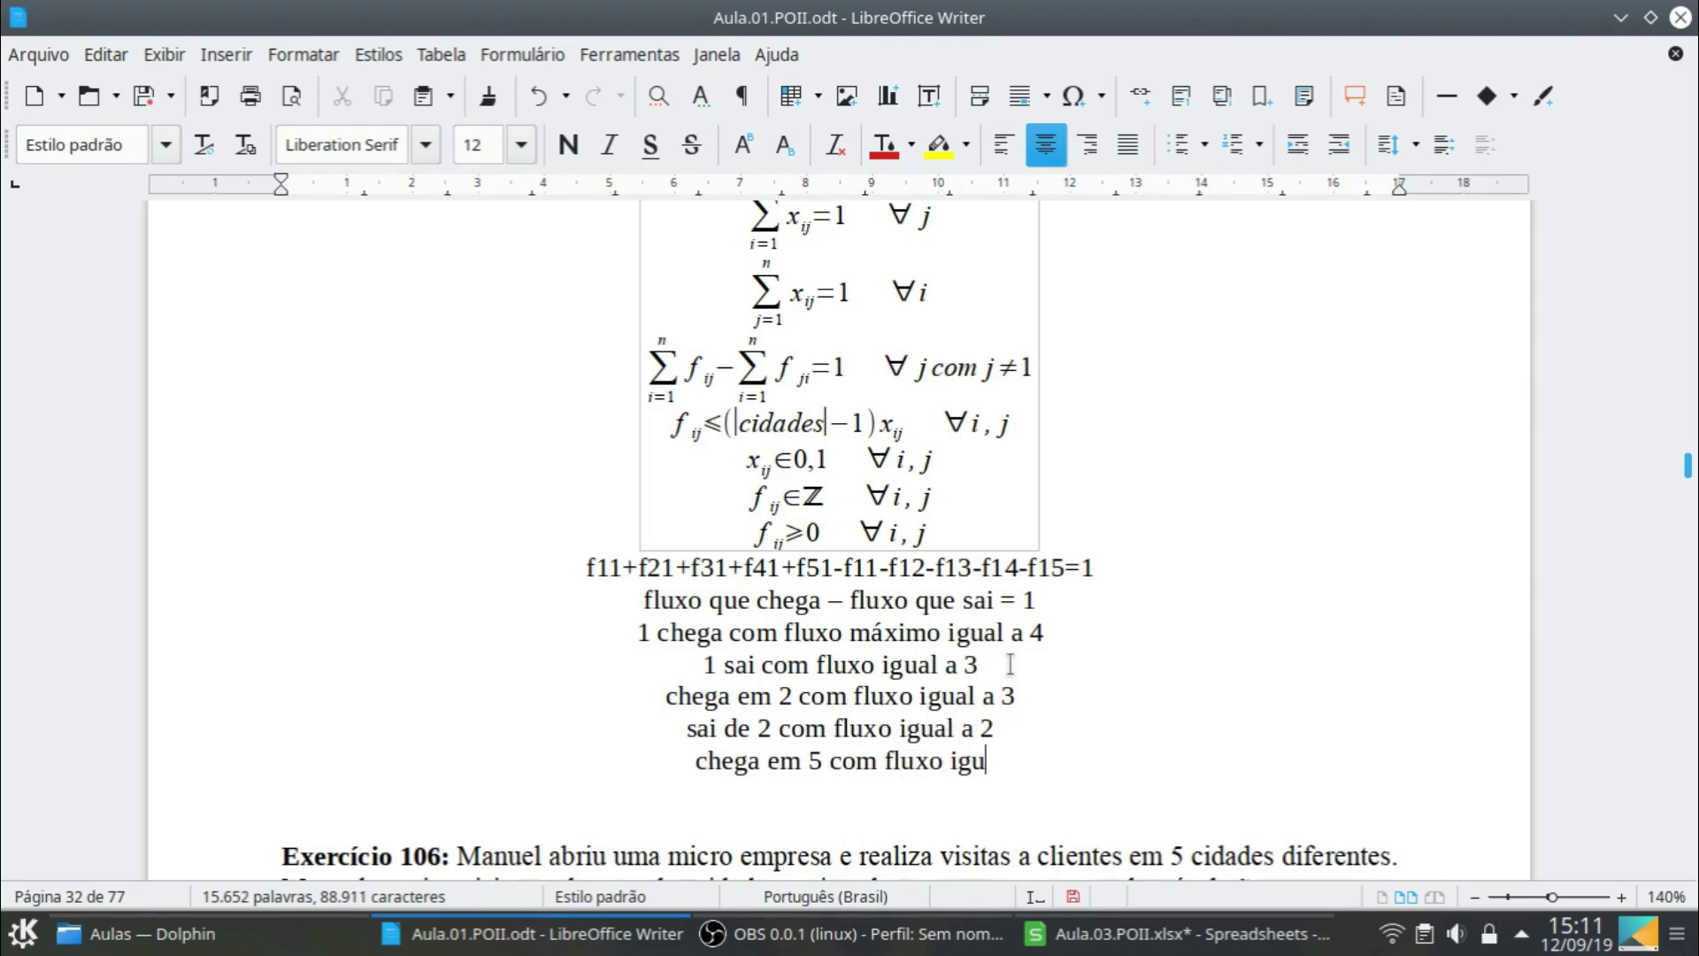
{"action": "type", "text": "al a 2"}
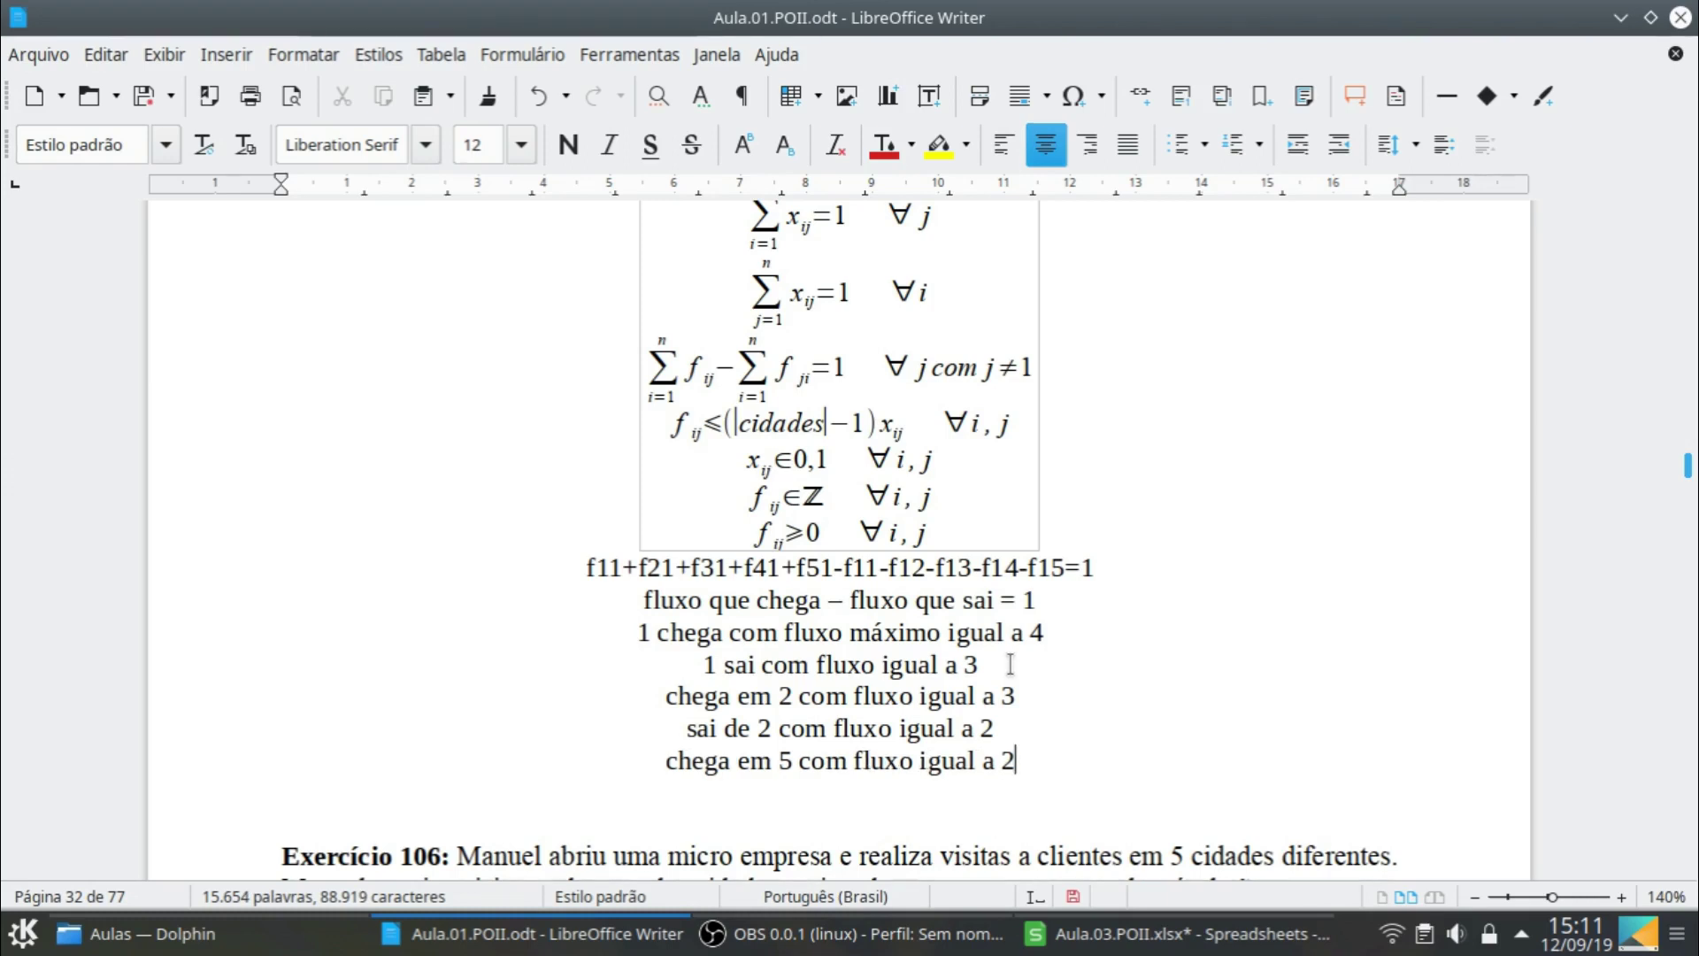
Add the line "sai de 5 com fluxo igual a 1" at the end of the flow explanation
{"action": "key", "text": "Return"}
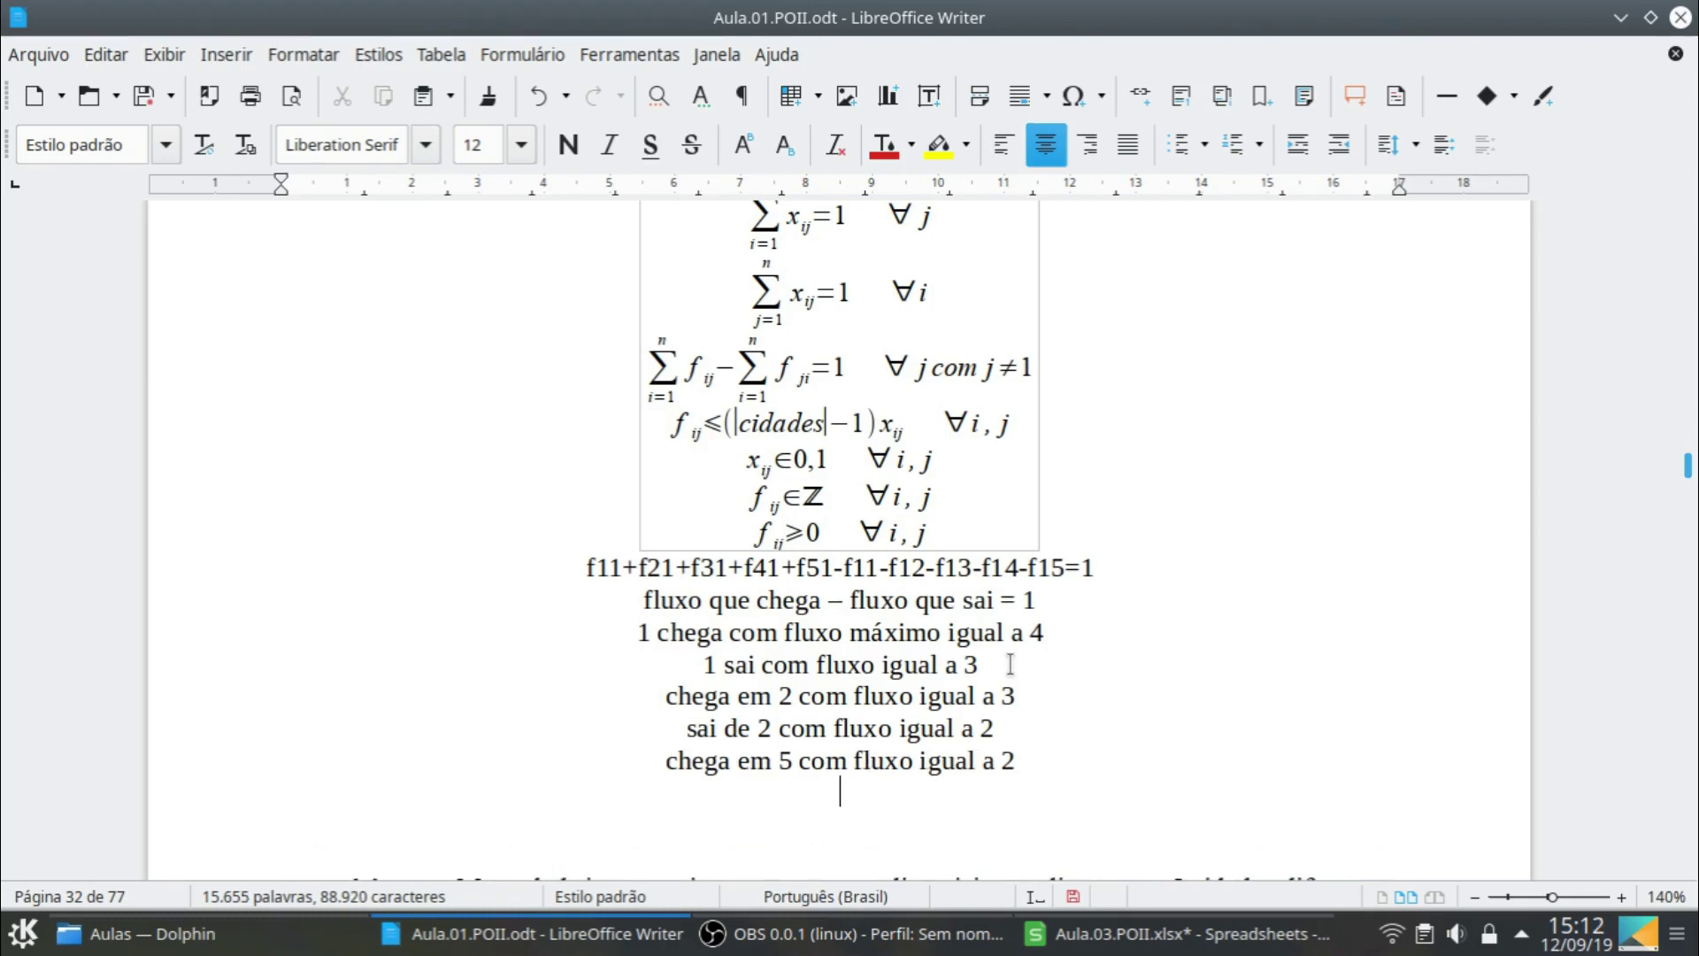
{"action": "type", "text": "sai de 5 com f"}
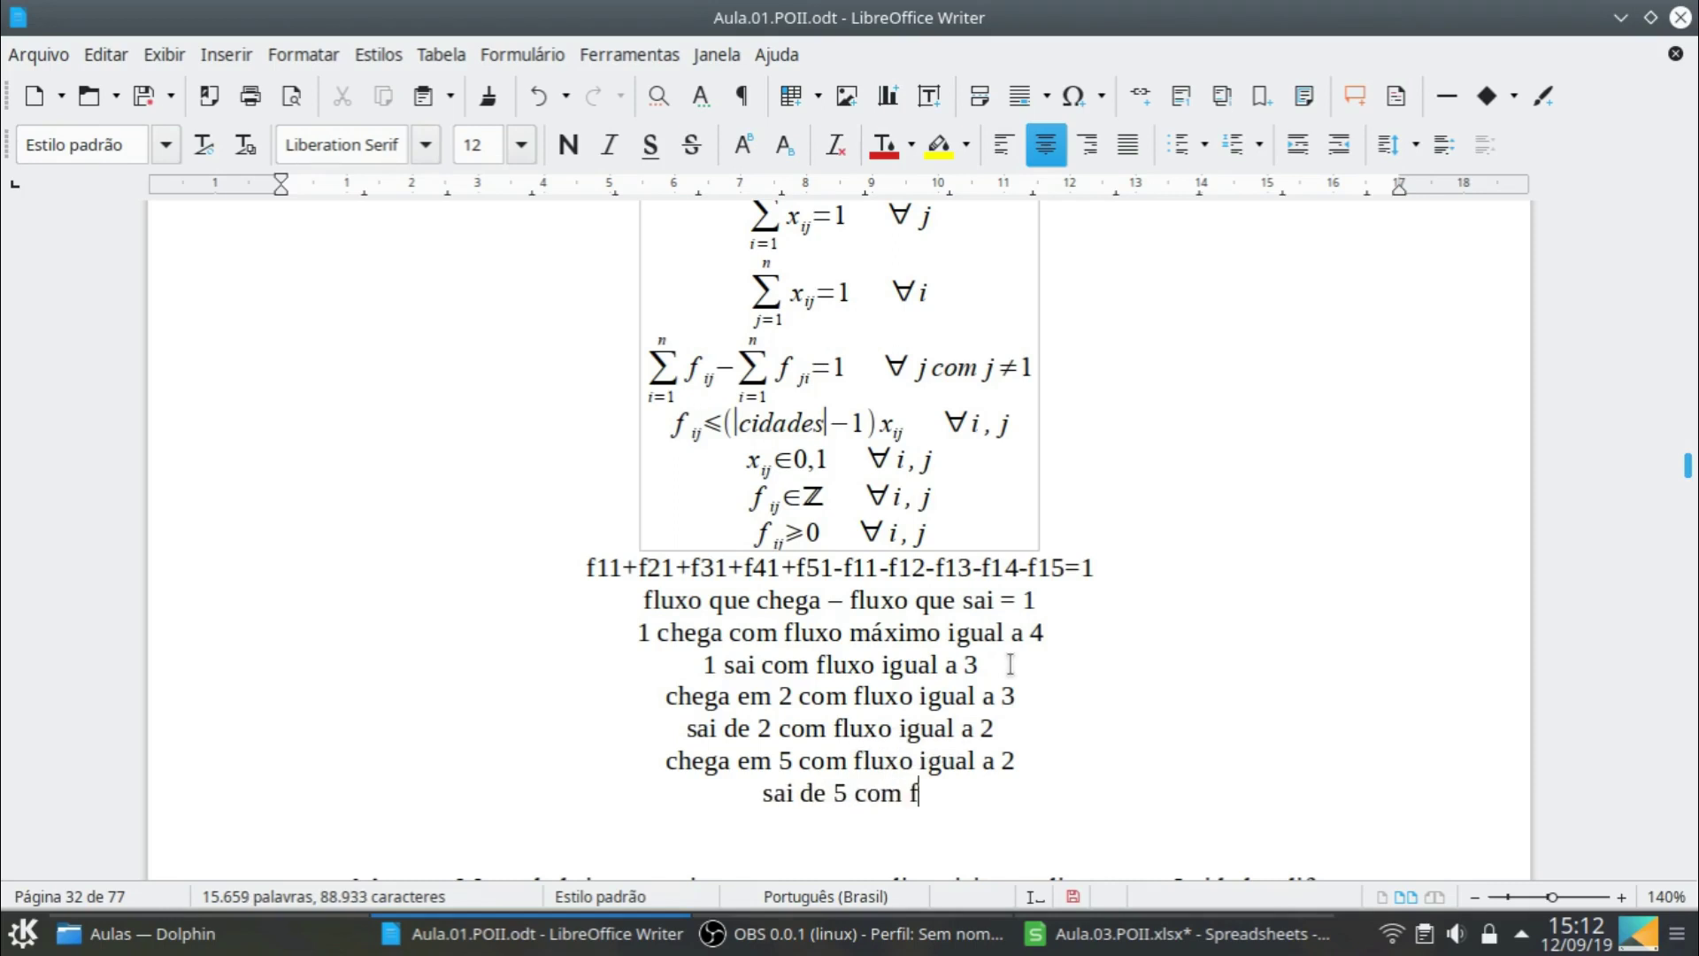
{"action": "type", "text": "luxo igual a 1"}
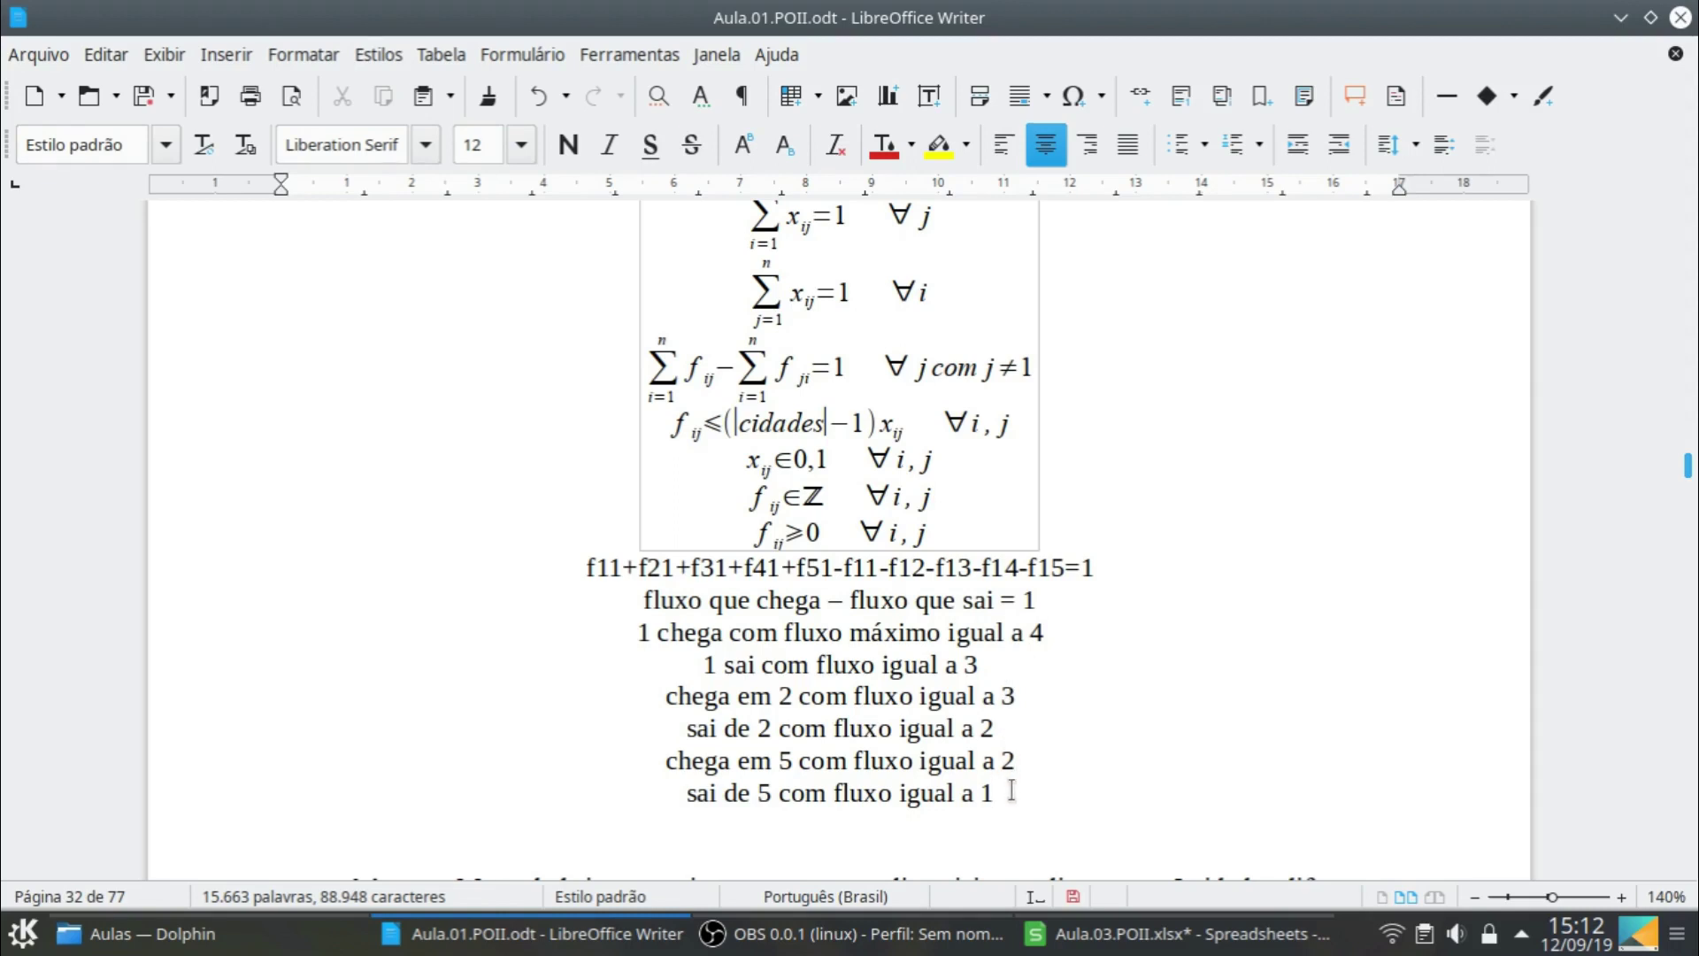
In the spreadsheet Aula.03.POII.xlsx, enter the flows 4, 3 and 2 in cells C16, D16 and E16 above the first sub-route
{"action": "left_click", "coordinate": [1177, 933]}
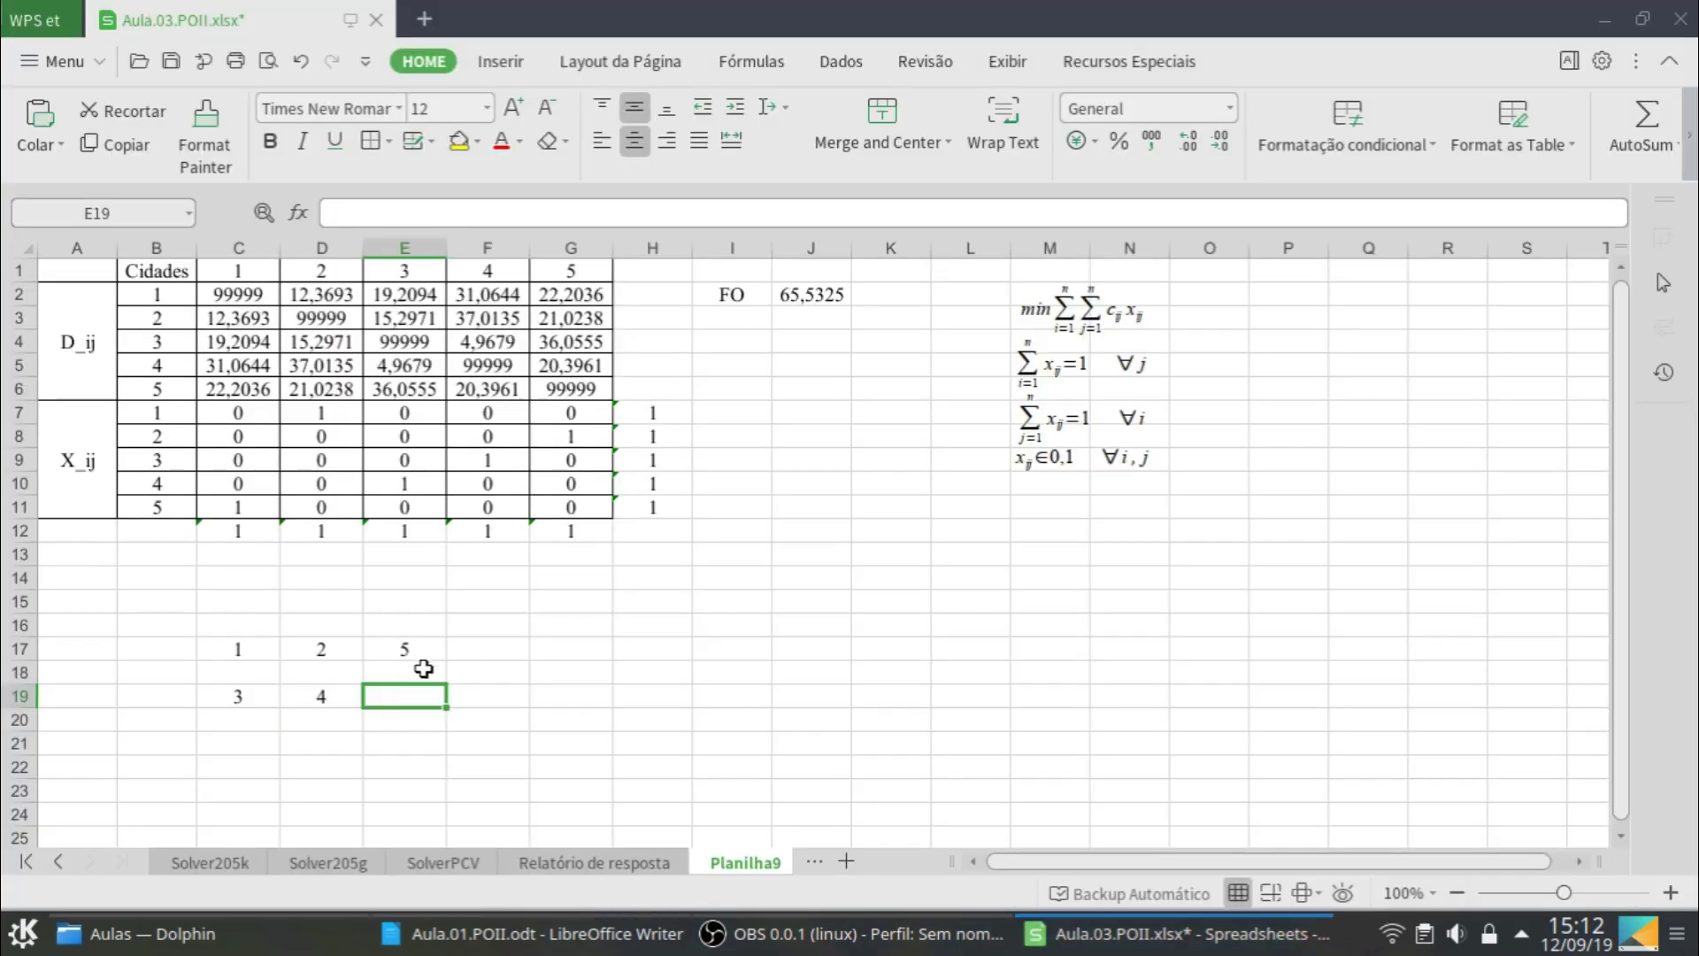
{"action": "left_click", "coordinate": [265, 625]}
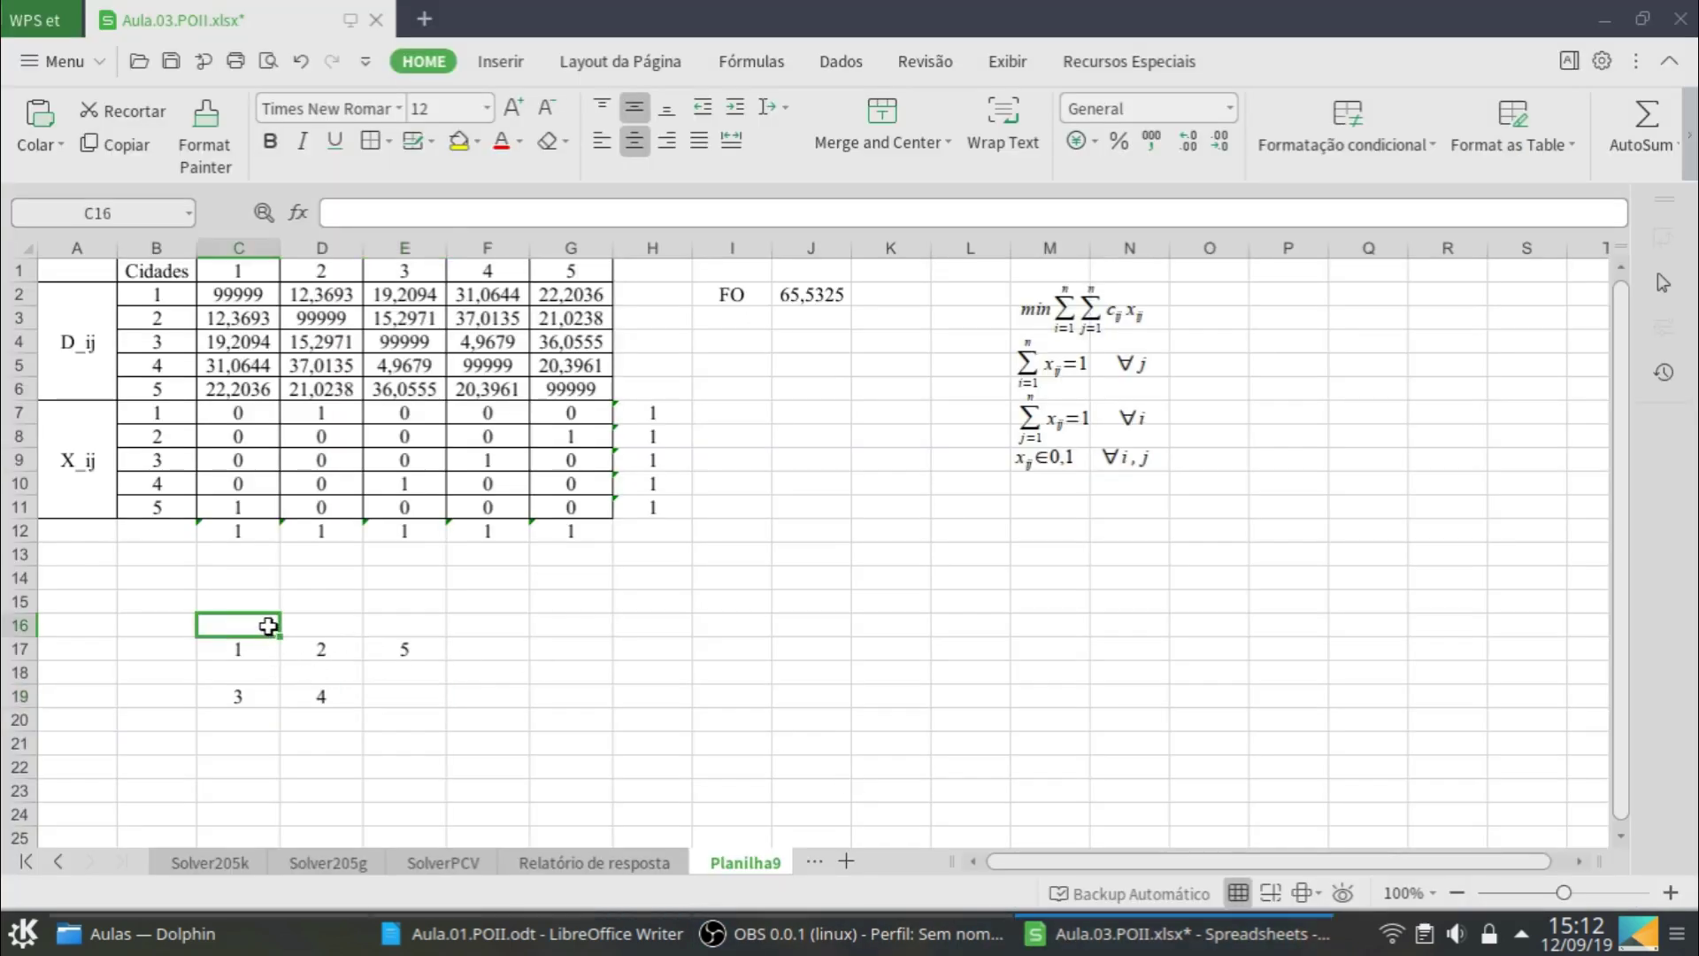
{"action": "type", "text": "4"}
{"action": "left_click", "coordinate": [333, 629]}
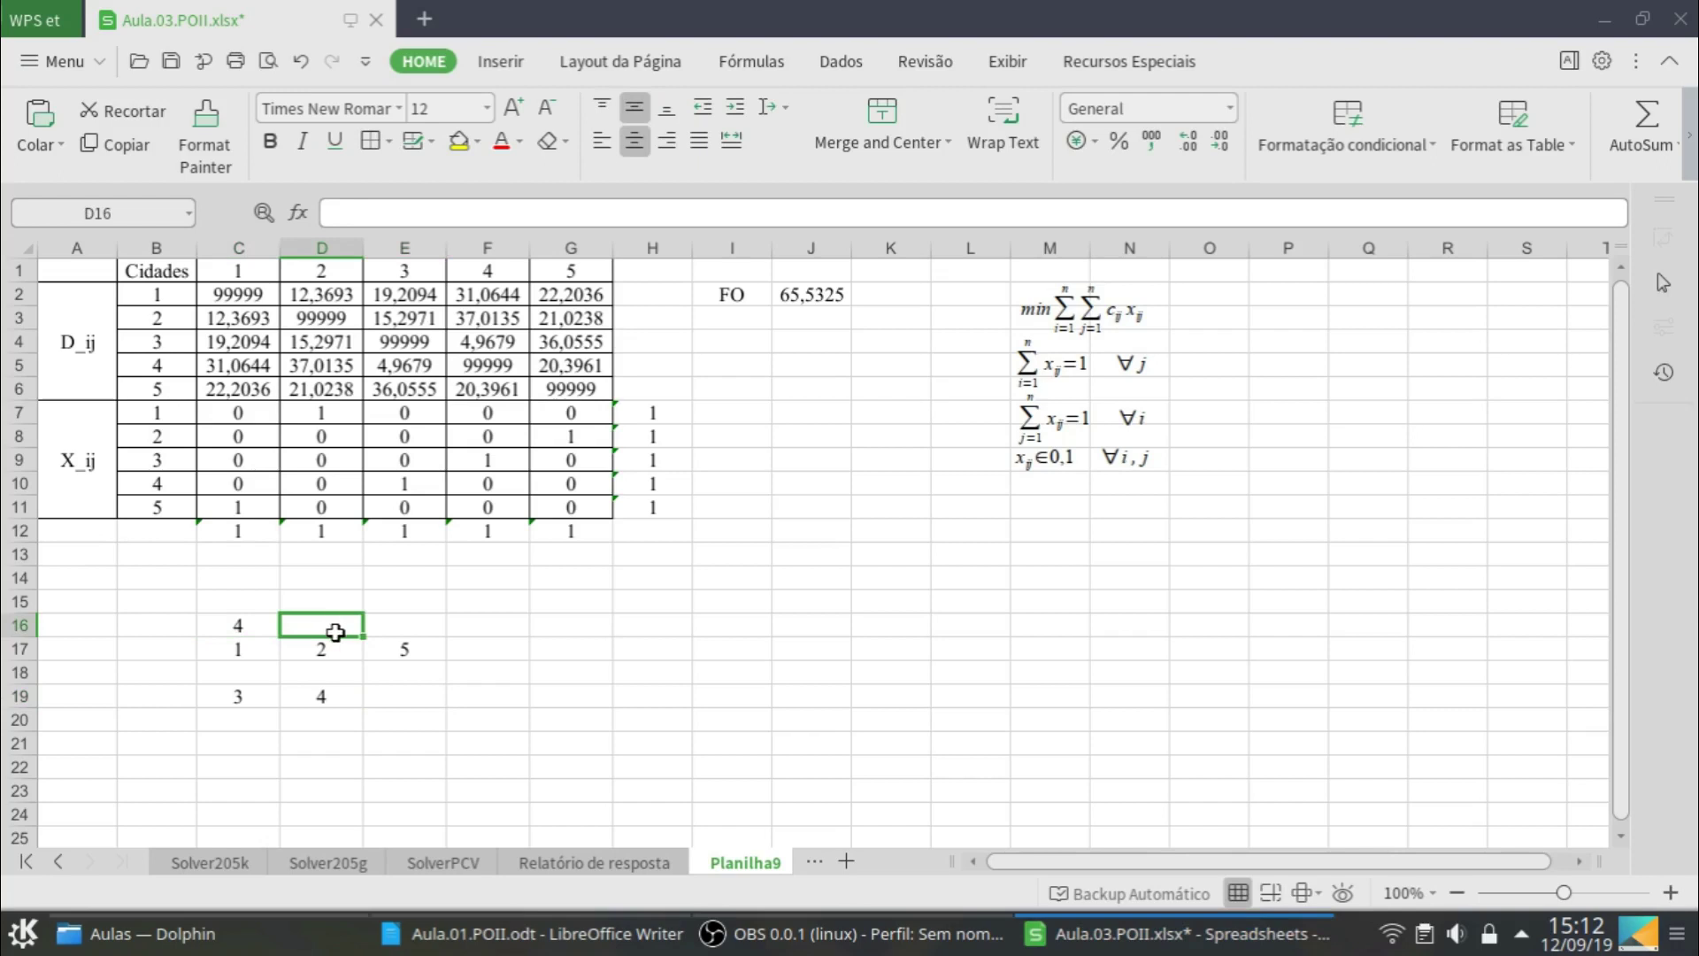
{"action": "type", "text": "3"}
{"action": "left_click", "coordinate": [411, 630]}
{"action": "type", "text": "2"}
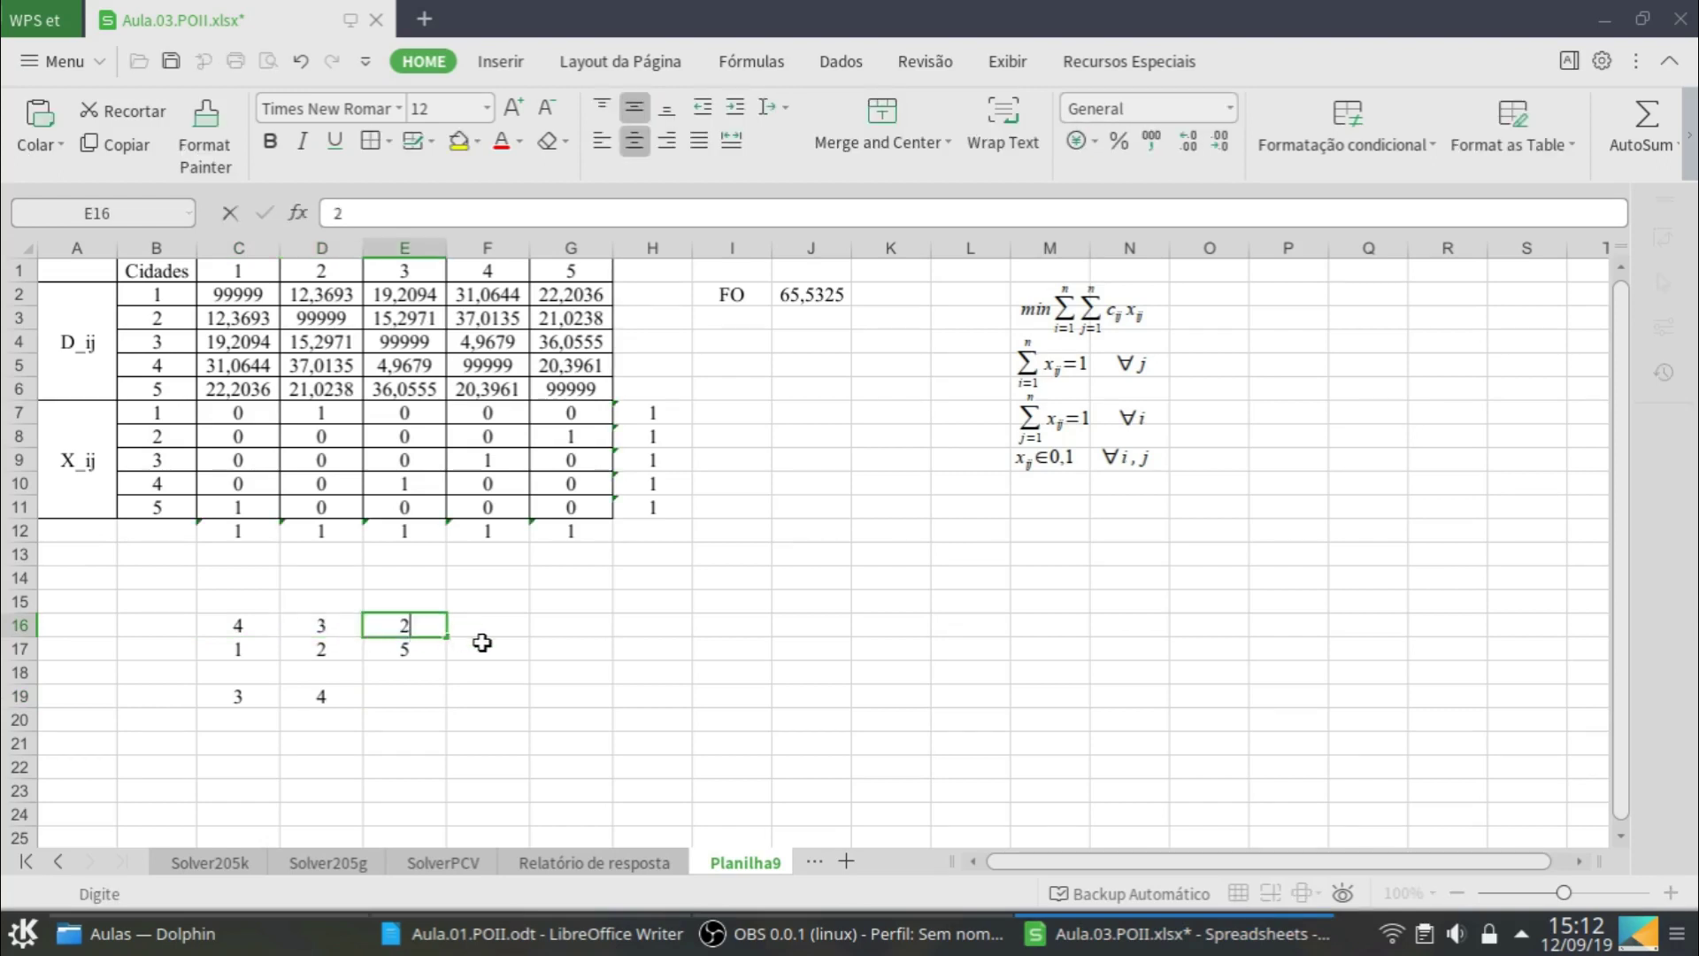
{"action": "left_click", "coordinate": [457, 646]}
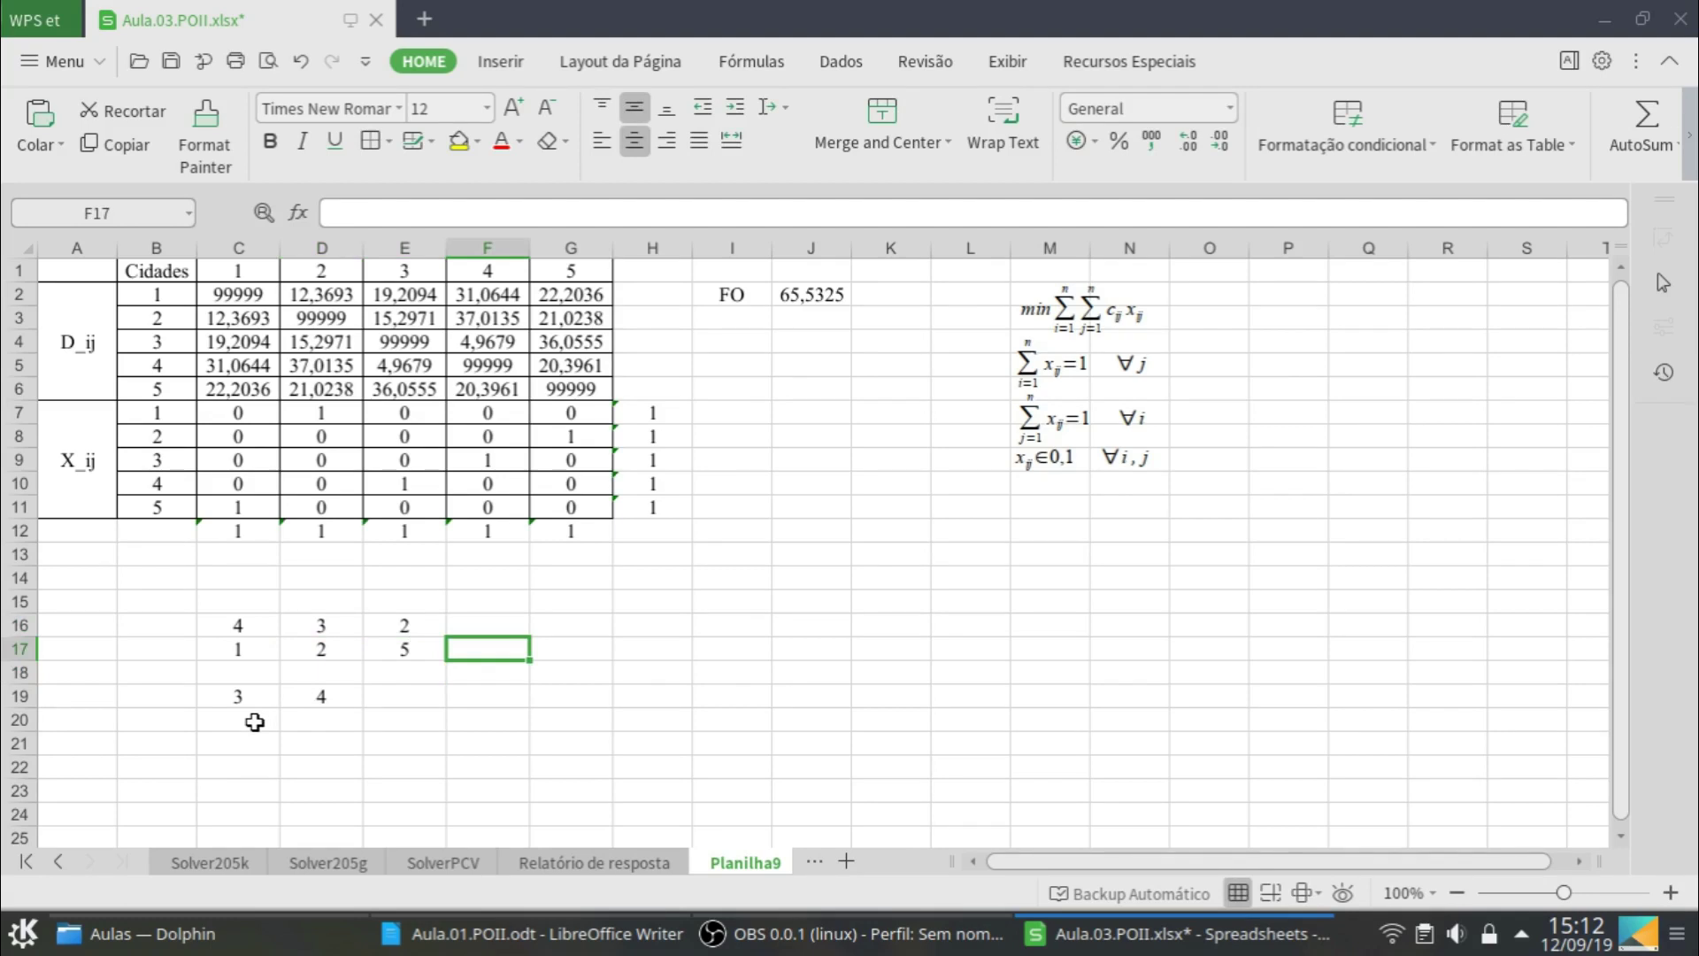
Clear the example flows and both sub-routes from cells B16:F20 below the solved model
{"action": "left_click", "coordinate": [255, 722]}
{"action": "left_click", "coordinate": [255, 681]}
{"action": "left_click", "coordinate": [251, 720]}
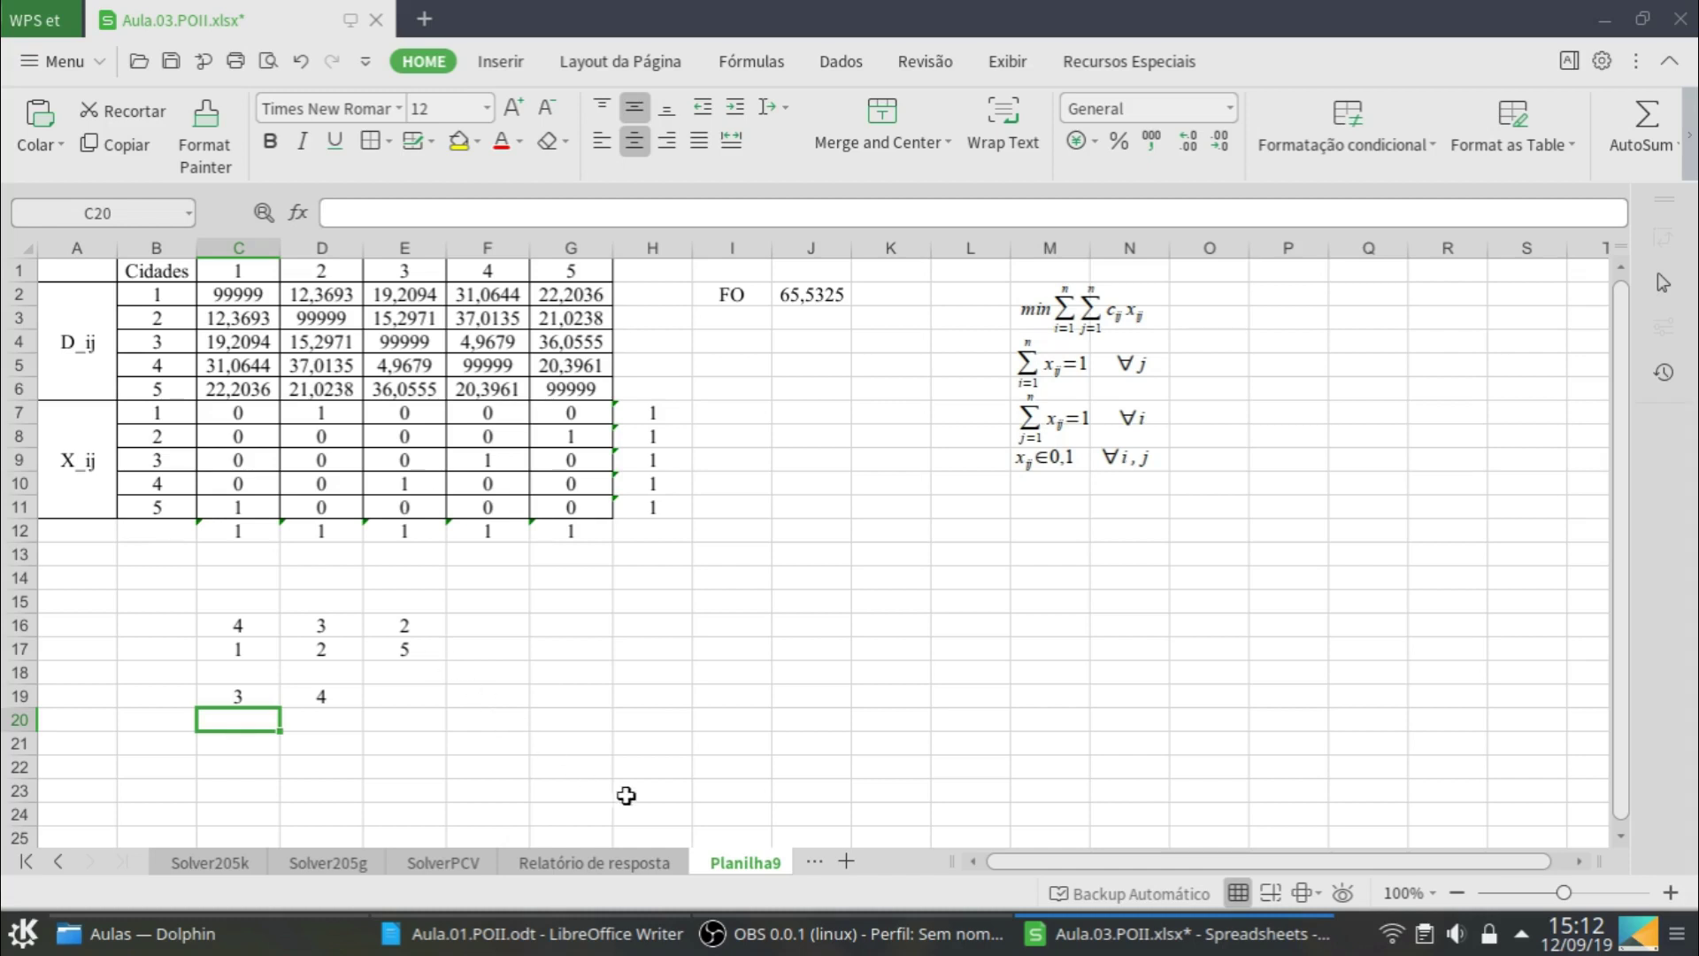
{"action": "left_click_drag", "start_coordinate": [179, 622], "coordinate": [464, 726]}
{"action": "key", "text": "Delete"}
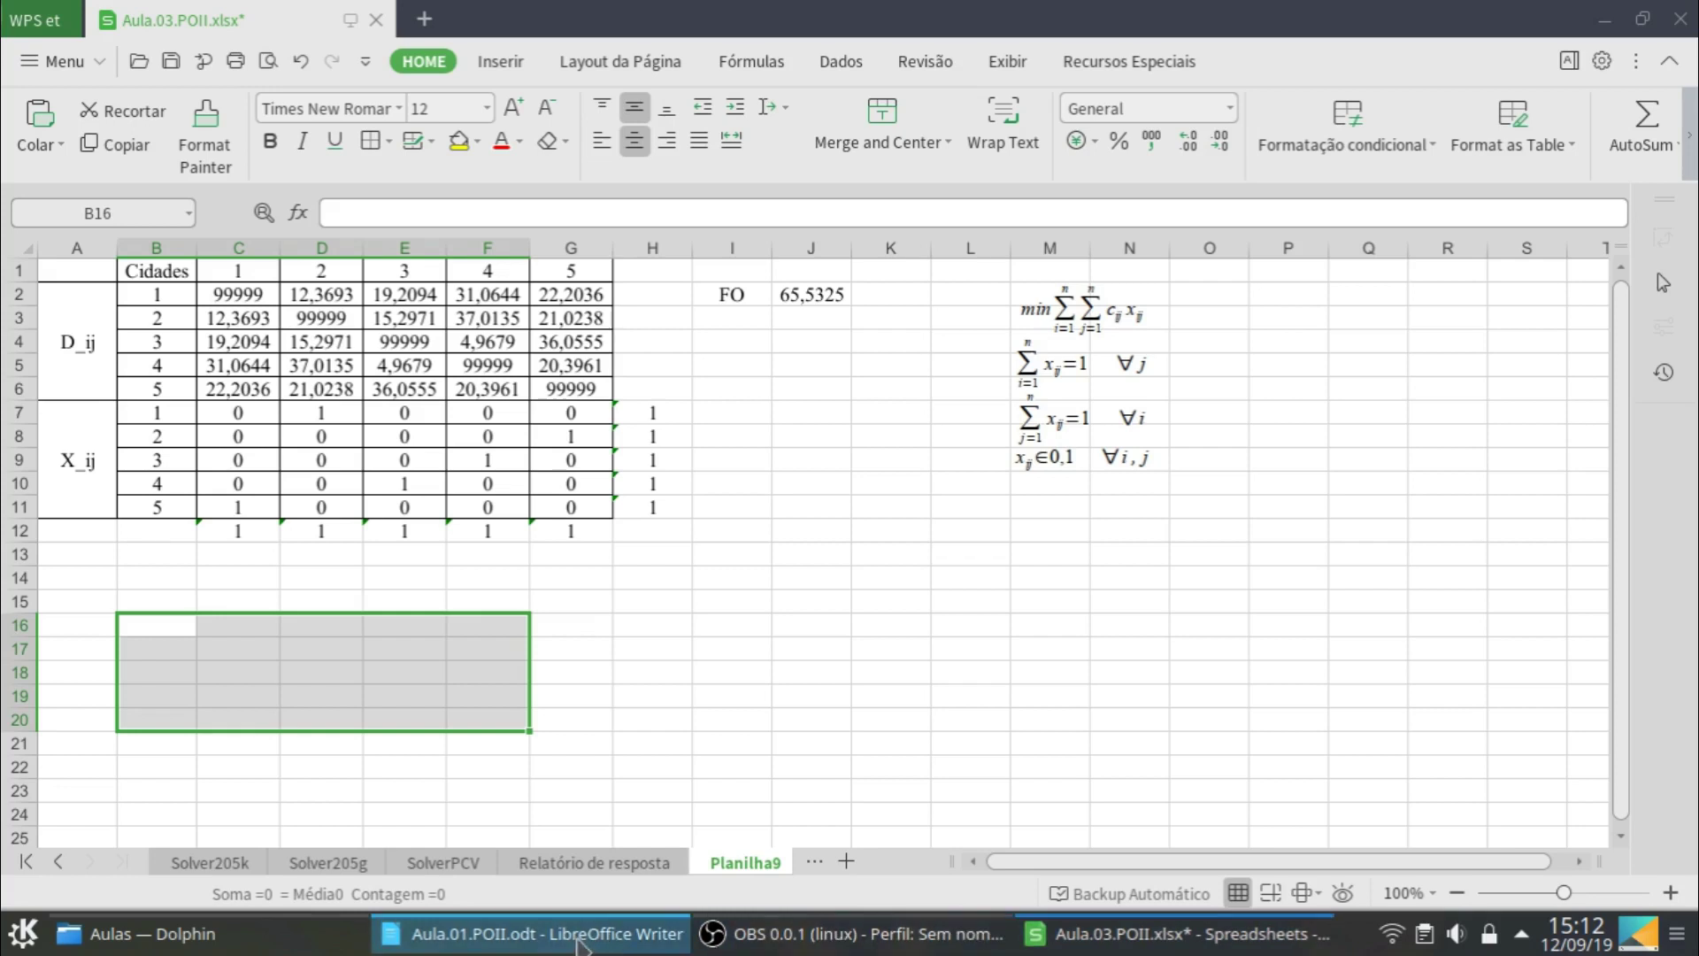
Copy the flow-constraint model formulation from Aula.01.POII.odt in Writer and paste it at J2 on a new sheet of Aula.03.POII.xlsx
{"action": "left_click", "coordinate": [579, 943]}
{"action": "left_click", "coordinate": [931, 500]}
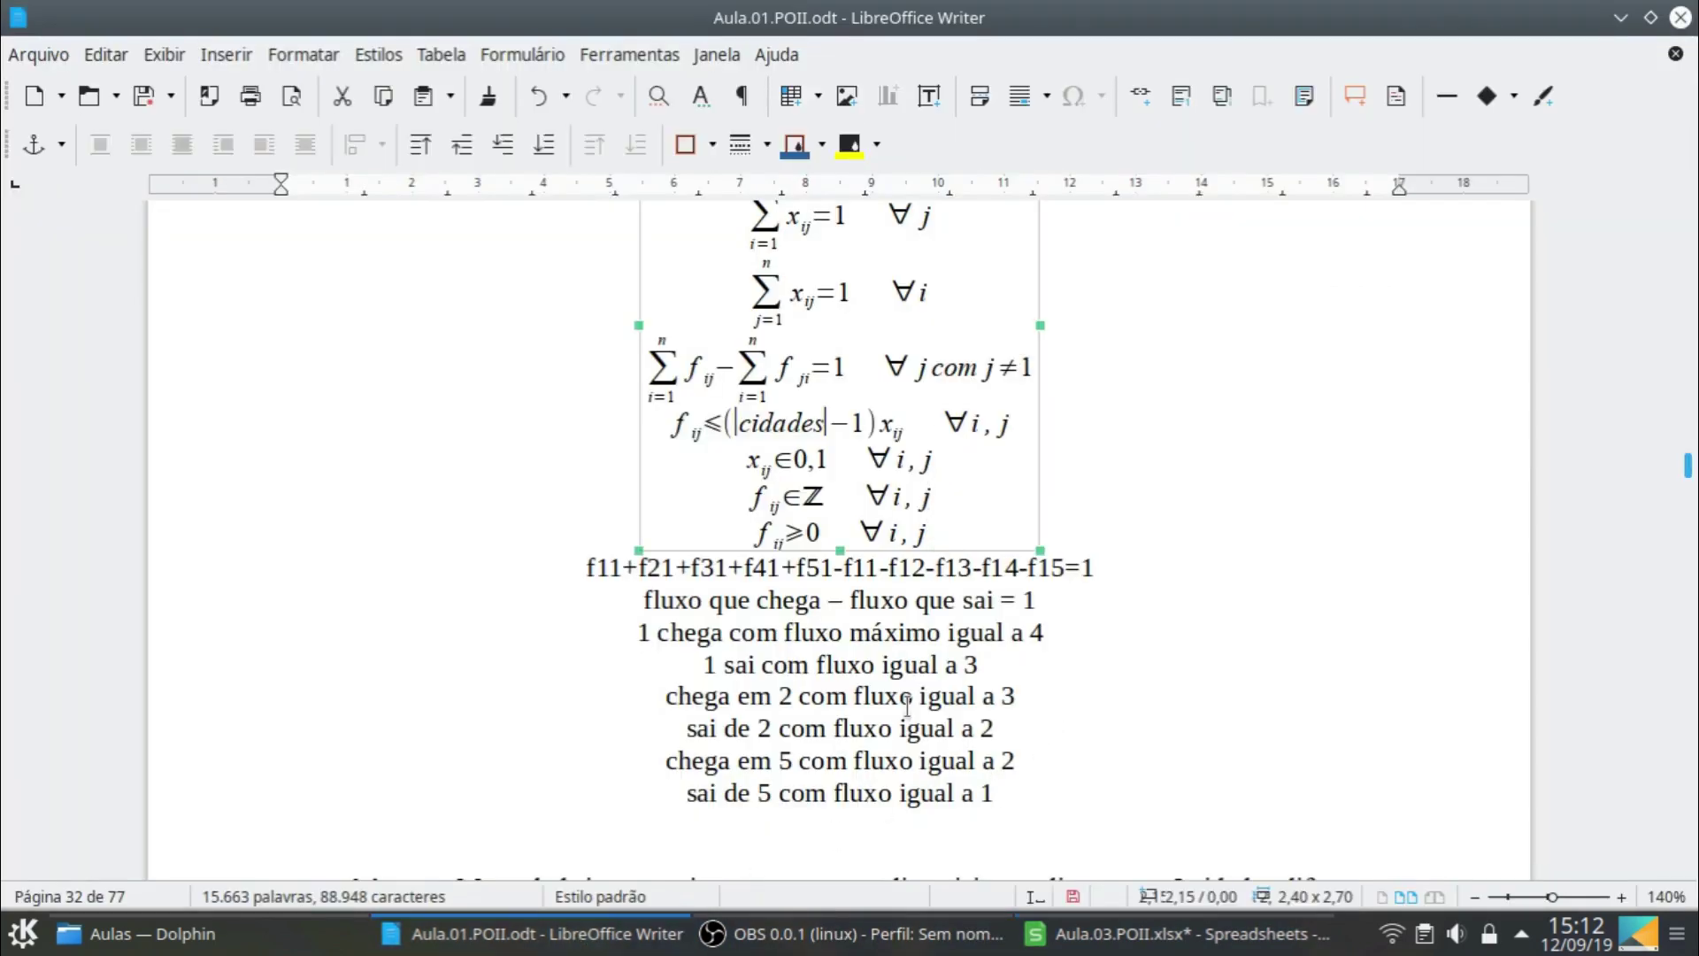
{"action": "left_click", "coordinate": [1128, 943]}
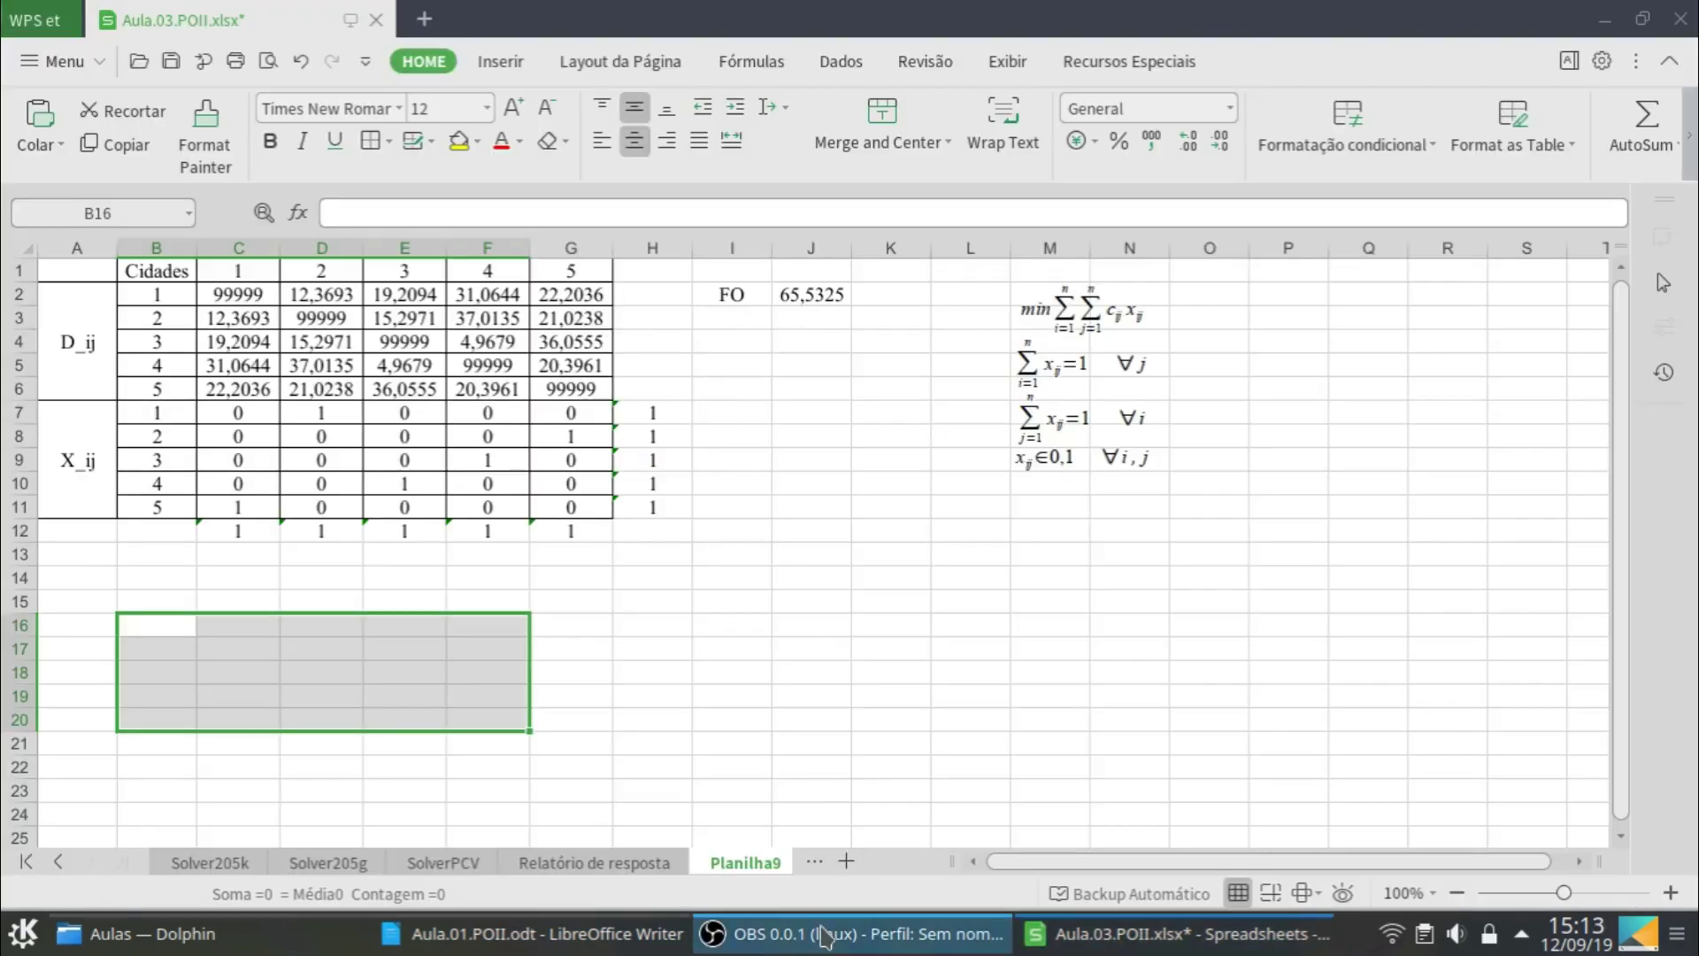
{"action": "left_click", "coordinate": [845, 863]}
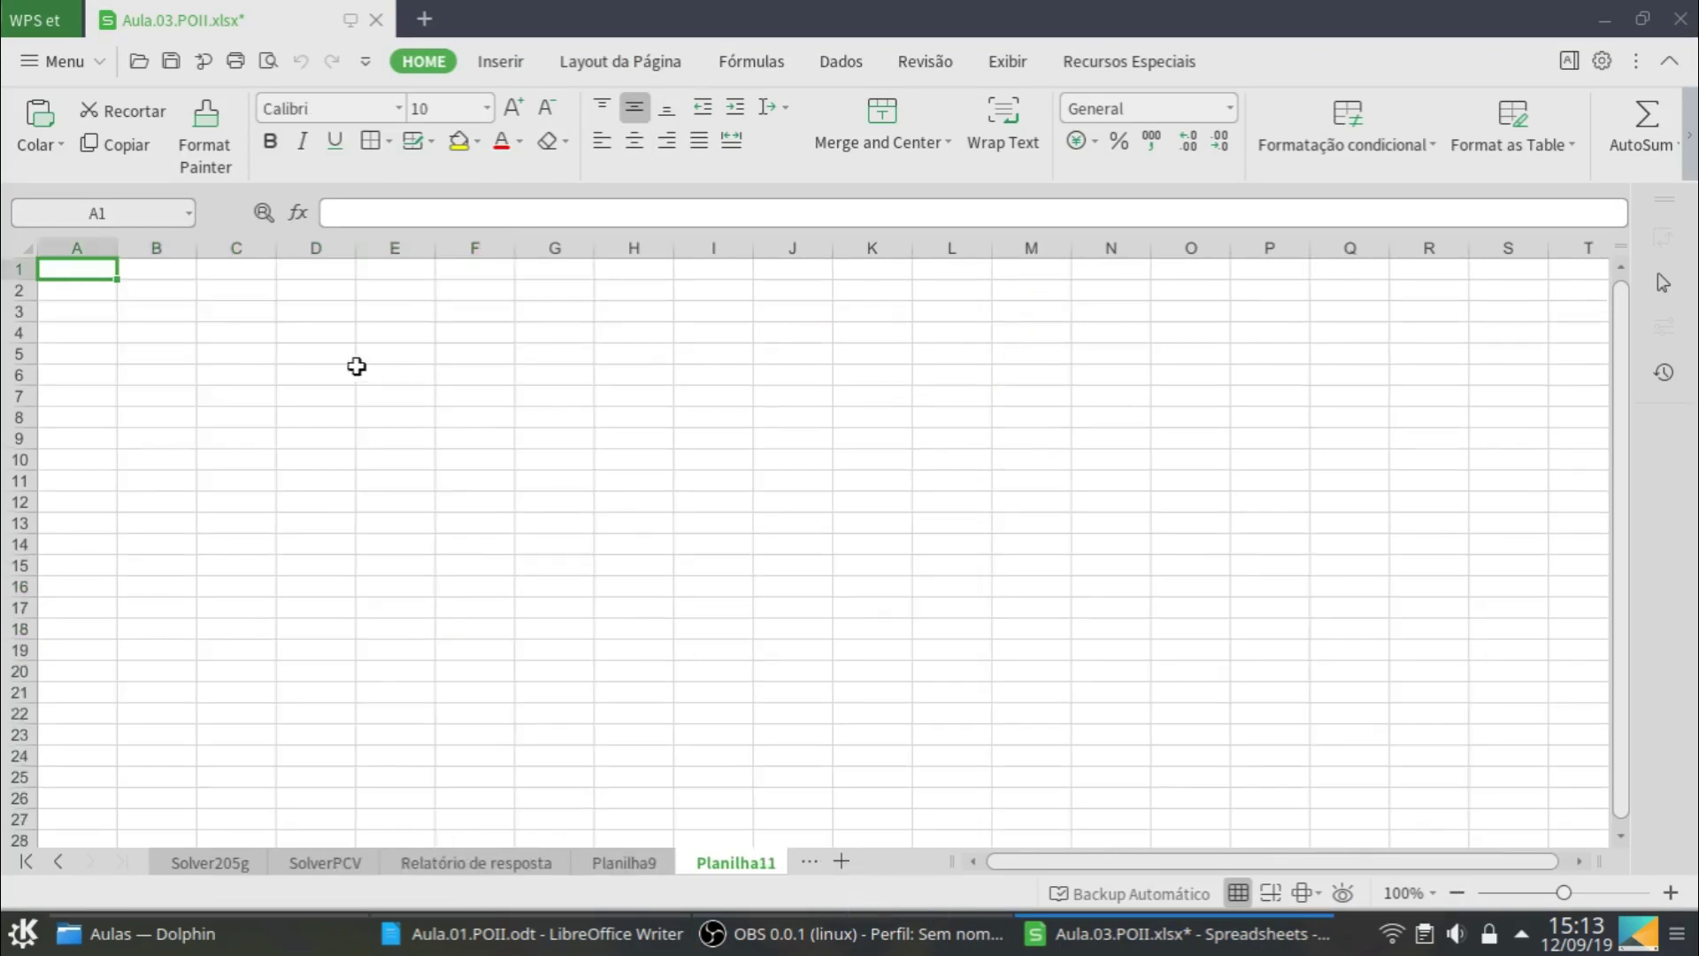
{"action": "left_click", "coordinate": [797, 291]}
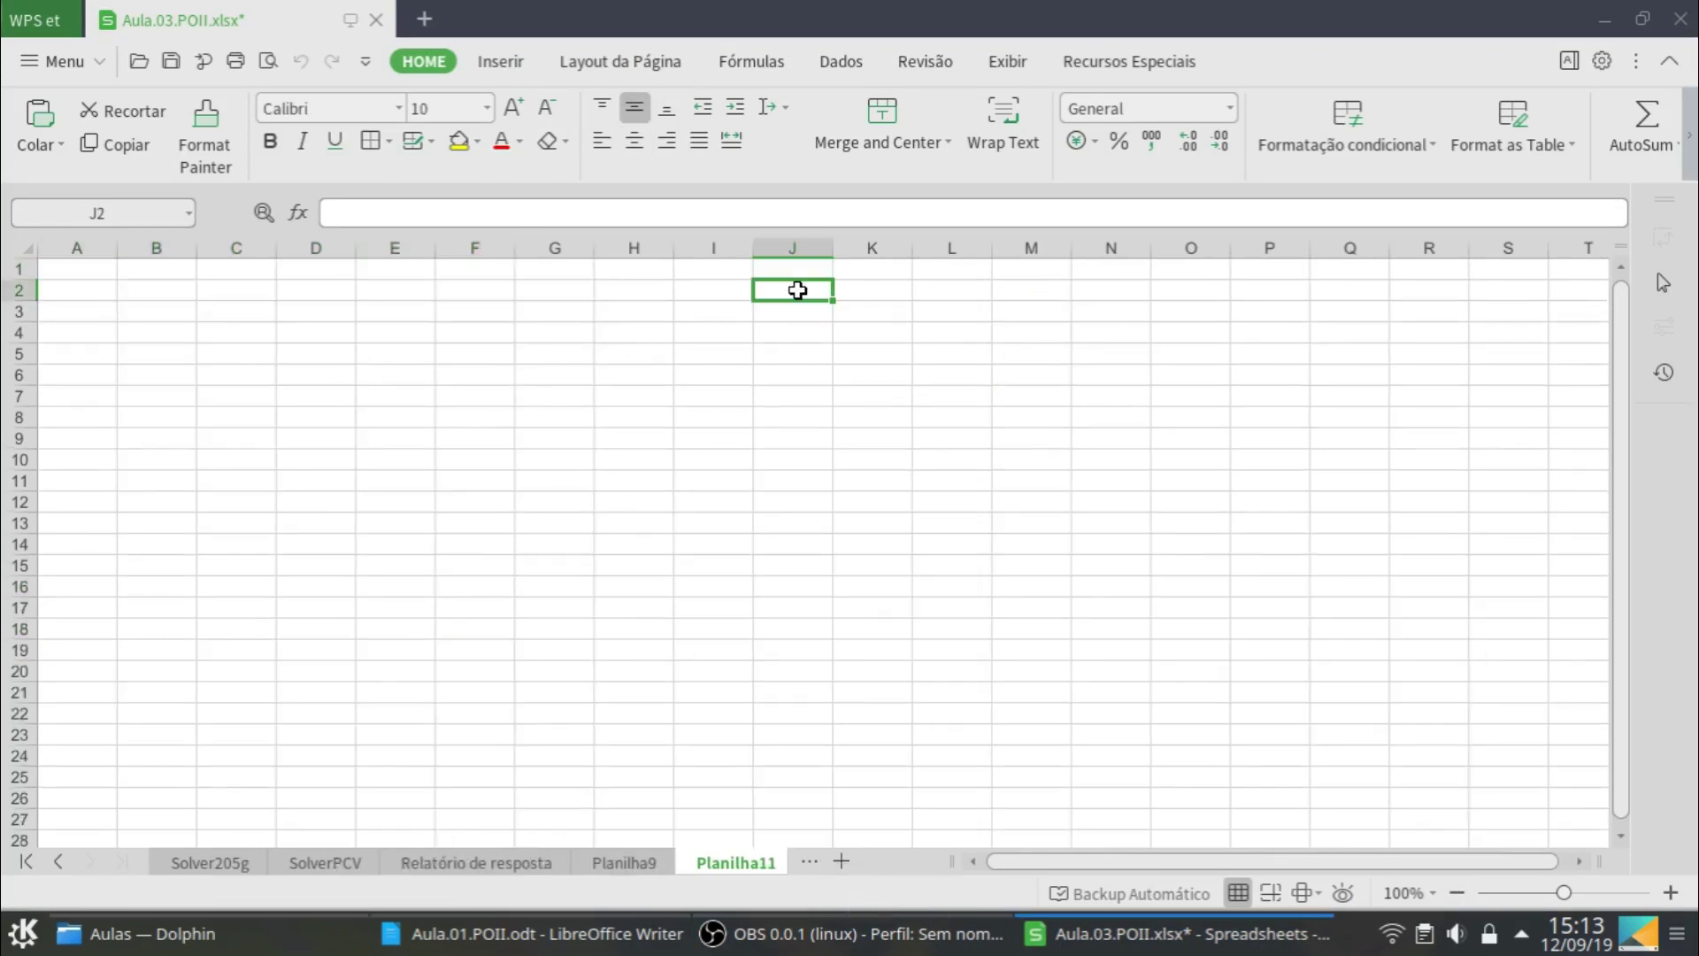
{"action": "key", "text": "ctrl+v"}
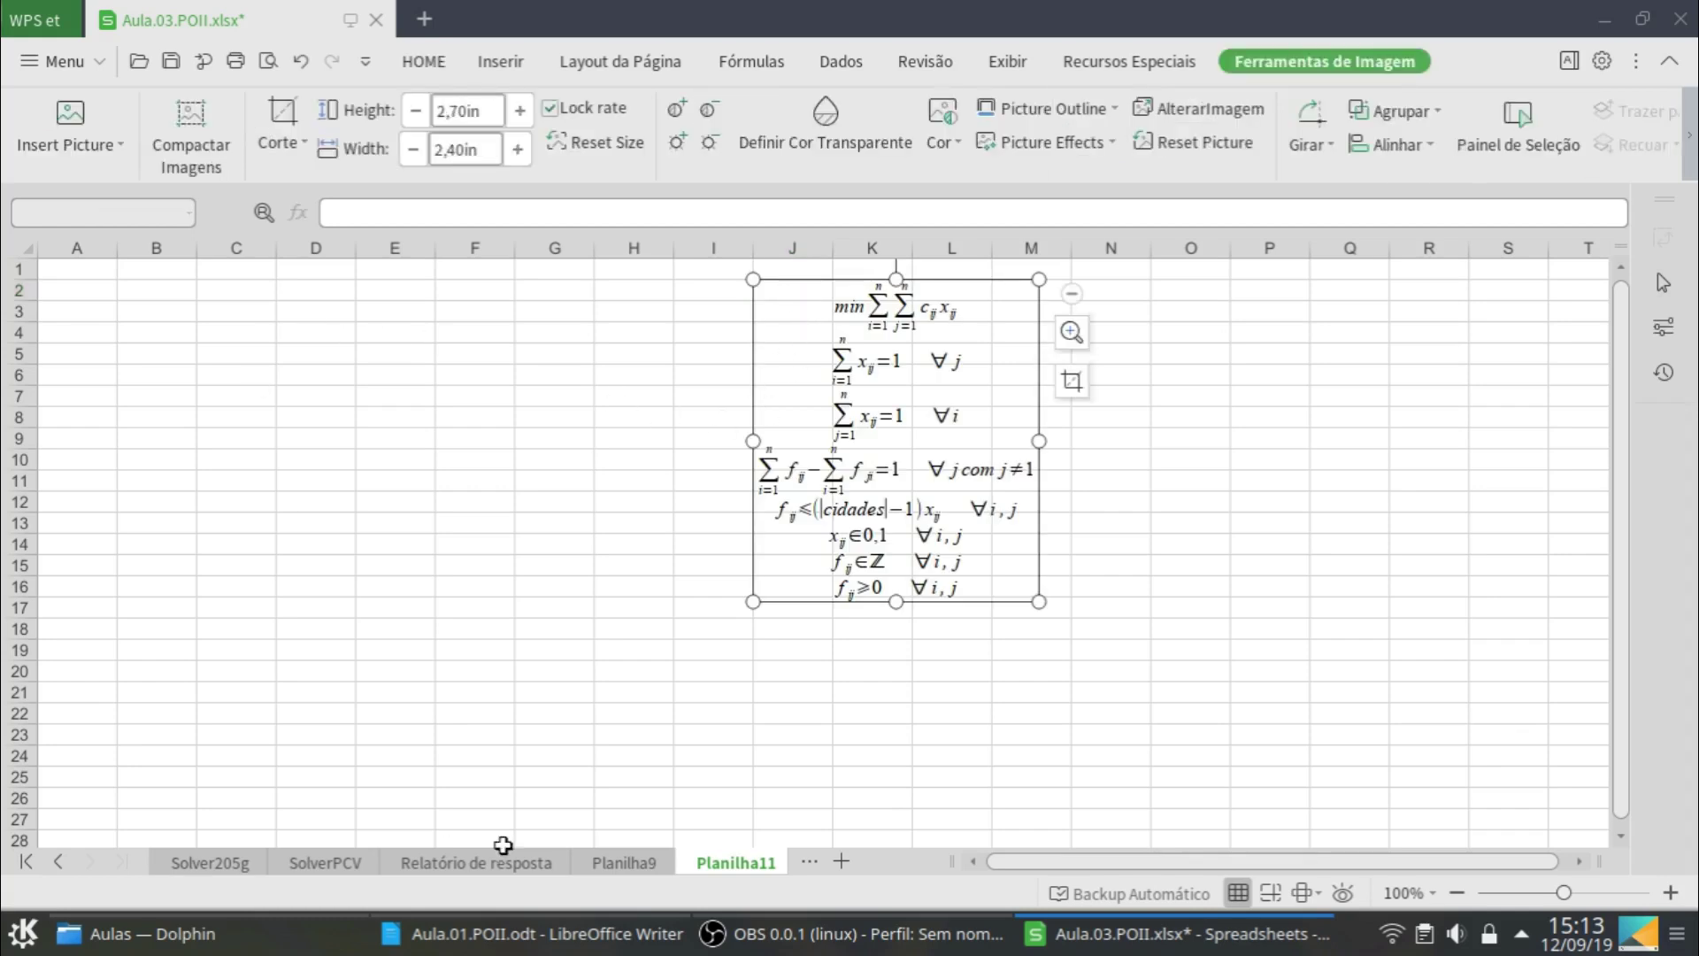
Copy the city distance table A1:G6 from sheet Planilha9 to cell A1 of the new sheet
{"action": "left_click", "coordinate": [656, 861]}
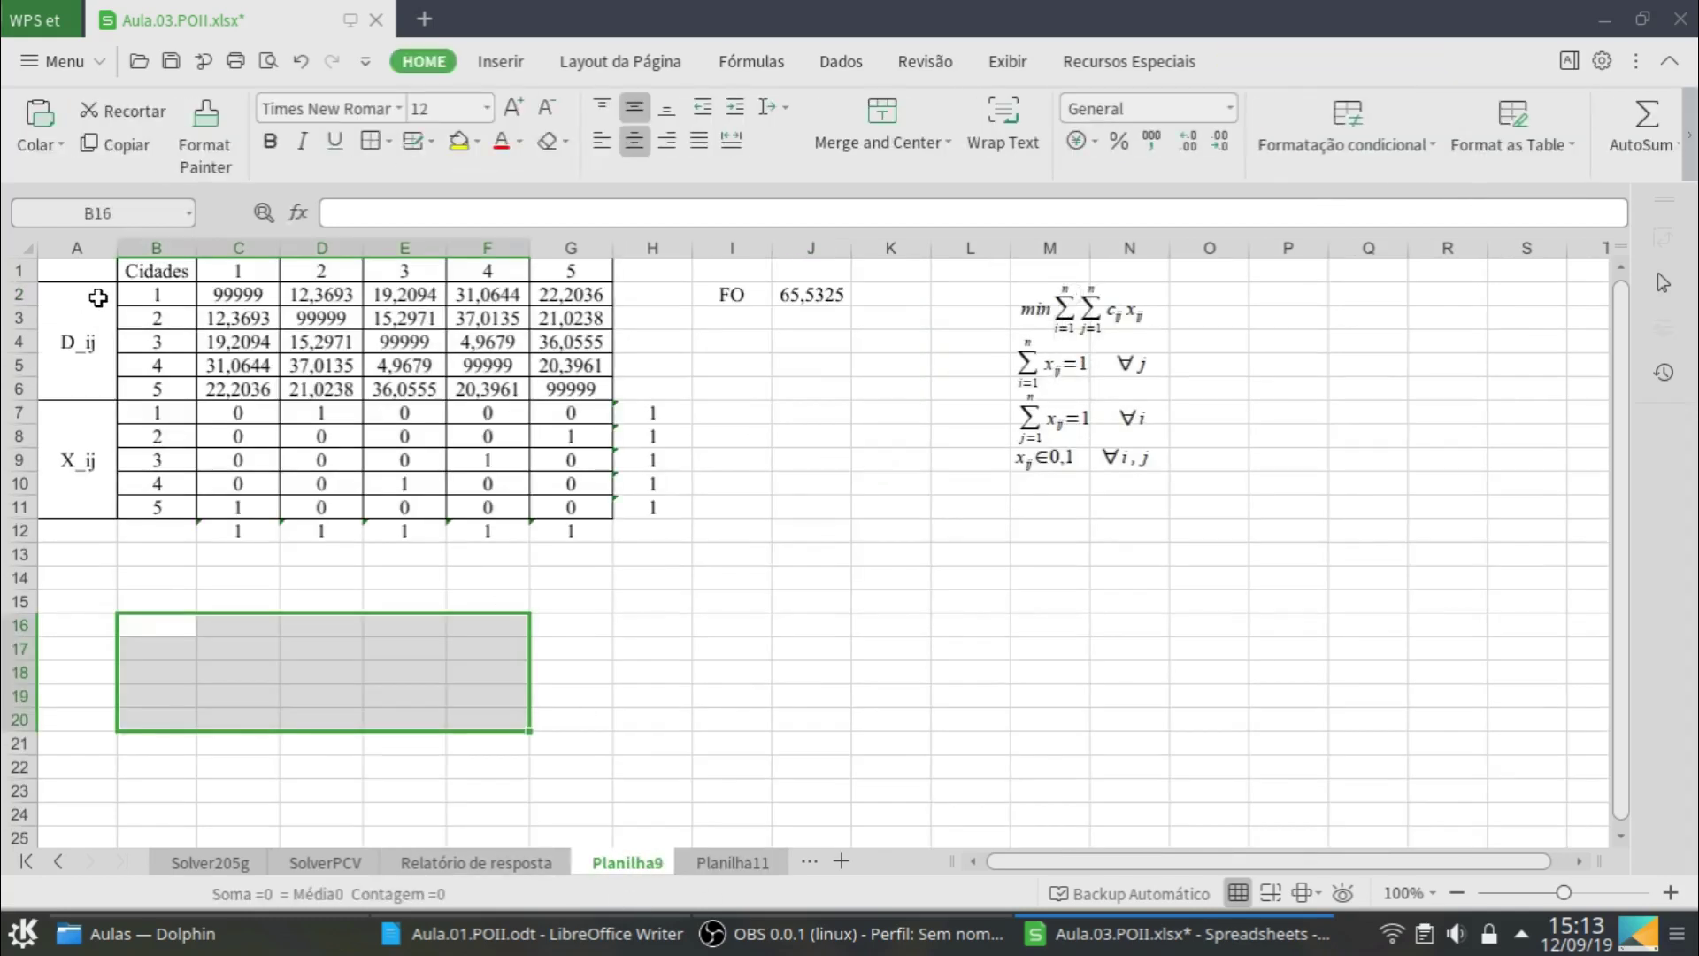
{"action": "left_click", "coordinate": [100, 282]}
{"action": "left_click", "coordinate": [582, 396], "text": "shift"}
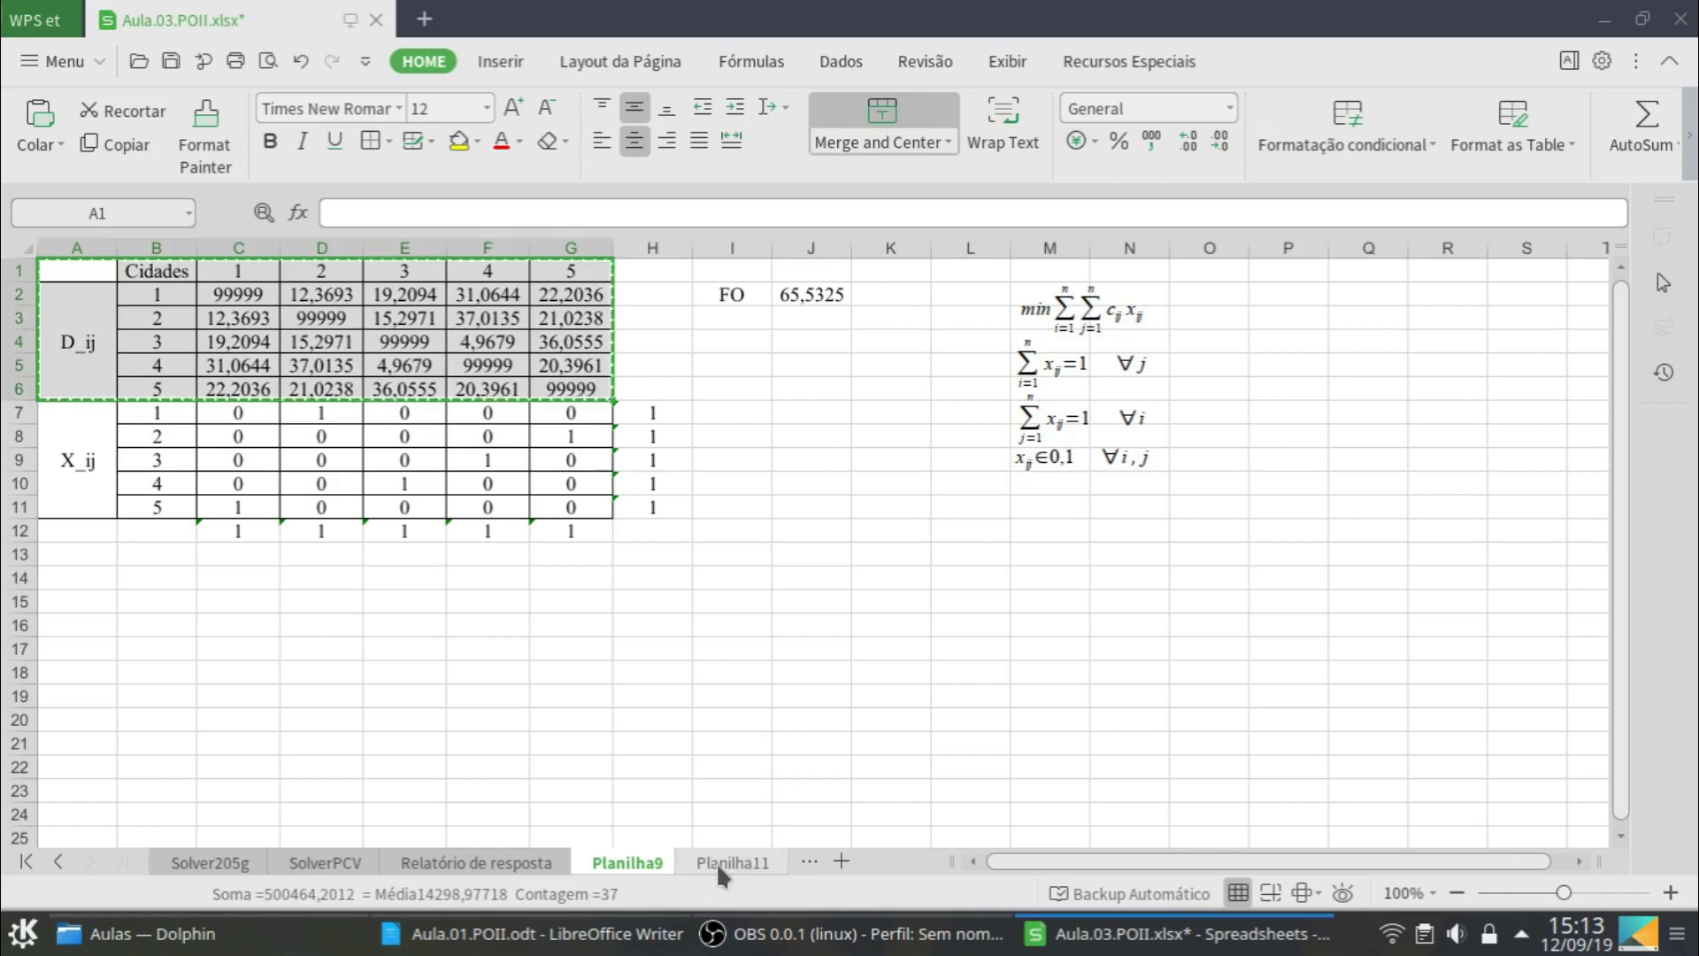
{"action": "left_click", "coordinate": [748, 861]}
{"action": "left_click", "coordinate": [94, 266]}
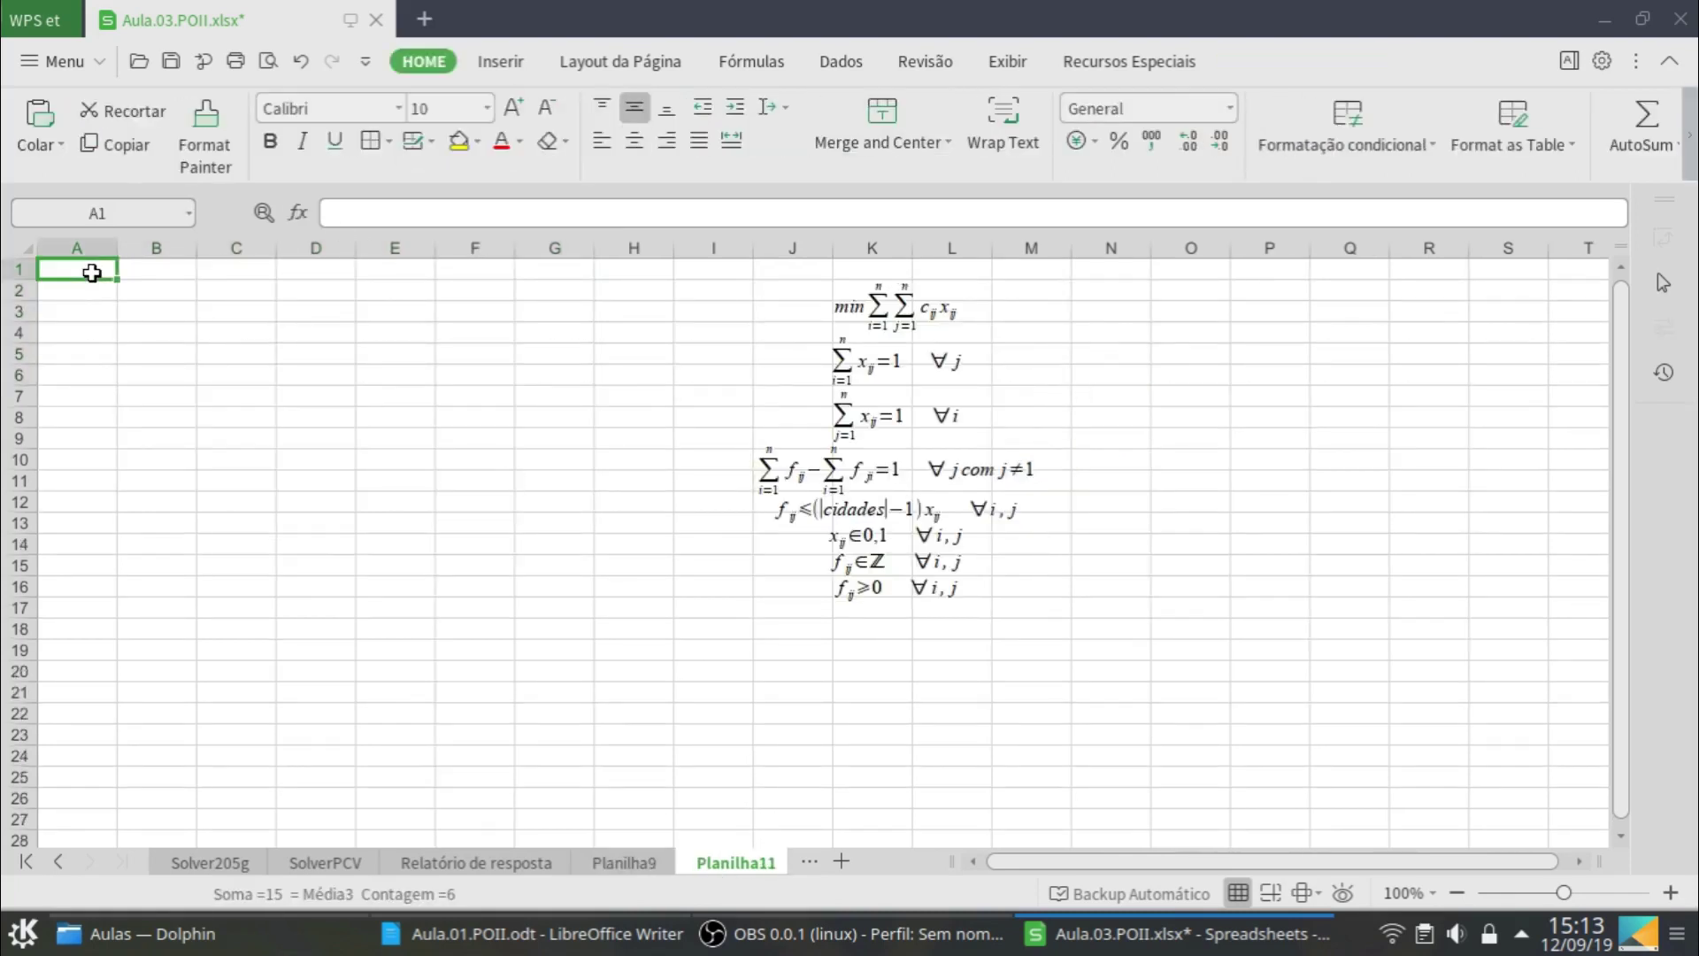
{"action": "key", "text": "ctrl+v"}
Select all cells of the new sheet holding the distance table and the flow model
{"action": "left_click", "coordinate": [541, 631]}
{"action": "key", "text": "ctrl+a"}
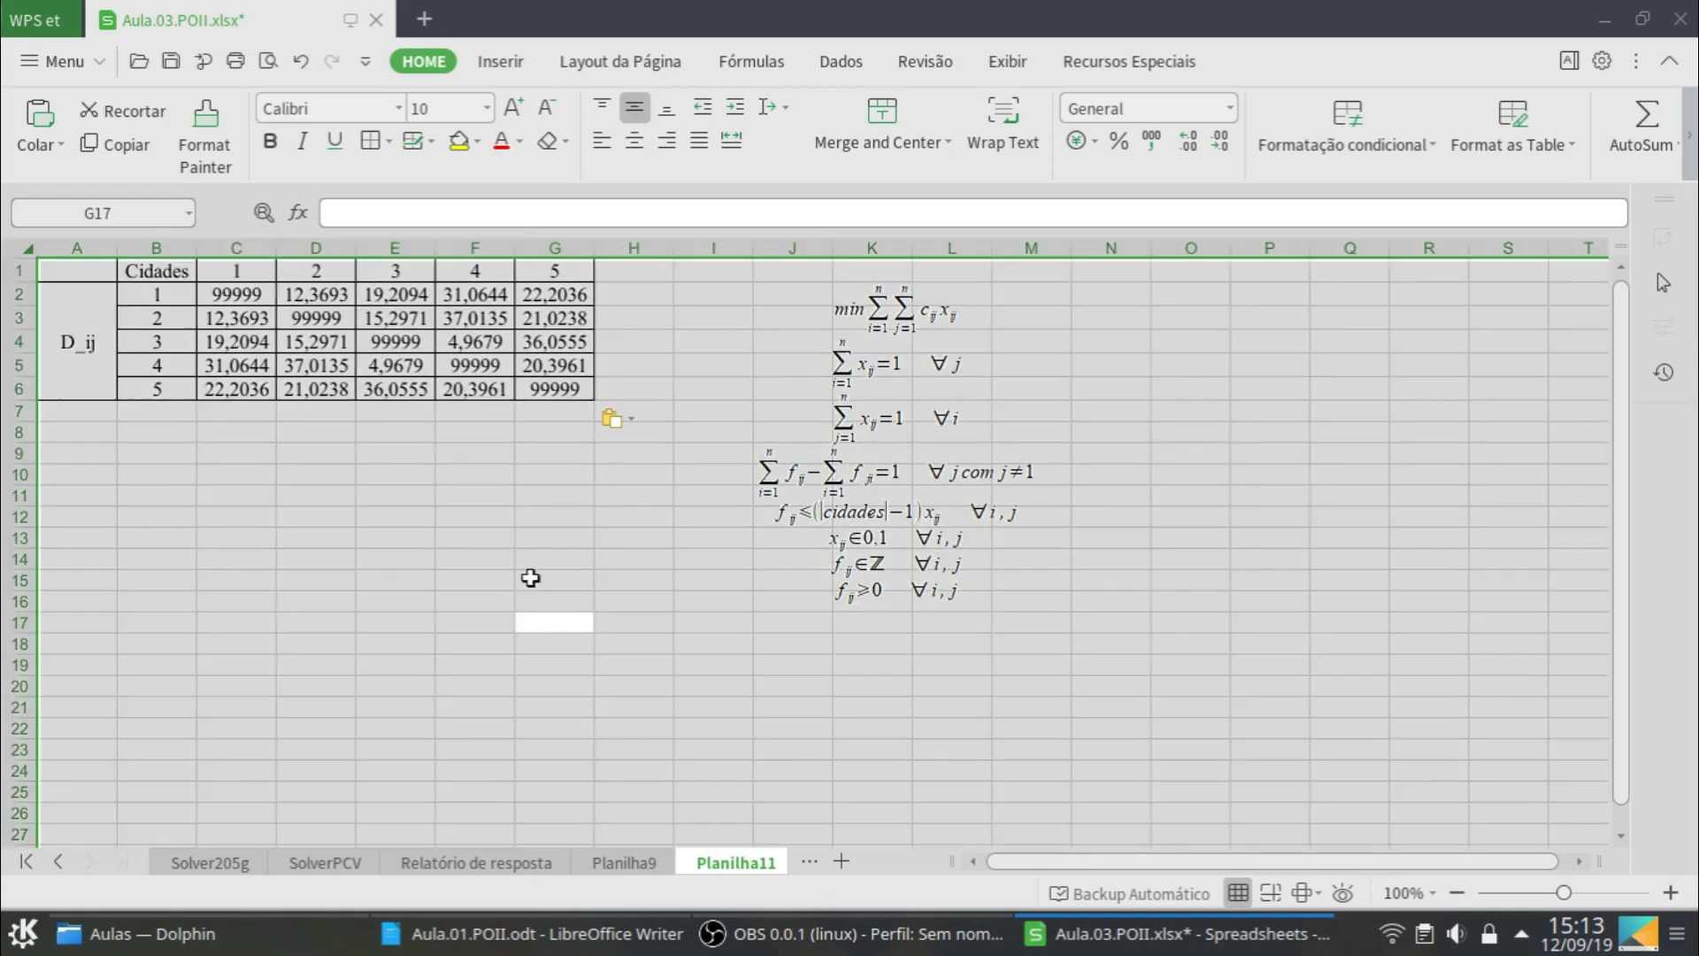
Format the entire sheet in Times New Roman size 12 with horizontally centred cells
{"action": "left_click", "coordinate": [395, 107]}
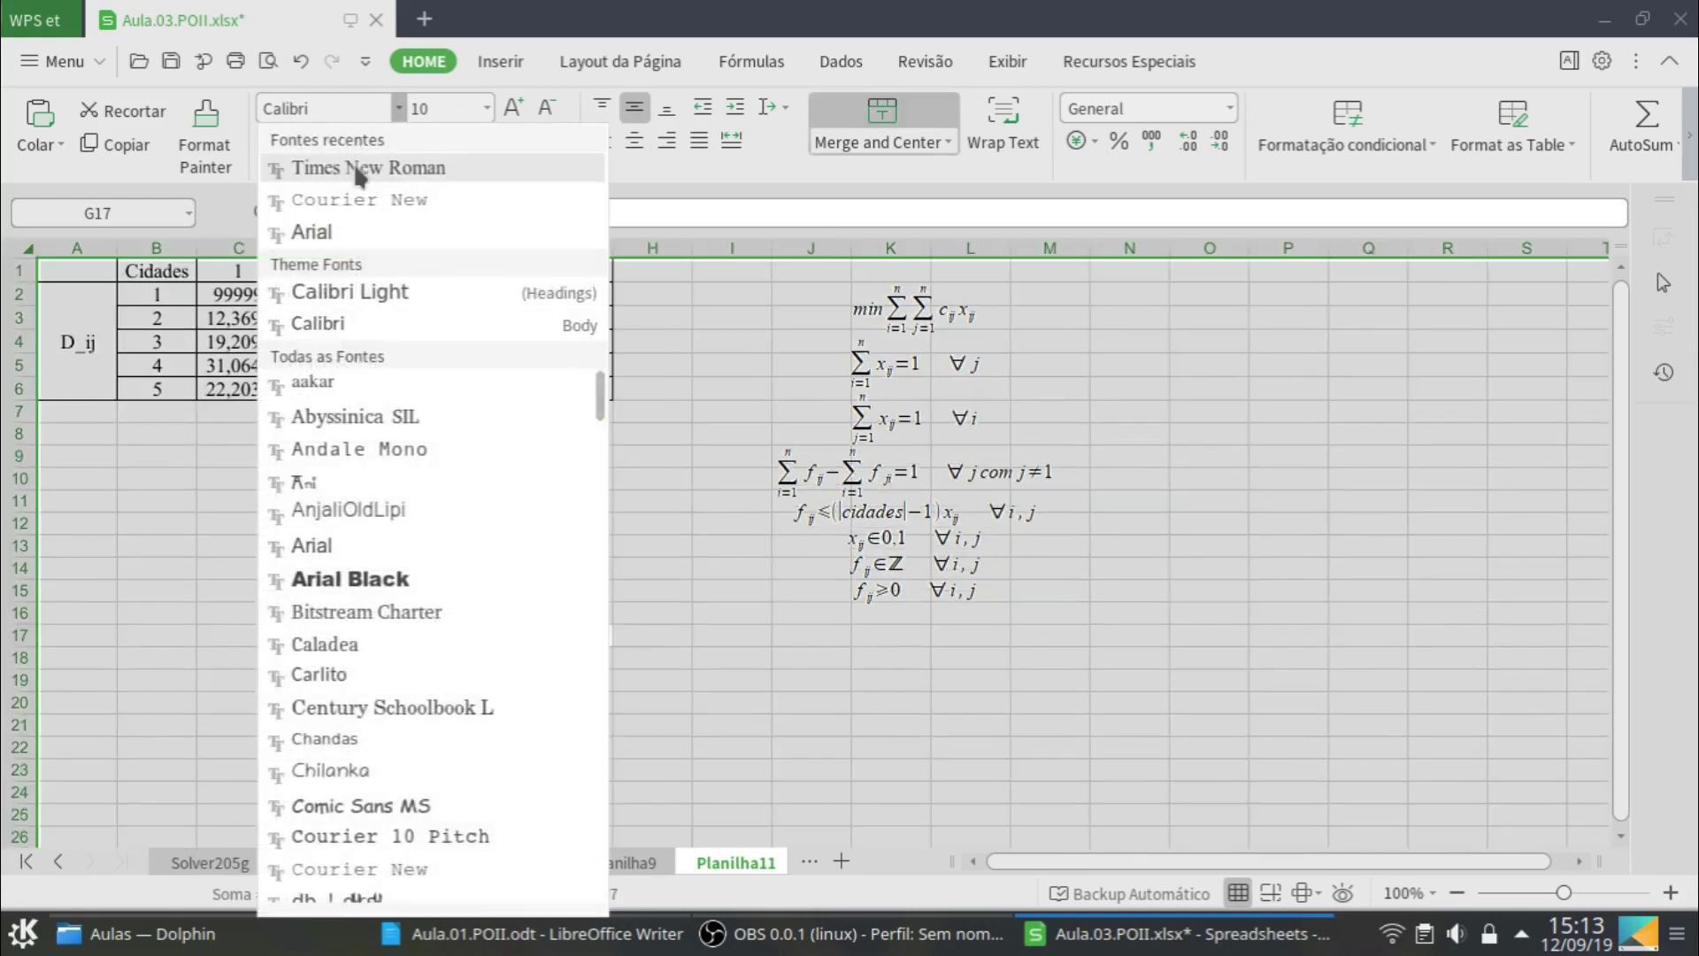
{"action": "left_click", "coordinate": [358, 164]}
{"action": "left_click", "coordinate": [485, 108]}
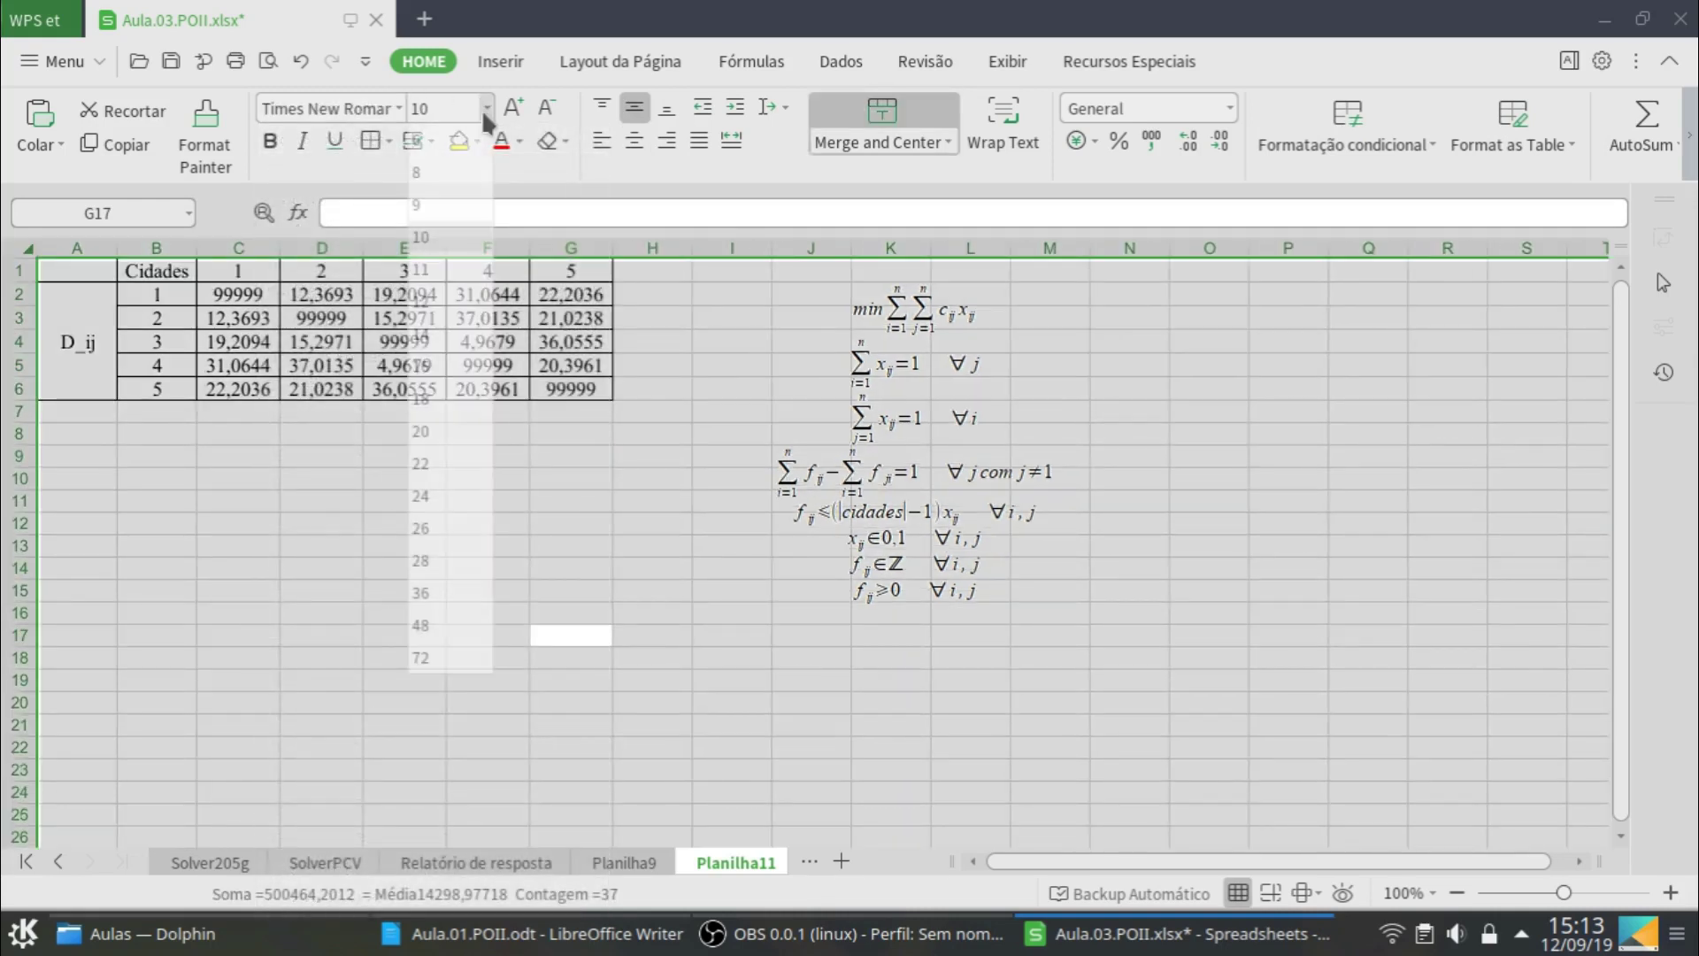
{"action": "left_click", "coordinate": [420, 302]}
{"action": "left_click", "coordinate": [634, 141]}
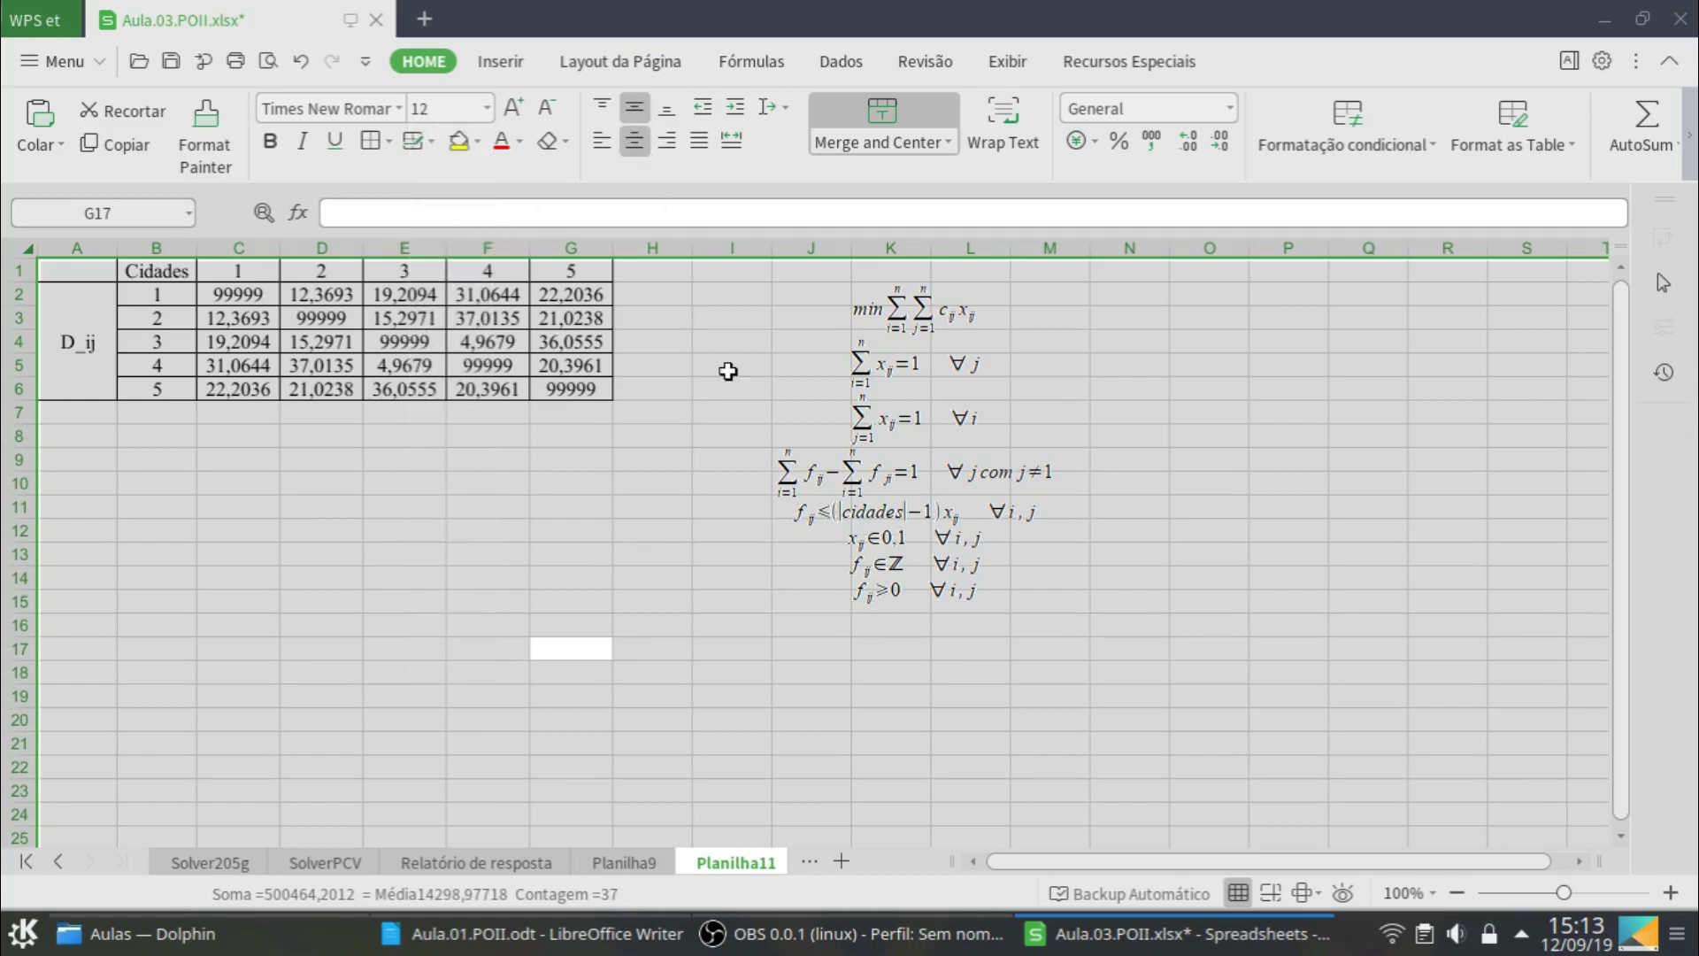
{"action": "left_click", "coordinate": [712, 550]}
{"action": "left_click", "coordinate": [550, 391]}
{"action": "left_click", "coordinate": [378, 353]}
{"action": "left_click", "coordinate": [266, 343]}
{"action": "left_click", "coordinate": [305, 389]}
{"action": "left_click", "coordinate": [509, 387]}
{"action": "left_click", "coordinate": [560, 341]}
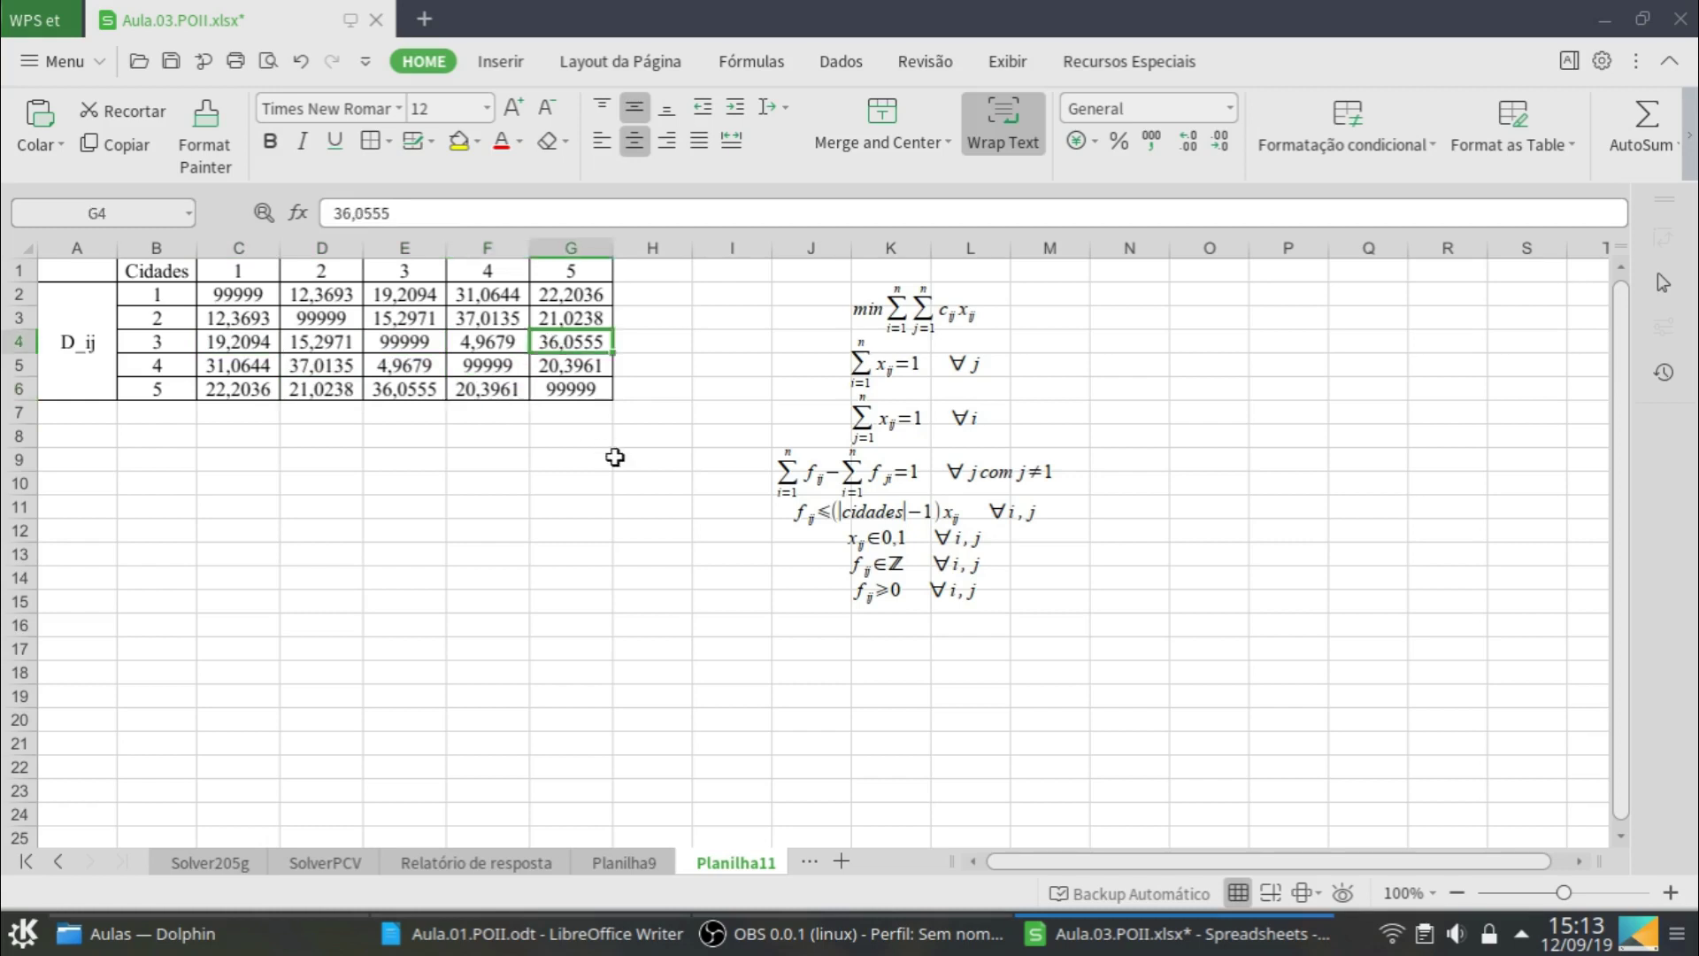
{"action": "left_click", "coordinate": [615, 457]}
{"action": "left_click", "coordinate": [513, 476]}
{"action": "left_click", "coordinate": [511, 529]}
{"action": "left_click", "coordinate": [544, 575]}
Copy the D_ij label and city number block A2:B6 to A7 and again to A12
{"action": "left_click_drag", "start_coordinate": [76, 314], "coordinate": [175, 398]}
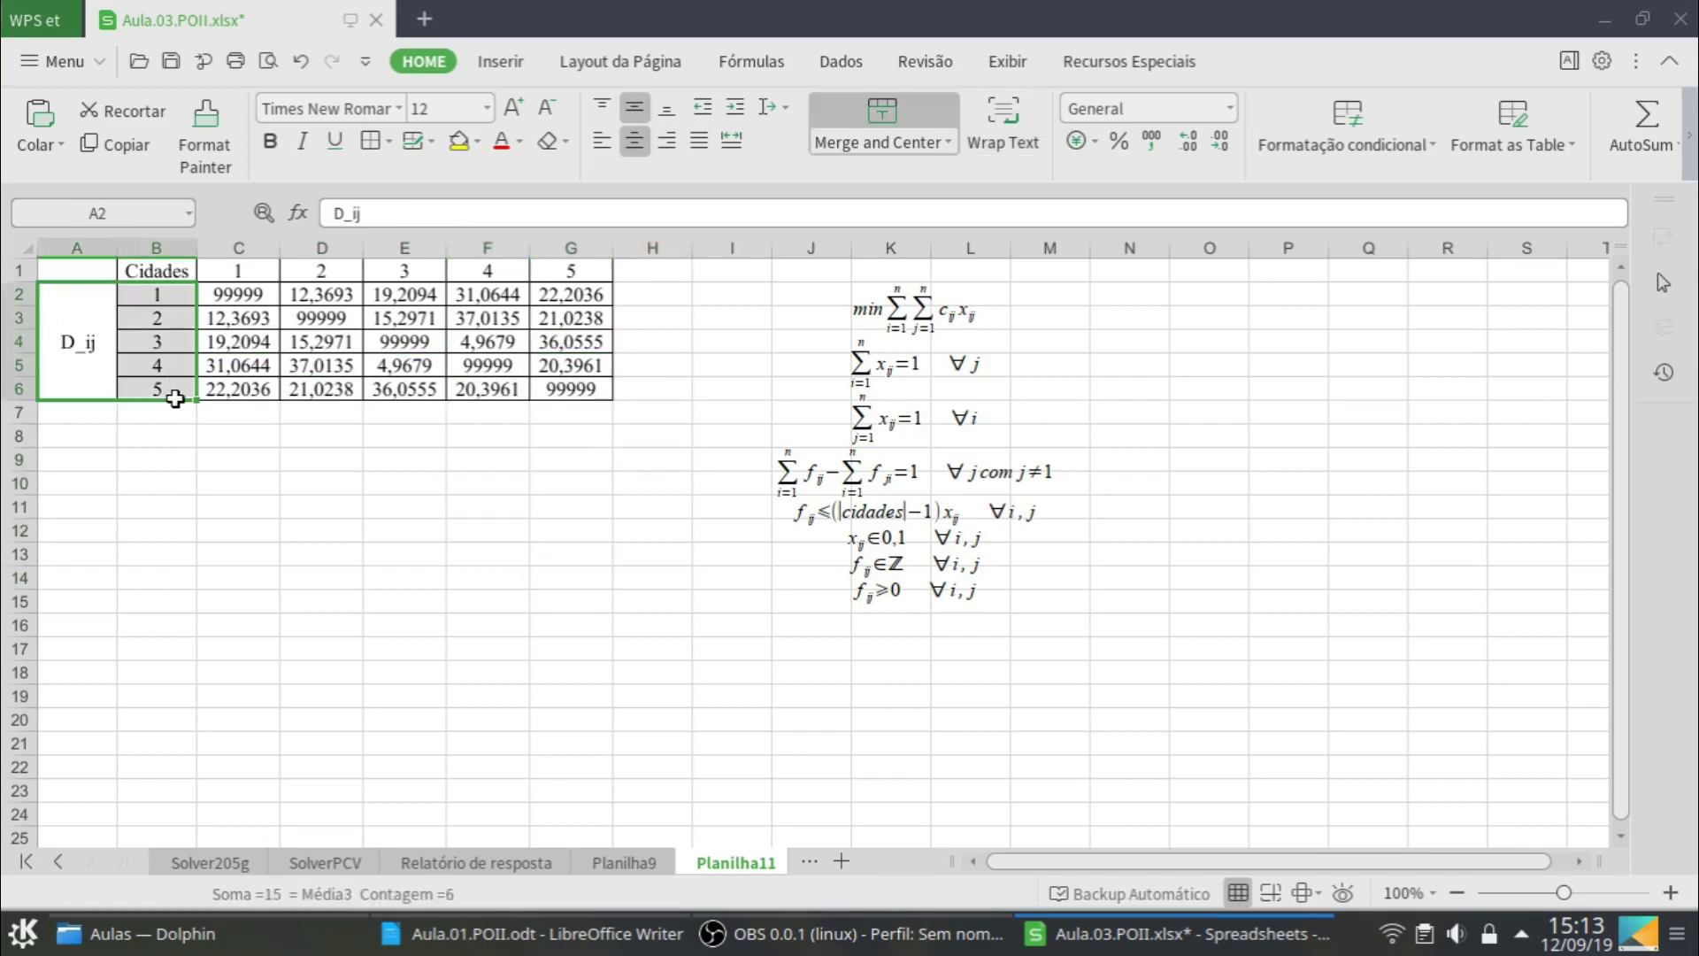
{"action": "key", "text": "ctrl+c"}
{"action": "left_click", "coordinate": [106, 416]}
{"action": "key", "text": "ctrl+v"}
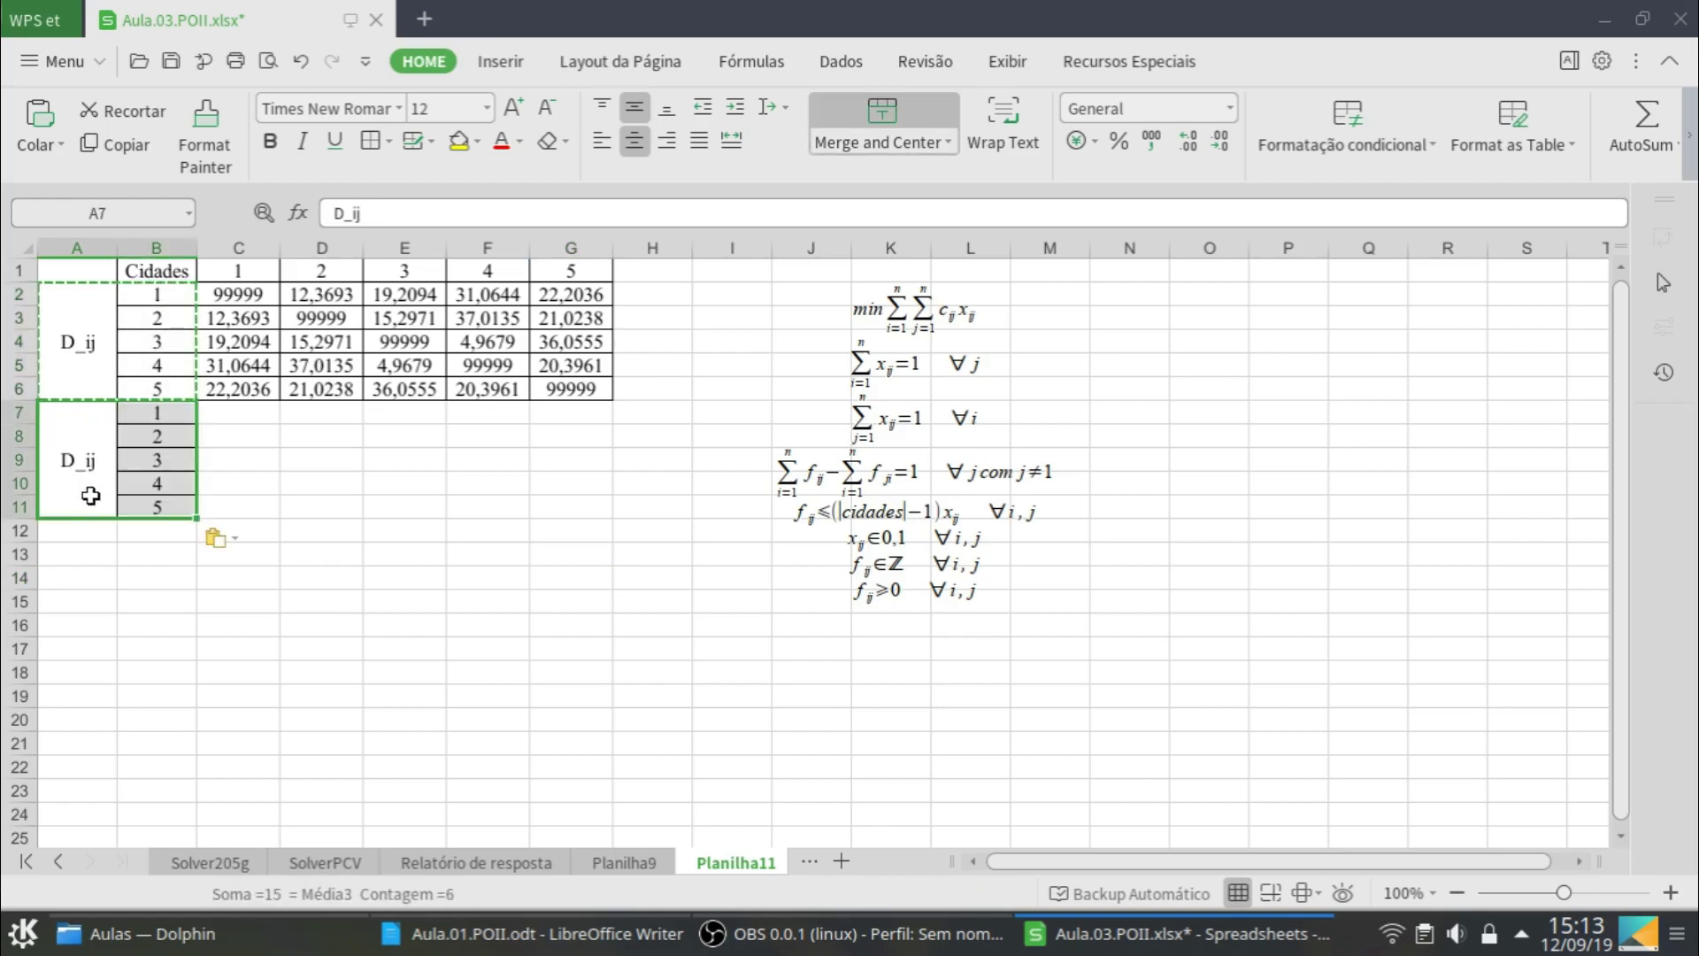
{"action": "left_click", "coordinate": [92, 534]}
{"action": "key", "text": "ctrl+v"}
Relabel the merged block cell at A7 as X_ij and the one at A12 as F_ij
{"action": "left_click", "coordinate": [72, 464]}
{"action": "left_click", "coordinate": [338, 213]}
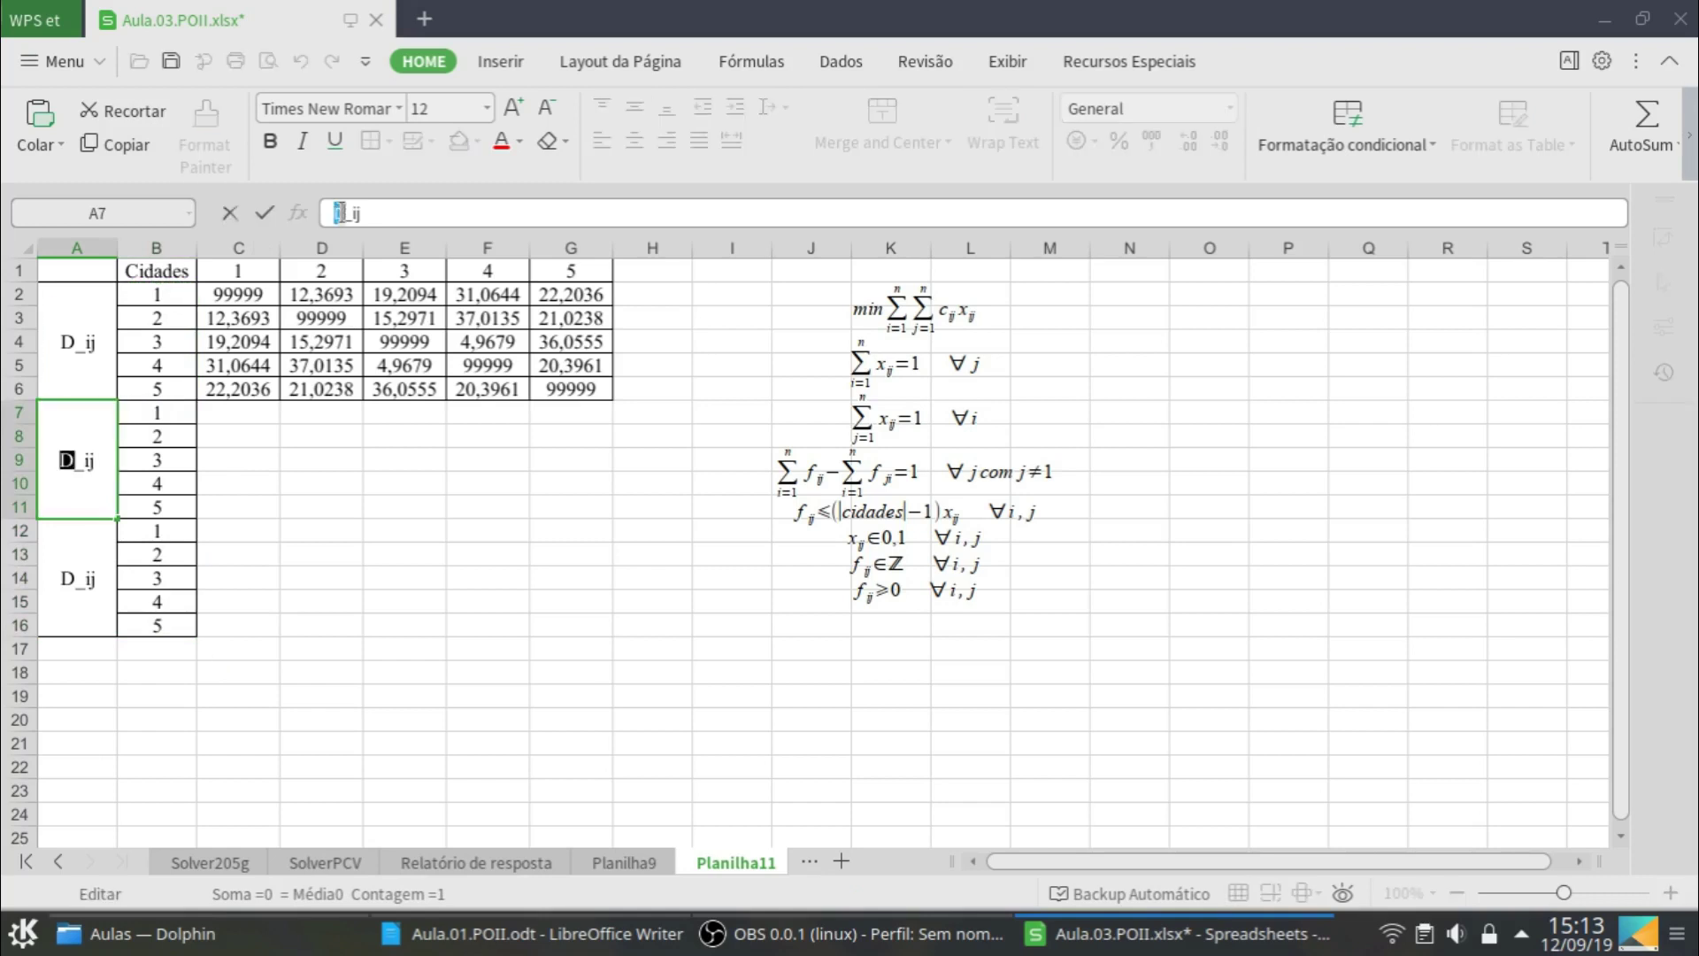
{"action": "key", "text": "Delete"}
{"action": "type", "text": "X"}
{"action": "key", "text": "Return"}
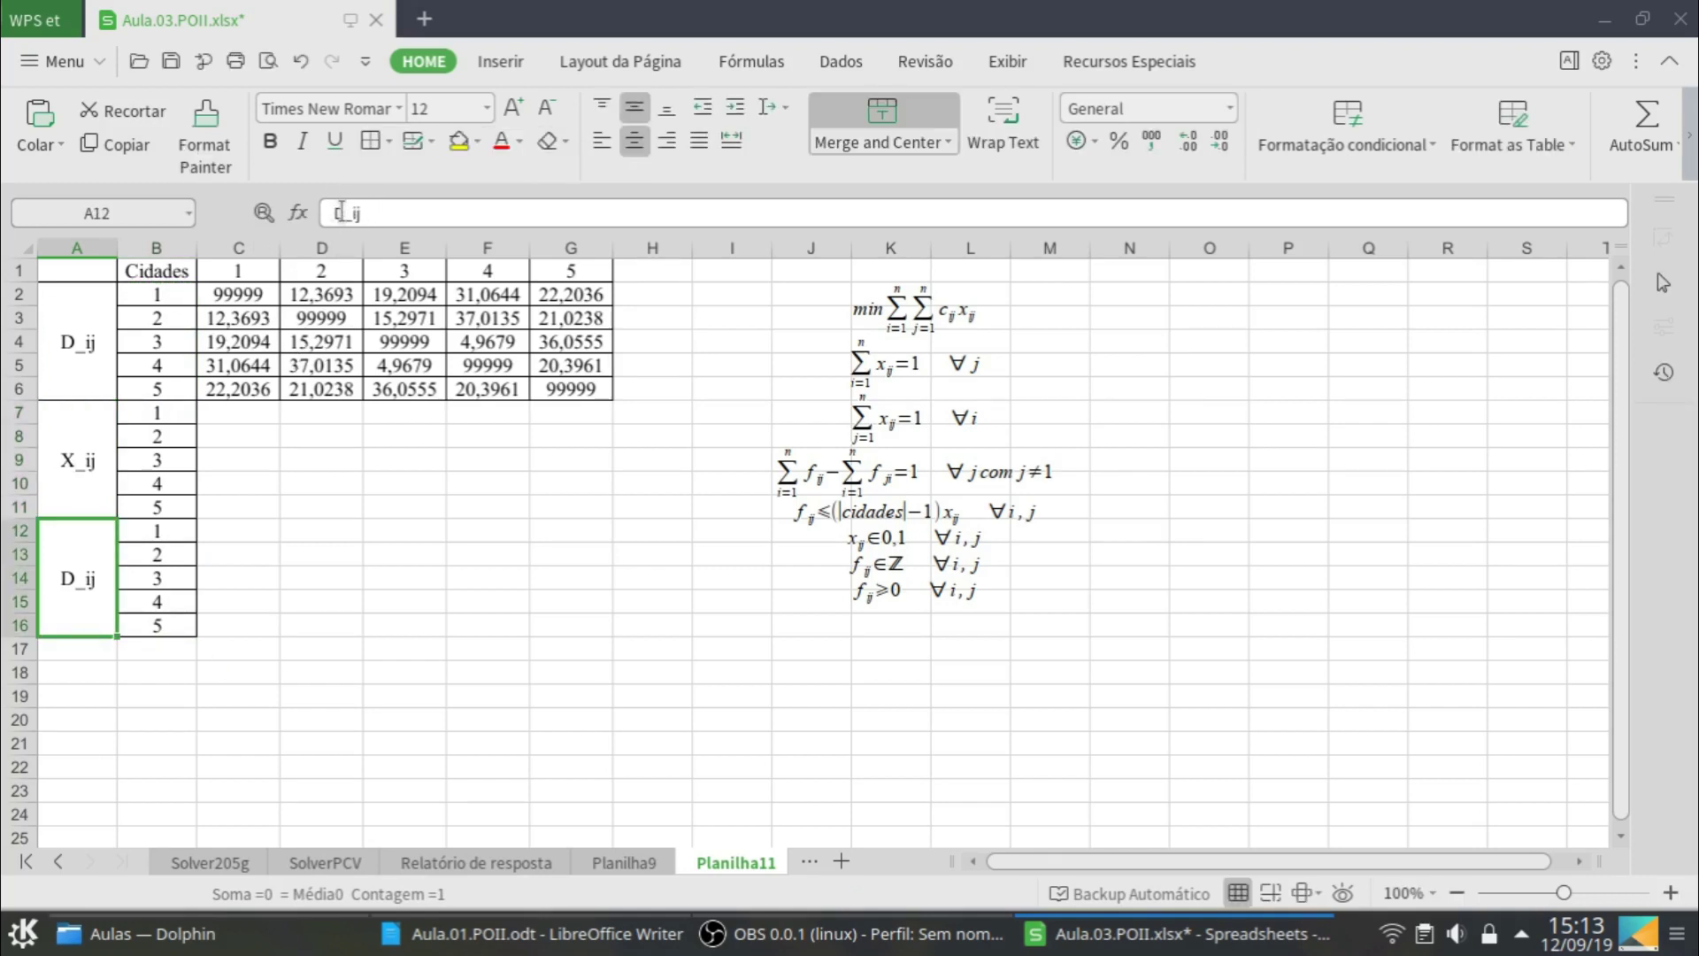
{"action": "left_click", "coordinate": [340, 212]}
{"action": "key", "text": "Delete"}
{"action": "type", "text": "F"}
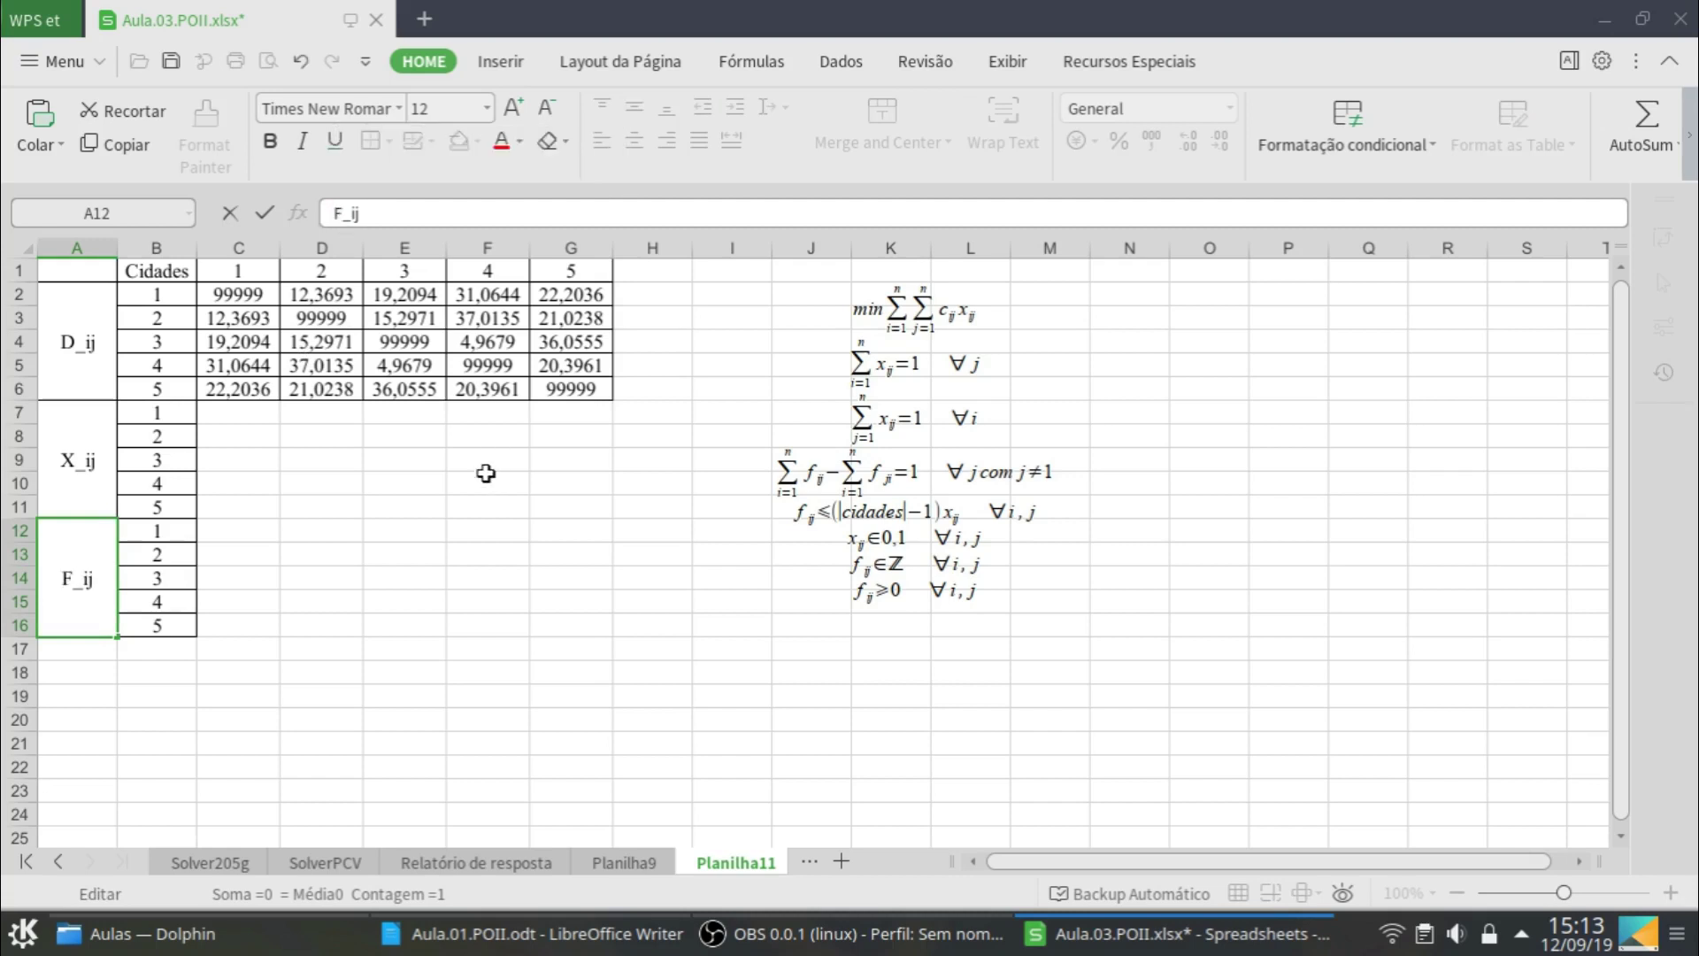
{"action": "key", "text": "Return"}
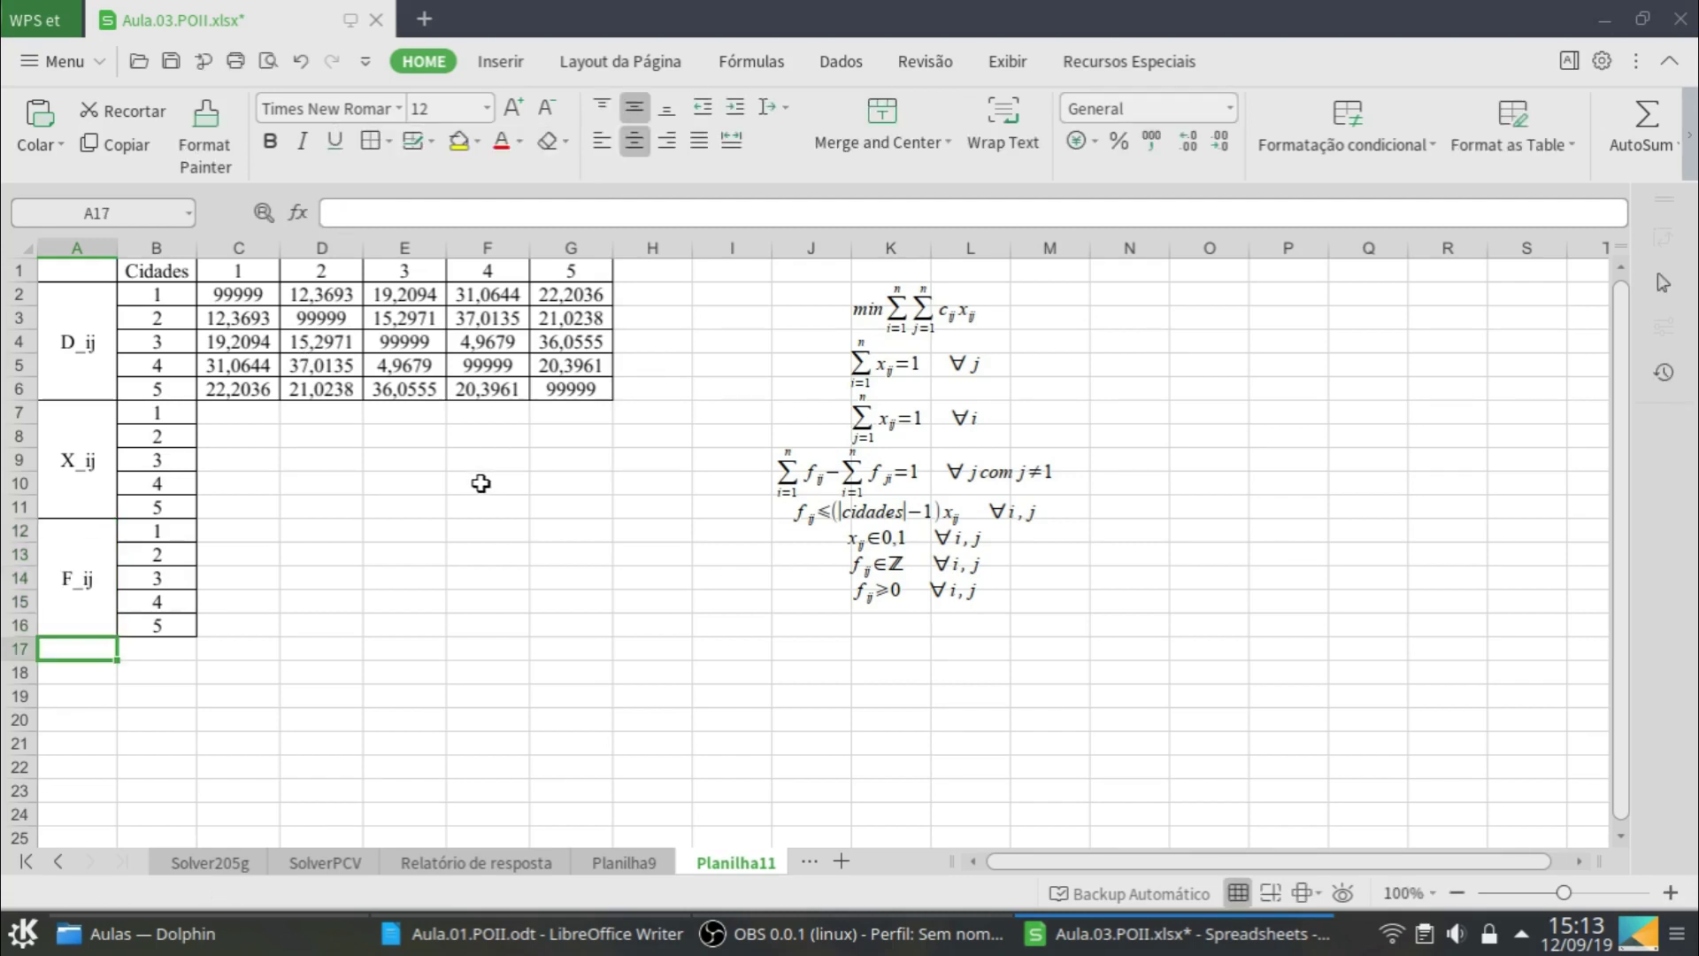
{"action": "left_click_drag", "start_coordinate": [246, 413], "coordinate": [561, 626]}
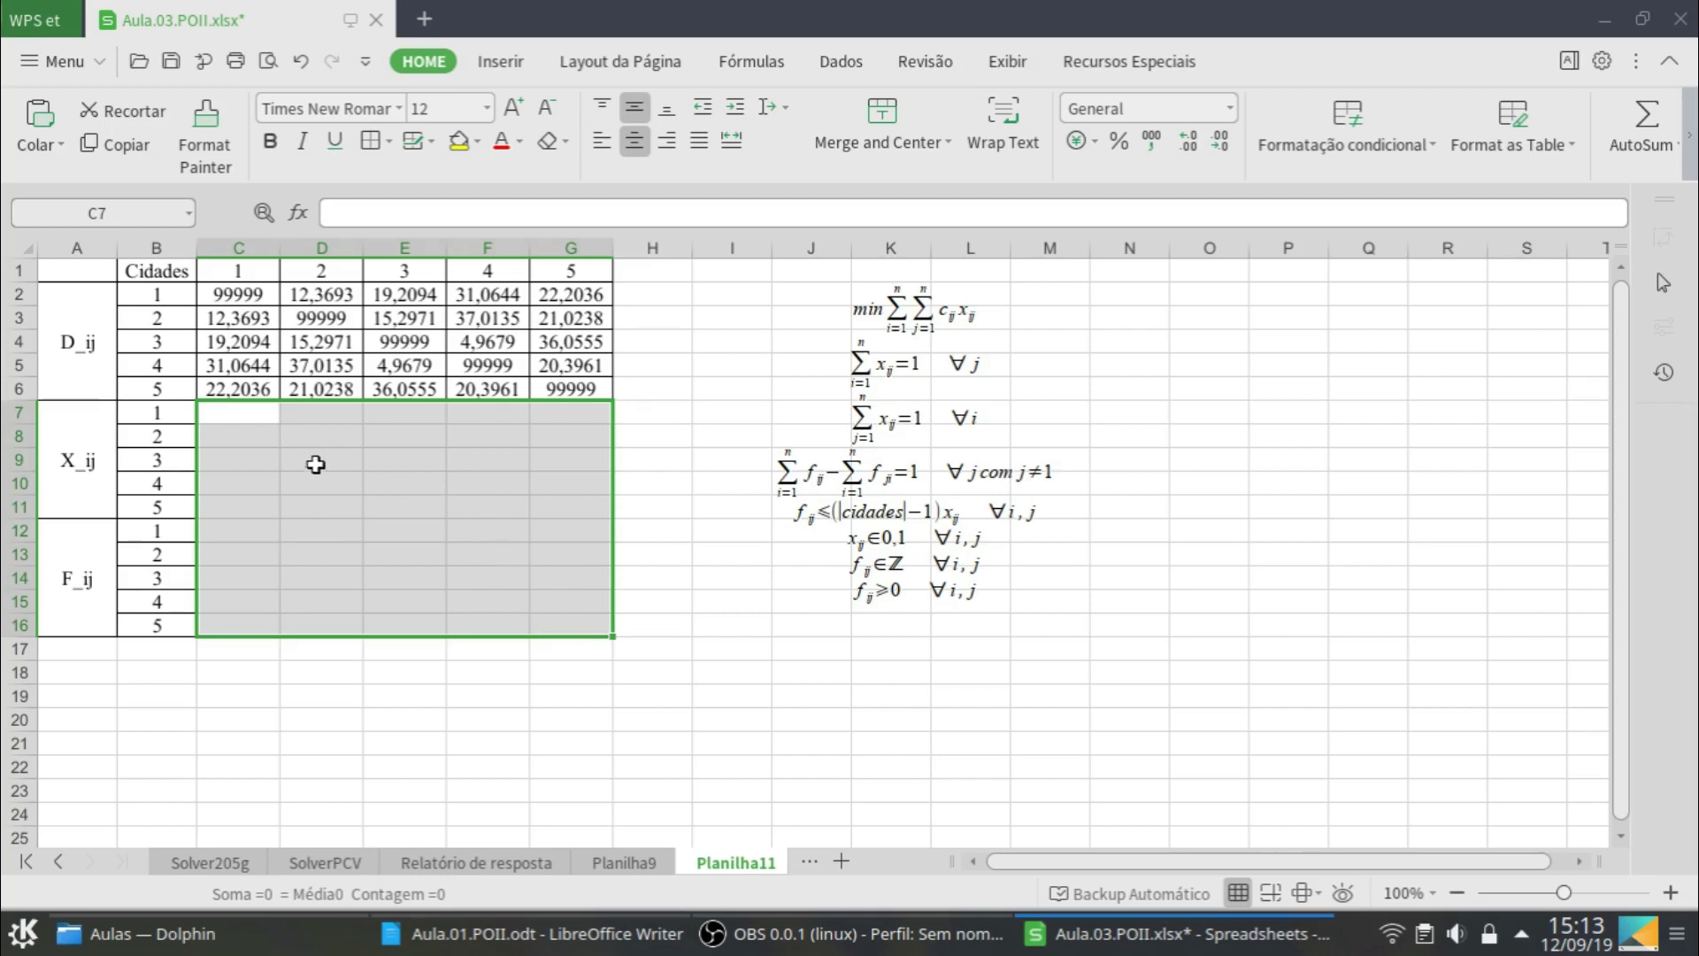
{"action": "left_click", "coordinate": [632, 419]}
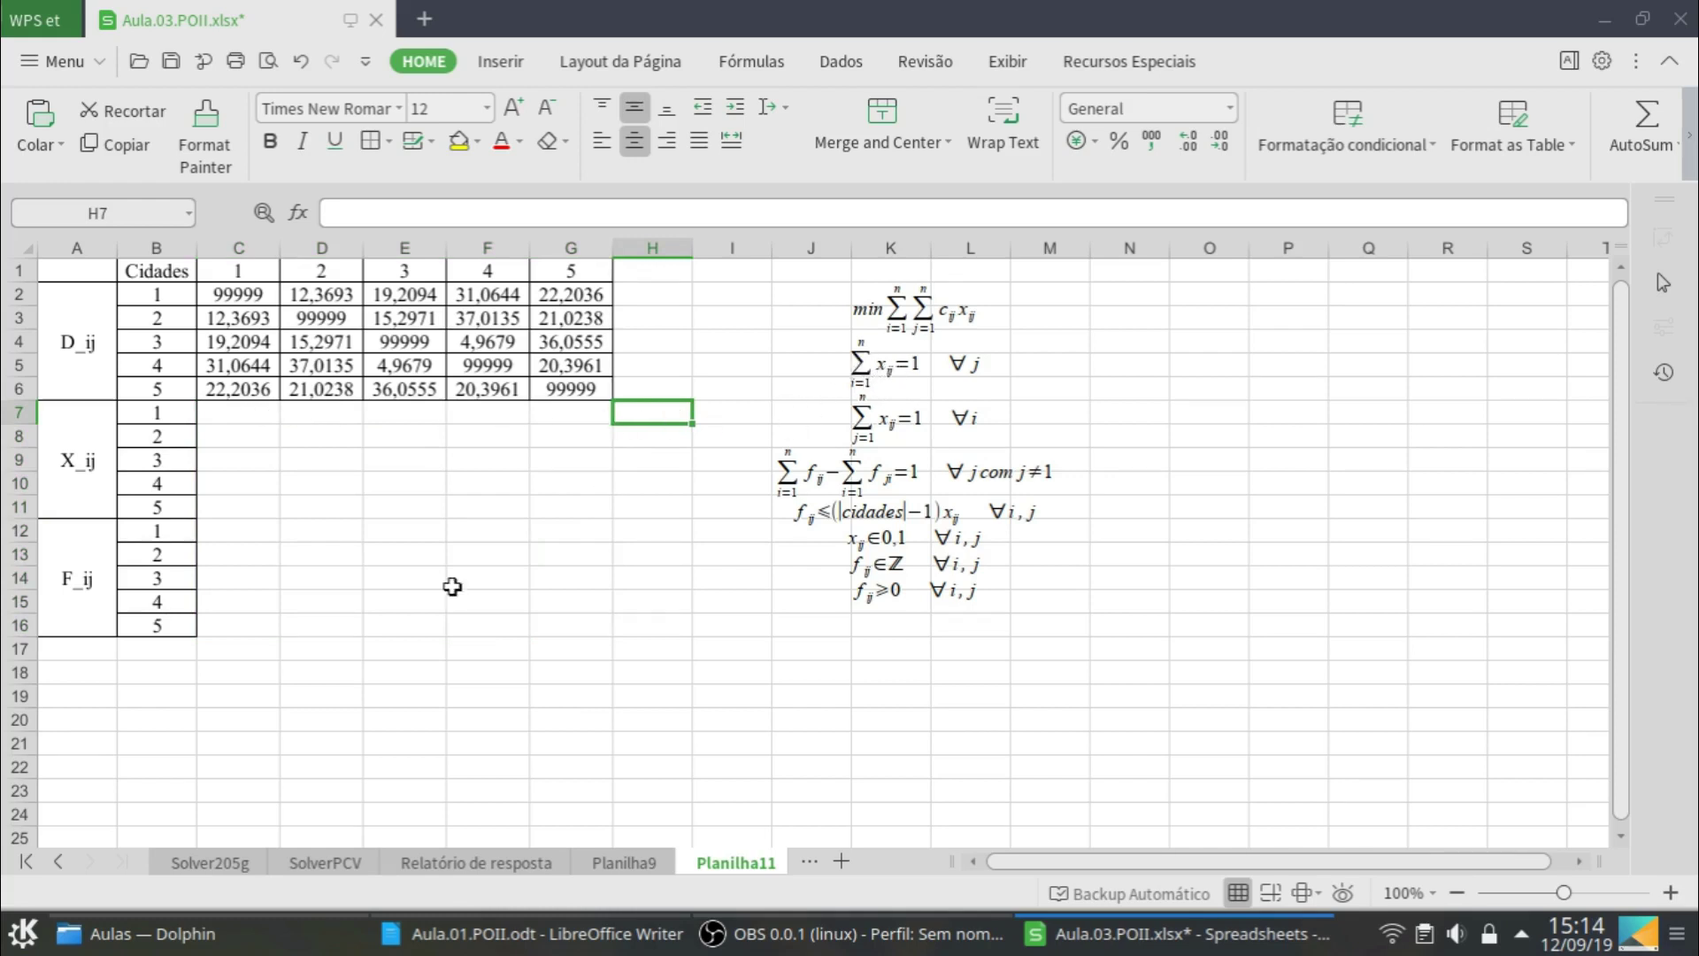
Label B17 as R1, enter =SUM(C7:C11) in C17 and fill the formula across to G17
{"action": "left_click", "coordinate": [250, 651]}
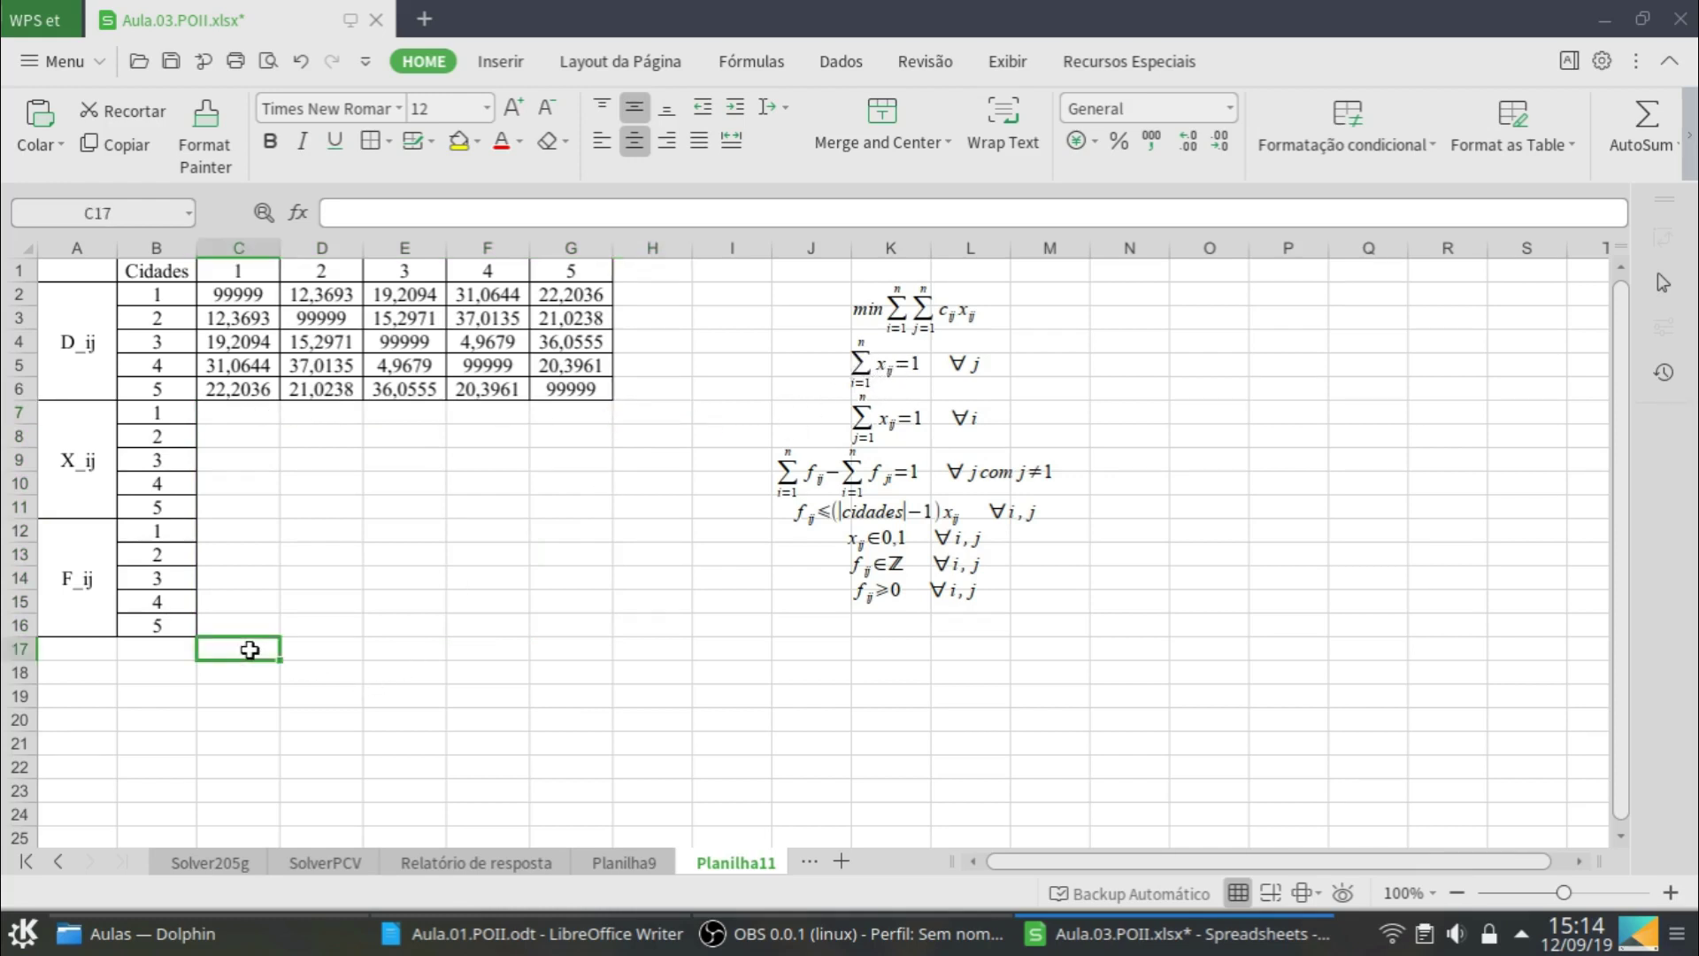
{"action": "key", "text": "Left"}
{"action": "type", "text": "R"}
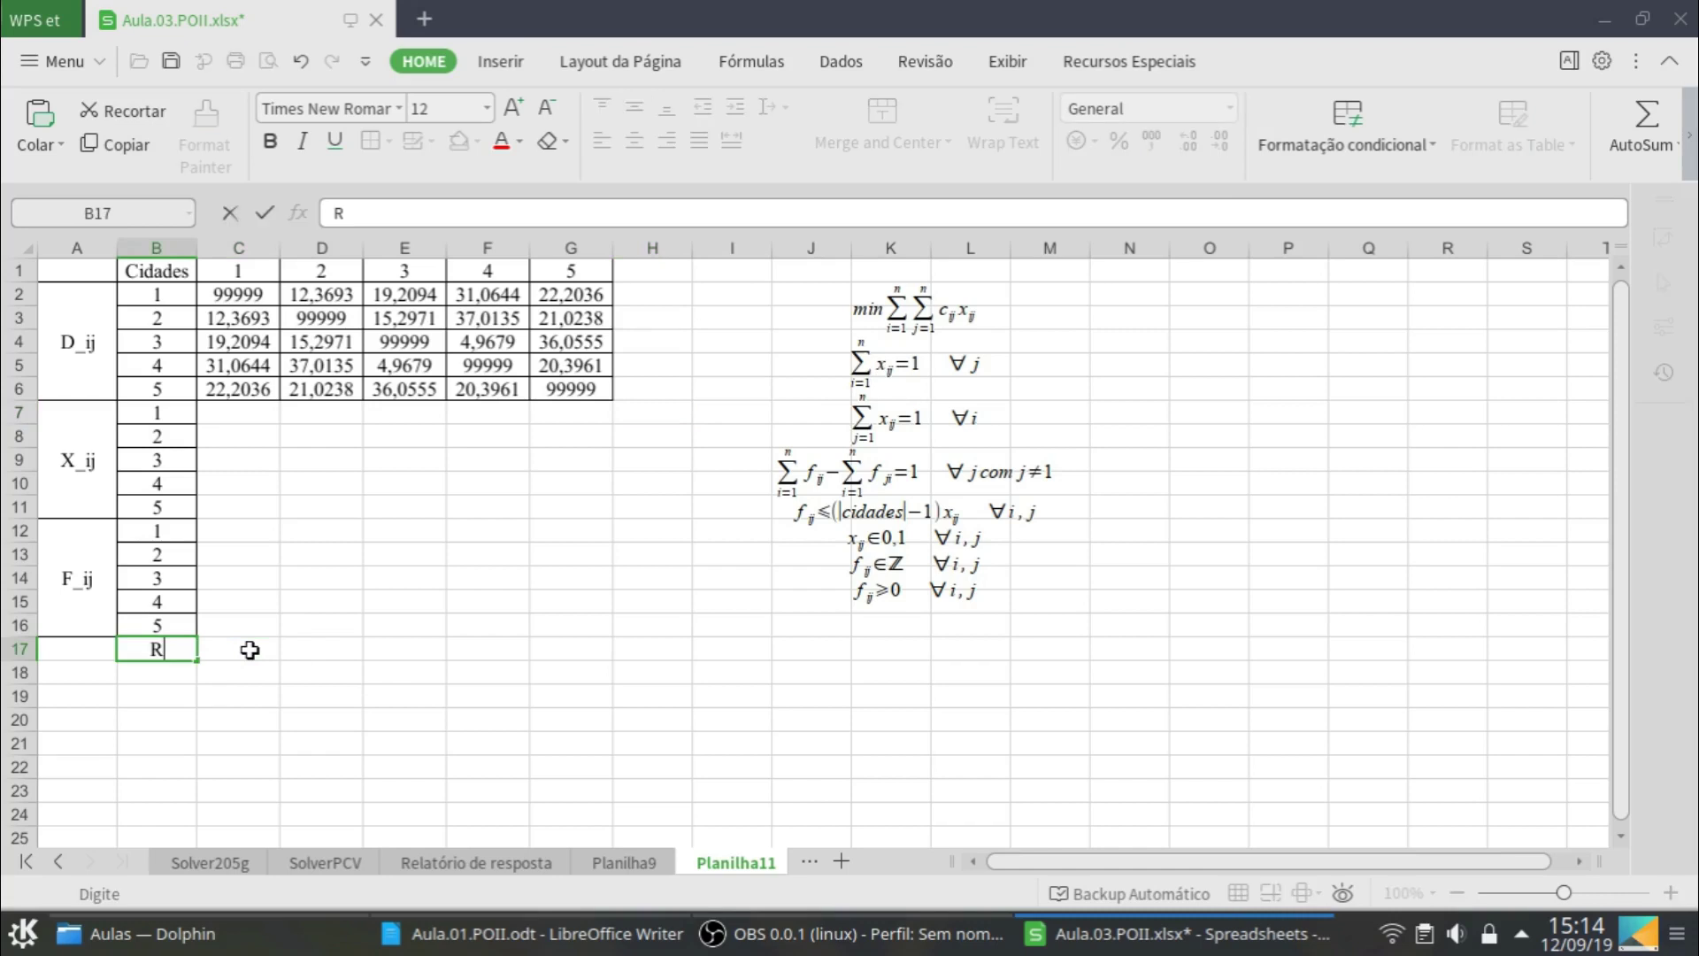
{"action": "key", "text": "Tab"}
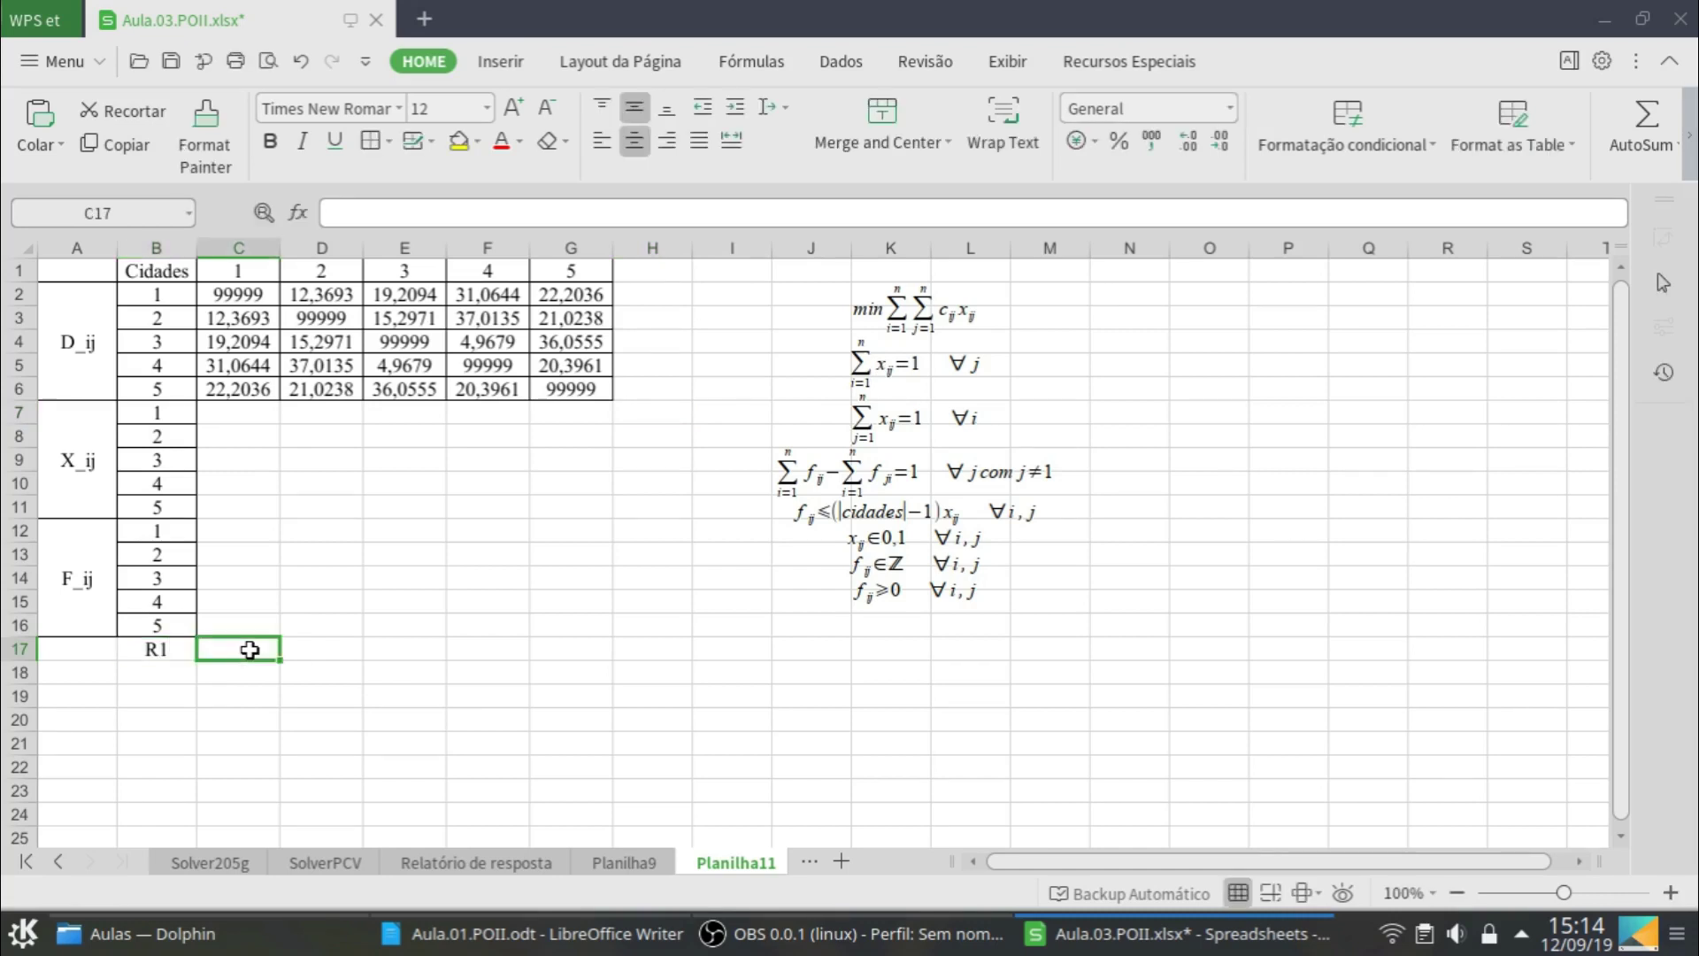
{"action": "type", "text": "=sum"}
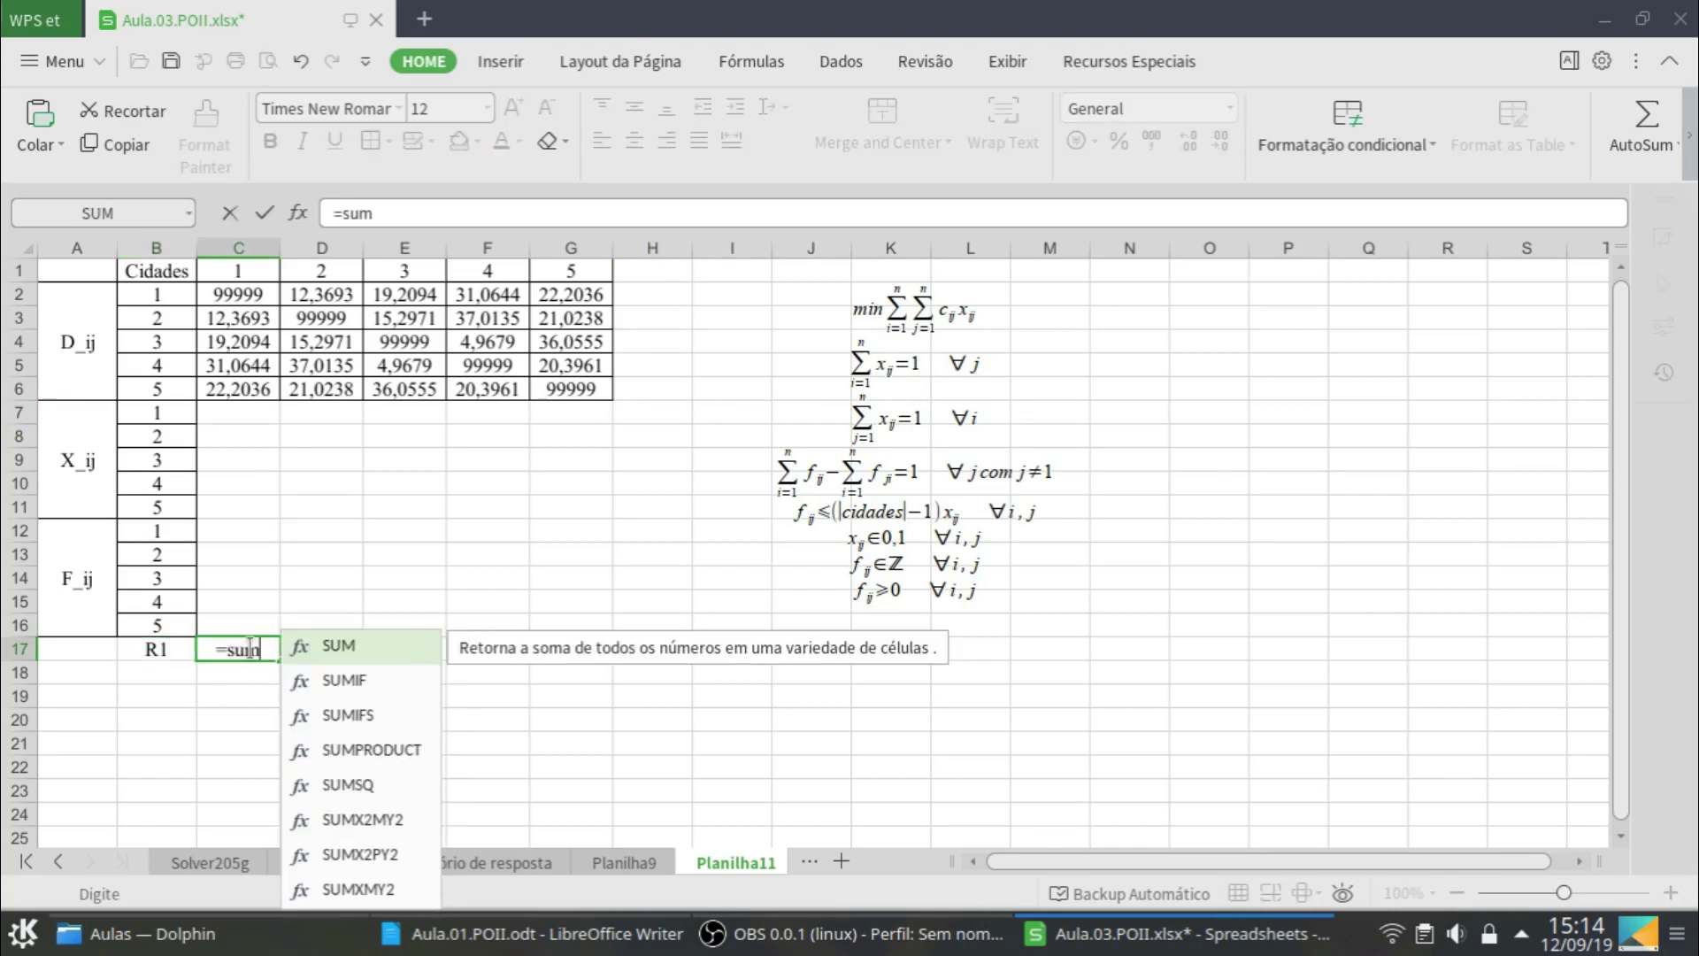
{"action": "key", "text": "Tab"}
{"action": "left_click_drag", "start_coordinate": [241, 416], "coordinate": [241, 509]}
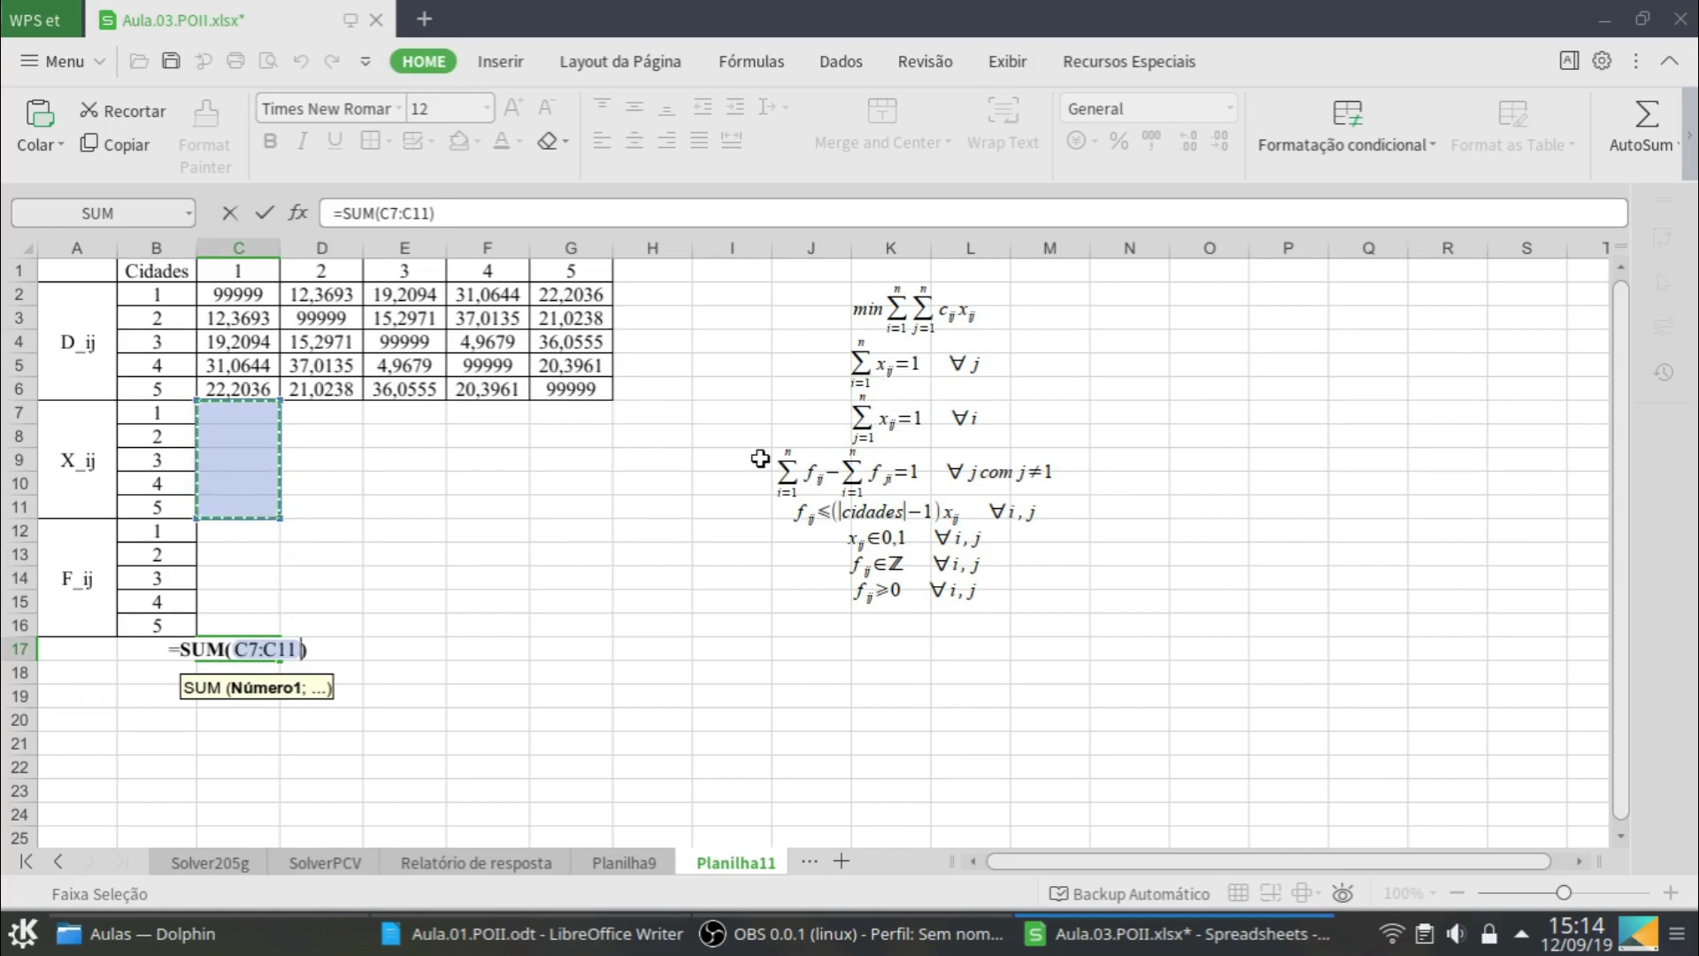
{"action": "key", "text": "Return"}
{"action": "left_click_drag", "start_coordinate": [279, 662], "coordinate": [595, 657]}
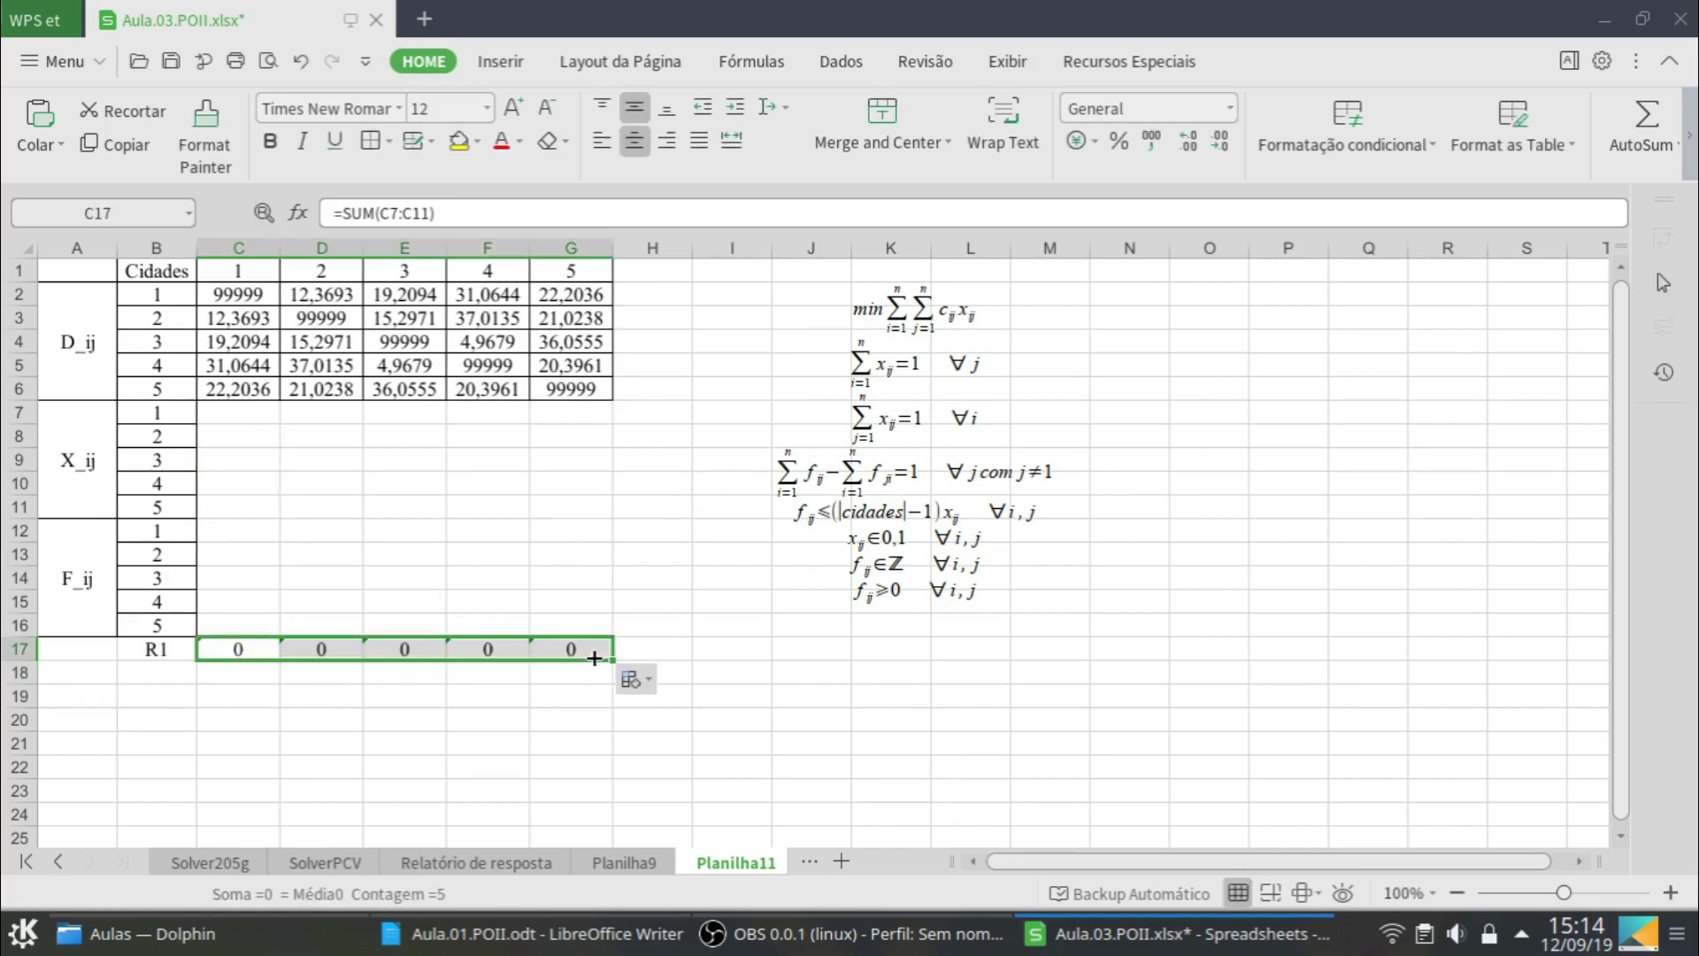
{"action": "double_click", "coordinate": [586, 651]}
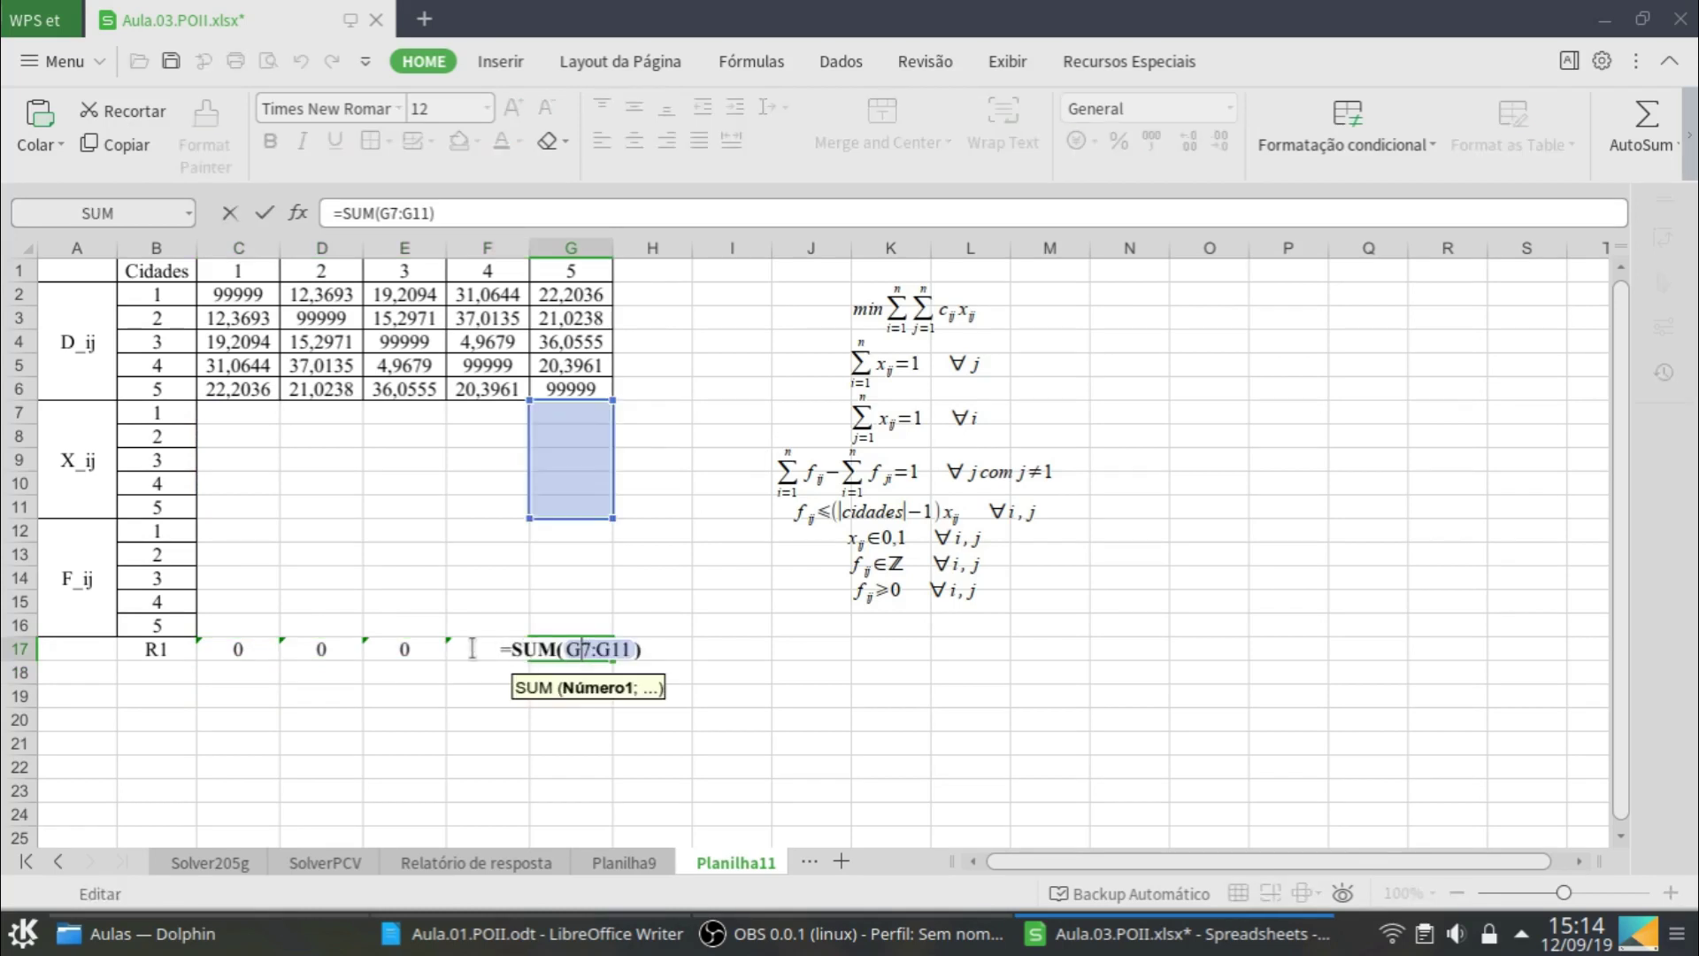
{"action": "key", "text": "Escape"}
Enter =SUM(C7:G7) in H7, fill it down to H11, and head the column with R2 in H6
{"action": "left_click", "coordinate": [655, 408]}
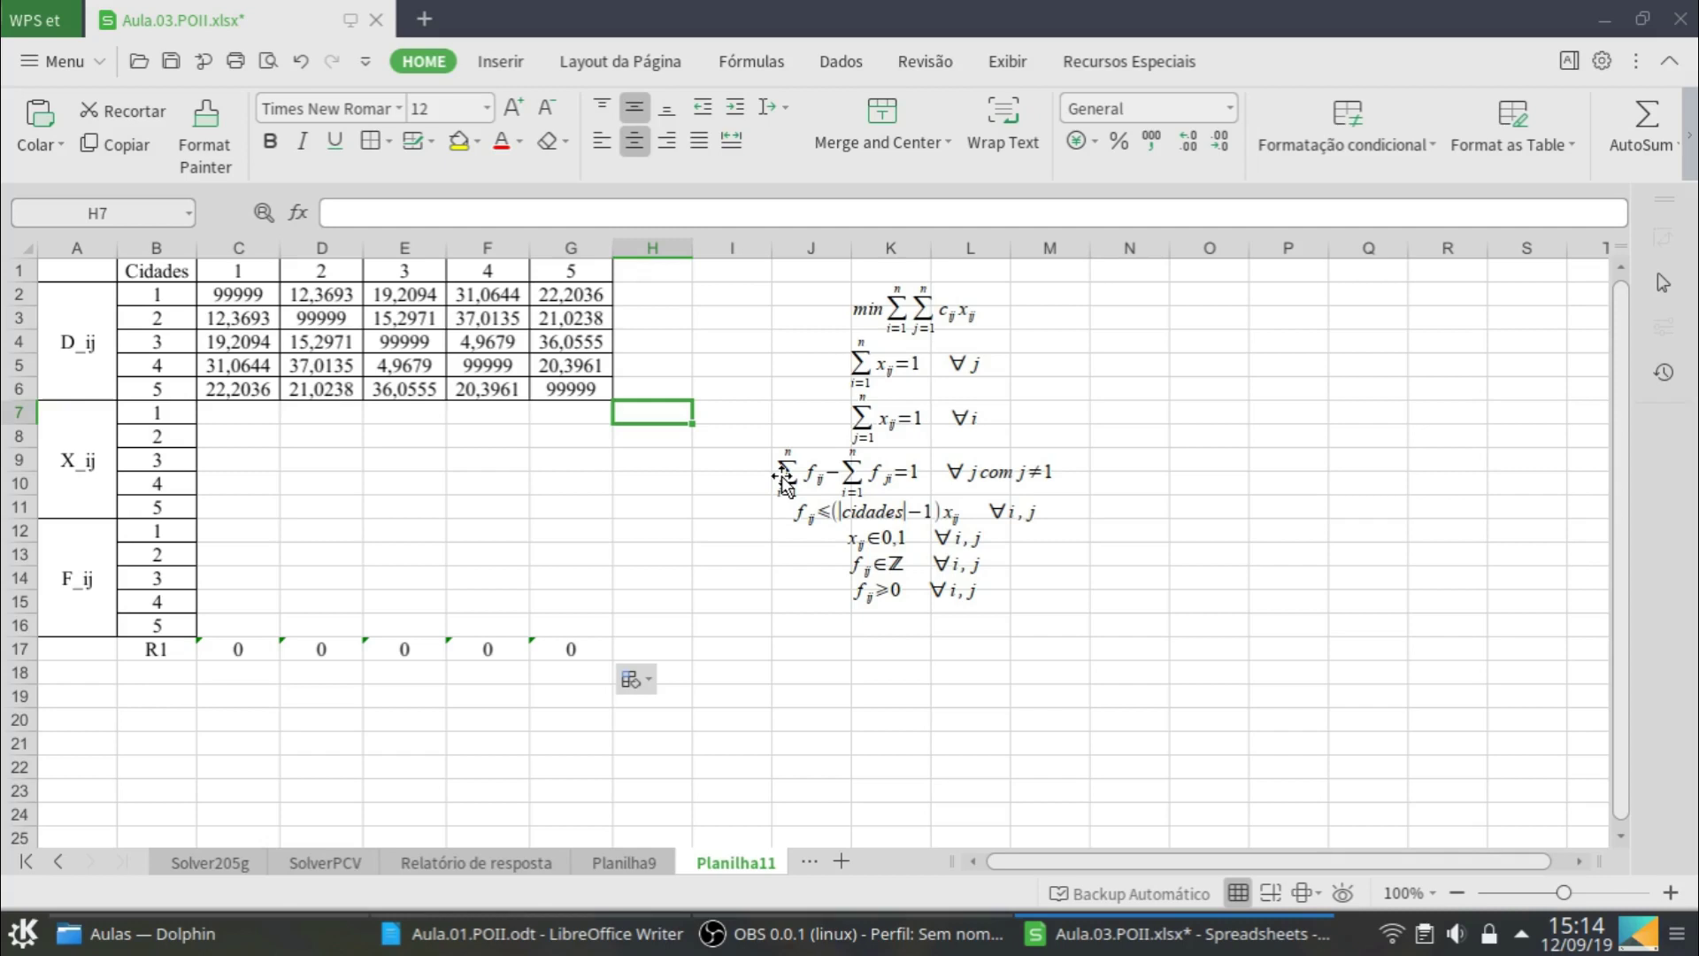
{"action": "type", "text": "=sum"}
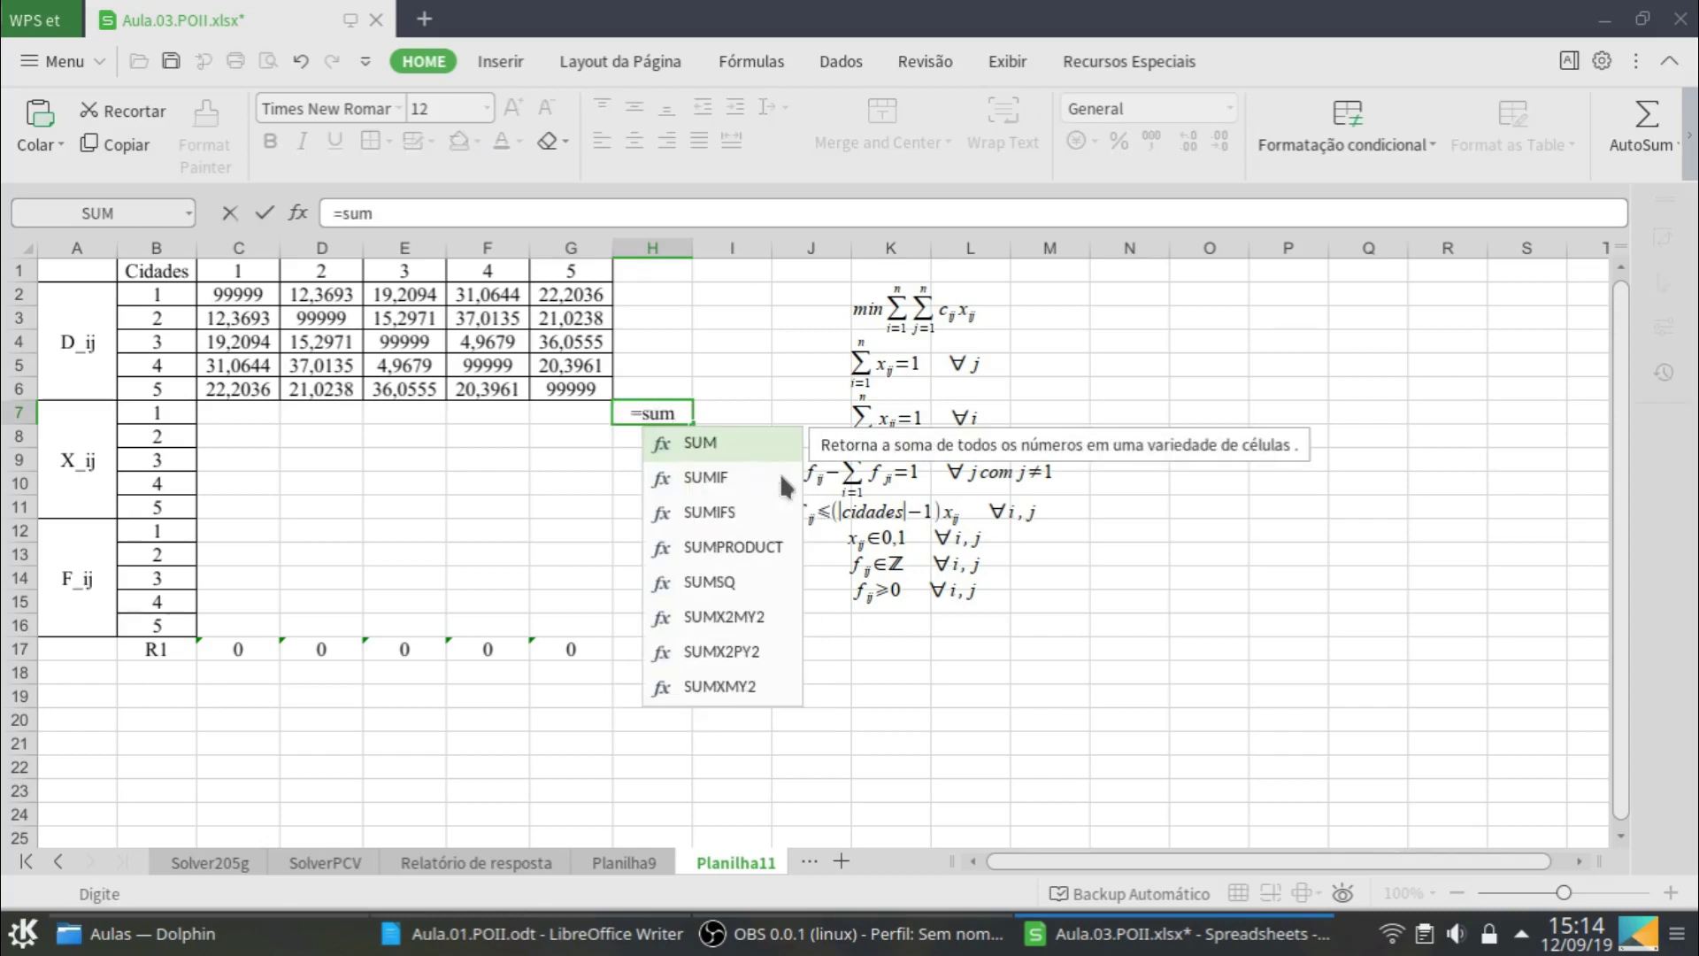
{"action": "type", "text": "("}
{"action": "left_click_drag", "start_coordinate": [265, 413], "coordinate": [680, 517]}
{"action": "key", "text": "Return"}
{"action": "left_click", "coordinate": [686, 415]}
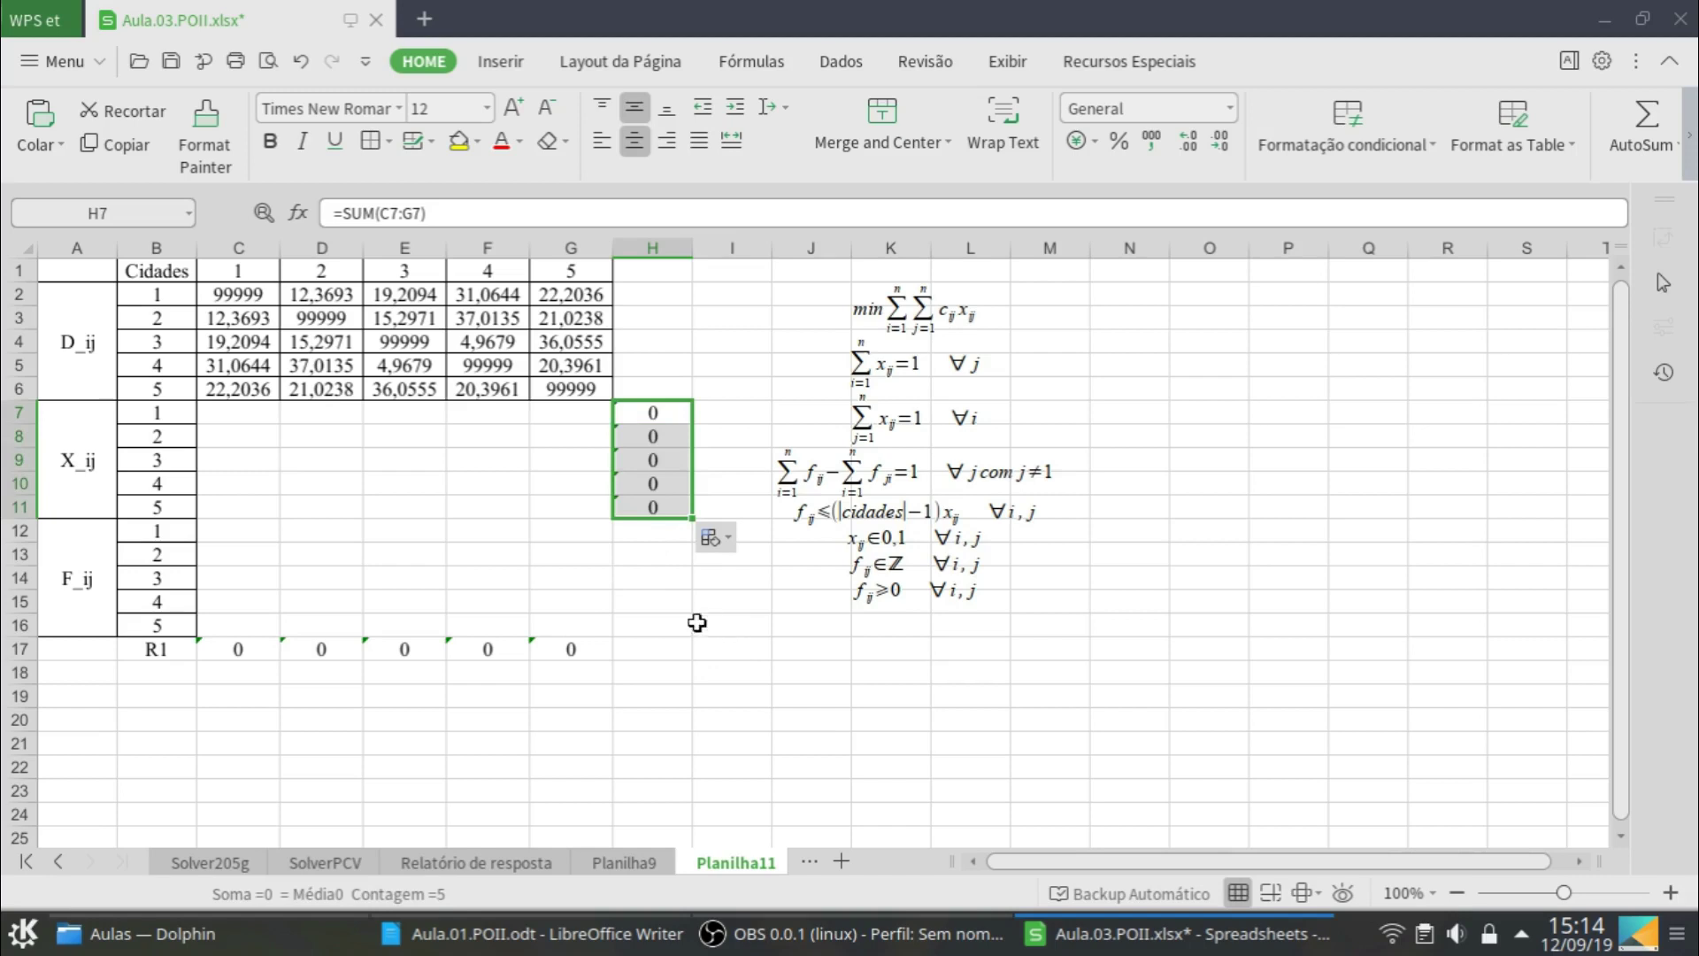
{"action": "left_click", "coordinate": [679, 395]}
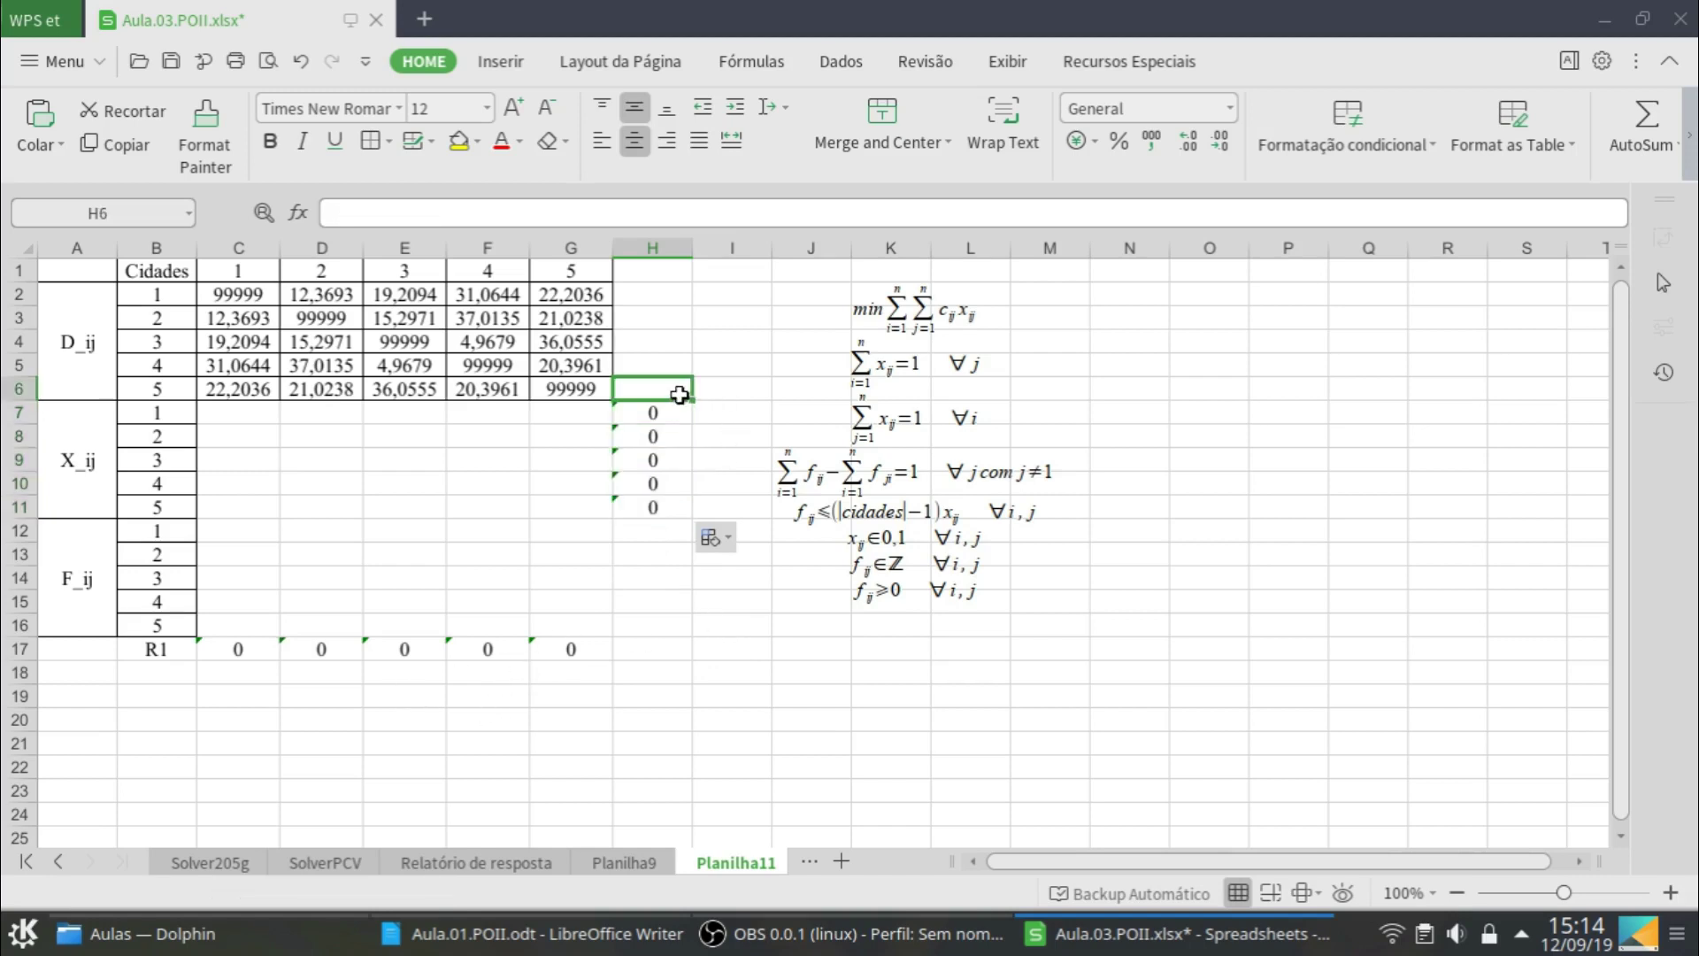
{"action": "type", "text": "R2"}
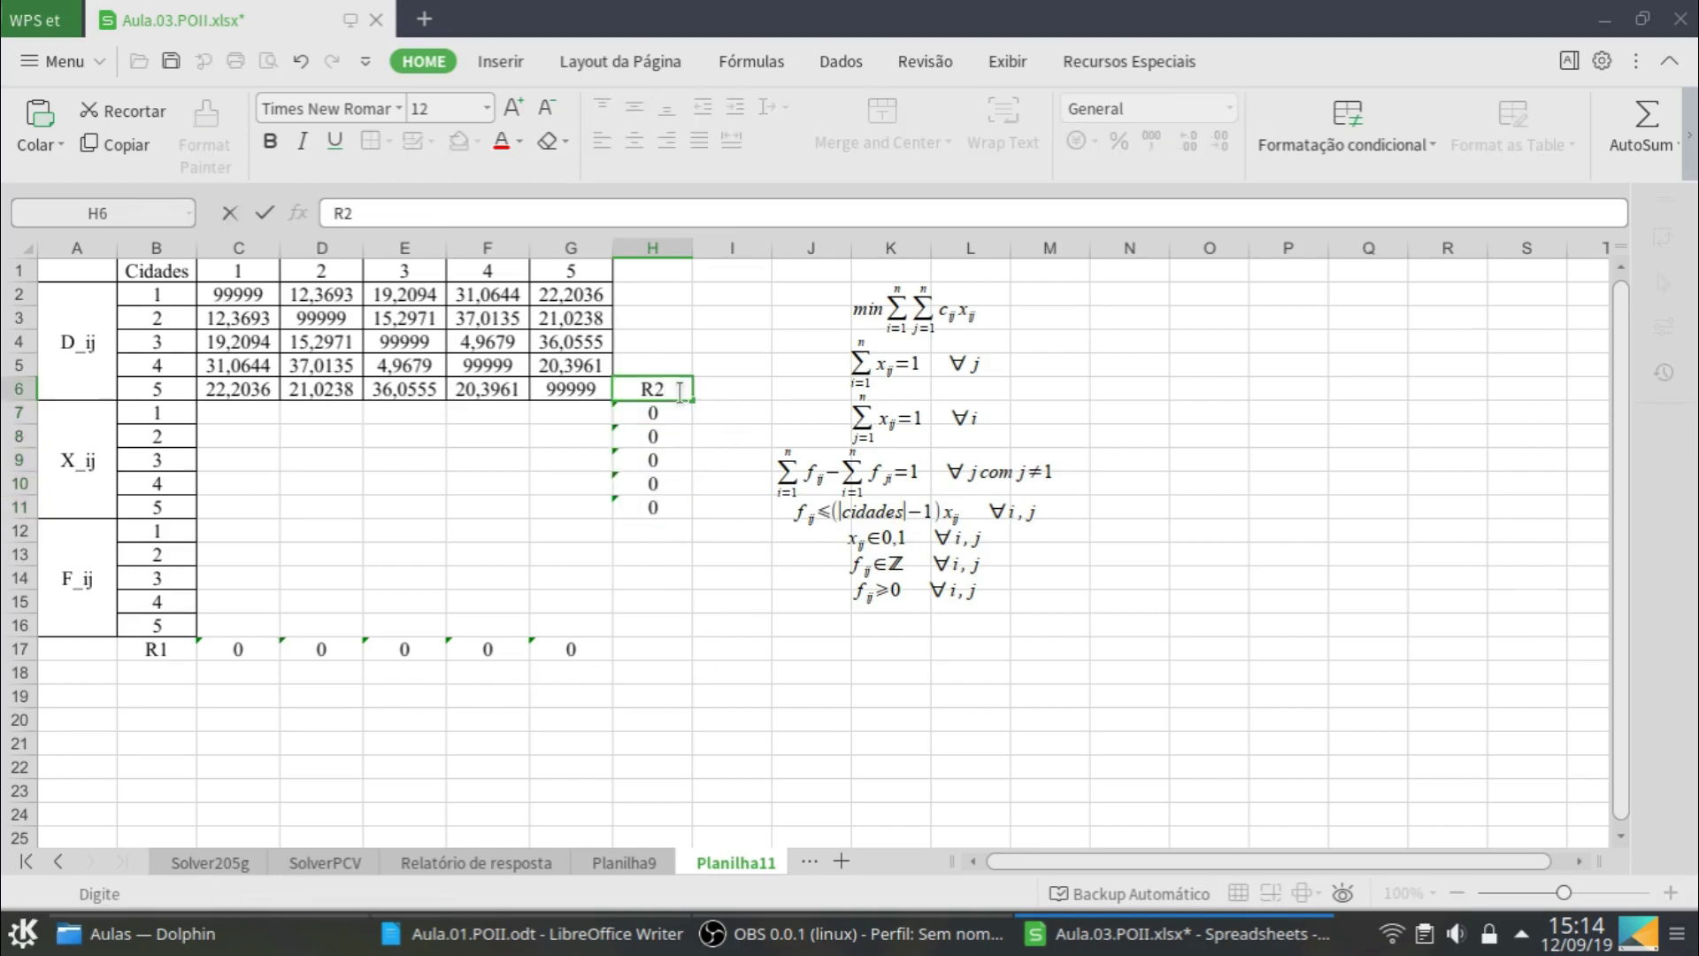
{"action": "key", "text": "Return"}
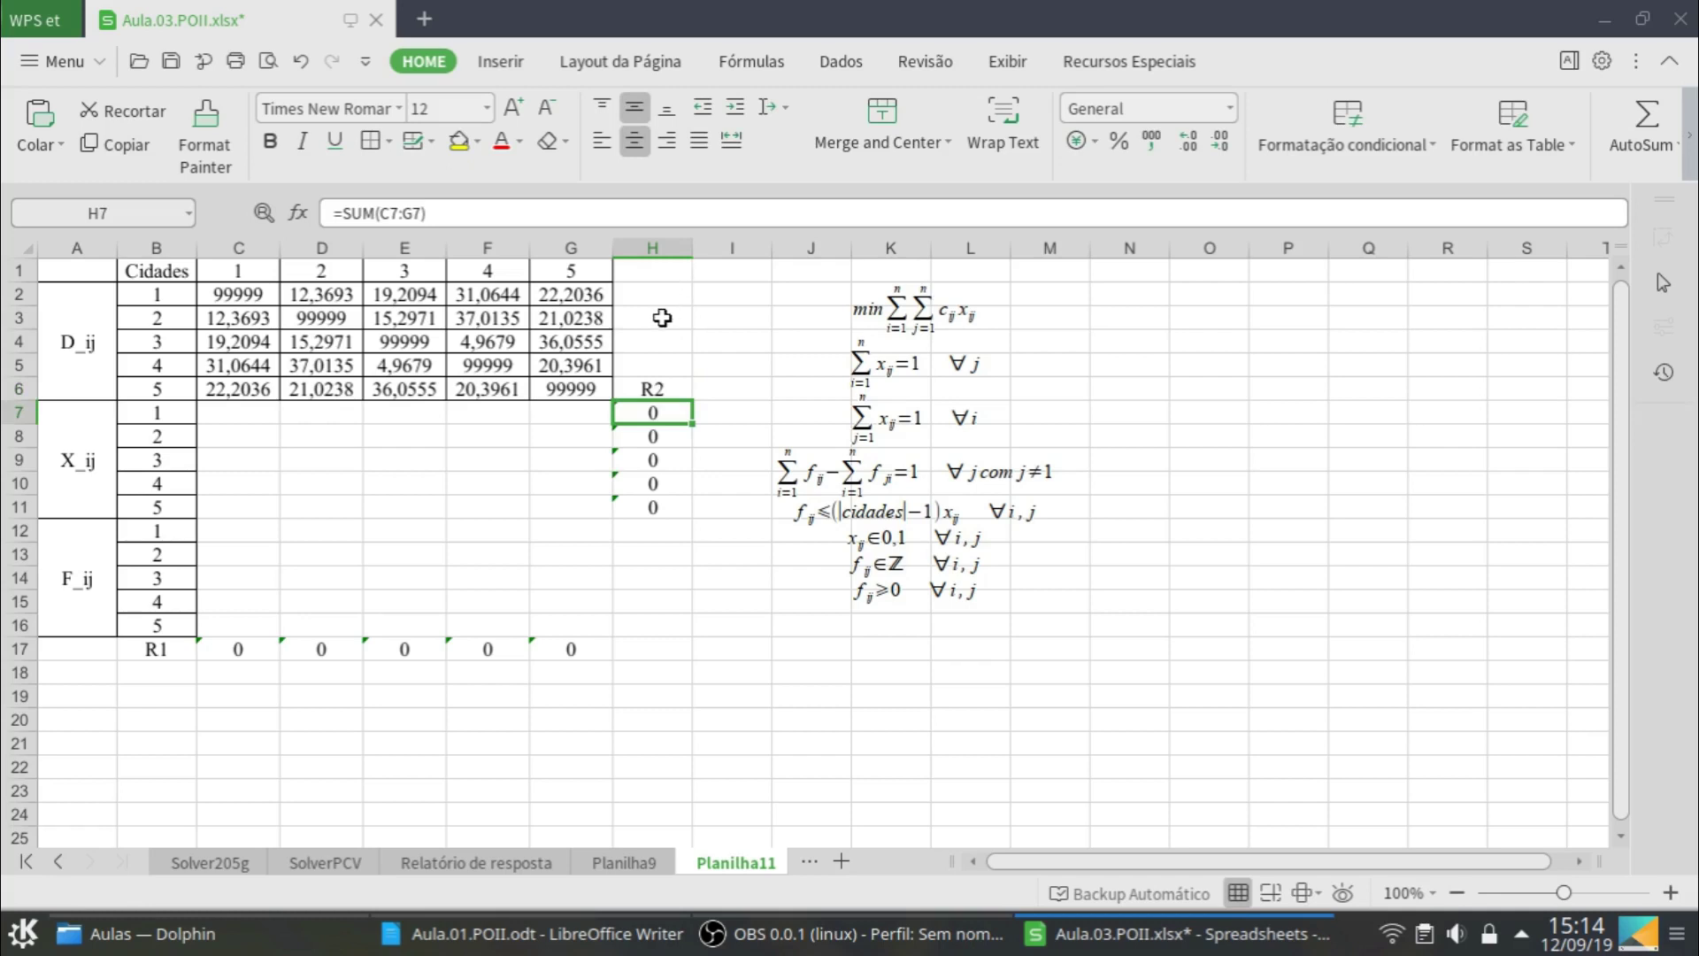
Label H3 as FO and enter the objective formula =SUMPRODUCT(C2:G6;C7:G11) in I3
{"action": "left_click", "coordinate": [672, 315]}
{"action": "type", "text": "FO"}
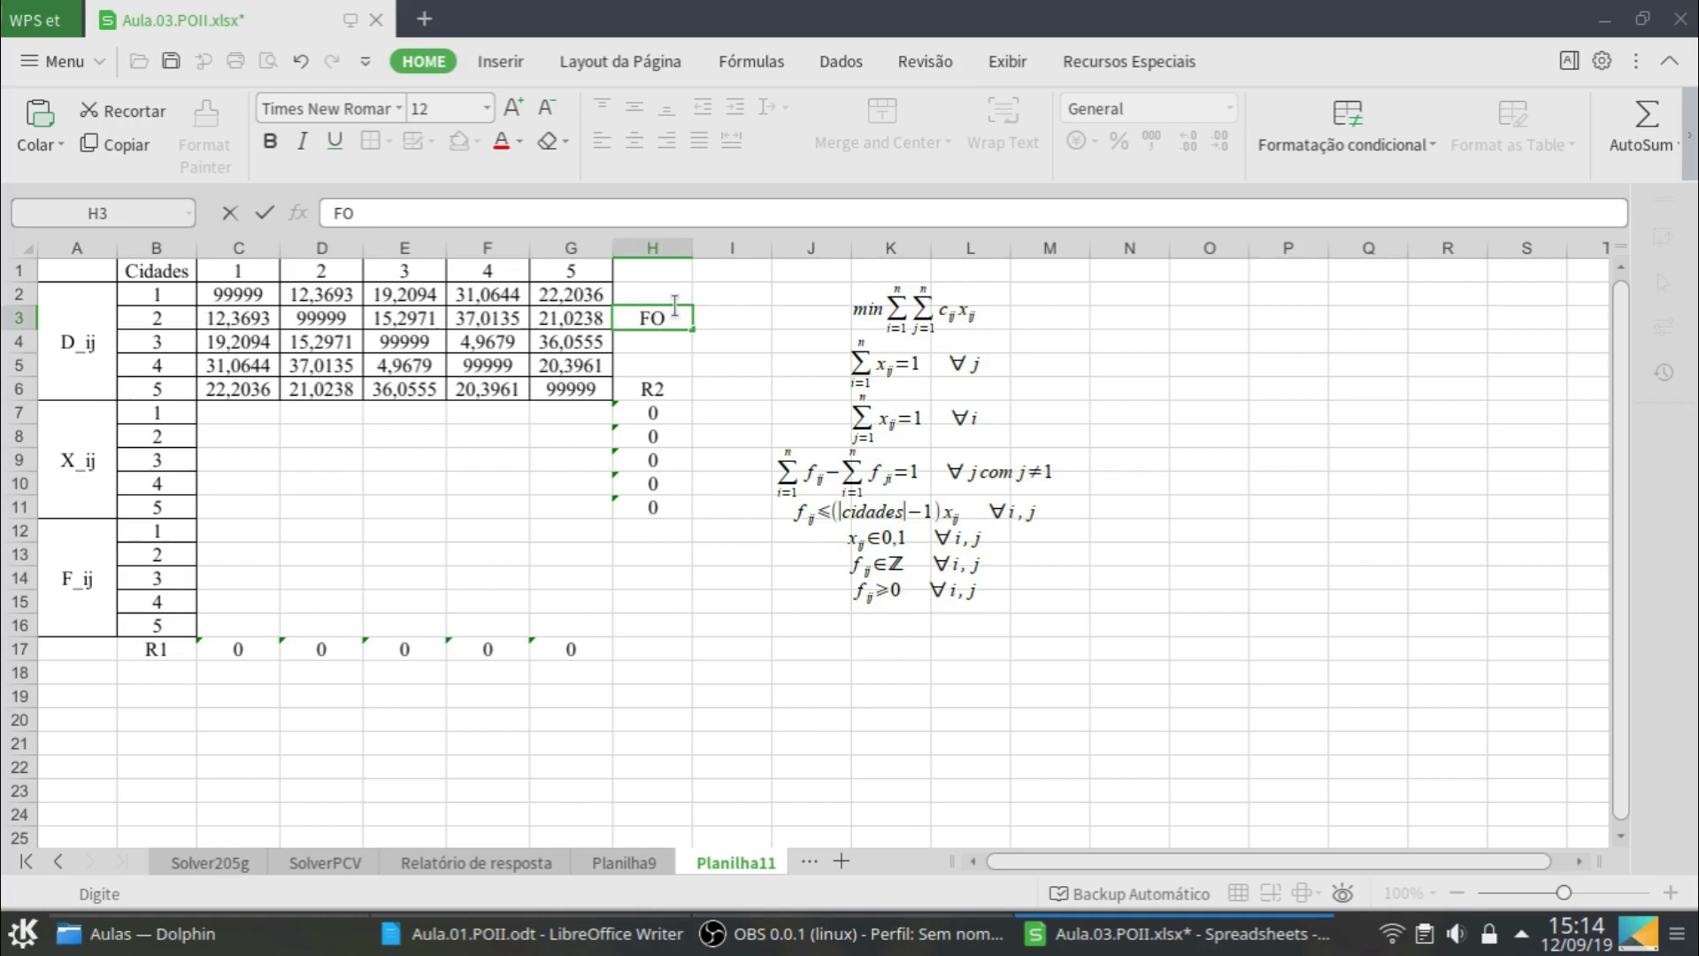
{"action": "key", "text": "Tab"}
{"action": "type", "text": "=su"}
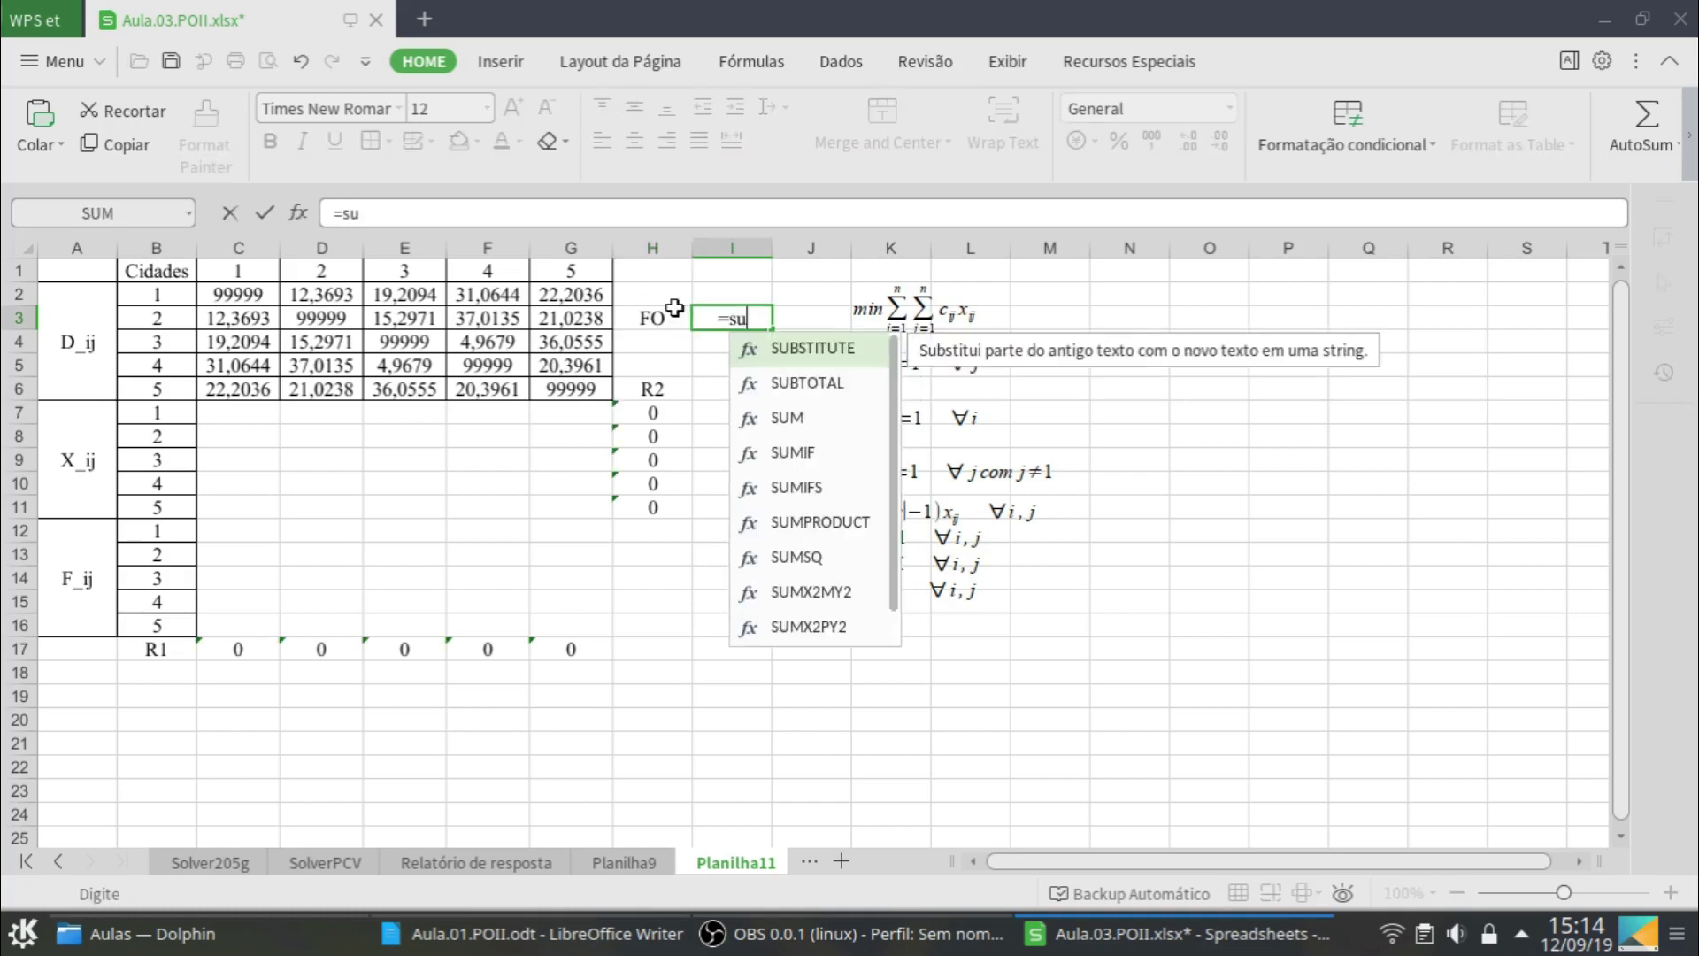
{"action": "type", "text": "mpro"}
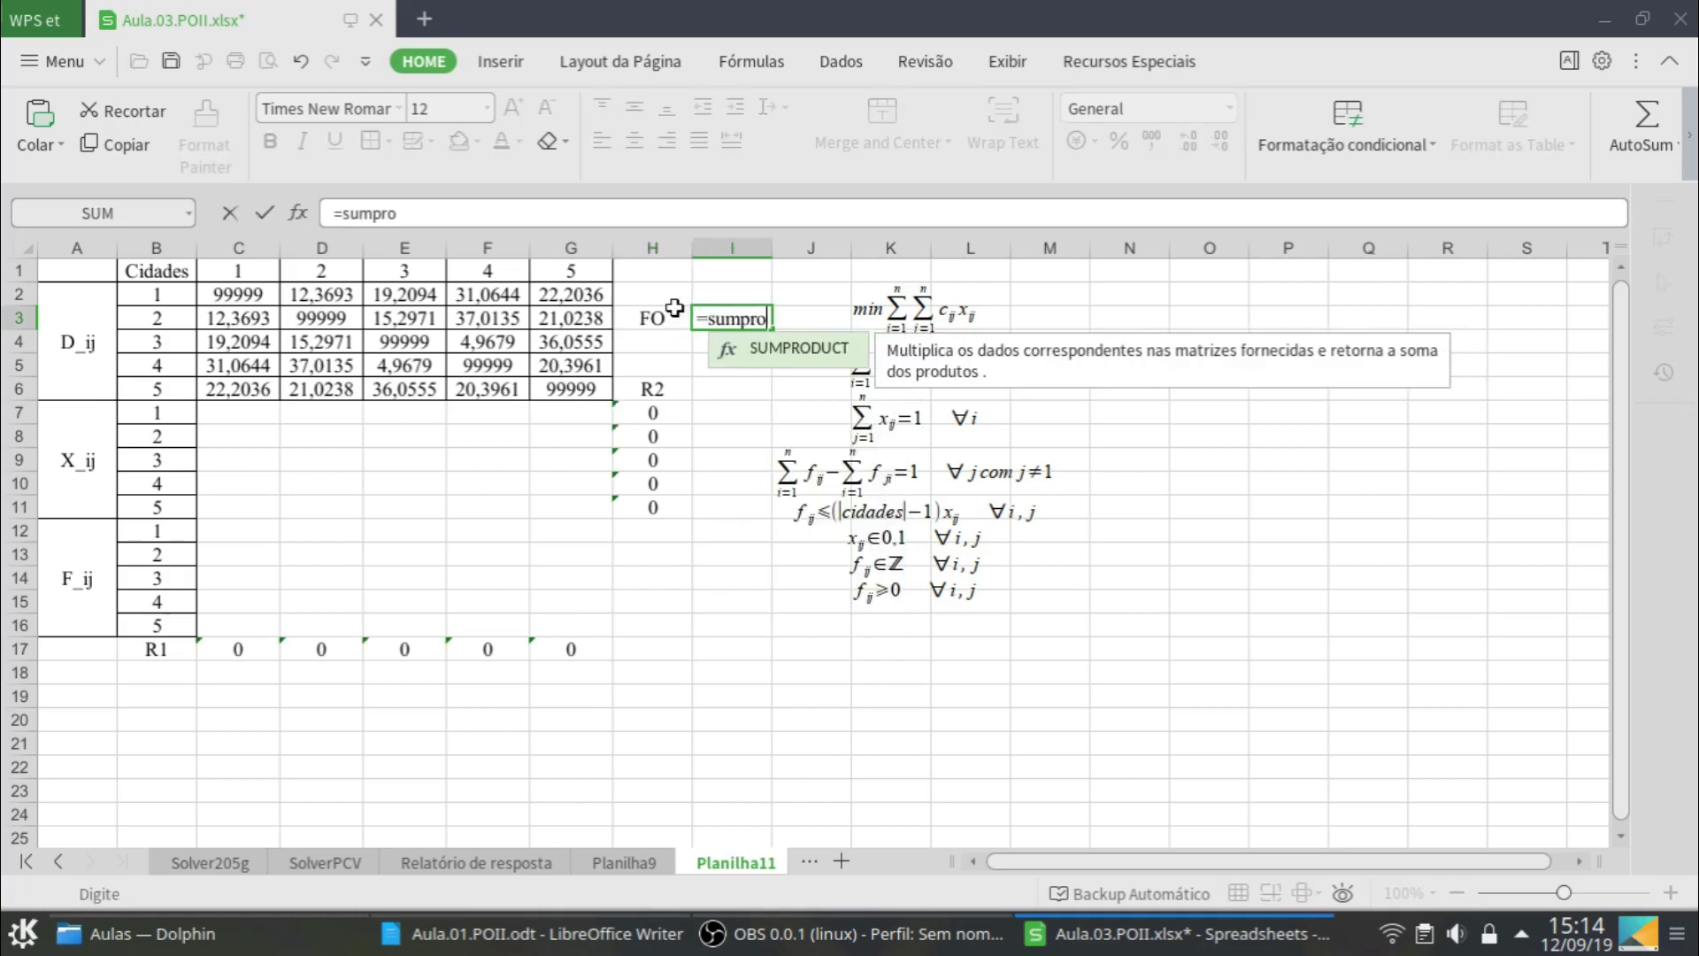
{"action": "double_click", "coordinate": [816, 351]}
{"action": "left_click_drag", "start_coordinate": [260, 297], "coordinate": [571, 390]}
{"action": "type", "text": ";"}
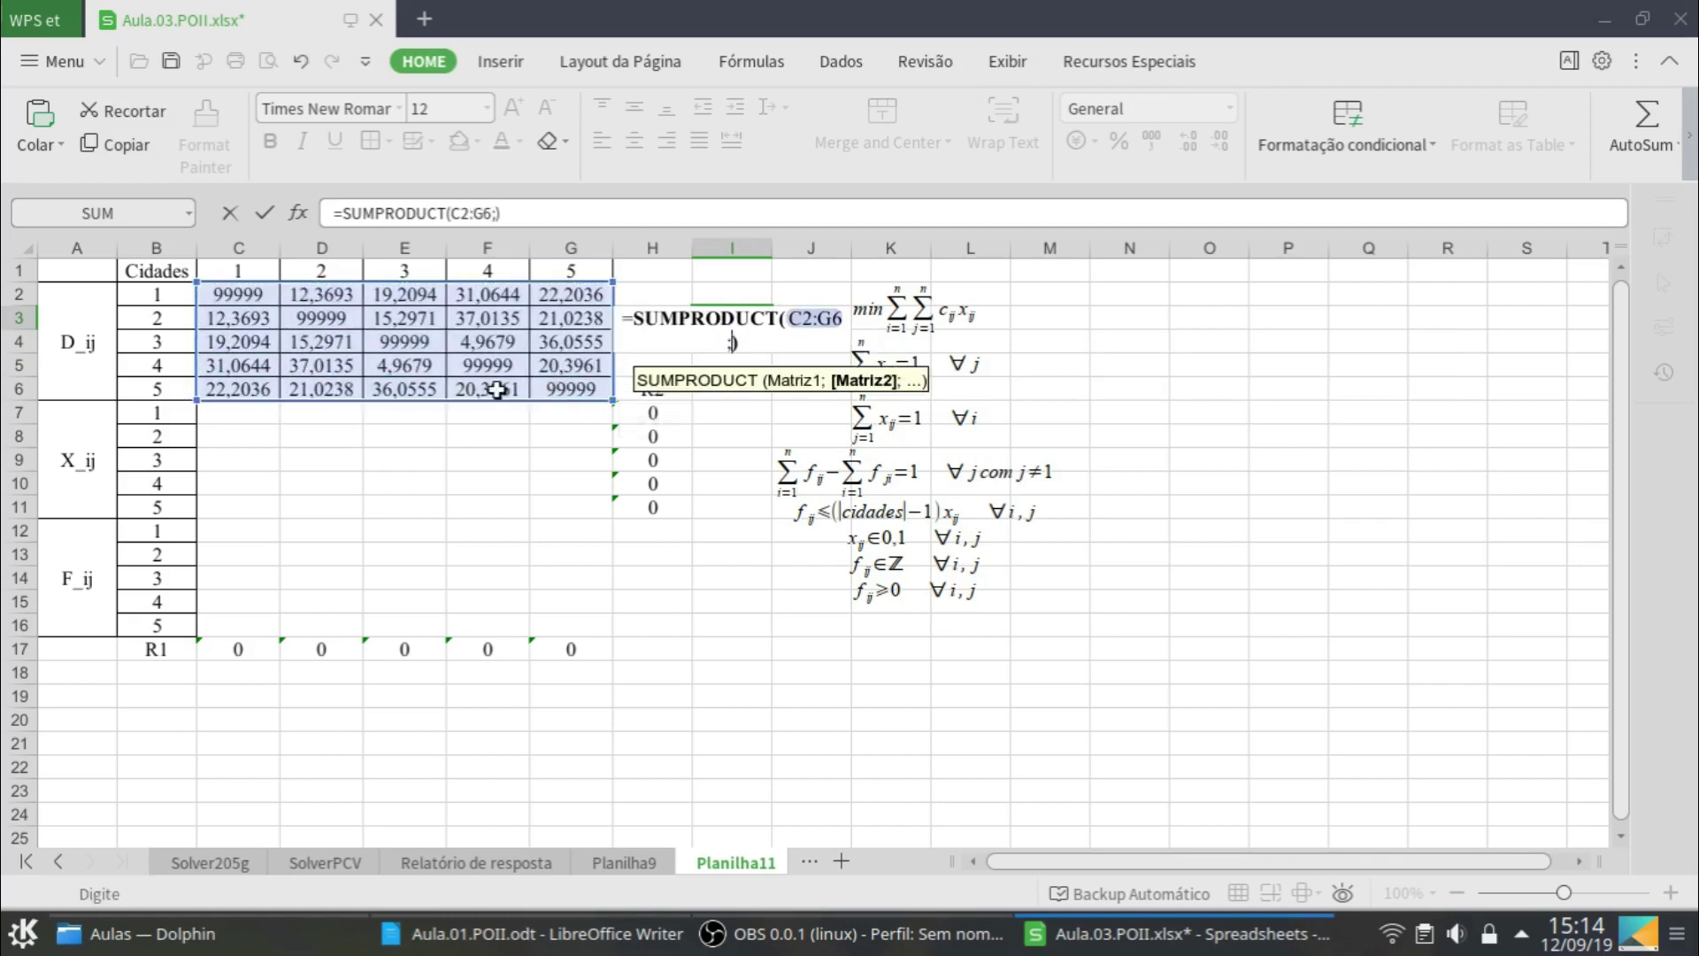
{"action": "left_click_drag", "start_coordinate": [237, 413], "coordinate": [575, 506]}
{"action": "key", "text": "Return"}
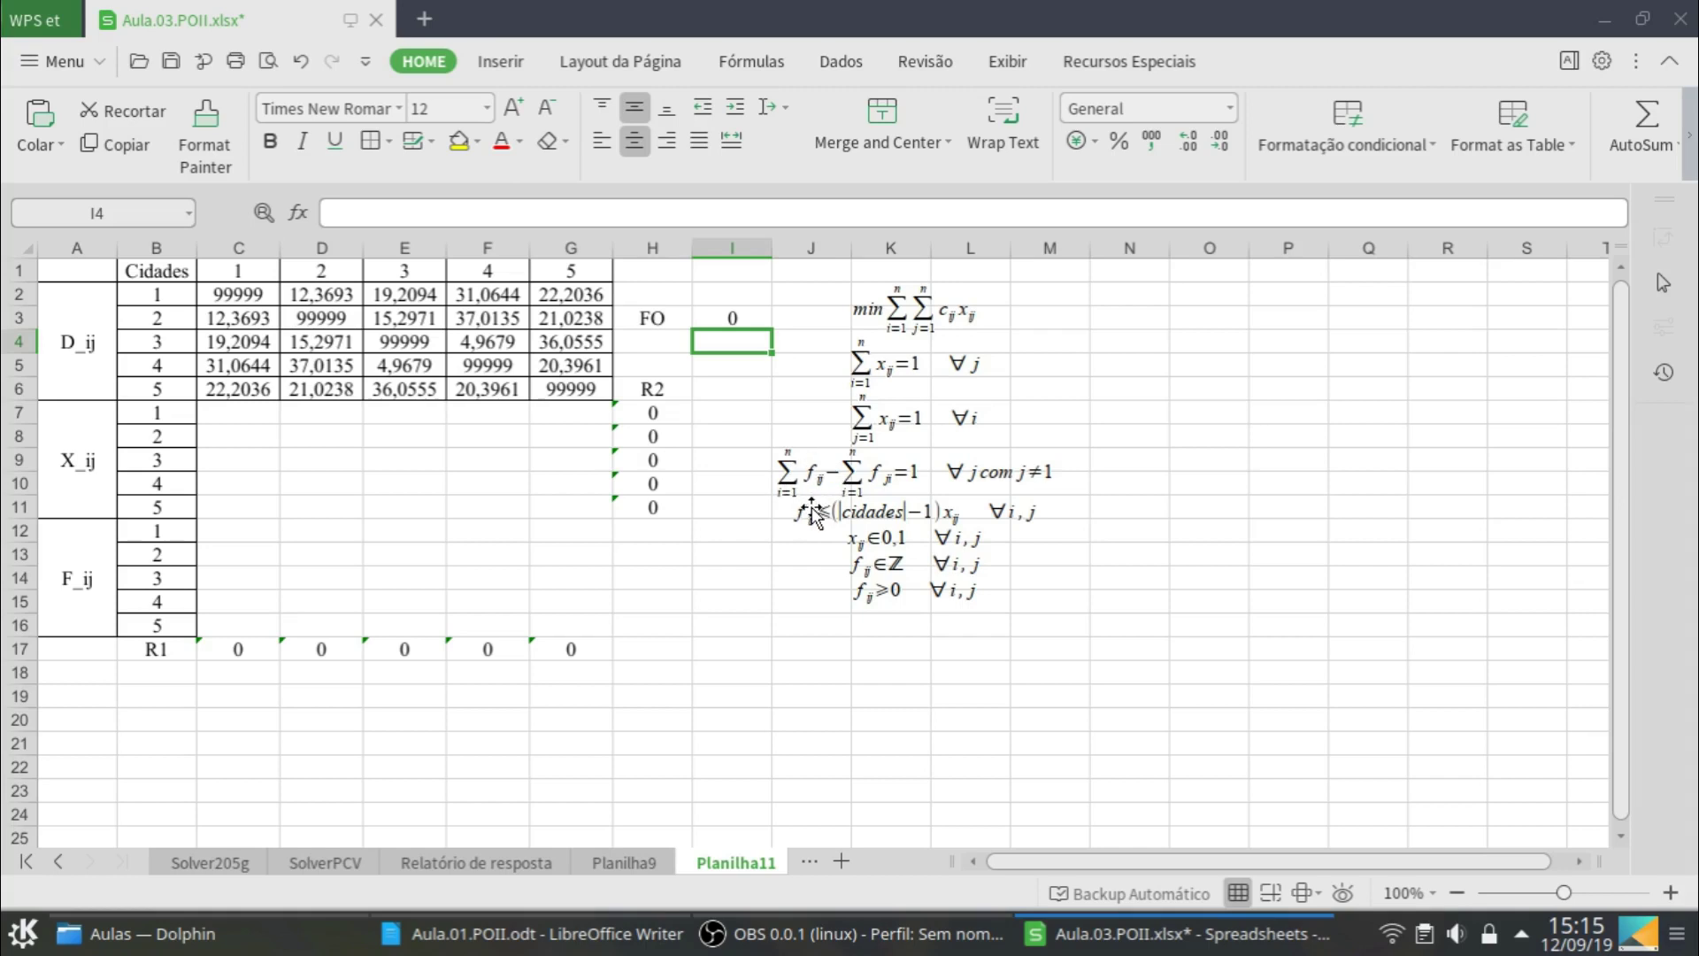
Consult the flow constraint notes in Aula.01.POII.odt in LibreOffice Writer, return to the spreadsheet and label B18 as R3
{"action": "left_click", "coordinate": [612, 911]}
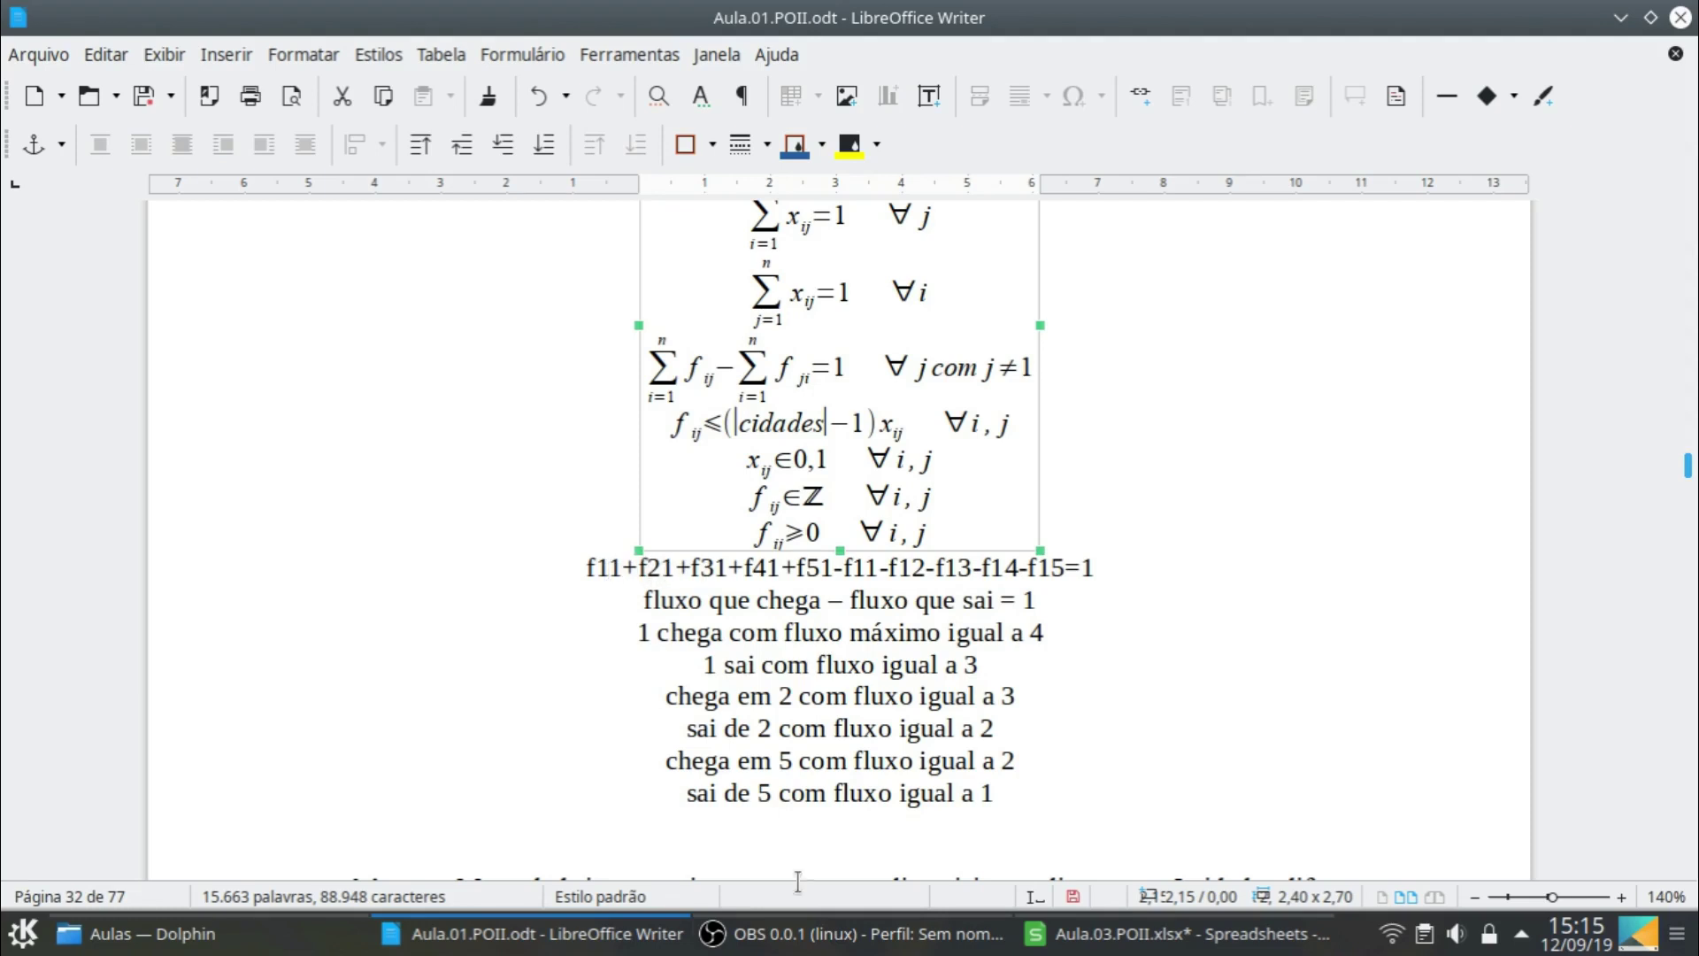
{"action": "left_click", "coordinate": [1119, 934]}
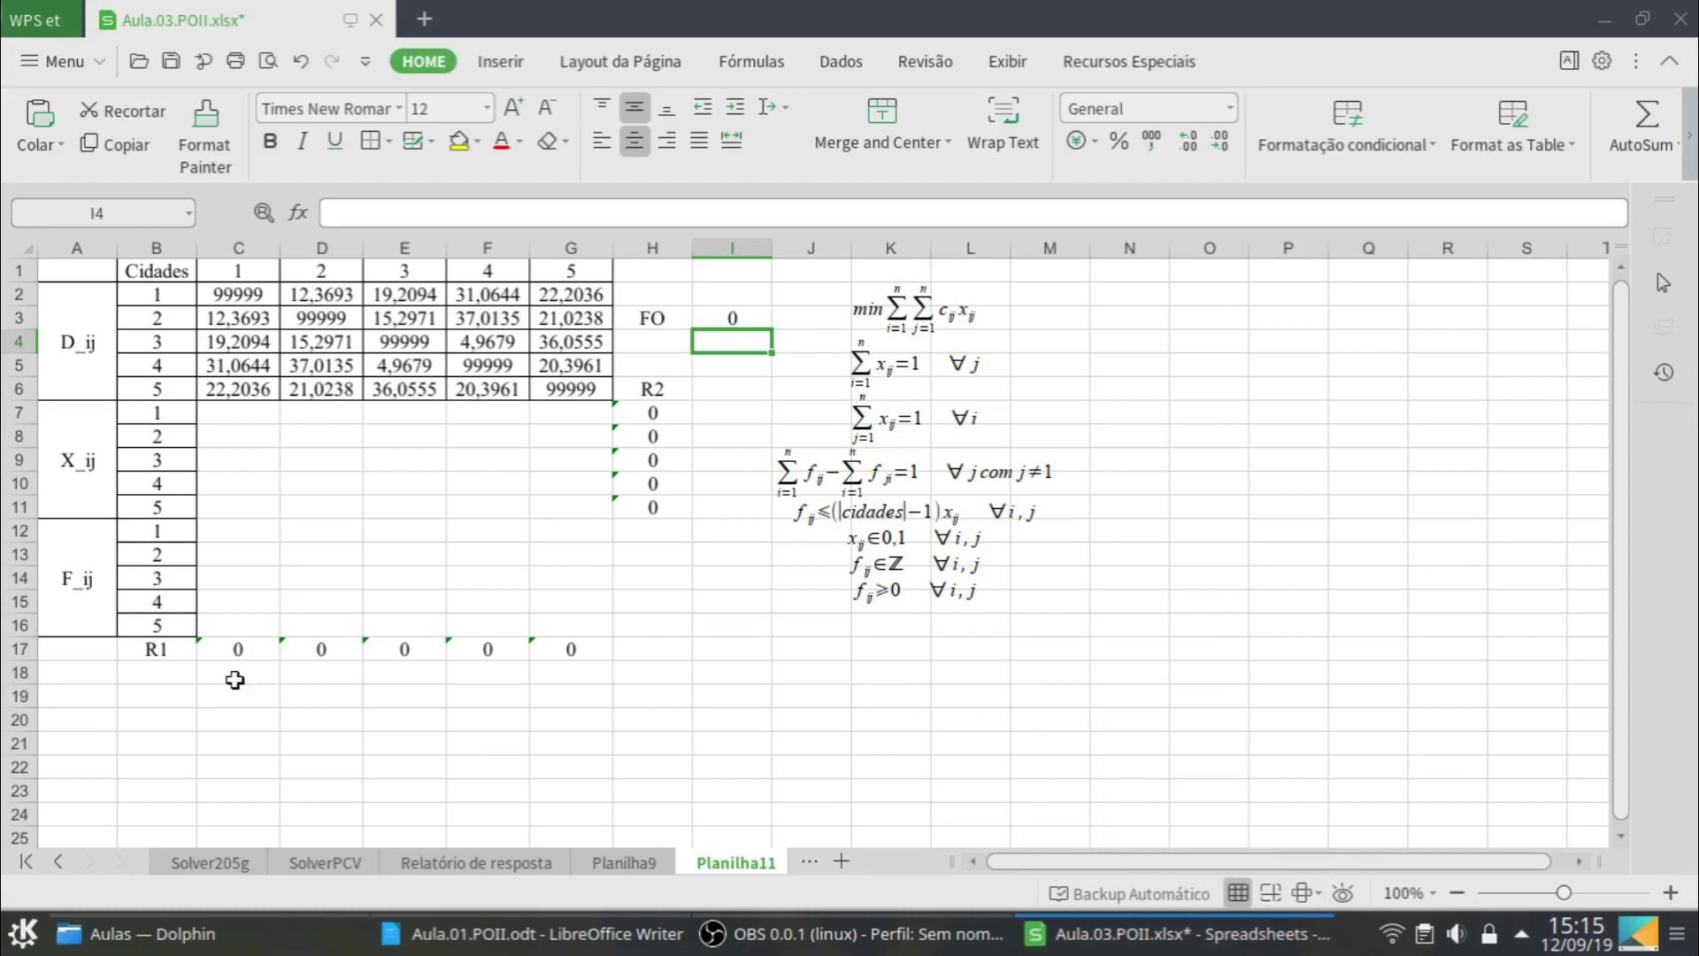
{"action": "left_click", "coordinate": [183, 671]}
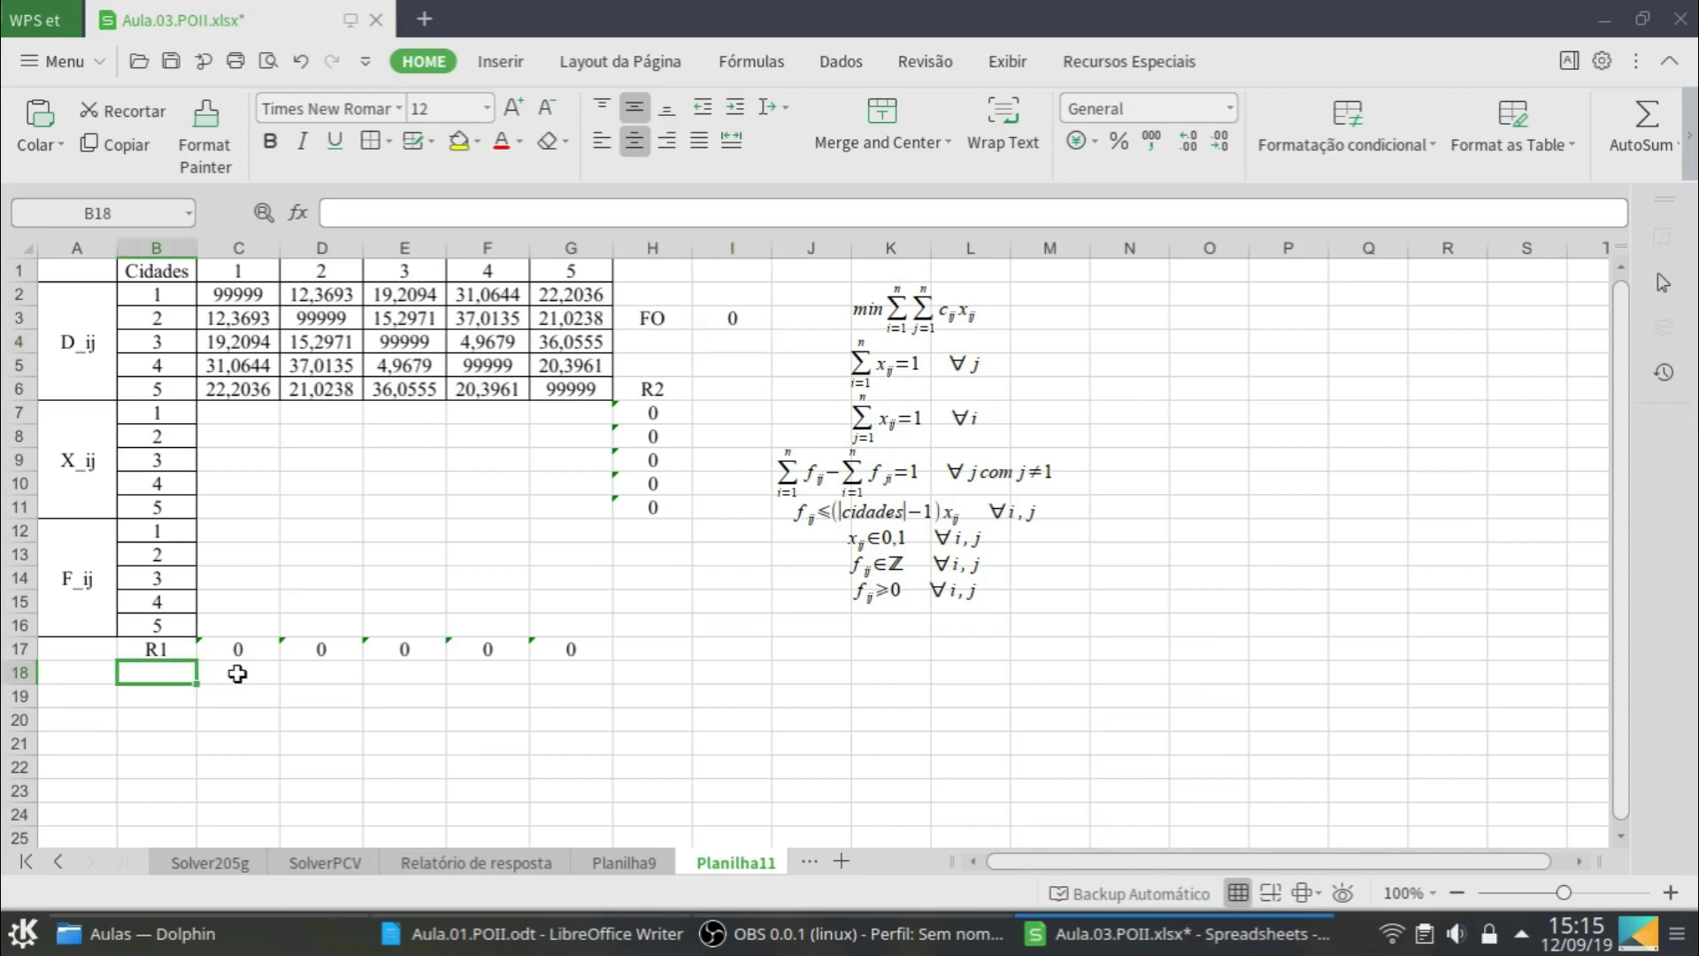
{"action": "type", "text": "R3"}
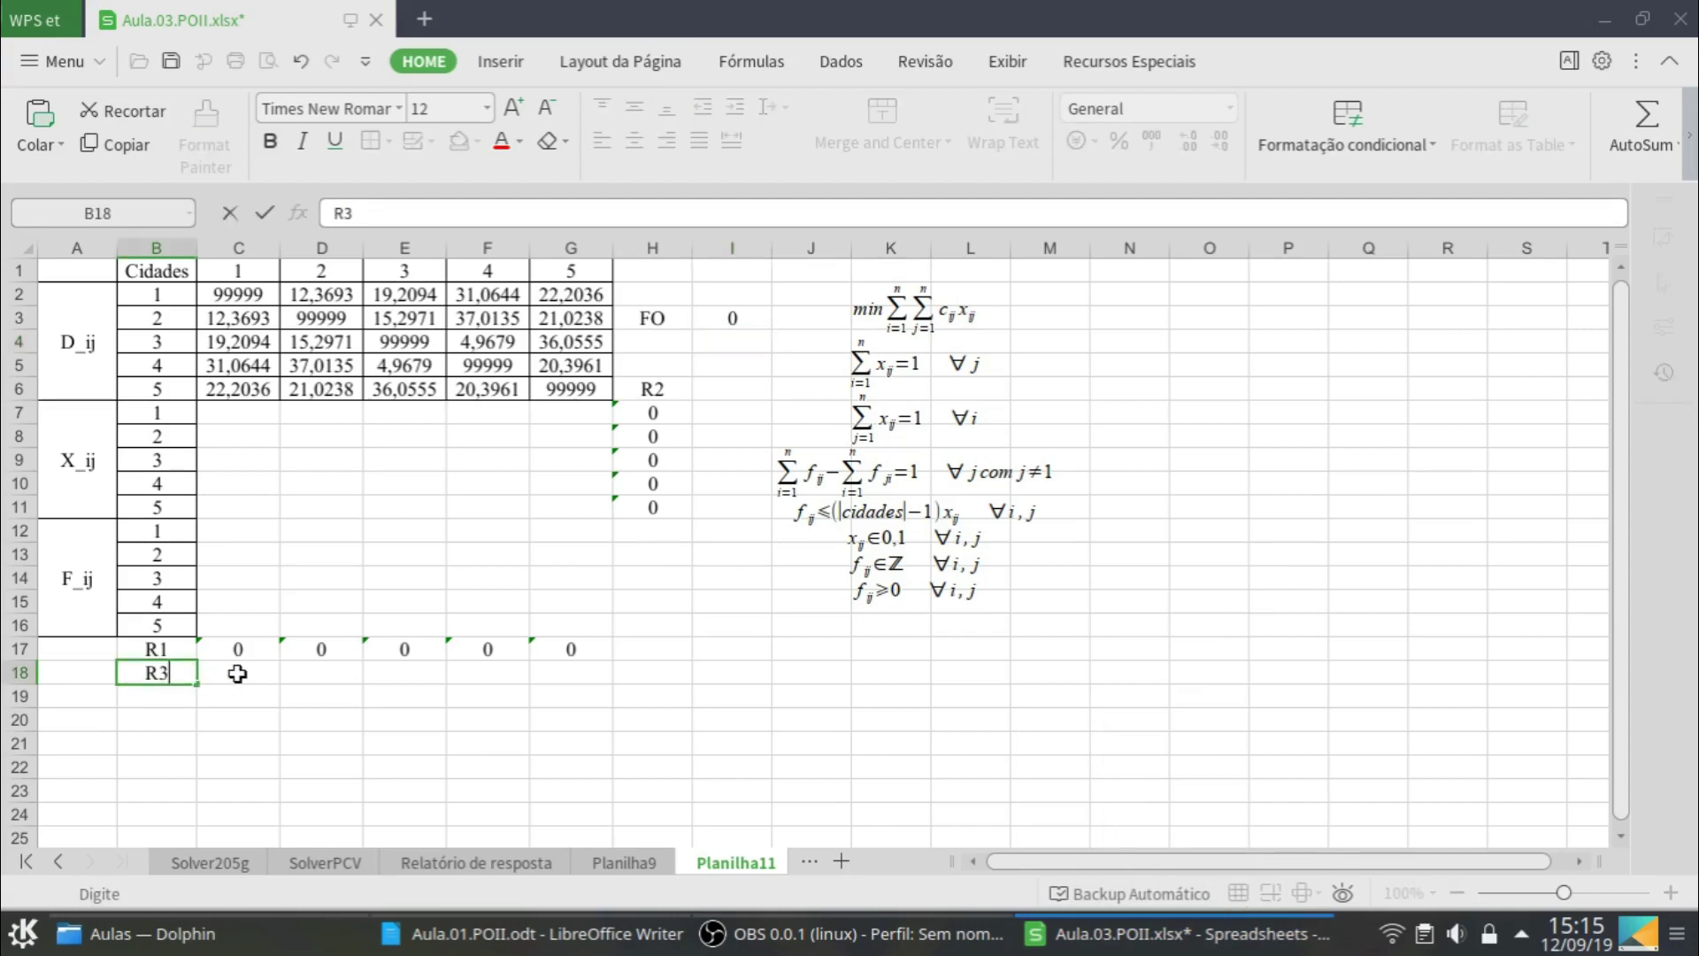
{"action": "key", "text": "Return"}
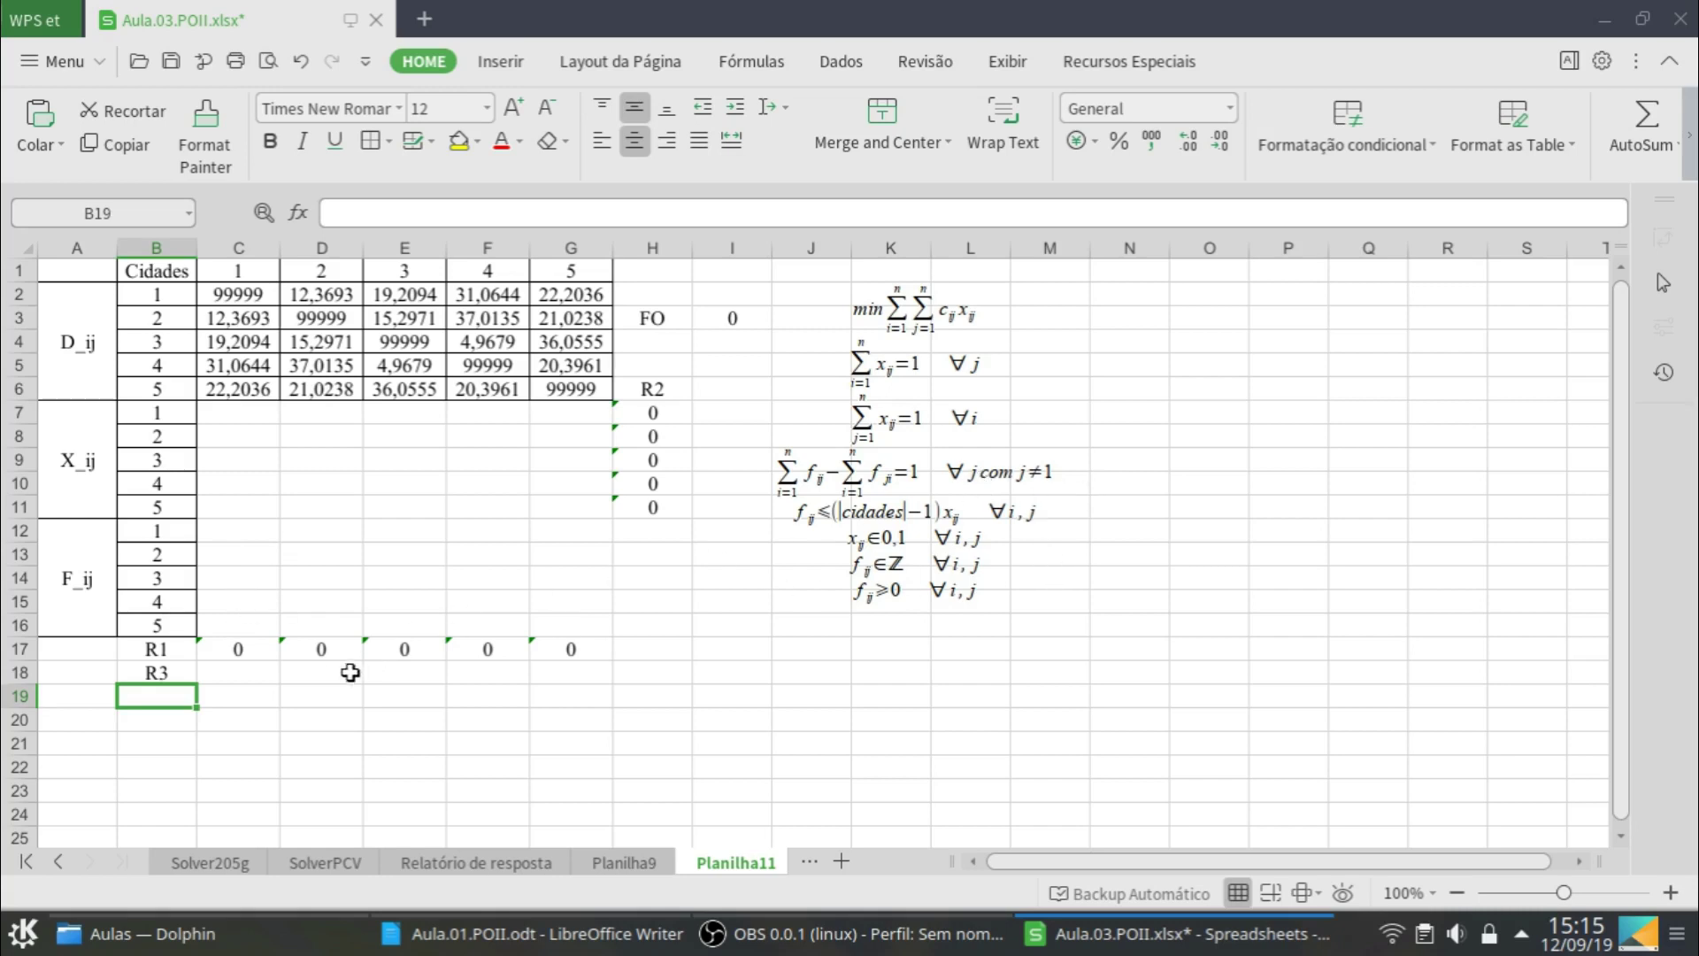
Enter =SUM(D12:D16) in D18 of the R3 row and fill the formula across to G18
{"action": "left_click", "coordinate": [350, 672]}
{"action": "type", "text": "="}
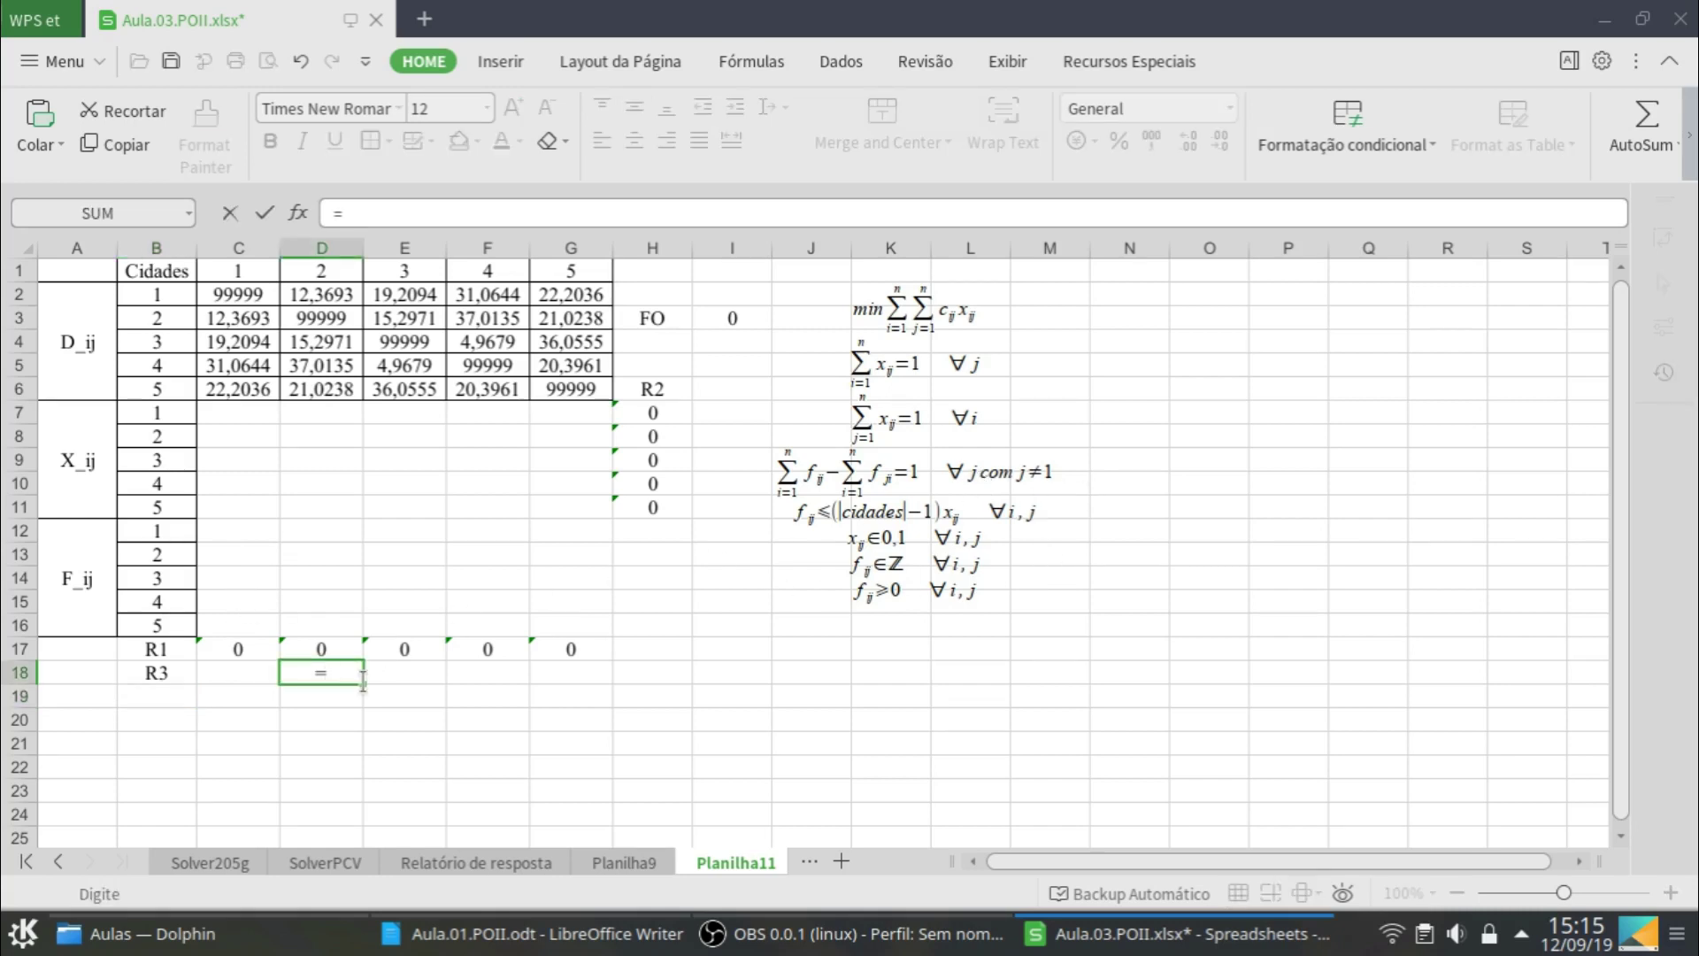
{"action": "type", "text": "sum"}
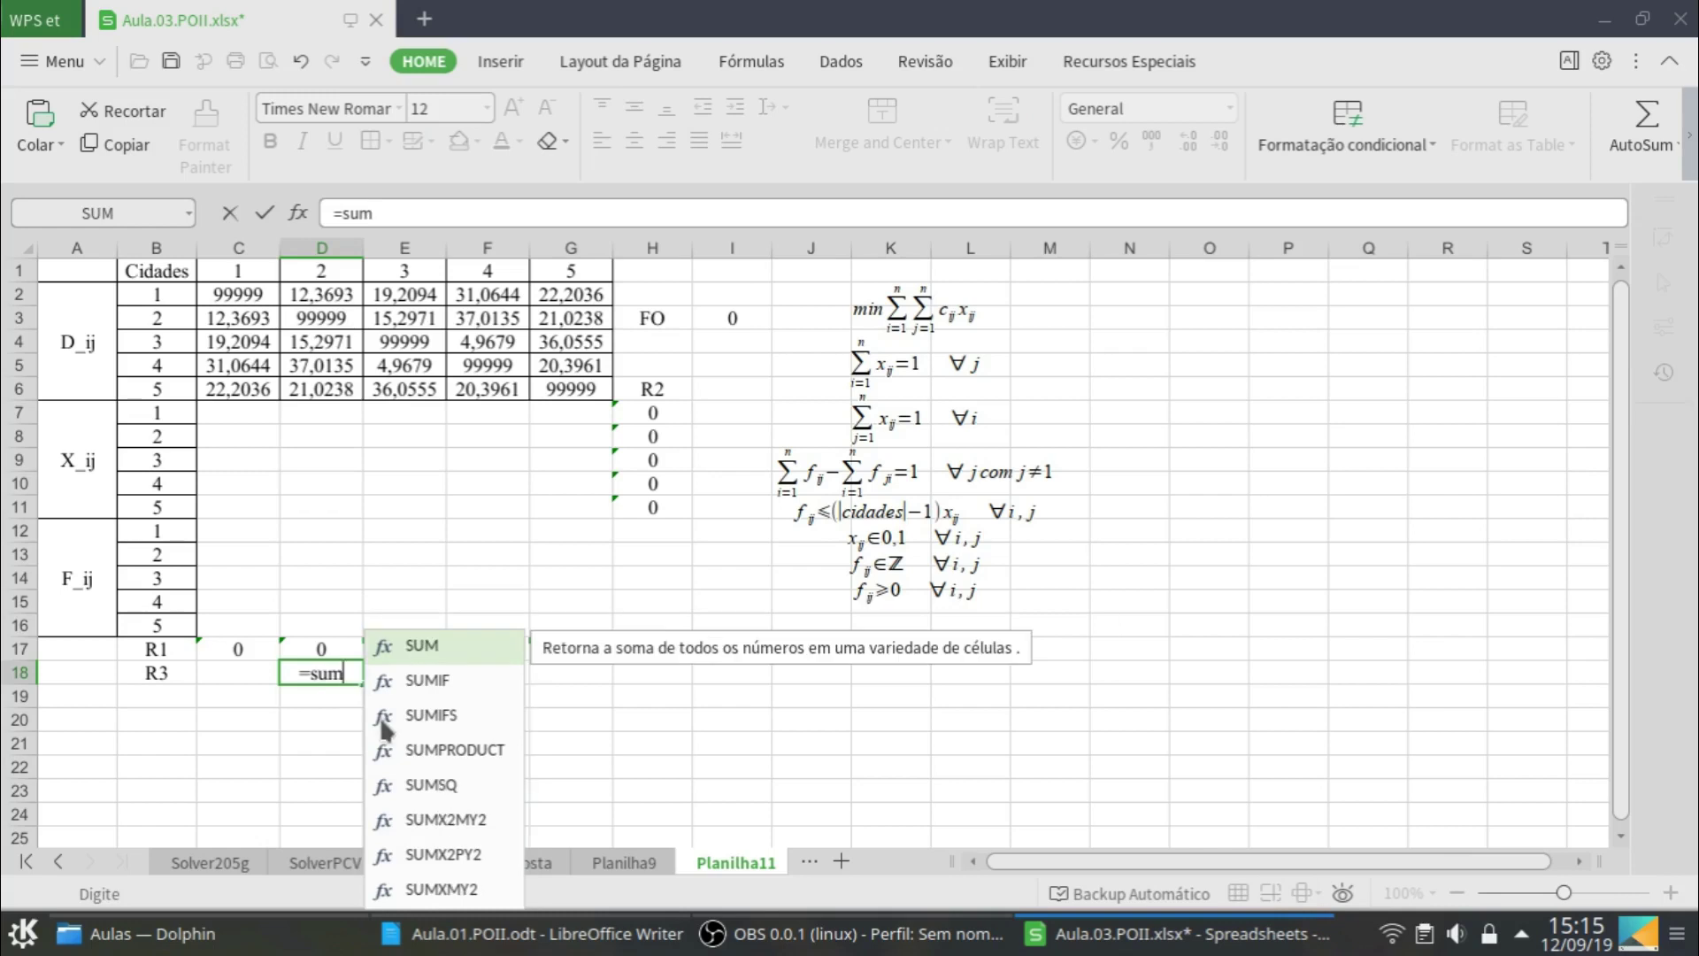
{"action": "double_click", "coordinate": [434, 650]}
{"action": "left_click_drag", "start_coordinate": [326, 535], "coordinate": [342, 612]}
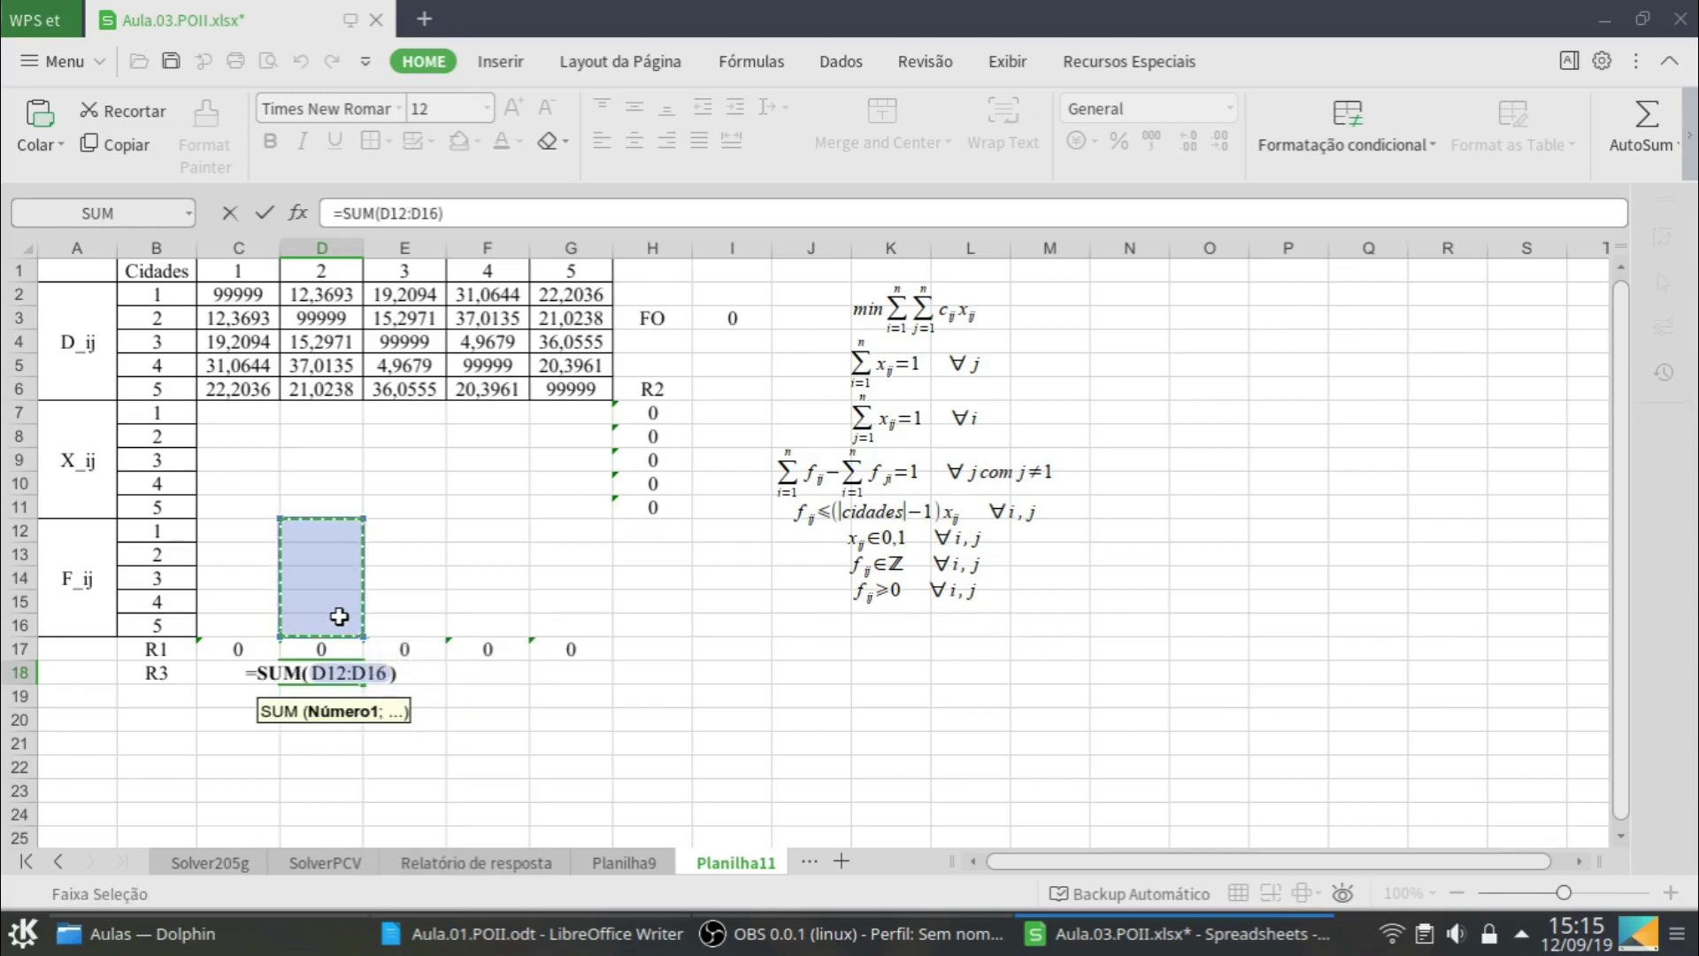
{"action": "left_click", "coordinate": [340, 673]}
{"action": "left_click_drag", "start_coordinate": [363, 682], "coordinate": [607, 683]}
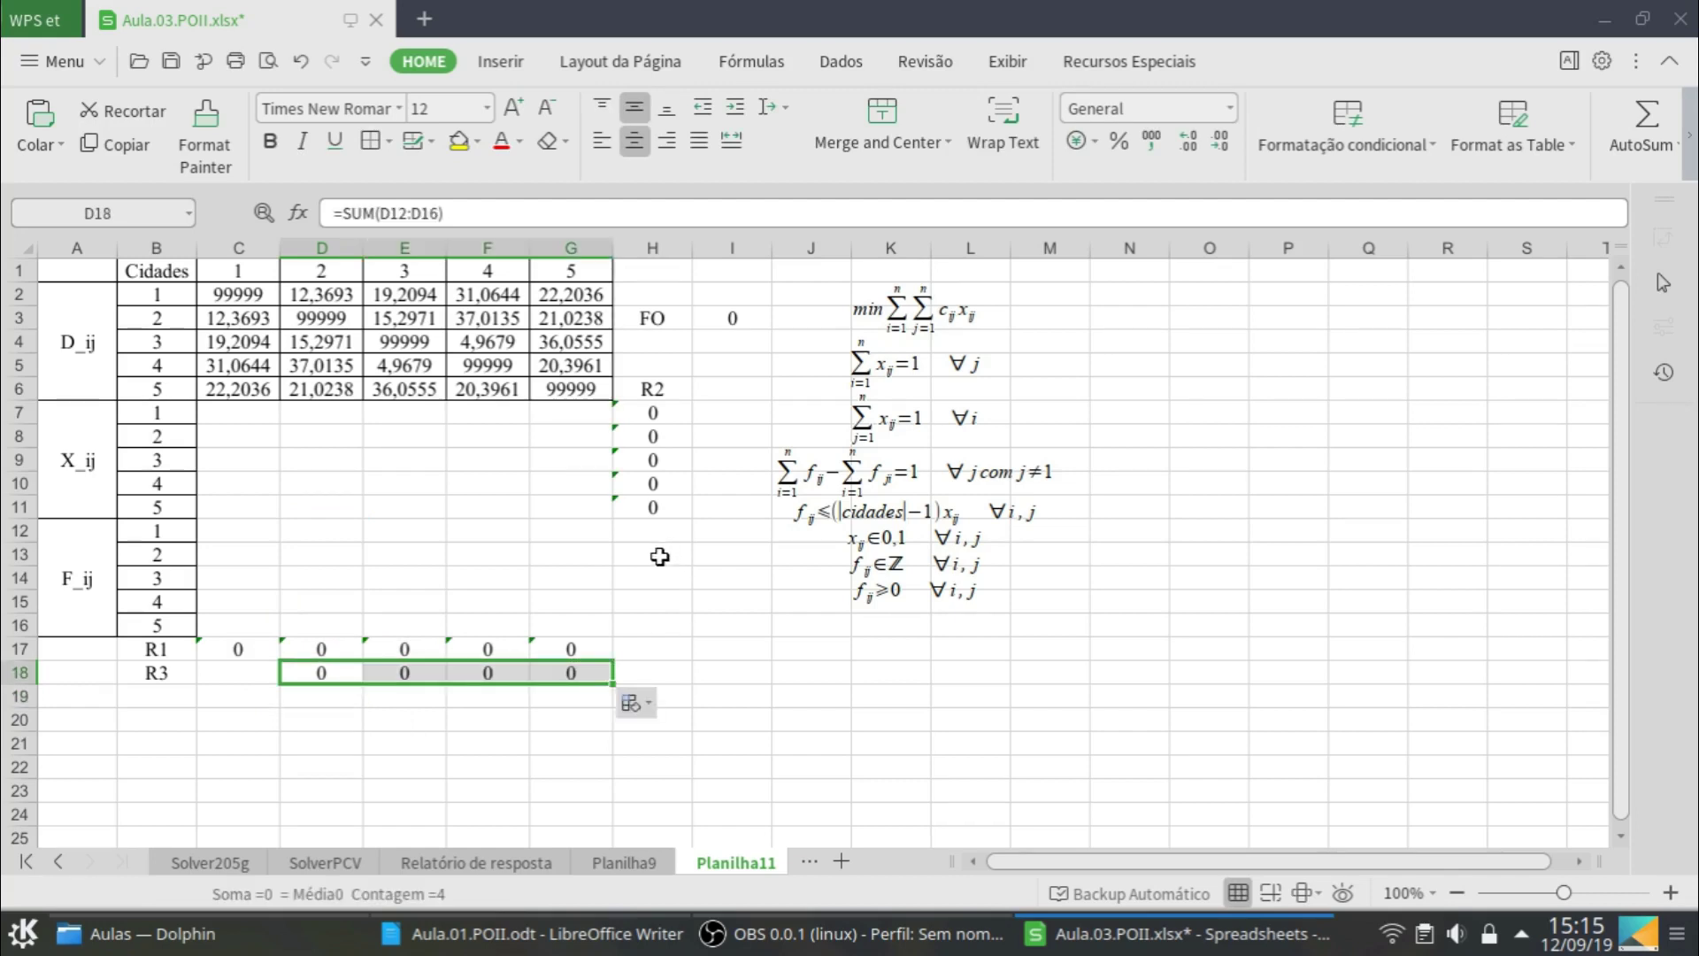
Enter =SUM(C13:G13) in H13 beside the F_ij matrix and fill it down to H16
{"action": "left_click", "coordinate": [659, 556]}
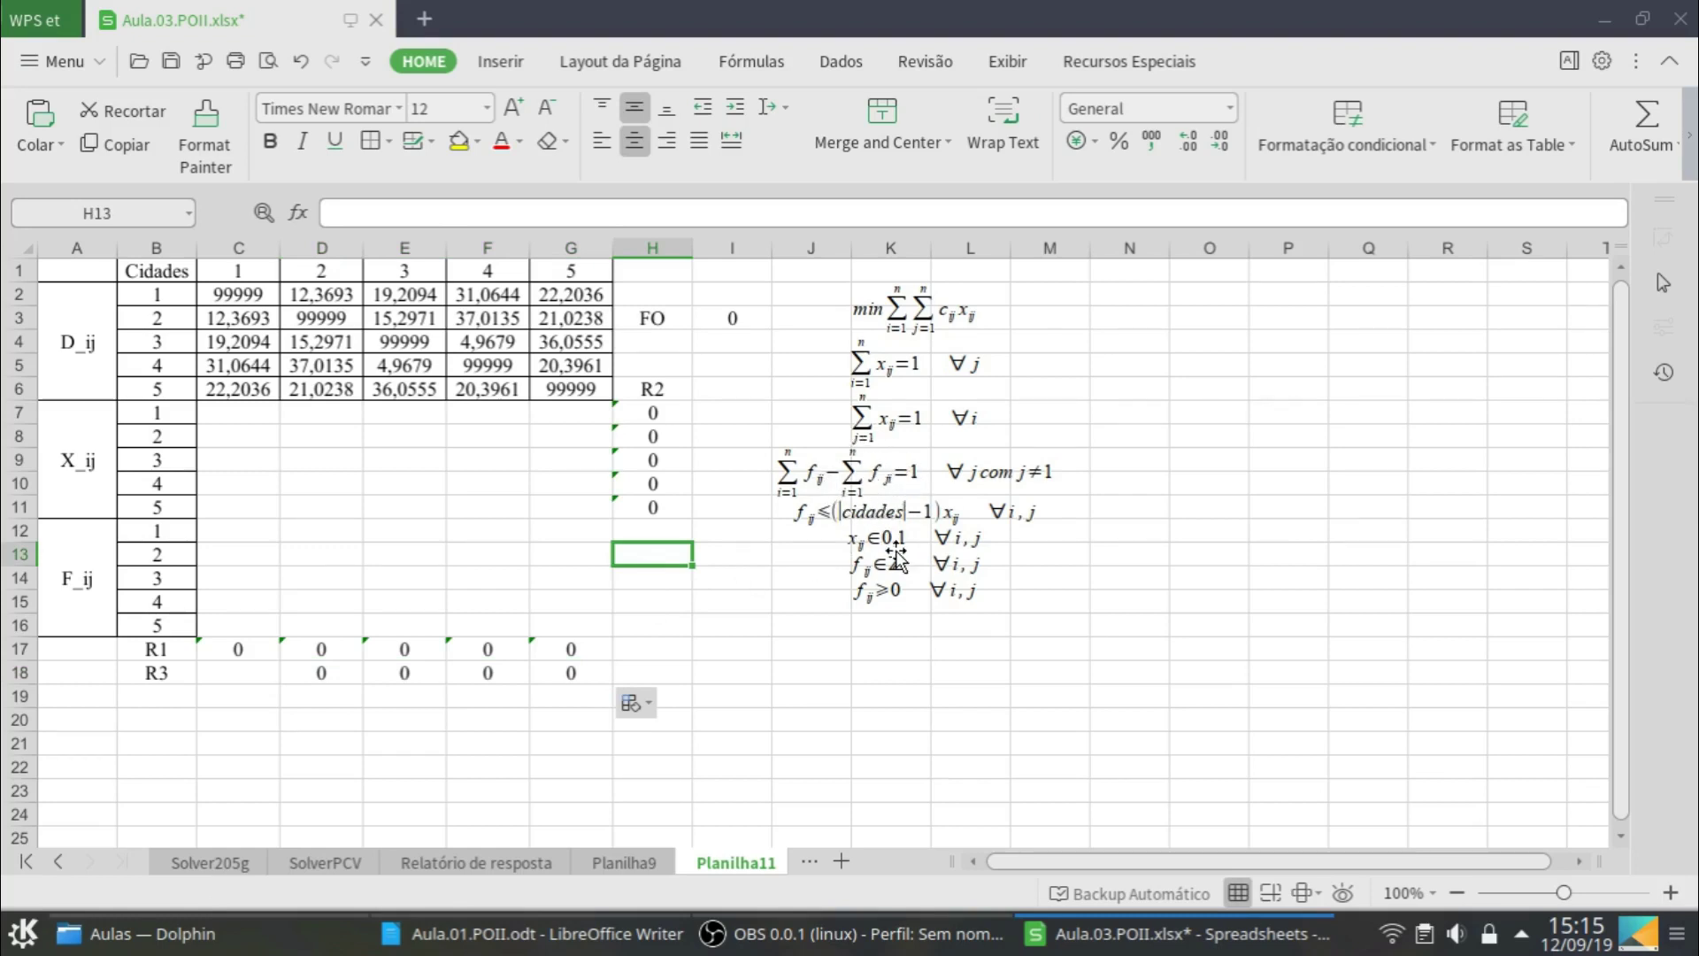
{"action": "type", "text": "="}
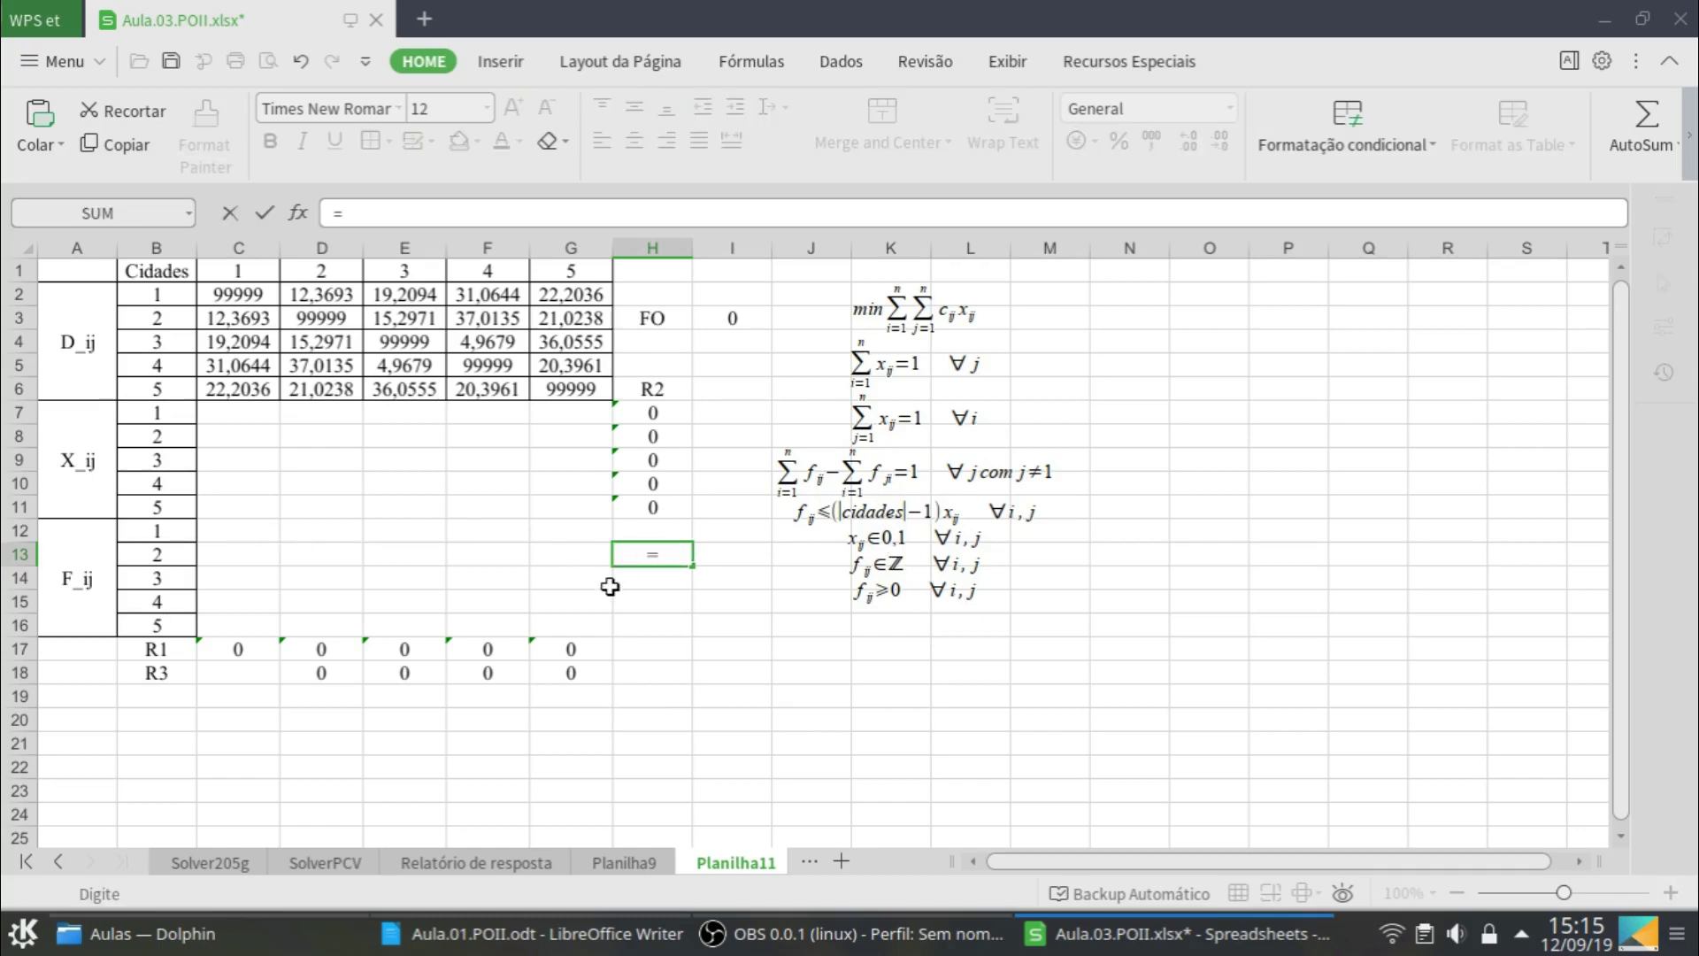
{"action": "type", "text": "sum"}
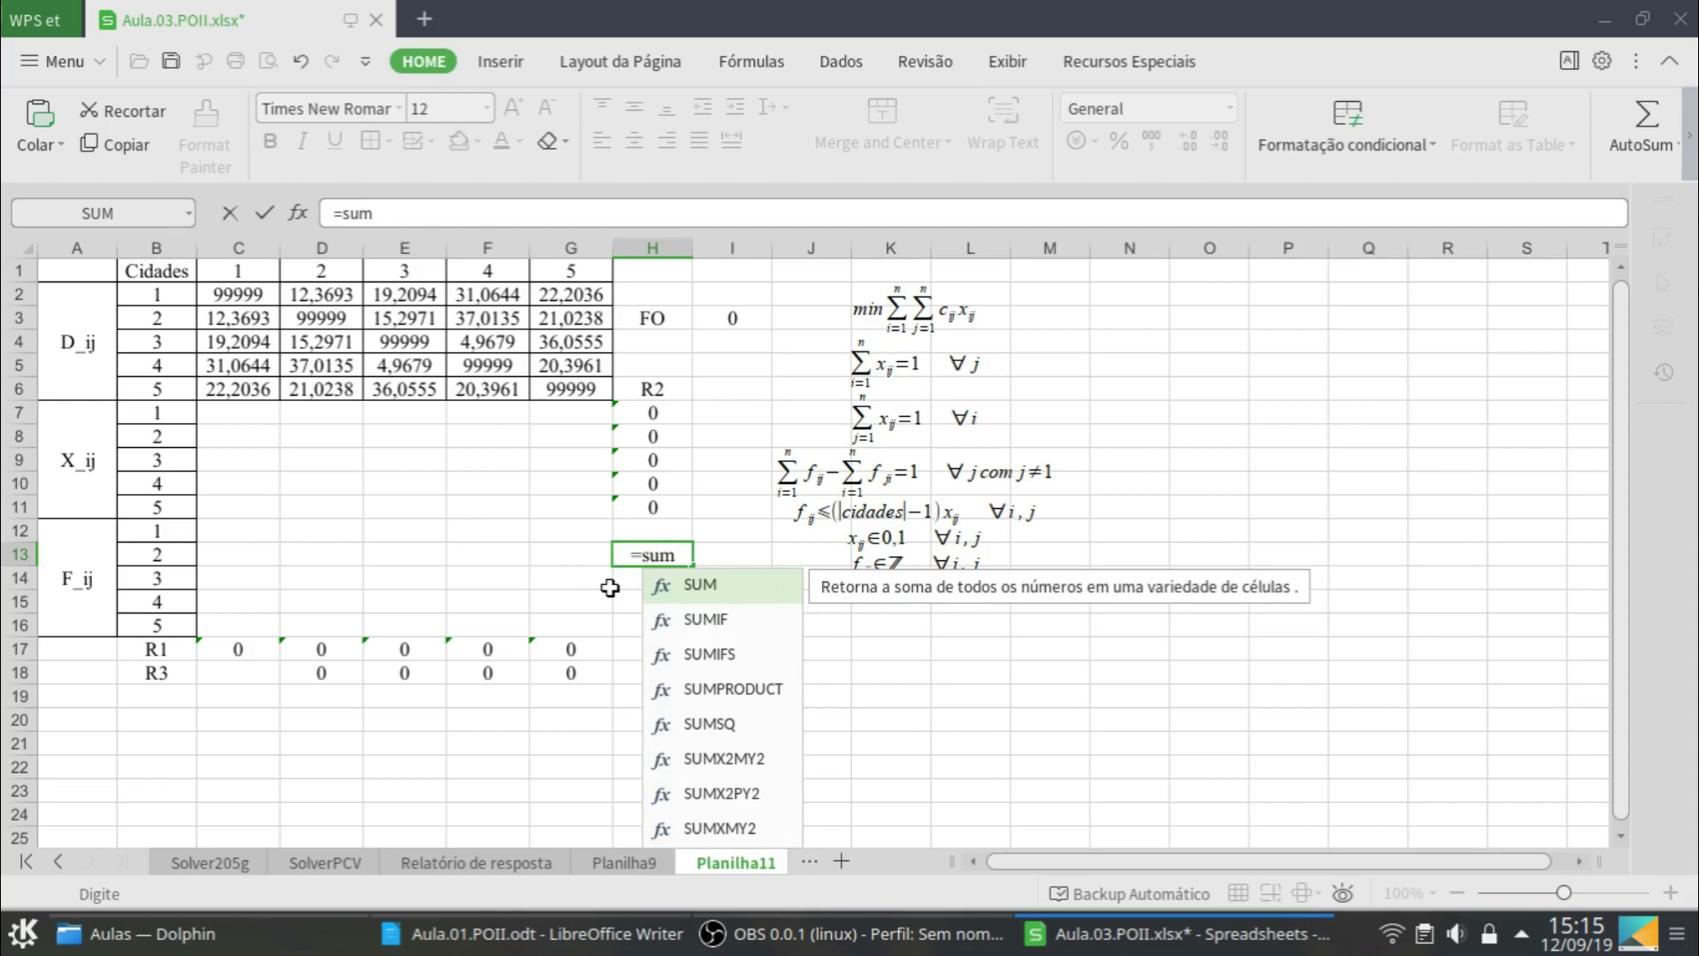
{"action": "type", "text": "("}
{"action": "left_click_drag", "start_coordinate": [269, 560], "coordinate": [551, 555]}
{"action": "key", "text": "Return"}
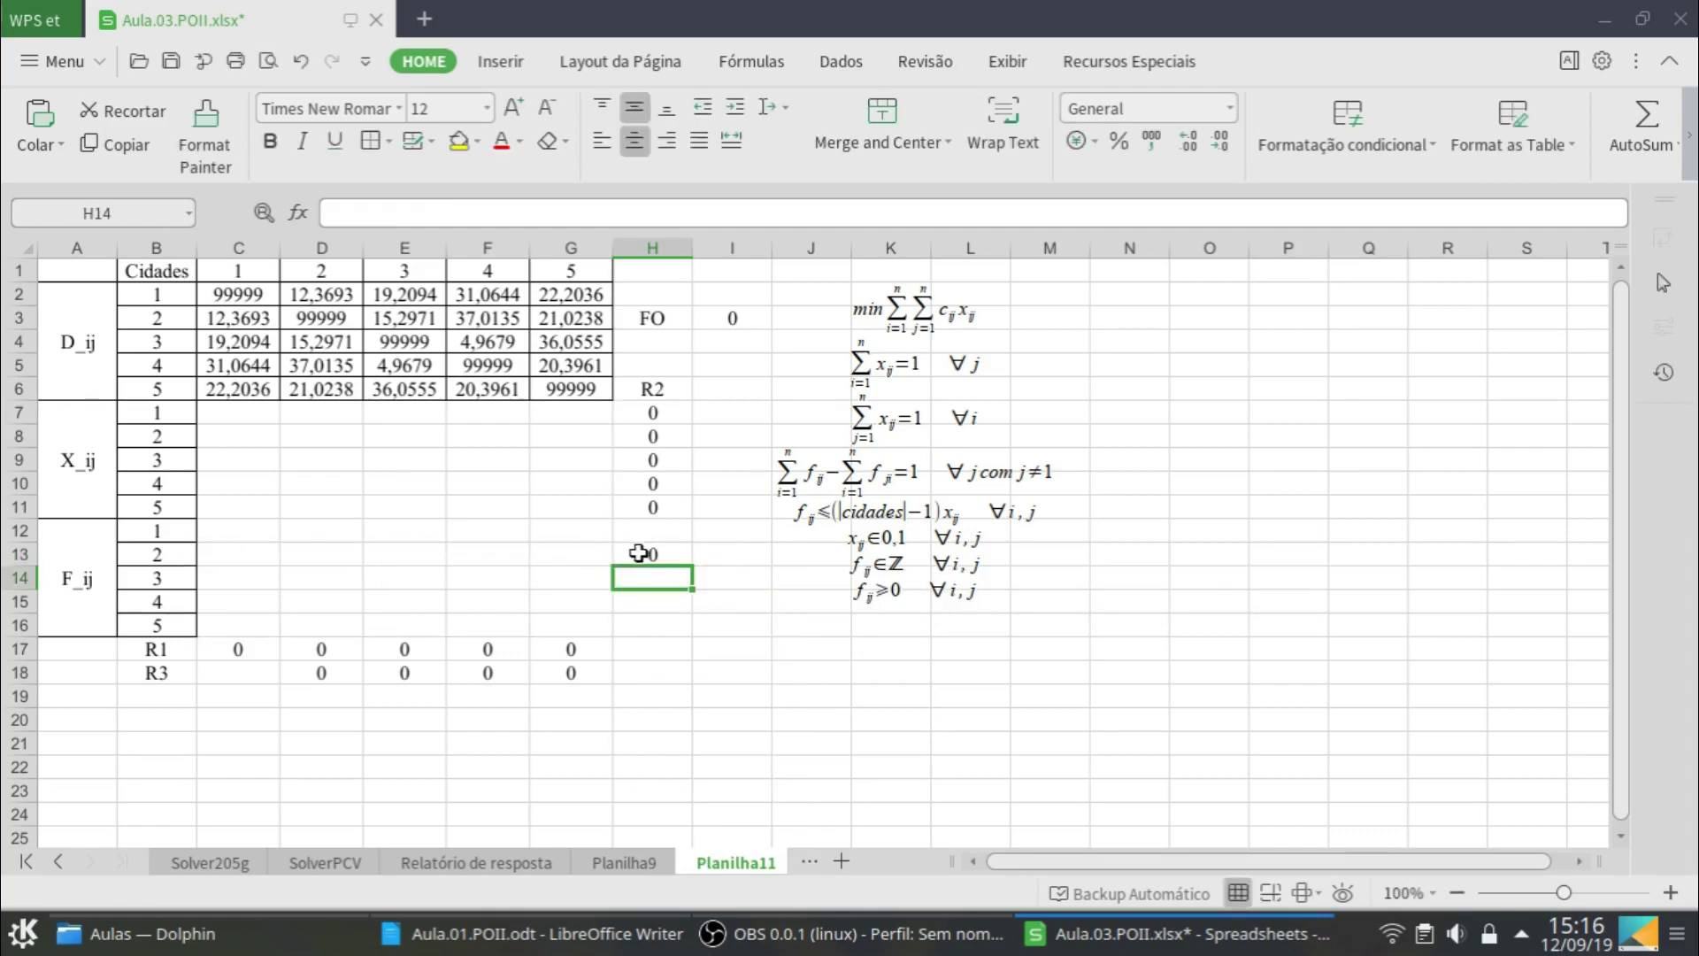
{"action": "left_click_drag", "start_coordinate": [692, 568], "coordinate": [691, 636]}
Enter the flow balance formula for city 2, =D18-H13, in D19
{"action": "left_click", "coordinate": [345, 699]}
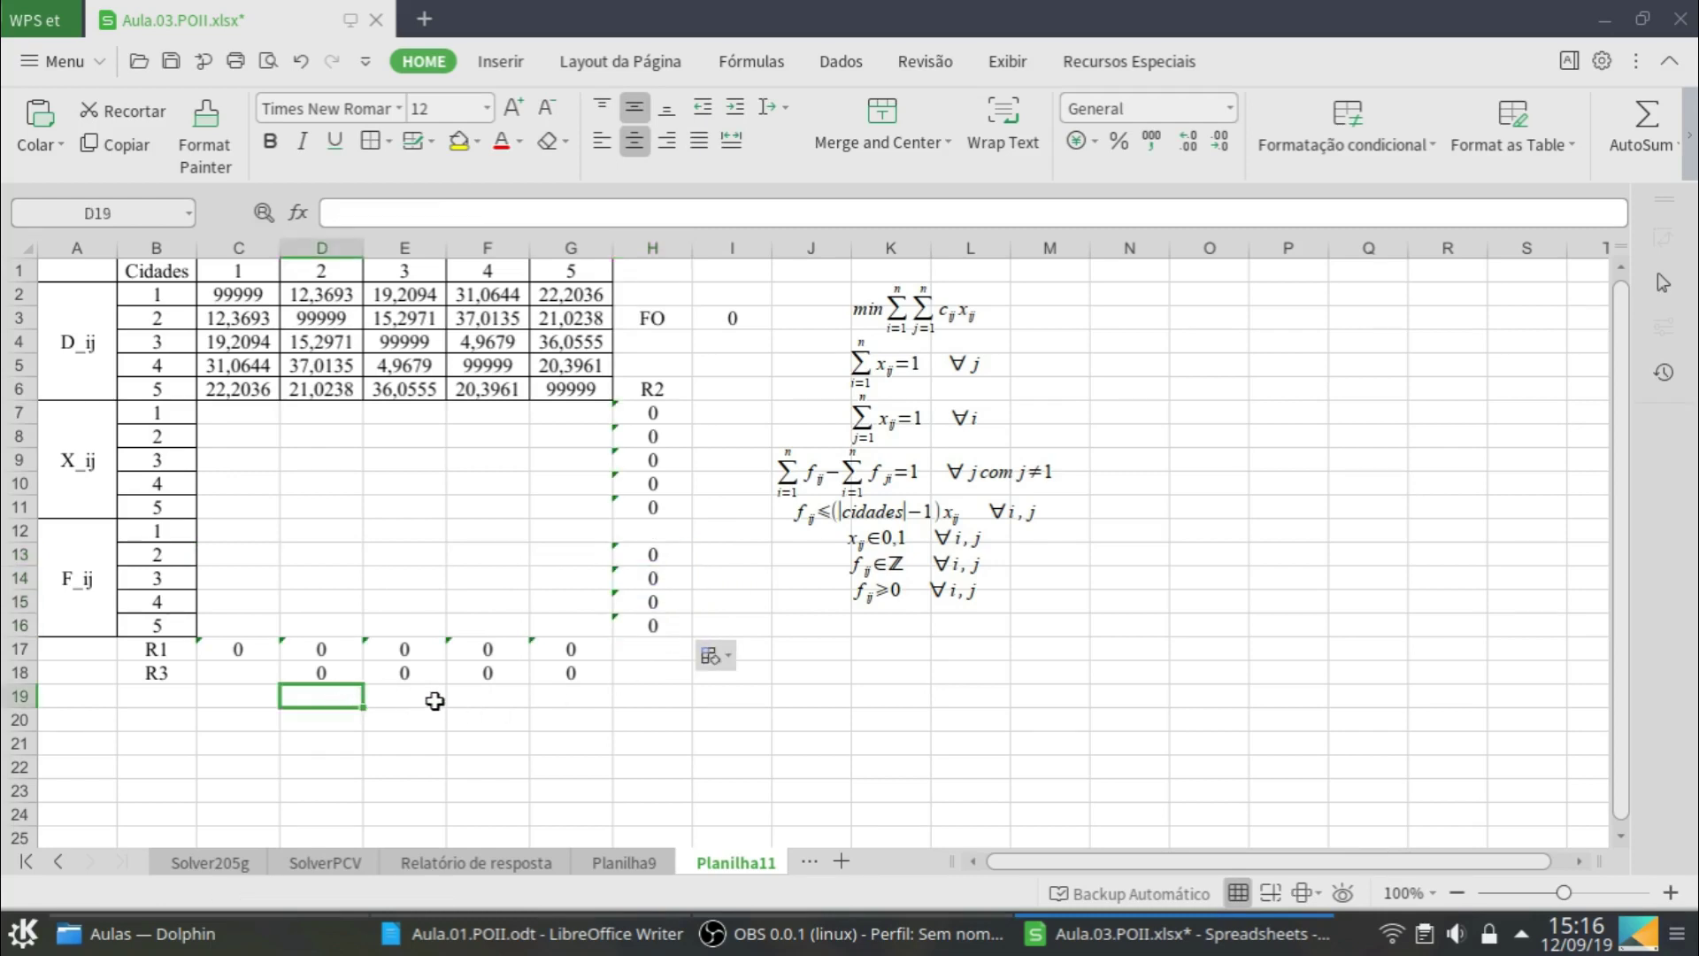
{"action": "type", "text": "="}
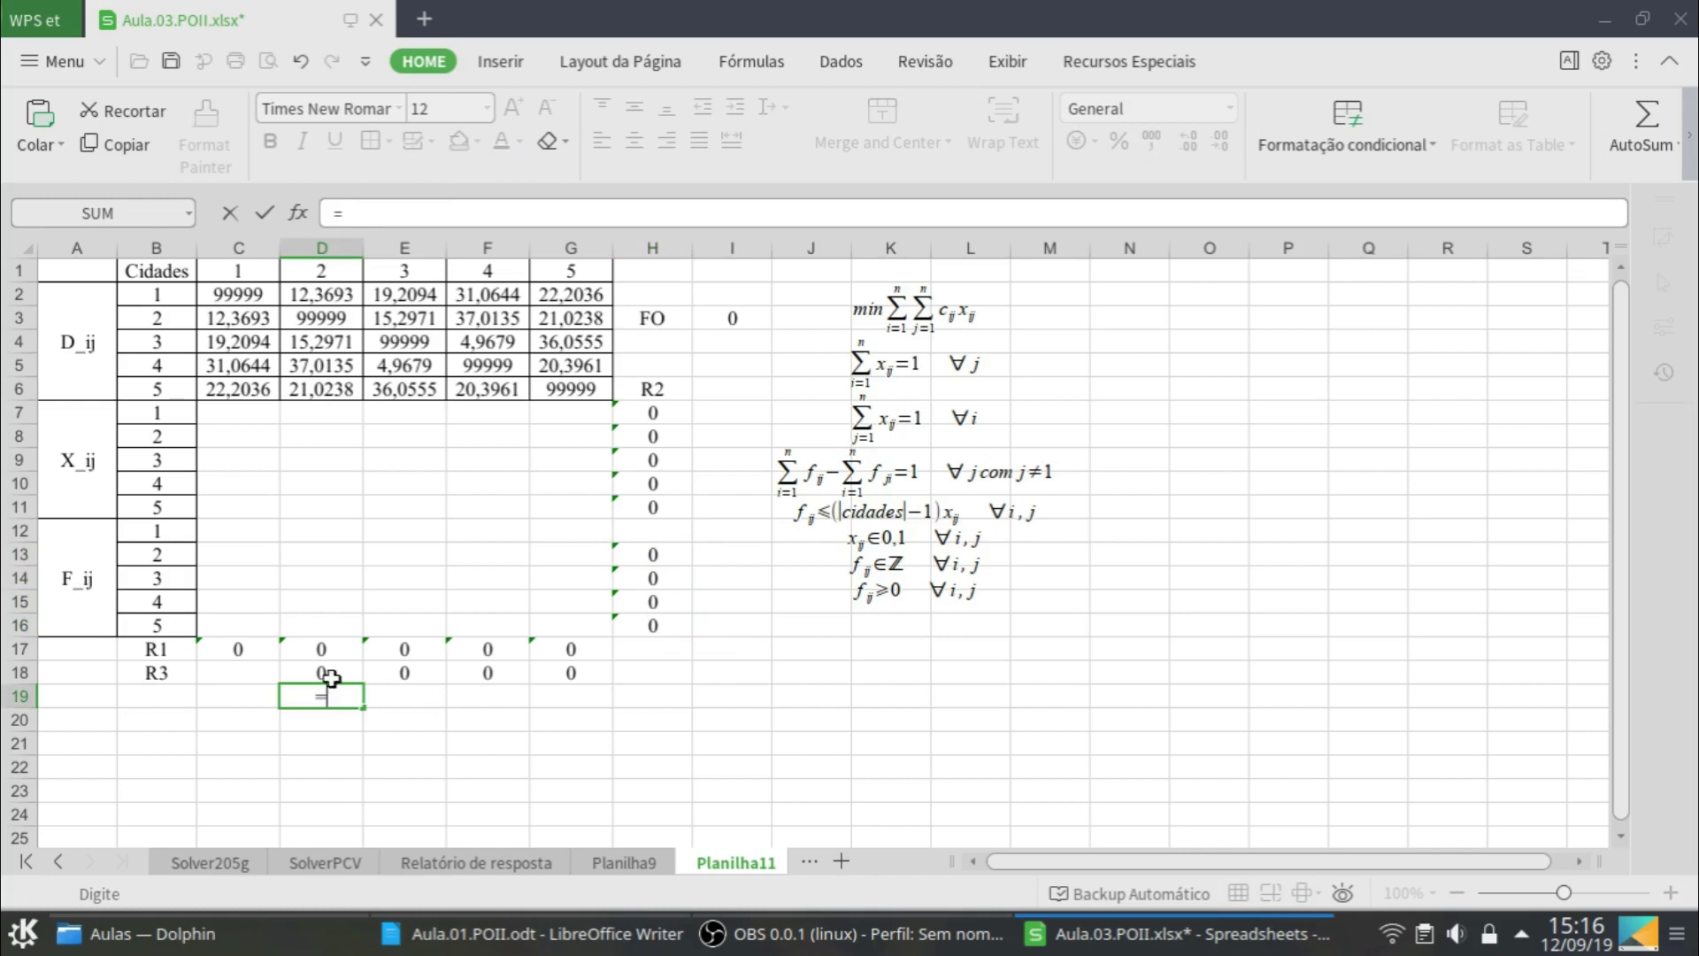
{"action": "left_click", "coordinate": [321, 675]}
{"action": "type", "text": "-"}
{"action": "left_click", "coordinate": [652, 553]}
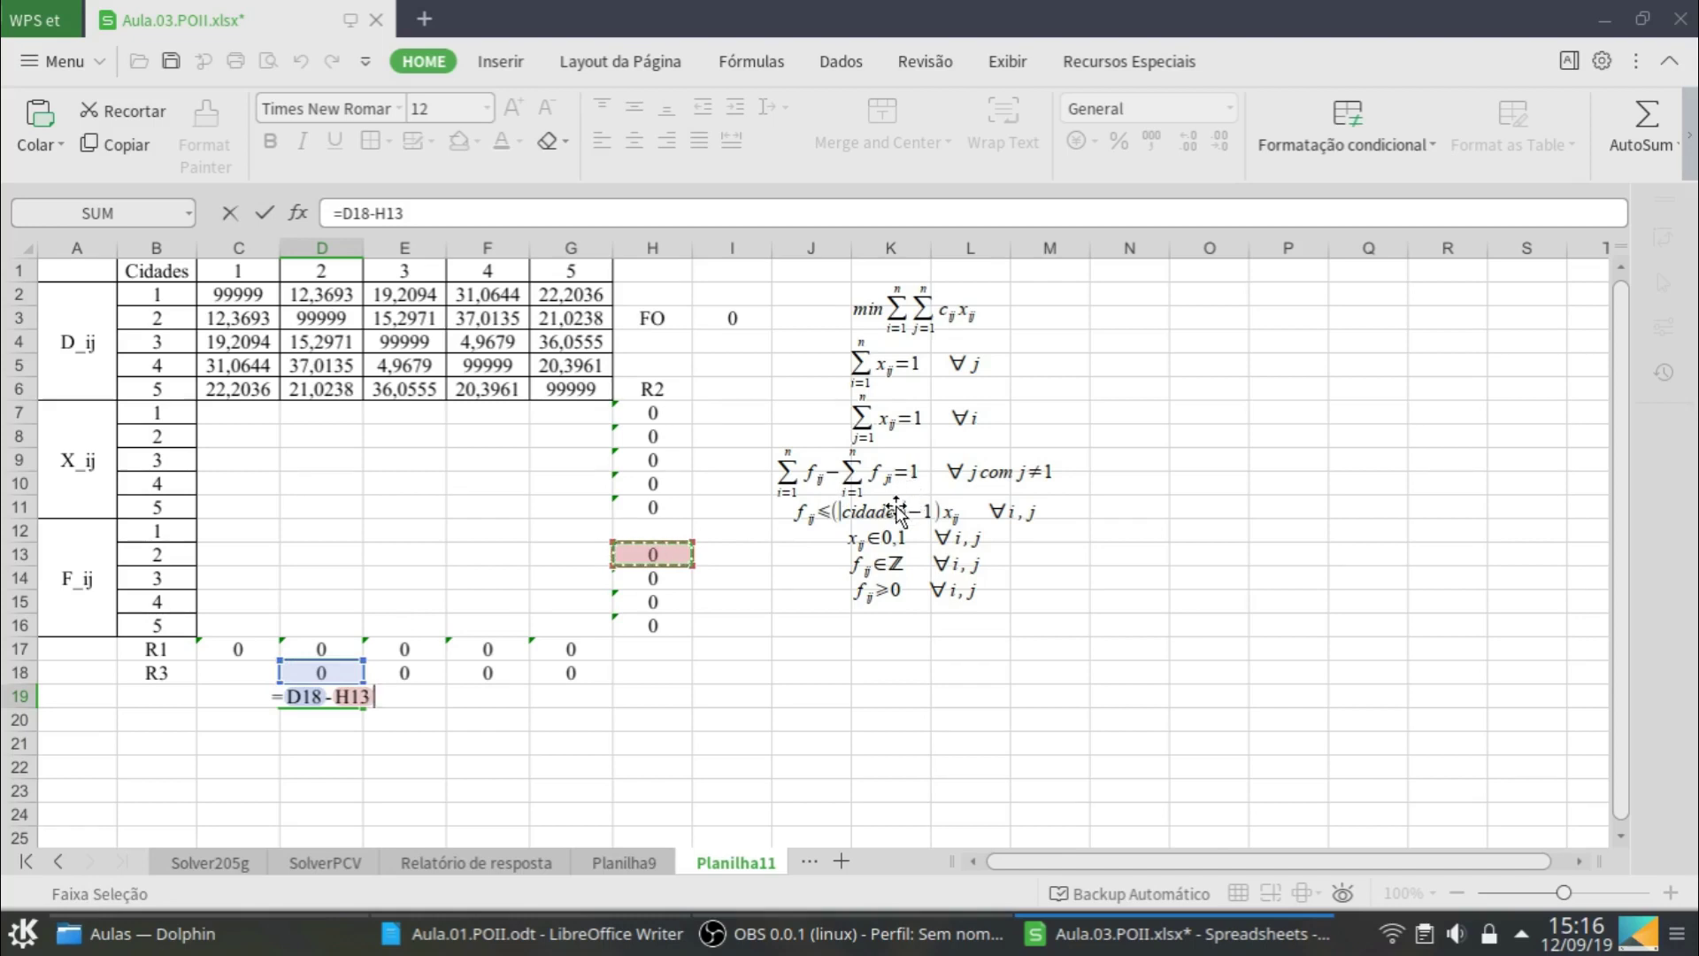
{"action": "key", "text": "Return"}
Enter the flow balance formula for city 3, =E18-H14, in E19
{"action": "left_click", "coordinate": [395, 708]}
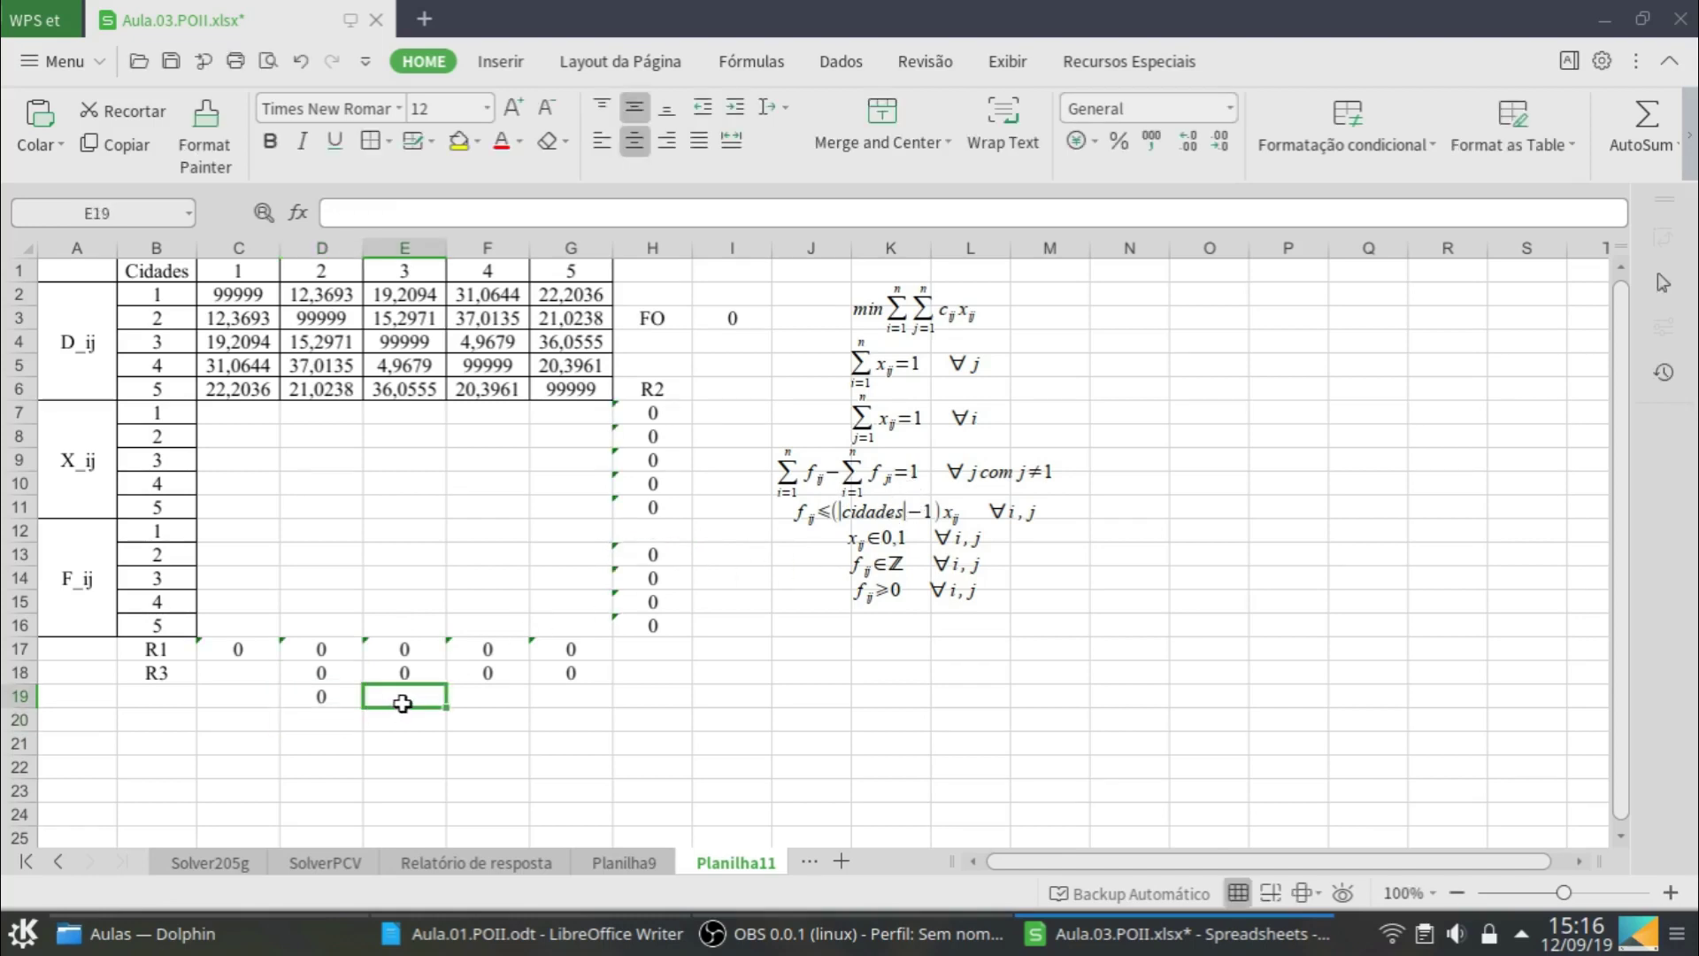
{"action": "type", "text": "="}
{"action": "left_click", "coordinate": [405, 672]}
{"action": "type", "text": "-"}
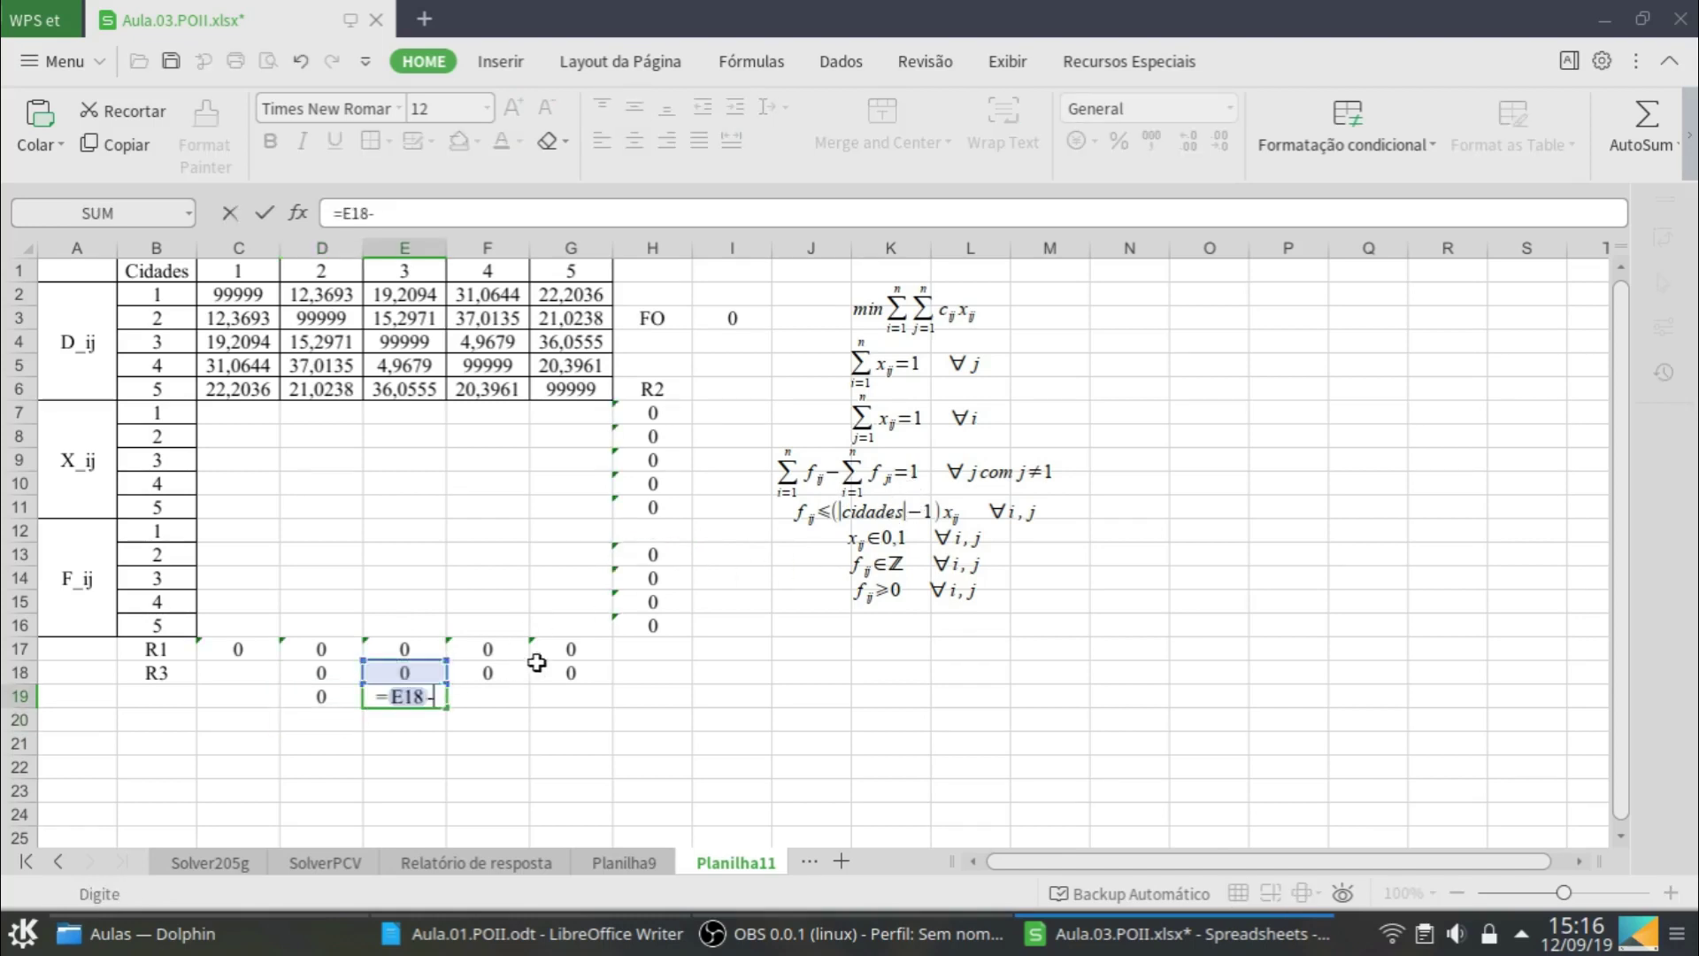
{"action": "left_click", "coordinate": [655, 579]}
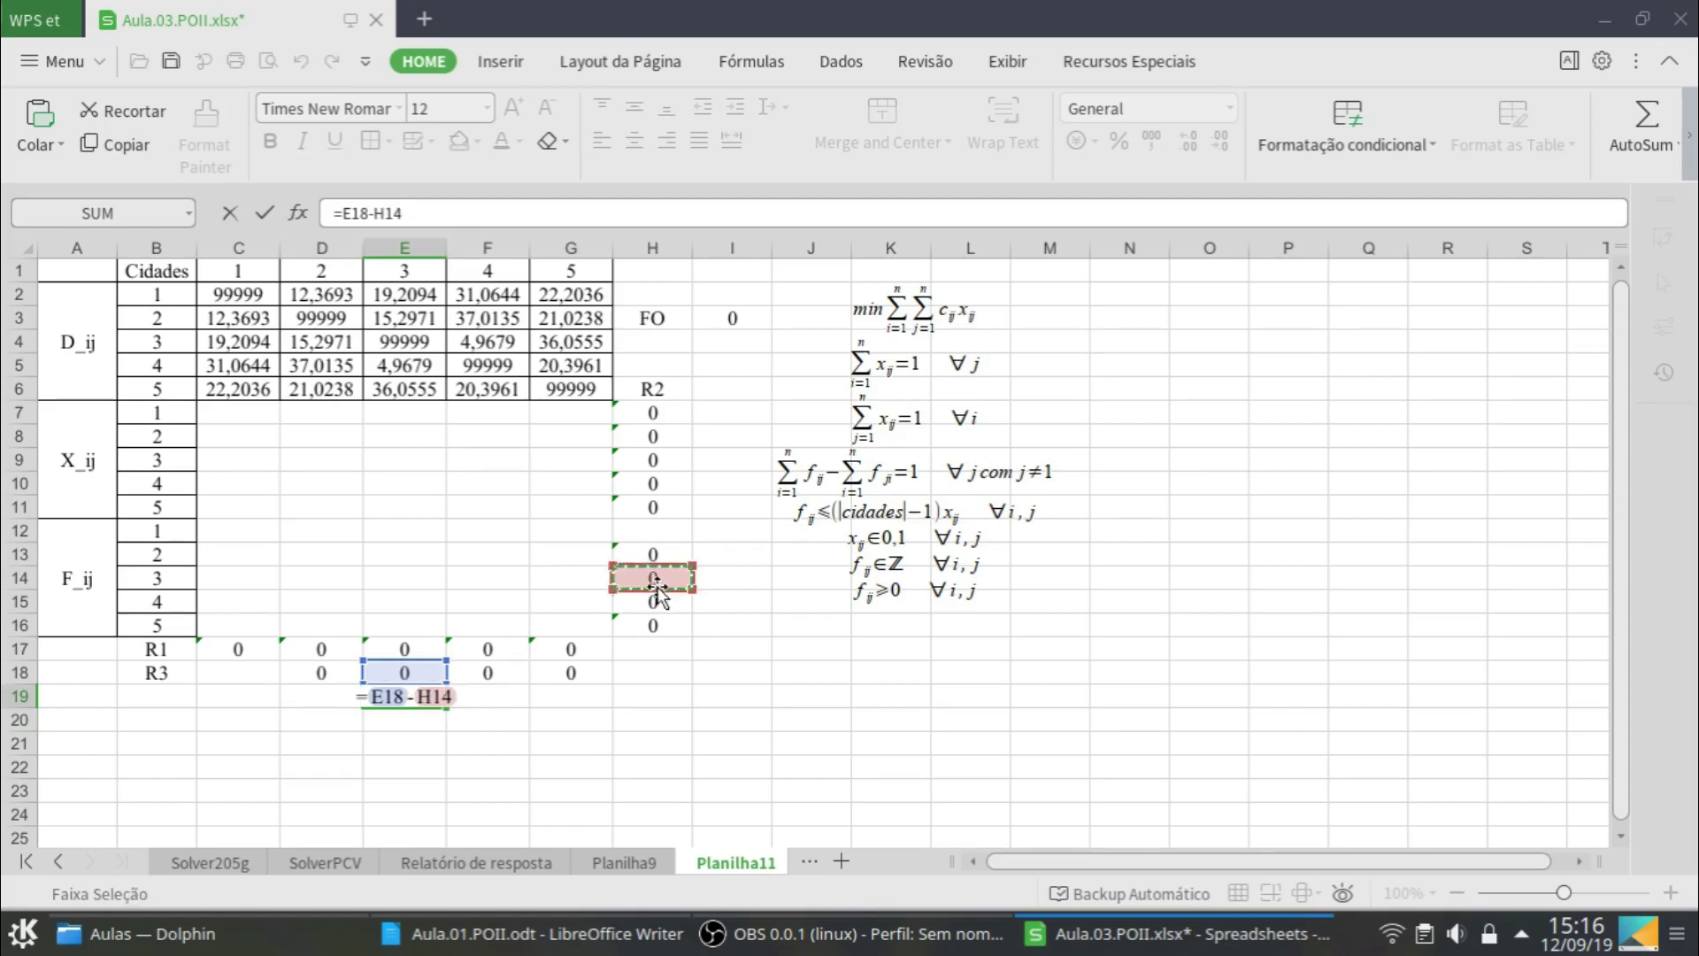
{"action": "key", "text": "Return"}
Enter the flow balance formula for city 4, =F18-H15, in F19
{"action": "left_click", "coordinate": [496, 697]}
{"action": "type", "text": "="}
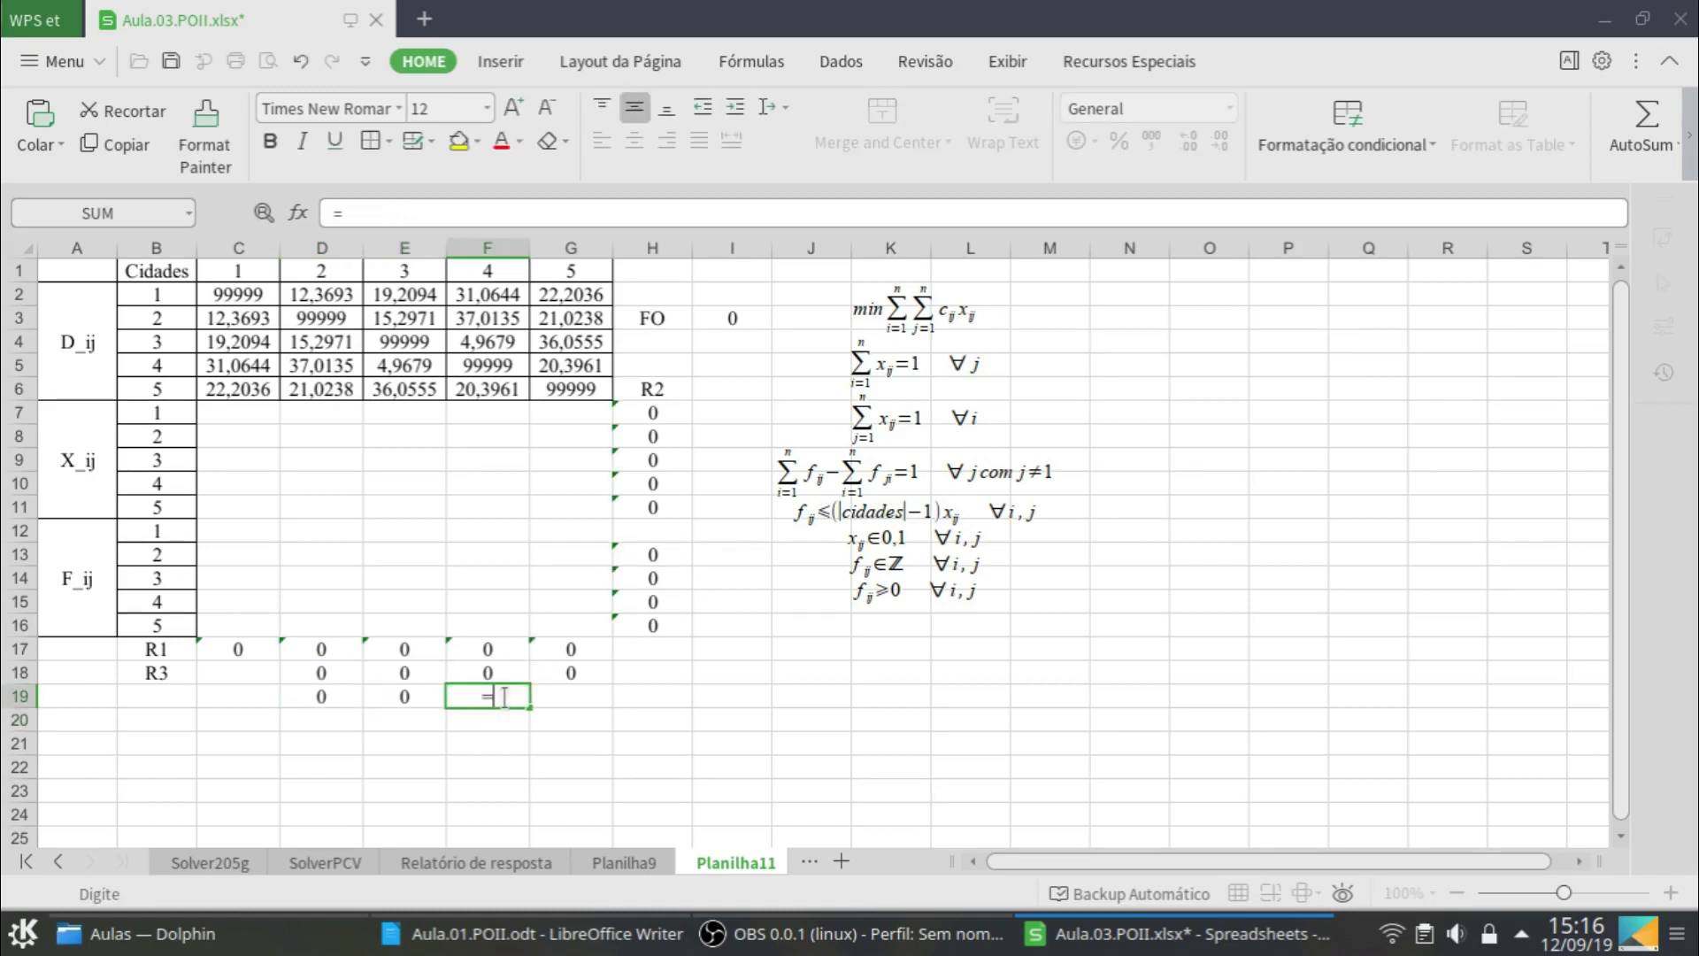
{"action": "left_click", "coordinate": [488, 672]}
{"action": "type", "text": "-"}
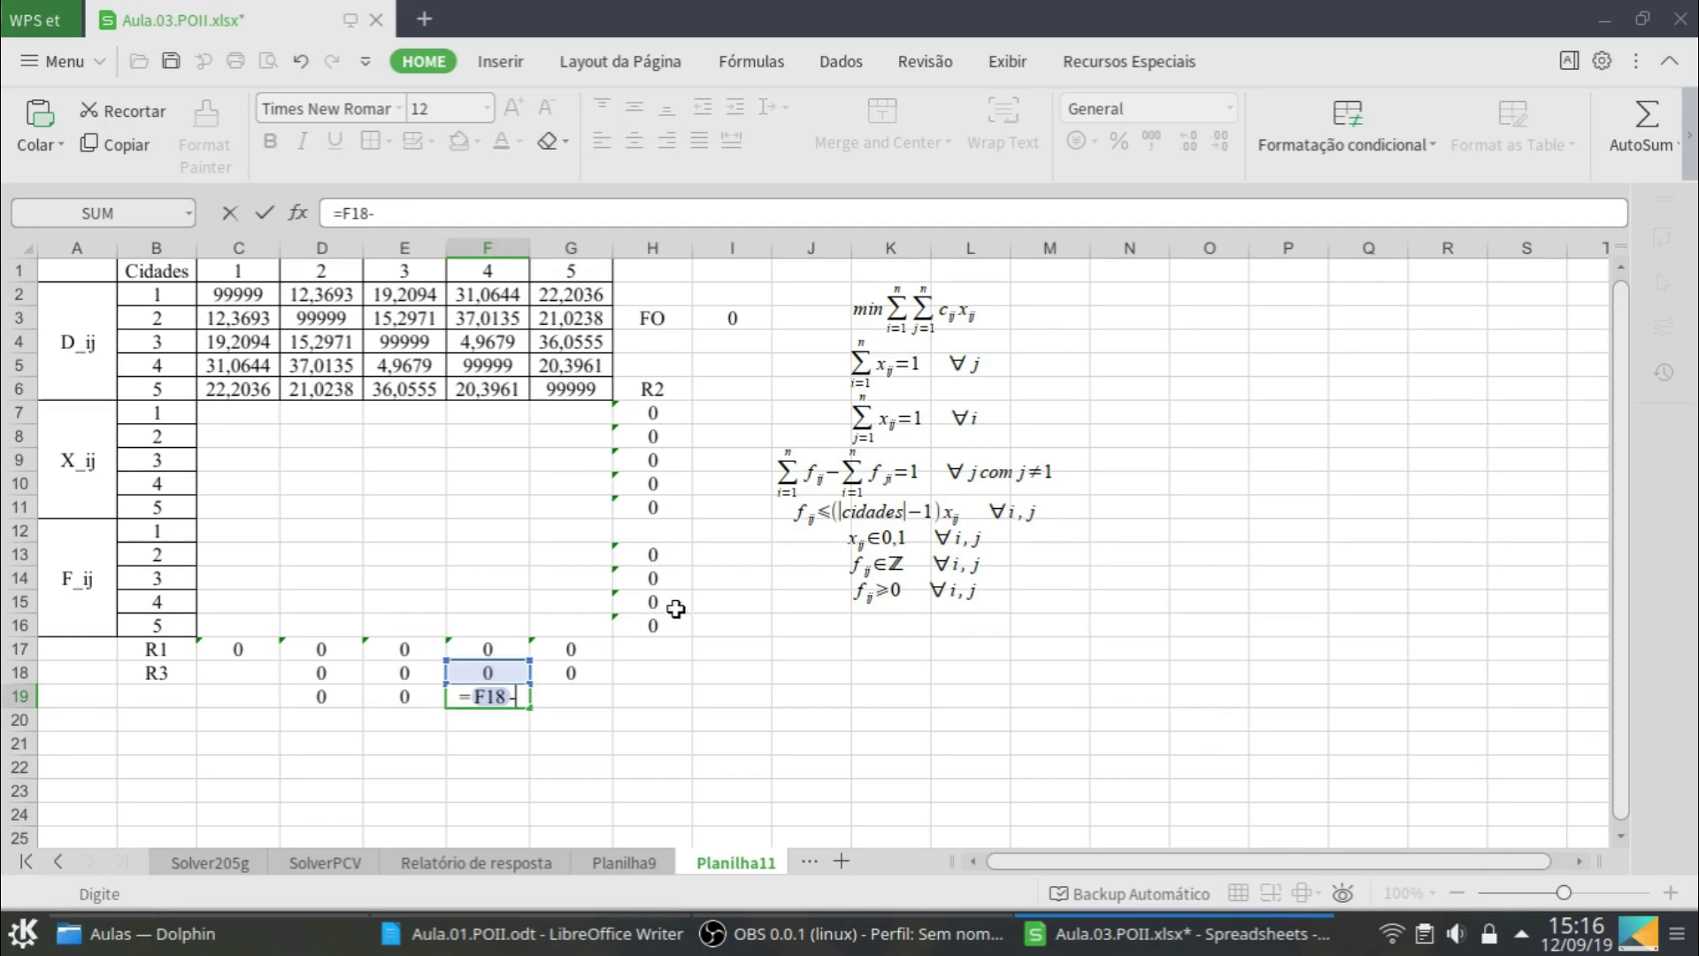
{"action": "left_click", "coordinate": [676, 609]}
{"action": "key", "text": "Return"}
Enter the flow balance formula for city 5, =G18-H16, in G19
{"action": "left_click", "coordinate": [581, 697]}
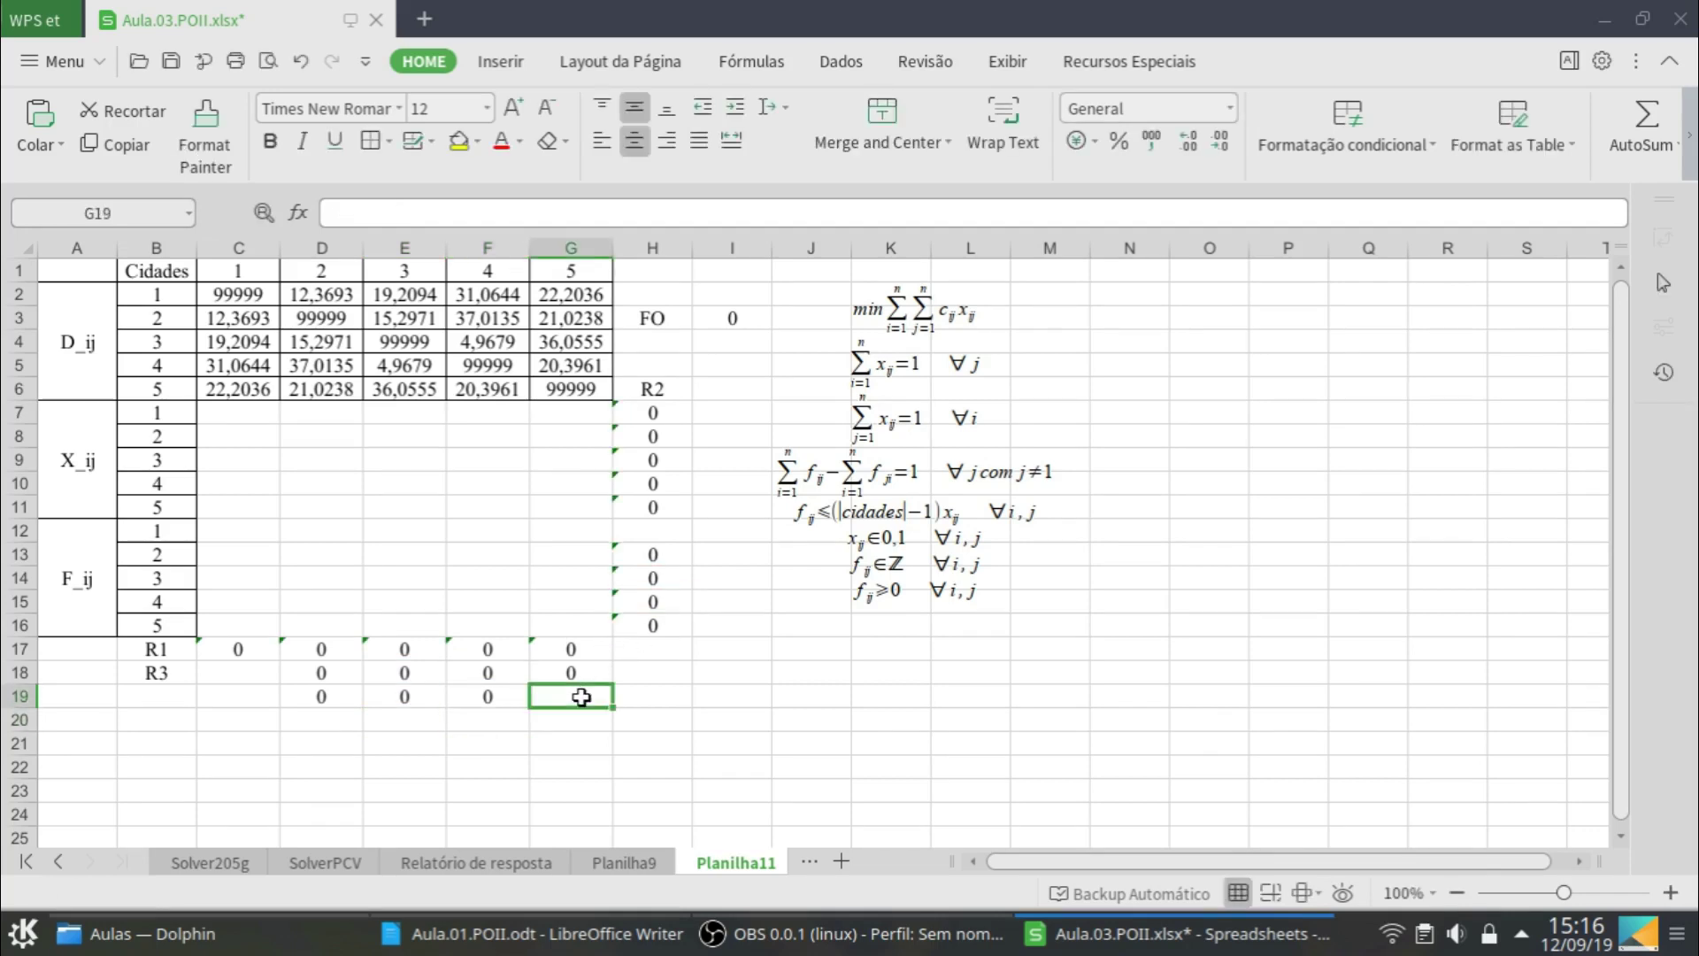
{"action": "type", "text": "="}
{"action": "left_click", "coordinate": [571, 671]}
{"action": "type", "text": "-"}
{"action": "left_click", "coordinate": [665, 626]}
{"action": "key", "text": "Return"}
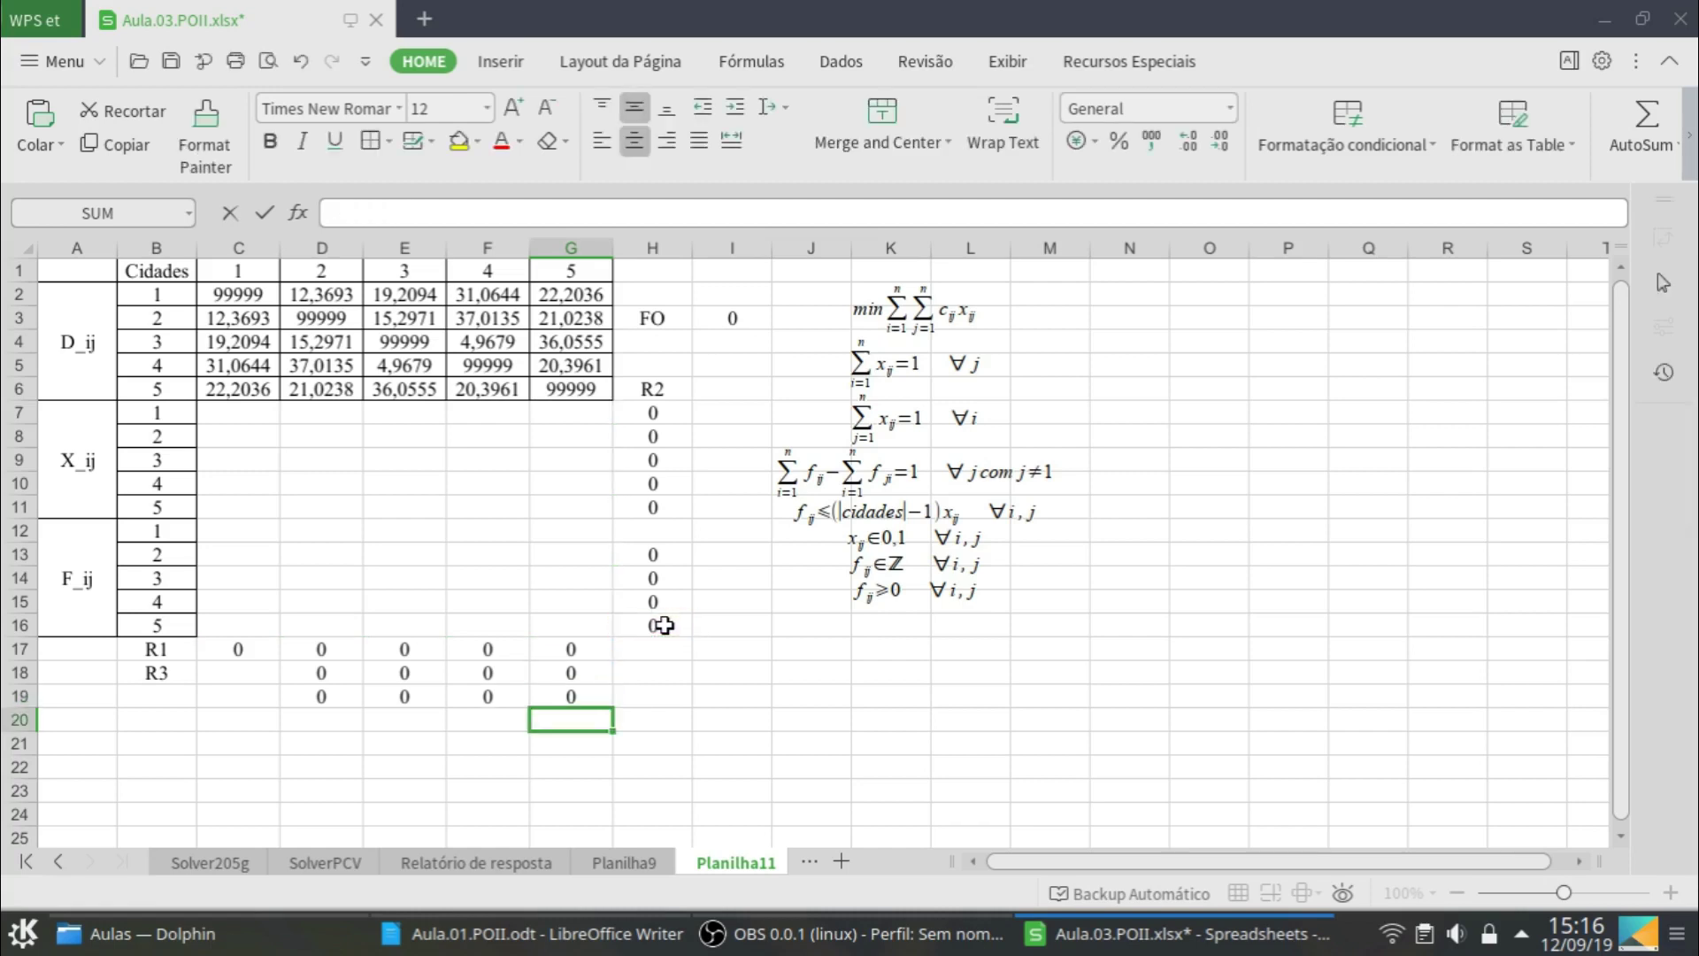
Merge and center the R3 label over B18:C19, and merge B20:B24 with the label R4
{"action": "left_click_drag", "start_coordinate": [180, 672], "coordinate": [247, 693]}
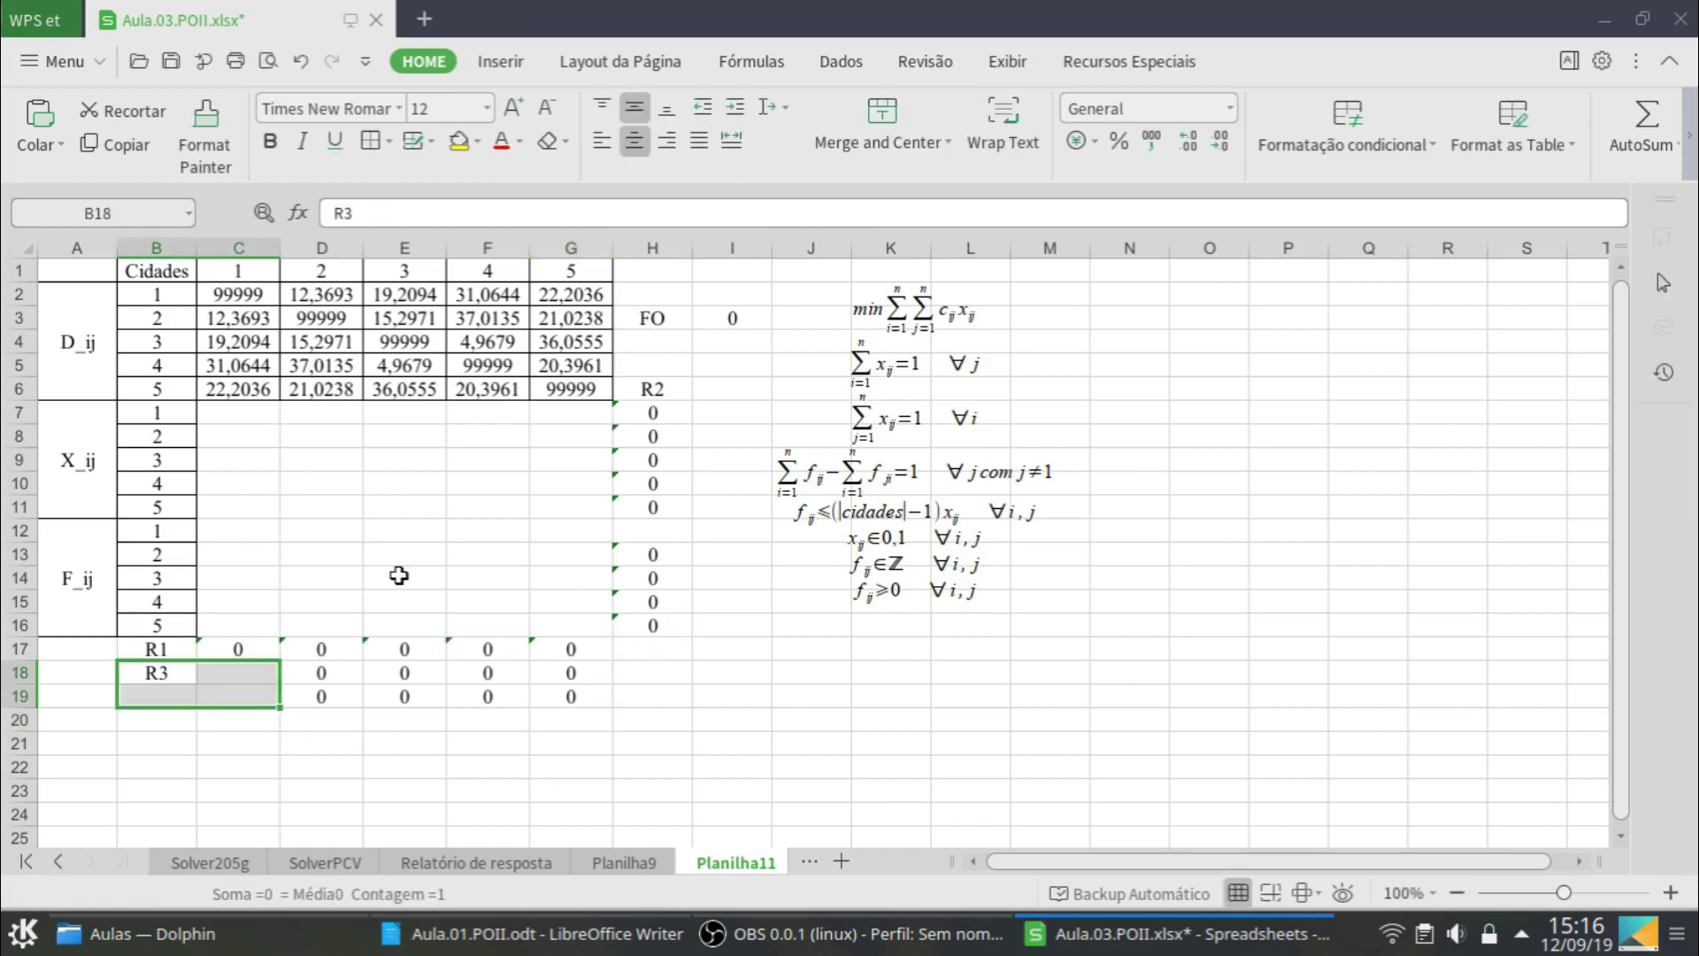
{"action": "left_click", "coordinate": [872, 110]}
{"action": "left_click", "coordinate": [185, 725]}
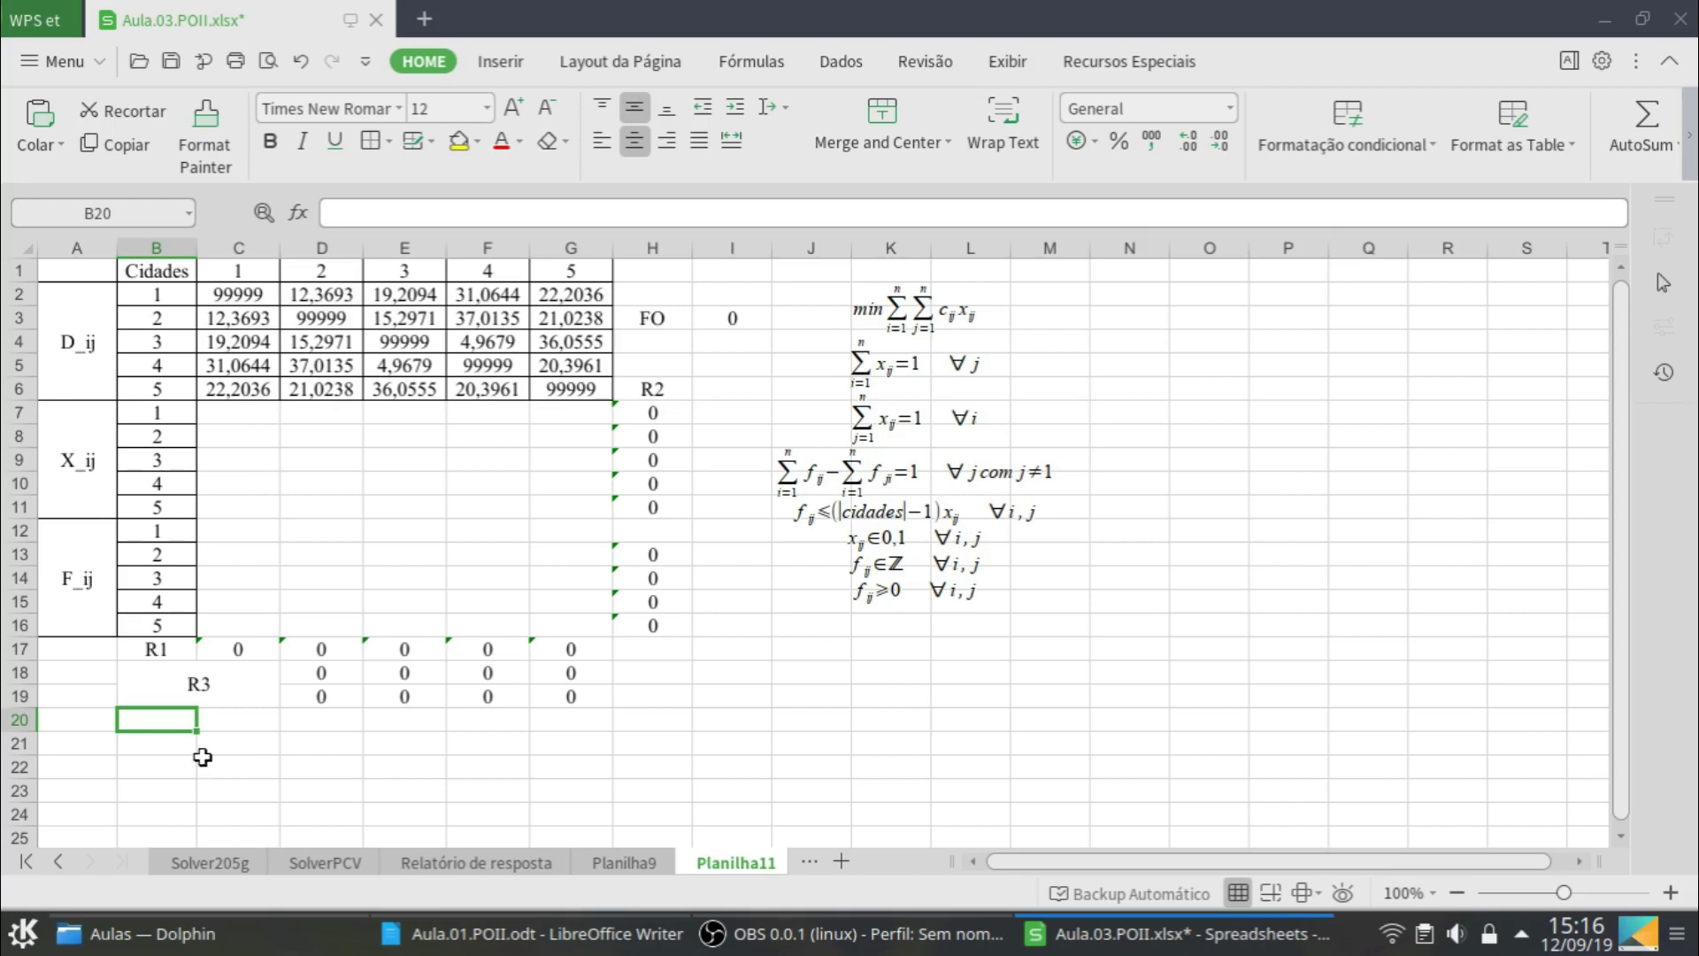
{"action": "left_click", "coordinate": [181, 808], "text": "shift"}
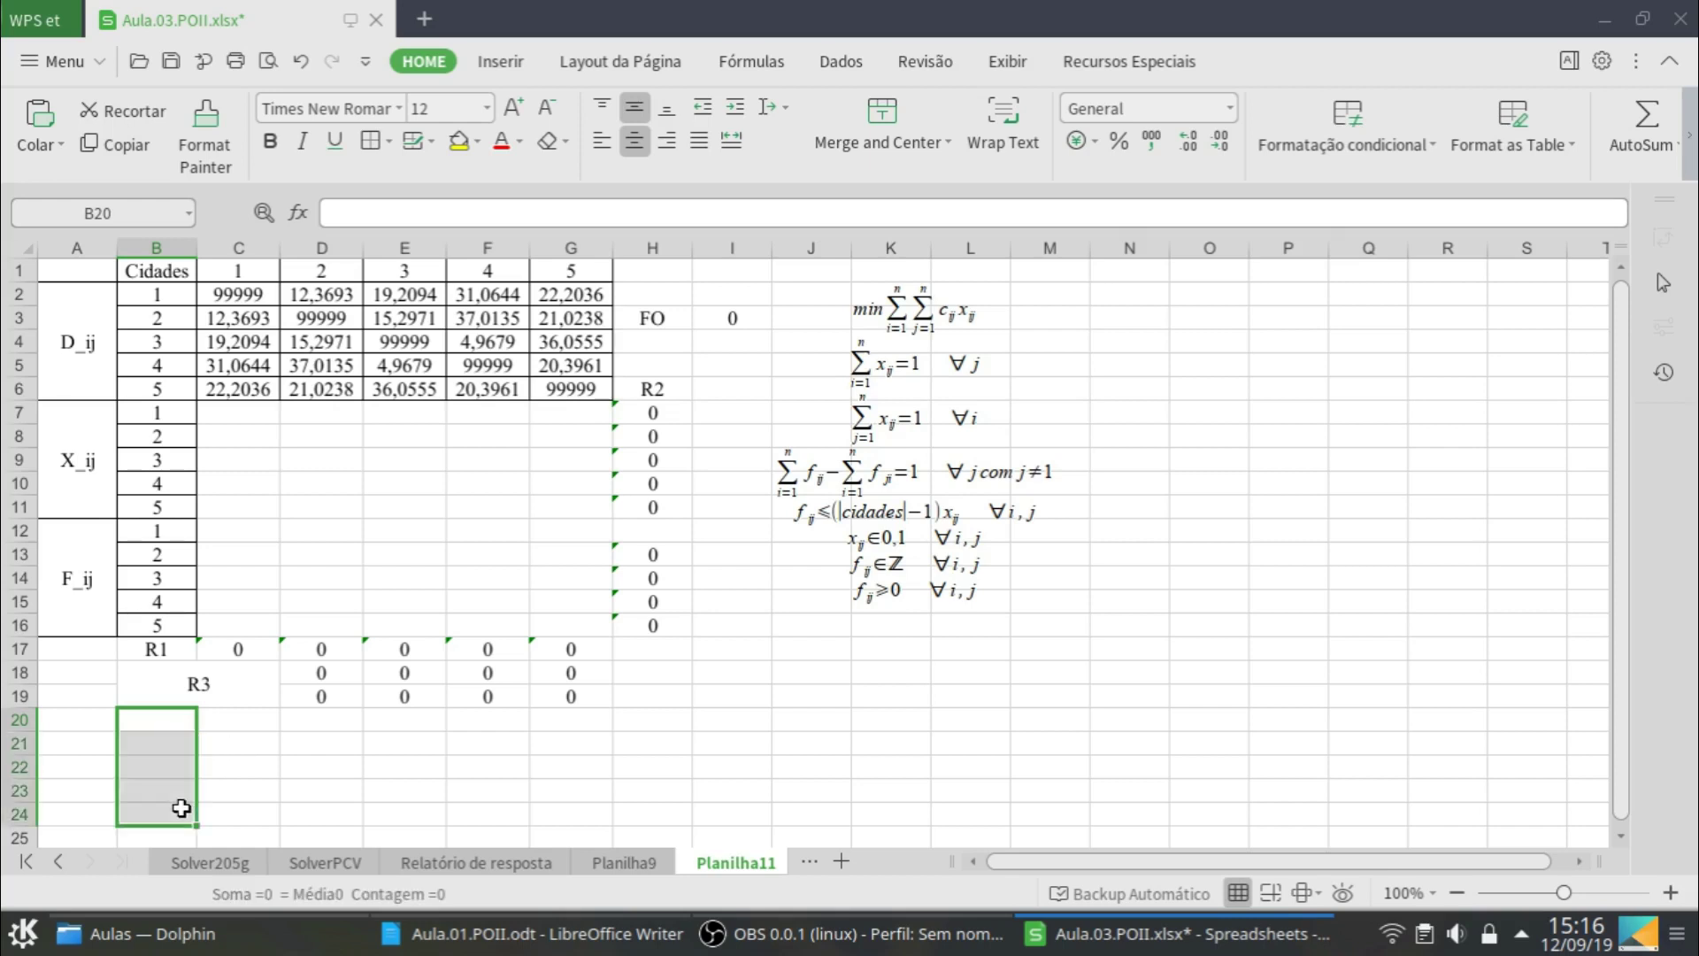
{"action": "left_click", "coordinate": [883, 128]}
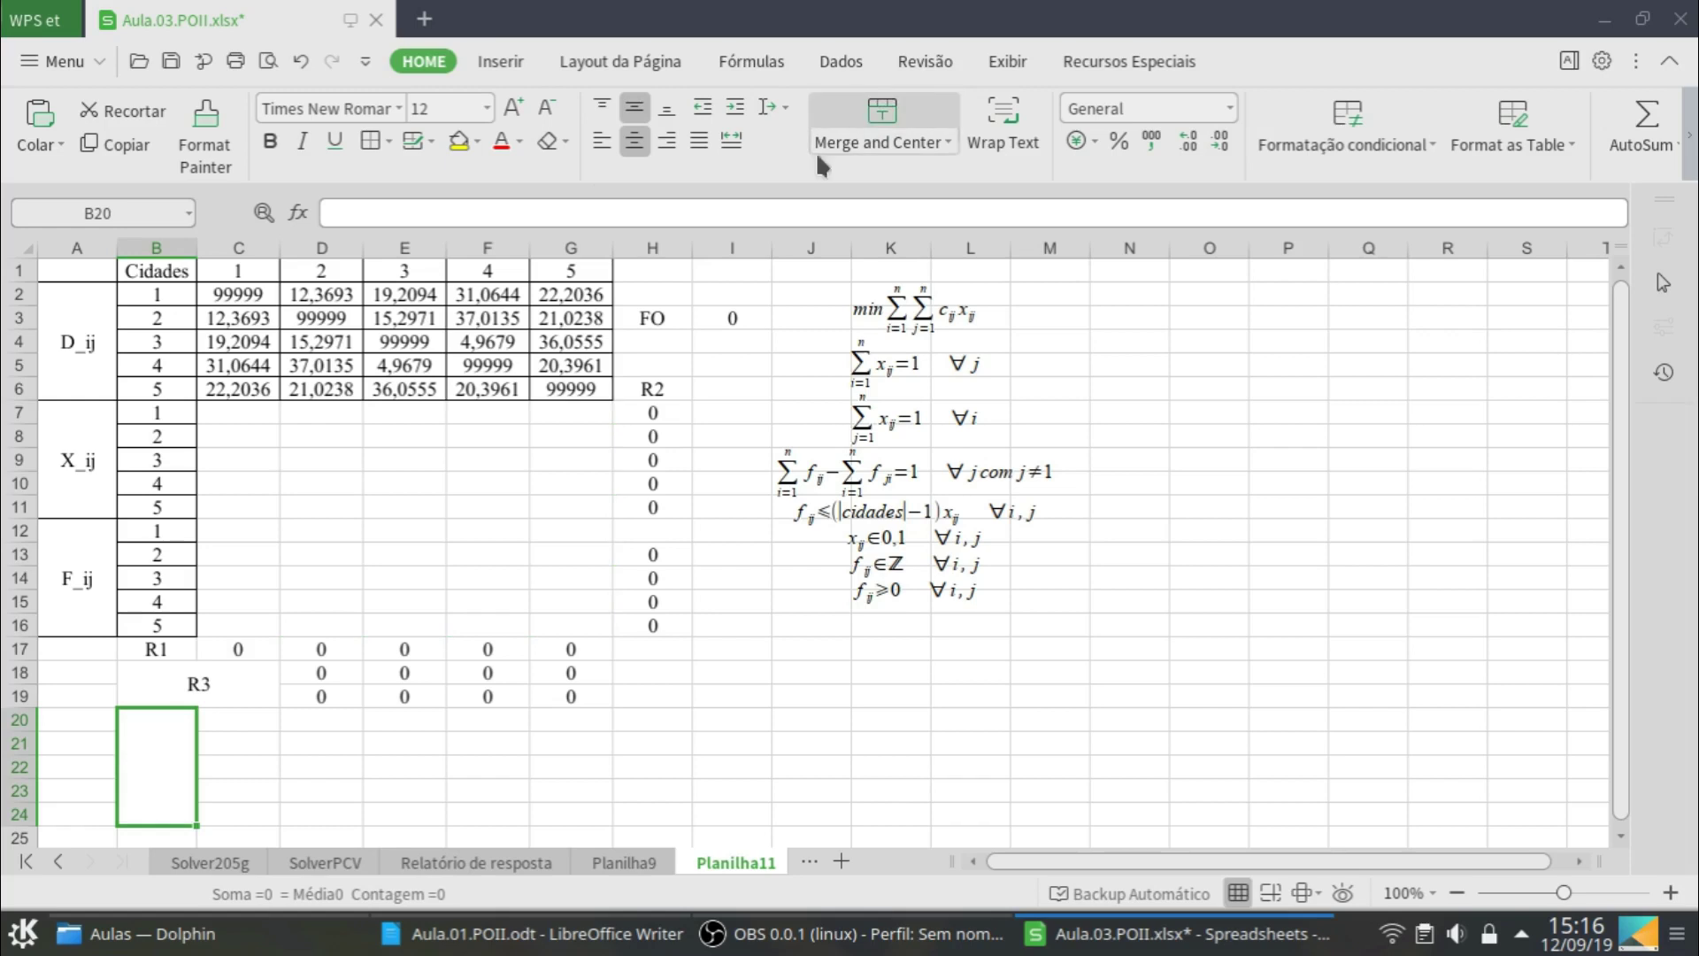
{"action": "type", "text": "R4"}
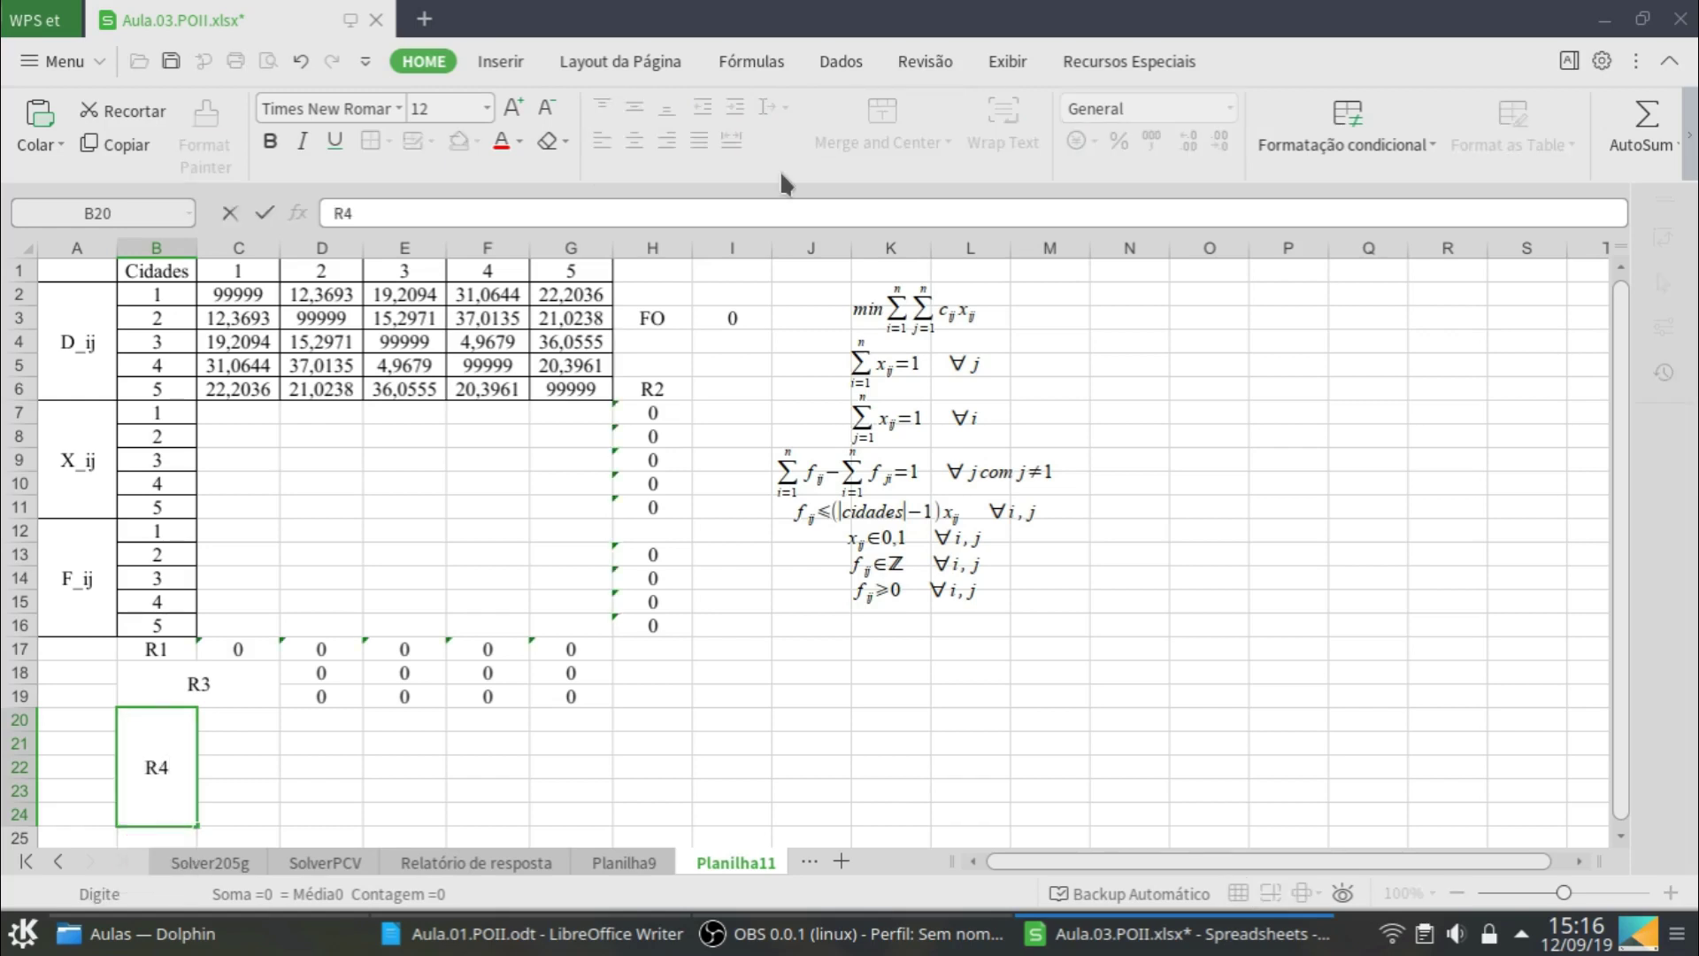
{"action": "key", "text": "Return"}
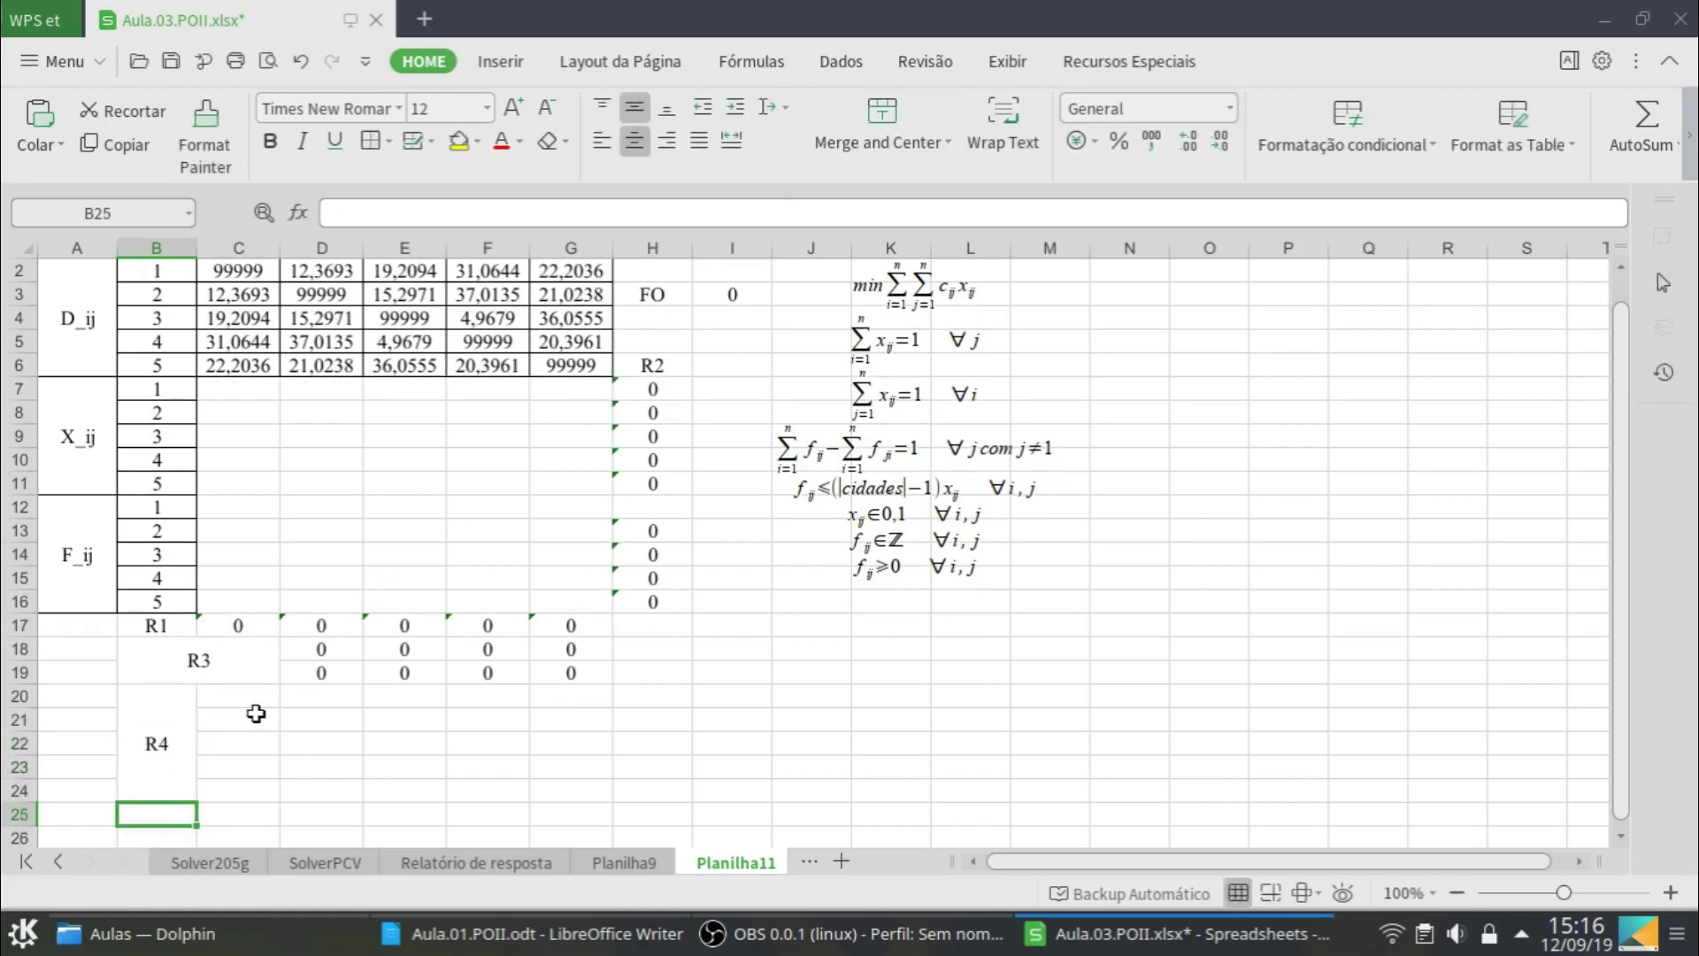
Enter =4*C7 in C20, fill the formula over C20:G24 beside R4, and save the workbook
{"action": "left_click", "coordinate": [262, 713]}
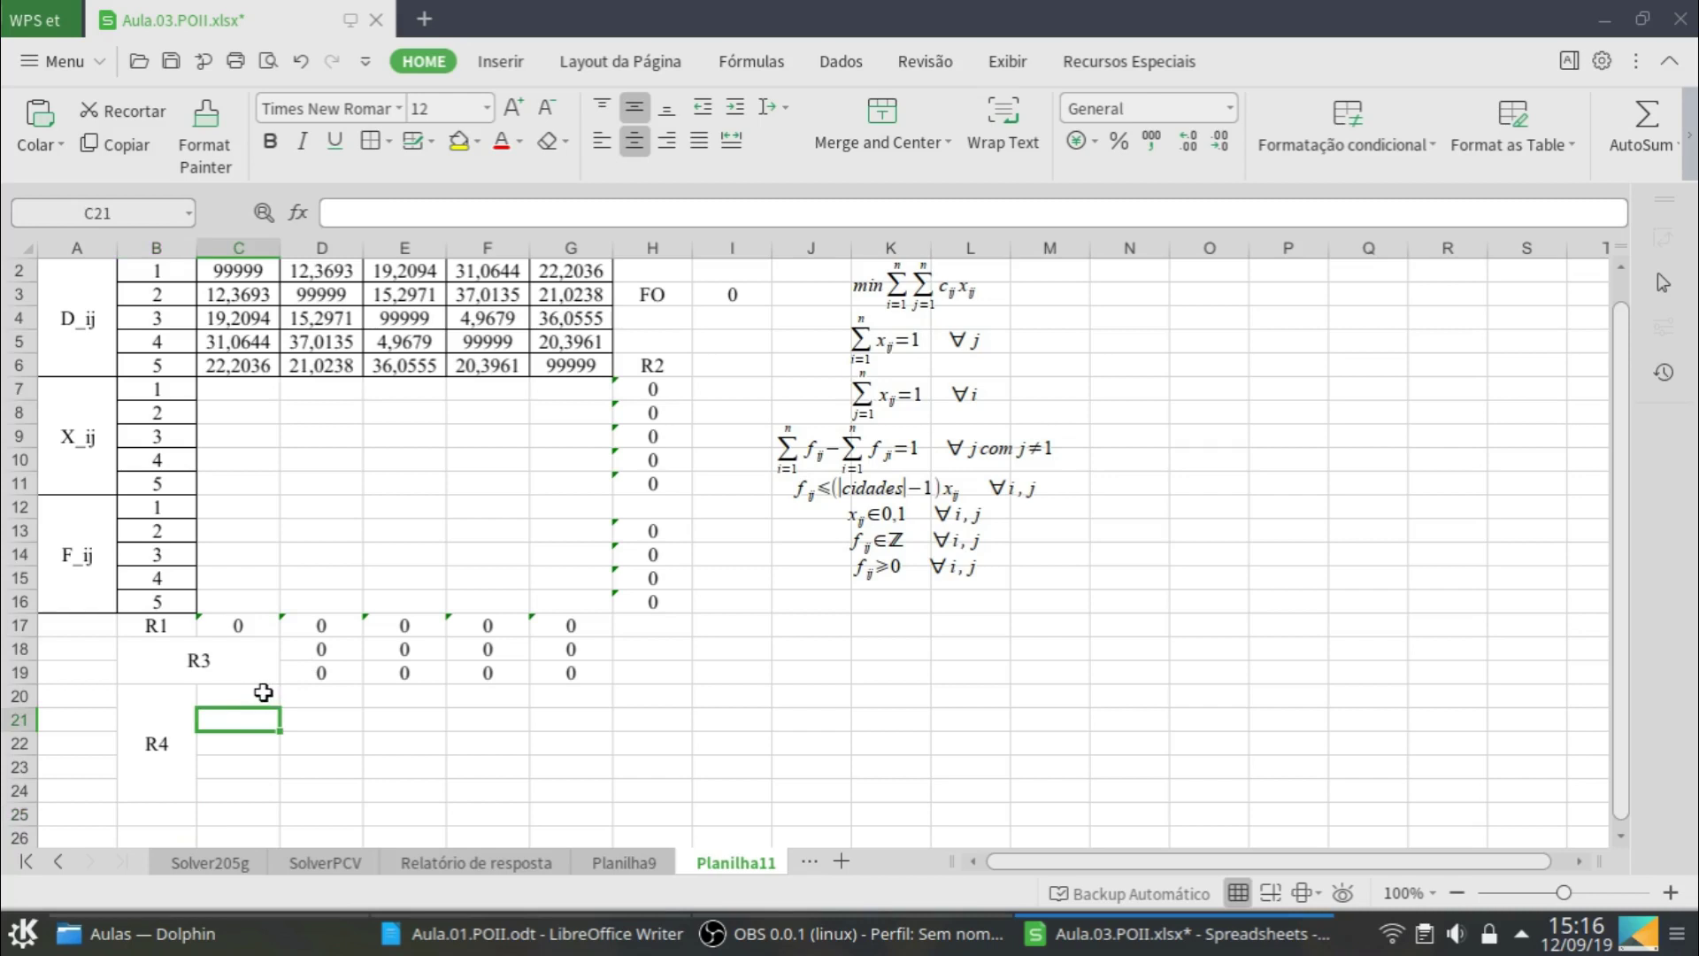
{"action": "left_click", "coordinate": [262, 692]}
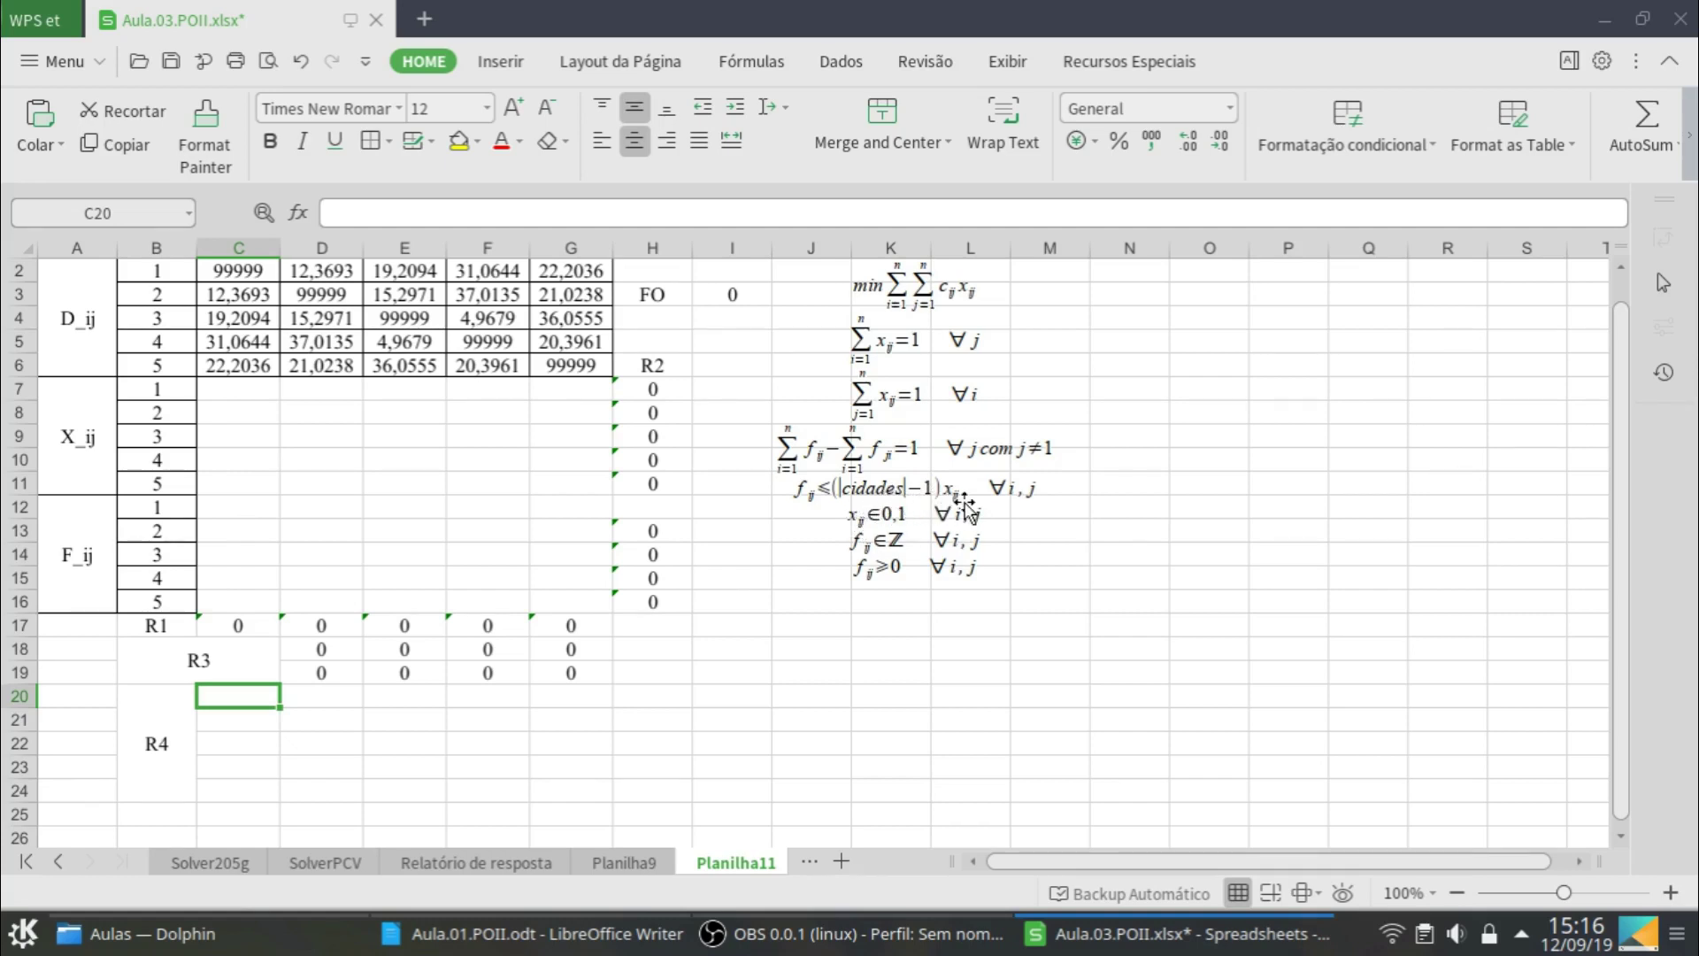
{"action": "type", "text": "=4"}
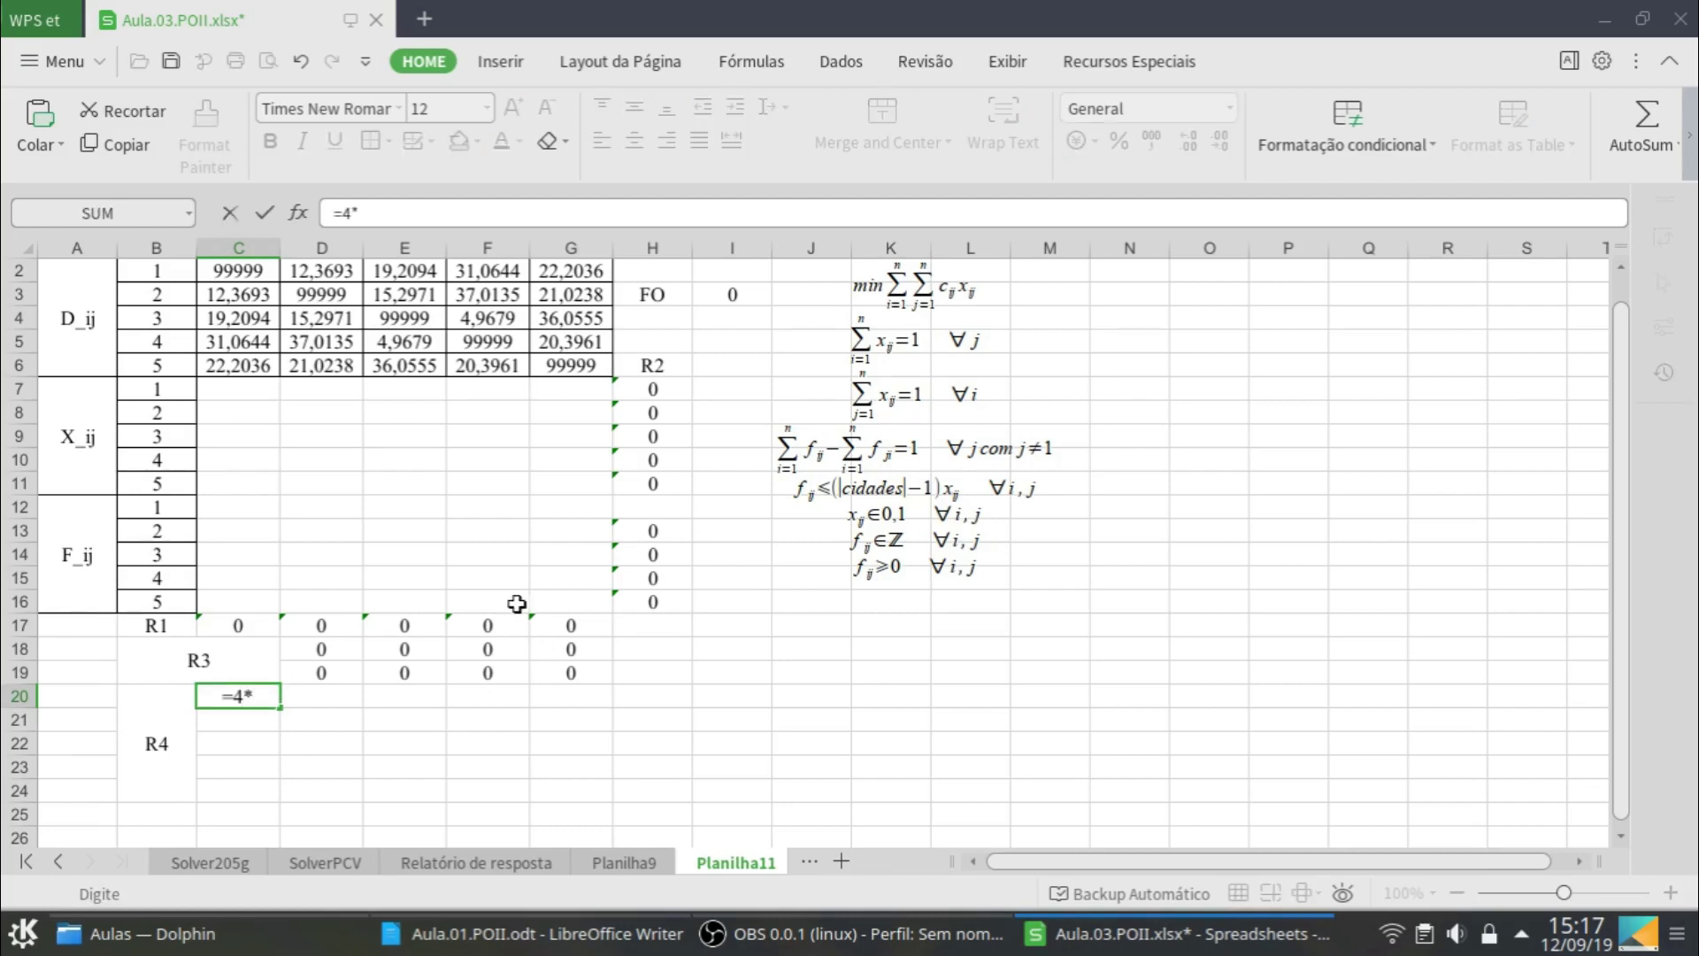
{"action": "type", "text": "*"}
{"action": "left_click", "coordinate": [247, 394]}
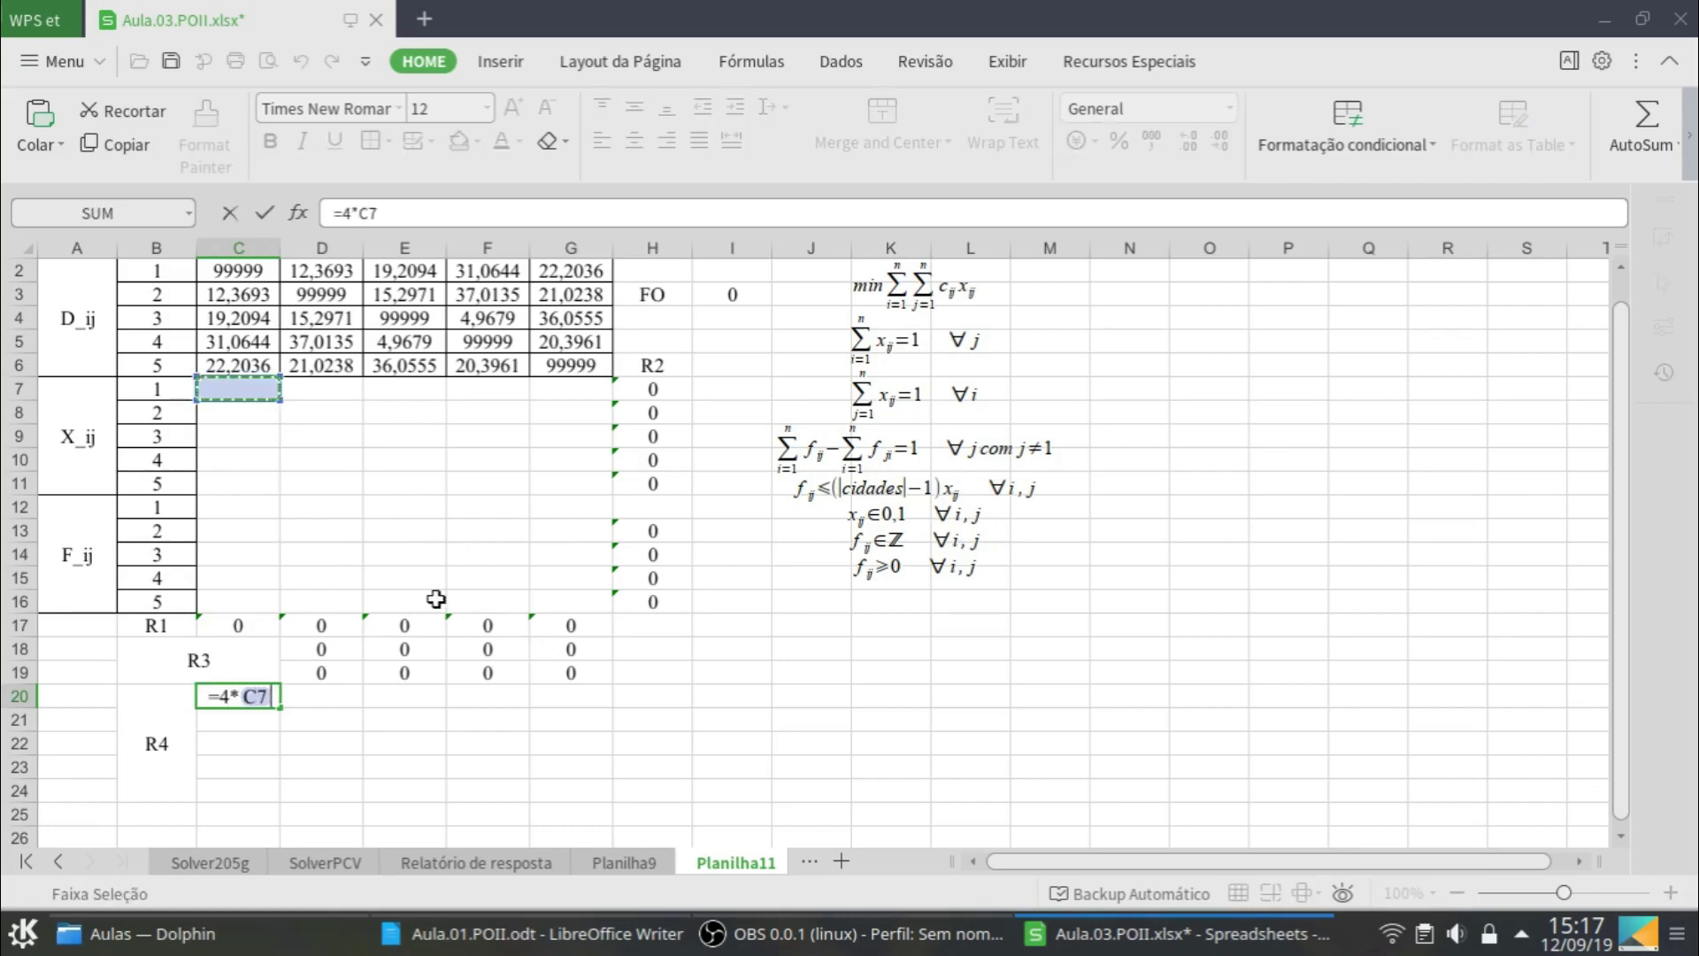
{"action": "key", "text": "Return"}
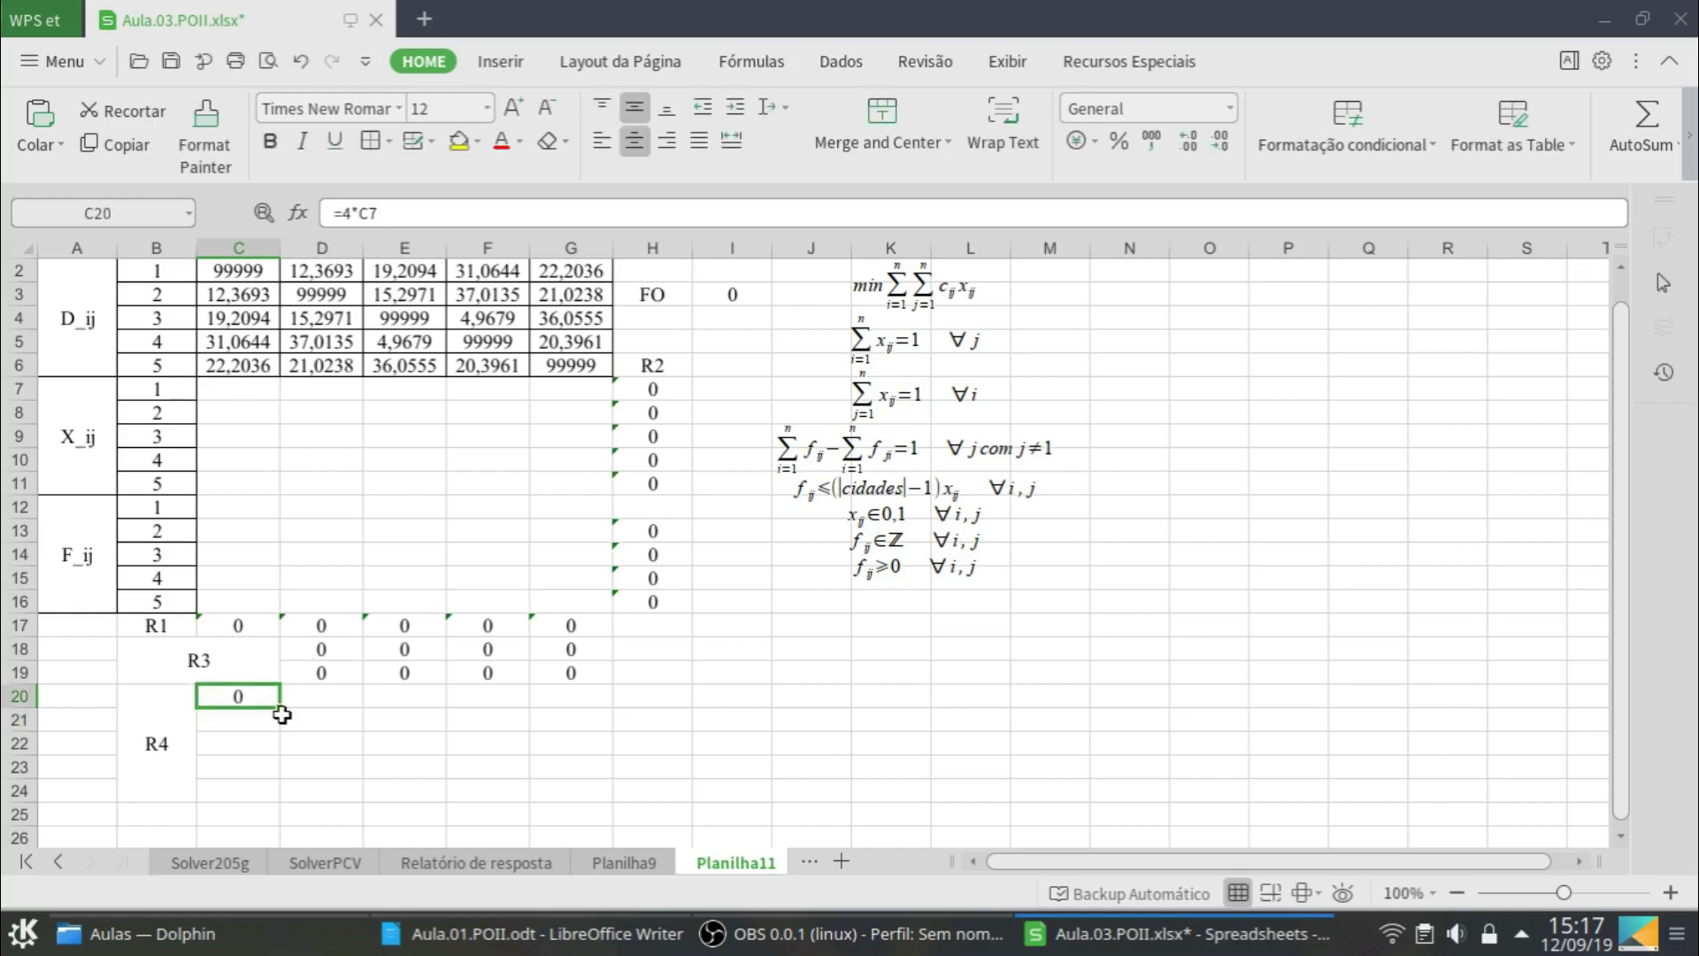
{"action": "left_click_drag", "start_coordinate": [277, 709], "coordinate": [577, 795]}
{"action": "left_click", "coordinate": [542, 707]}
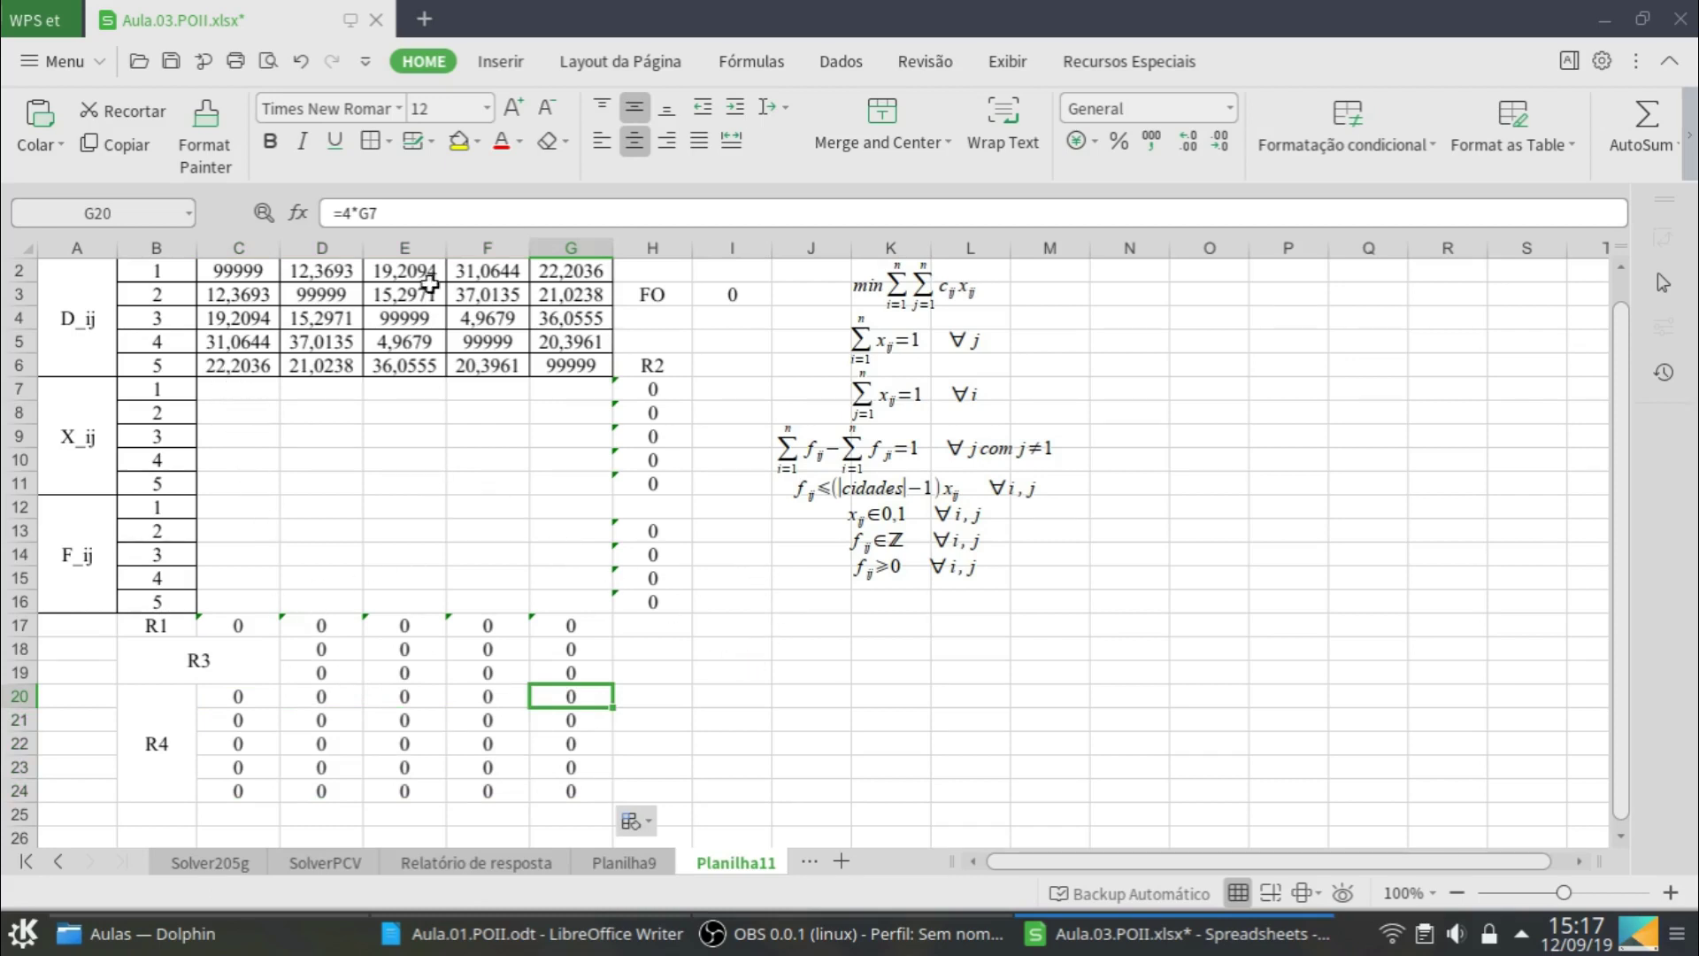
{"action": "left_click", "coordinate": [171, 62]}
Set Solver to minimize objective cell I3 by changing variable cells C7:G16
{"action": "left_click", "coordinate": [95, 64]}
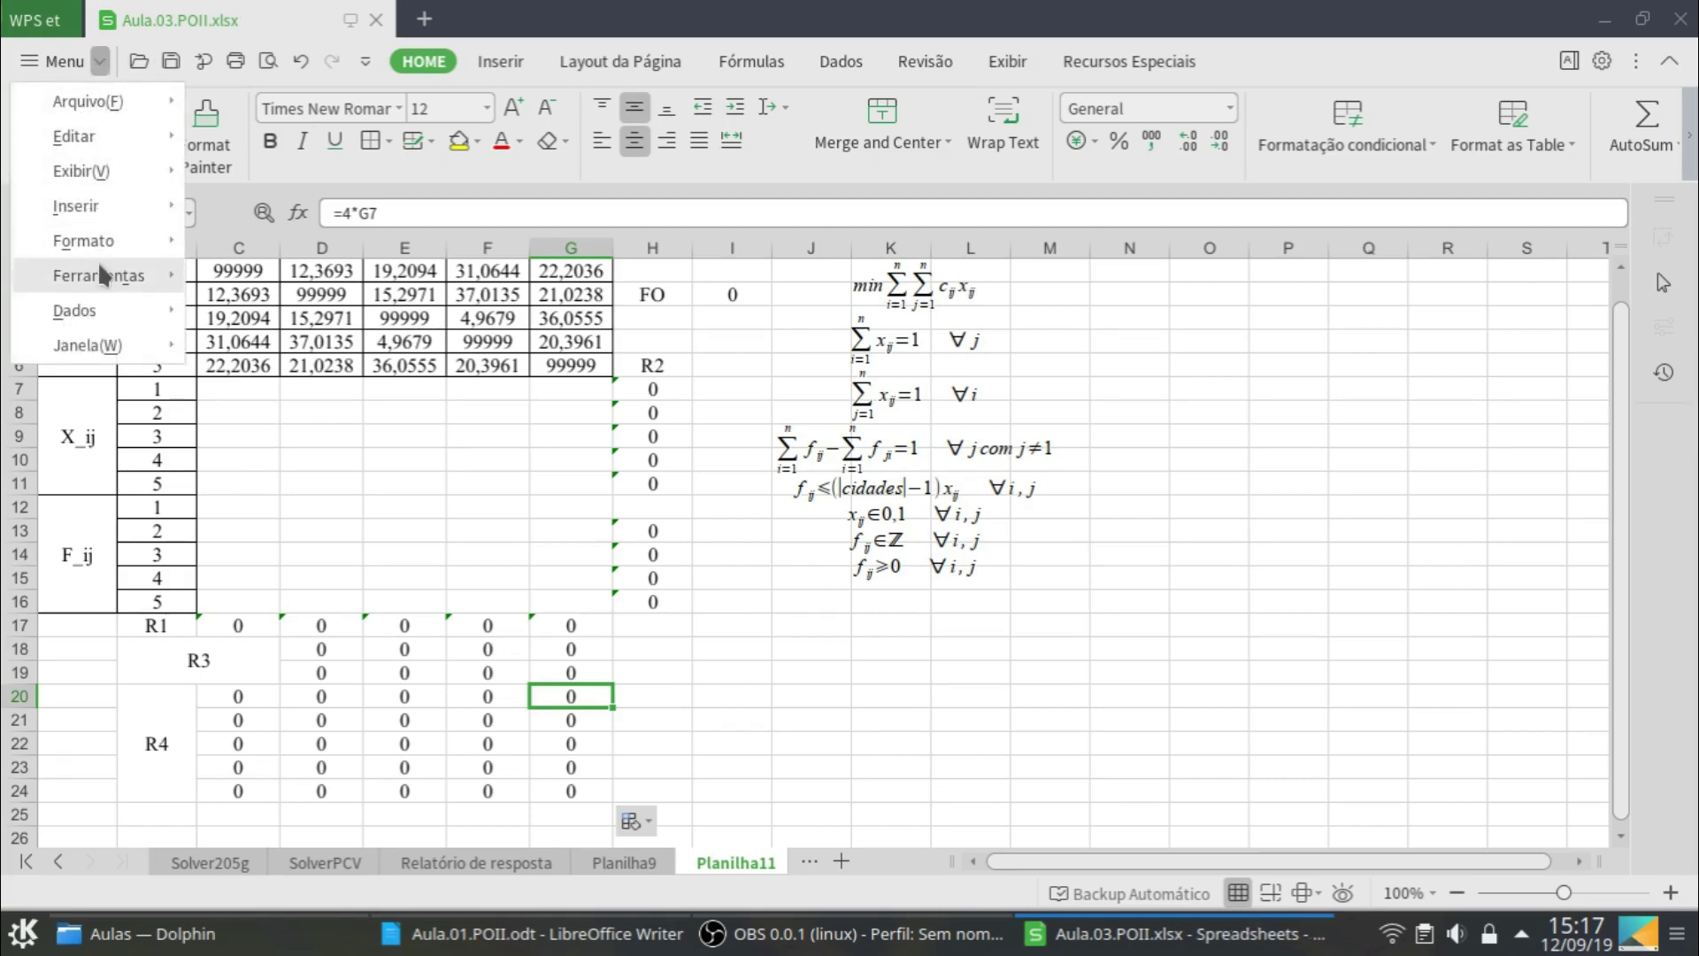
{"action": "mouse_move", "coordinate": [101, 270]}
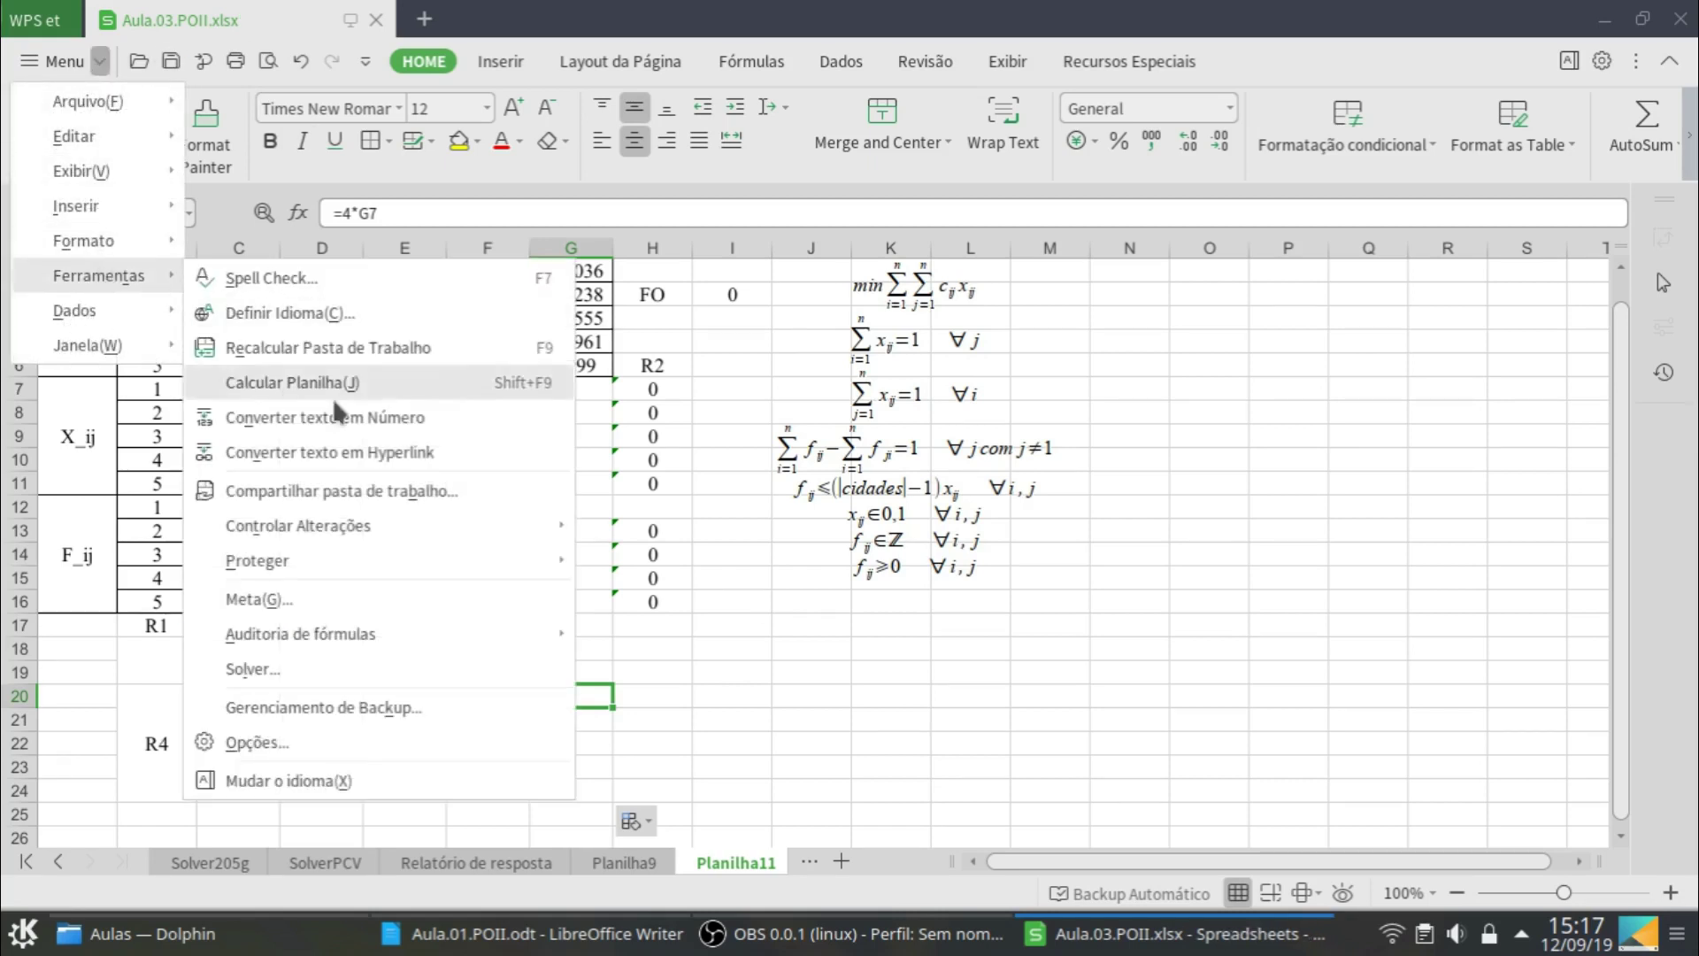
{"action": "left_click", "coordinate": [297, 669]}
{"action": "left_click_drag", "start_coordinate": [868, 113], "coordinate": [1084, 169]}
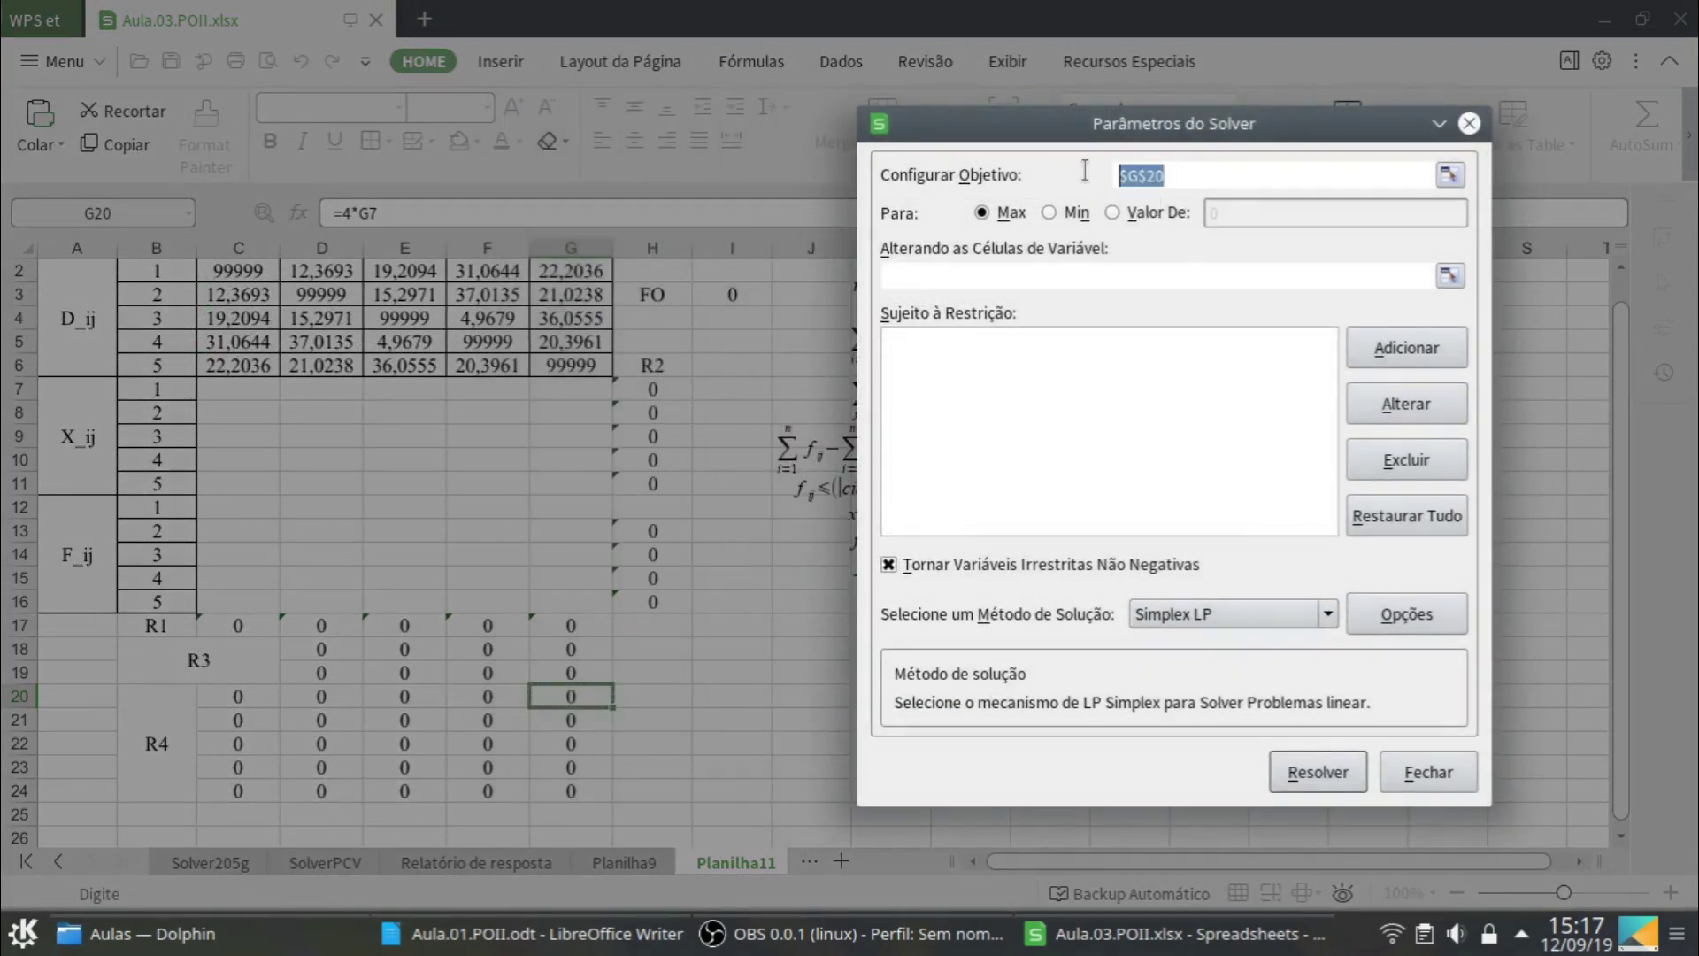
{"action": "left_click", "coordinate": [708, 295]}
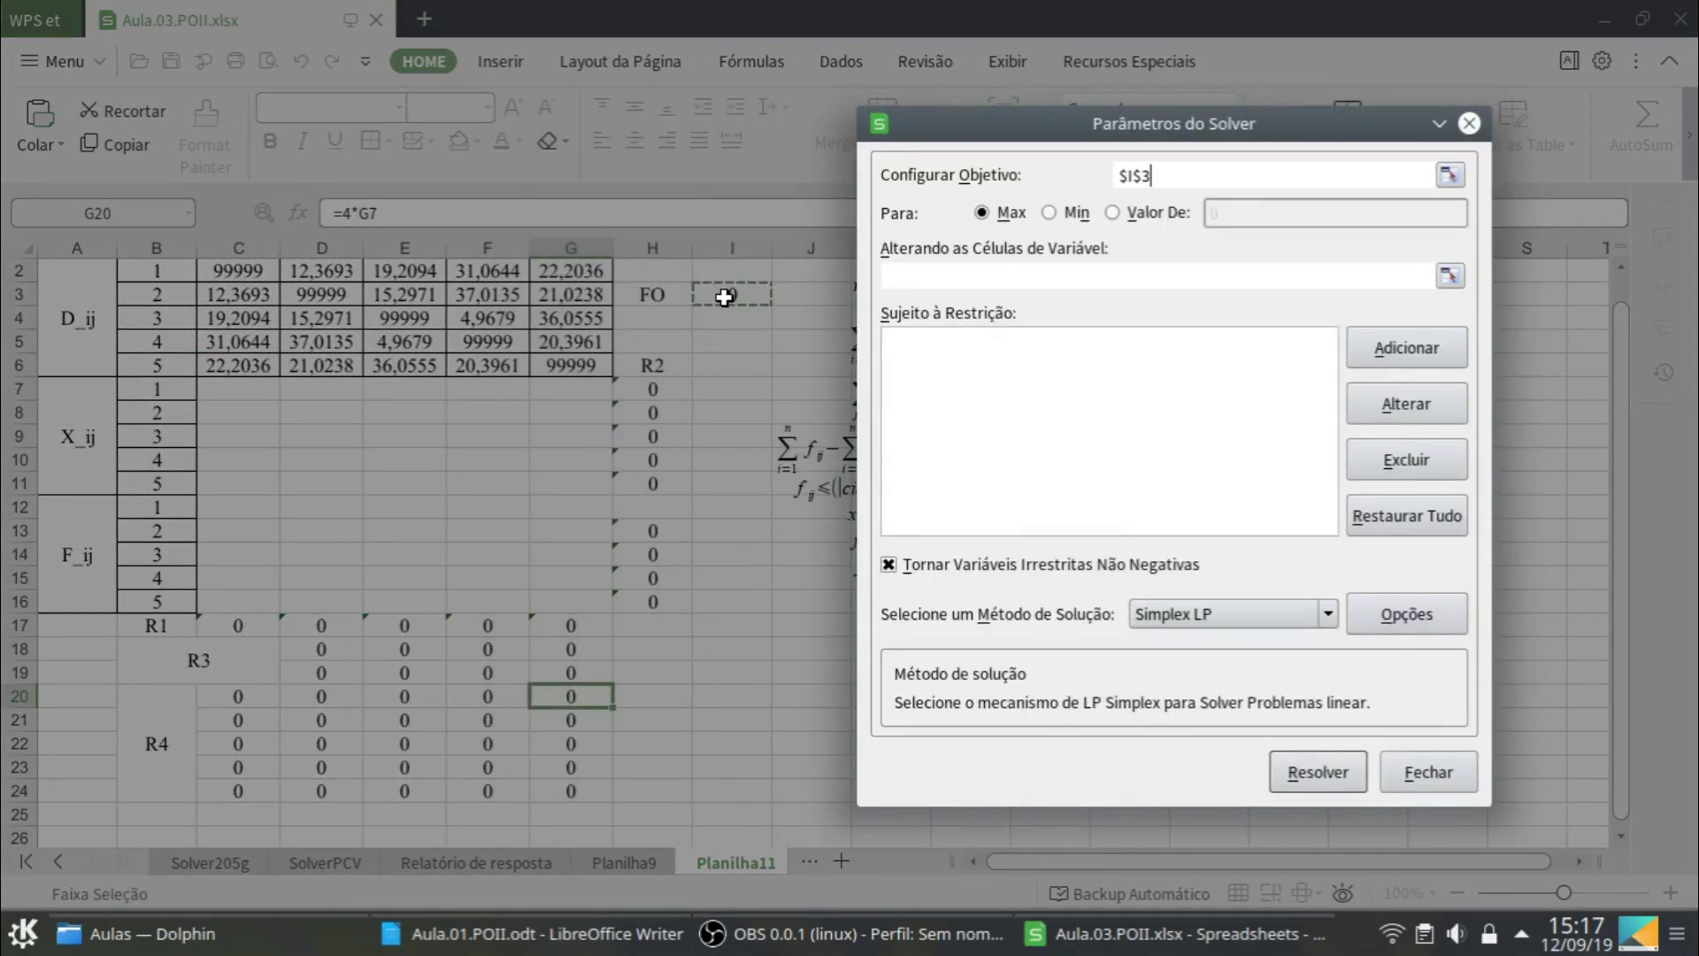
{"action": "left_click", "coordinate": [1049, 213]}
{"action": "left_click", "coordinate": [1009, 271]}
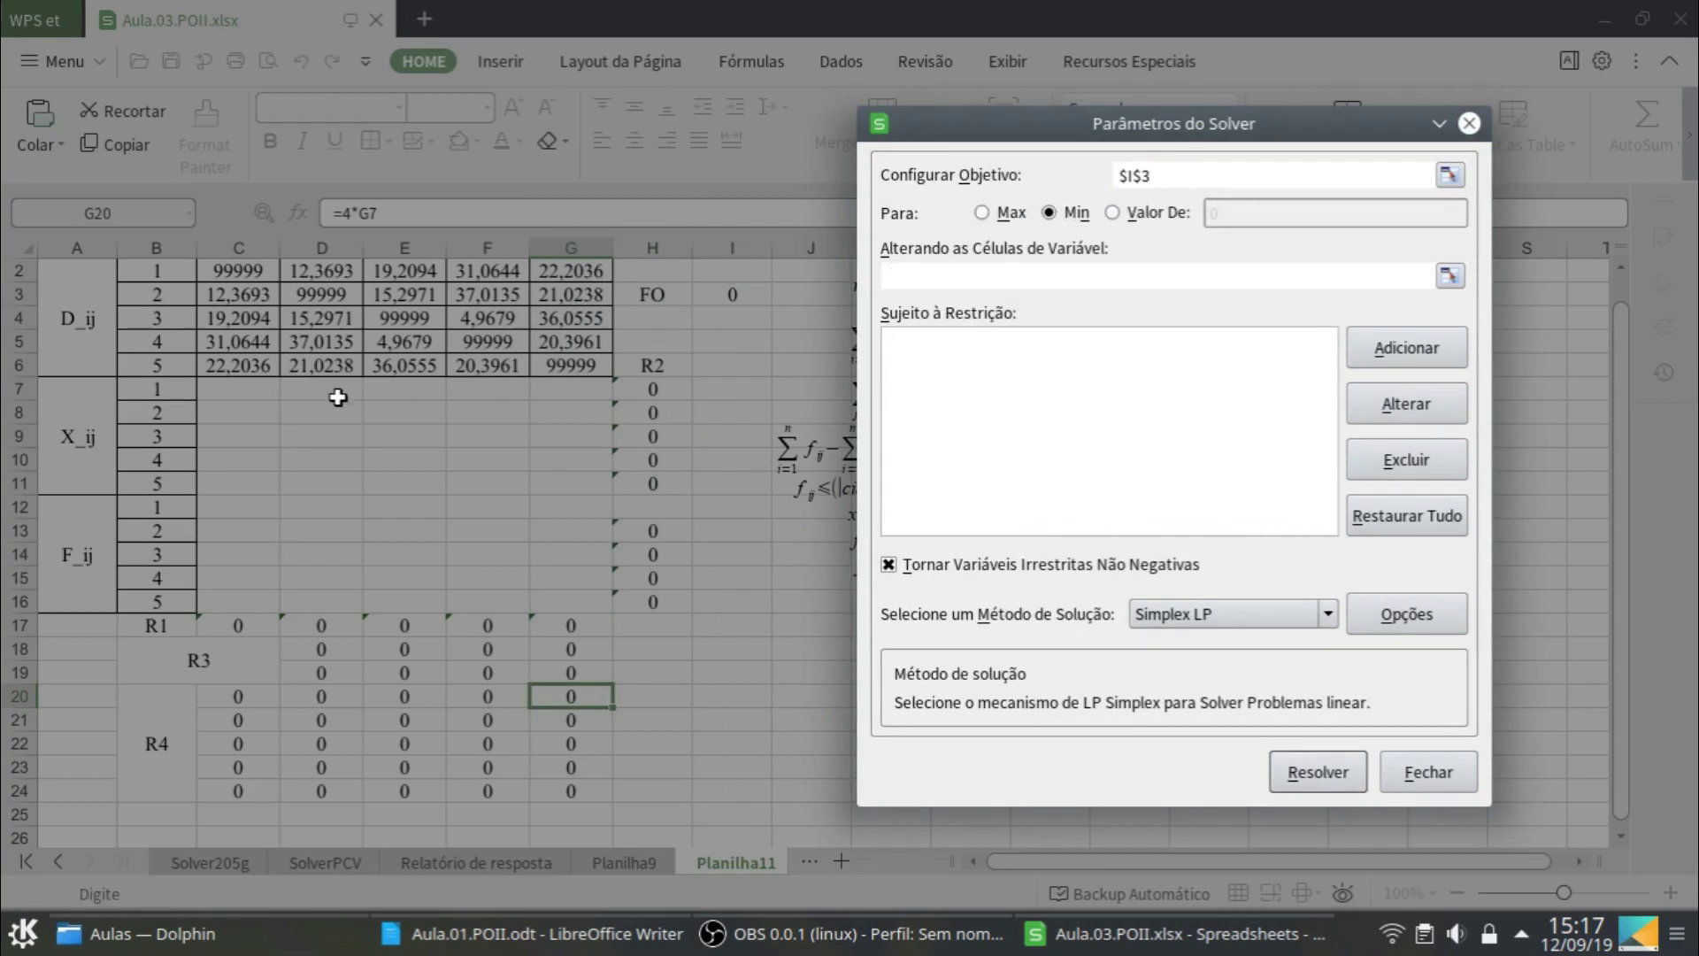
{"action": "left_click_drag", "start_coordinate": [241, 395], "coordinate": [563, 607]}
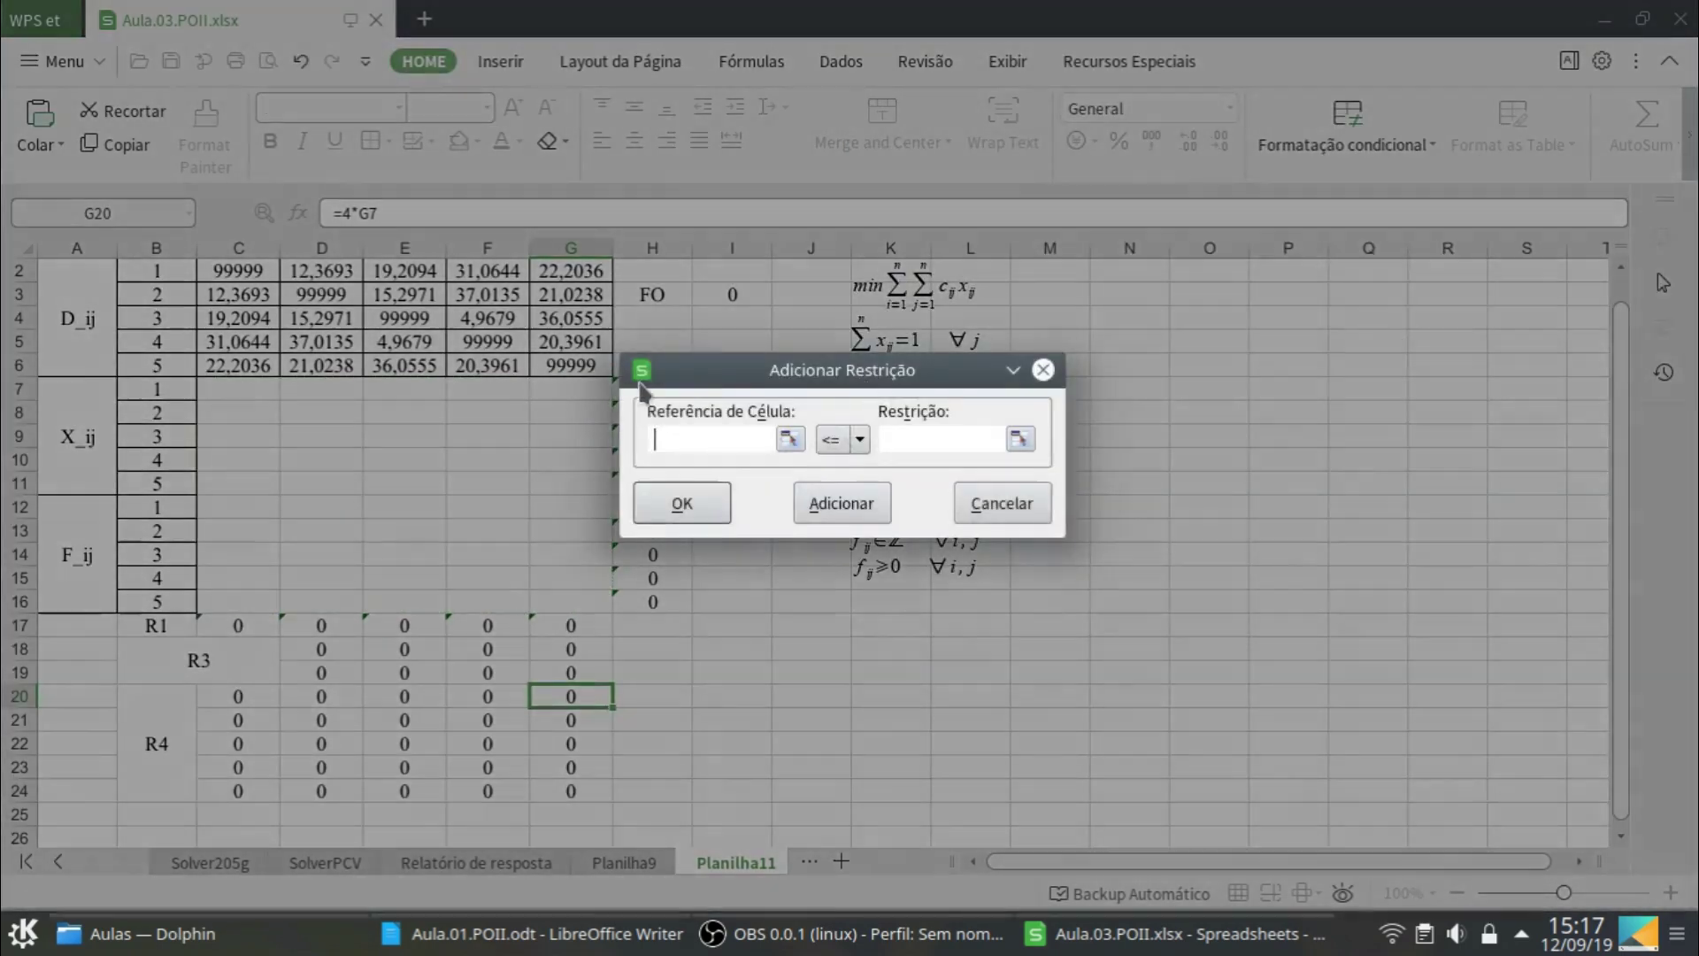
Add Solver constraints making the X_ij range C7:G11 binary and the F_ij range C12:G16 integer
{"action": "left_click_drag", "start_coordinate": [244, 389], "coordinate": [584, 484]}
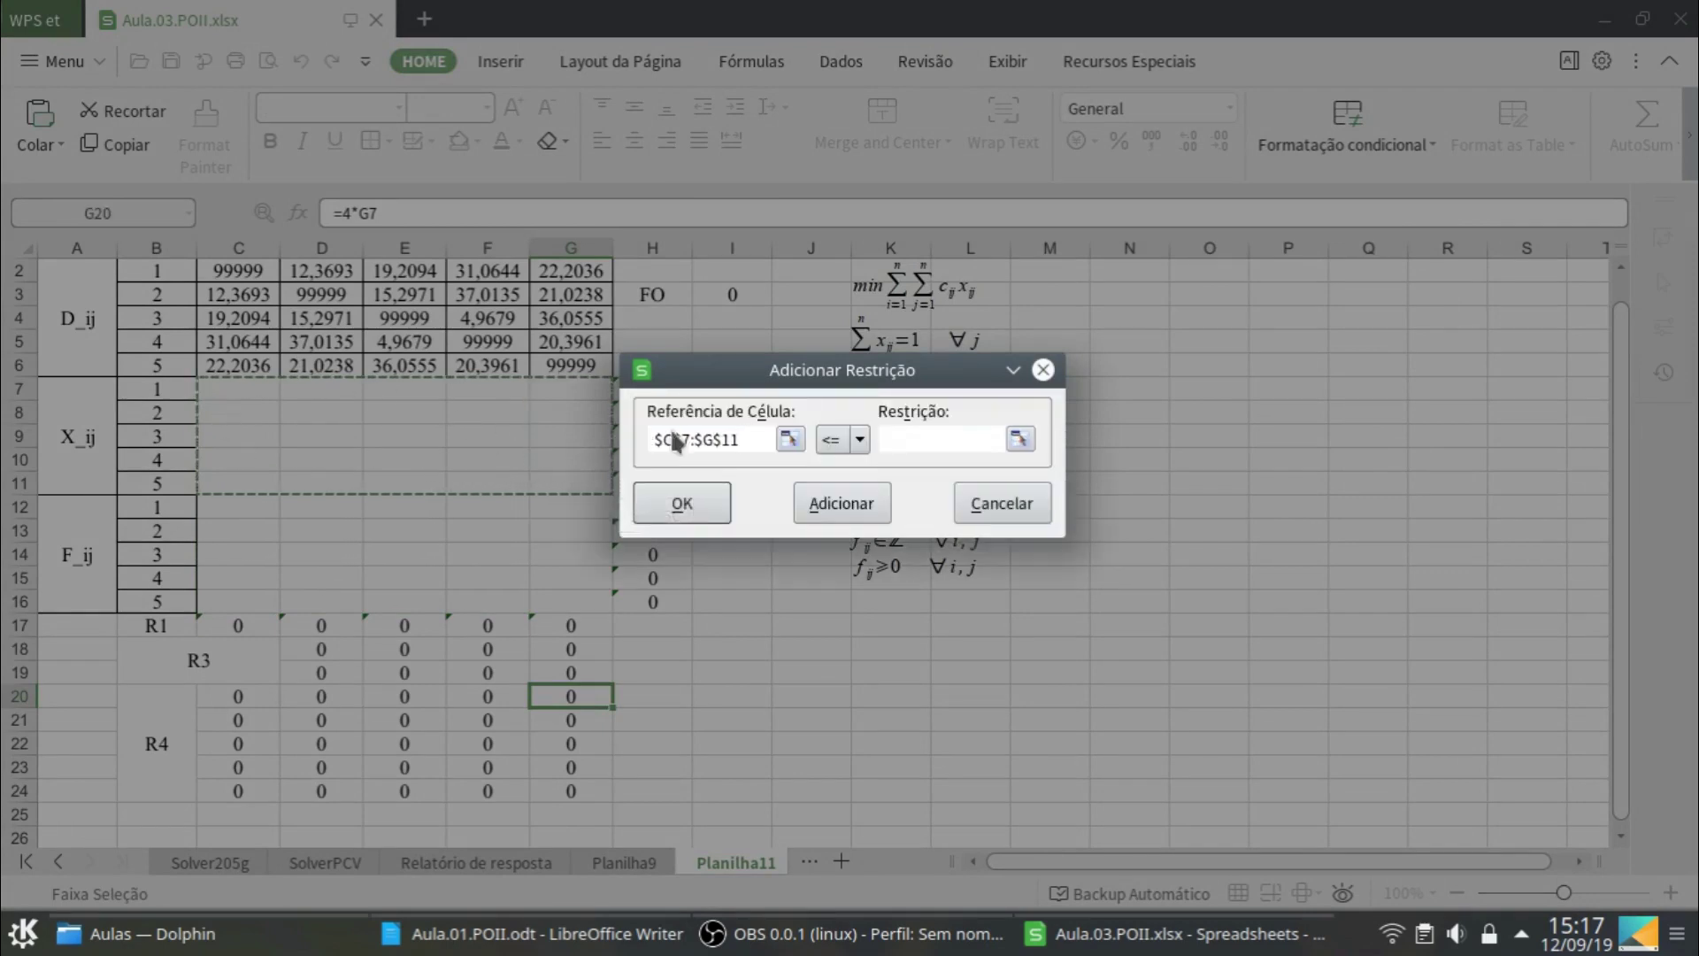
{"action": "left_click", "coordinate": [860, 439]}
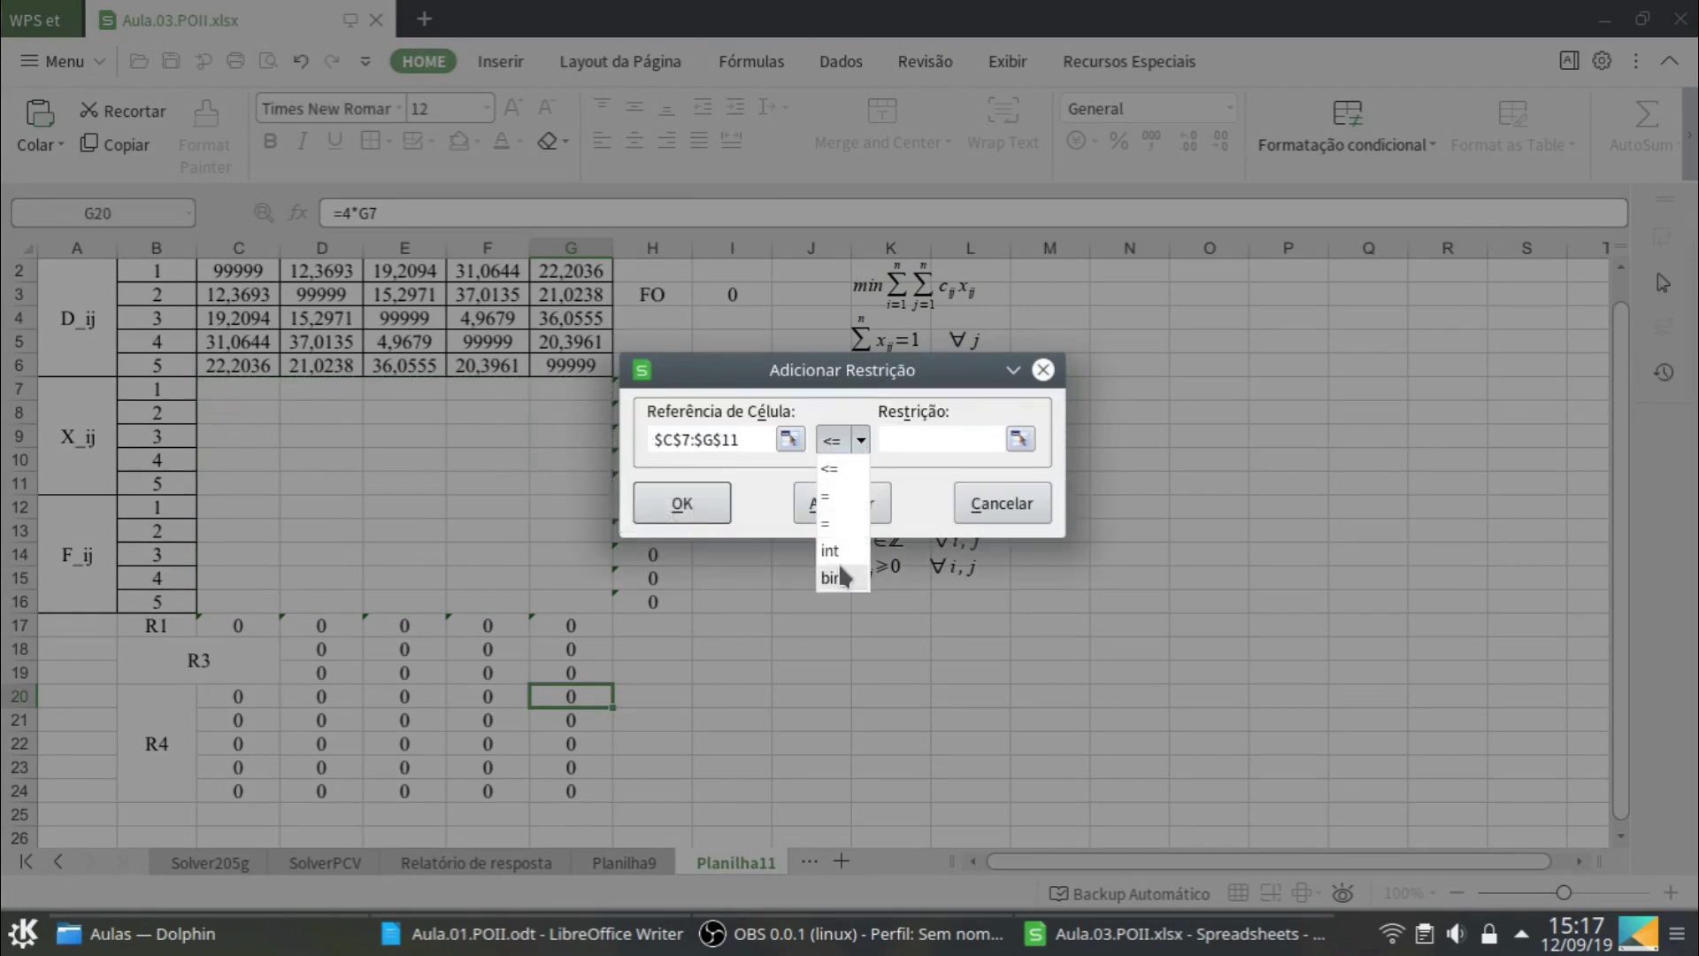
{"action": "left_click", "coordinate": [839, 576]}
{"action": "left_click", "coordinate": [841, 502]}
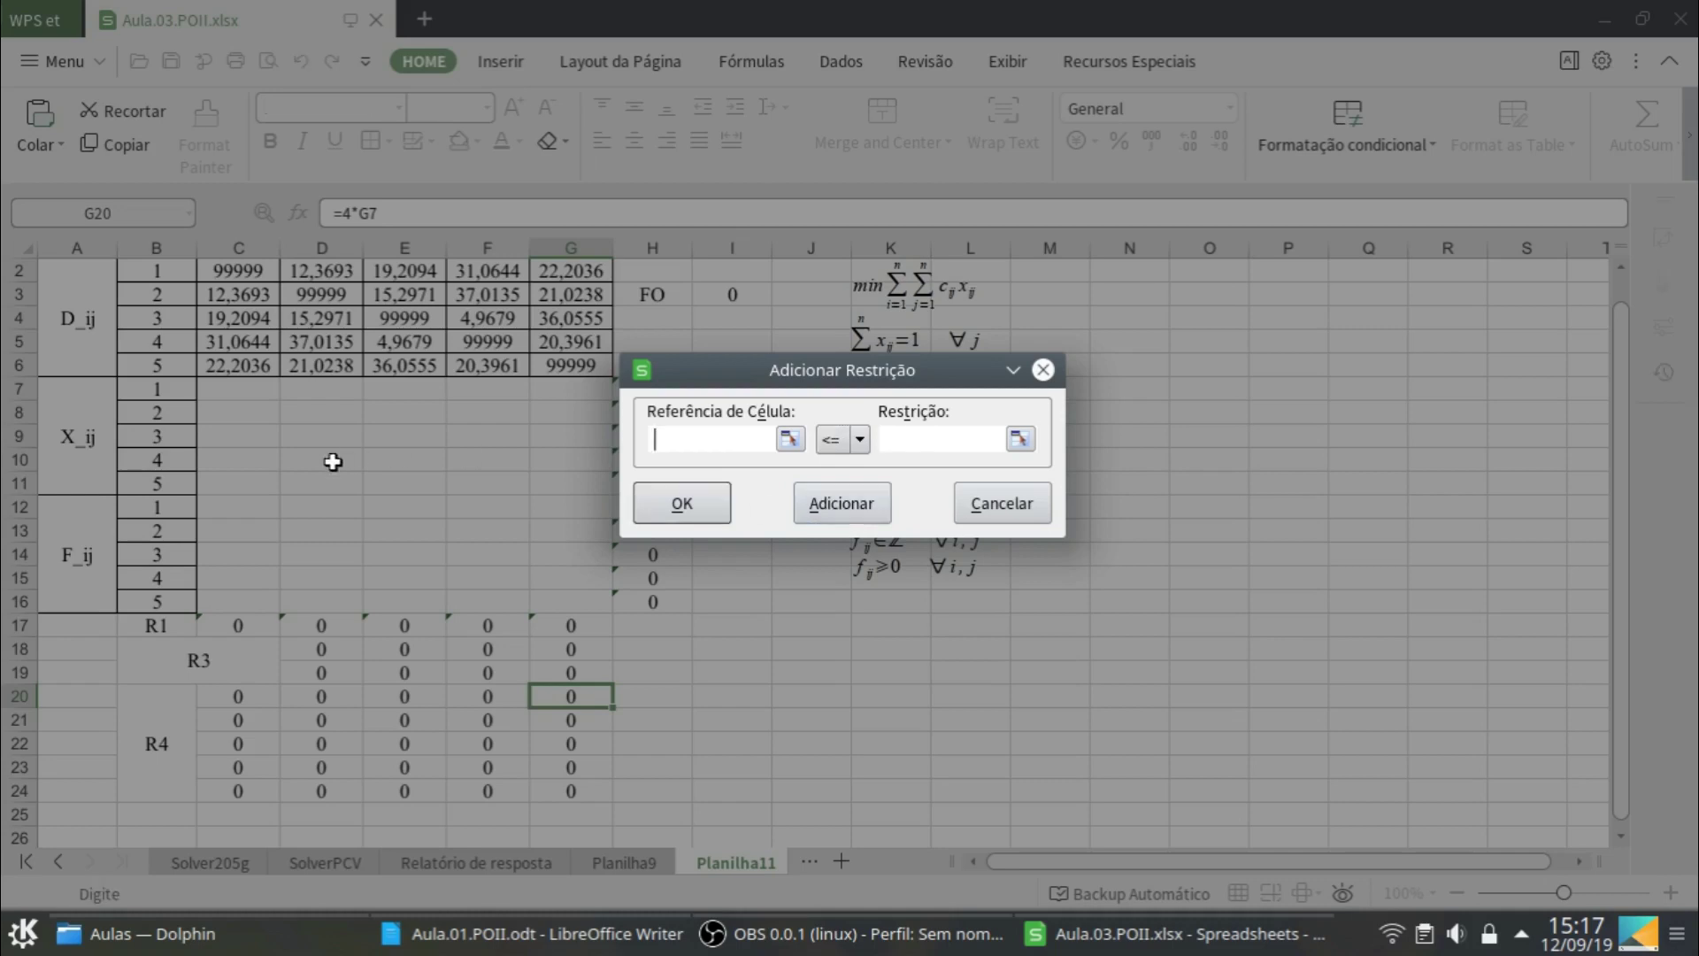
{"action": "left_click_drag", "start_coordinate": [257, 506], "coordinate": [573, 599]}
{"action": "left_click", "coordinate": [860, 439]}
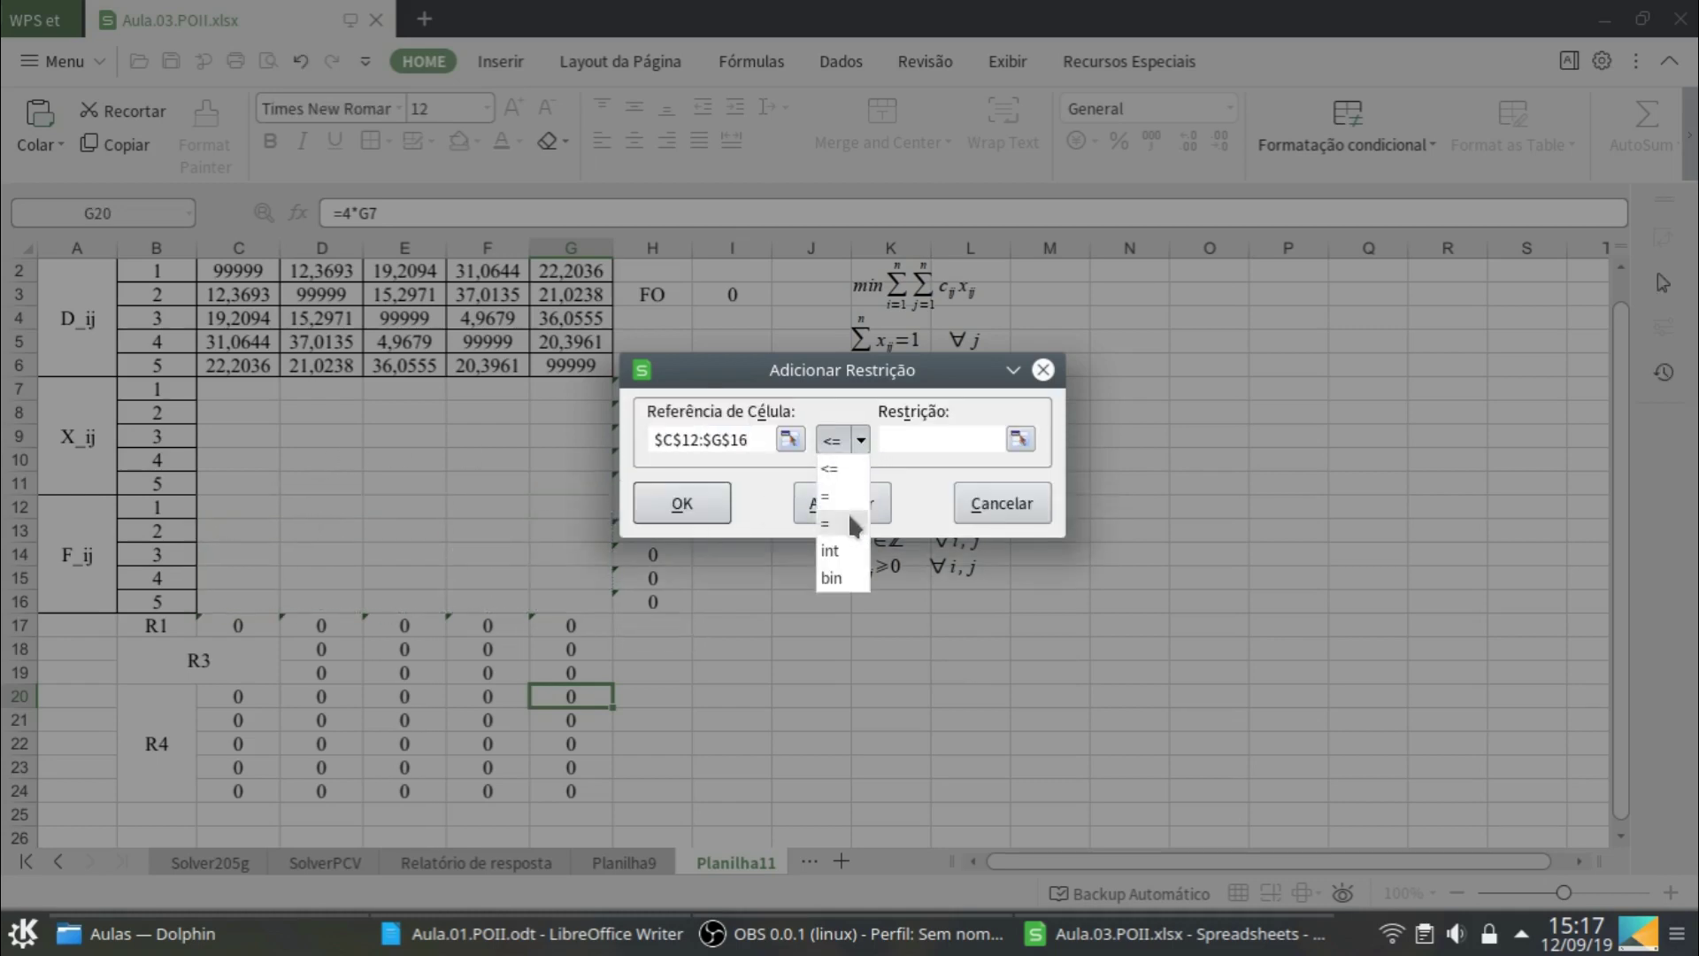
{"action": "left_click", "coordinate": [836, 554]}
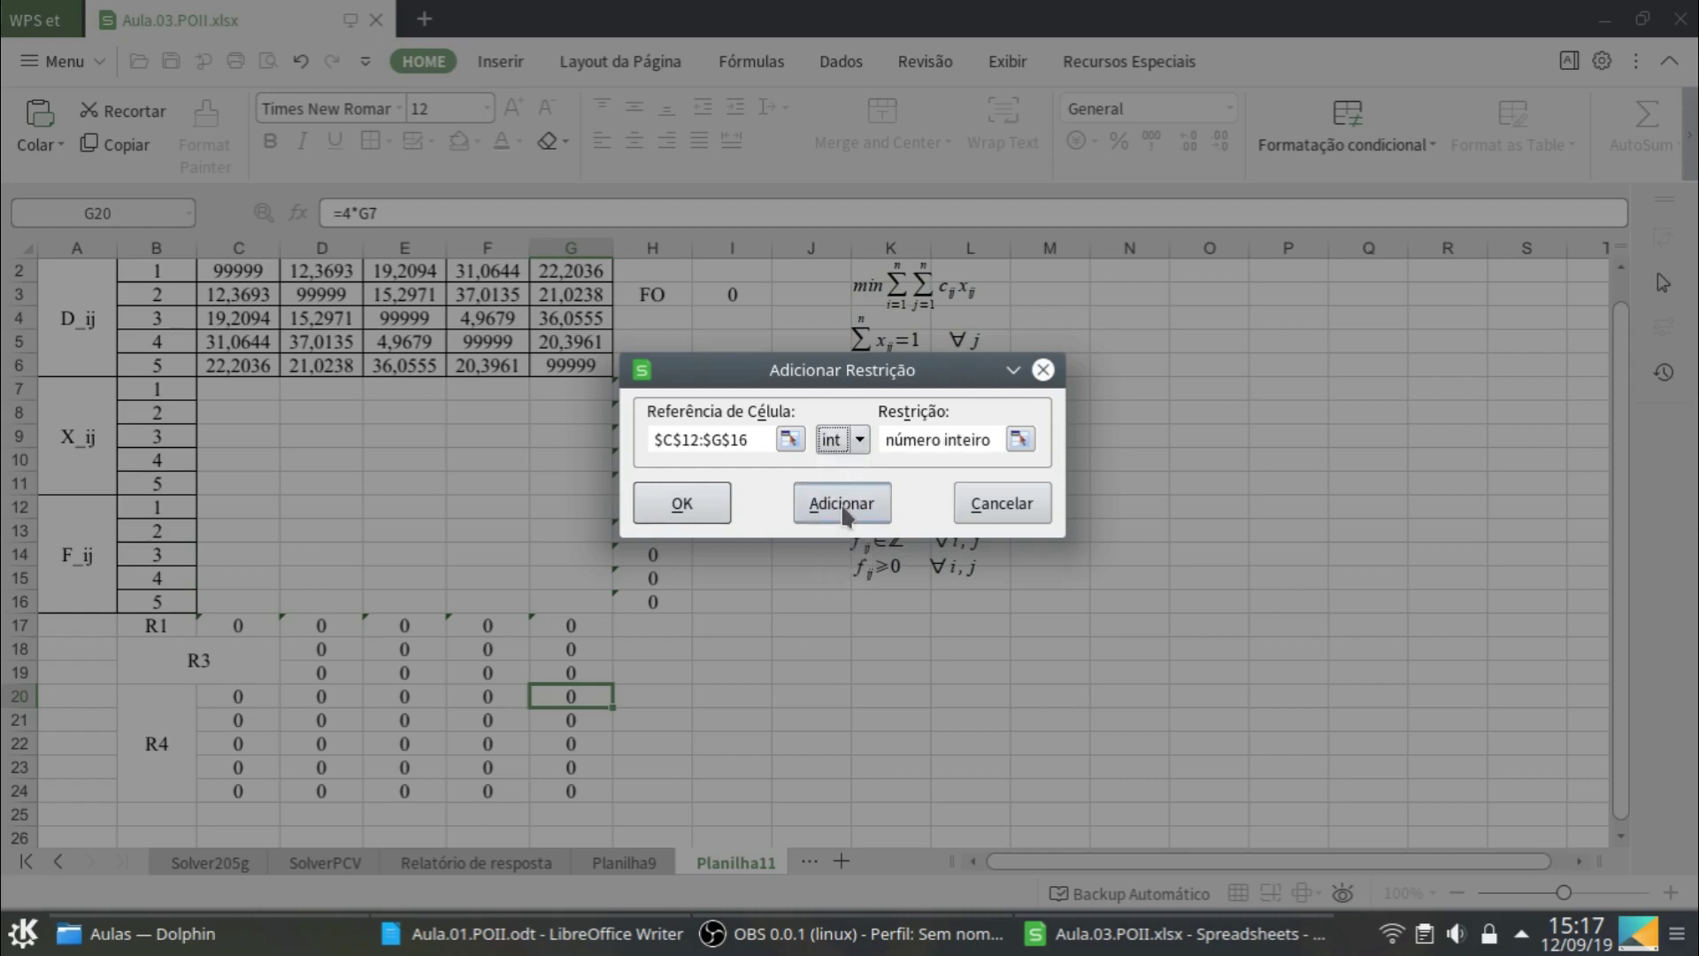
{"action": "left_click", "coordinate": [845, 502]}
Add the first R1 constraint to Solver, C17 = 1
{"action": "left_click_drag", "start_coordinate": [809, 370], "coordinate": [960, 508]}
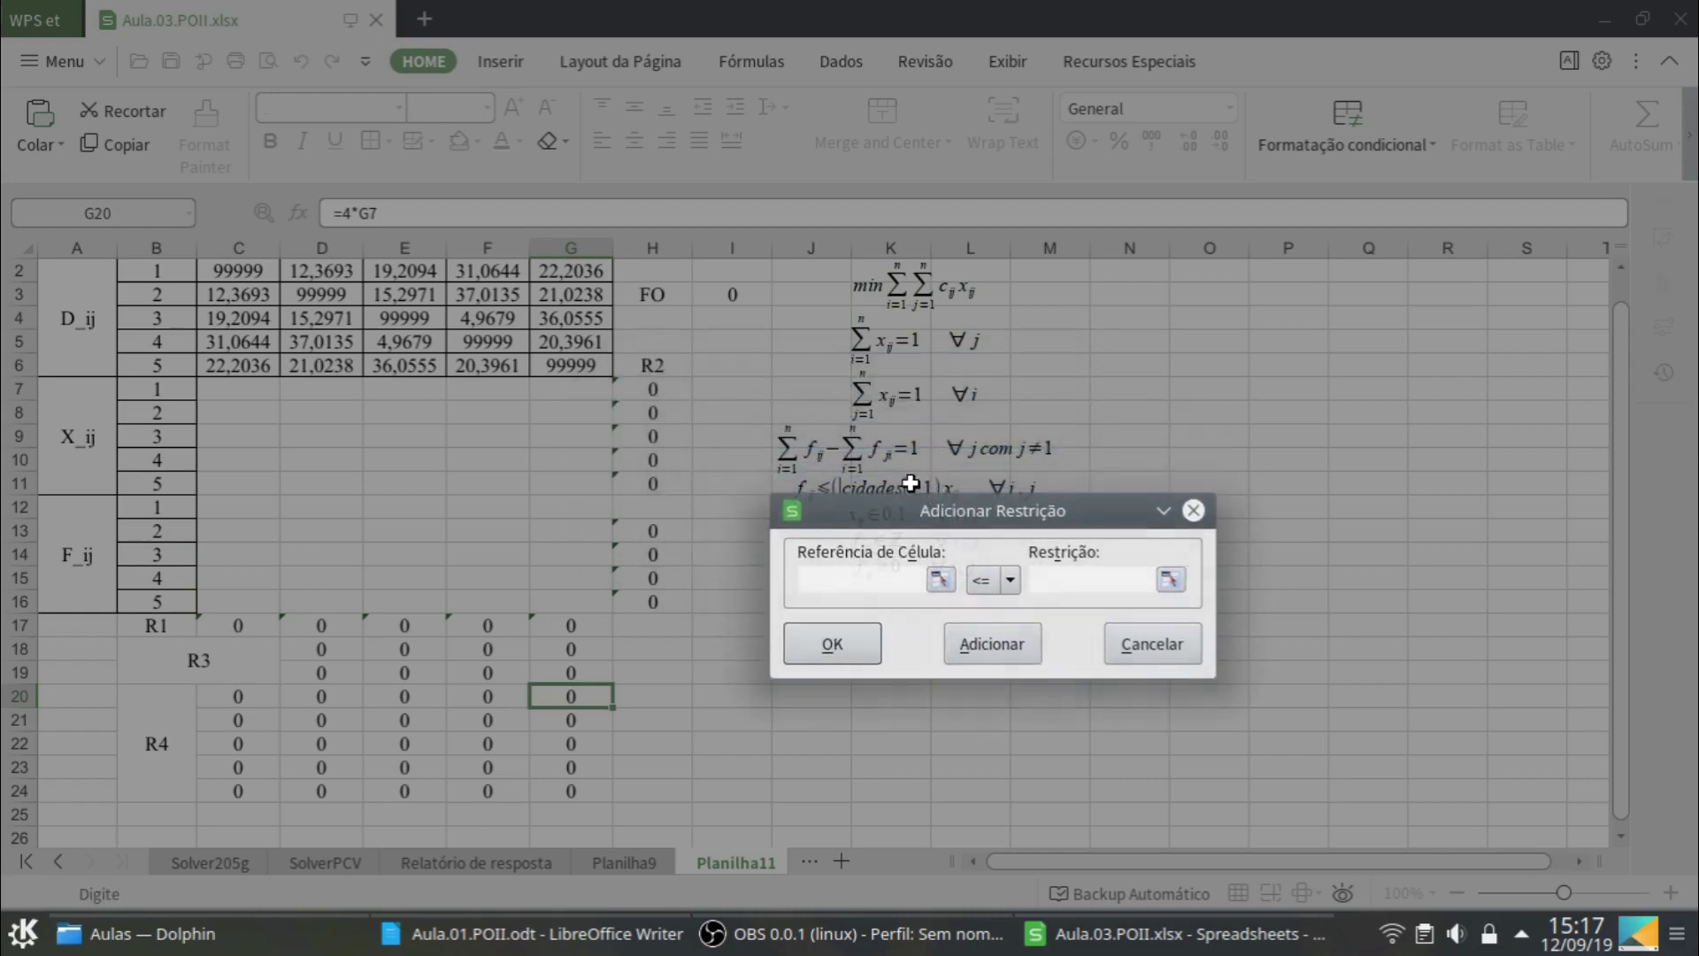
{"action": "left_click", "coordinate": [236, 627]}
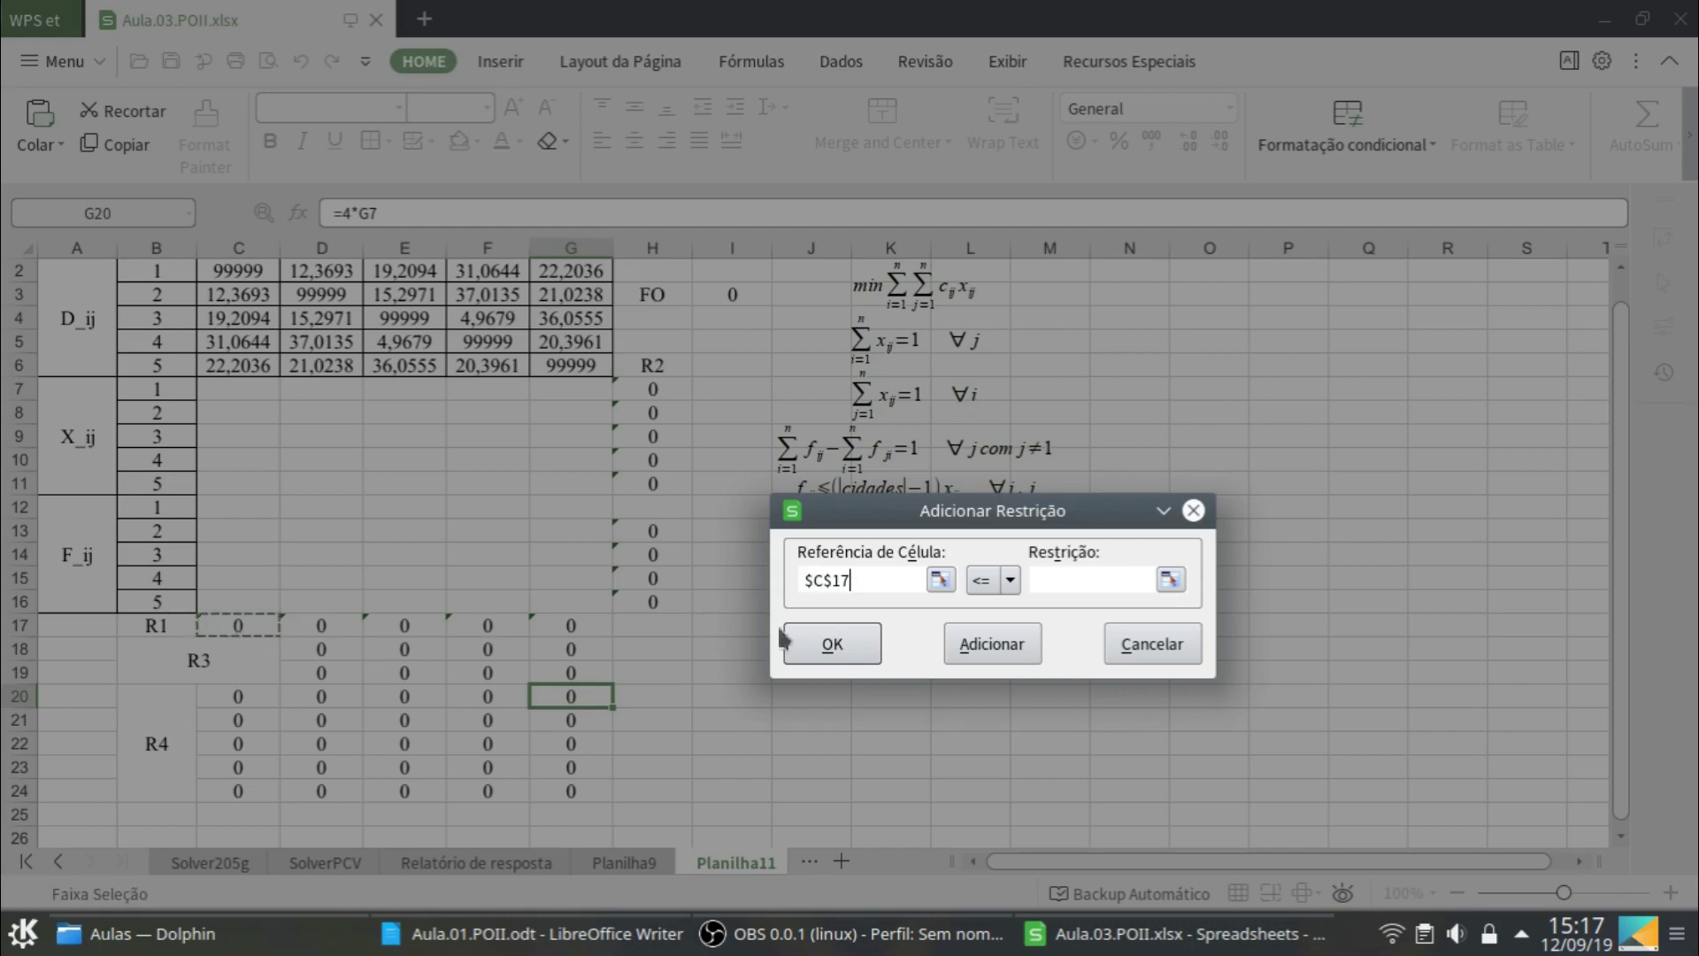
{"action": "left_click", "coordinate": [987, 588]}
{"action": "left_click", "coordinate": [986, 625]}
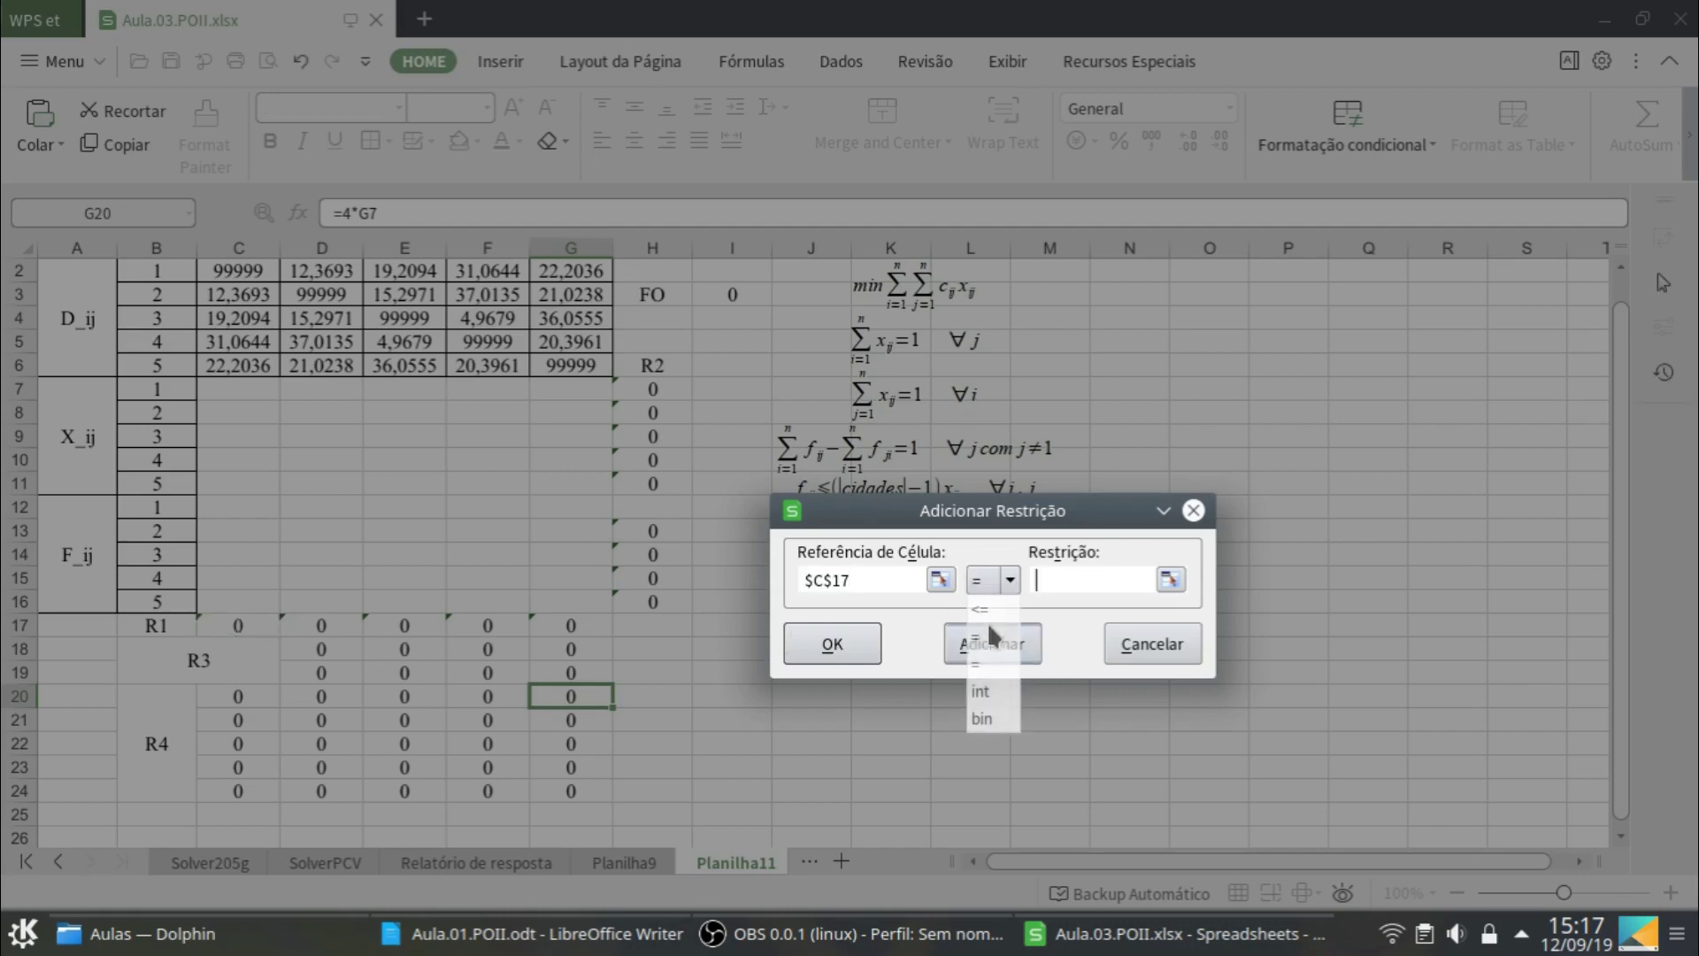
{"action": "type", "text": "1"}
{"action": "left_click", "coordinate": [991, 643]}
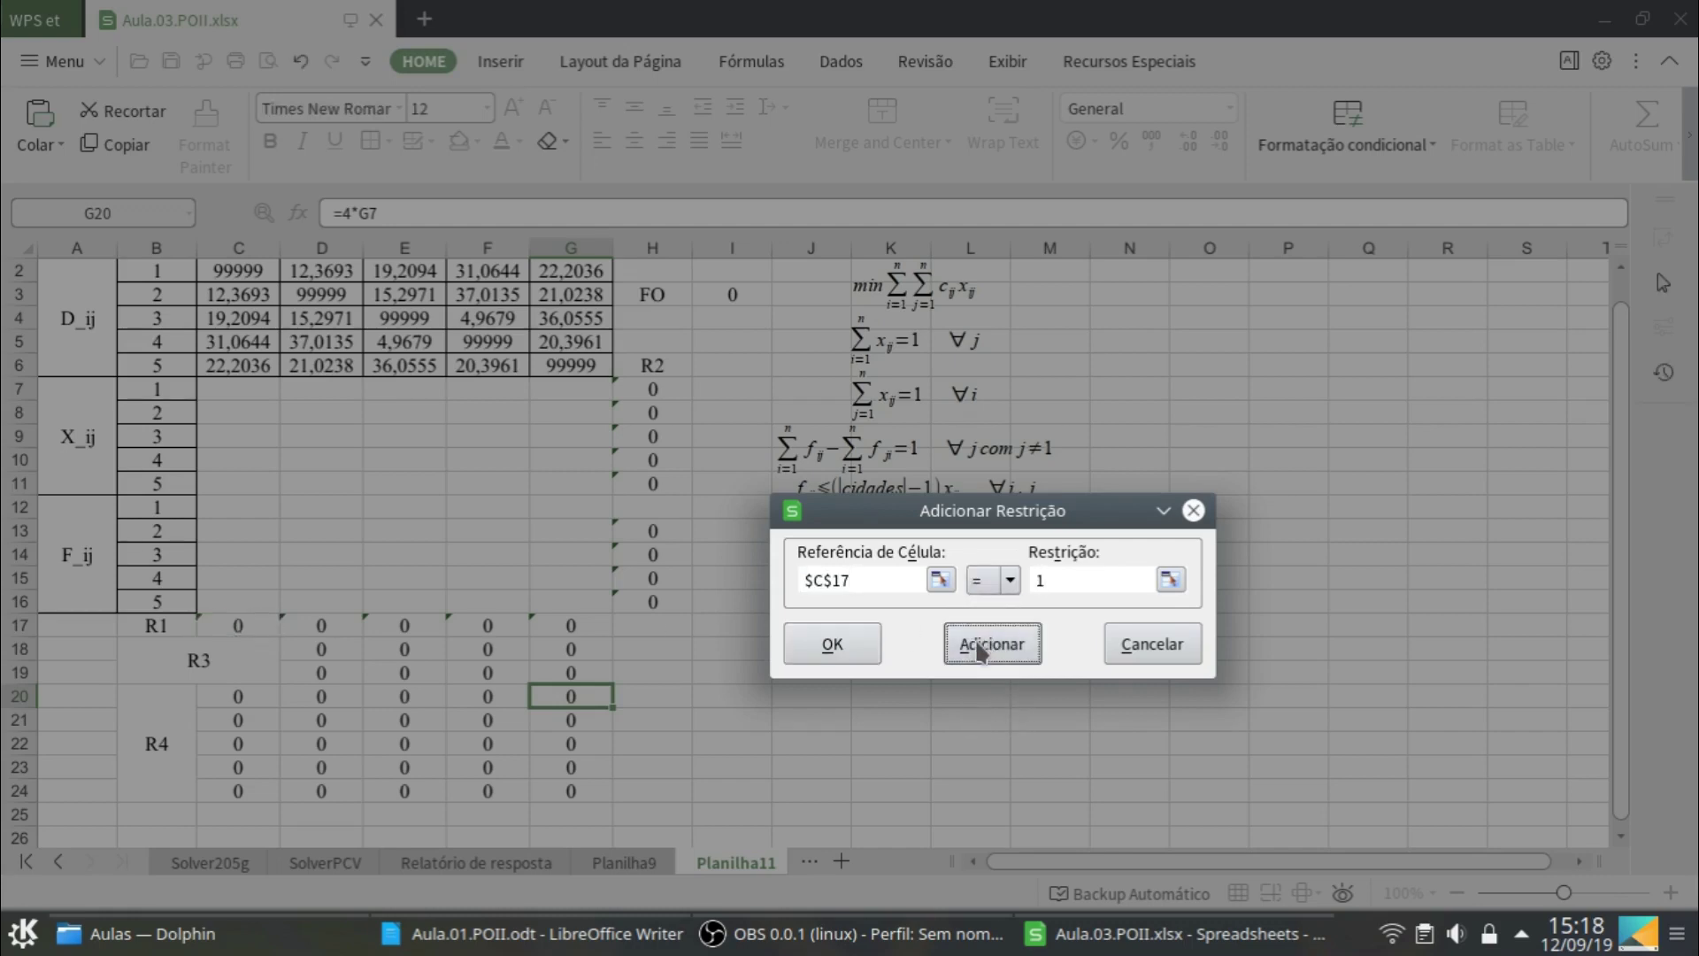
Add the R1 constraints D17 = 1 and E17 = 1 to Solver
{"action": "left_click", "coordinate": [334, 624]}
{"action": "left_click", "coordinate": [1009, 581]}
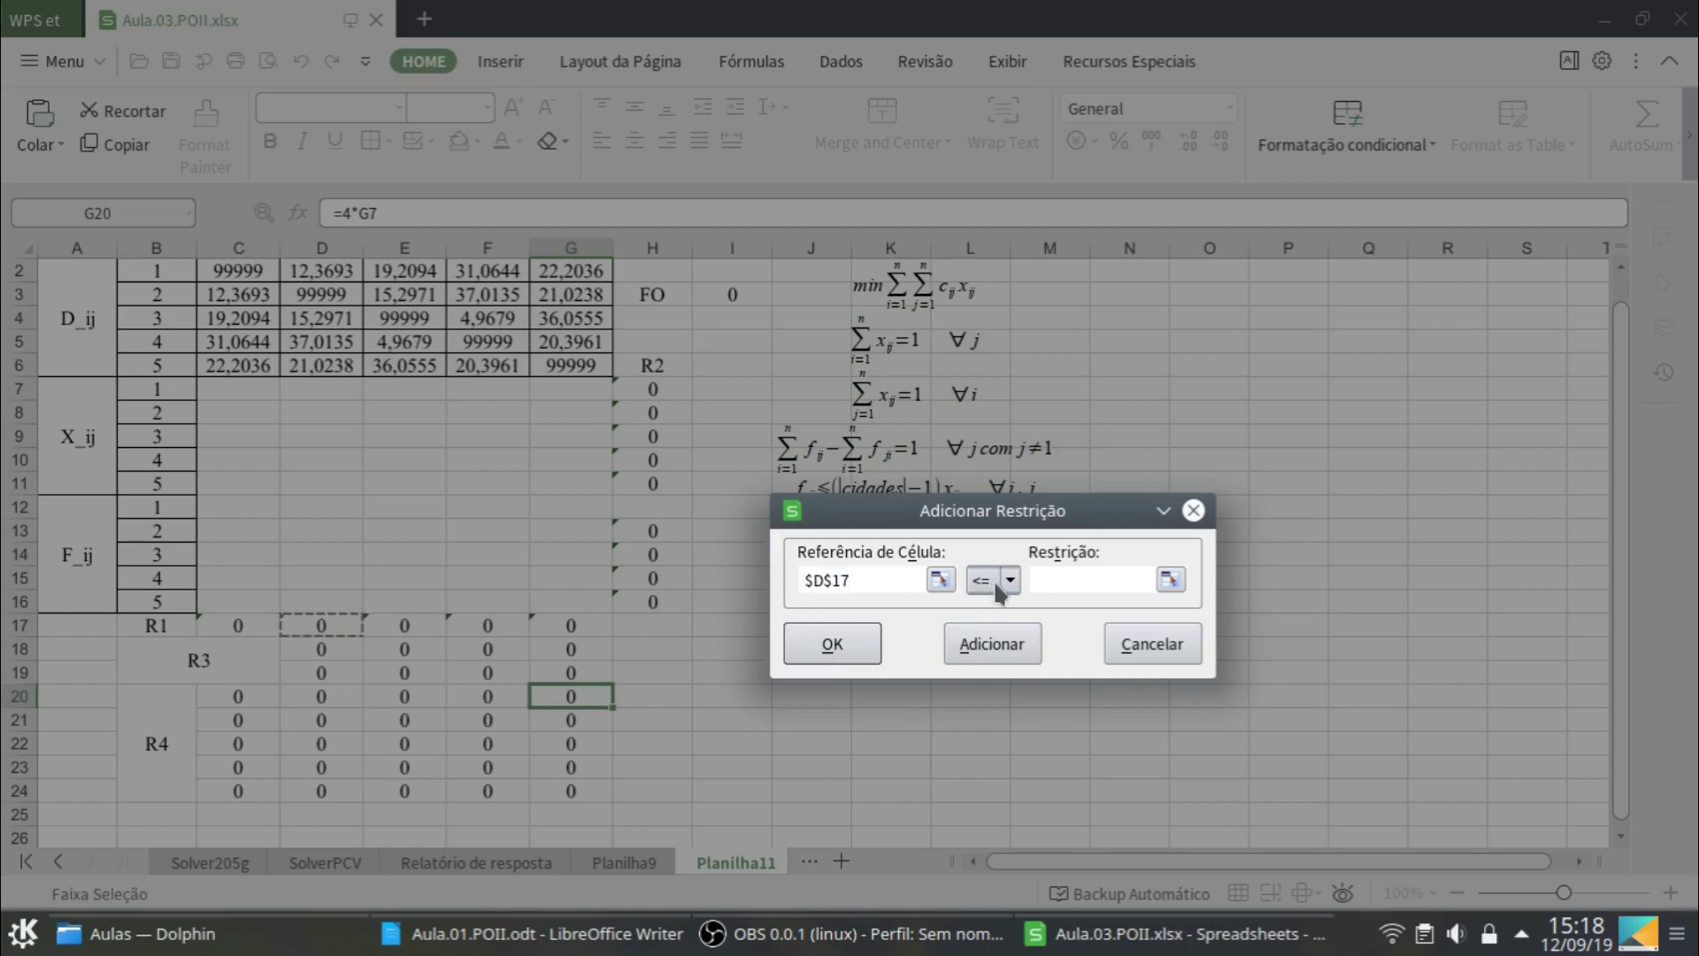
{"action": "left_click", "coordinate": [988, 624]}
{"action": "type", "text": "1"}
{"action": "left_click", "coordinate": [1016, 646]}
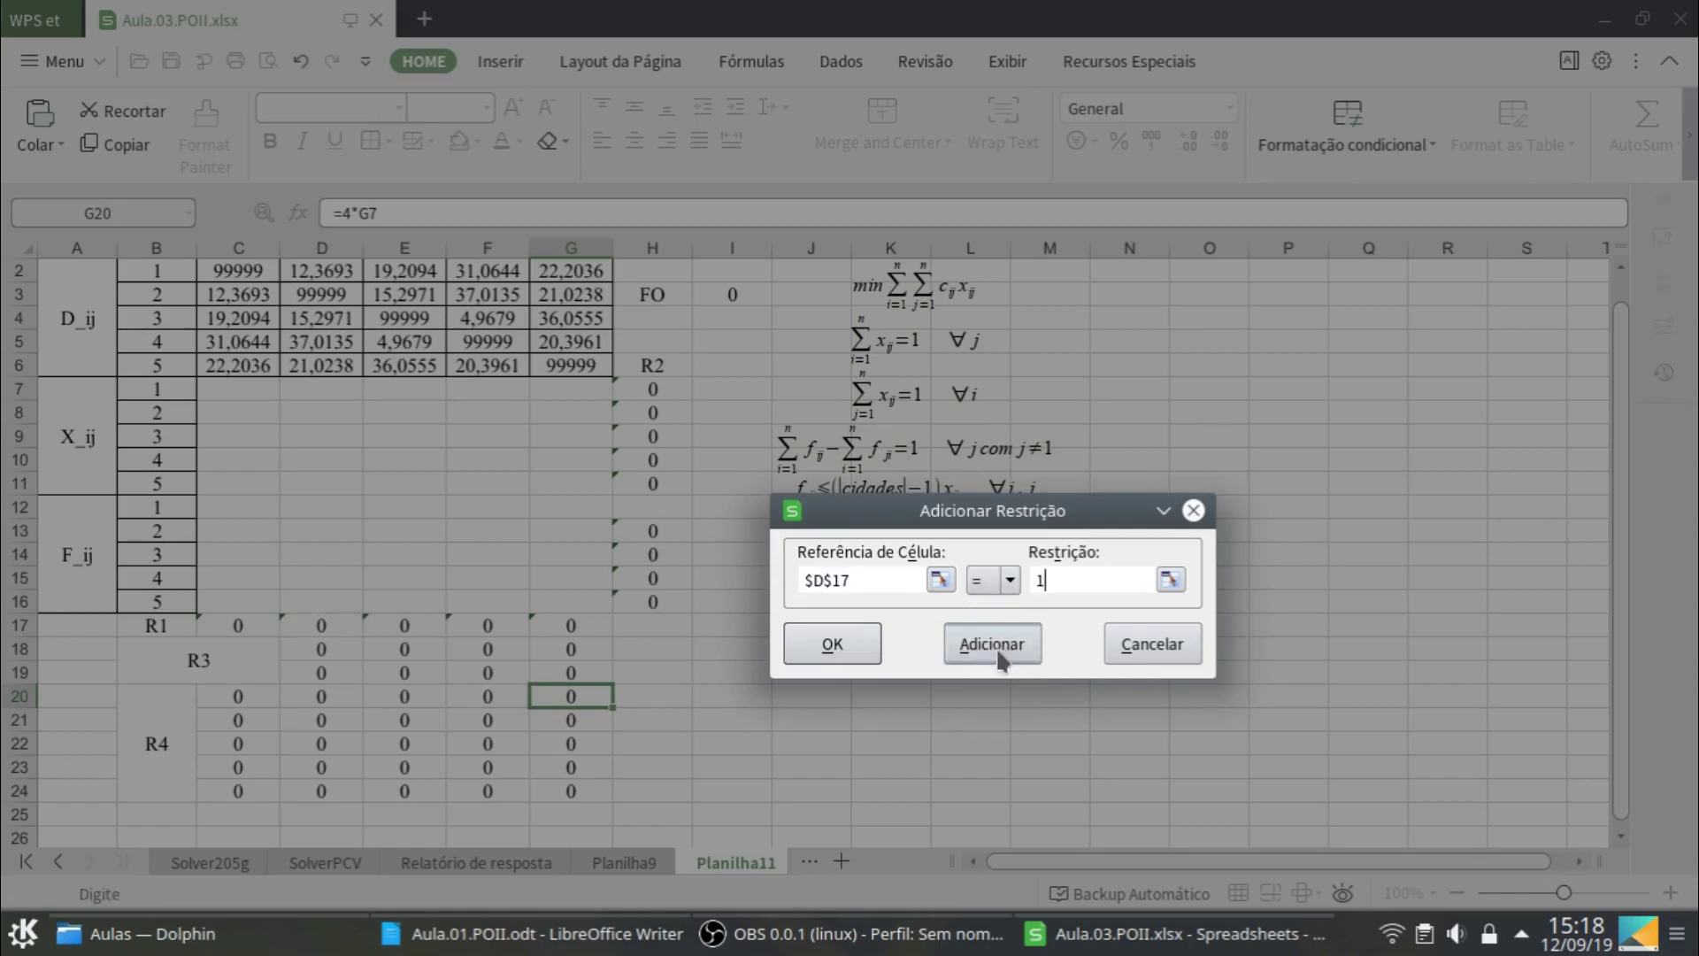
{"action": "left_click", "coordinate": [429, 629]}
{"action": "left_click", "coordinate": [1011, 581]}
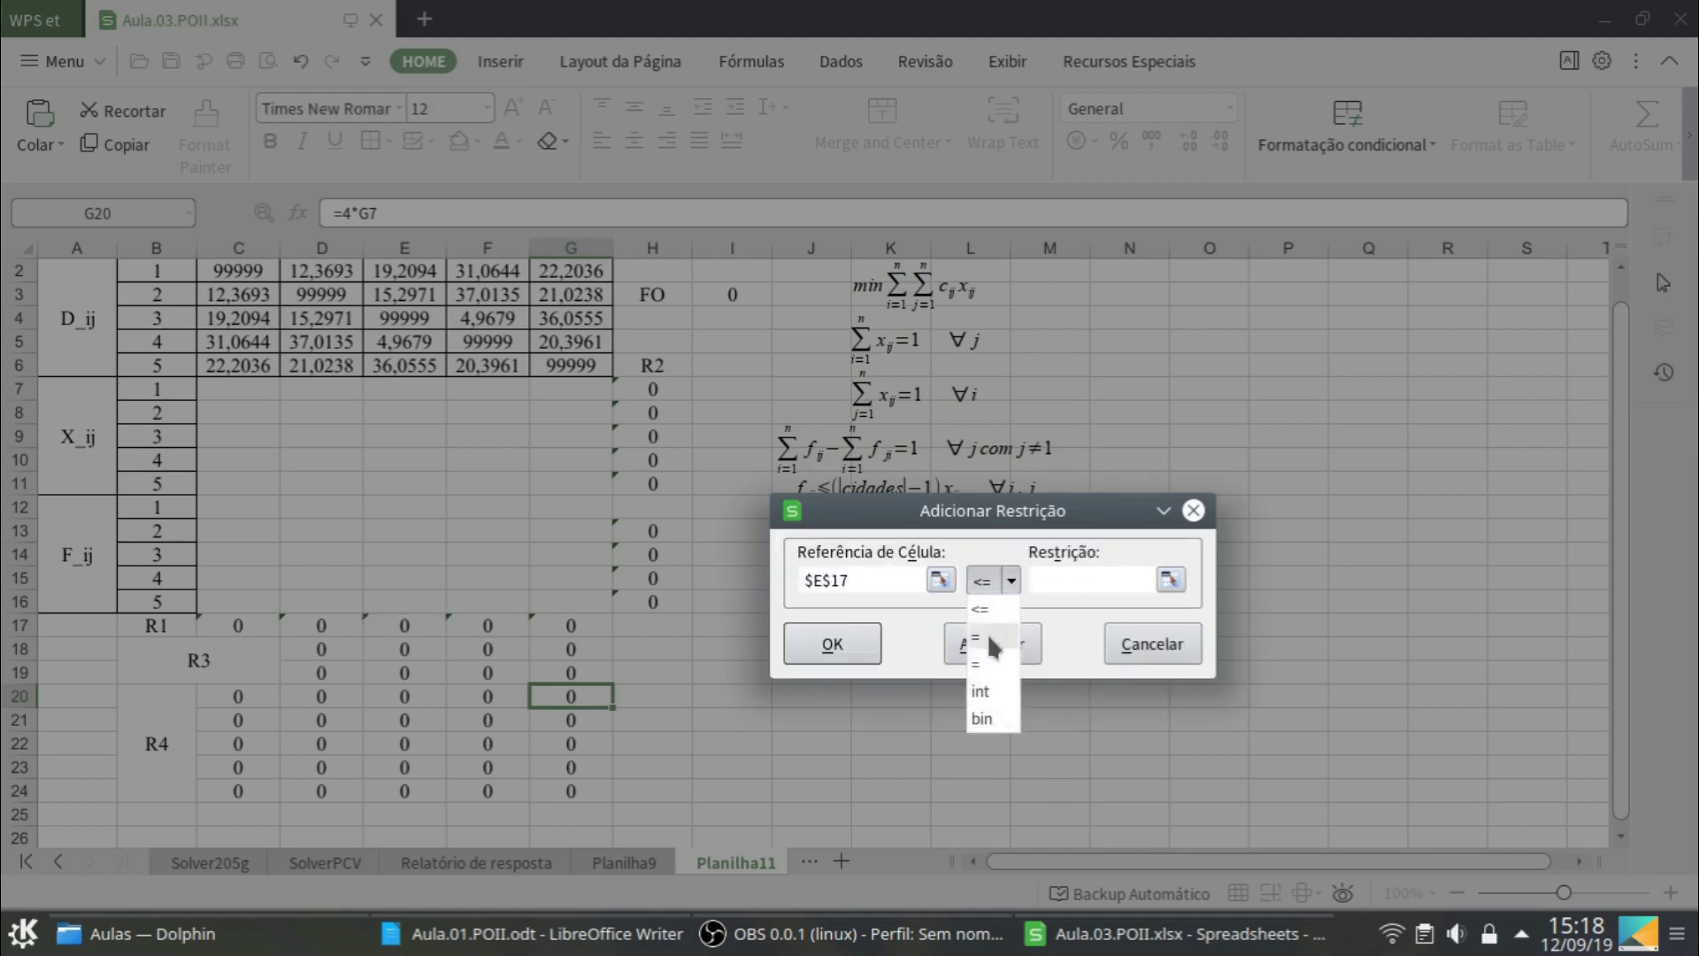
{"action": "left_click", "coordinate": [989, 639]}
{"action": "left_click", "coordinate": [982, 650]}
Add the remaining R1 constraints F17 = 1 and G17 = 1 to Solver
{"action": "left_click", "coordinate": [512, 625]}
{"action": "left_click", "coordinate": [1010, 580]}
{"action": "left_click", "coordinate": [998, 632]}
{"action": "type", "text": "1"}
{"action": "left_click", "coordinate": [992, 644]}
{"action": "left_click", "coordinate": [598, 622]}
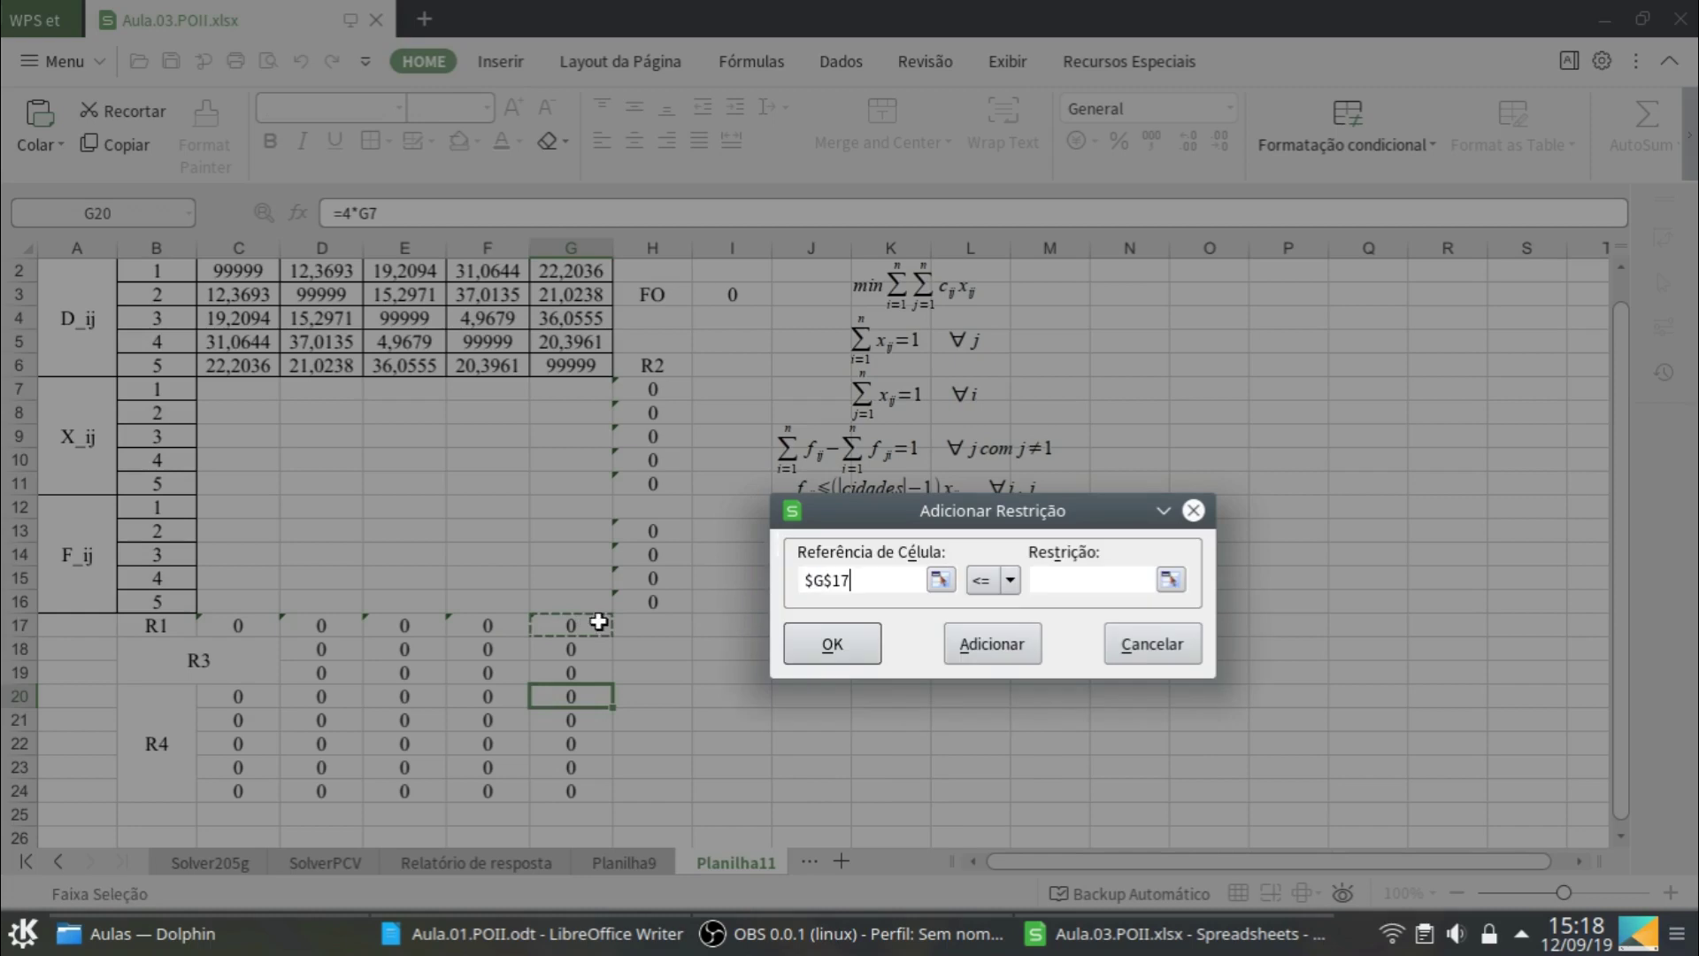
{"action": "left_click", "coordinate": [1009, 580]}
{"action": "left_click", "coordinate": [979, 629]}
{"action": "type", "text": "1"}
{"action": "left_click", "coordinate": [992, 644]}
Add the first R2 constraint to Solver, H7 = 1
{"action": "left_click", "coordinate": [666, 532]}
{"action": "left_click", "coordinate": [663, 390]}
{"action": "left_click", "coordinate": [1009, 580]}
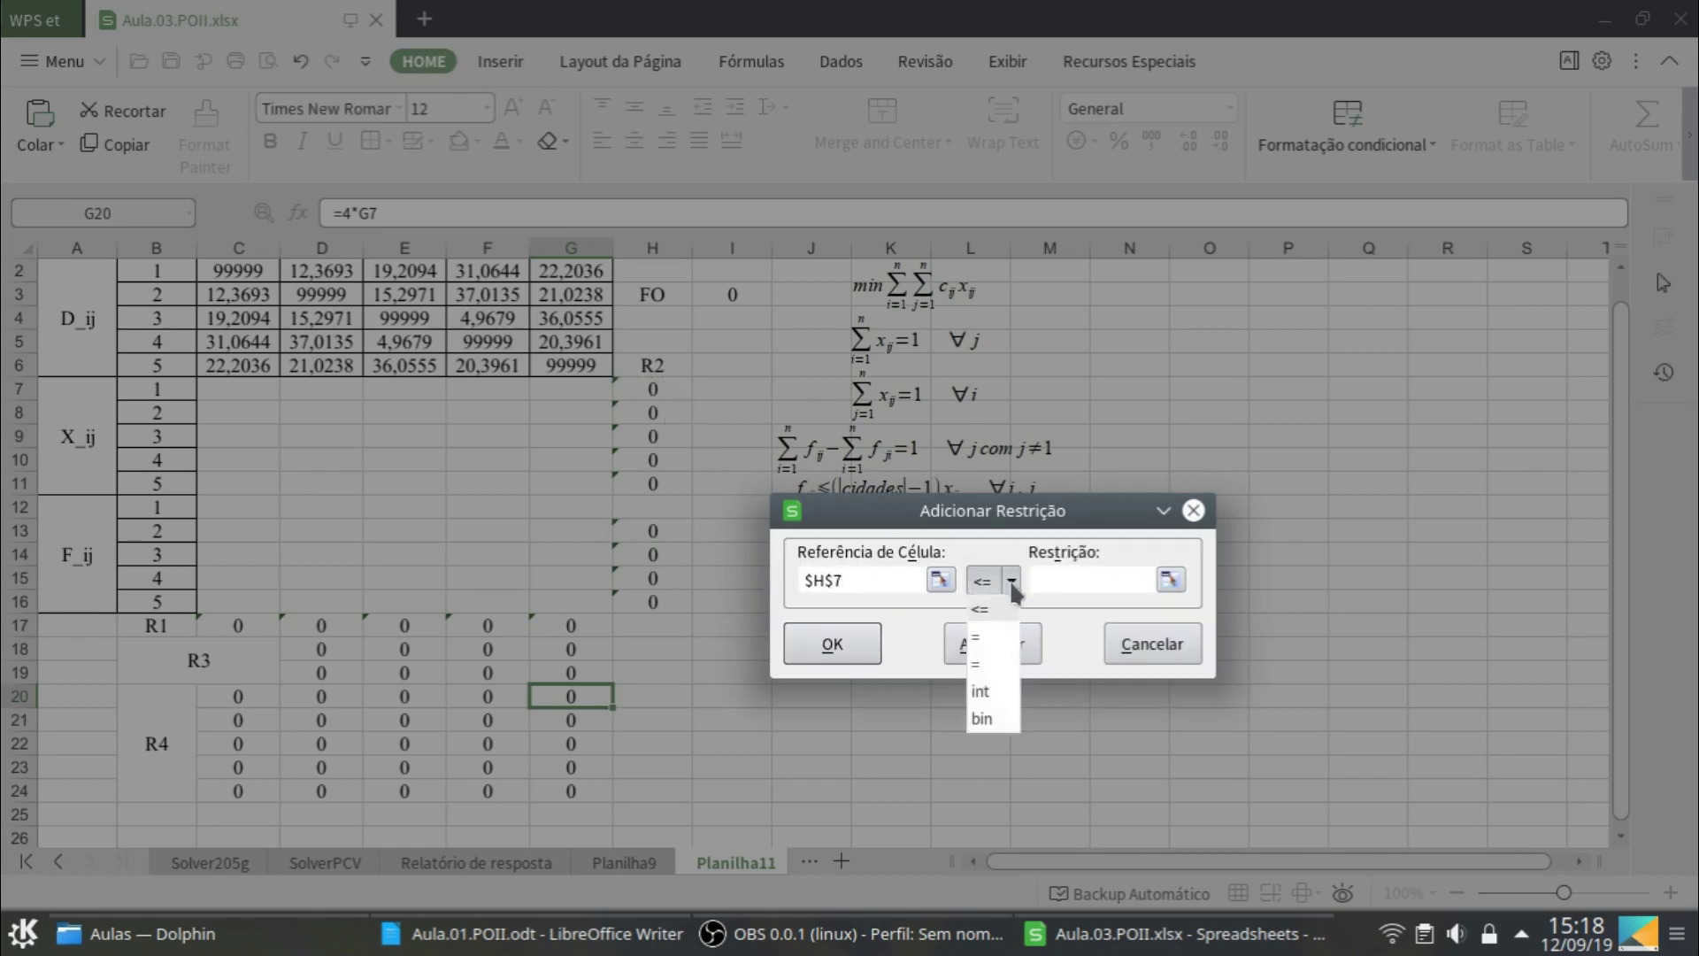
{"action": "left_click", "coordinate": [991, 630]}
{"action": "type", "text": "1"}
{"action": "left_click", "coordinate": [1011, 646]}
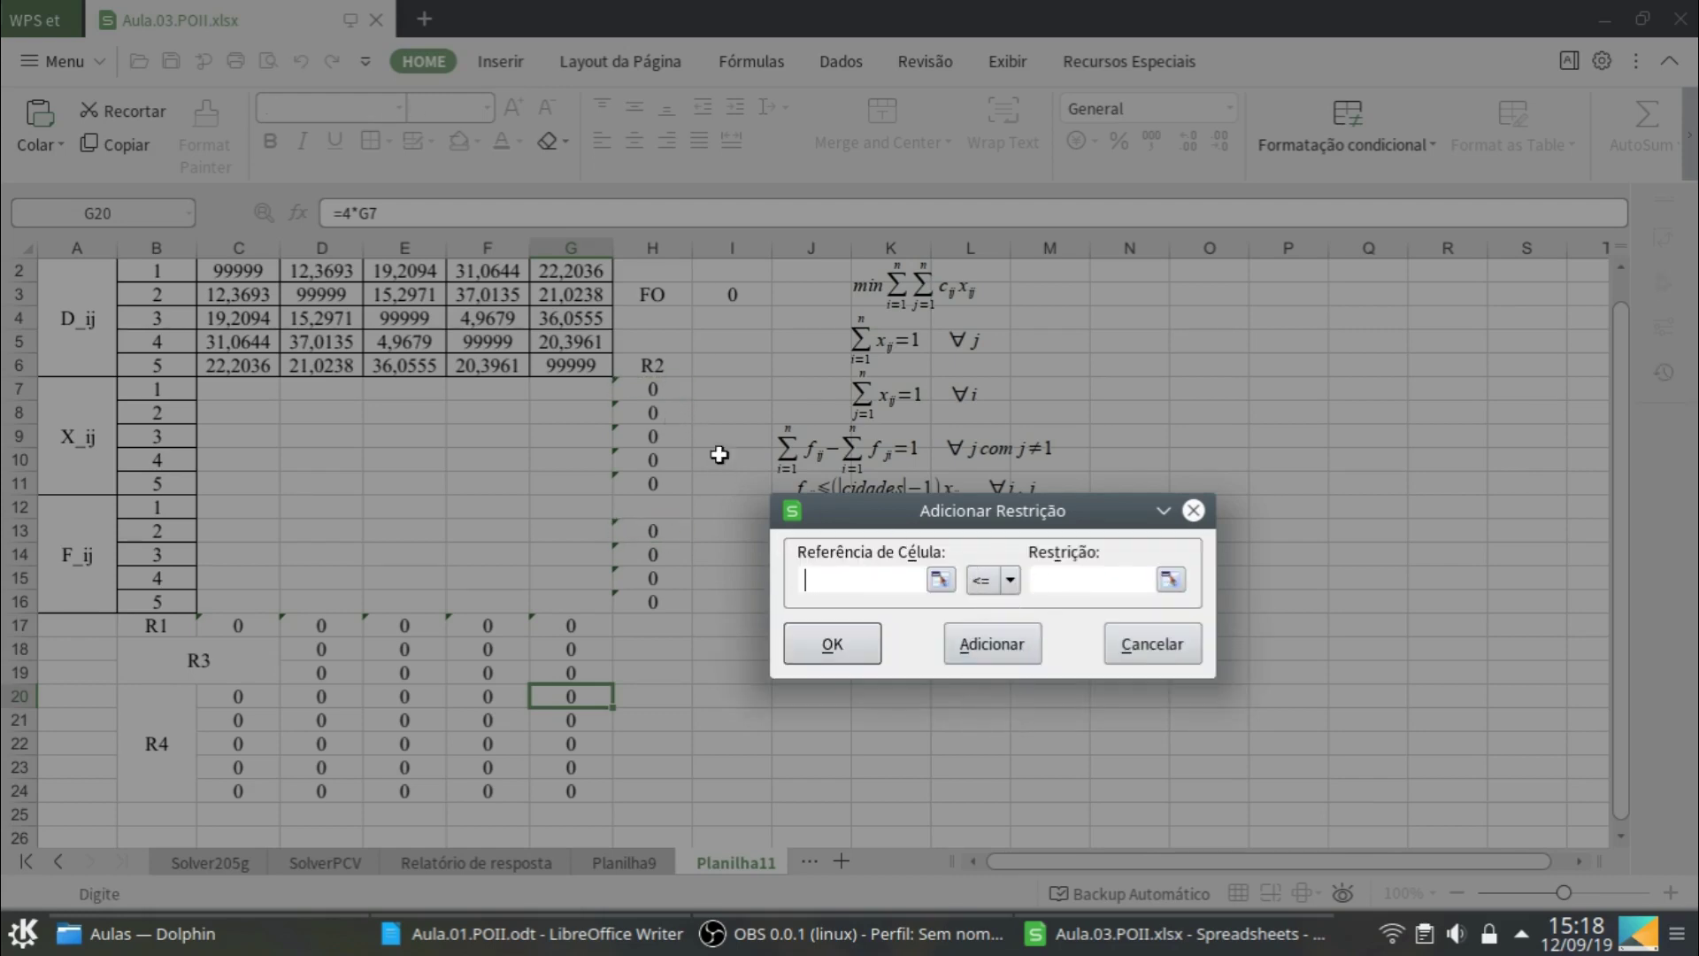
Add the R2 constraints H8 = 1 and H9 = 1 to Solver
{"action": "left_click", "coordinate": [652, 412]}
{"action": "left_click", "coordinate": [1010, 581]}
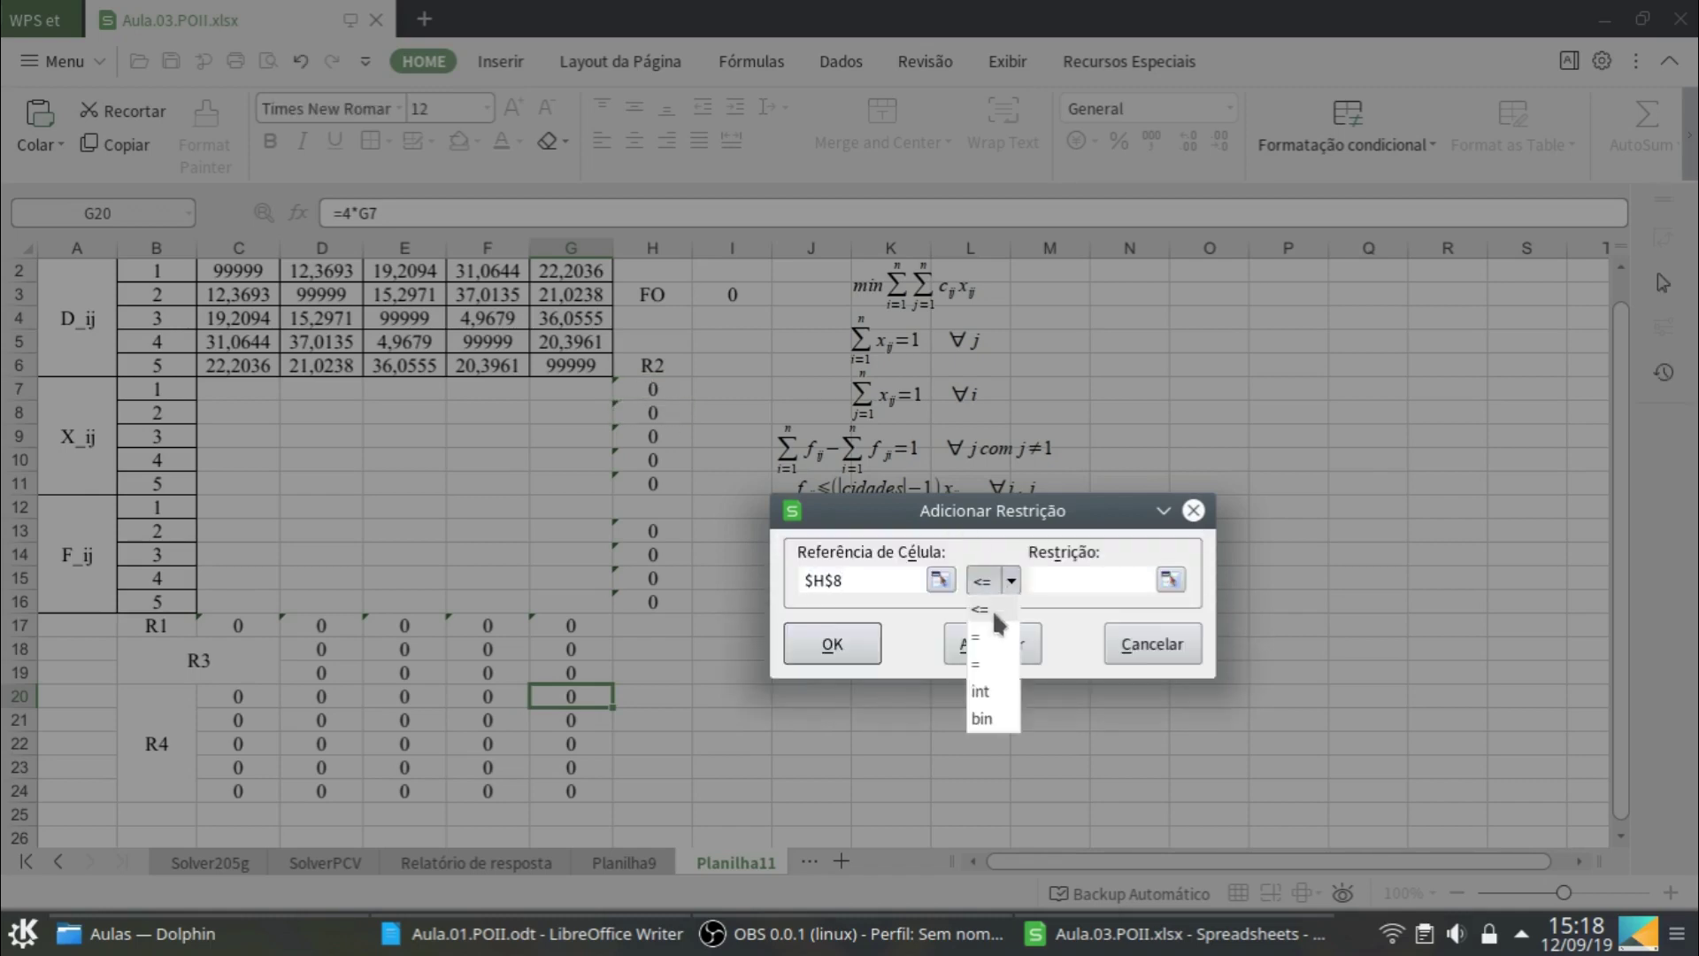
{"action": "left_click", "coordinate": [1013, 630]}
{"action": "left_click", "coordinate": [992, 644]}
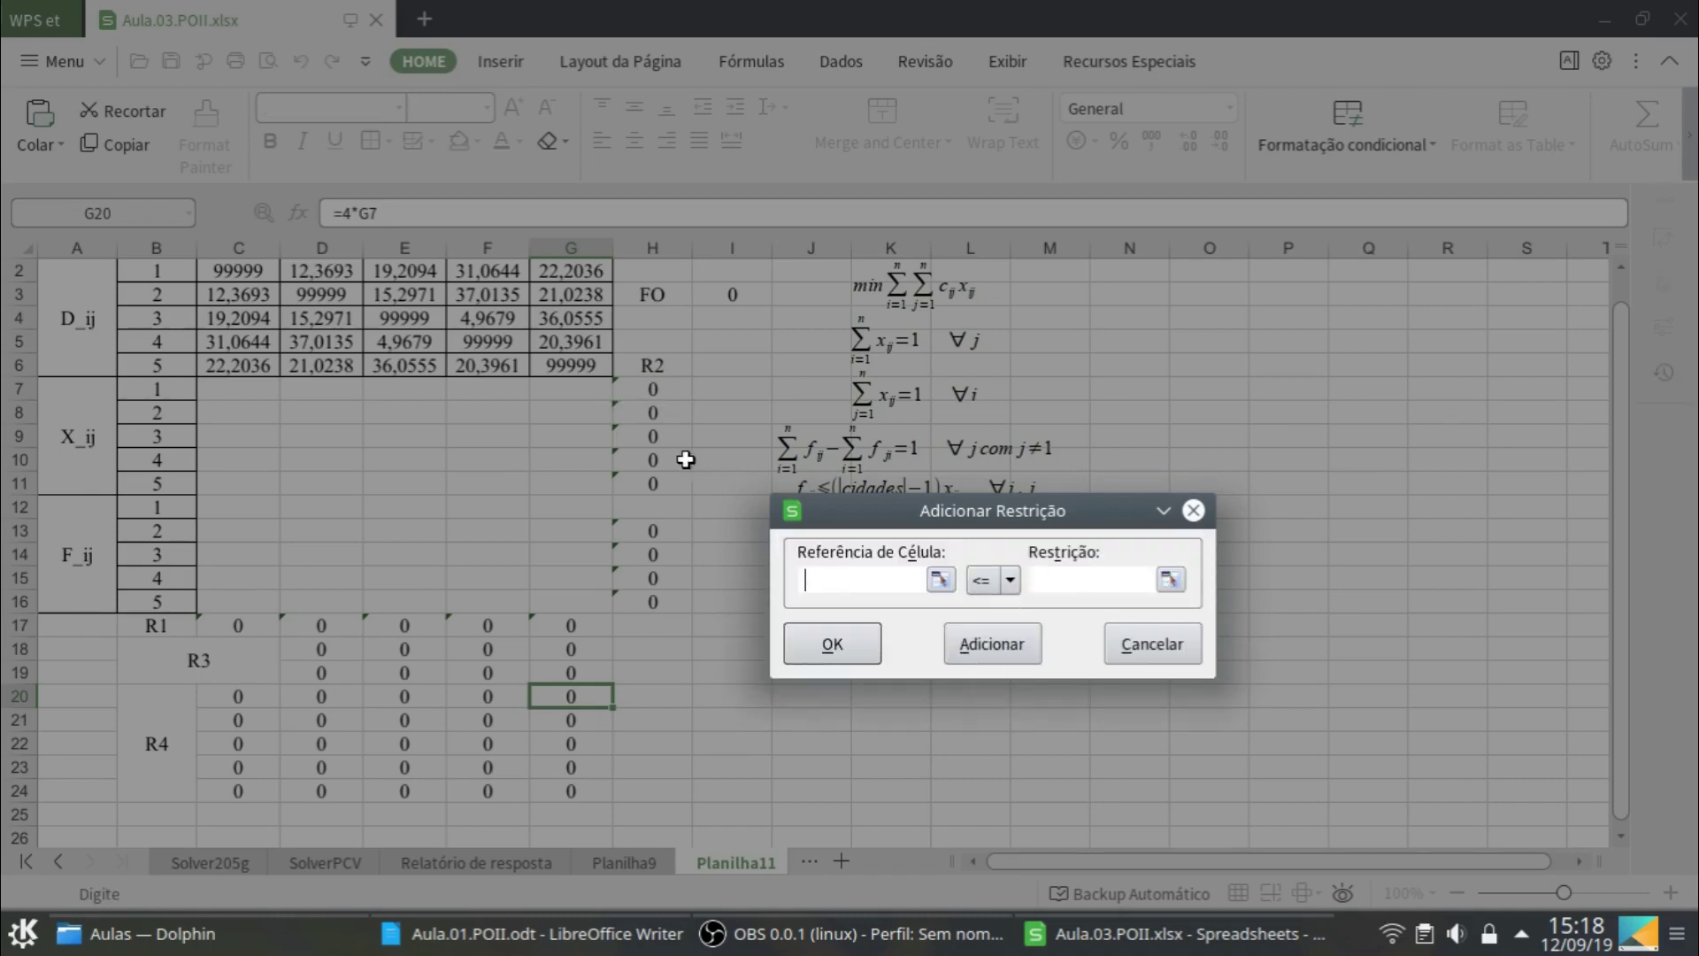
{"action": "left_click", "coordinate": [656, 438]}
{"action": "left_click", "coordinate": [1007, 581]}
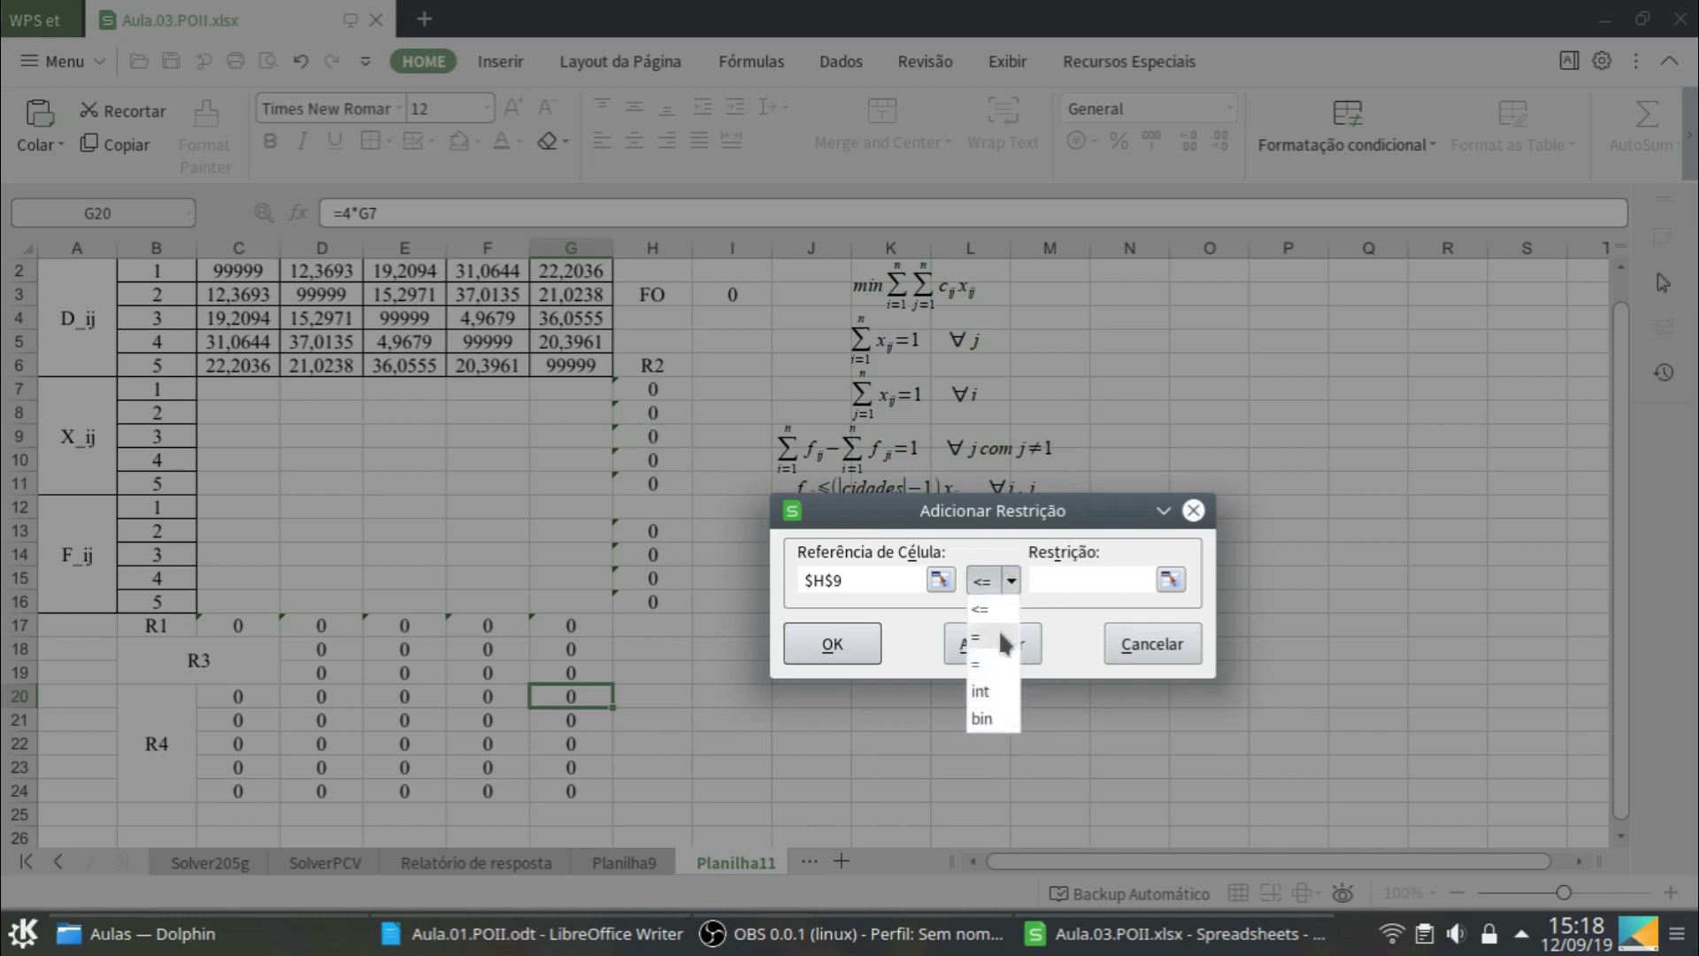
{"action": "left_click", "coordinate": [996, 639]}
{"action": "type", "text": "1"}
{"action": "left_click", "coordinate": [991, 645]}
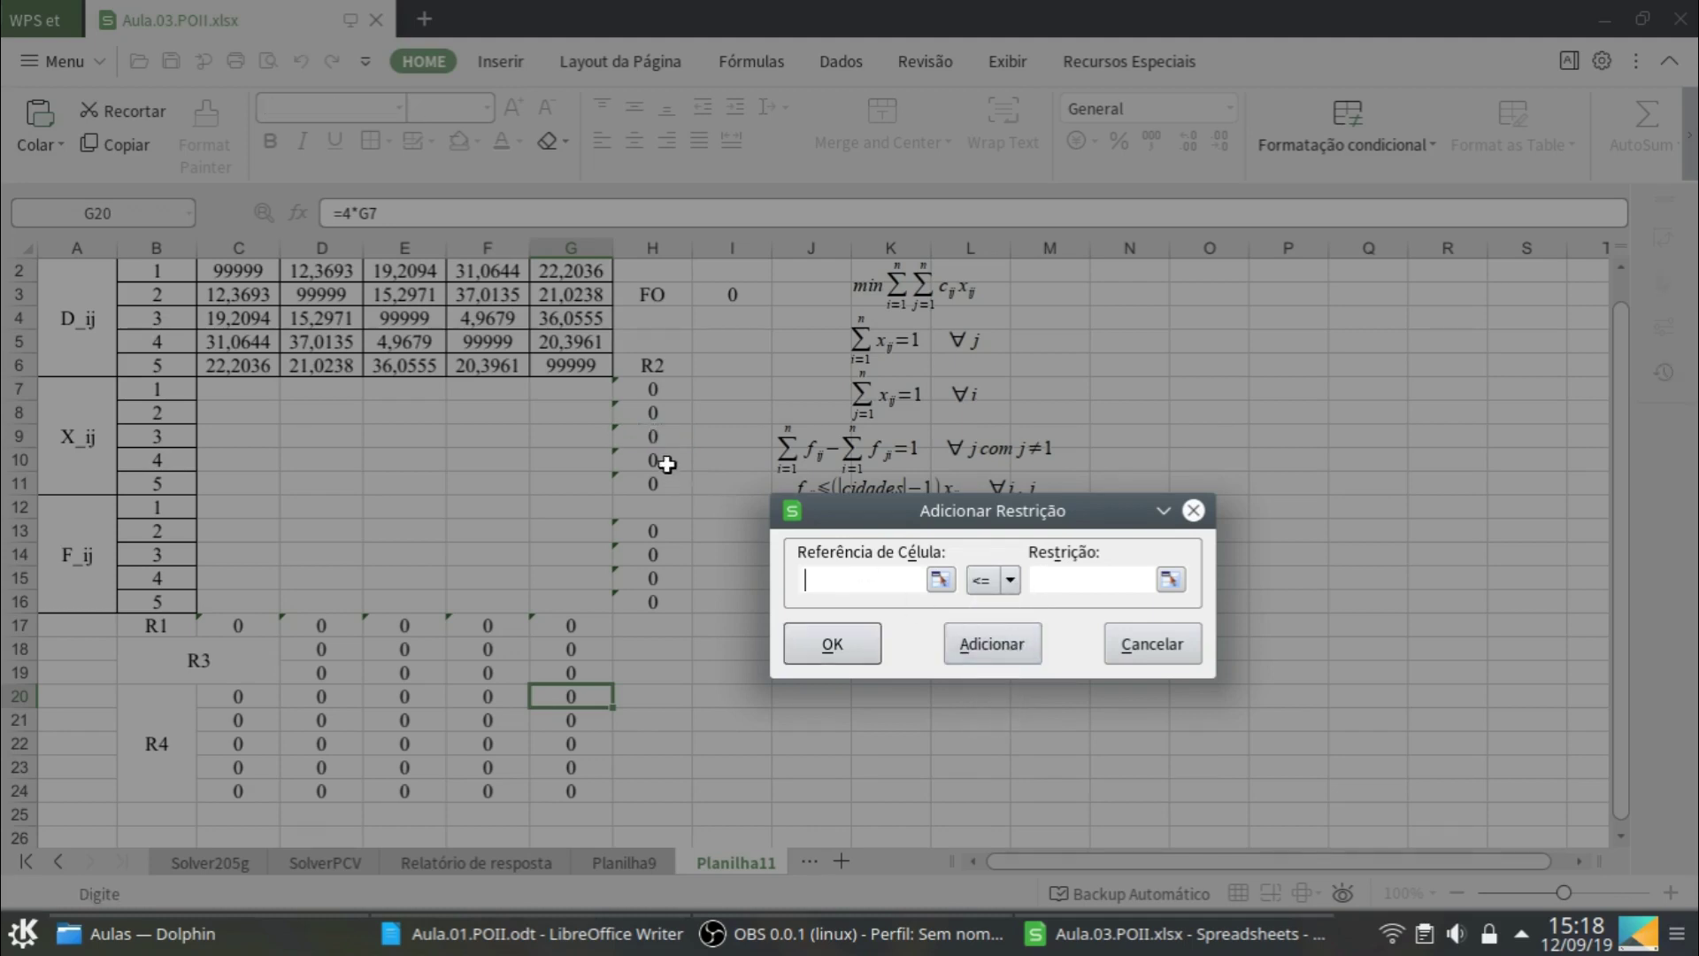
Add the R2 constraints H10 = 1 and H11 = 1 to Solver, and return to the Solver parameters
{"action": "left_click", "coordinate": [663, 462]}
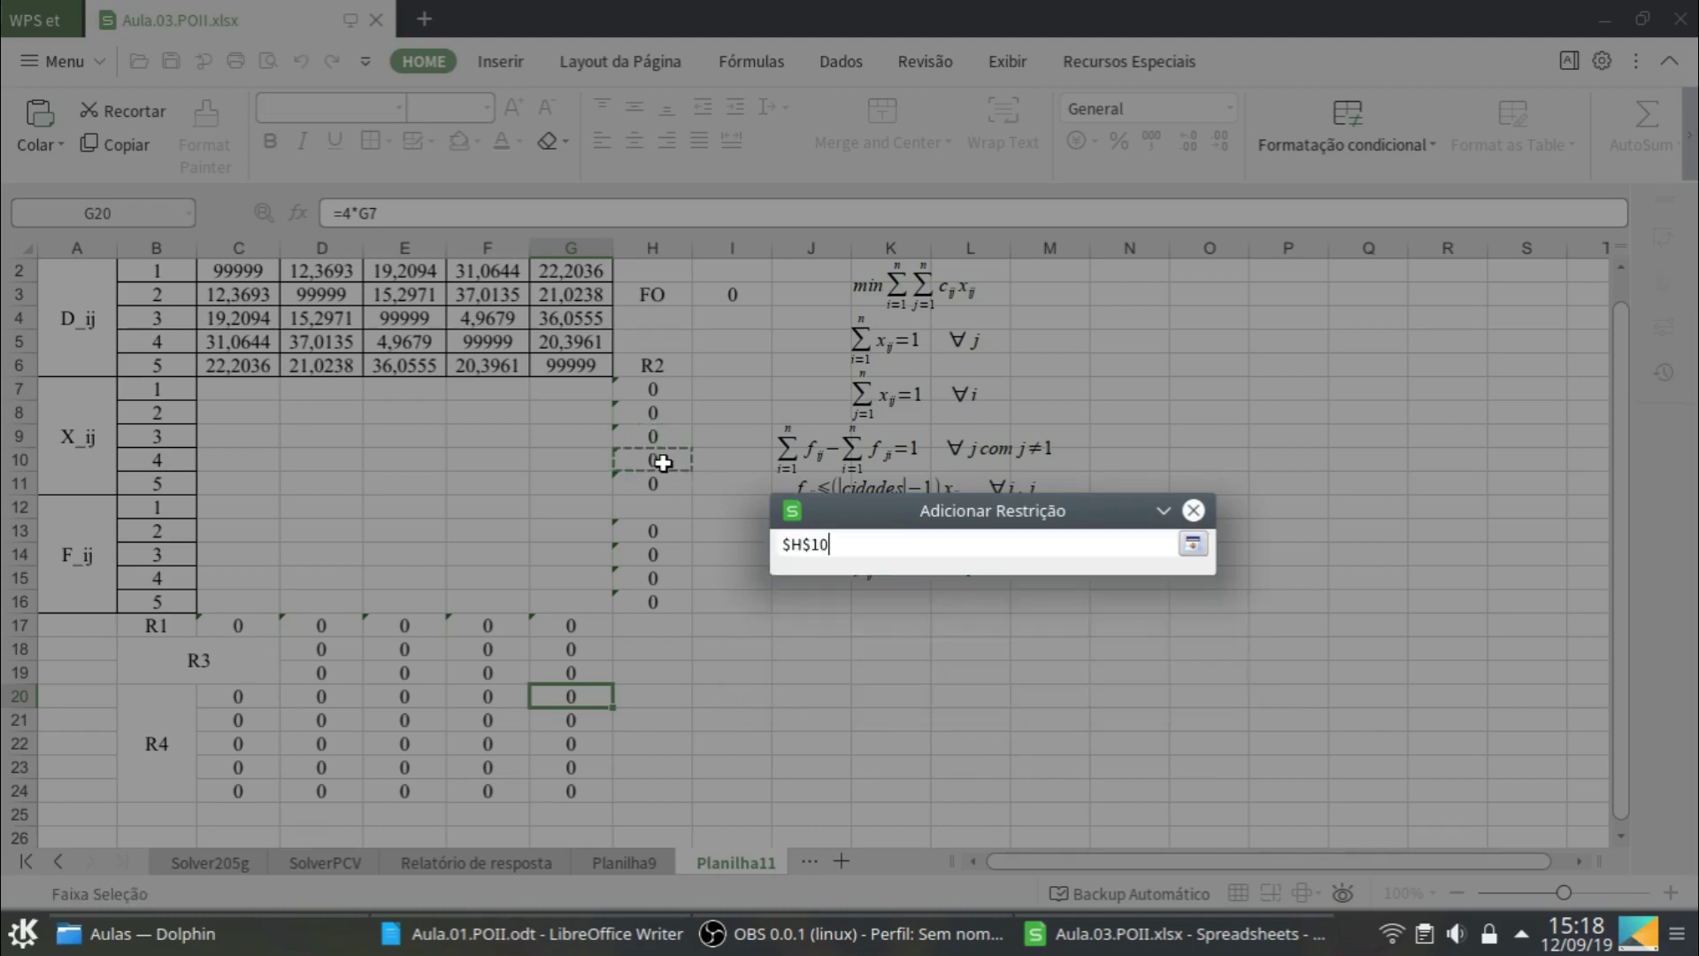
{"action": "left_click", "coordinate": [1010, 580]}
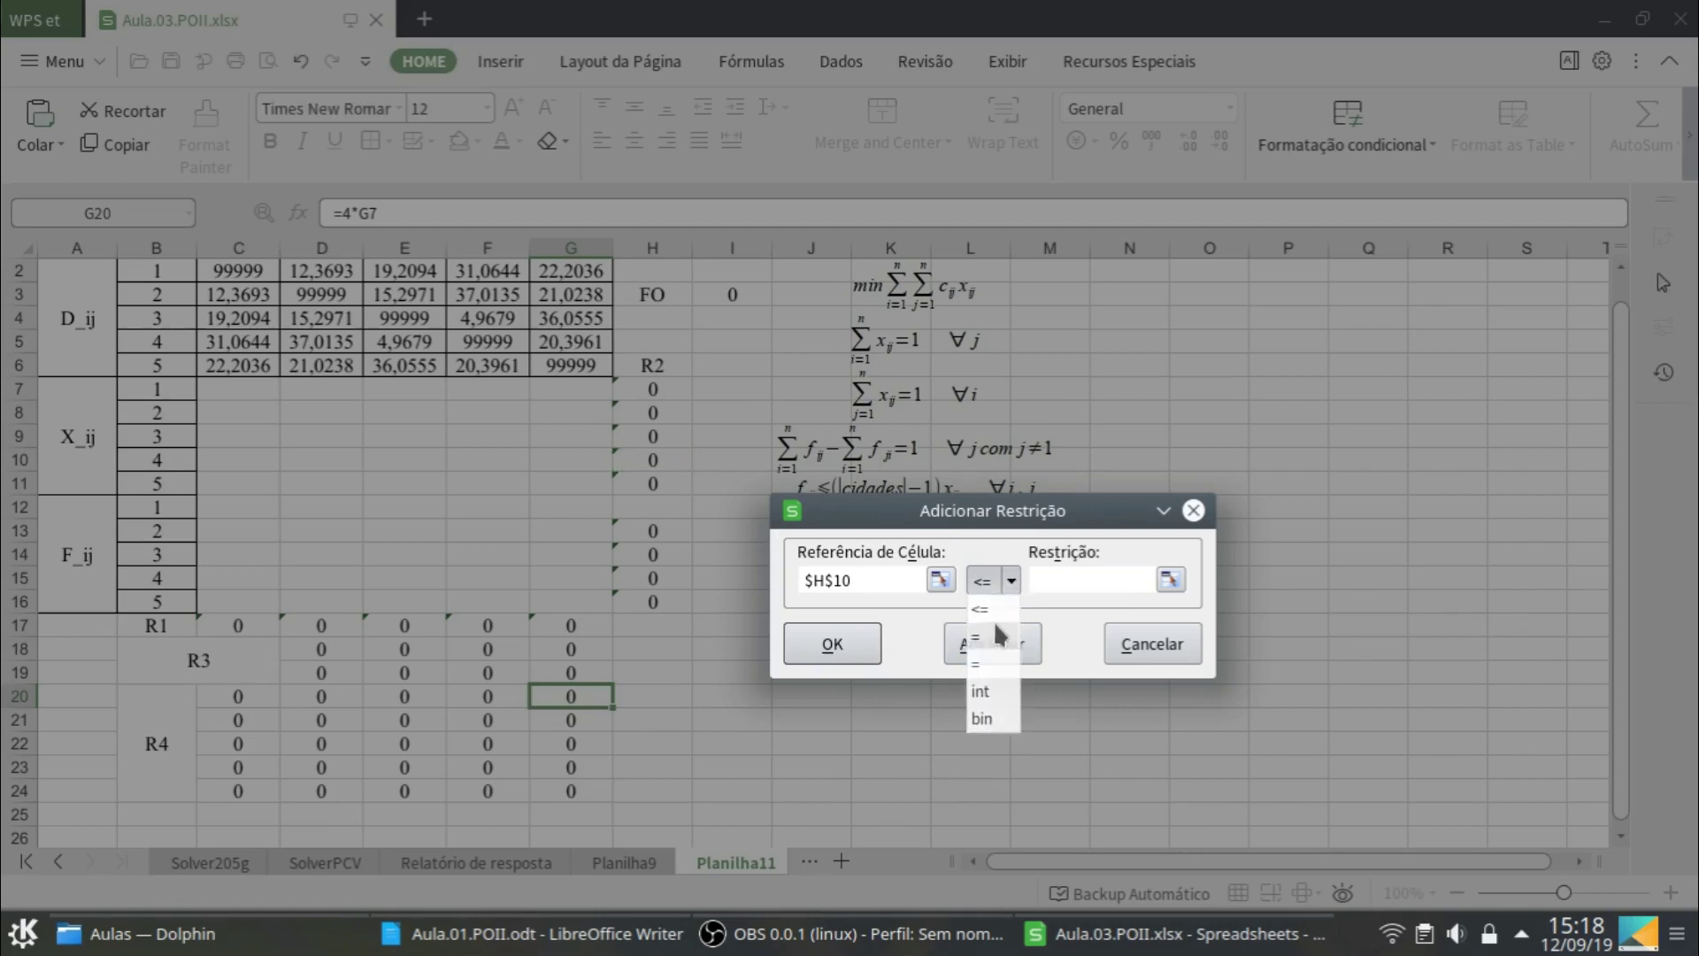
{"action": "left_click", "coordinate": [997, 637]}
{"action": "type", "text": "1"}
{"action": "left_click", "coordinate": [1009, 644]}
{"action": "left_click", "coordinate": [665, 484]}
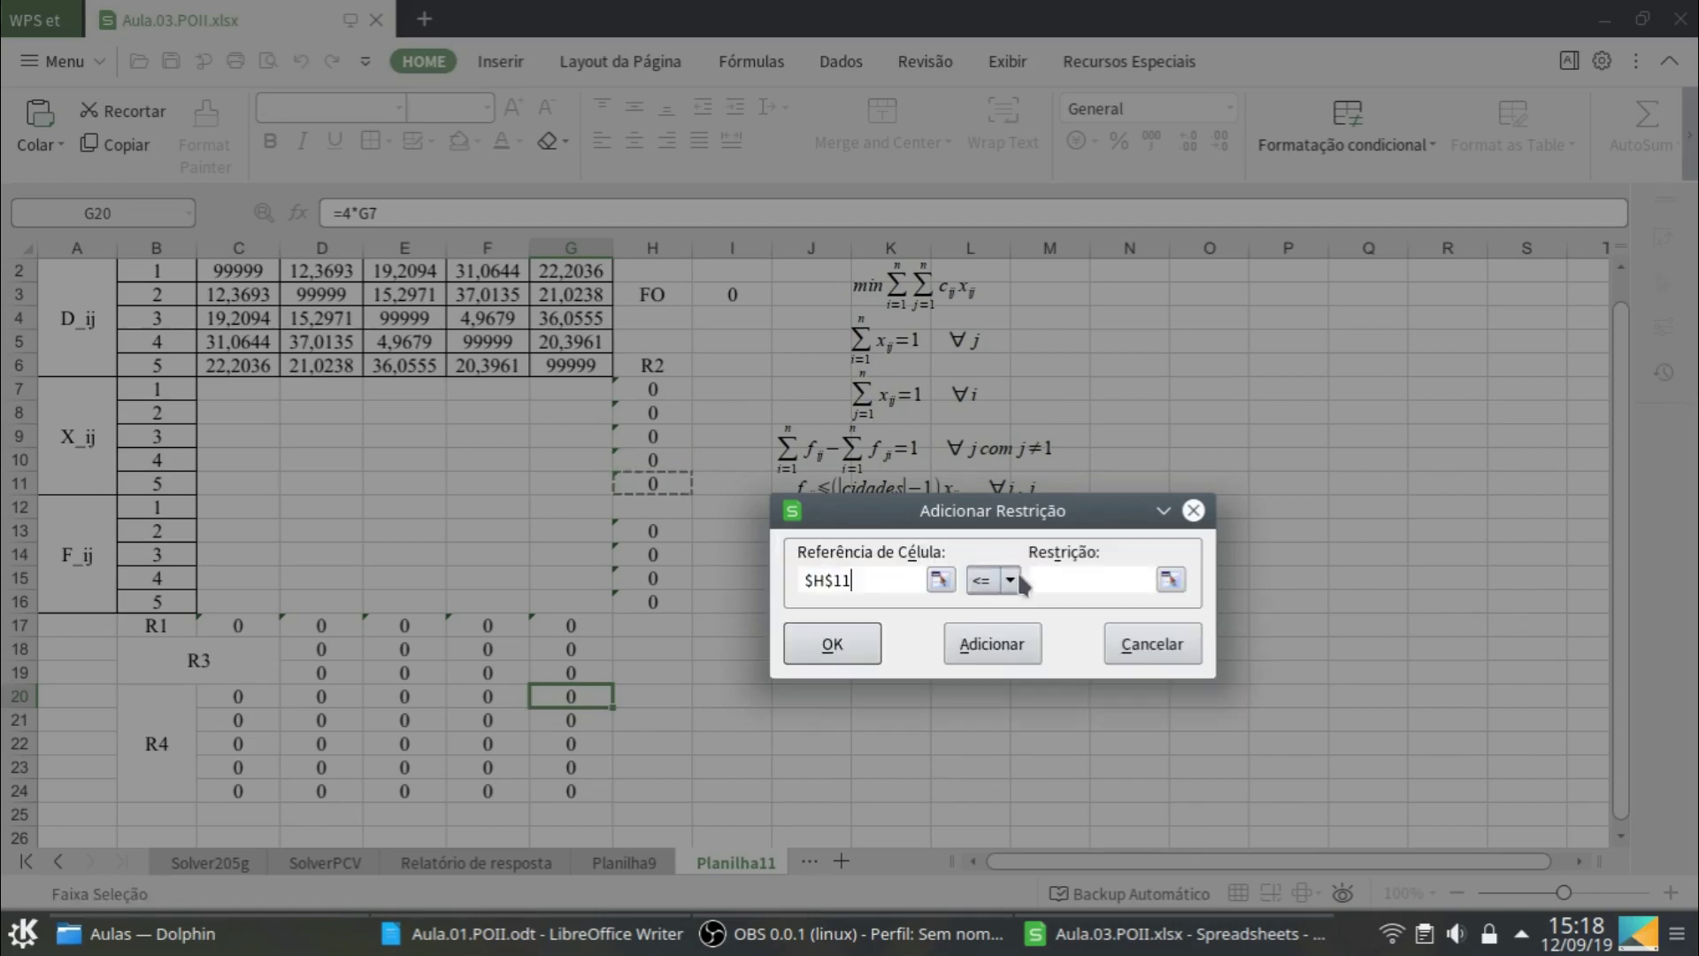
{"action": "left_click", "coordinate": [1011, 579]}
{"action": "left_click", "coordinate": [991, 634]}
{"action": "type", "text": "1"}
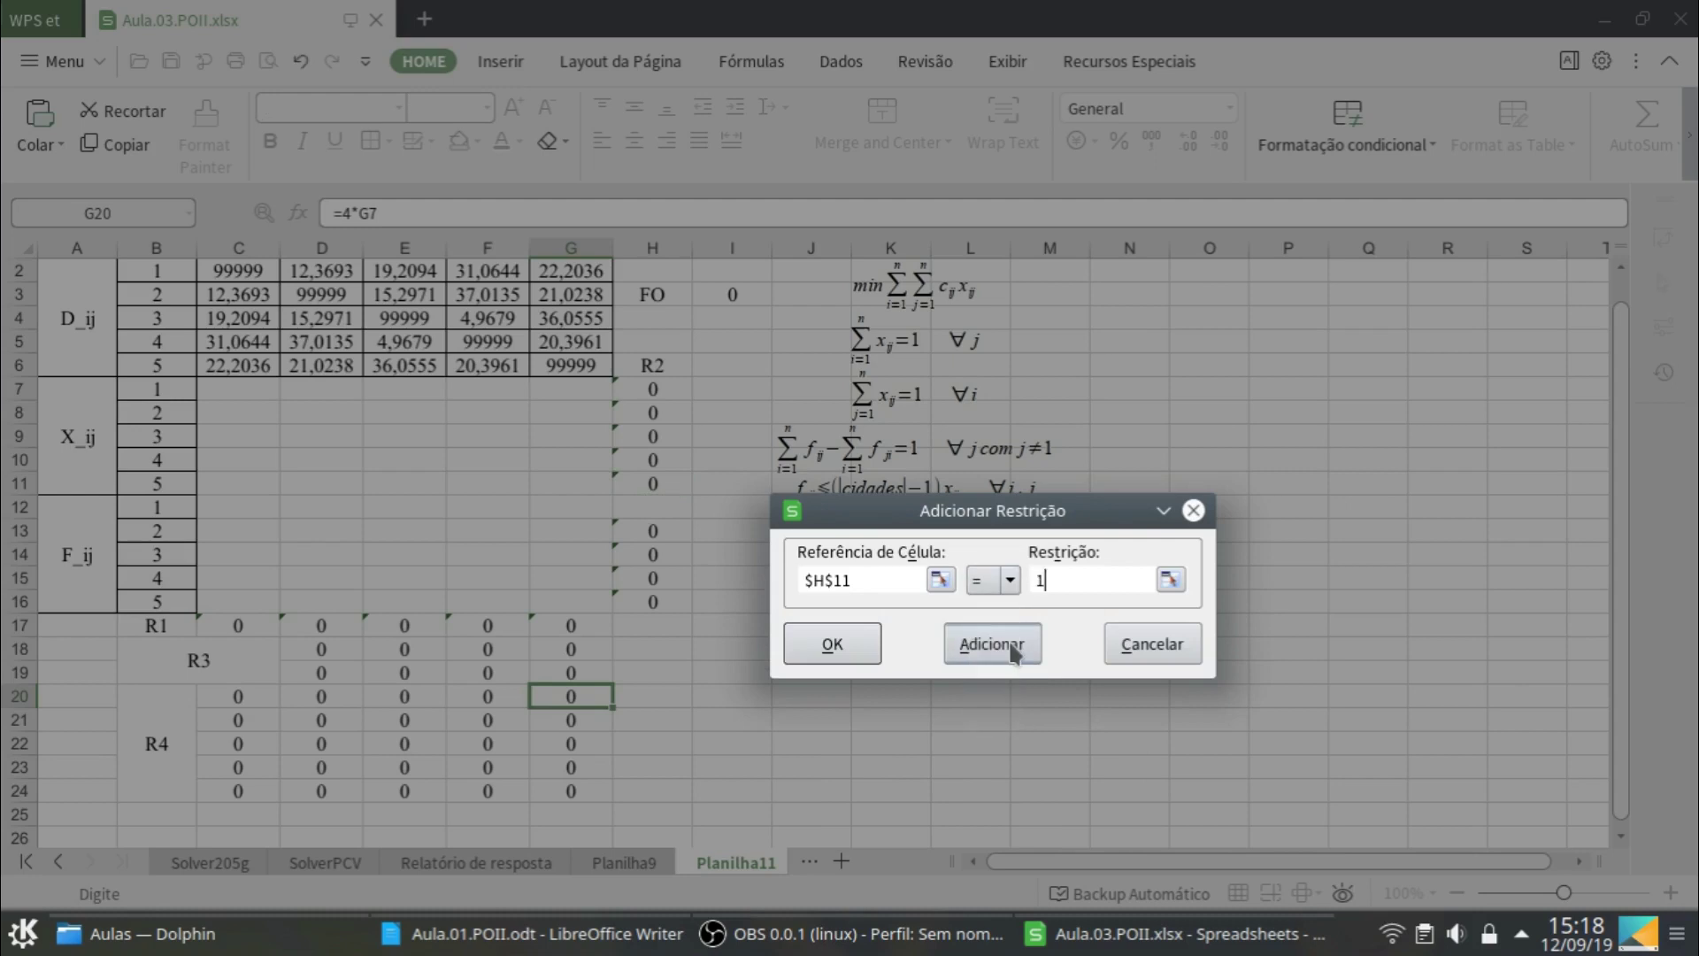
{"action": "left_click", "coordinate": [1008, 646]}
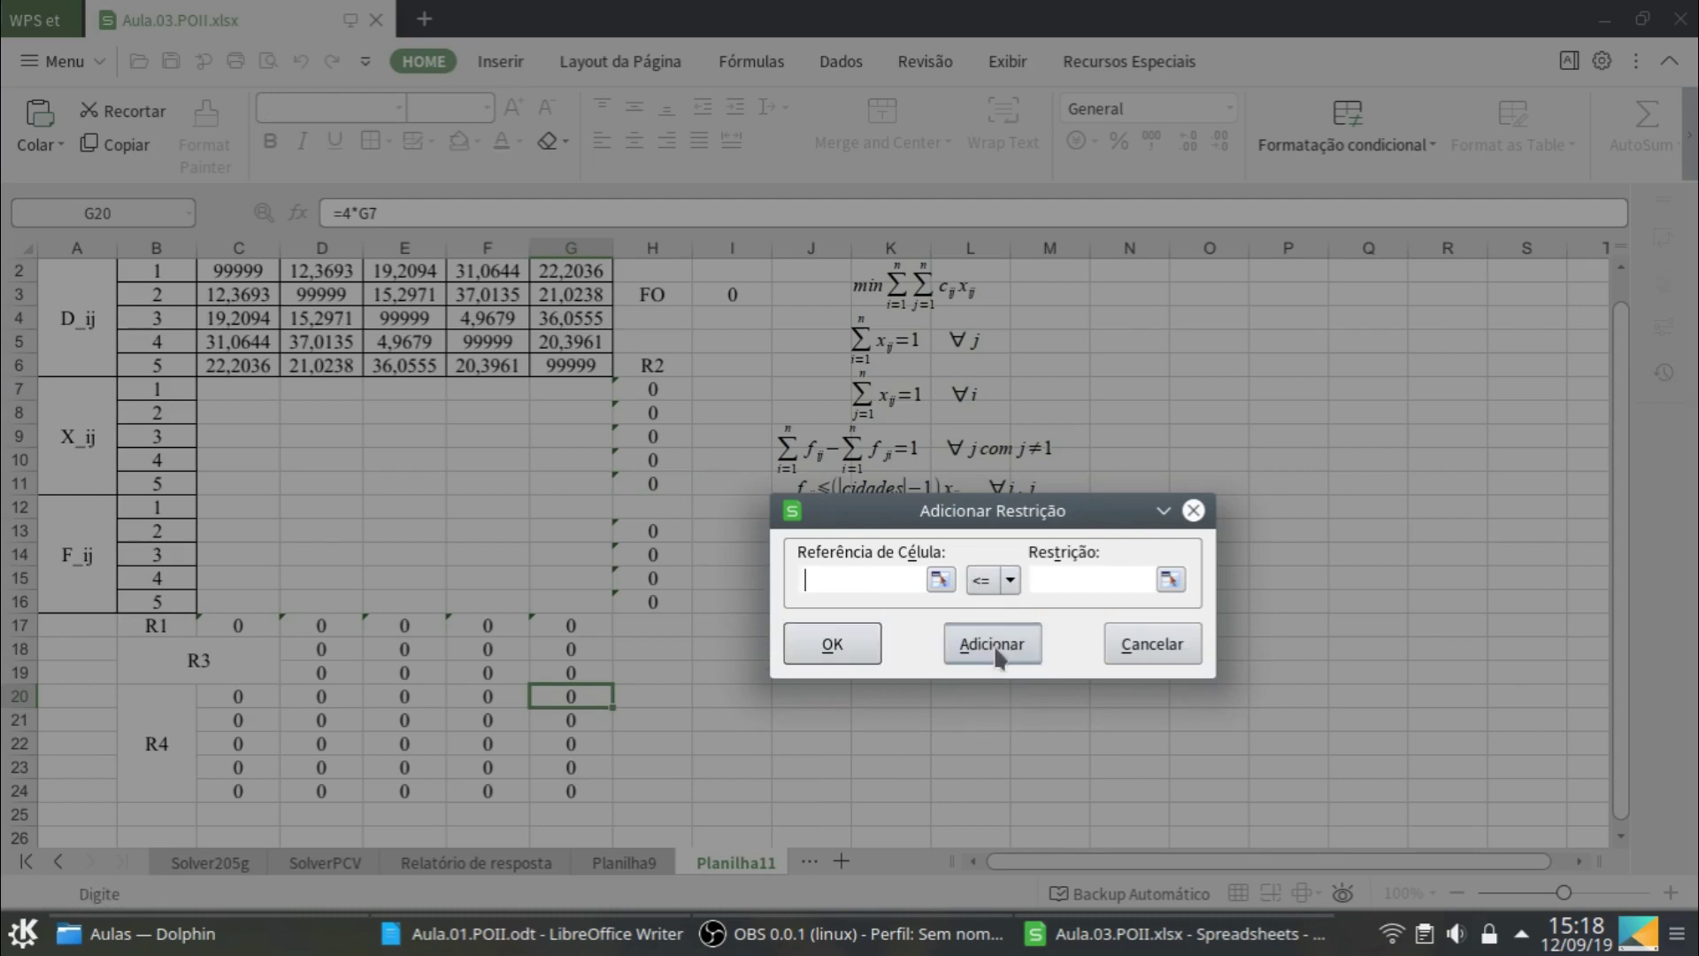
{"action": "left_click", "coordinate": [1120, 639]}
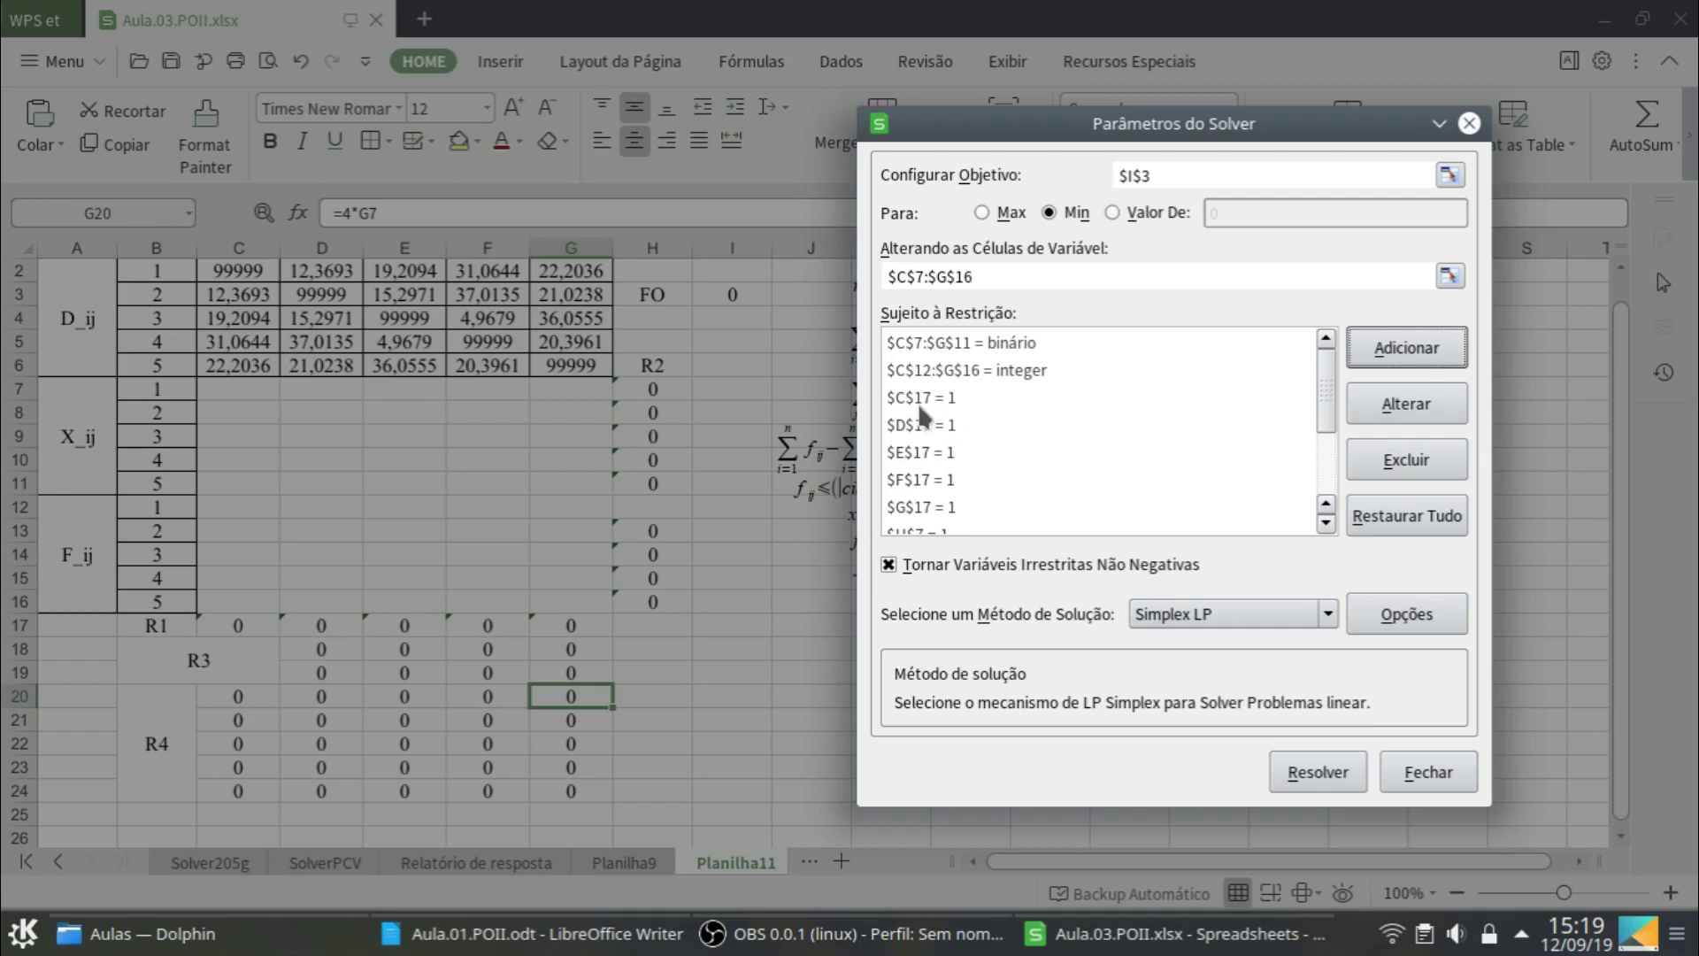
Add the first R3 constraint to Solver, D19 = 1
{"action": "left_click", "coordinate": [1325, 522]}
{"action": "left_click", "coordinate": [1325, 522]}
{"action": "left_click", "coordinate": [1326, 522]}
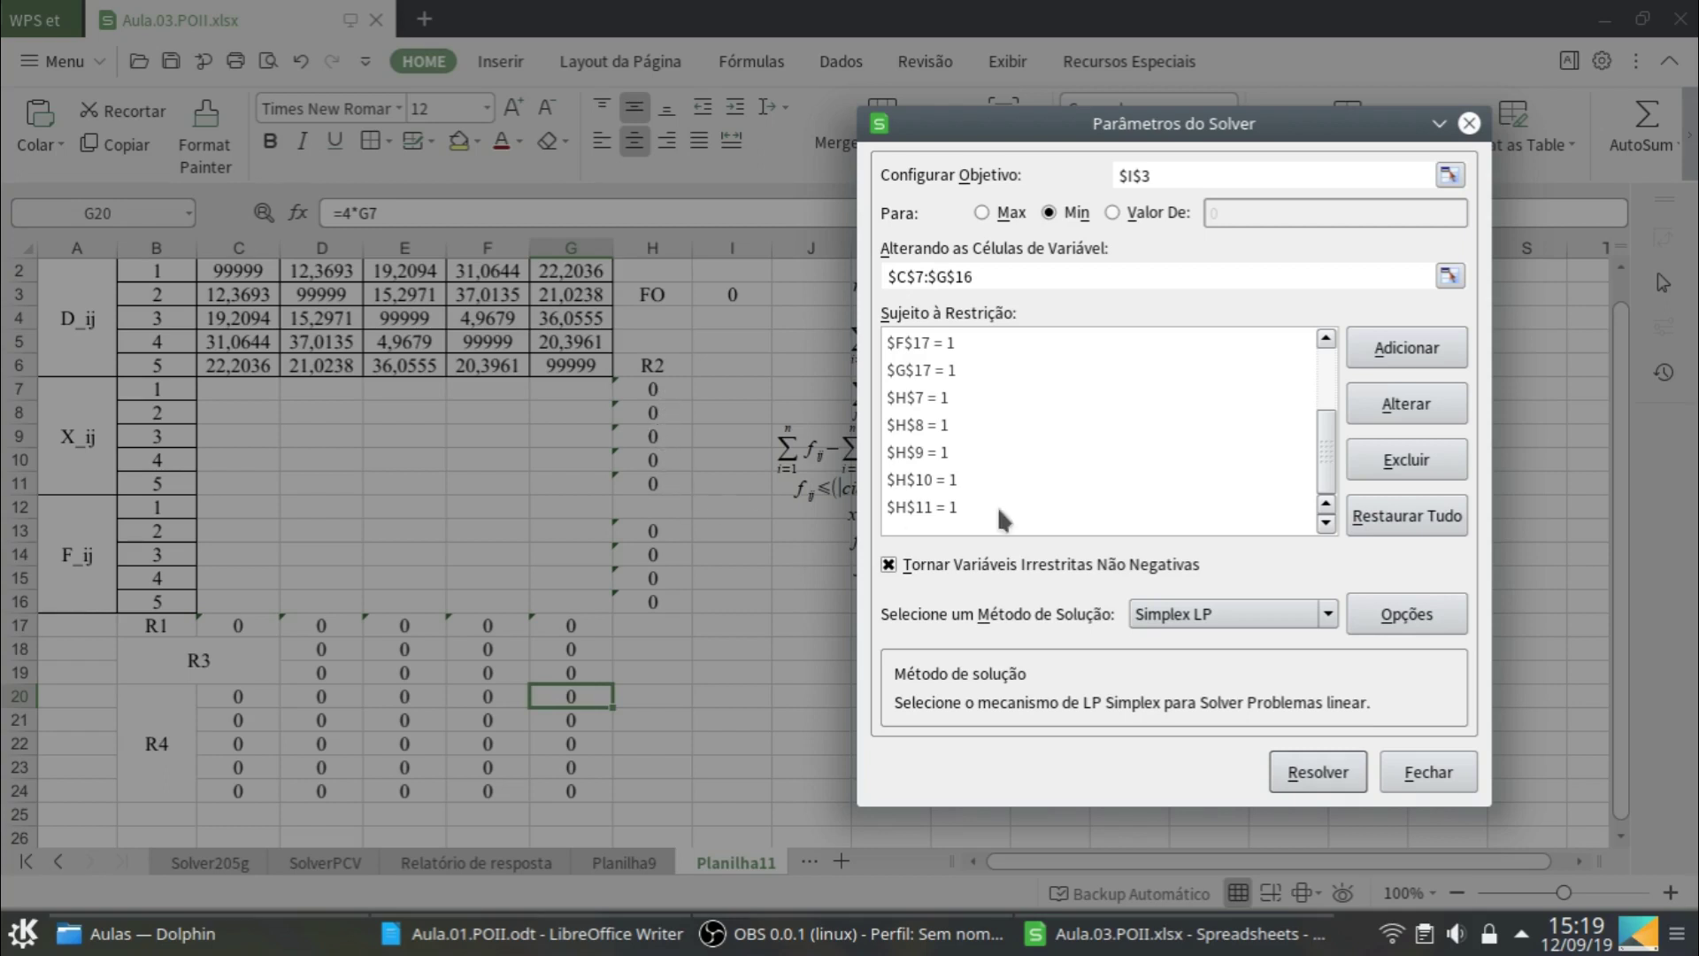
{"action": "left_click_drag", "start_coordinate": [1102, 151], "coordinate": [1314, 339]}
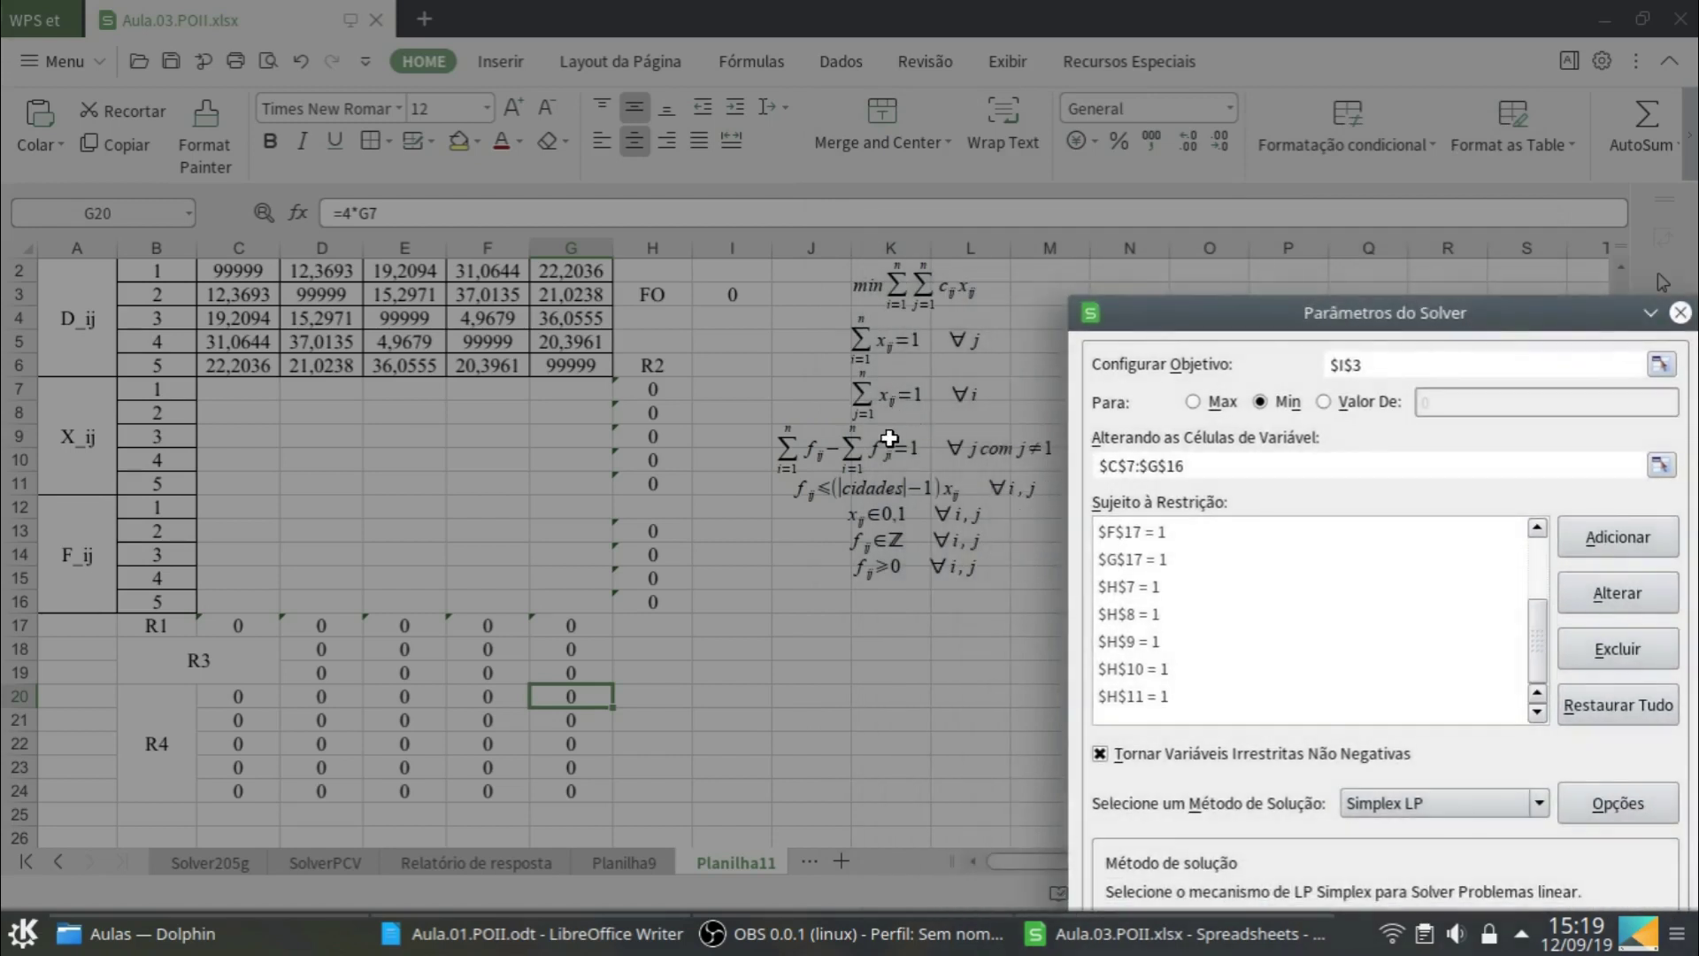
{"action": "left_click_drag", "start_coordinate": [1285, 323], "coordinate": [1005, 151]}
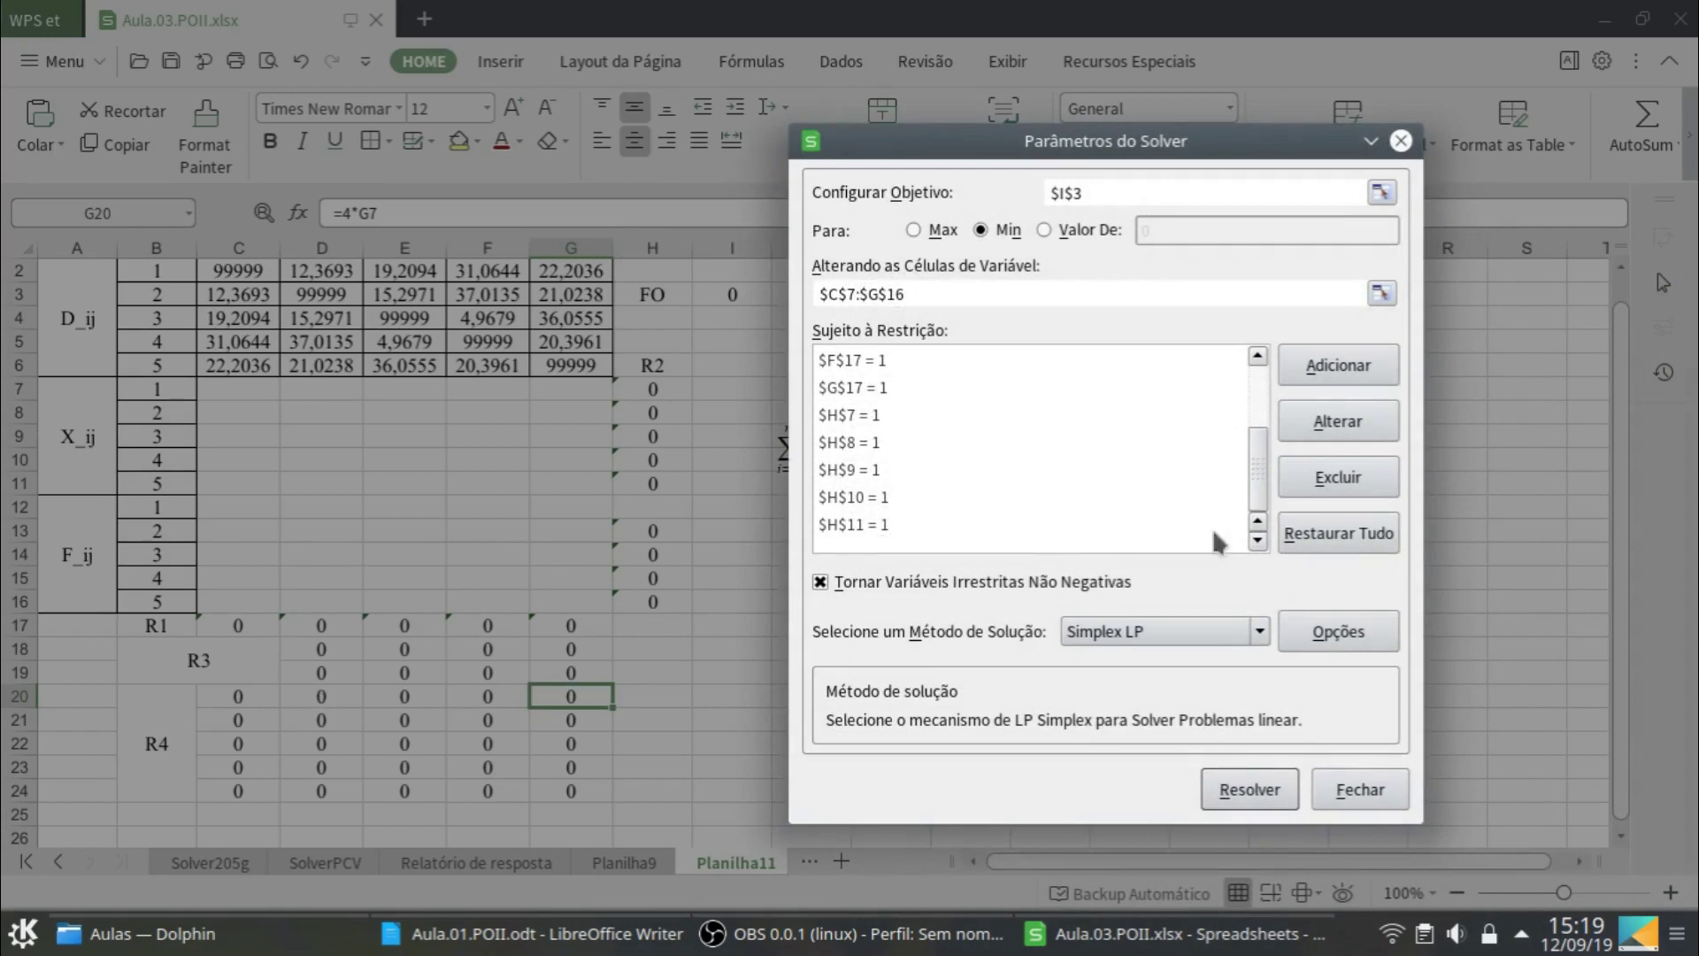
{"action": "left_click", "coordinate": [1338, 365]}
{"action": "left_click", "coordinate": [333, 672]}
{"action": "left_click", "coordinate": [860, 440]}
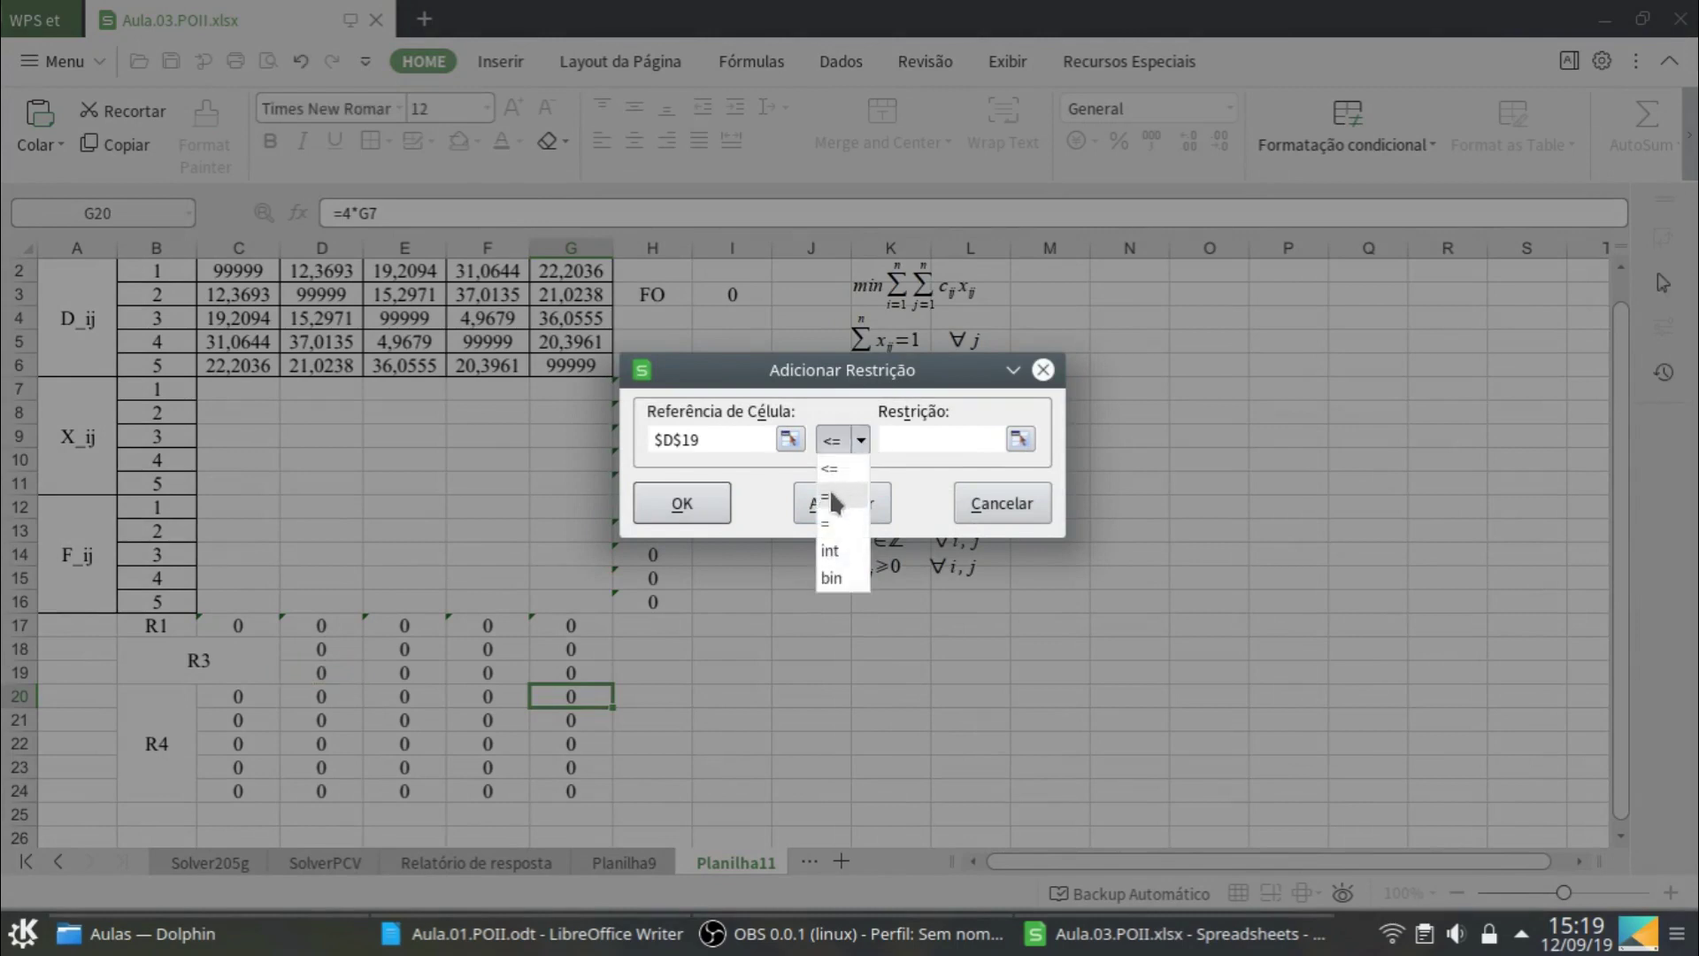
{"action": "left_click", "coordinate": [840, 497]}
{"action": "key", "text": "Tab"}
{"action": "type", "text": "1"}
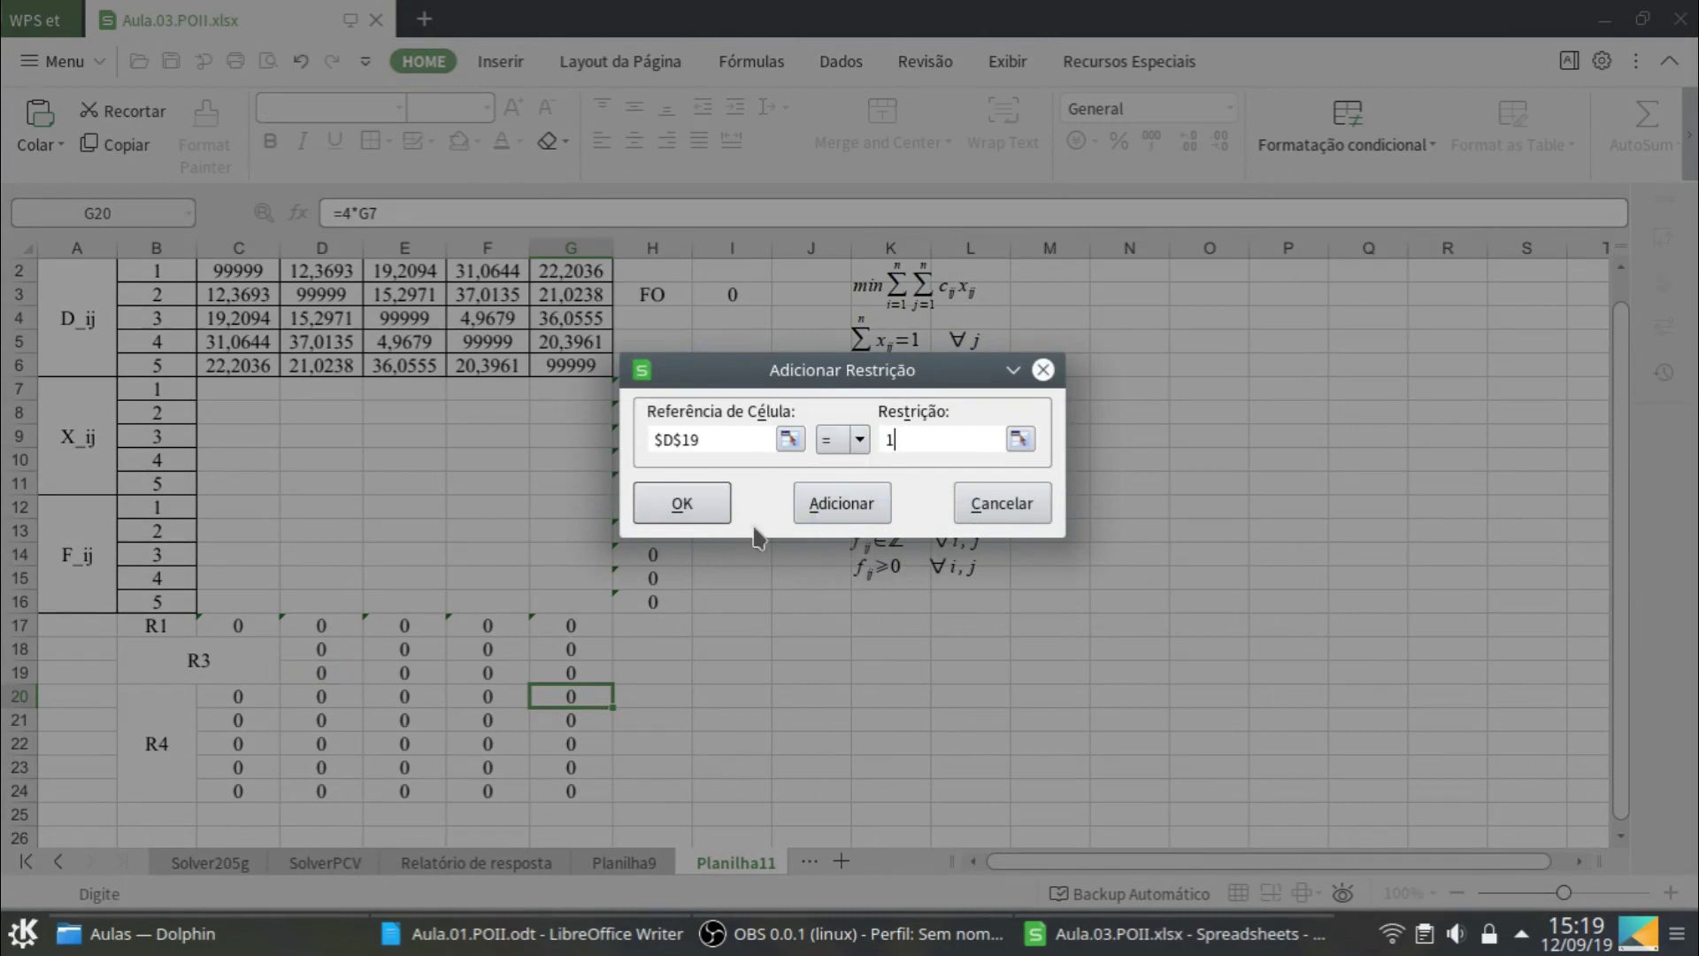
{"action": "left_click", "coordinate": [841, 503]}
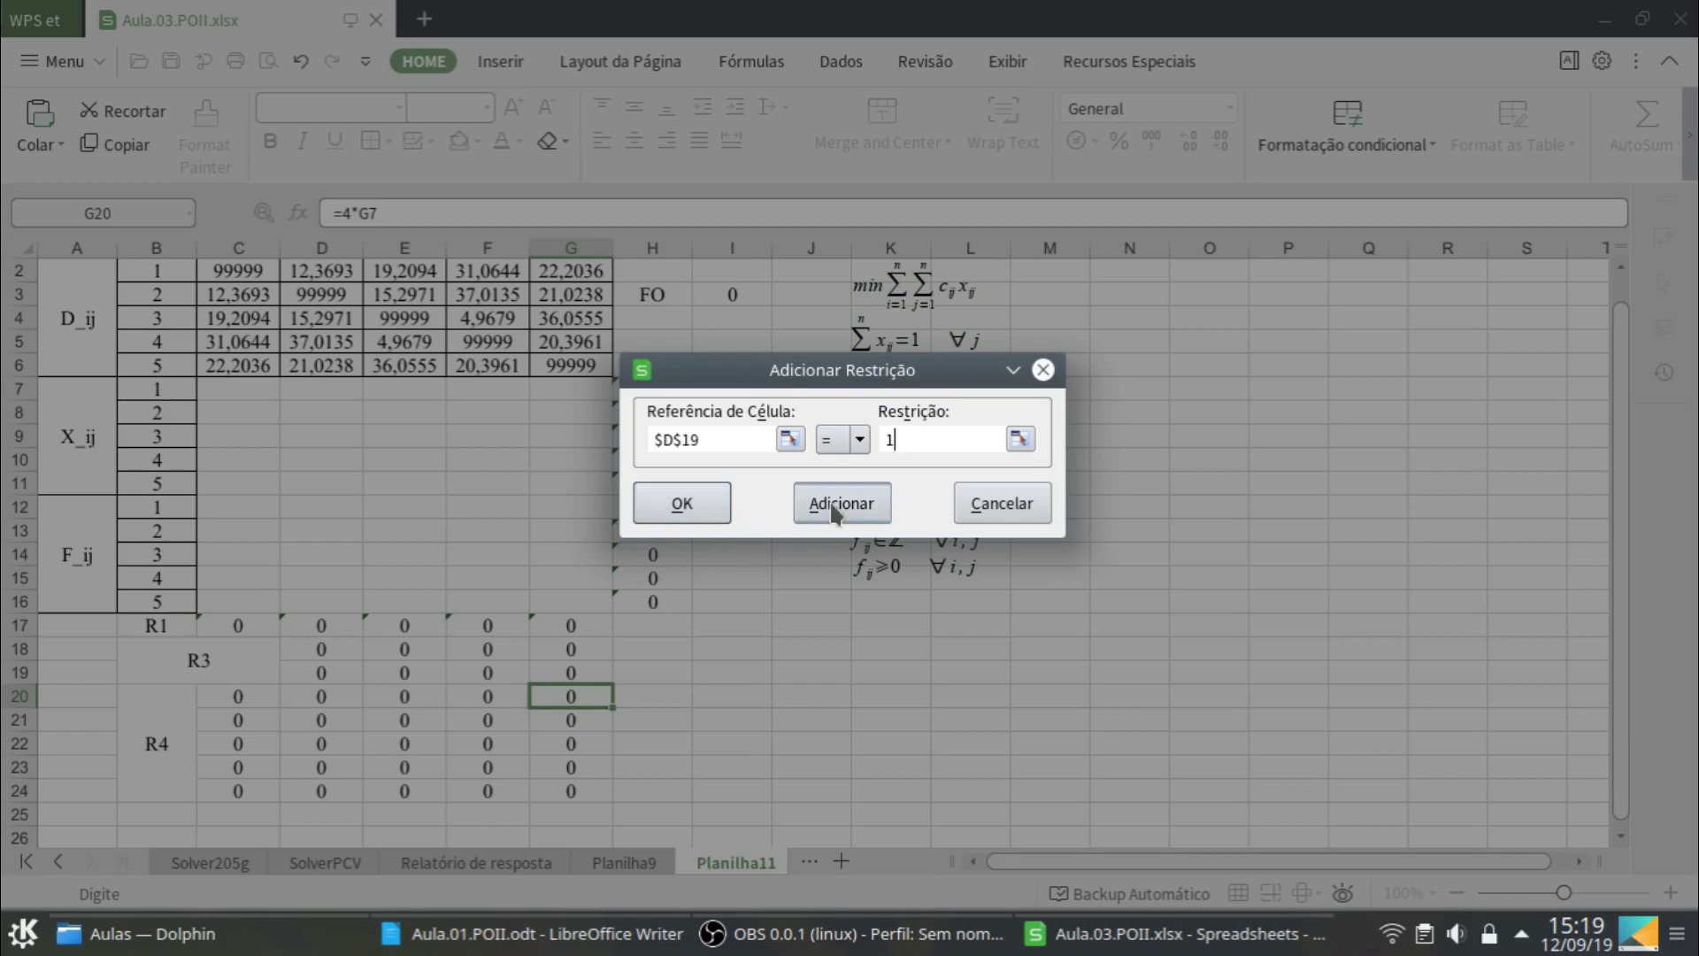
Add the R3 constraints E19 = 1 and F19 = 1 to Solver
{"action": "left_click", "coordinate": [426, 674]}
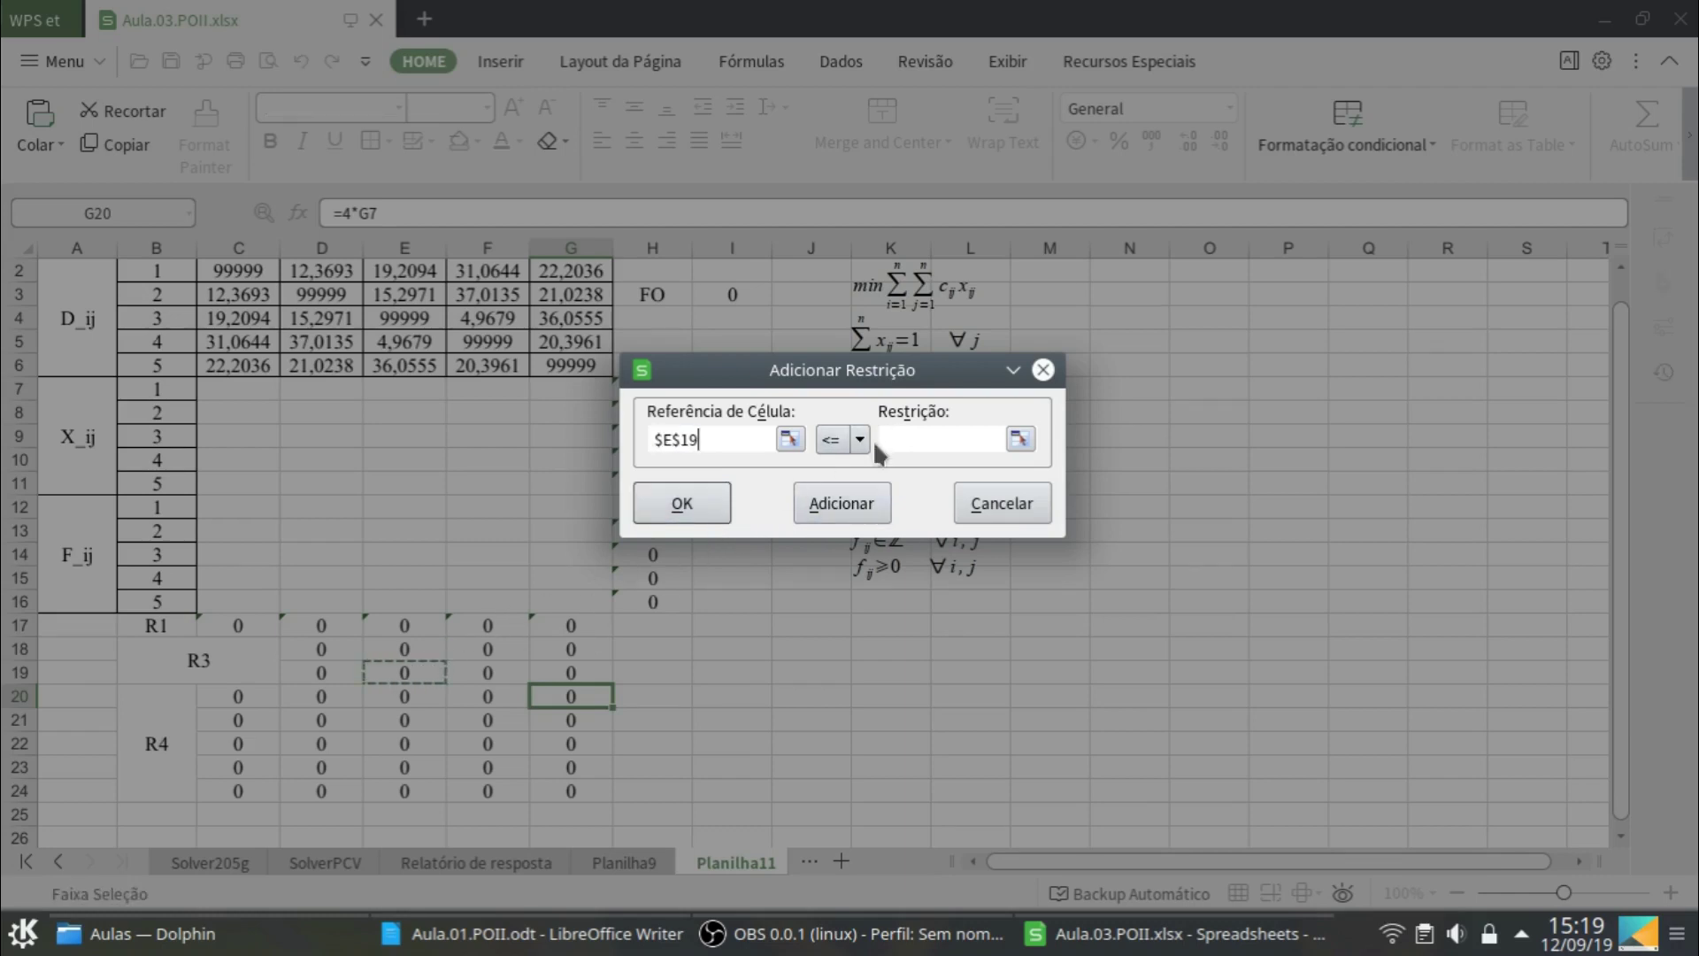
{"action": "left_click", "coordinate": [862, 438]}
{"action": "left_click", "coordinate": [840, 529]}
{"action": "type", "text": "1"}
{"action": "left_click", "coordinate": [857, 492]}
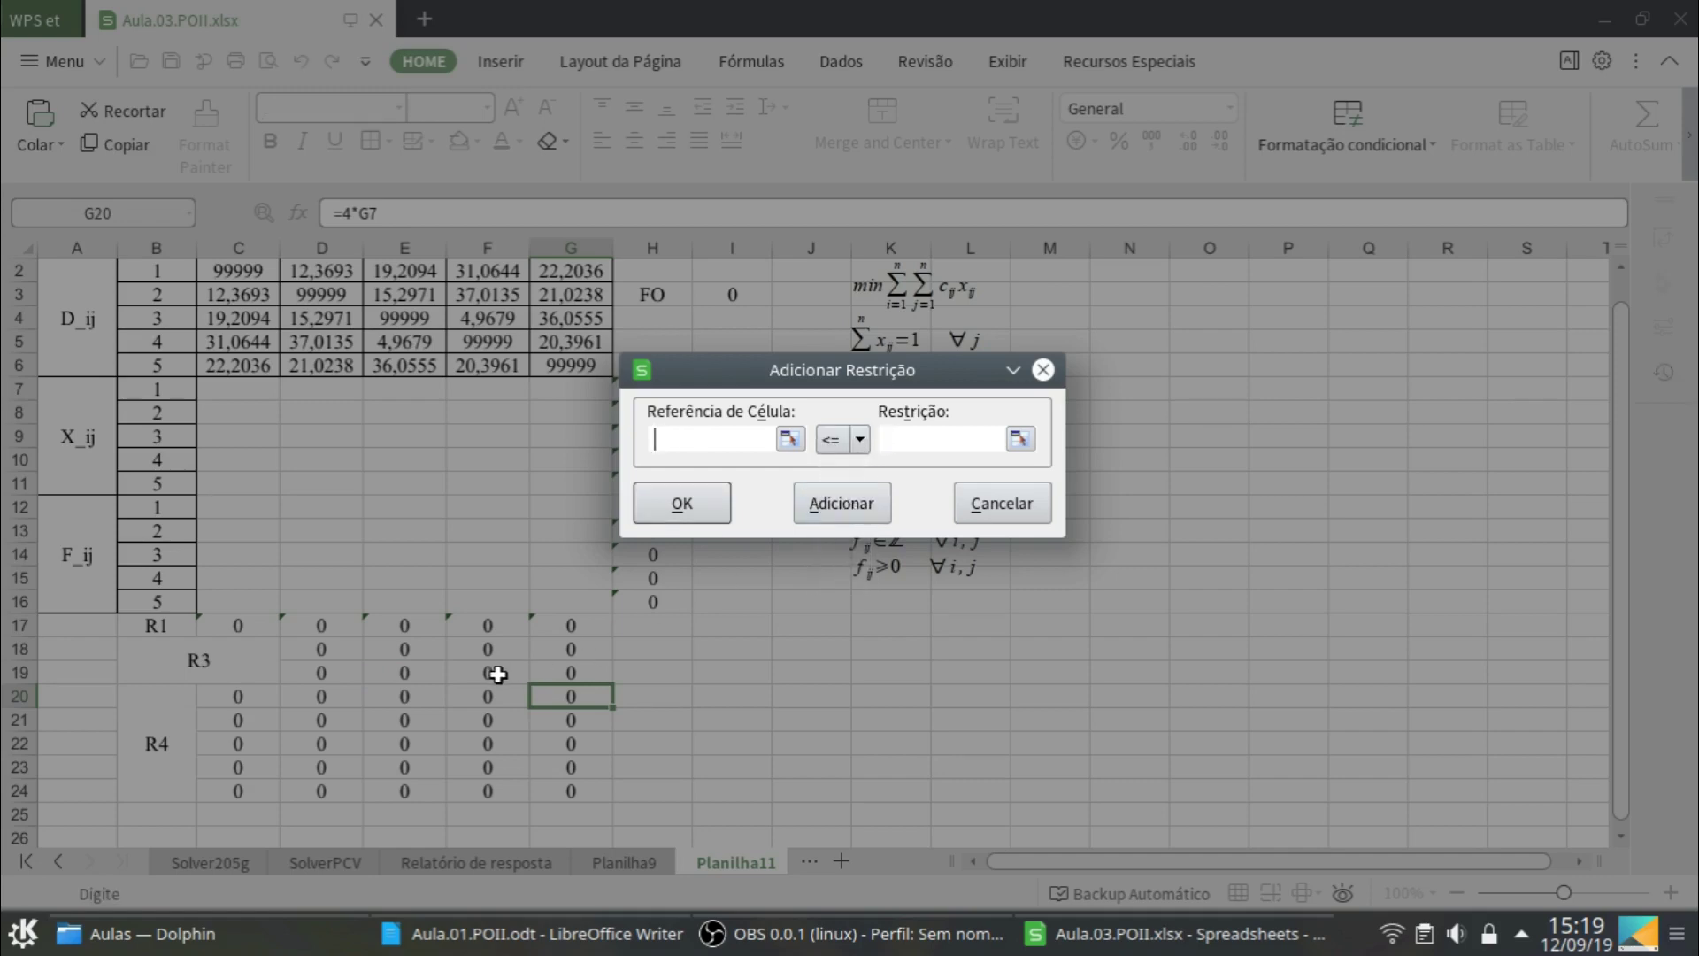
{"action": "left_click", "coordinate": [498, 674]}
{"action": "left_click", "coordinate": [859, 439]}
{"action": "left_click", "coordinate": [841, 529]}
{"action": "type", "text": "1"}
{"action": "left_click", "coordinate": [848, 492]}
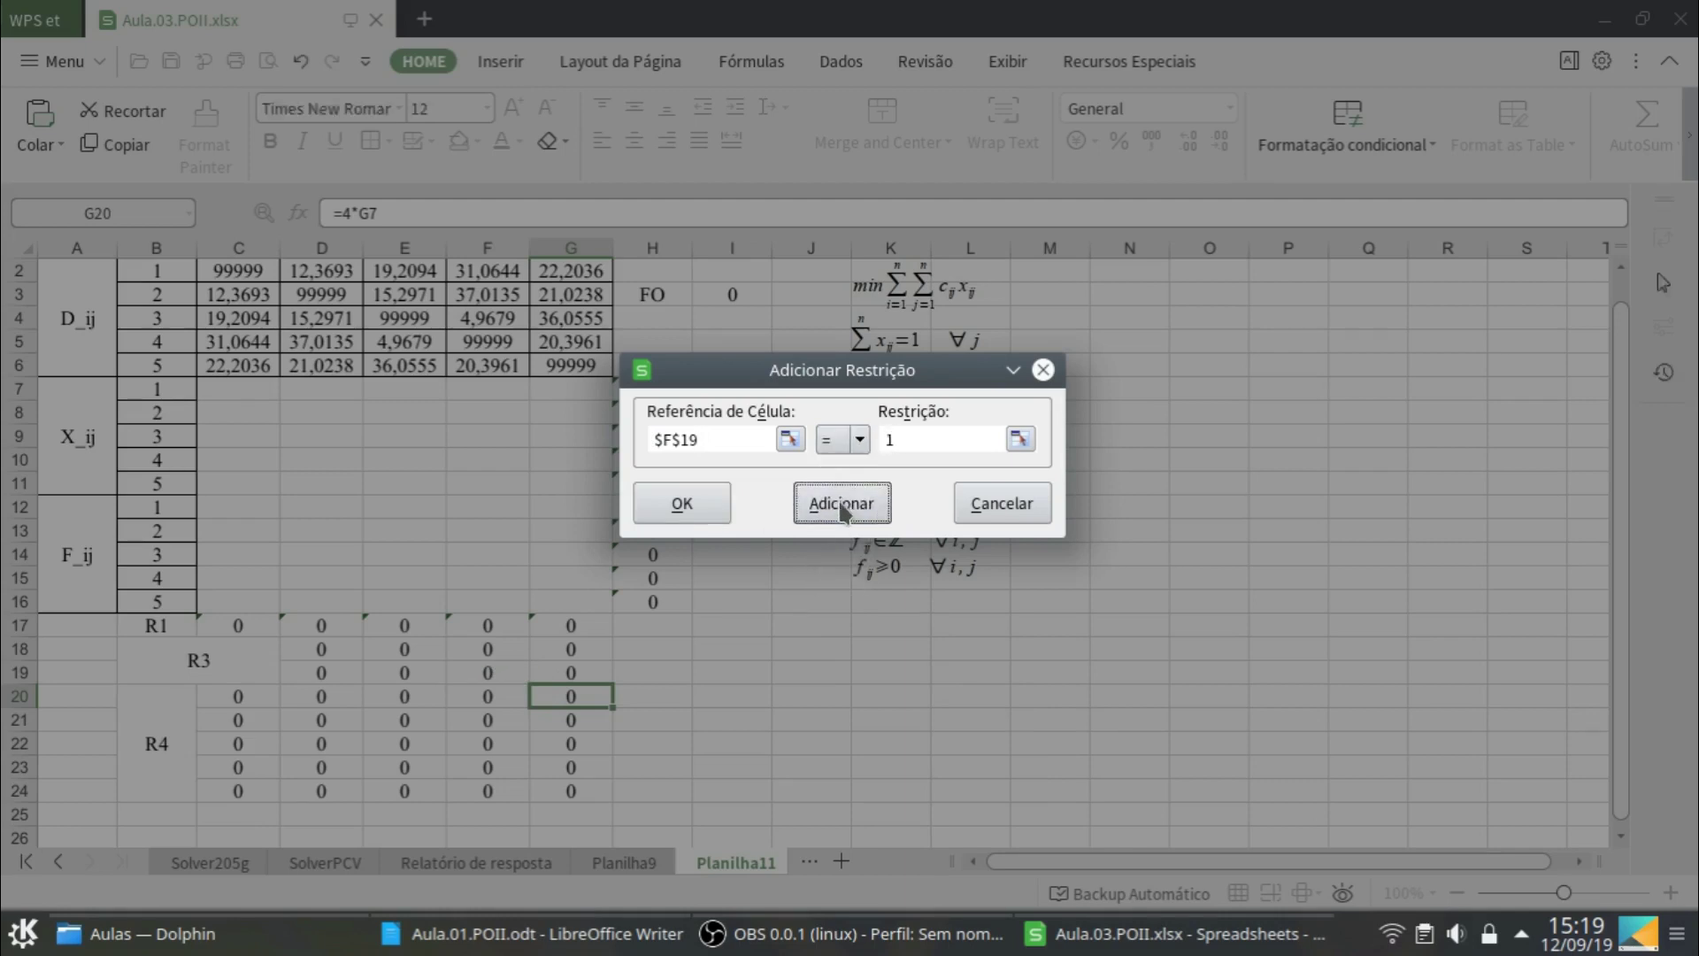
Add the last R3 constraint, G19 = 1, and return to the Solver parameters to check the constraint list
{"action": "left_click", "coordinate": [573, 674]}
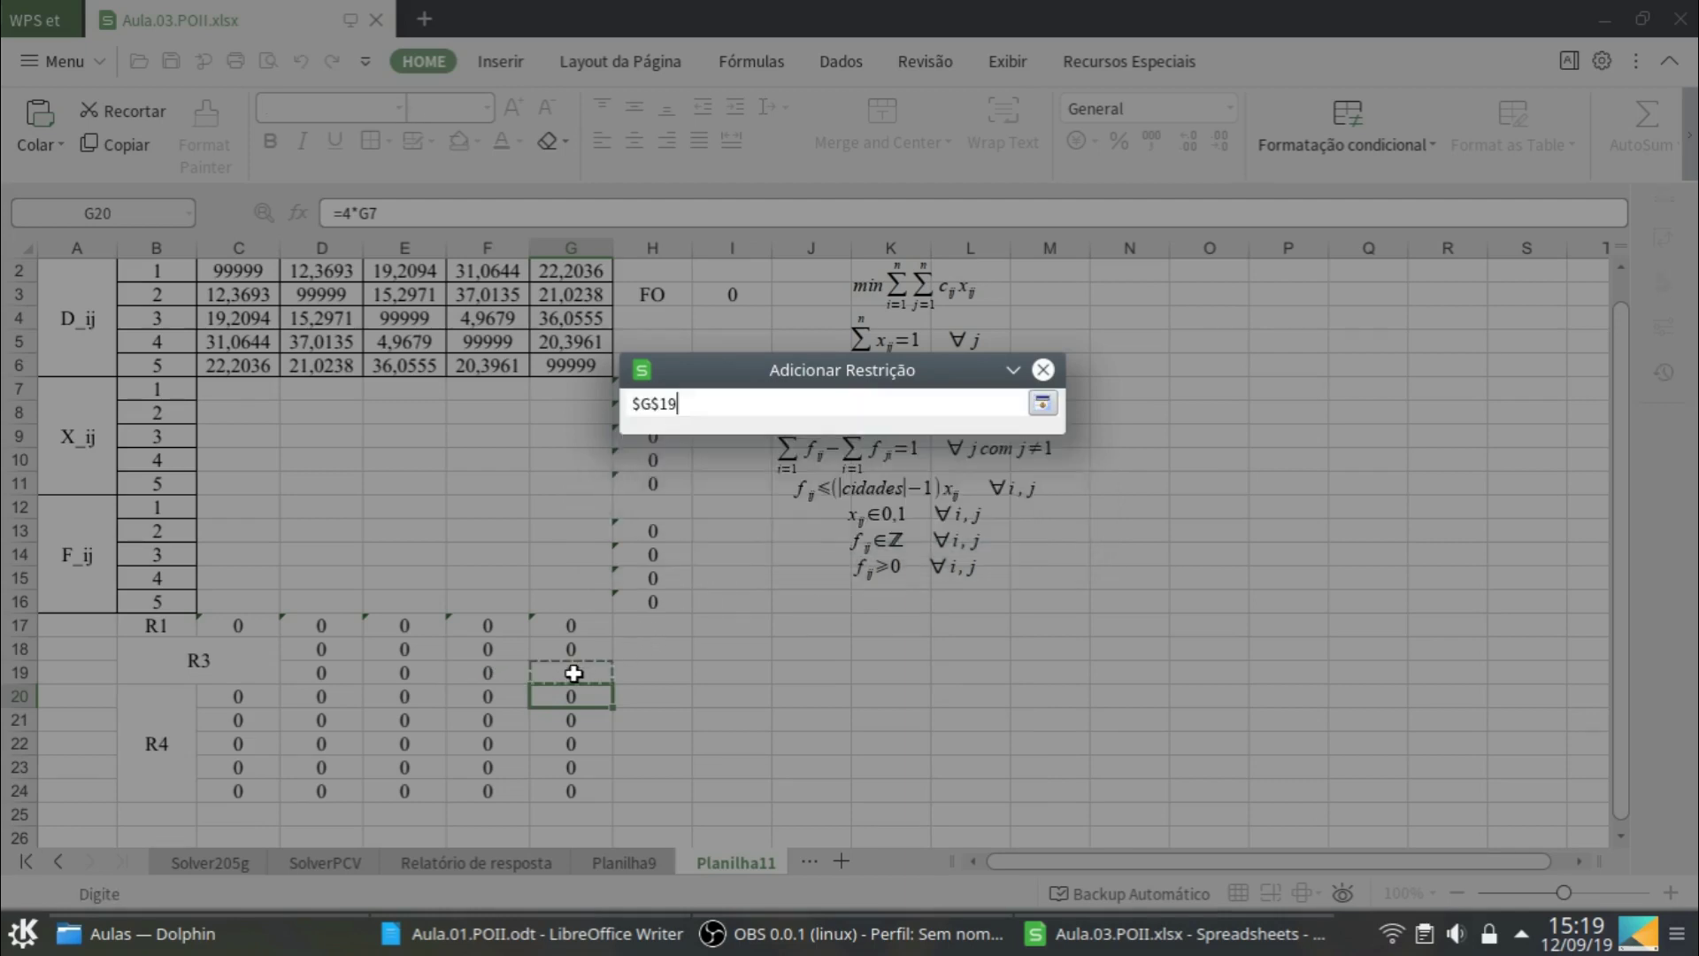
{"action": "left_click", "coordinate": [860, 439]}
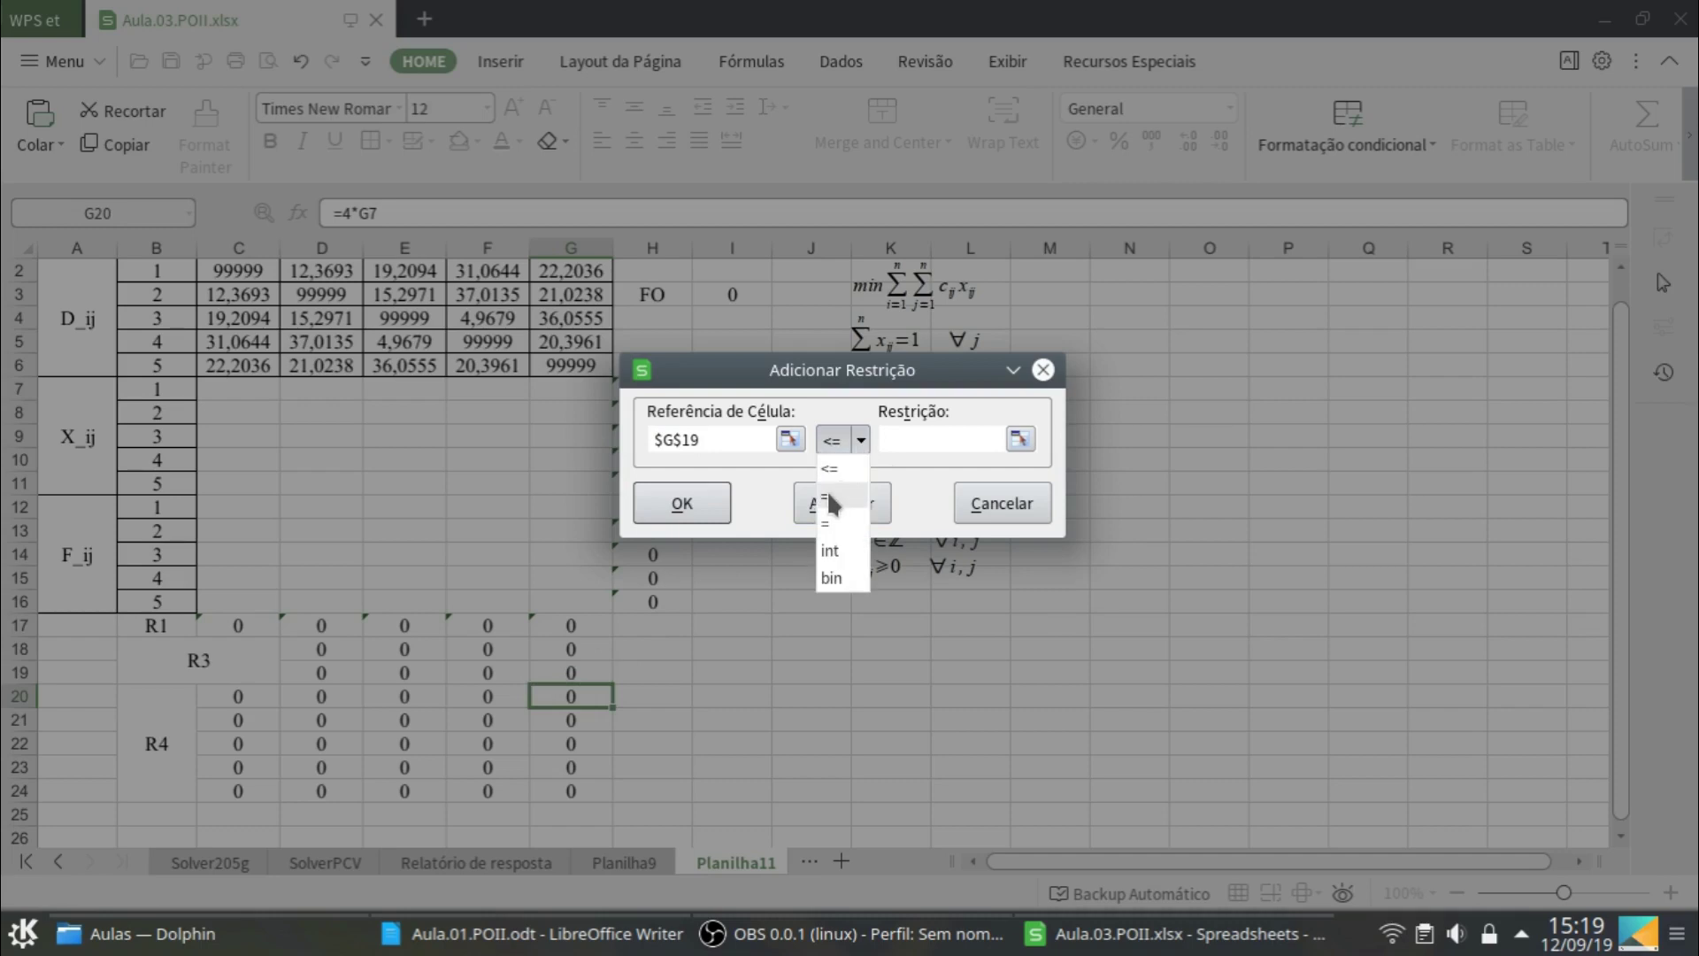
{"action": "left_click", "coordinate": [826, 492]}
{"action": "type", "text": "1"}
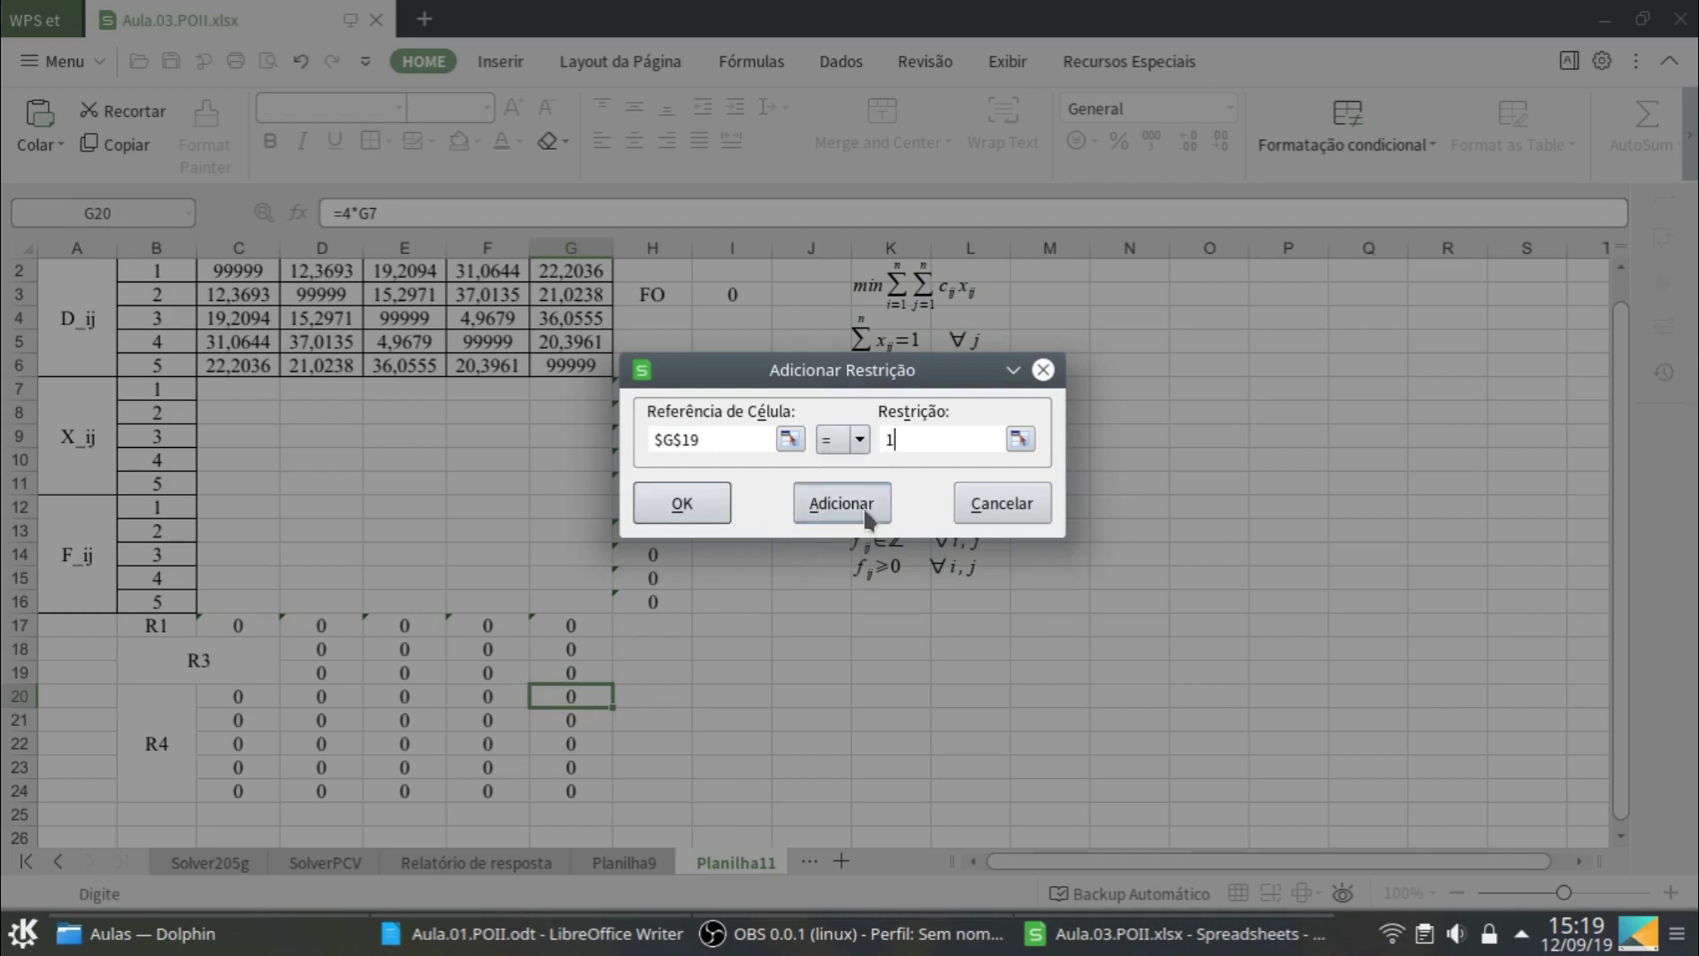
{"action": "left_click", "coordinate": [674, 504]}
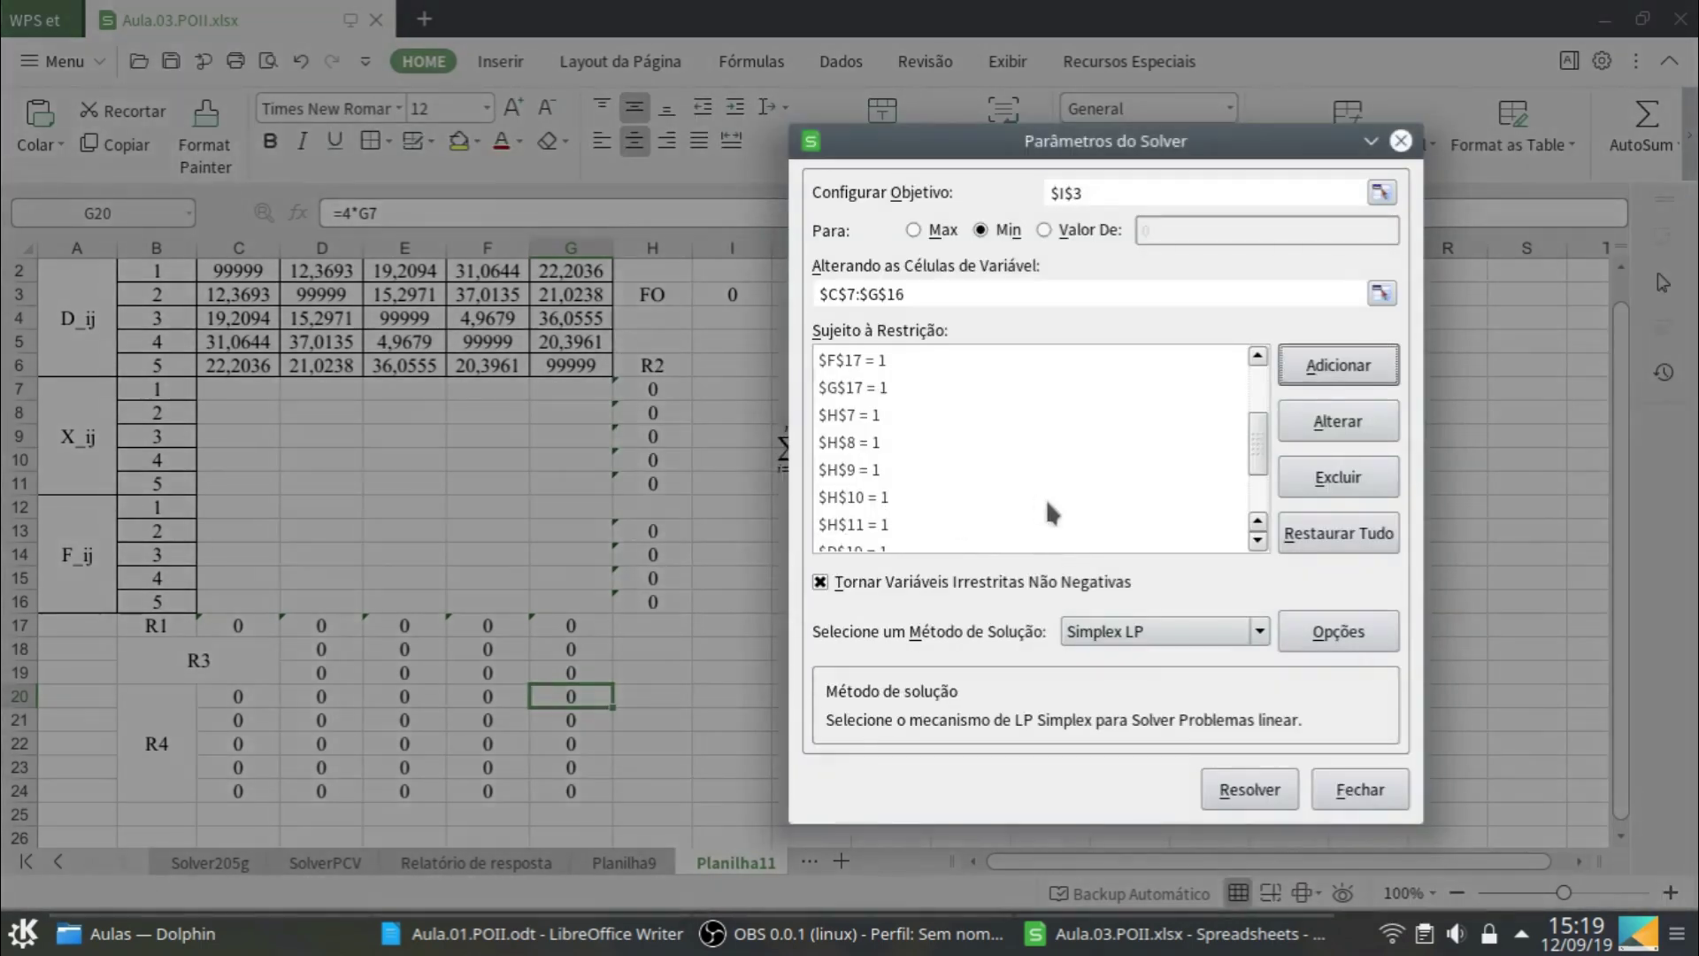
{"action": "left_click_drag", "start_coordinate": [1260, 460], "coordinate": [1260, 496]}
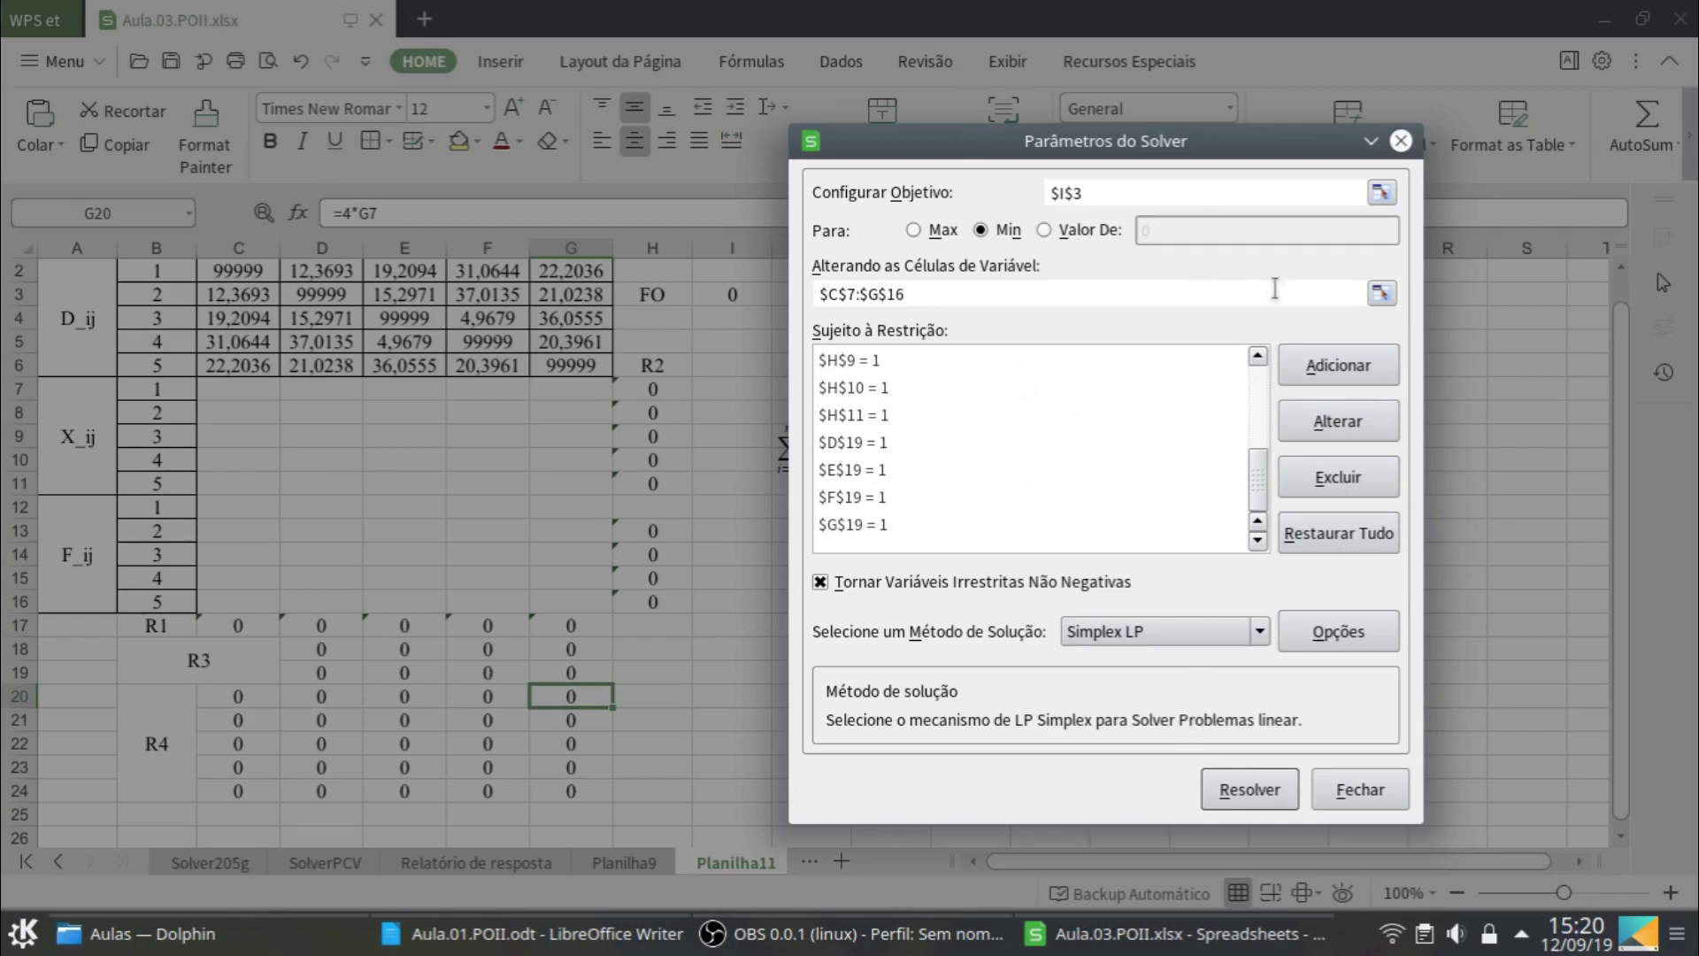
Add the first R4 constraint to Solver, C12 <= C20
{"action": "left_click", "coordinate": [1338, 364]}
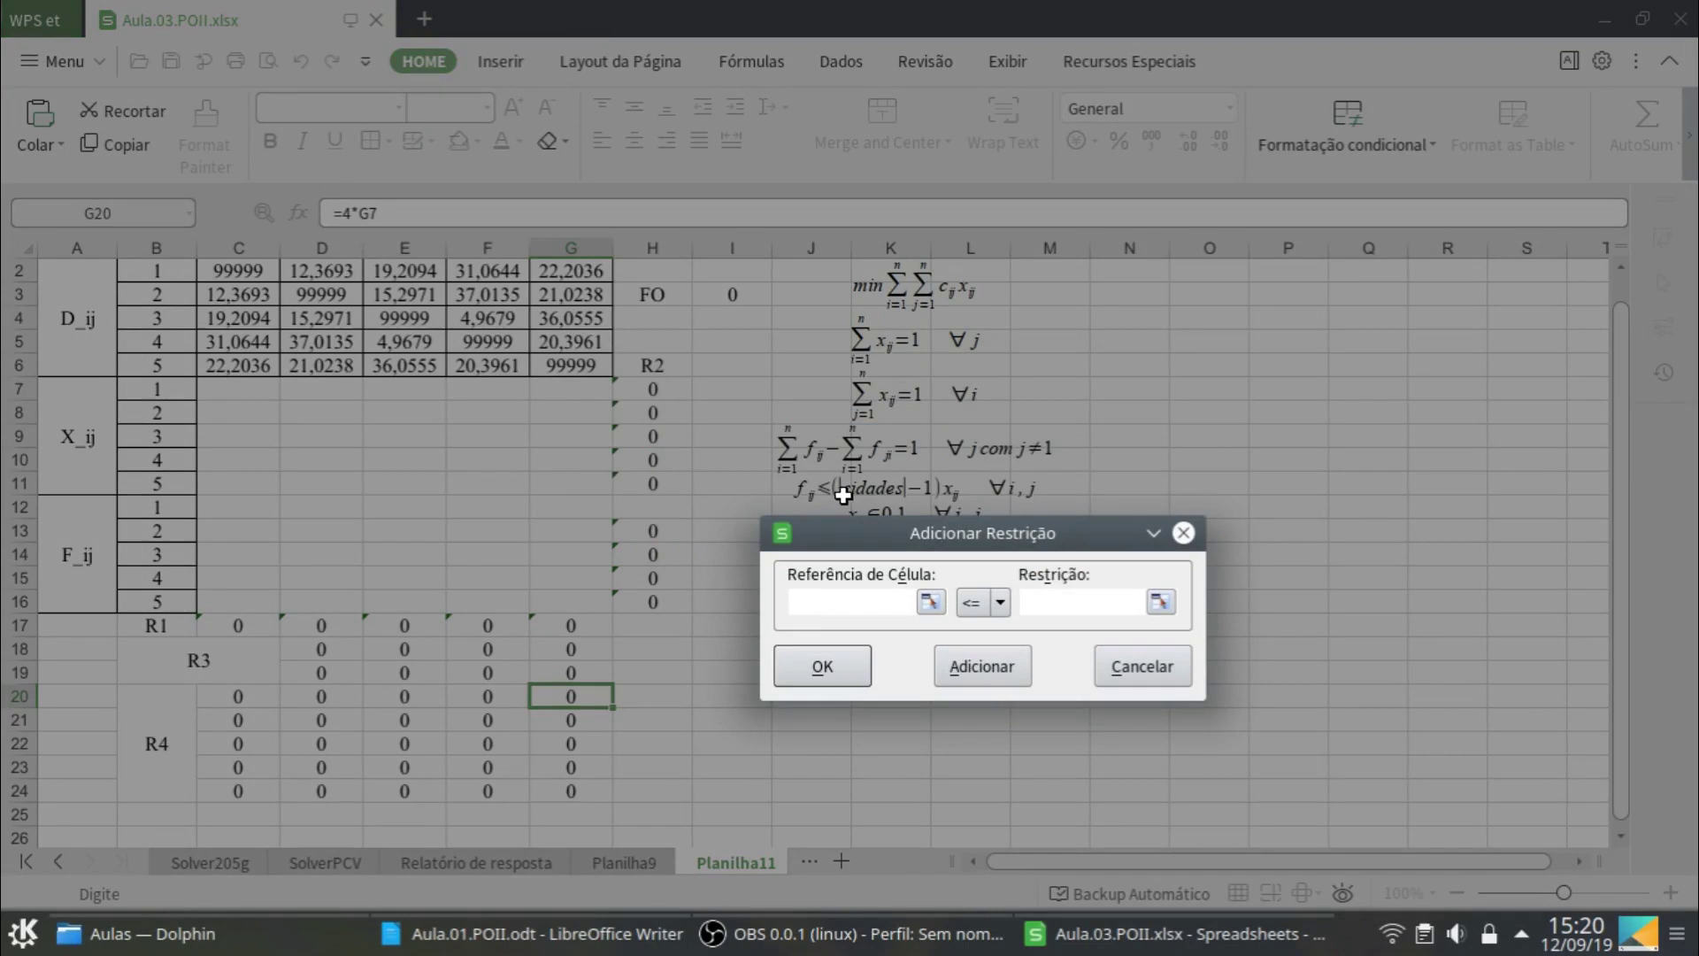
{"action": "left_click", "coordinate": [235, 506]}
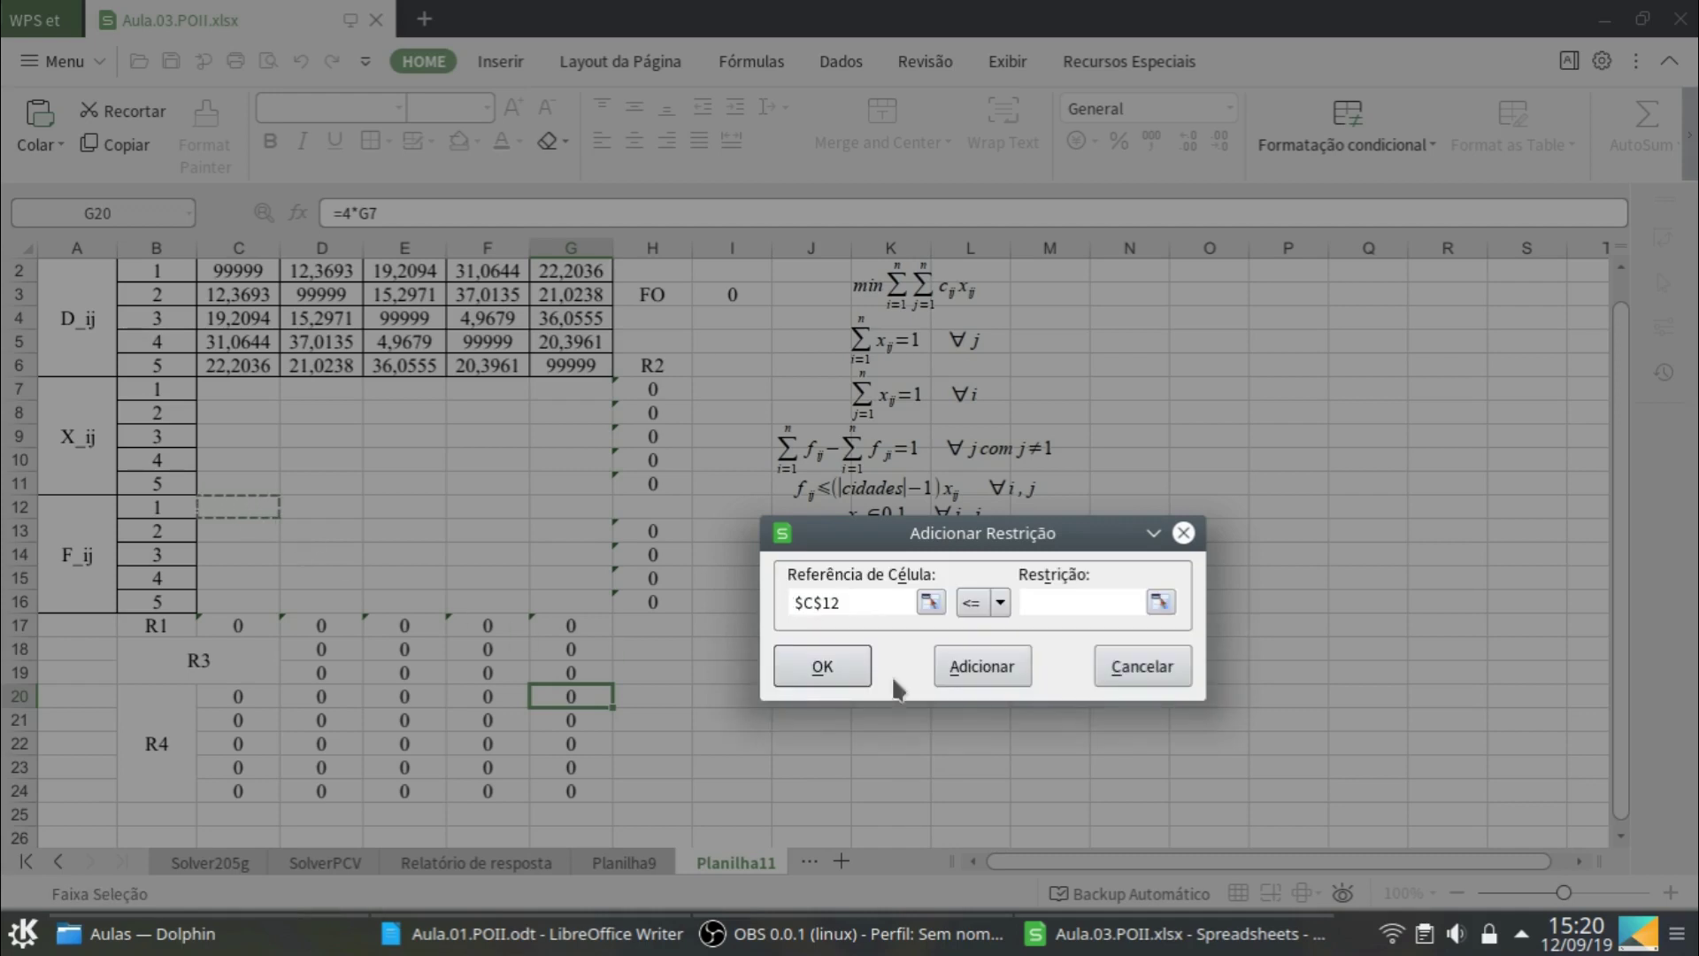
{"action": "left_click", "coordinate": [994, 605]}
{"action": "left_click", "coordinate": [990, 680]}
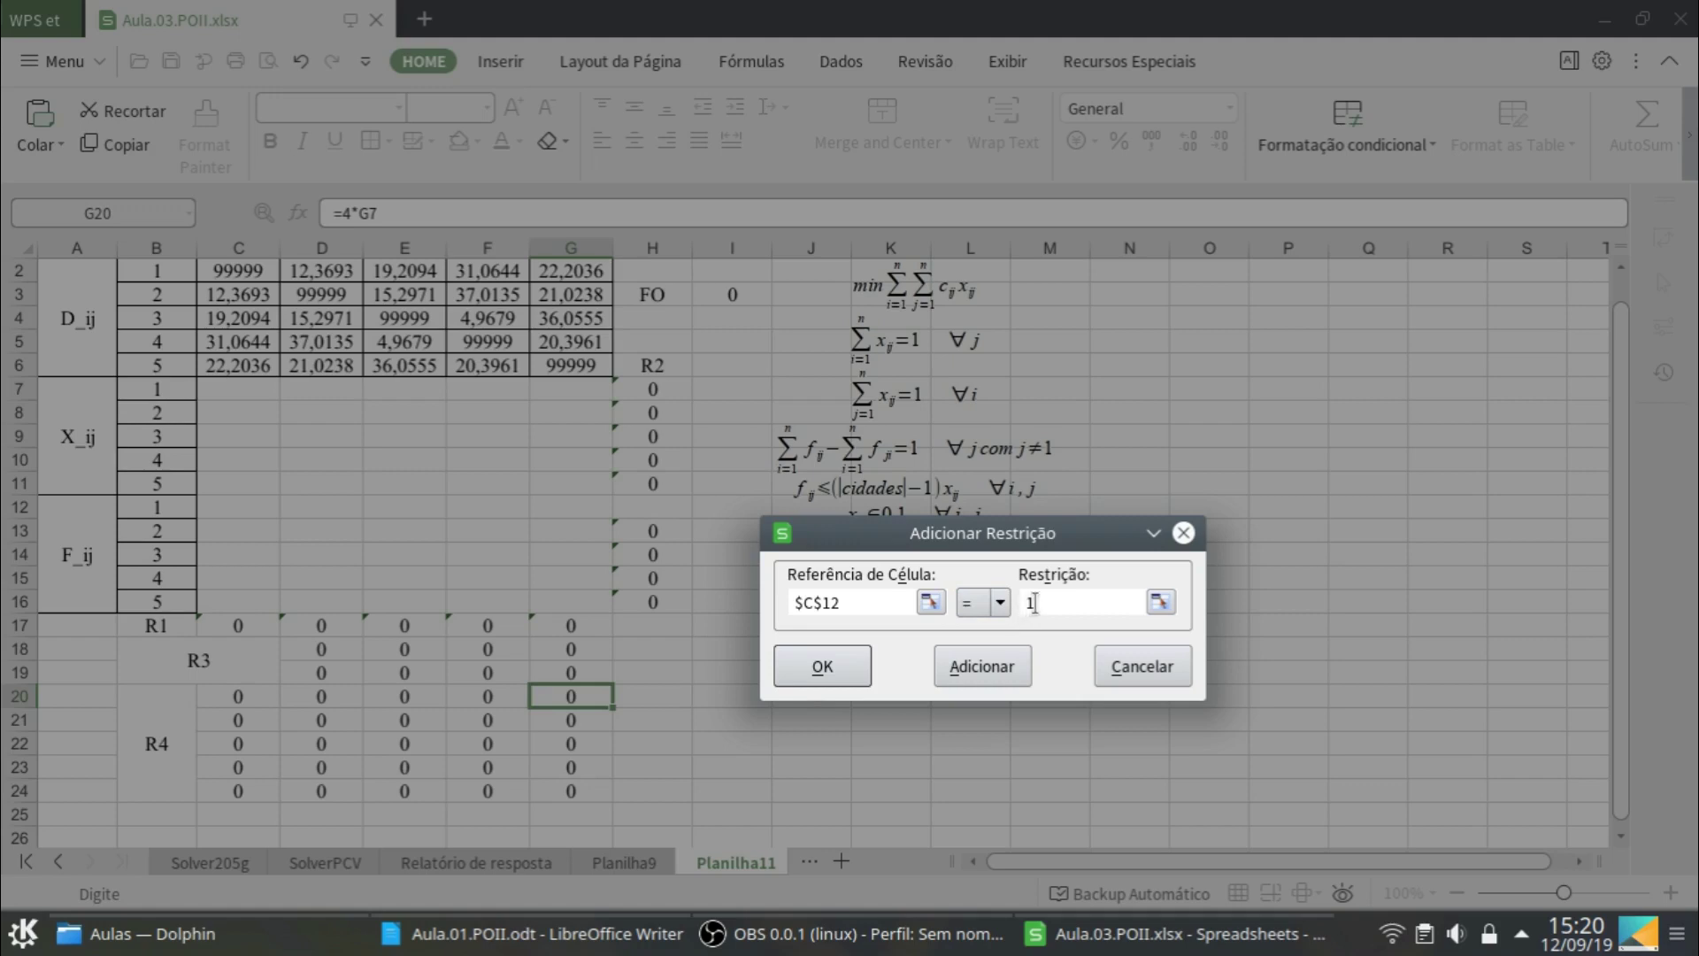
{"action": "left_click", "coordinate": [1005, 603]}
{"action": "left_click", "coordinate": [979, 630]}
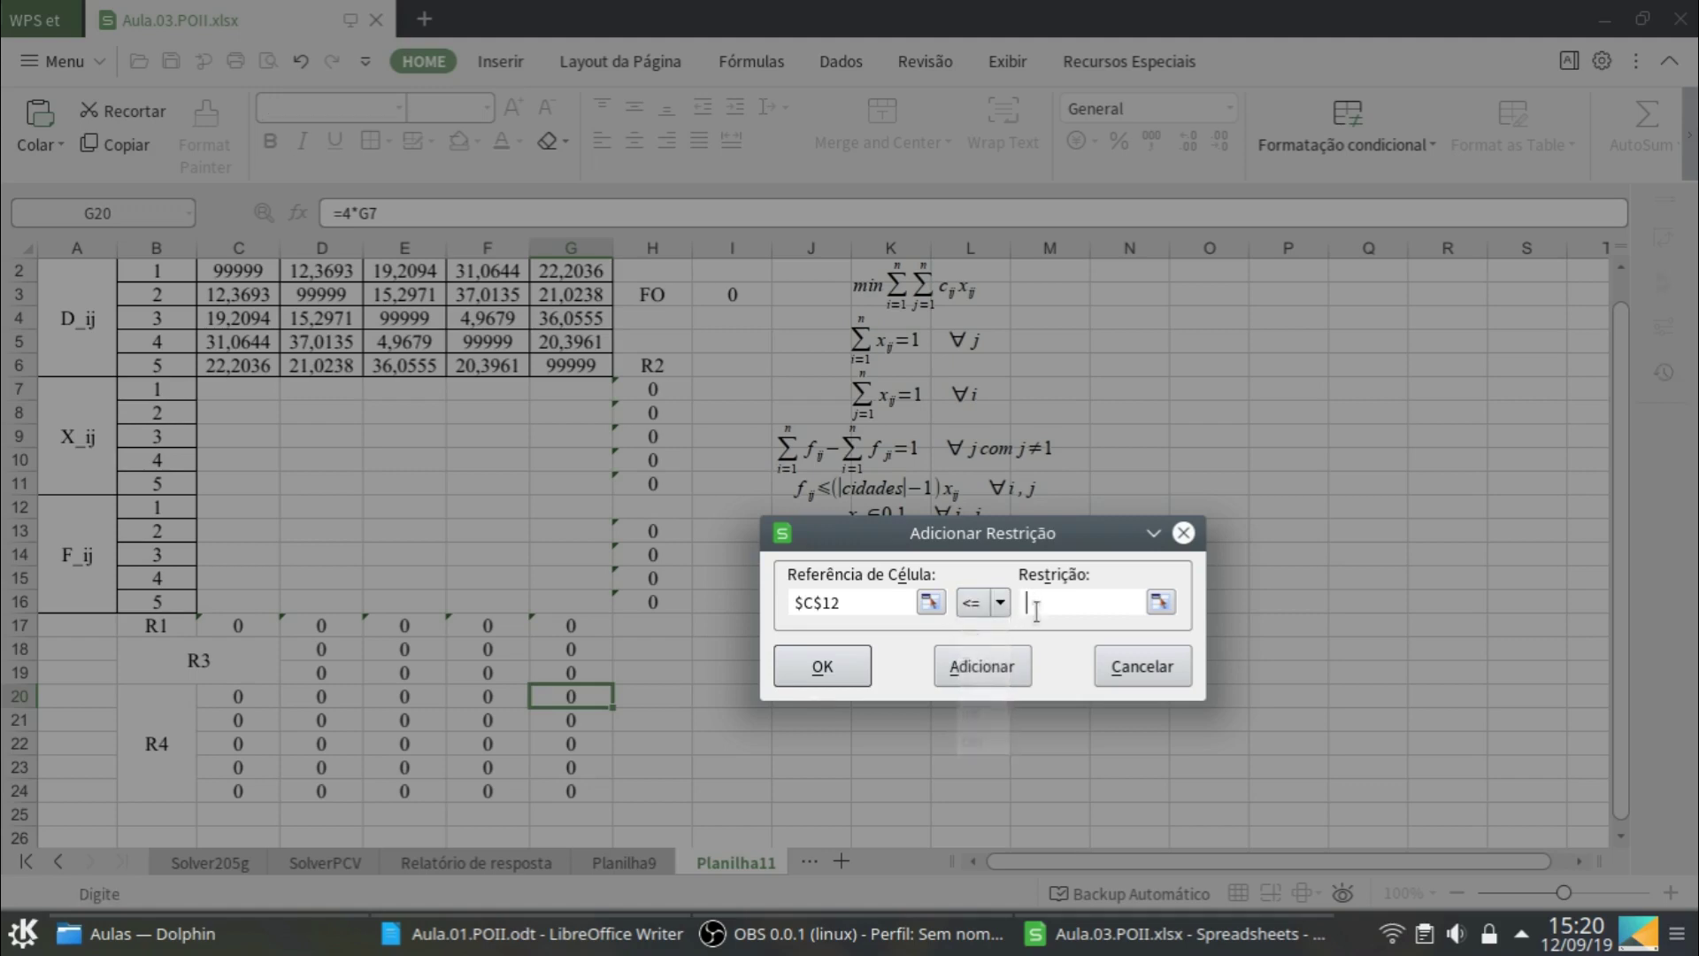
{"action": "left_click", "coordinate": [247, 700]}
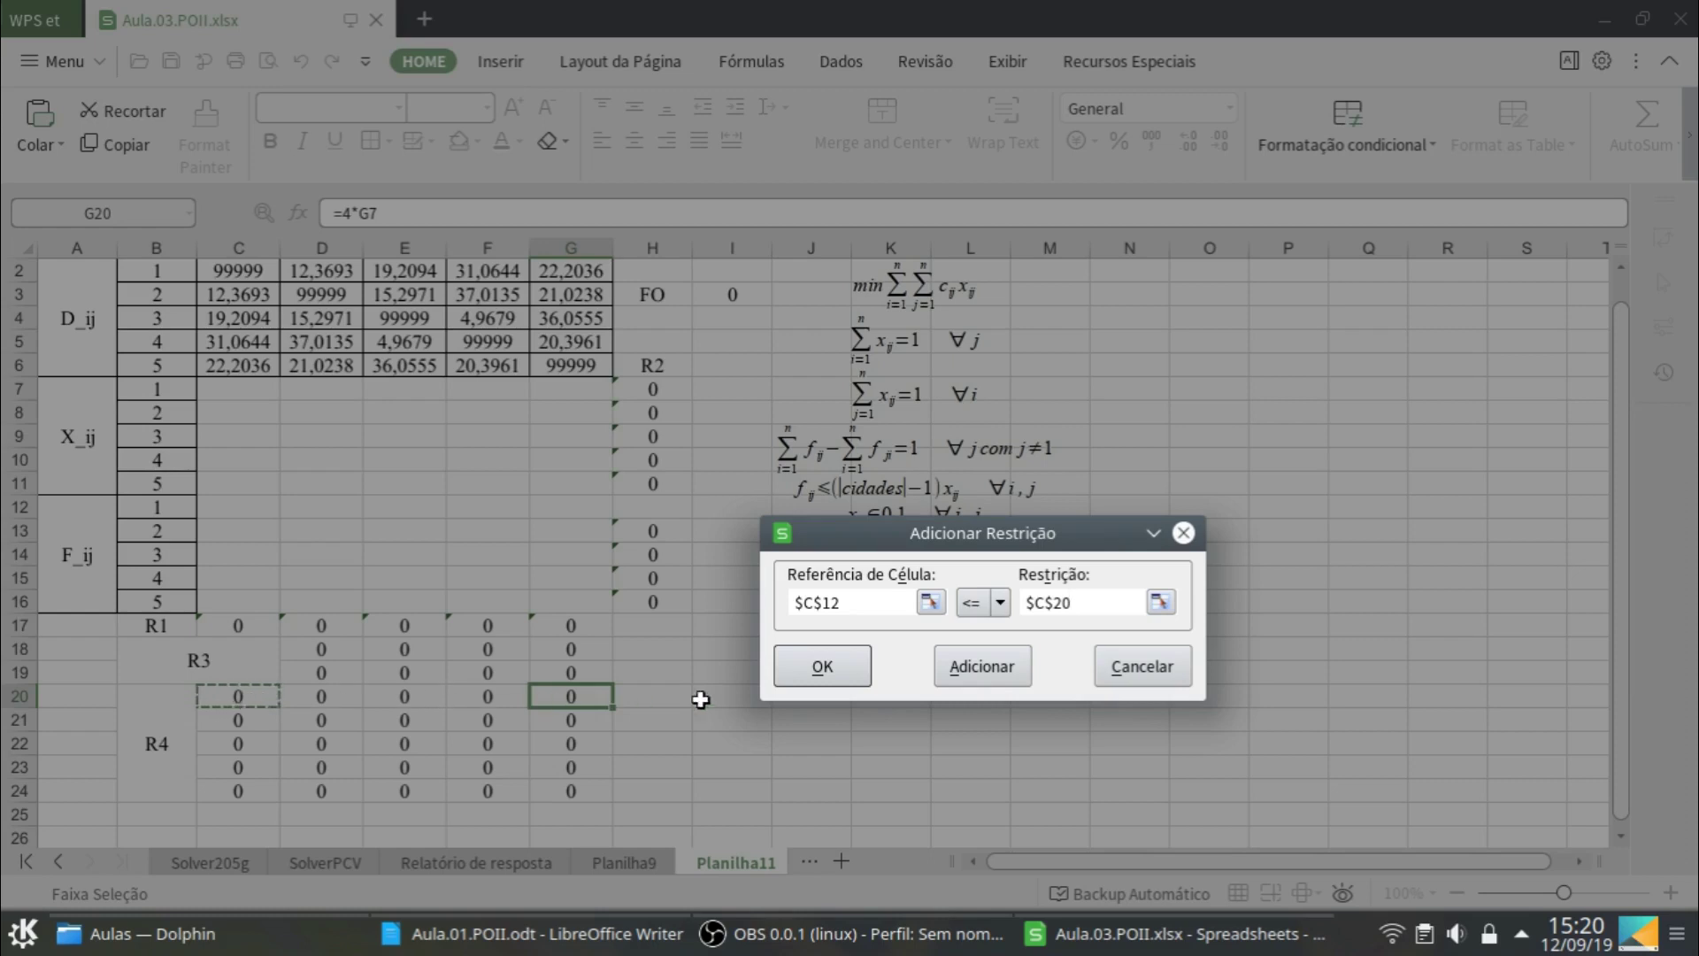
{"action": "left_click", "coordinate": [980, 673]}
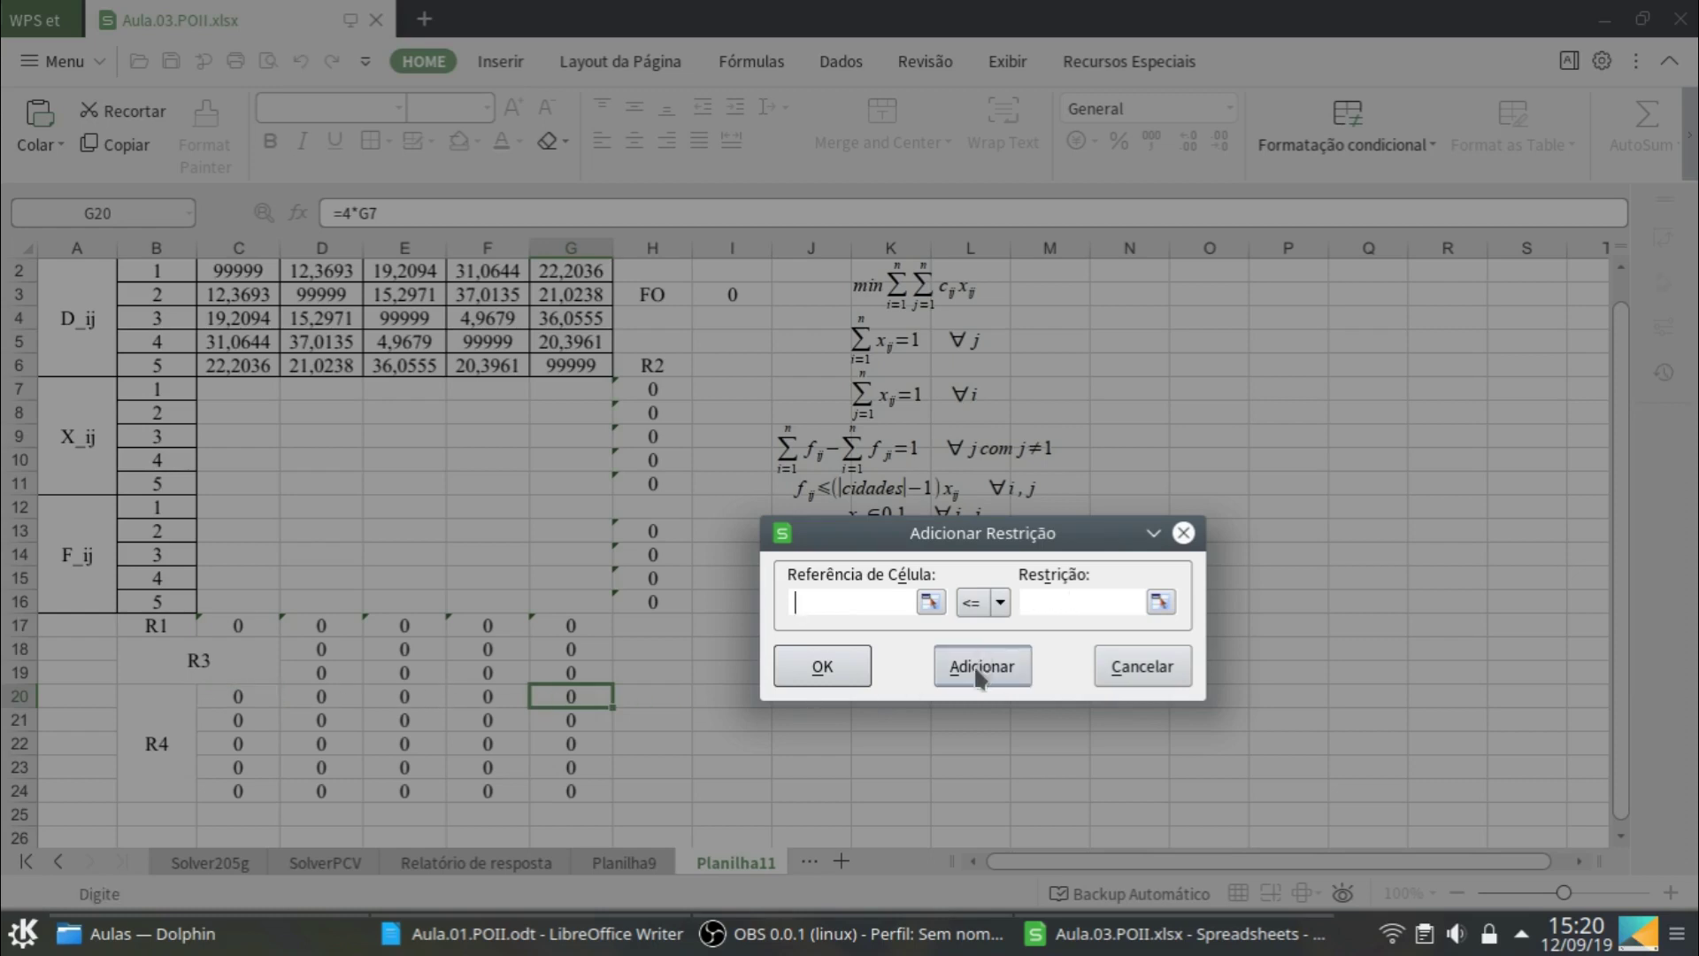
Add the R4 constraints C13 <= C21 and C14 <= C22 to Solver
{"action": "left_click", "coordinate": [223, 529]}
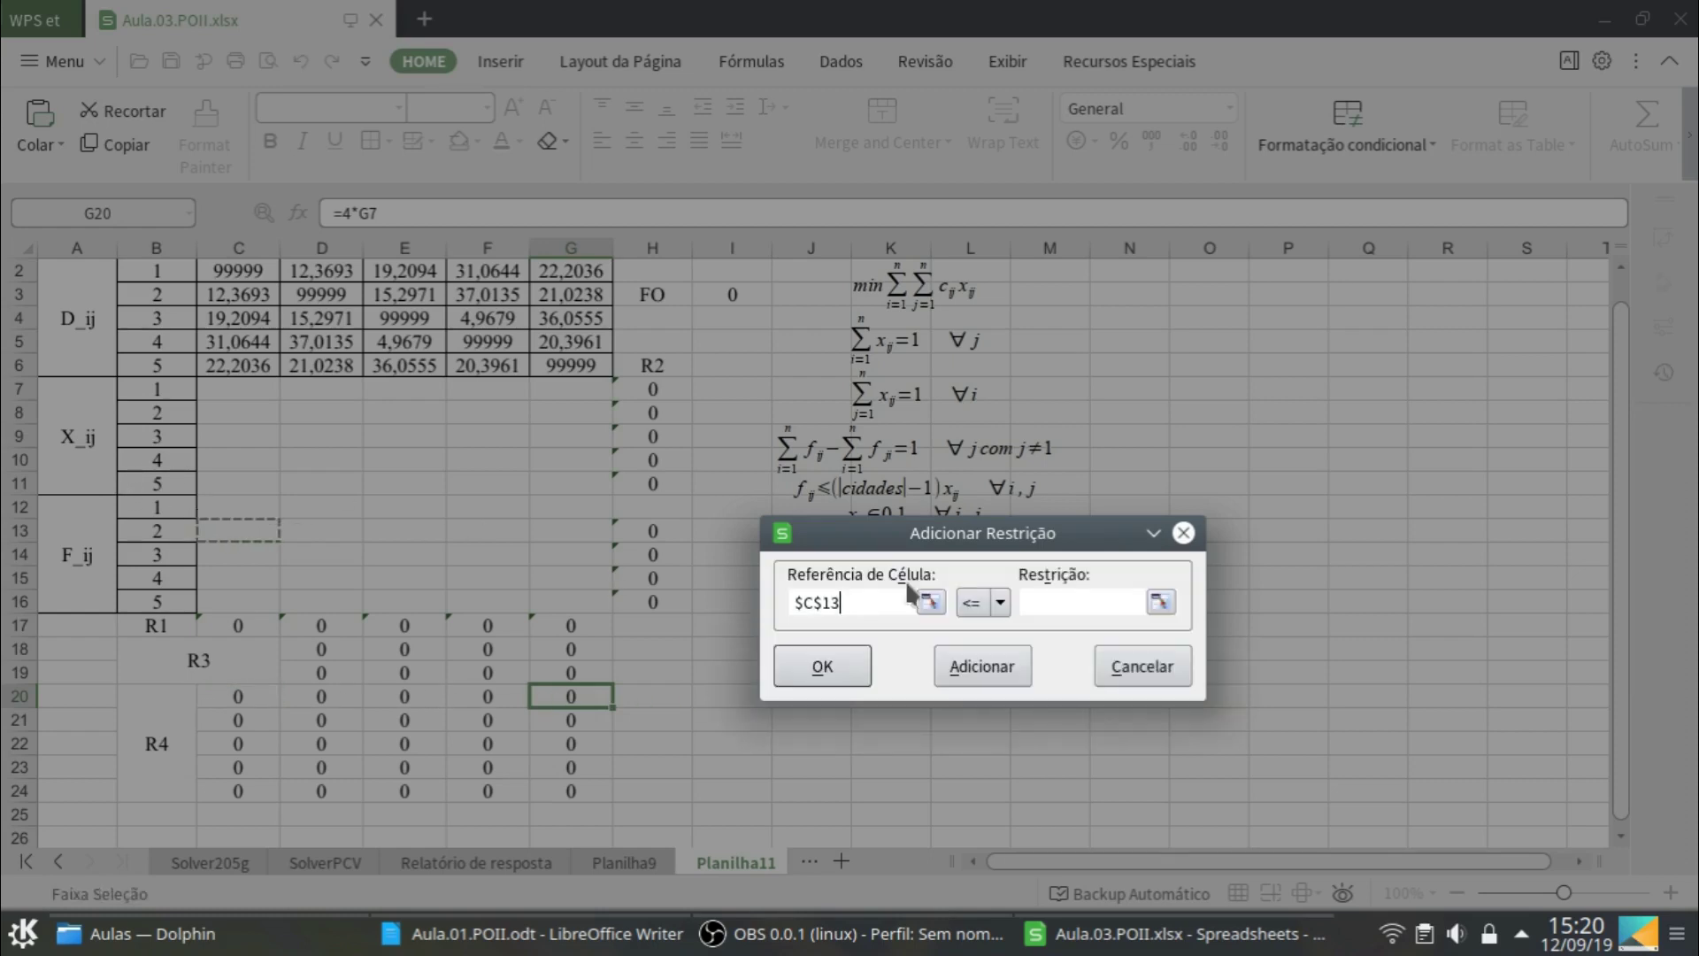
{"action": "left_click", "coordinate": [243, 722]}
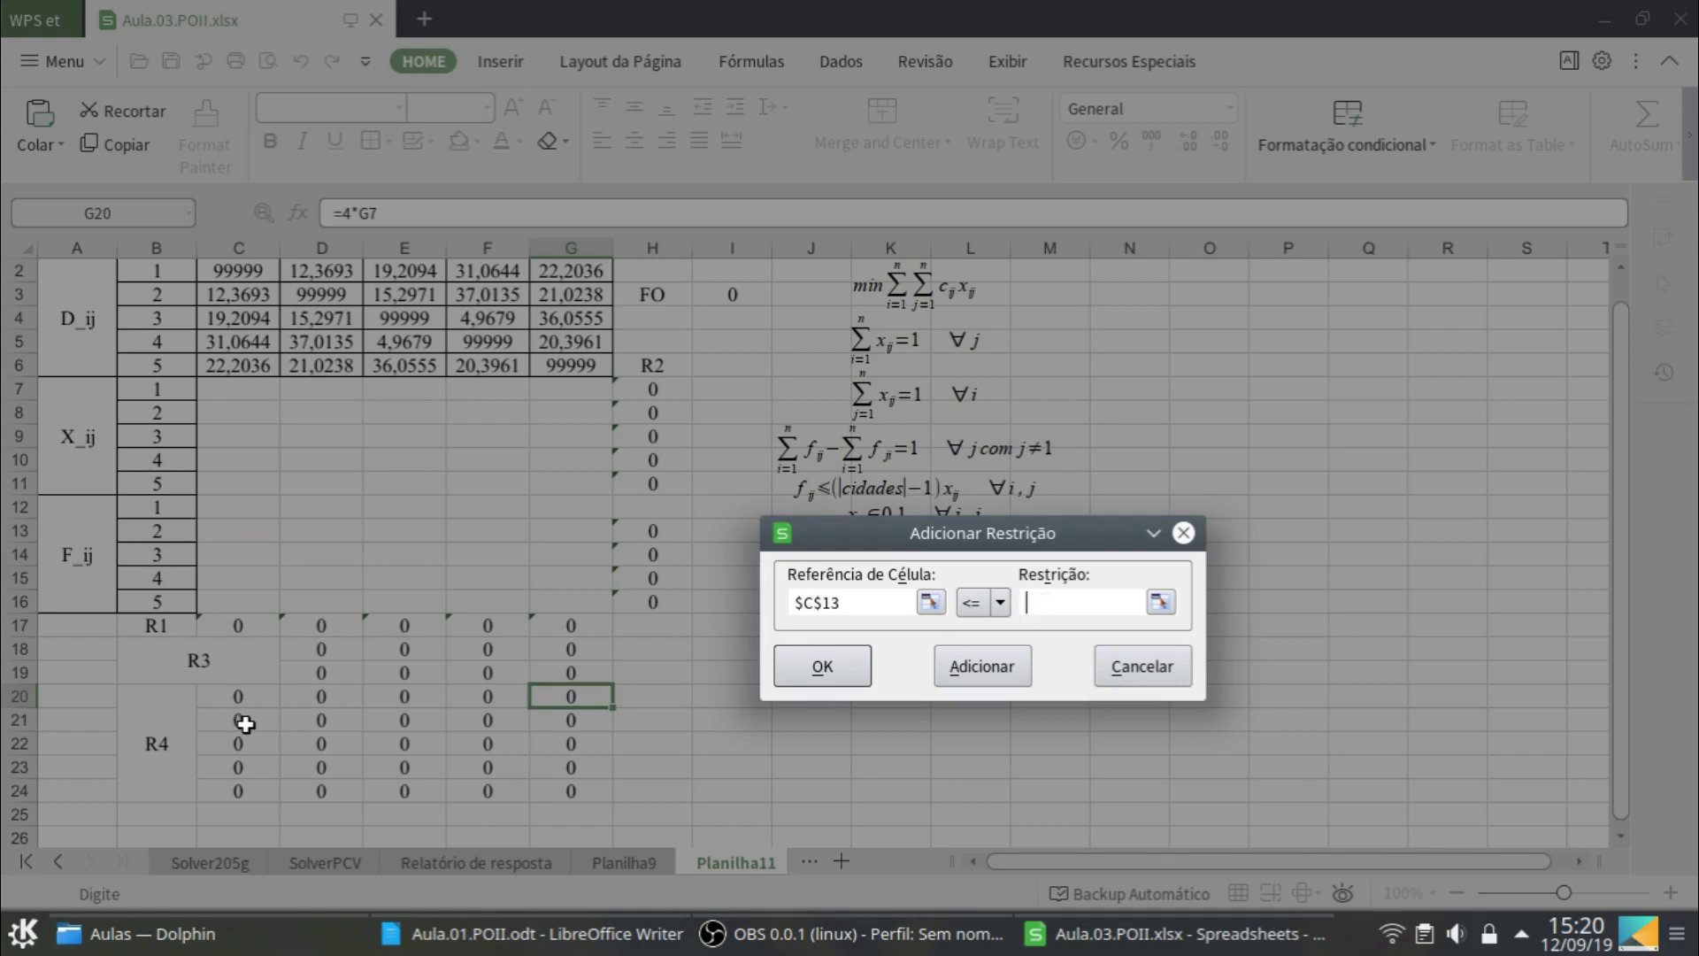
{"action": "left_click", "coordinate": [985, 675]}
{"action": "left_click", "coordinate": [237, 554]}
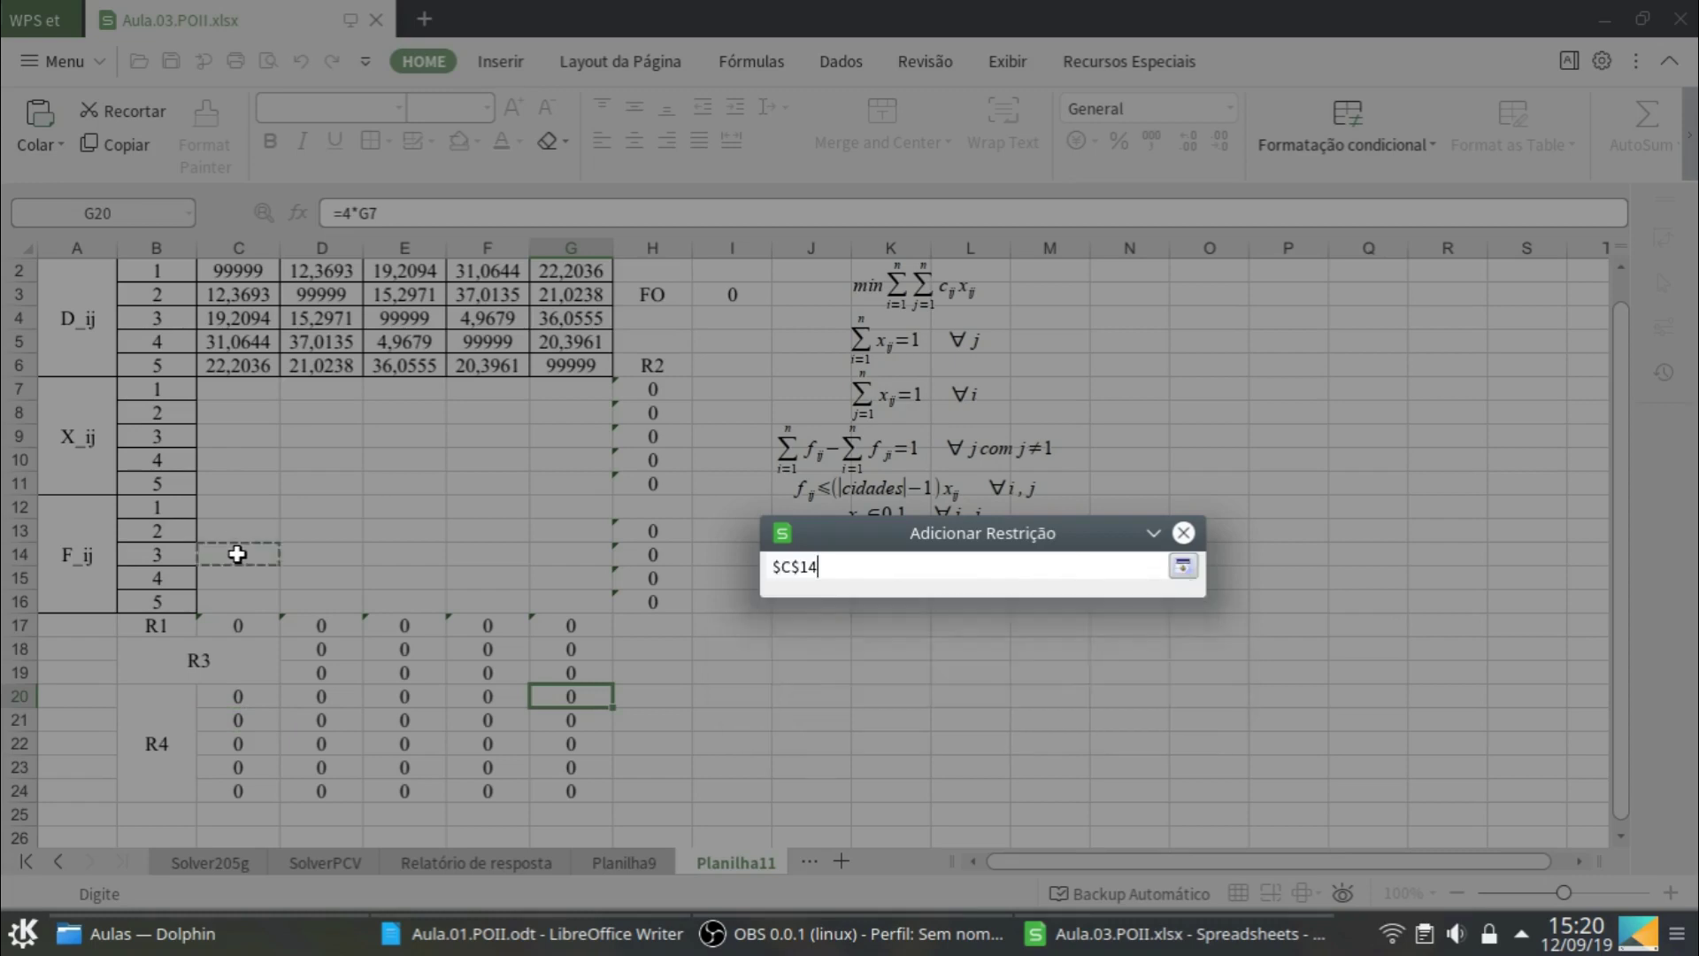
{"action": "left_click", "coordinate": [1042, 602]}
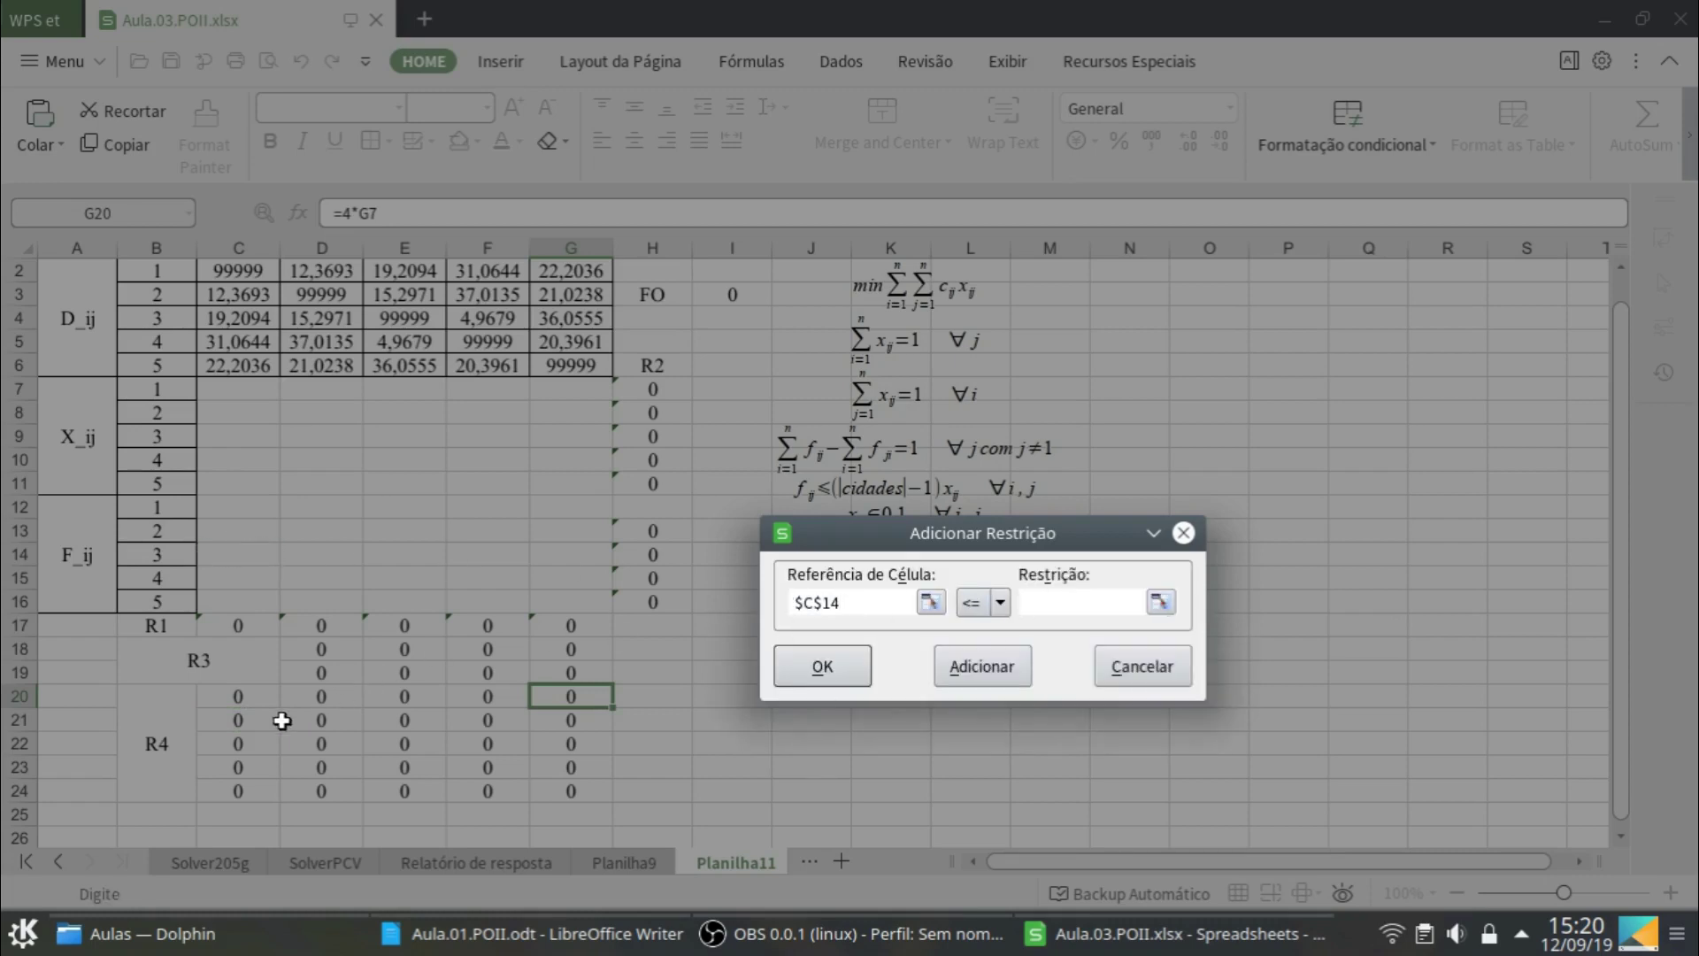
{"action": "left_click", "coordinate": [247, 745]}
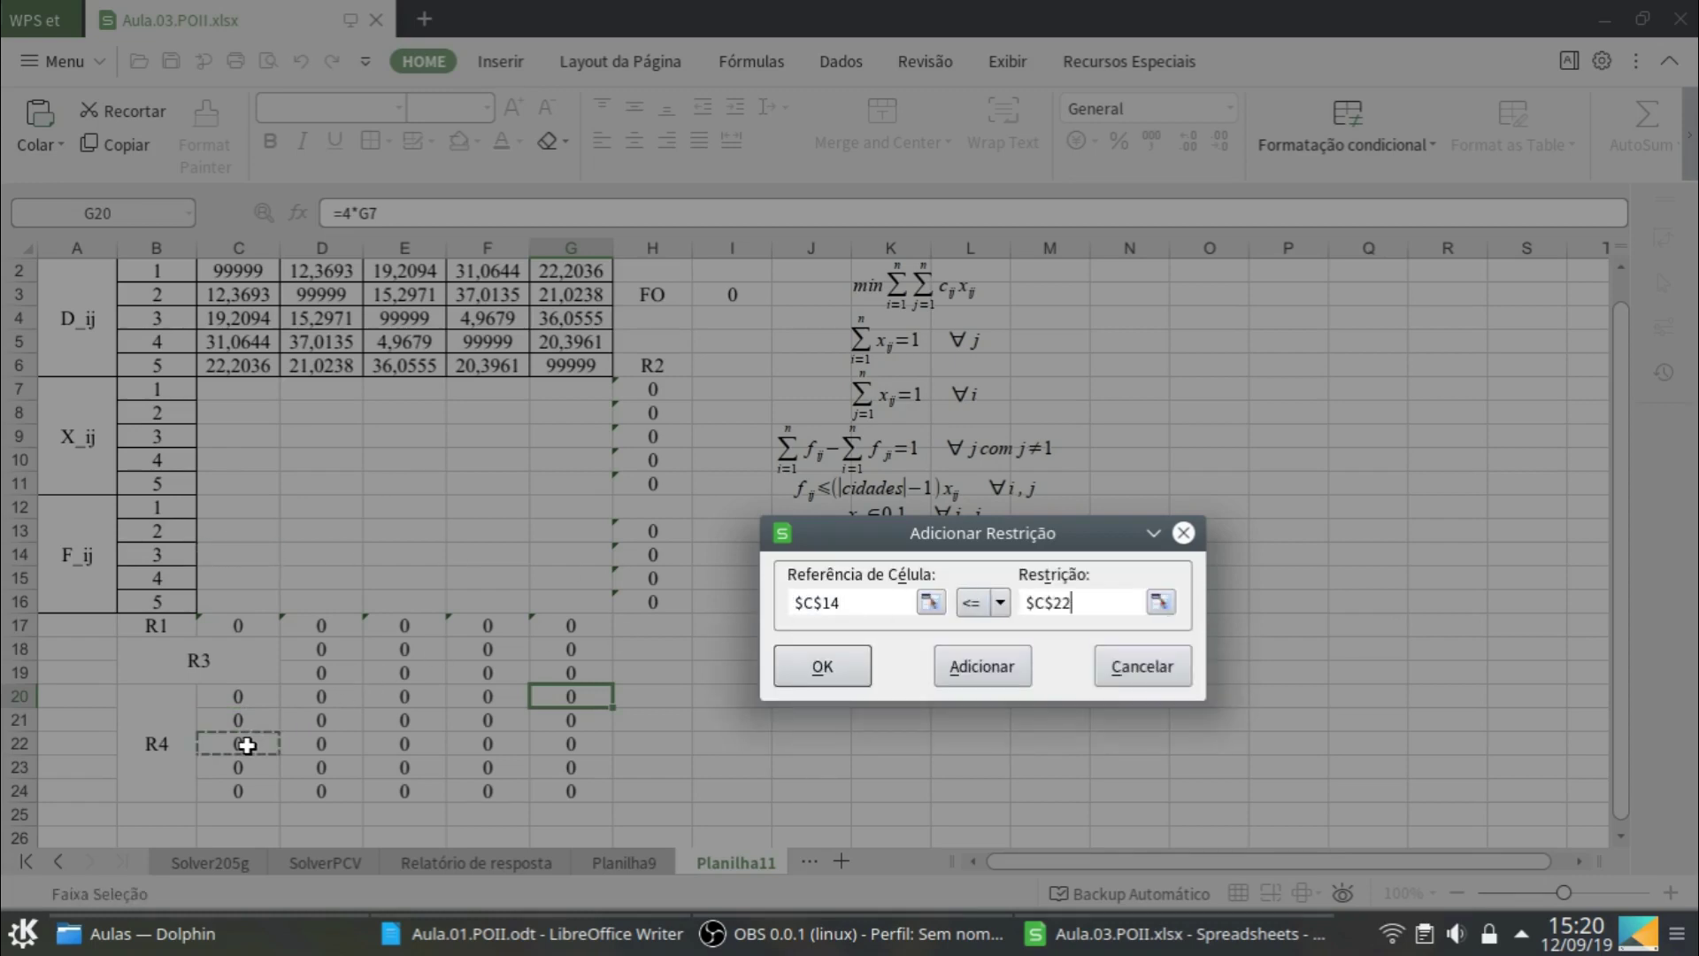
{"action": "left_click", "coordinate": [1002, 676]}
Add the R4 constraints C15 <= C23 and C16 <= C24 to Solver
{"action": "left_click", "coordinate": [238, 568]}
{"action": "left_click", "coordinate": [1048, 605]}
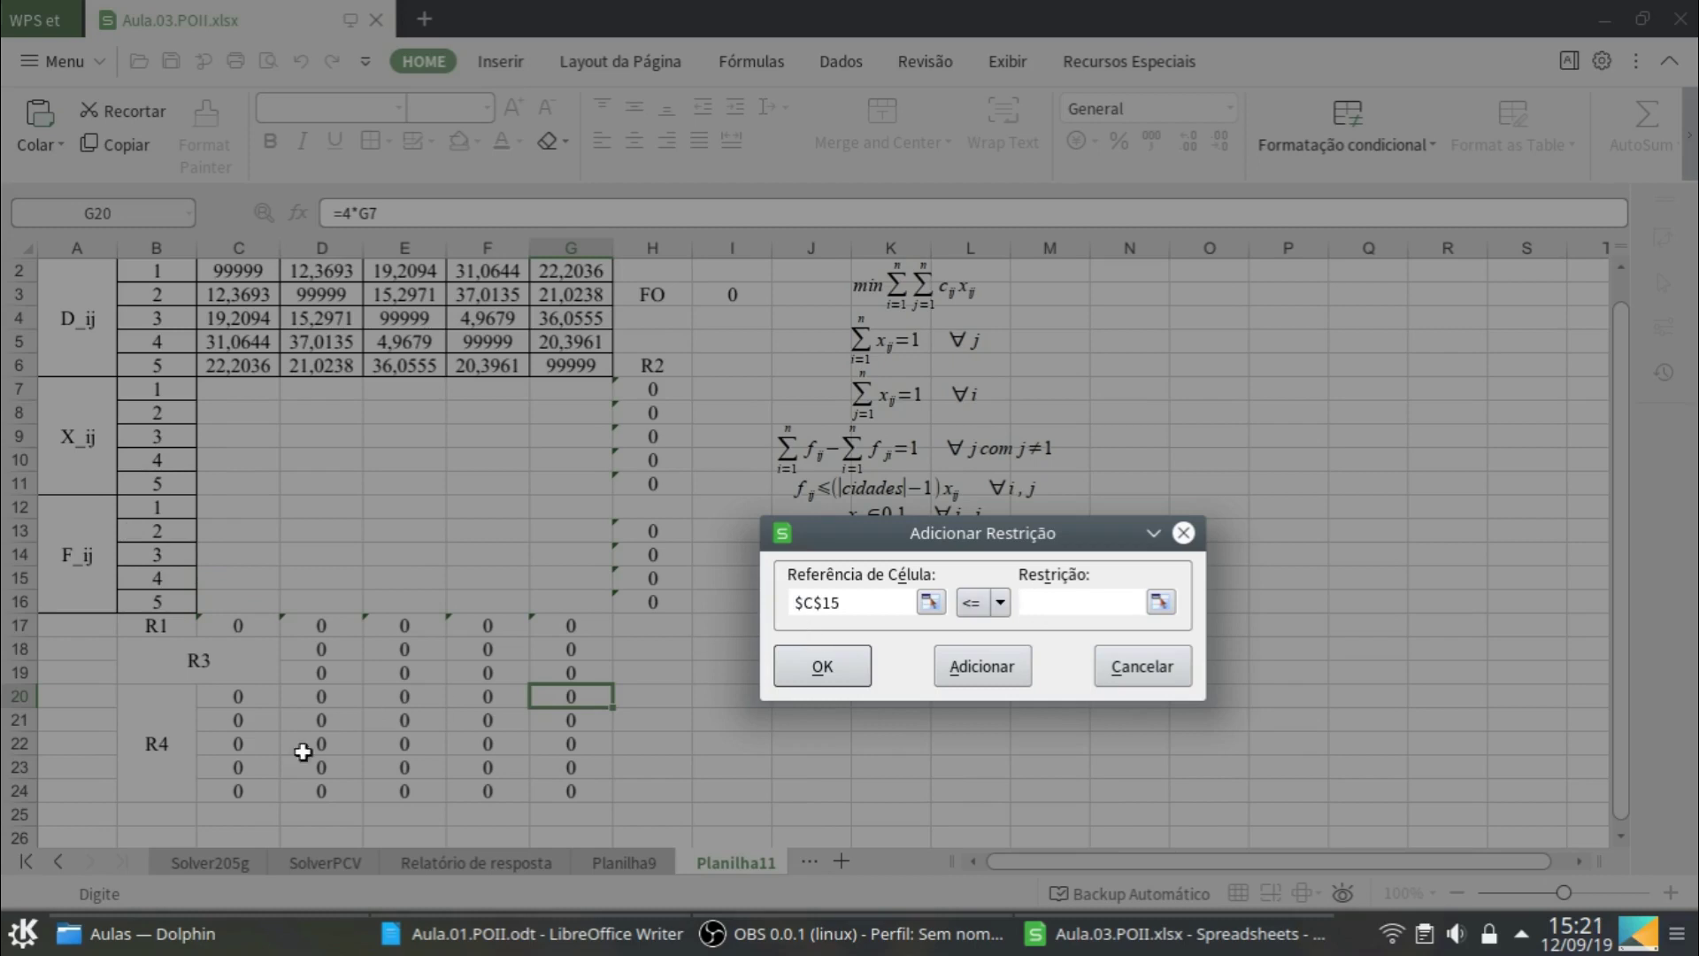
{"action": "left_click", "coordinate": [240, 773]}
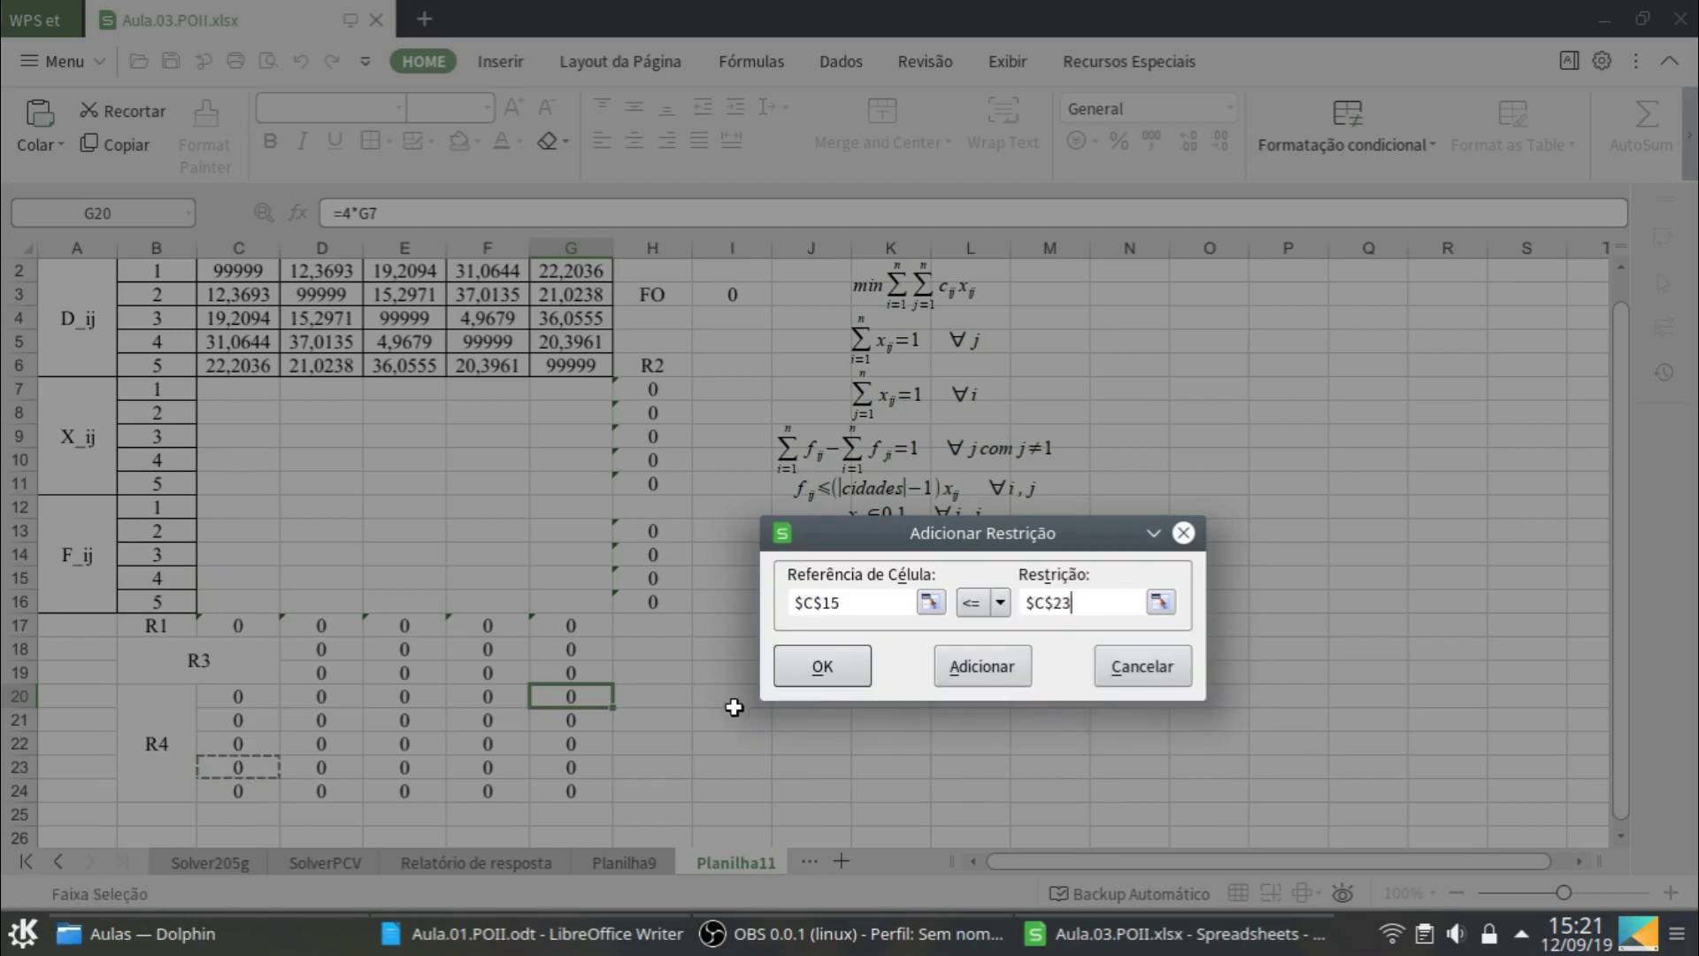
{"action": "left_click", "coordinate": [982, 673]}
{"action": "left_click", "coordinate": [265, 600]}
{"action": "left_click", "coordinate": [1050, 602]}
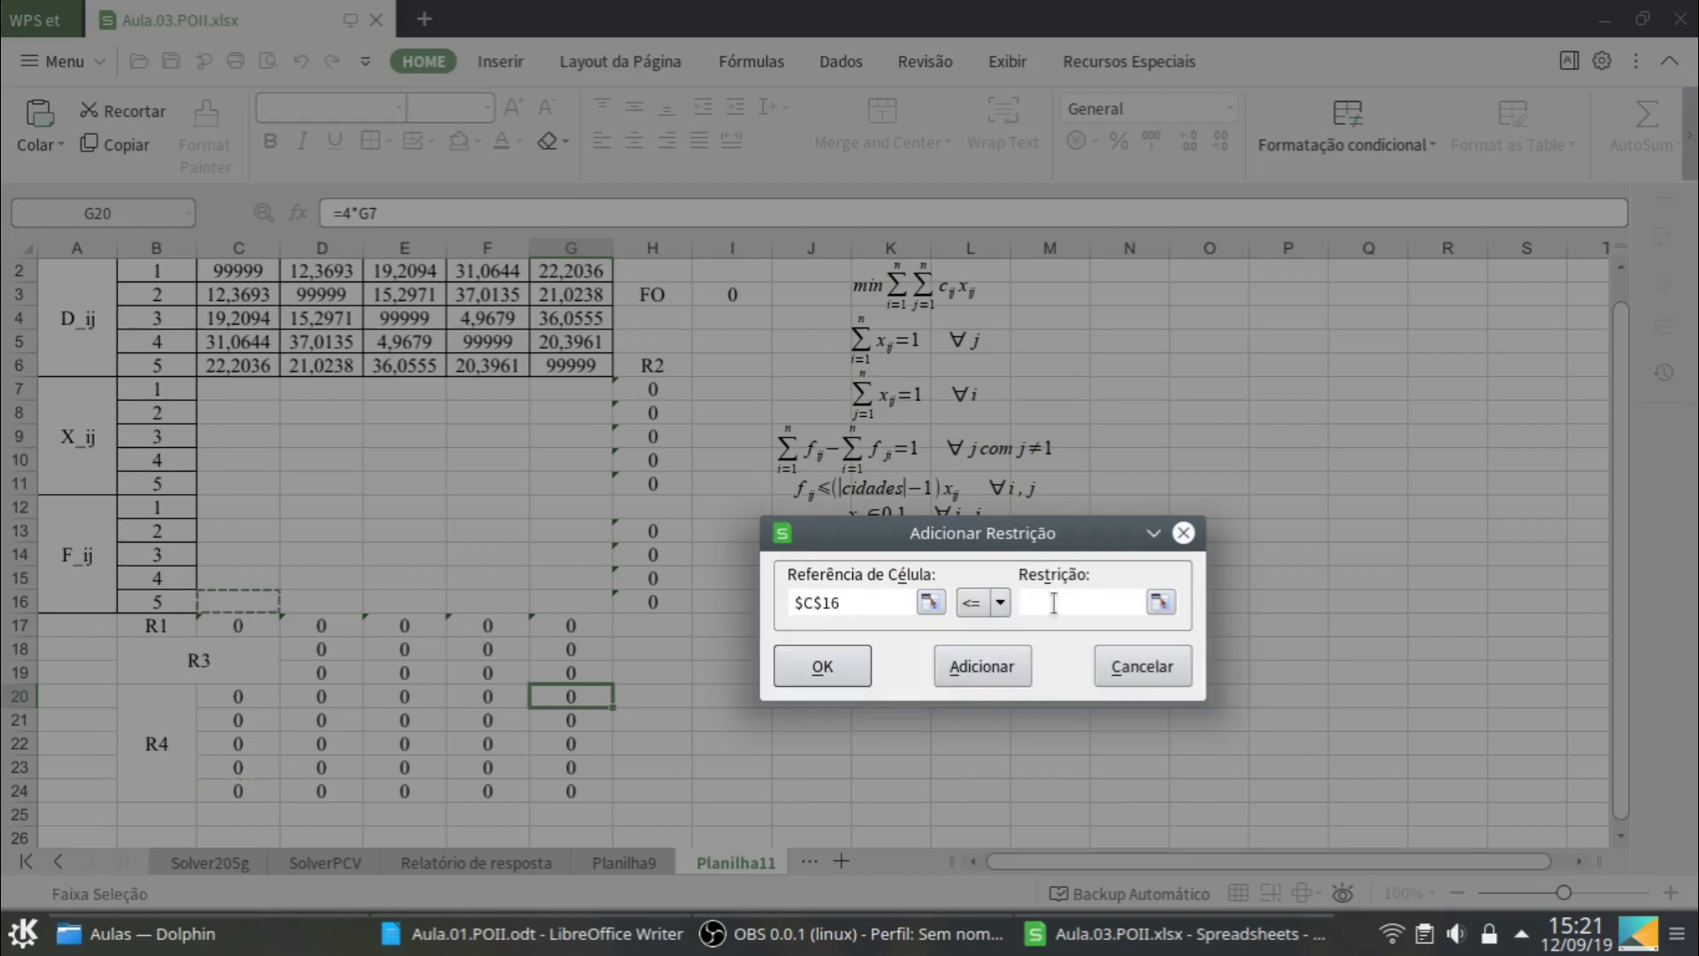
{"action": "left_click", "coordinate": [237, 793]}
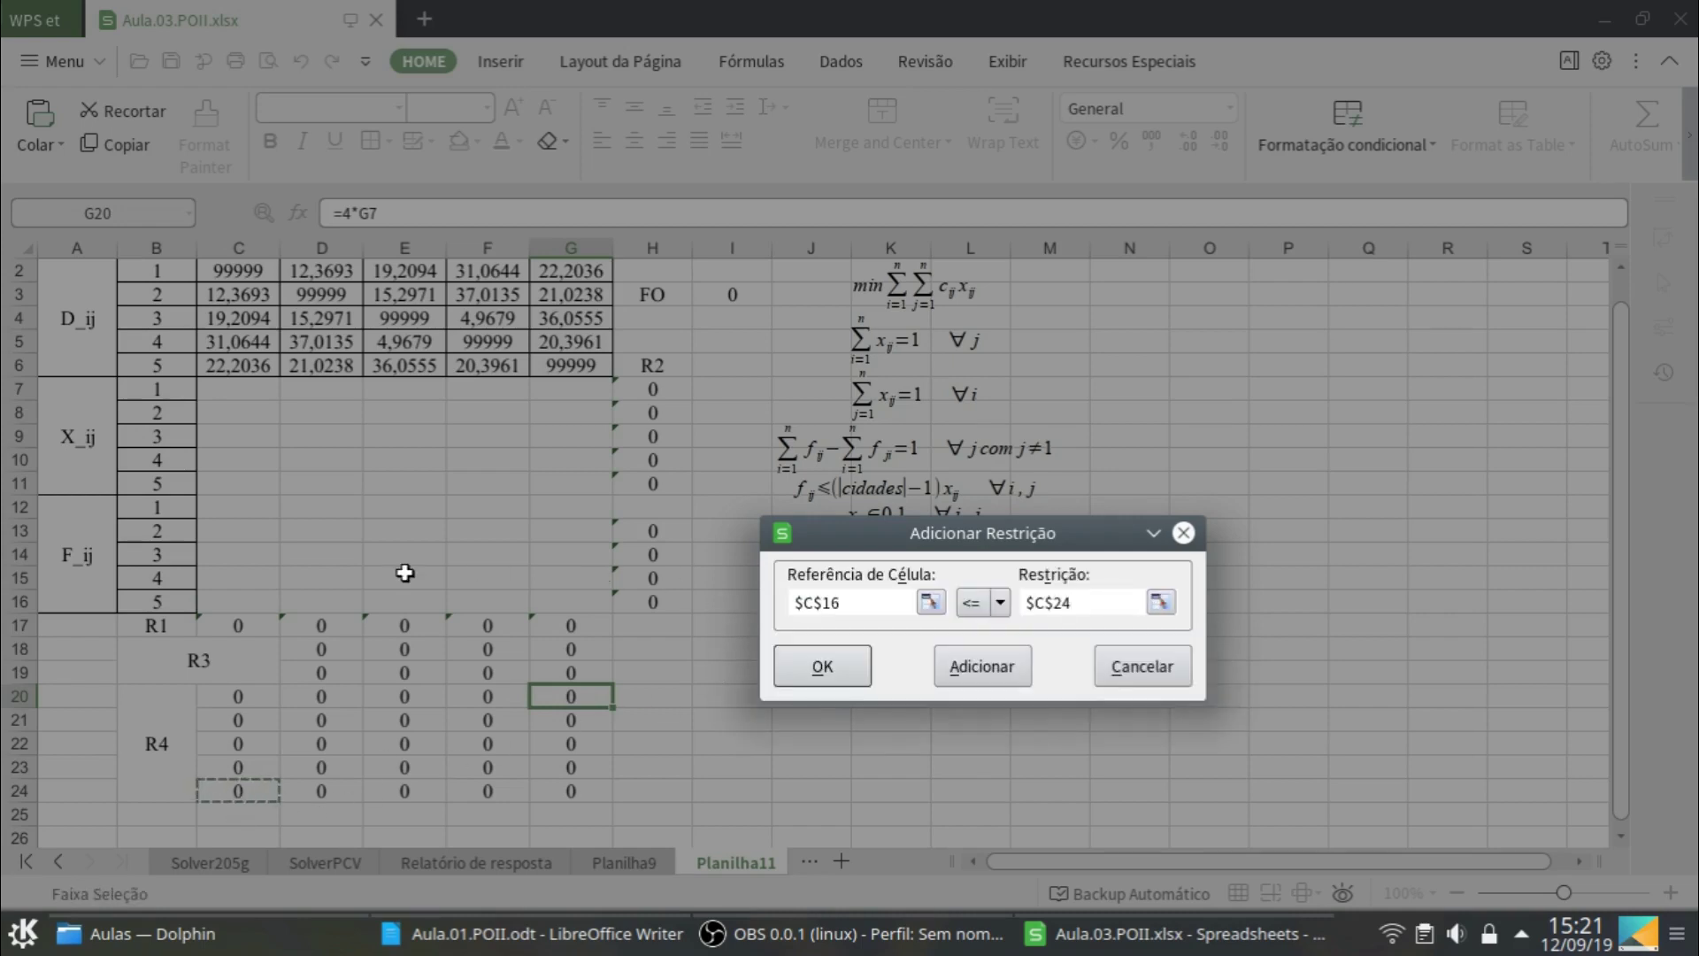
{"action": "left_click", "coordinate": [1006, 679]}
Add the R4 constraints D12 <= D20 and D13 <= D21 to Solver
{"action": "left_click", "coordinate": [314, 510]}
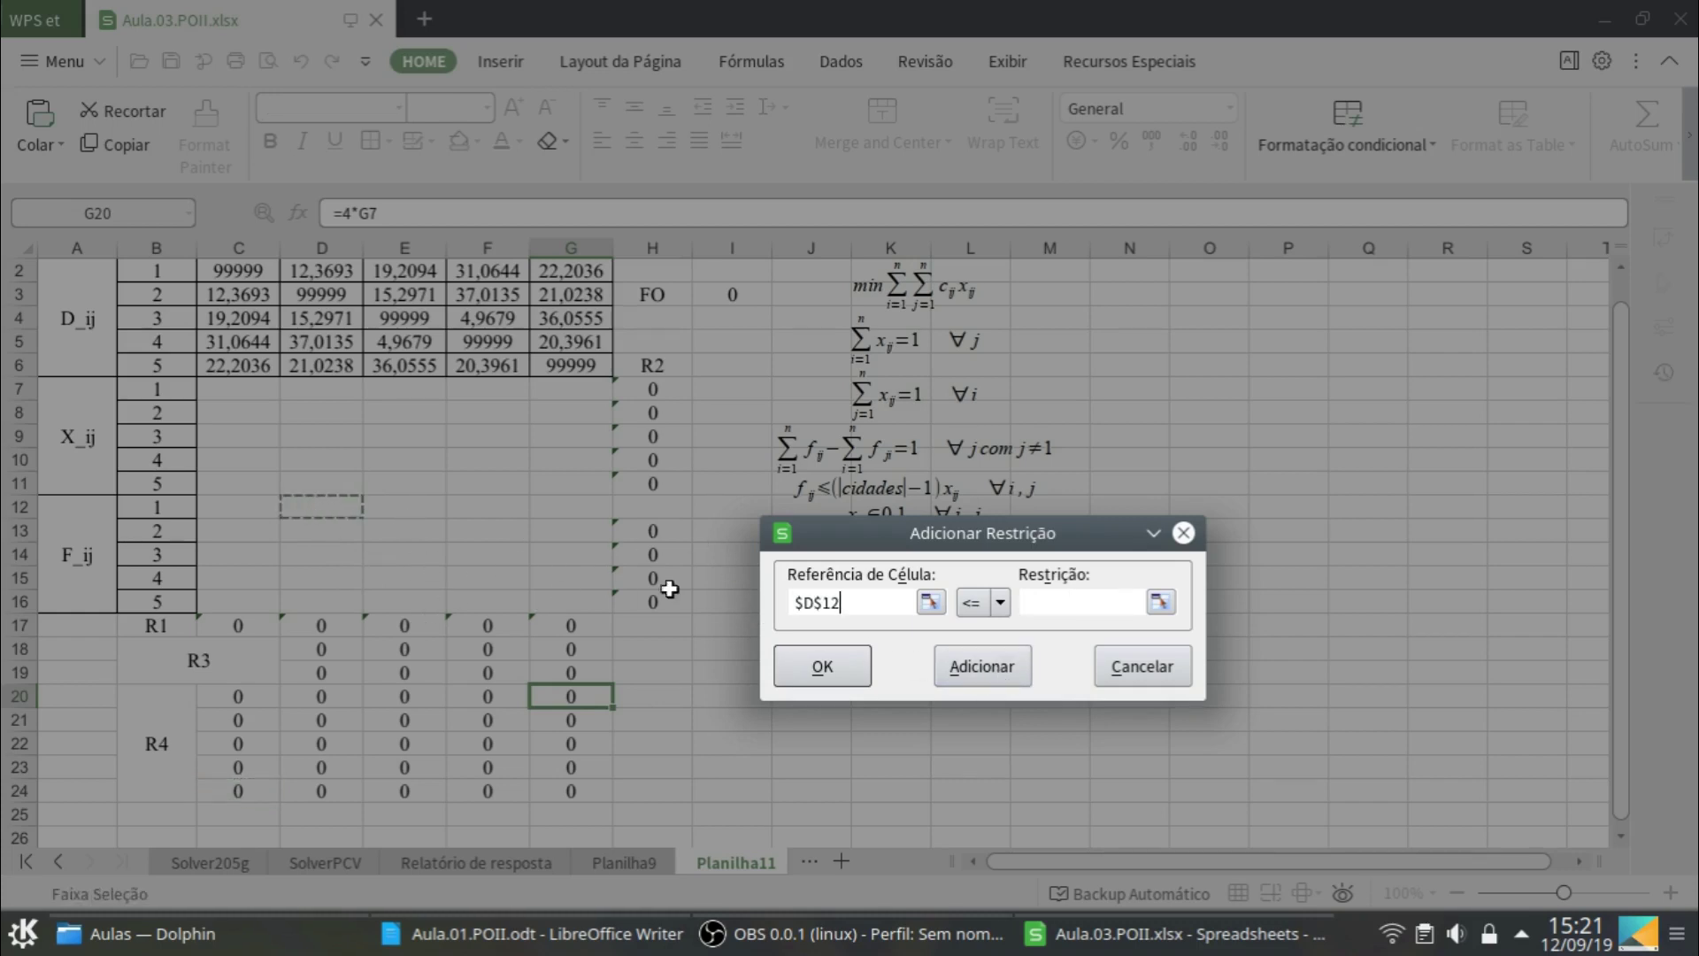
{"action": "left_click", "coordinate": [1054, 601]}
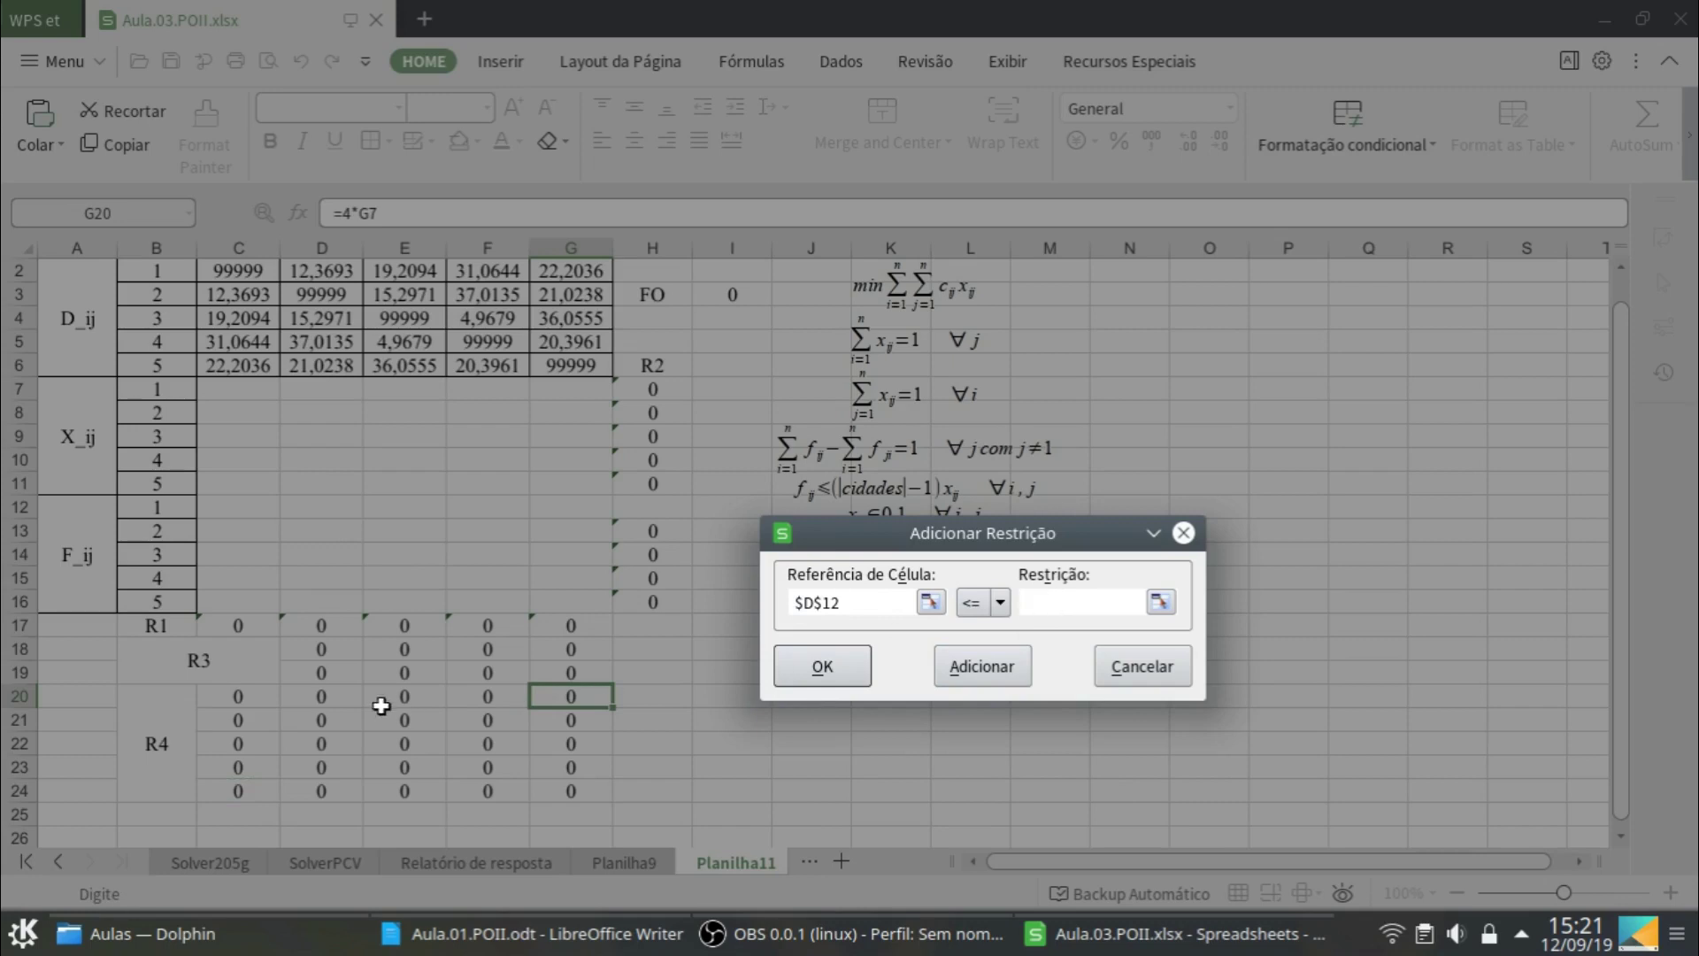
{"action": "left_click", "coordinate": [325, 700]}
{"action": "left_click", "coordinate": [982, 673]}
{"action": "left_click", "coordinate": [325, 530]}
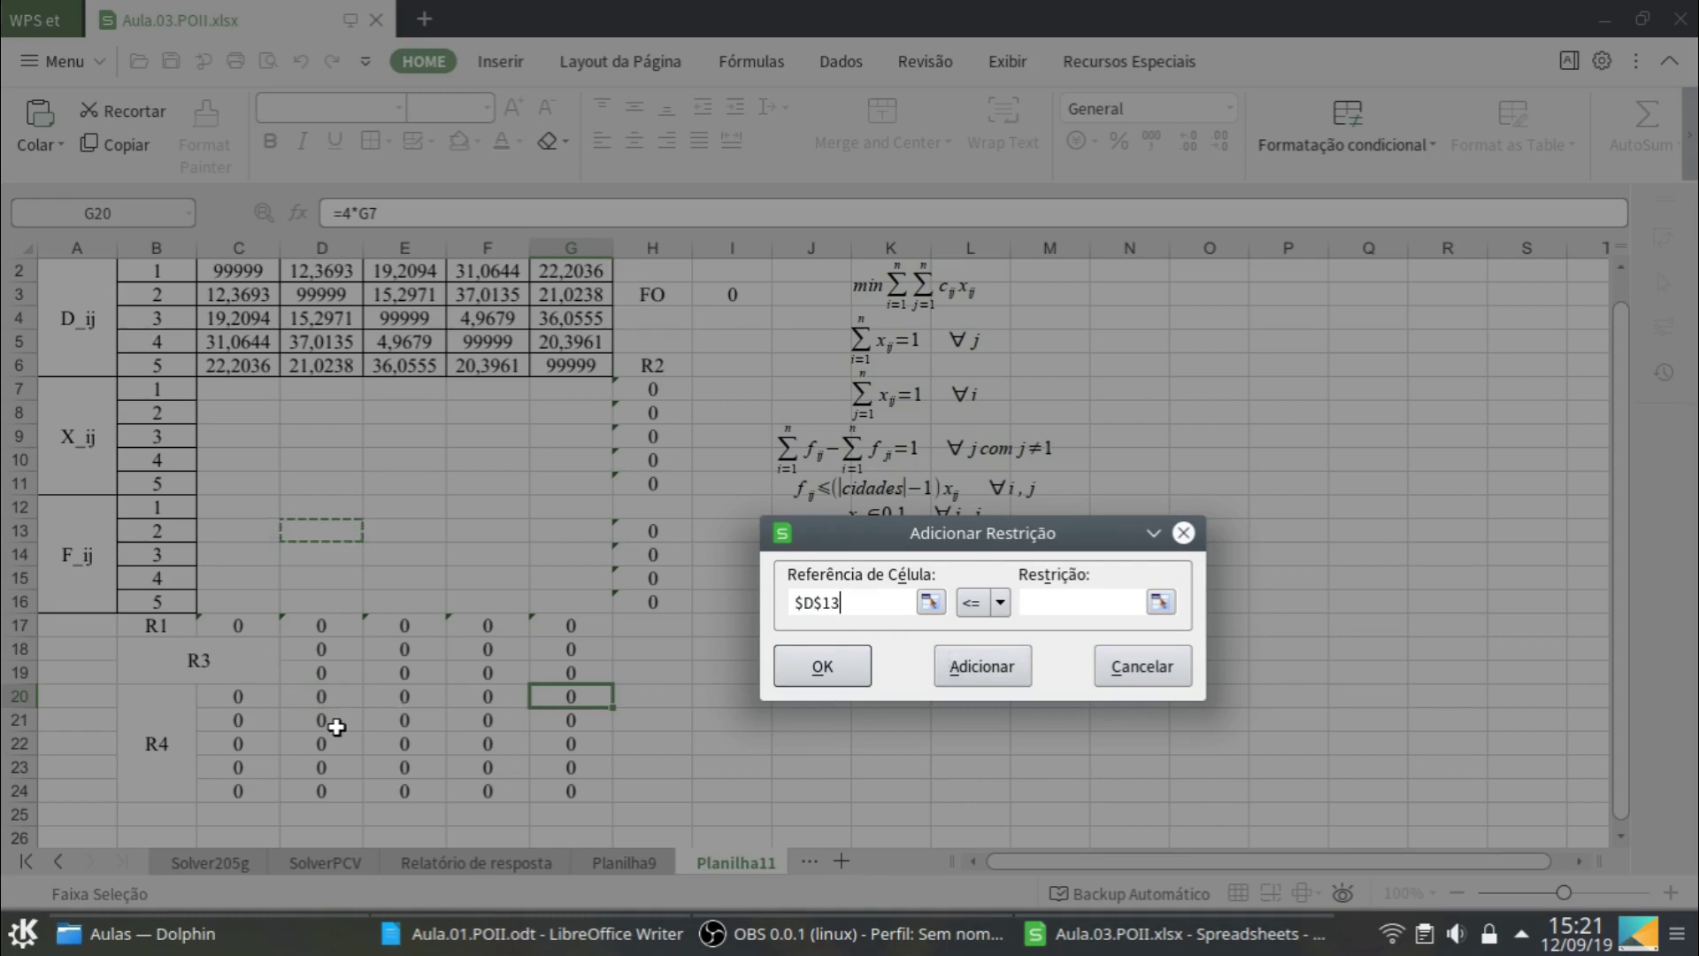
{"action": "left_click", "coordinate": [1031, 602]}
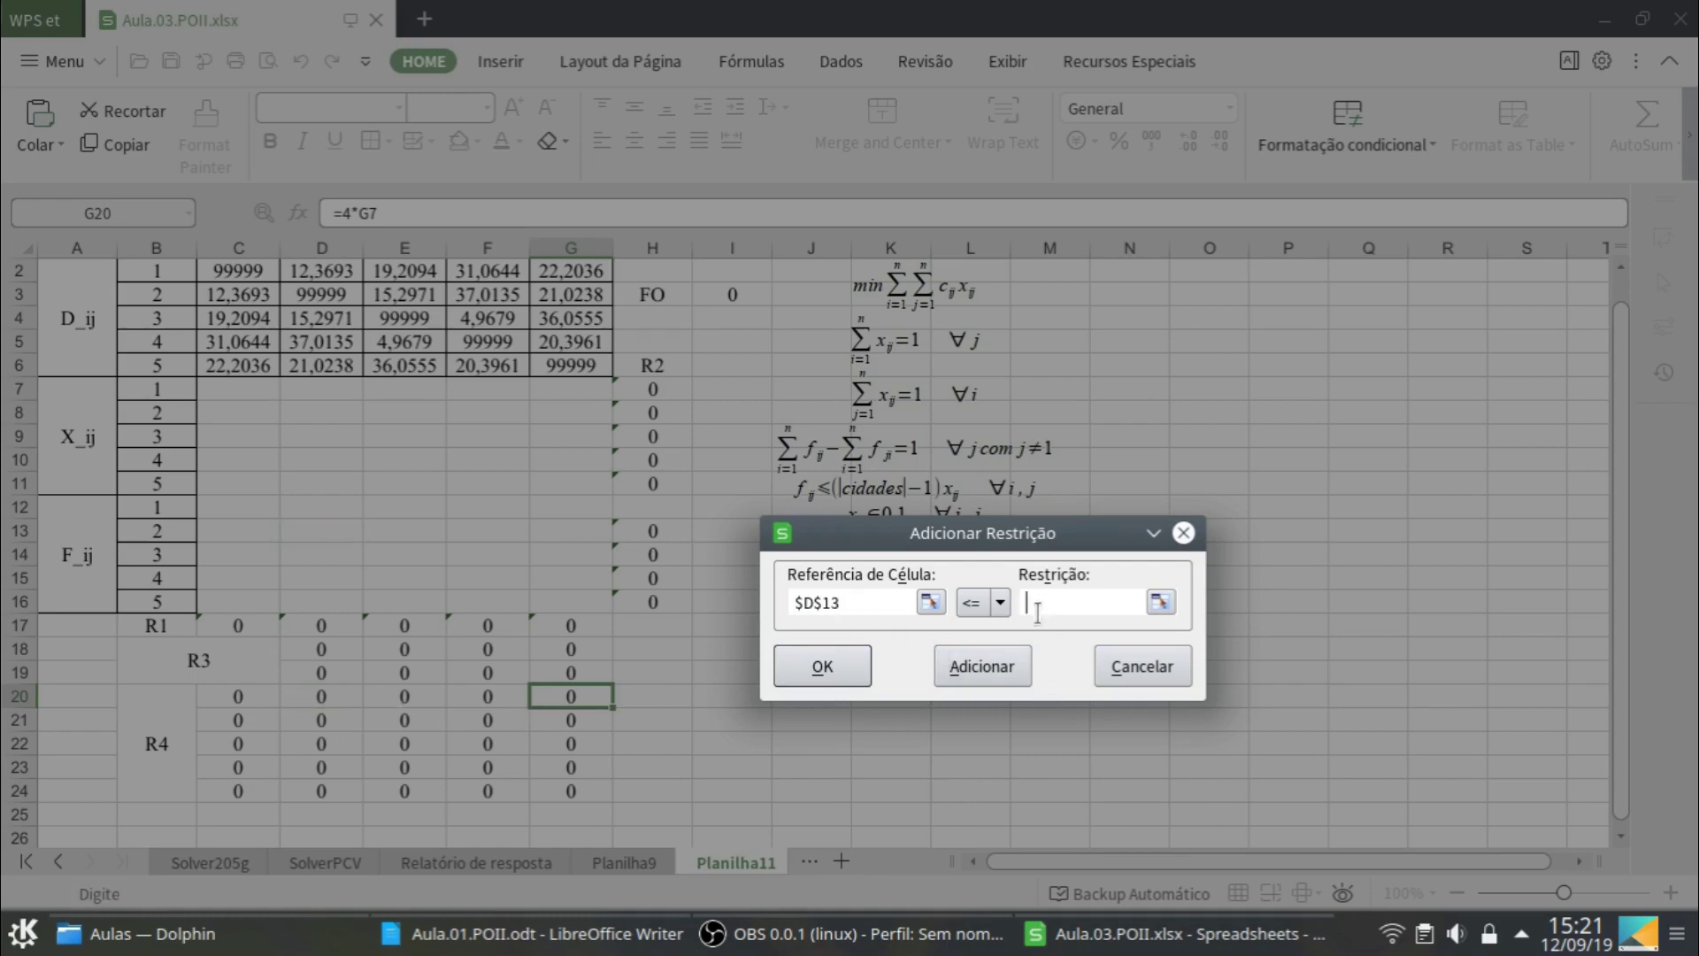
{"action": "left_click", "coordinate": [322, 727]}
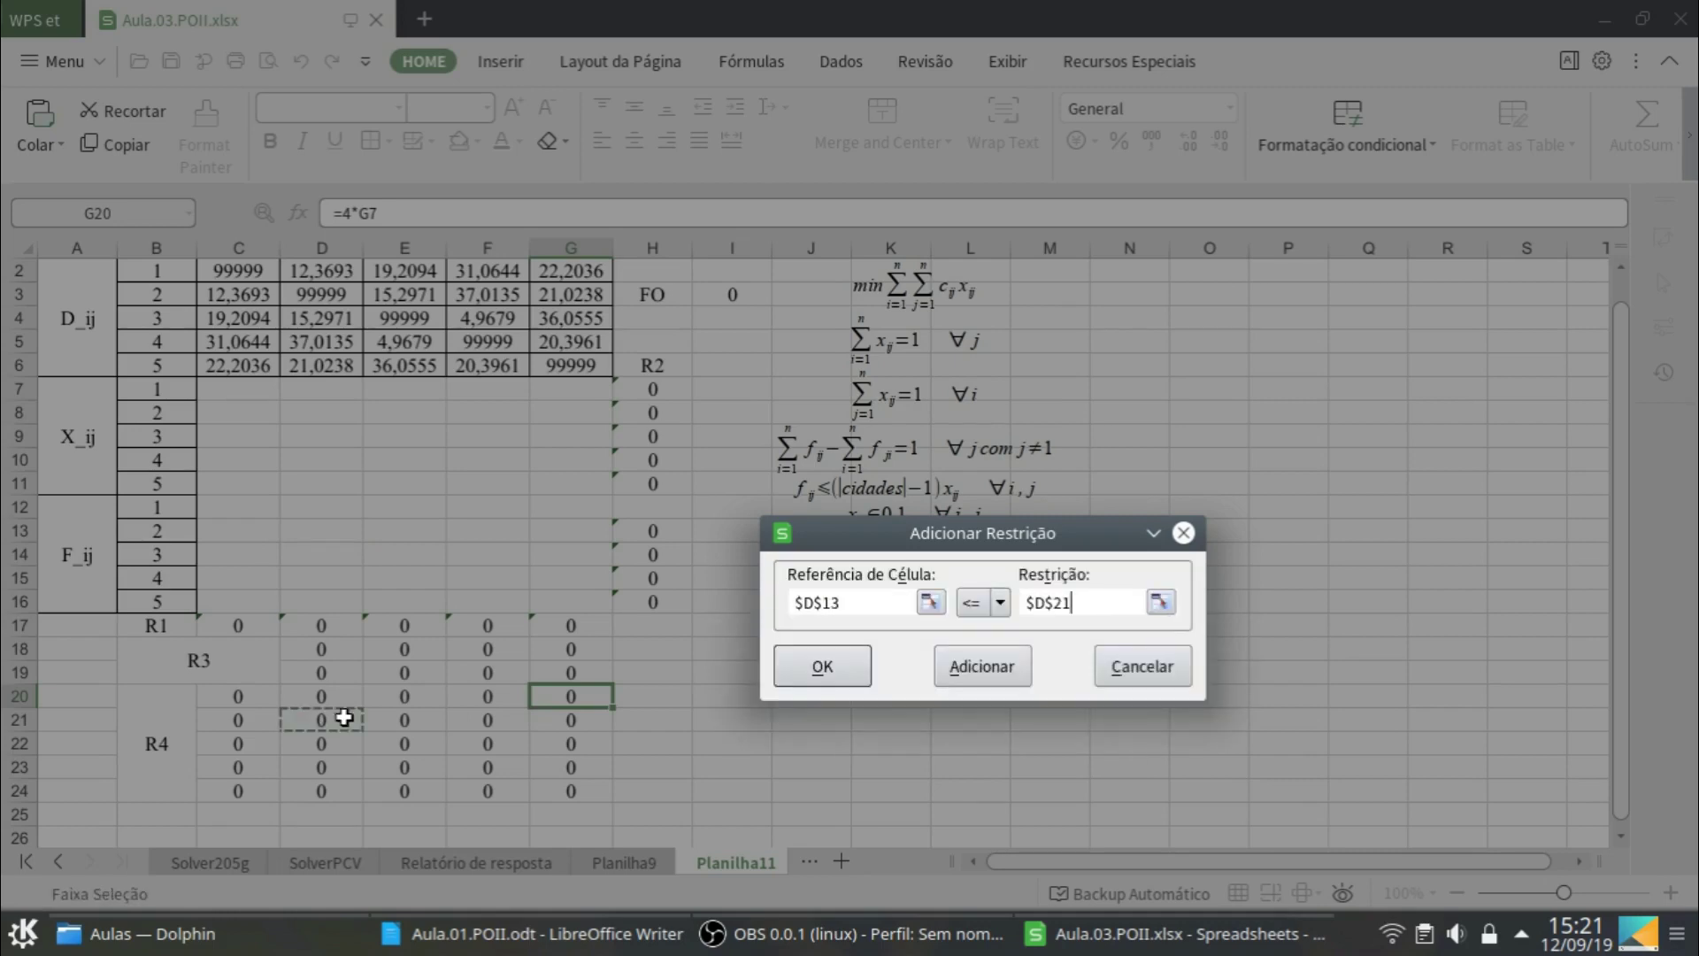
{"action": "left_click", "coordinate": [978, 668]}
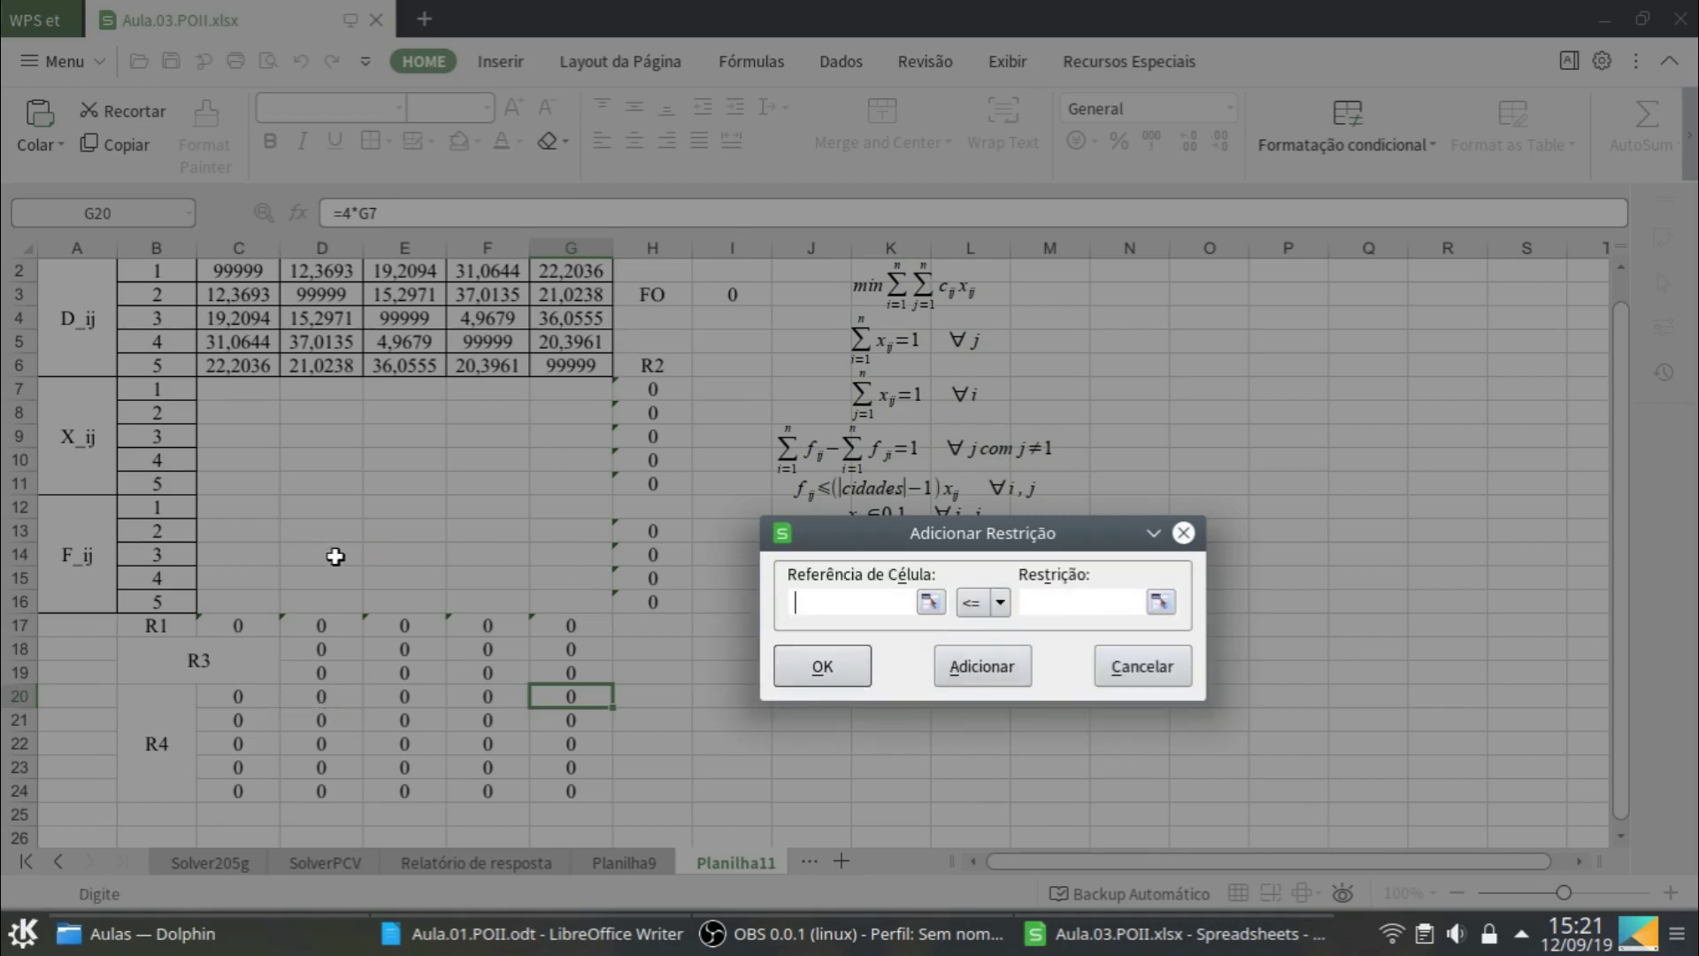
Add the R4 constraints D14 <= D22 and D15 <= D23 to Solver
{"action": "left_click", "coordinate": [327, 563]}
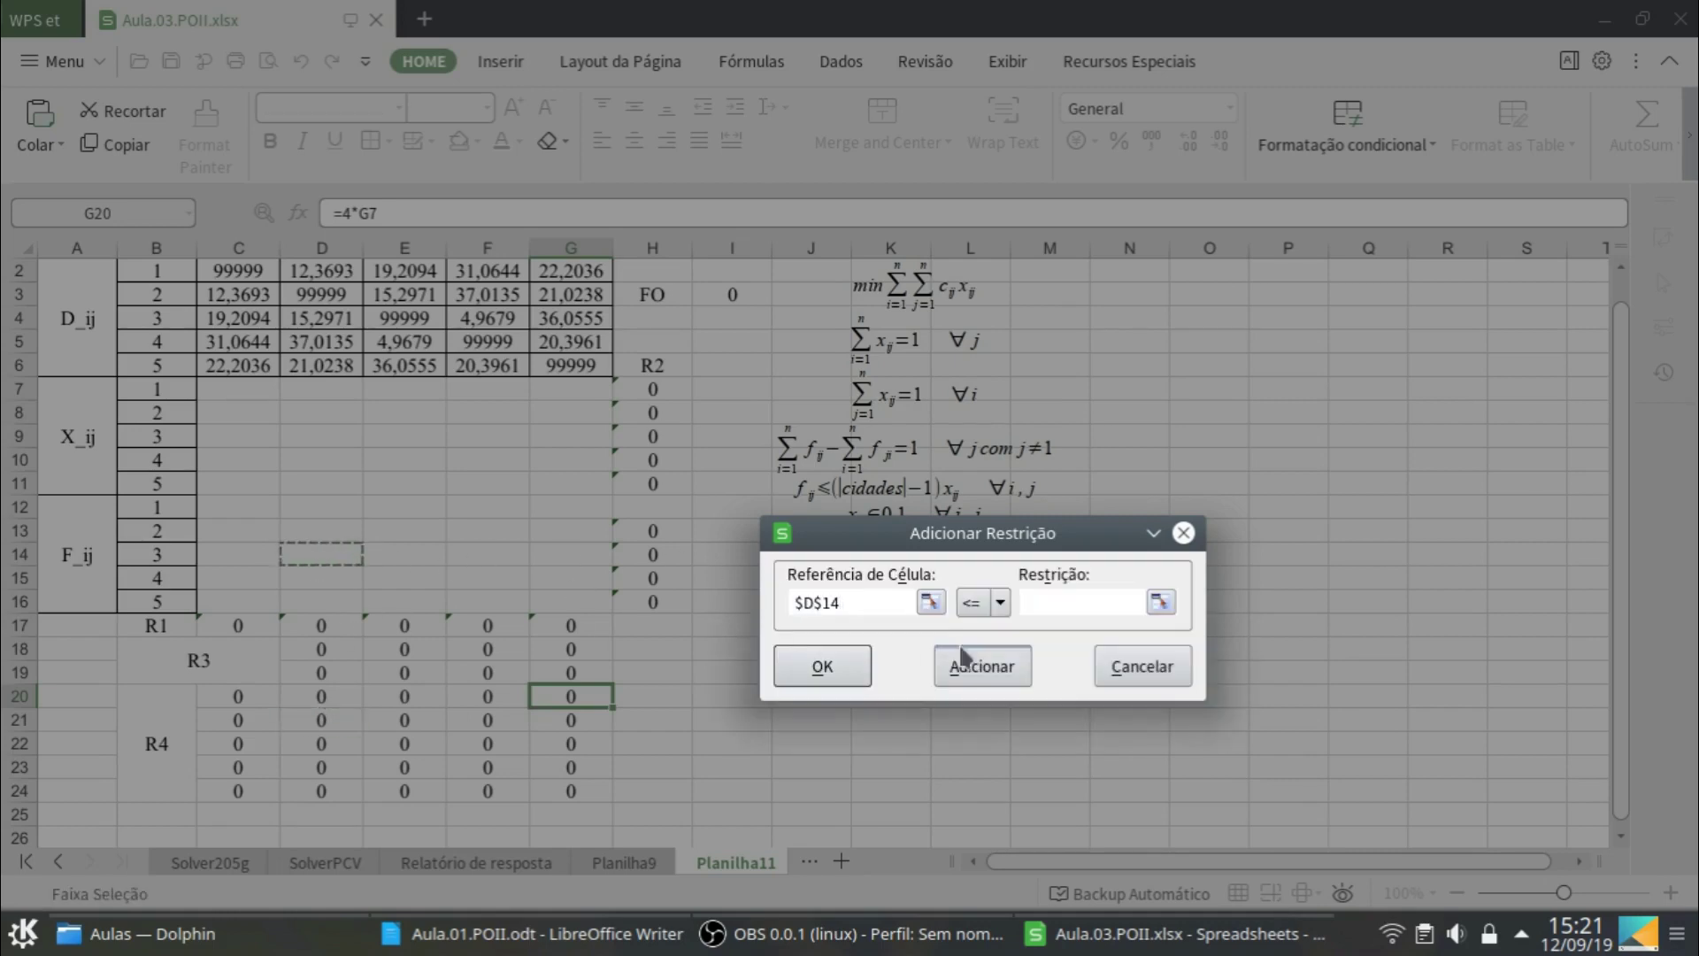
{"action": "left_click", "coordinate": [1046, 612]}
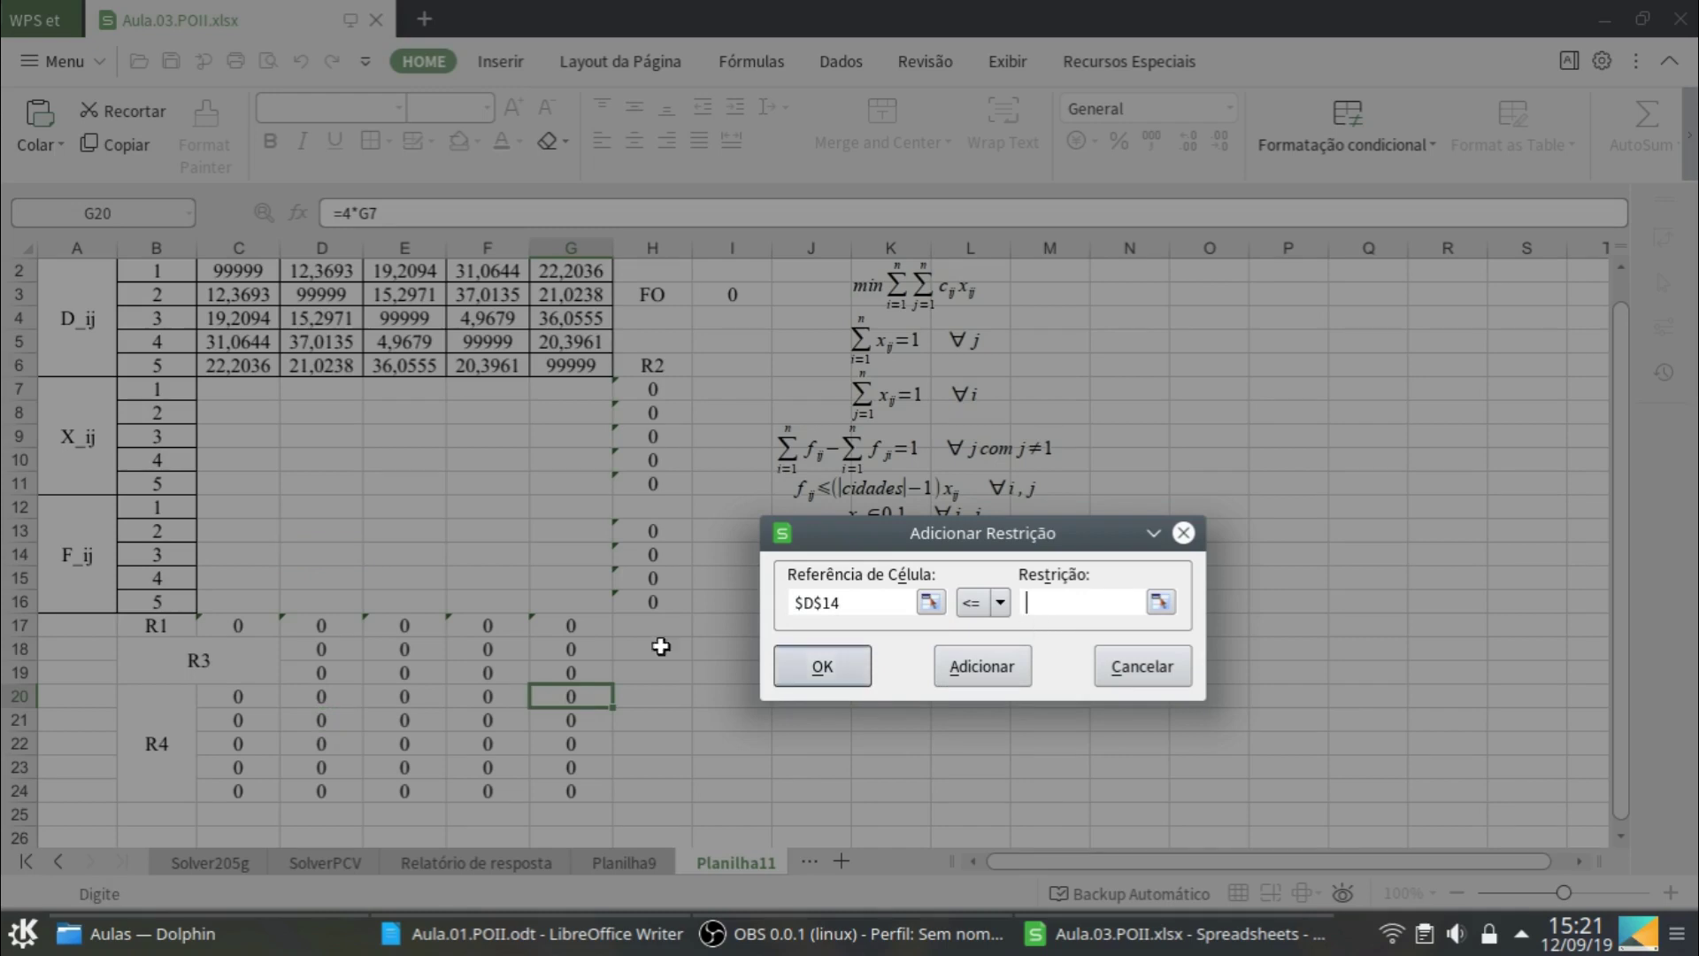
{"action": "left_click", "coordinate": [328, 750]}
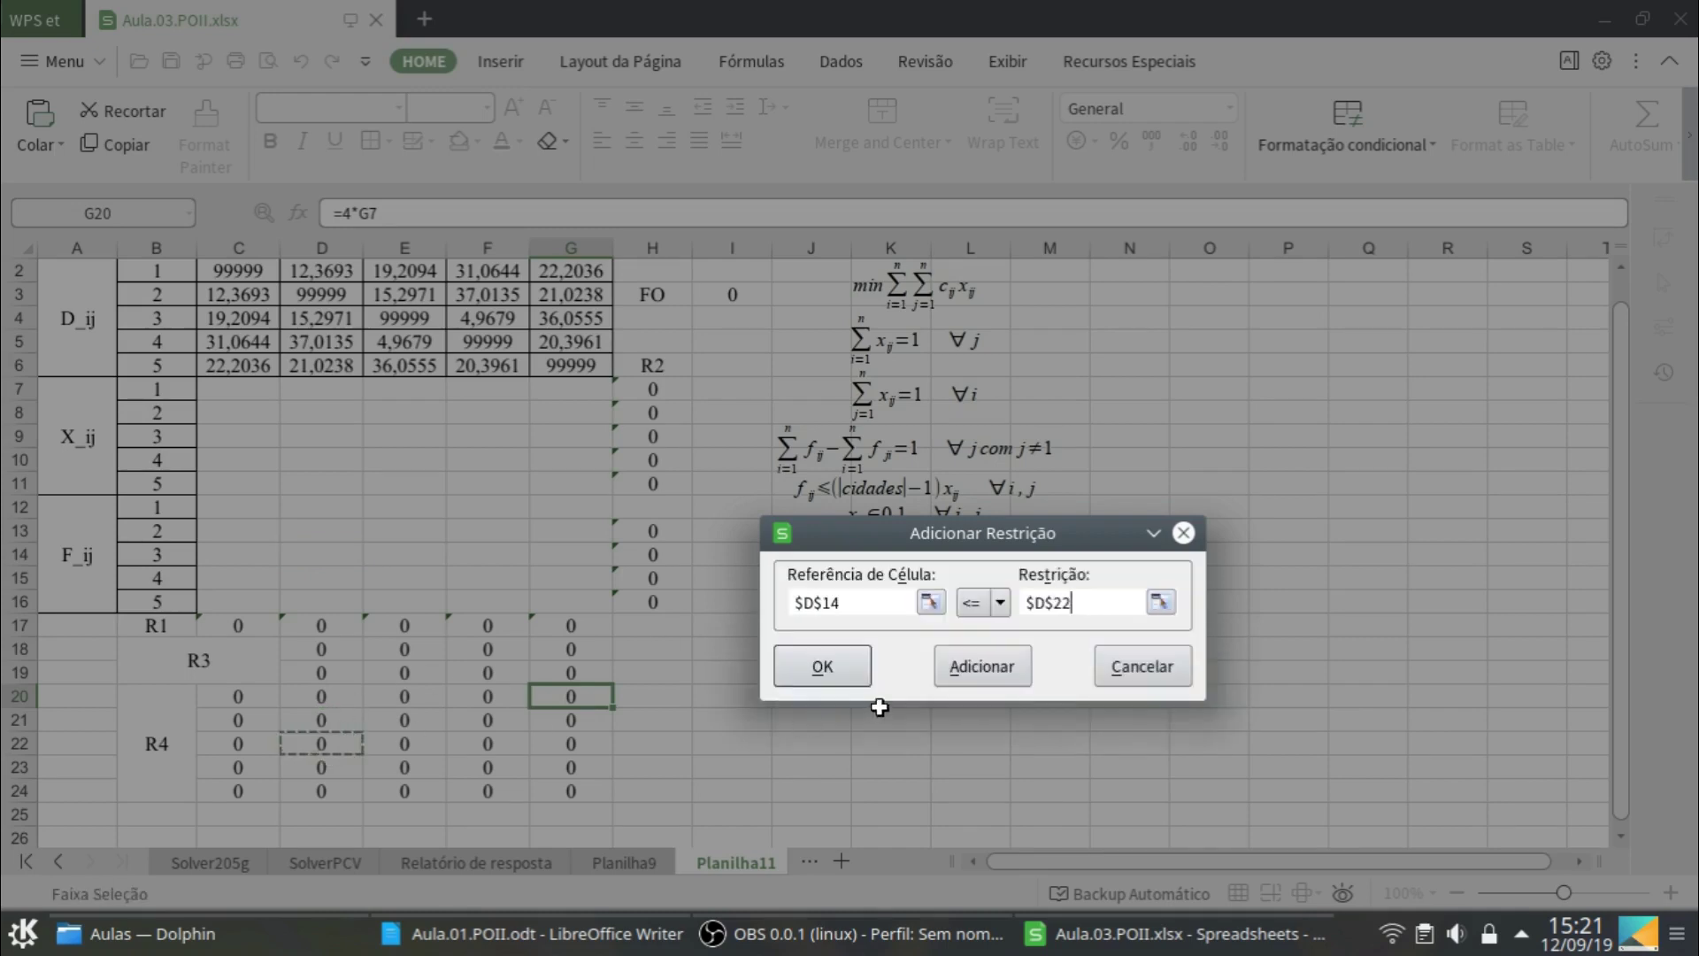
{"action": "left_click", "coordinate": [993, 676]}
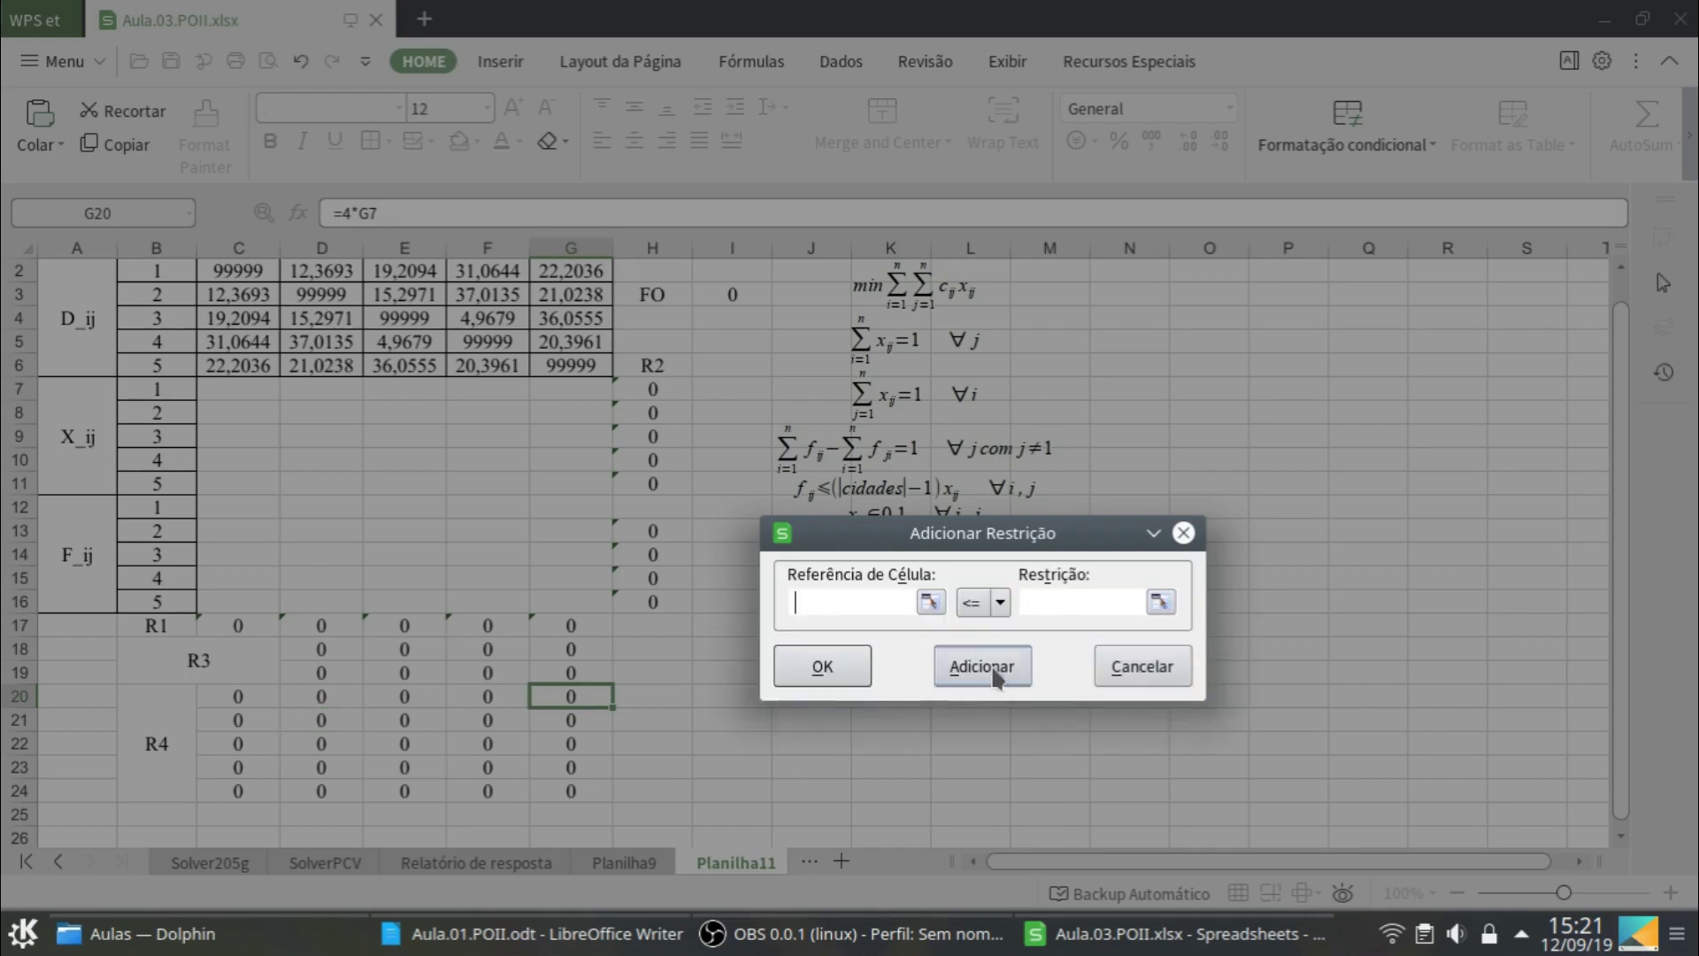
{"action": "left_click", "coordinate": [342, 581]}
{"action": "left_click", "coordinate": [1027, 602]}
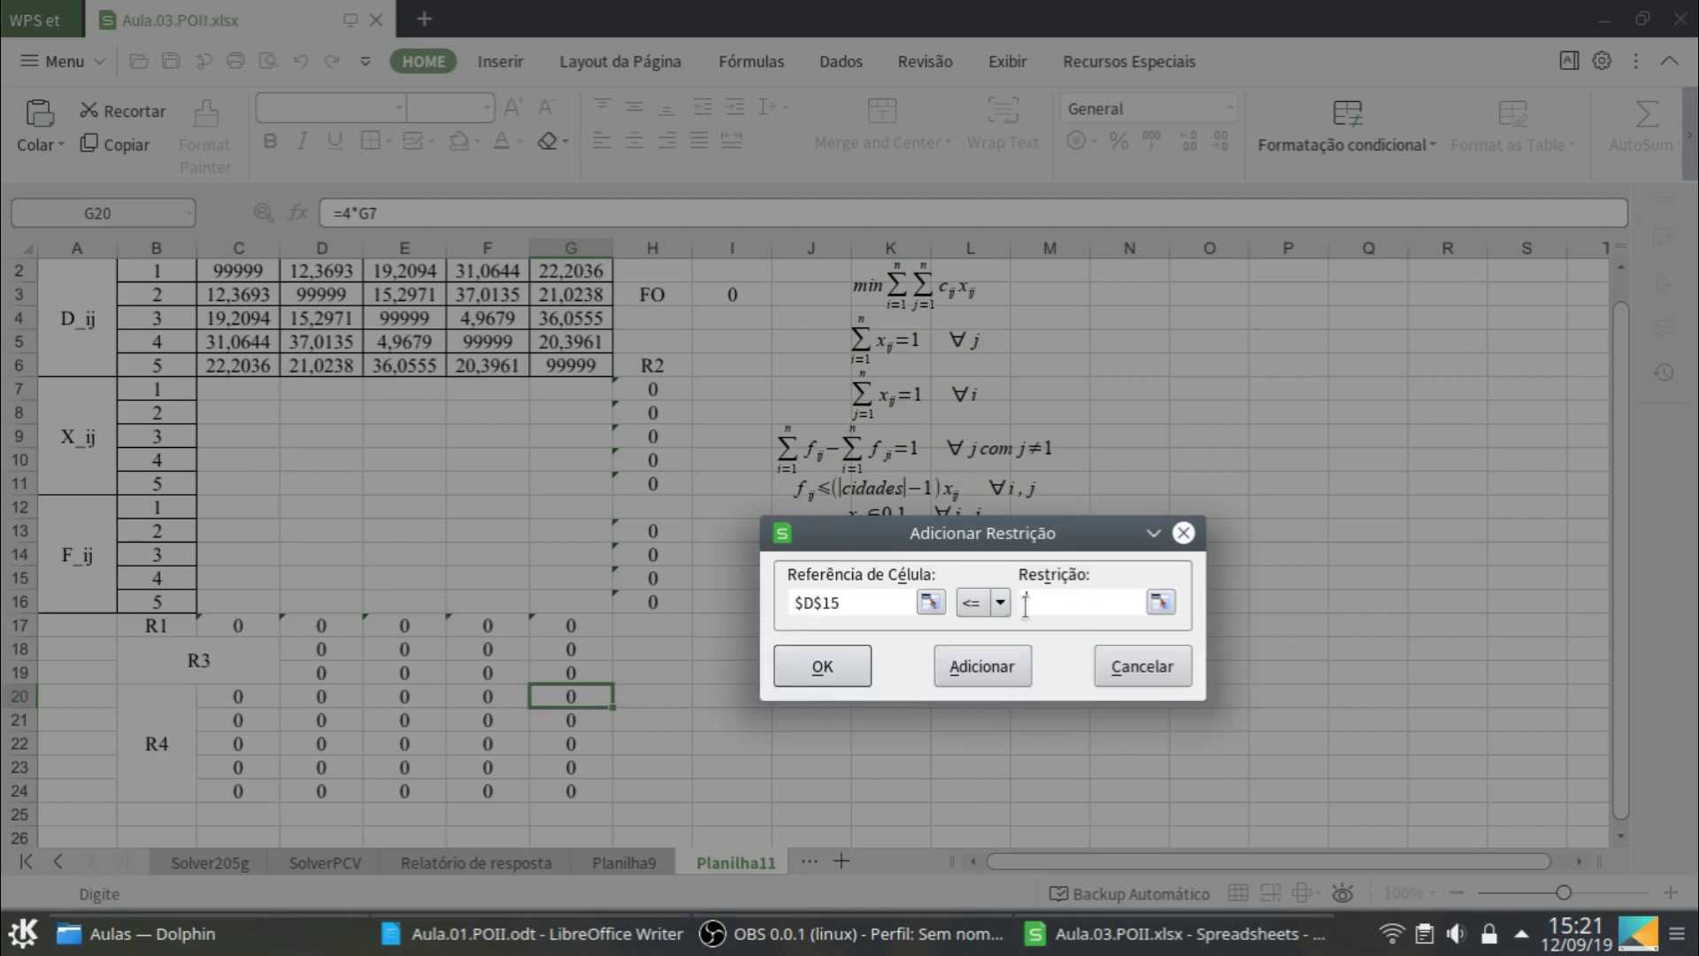
{"action": "left_click", "coordinate": [344, 776]}
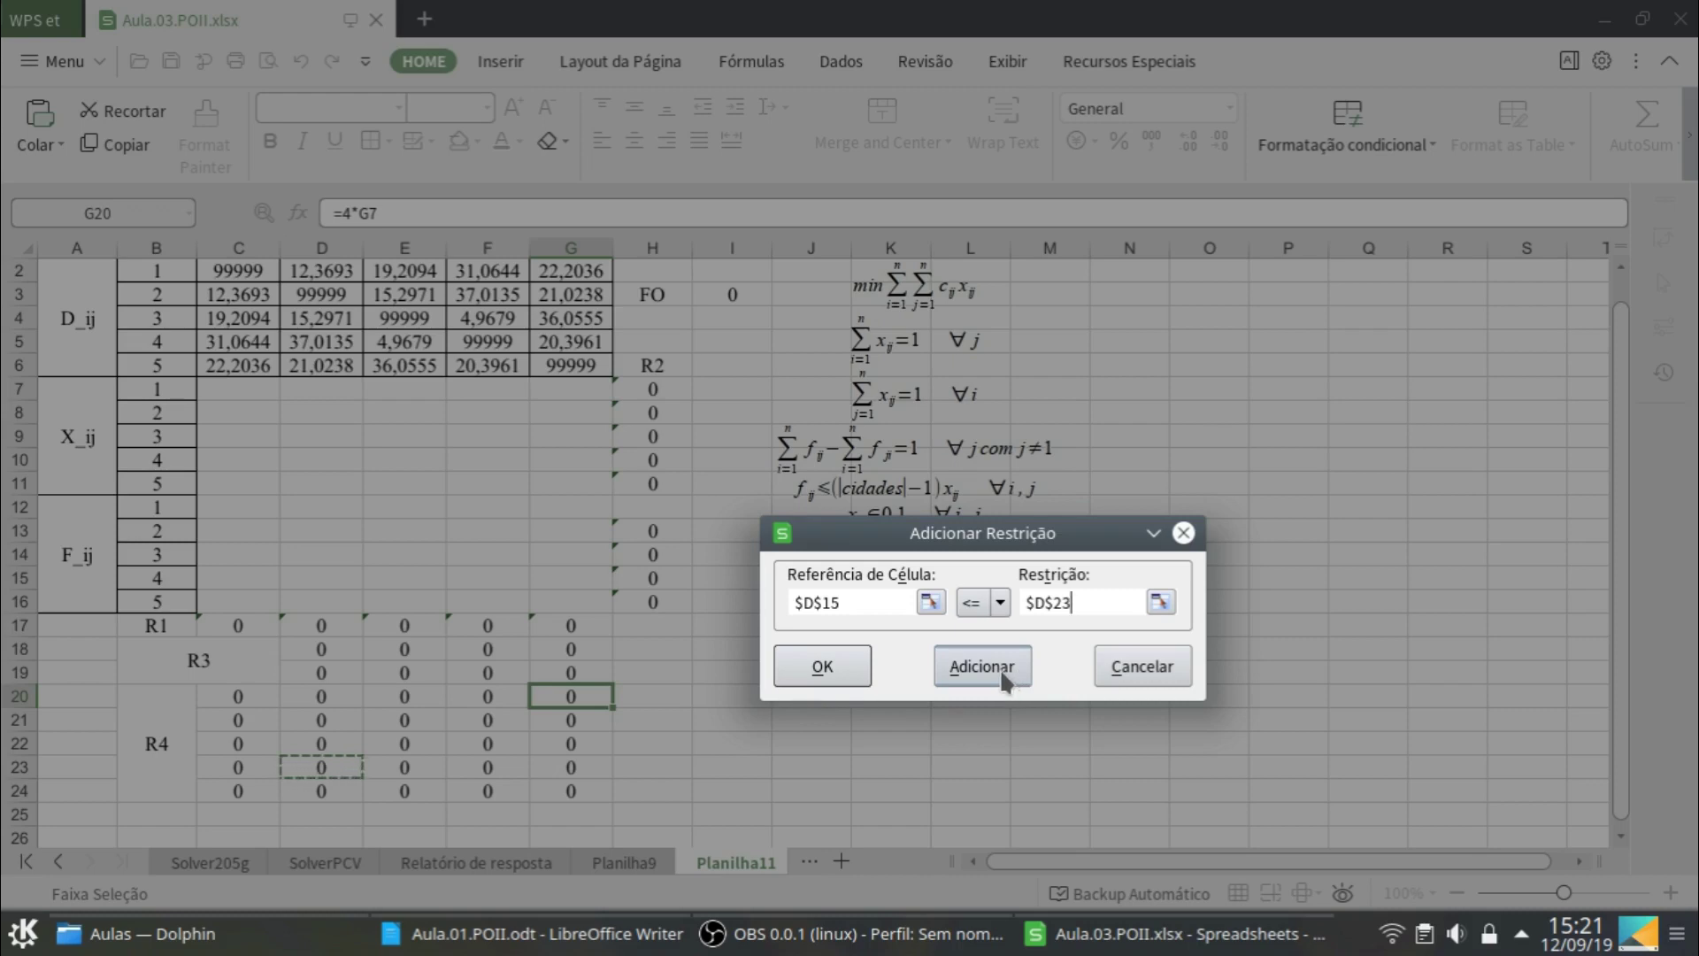
{"action": "left_click", "coordinate": [1003, 677]}
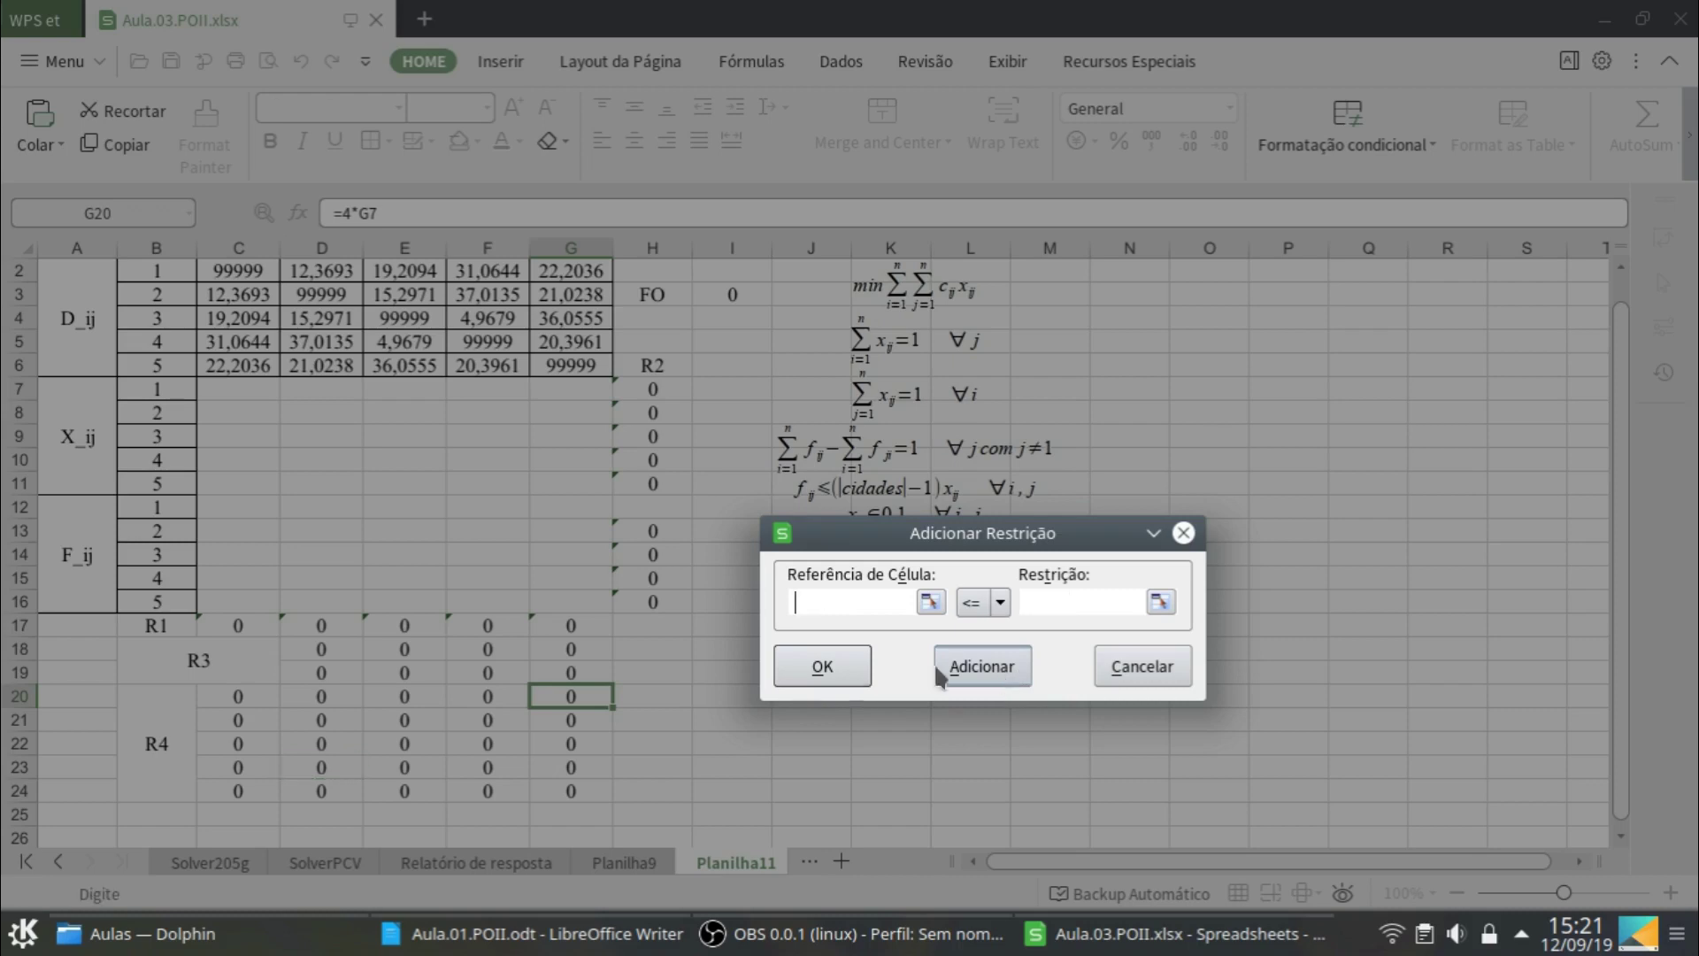
Add the last column D constraint of R4 to Solver, D16 <= D24
{"action": "left_click", "coordinate": [329, 603]}
{"action": "left_click", "coordinate": [1074, 607]}
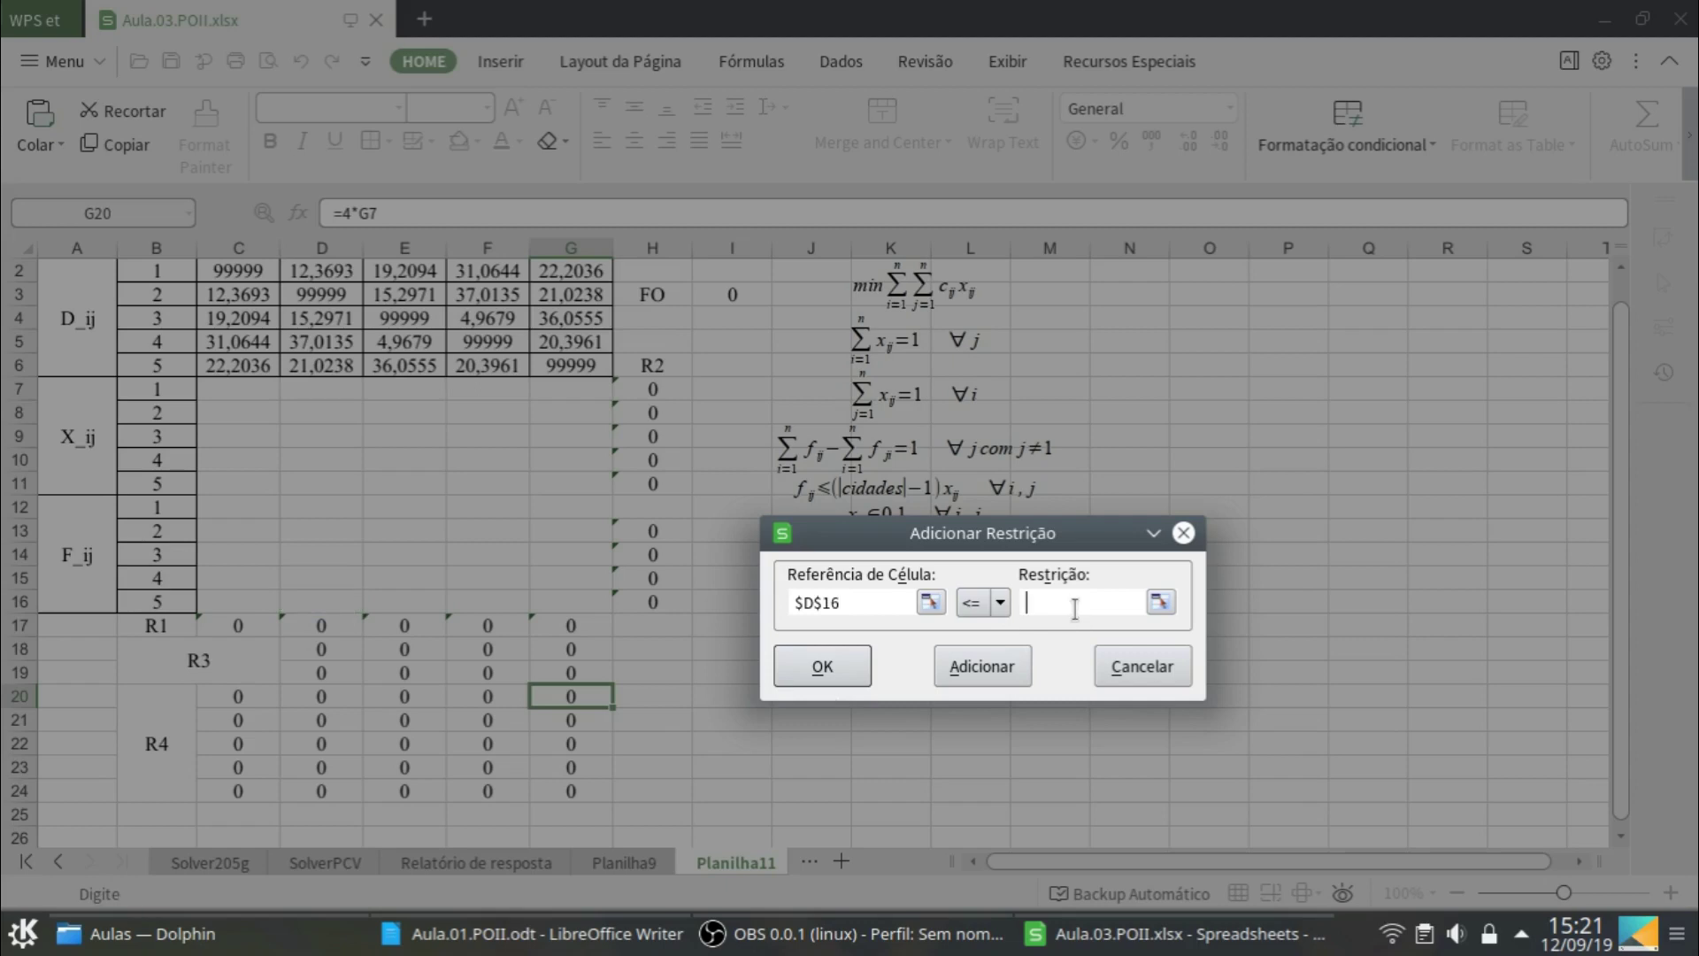
{"action": "left_click", "coordinate": [331, 791]}
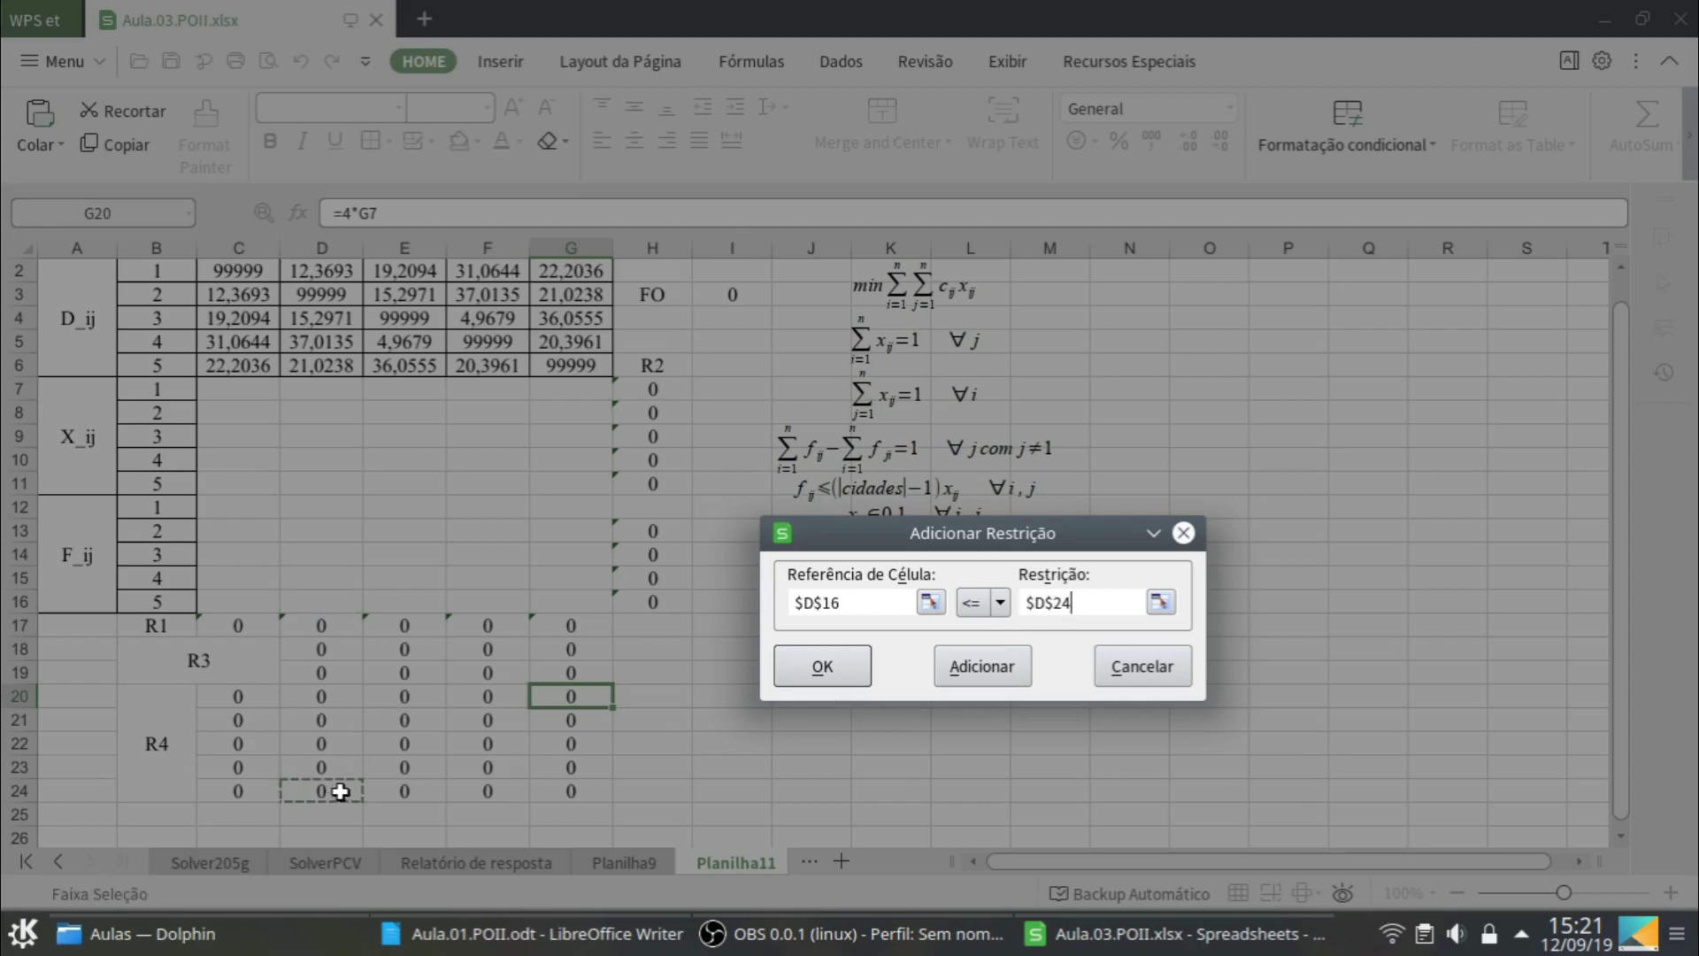
{"action": "left_click", "coordinate": [991, 677]}
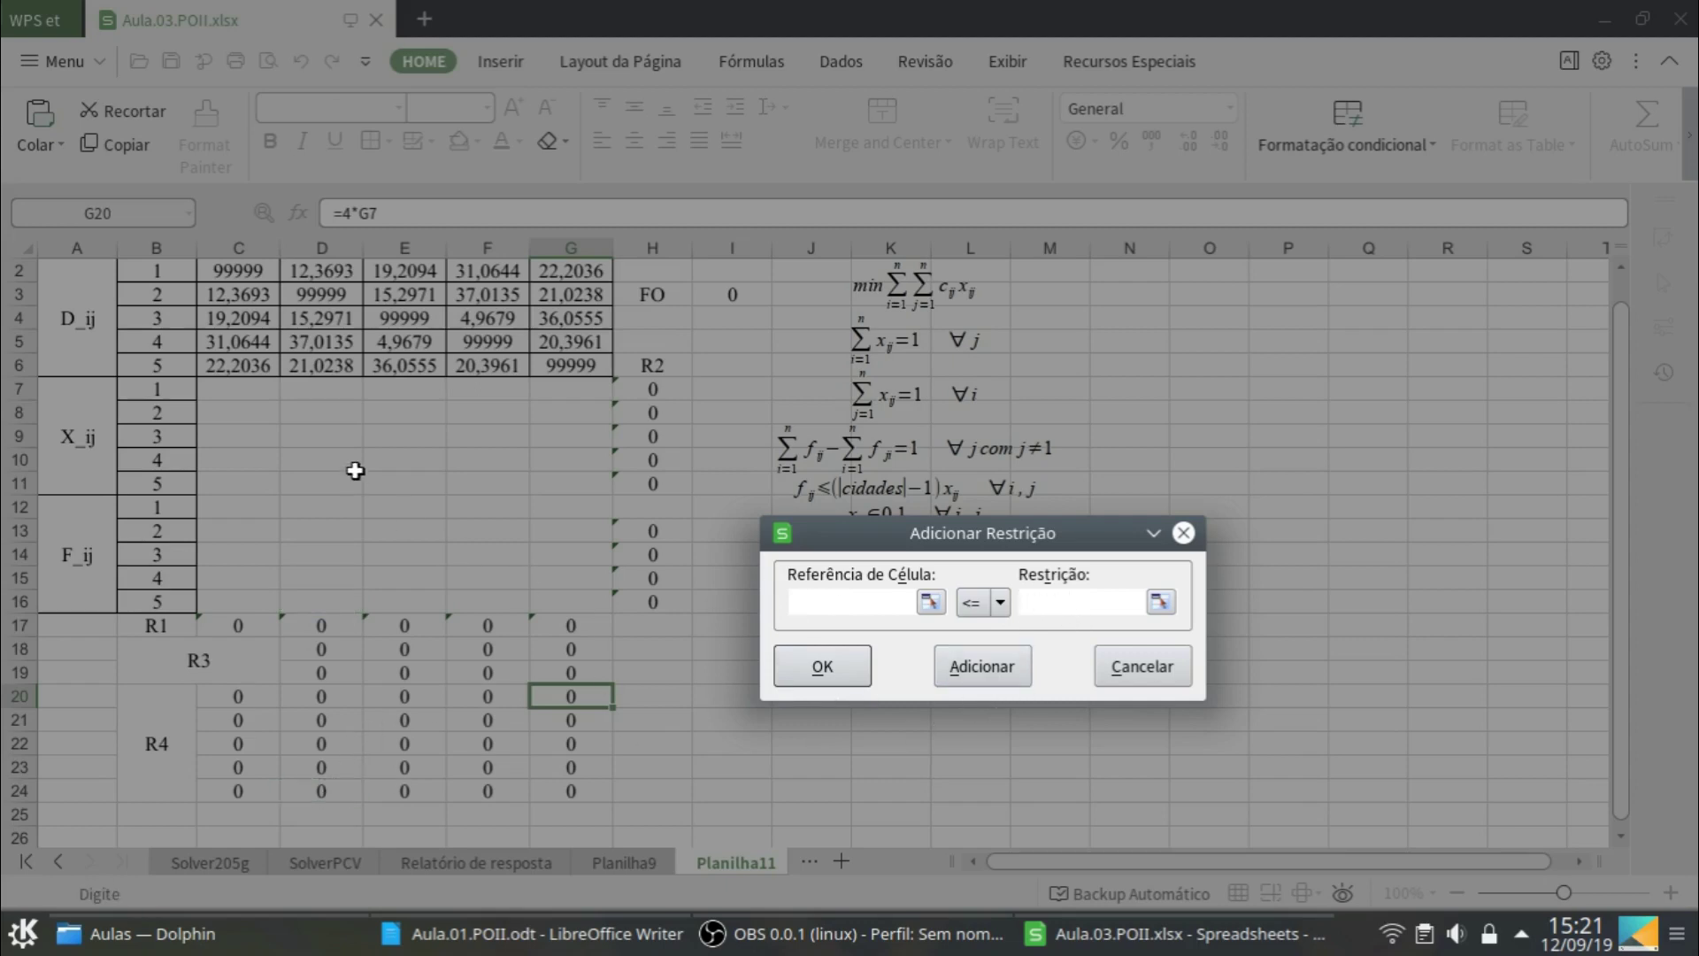
Add the R4 constraints E12 <= E20 and E13 <= E21 to Solver
{"action": "left_click", "coordinate": [410, 511]}
{"action": "left_click", "coordinate": [419, 698]}
{"action": "left_click", "coordinate": [1003, 683]}
{"action": "left_click", "coordinate": [418, 542]}
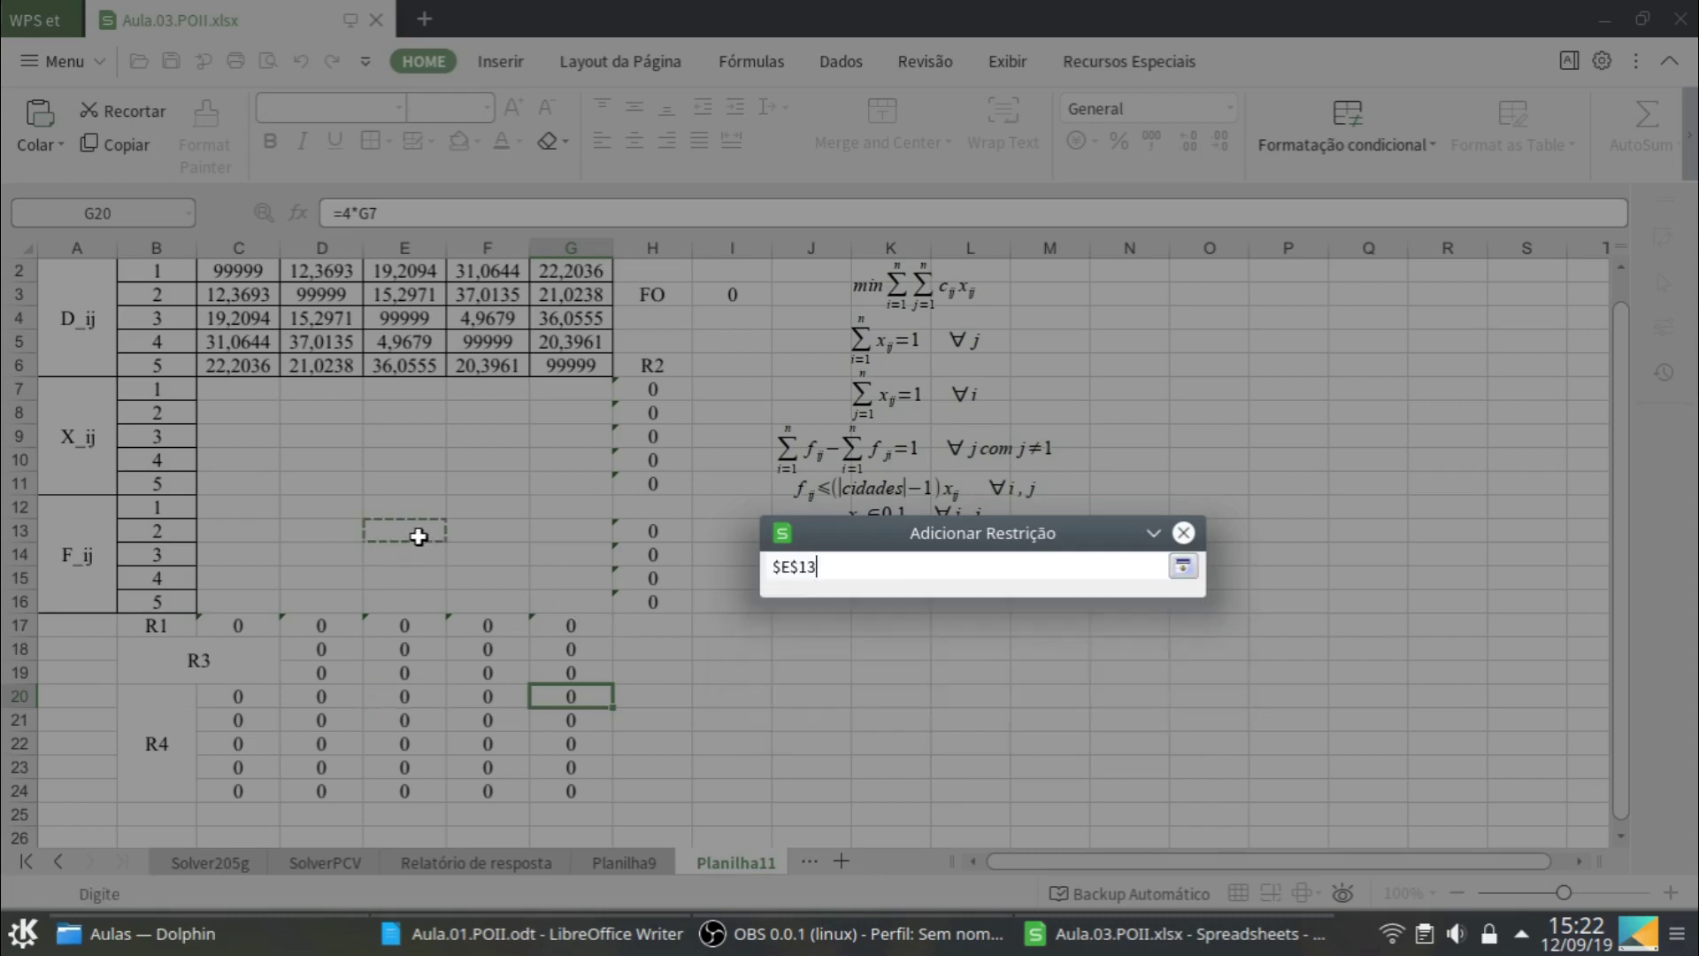
{"action": "left_click", "coordinate": [1047, 607]}
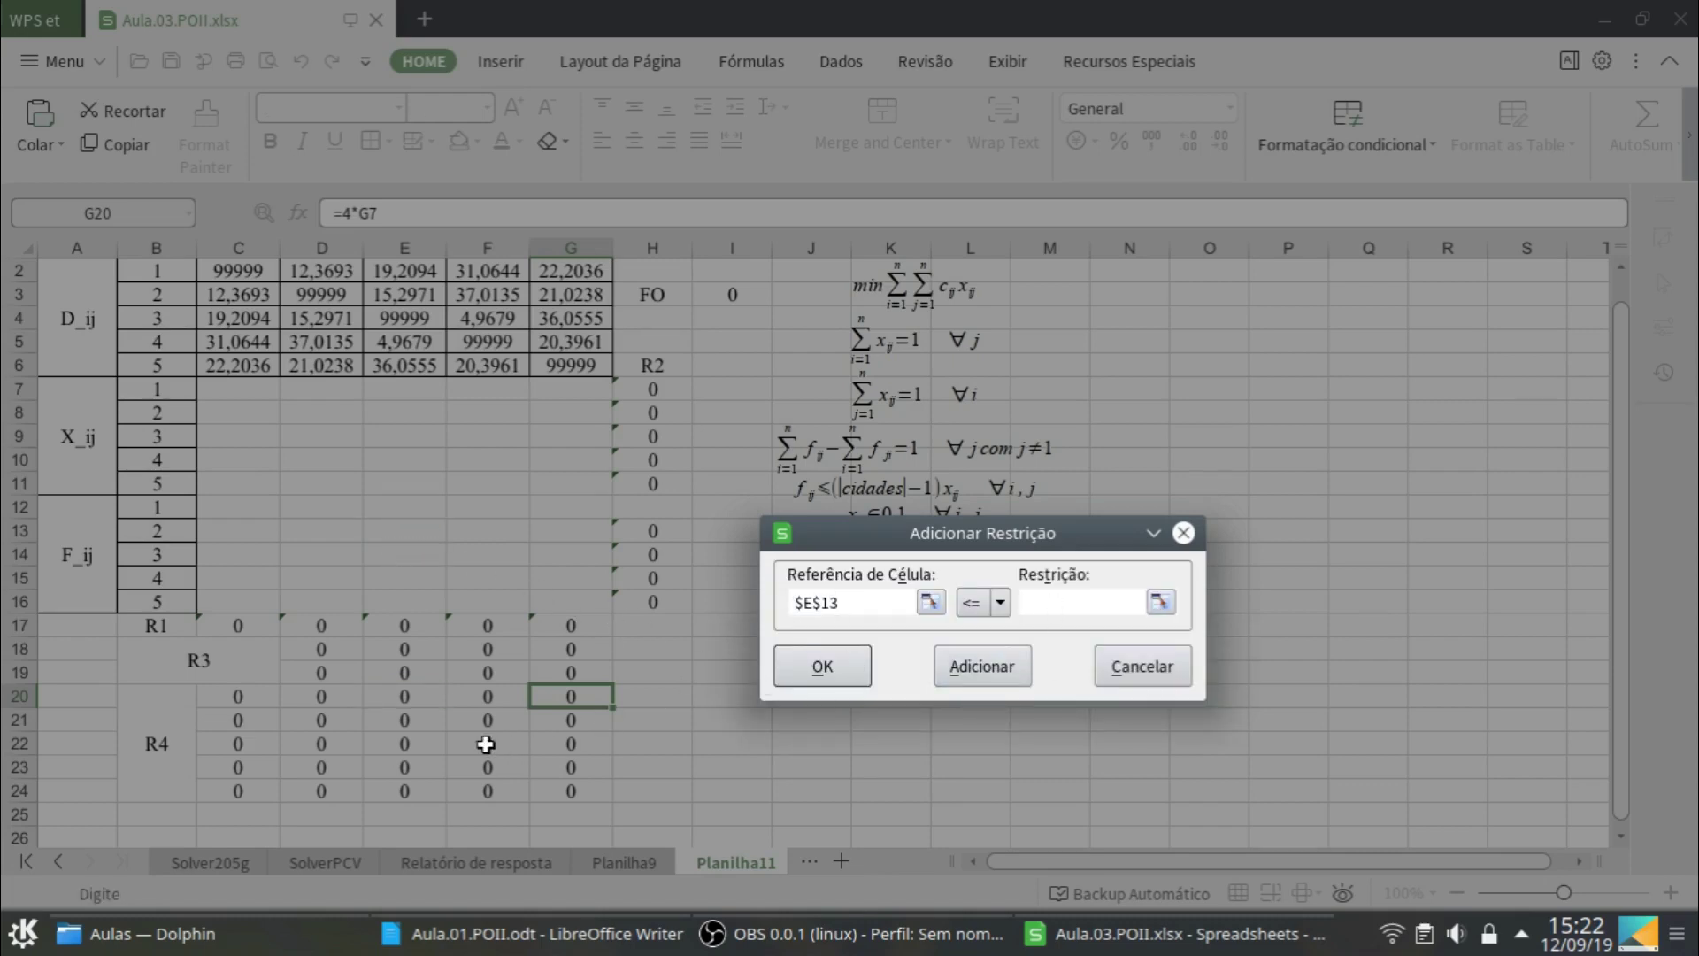
{"action": "left_click", "coordinate": [413, 721]}
{"action": "left_click", "coordinate": [978, 667]}
Add the R4 constraints E14 <= E22 and E15 <= E23 to Solver
{"action": "left_click", "coordinate": [395, 559]}
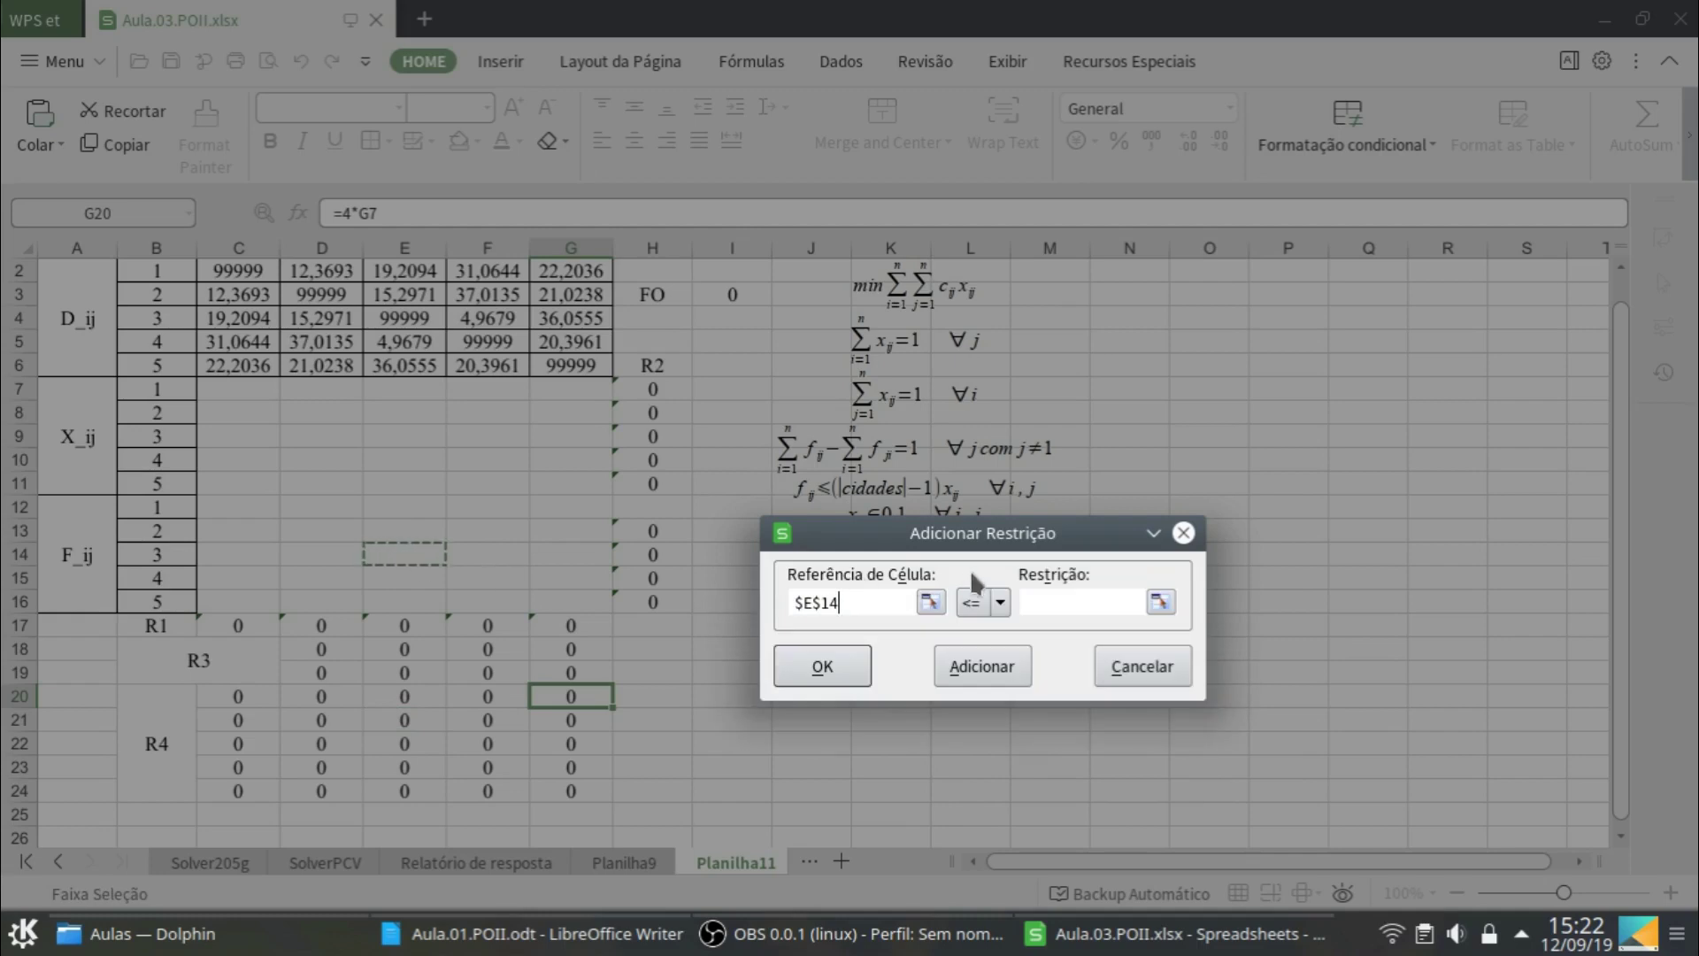
{"action": "left_click", "coordinate": [1041, 597]}
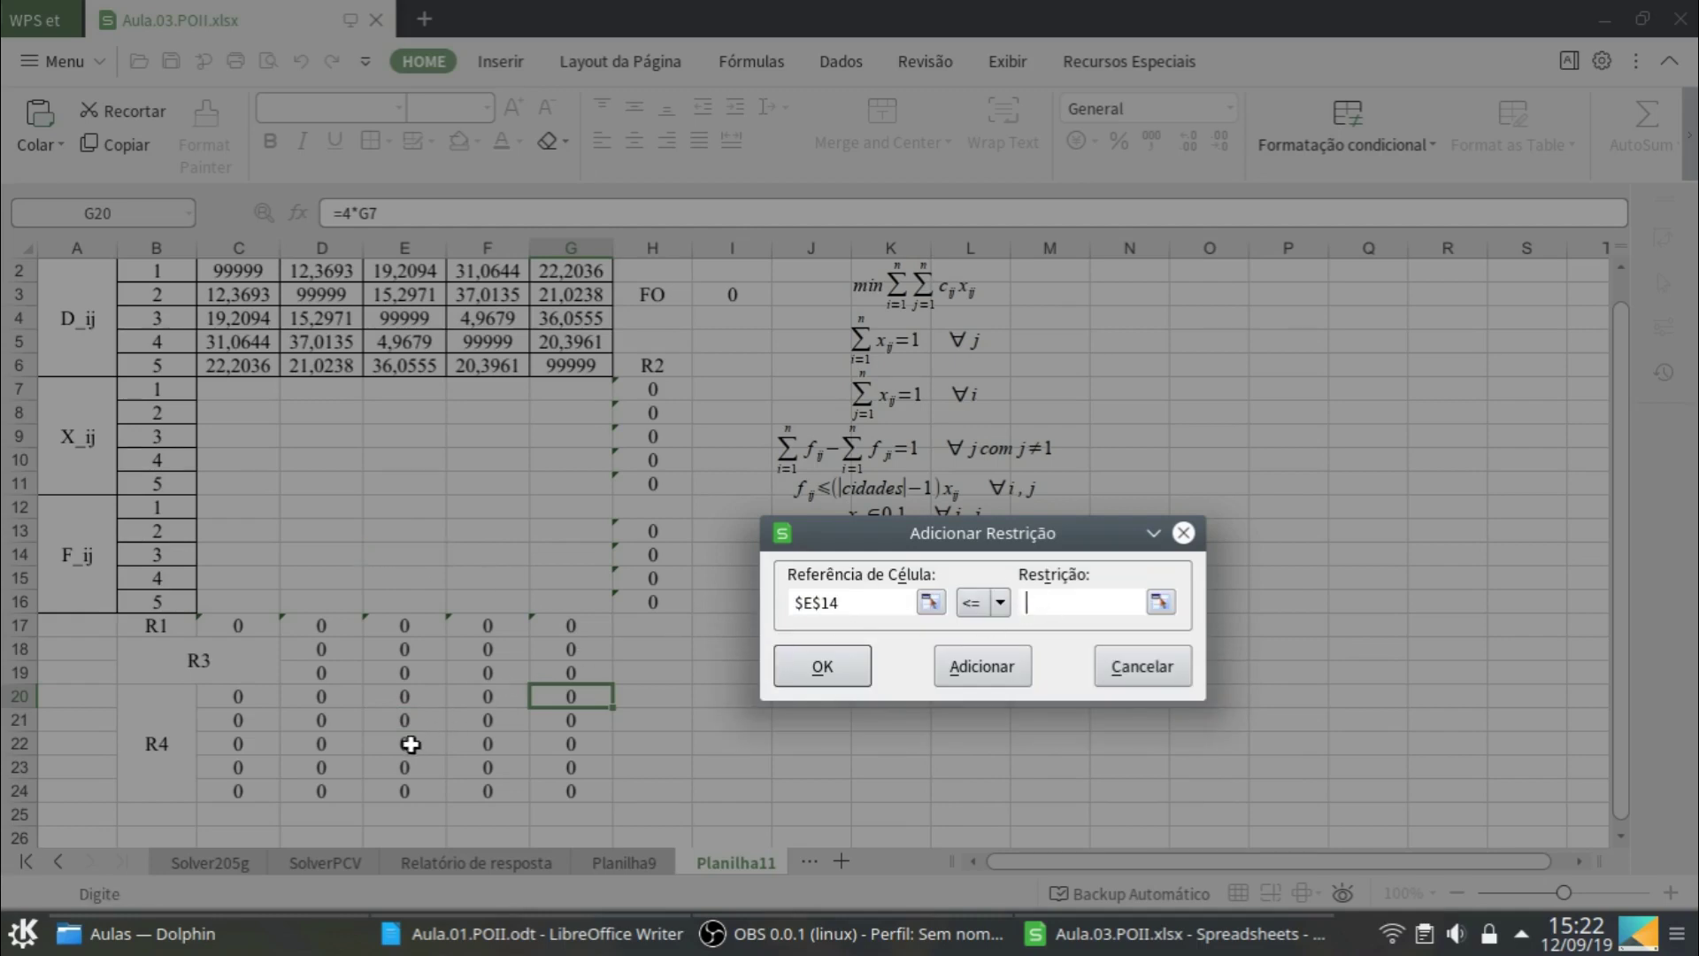
{"action": "left_click", "coordinate": [411, 744]}
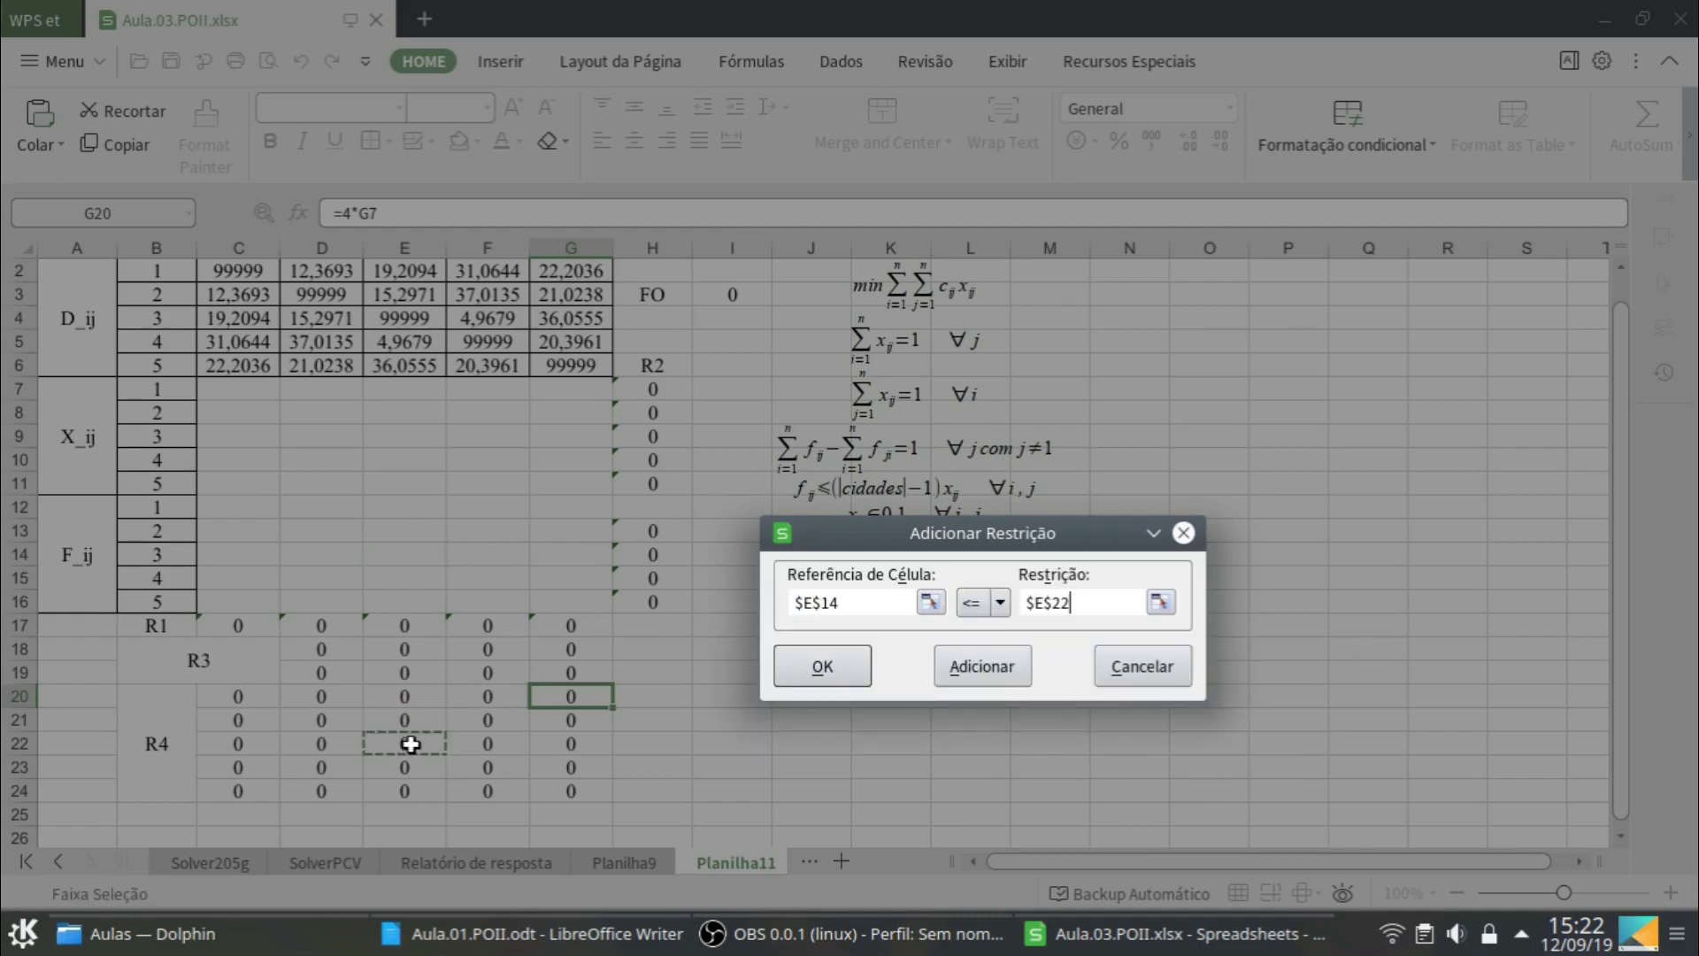
{"action": "left_click", "coordinate": [999, 671]}
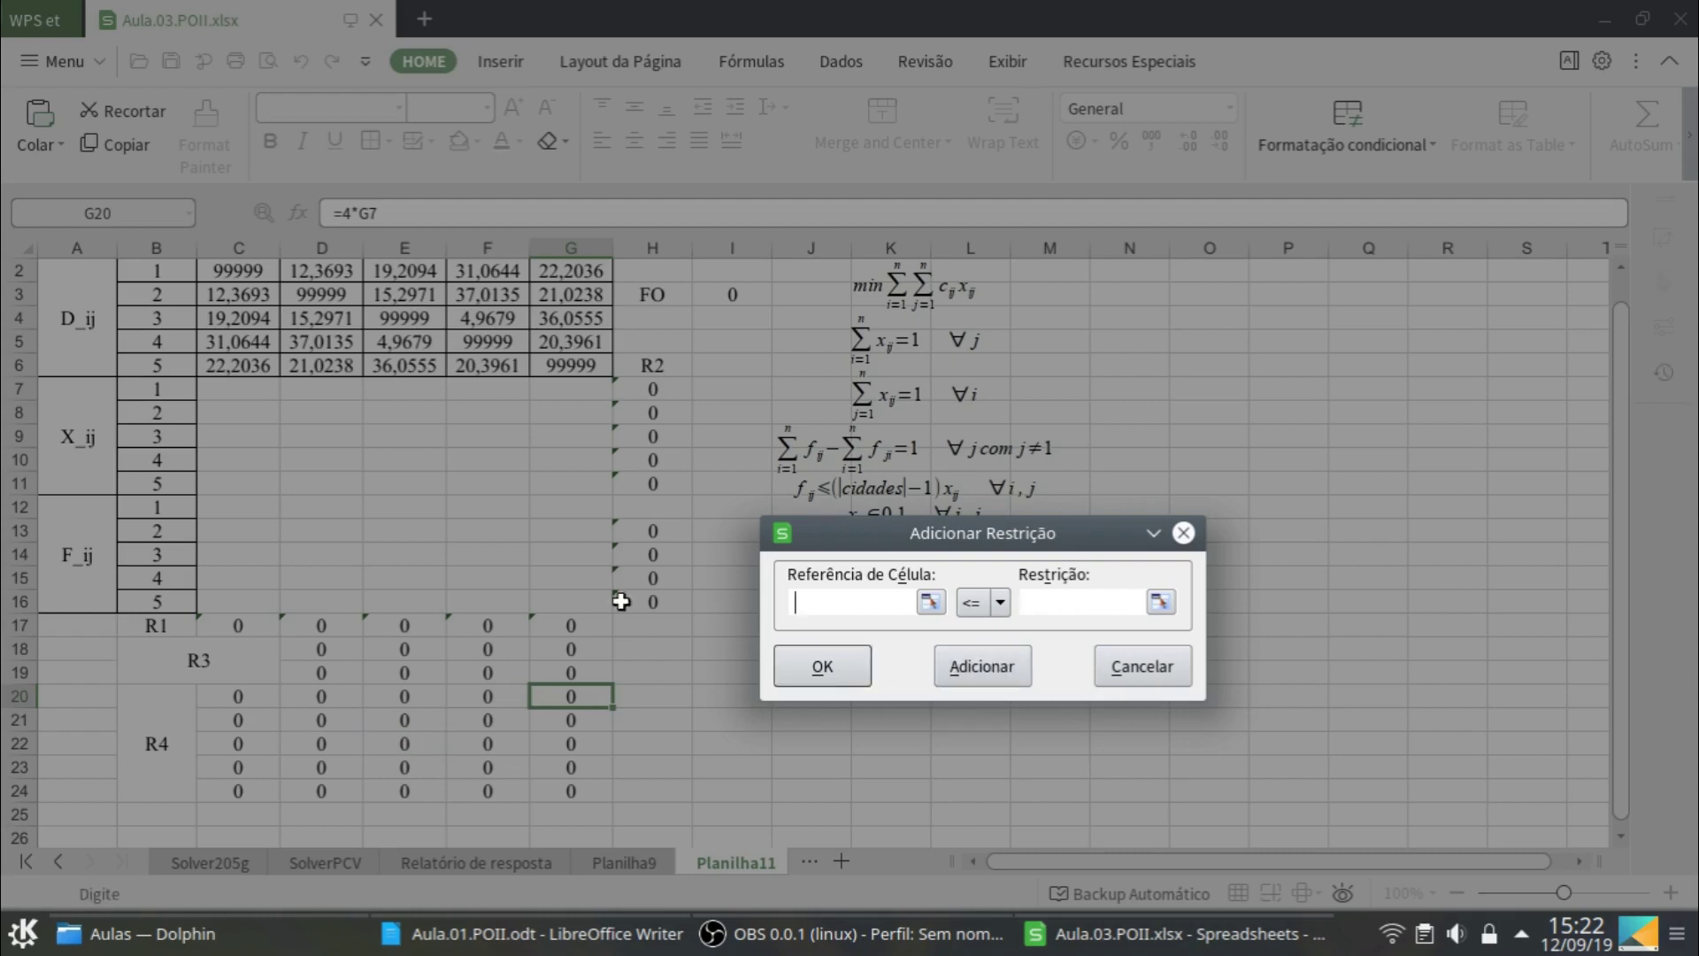
{"action": "left_click", "coordinate": [402, 575]}
{"action": "left_click", "coordinate": [1080, 600]}
{"action": "left_click", "coordinate": [412, 770]}
{"action": "left_click", "coordinate": [987, 679]}
Add the last column E constraint of R4 to Solver, E16 <= E24
{"action": "left_click", "coordinate": [412, 601]}
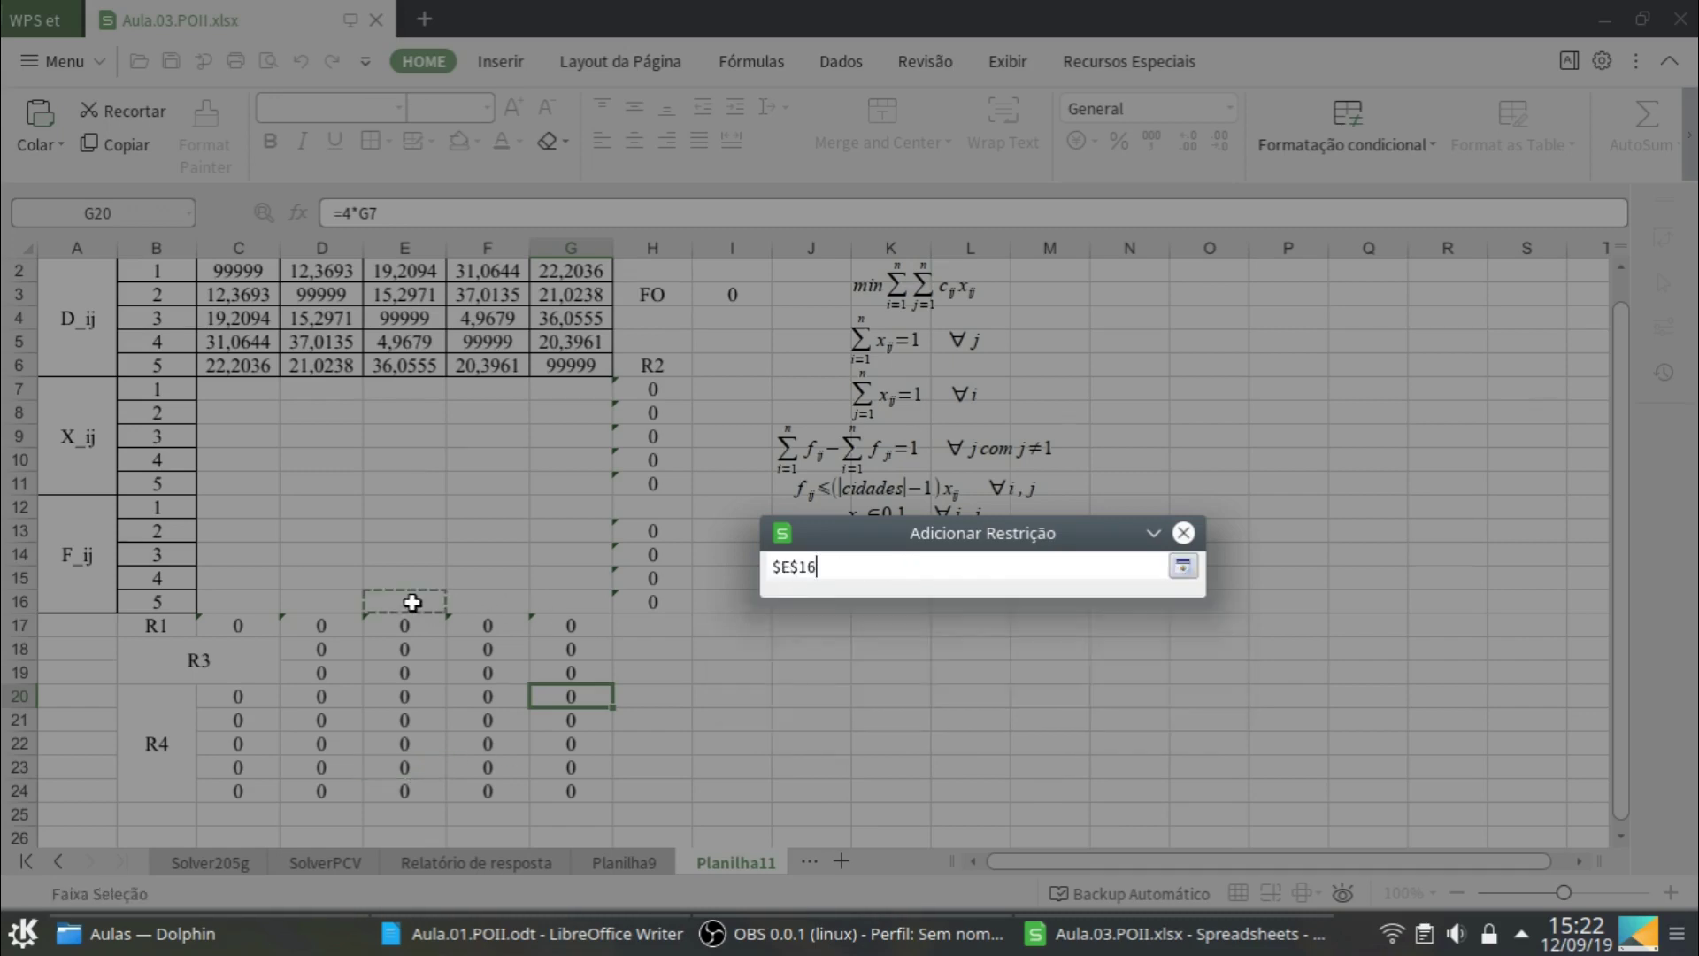
{"action": "left_click", "coordinate": [422, 791]}
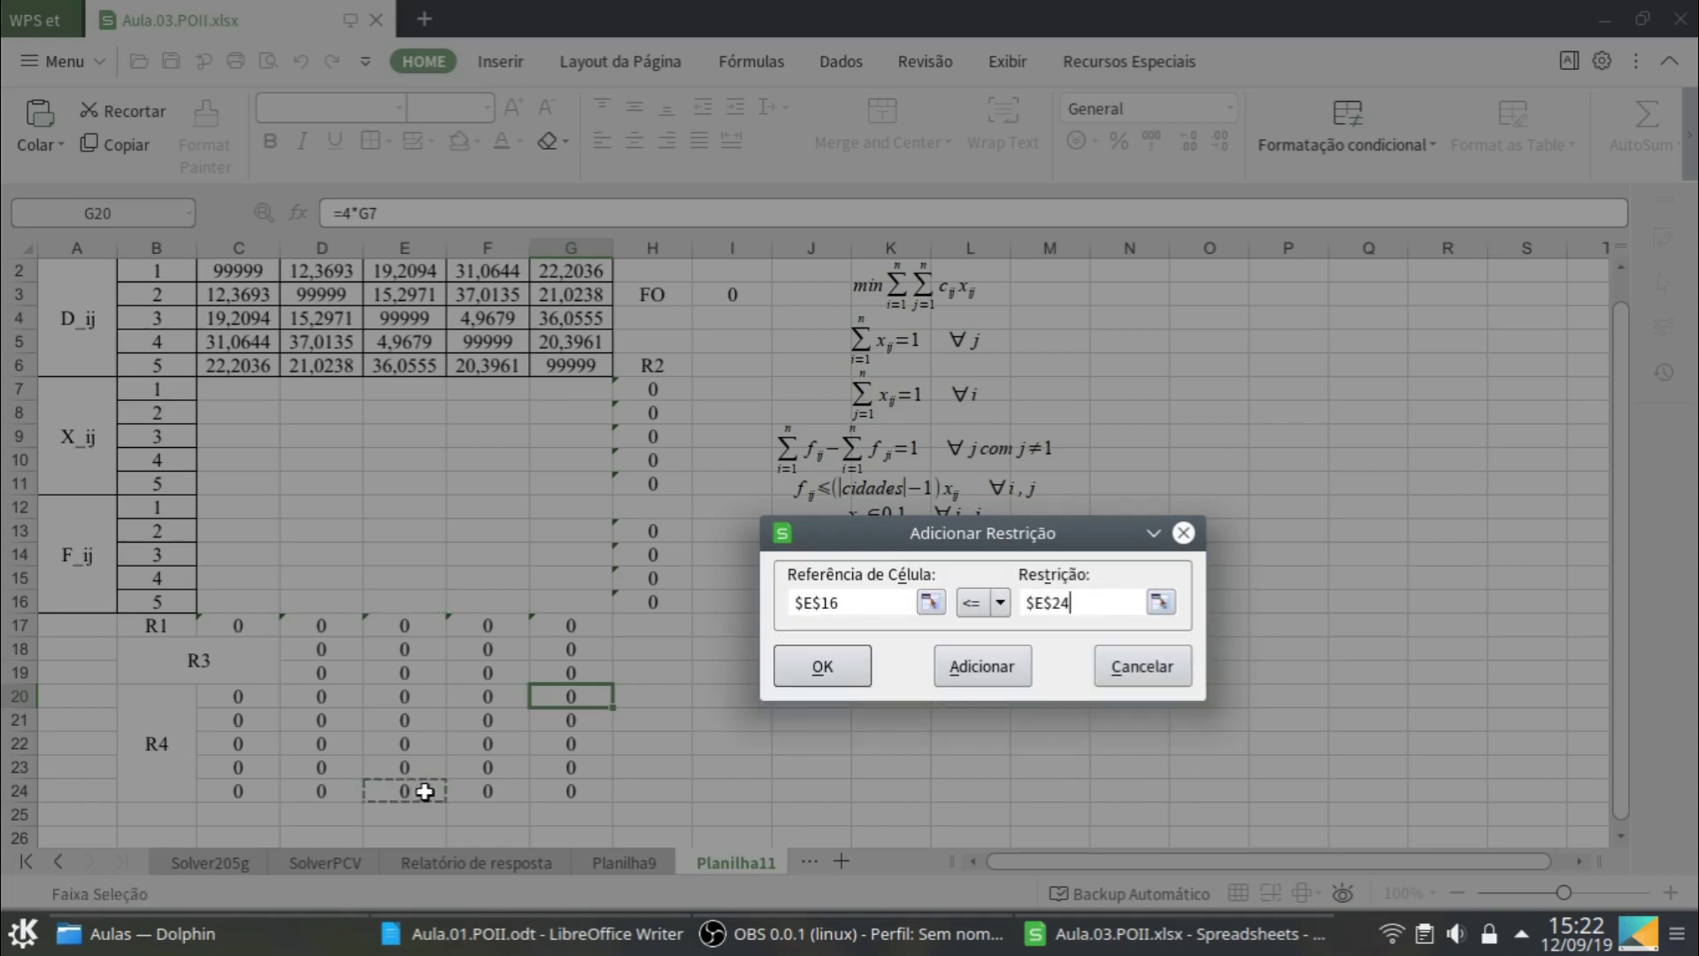
{"action": "left_click", "coordinate": [979, 675]}
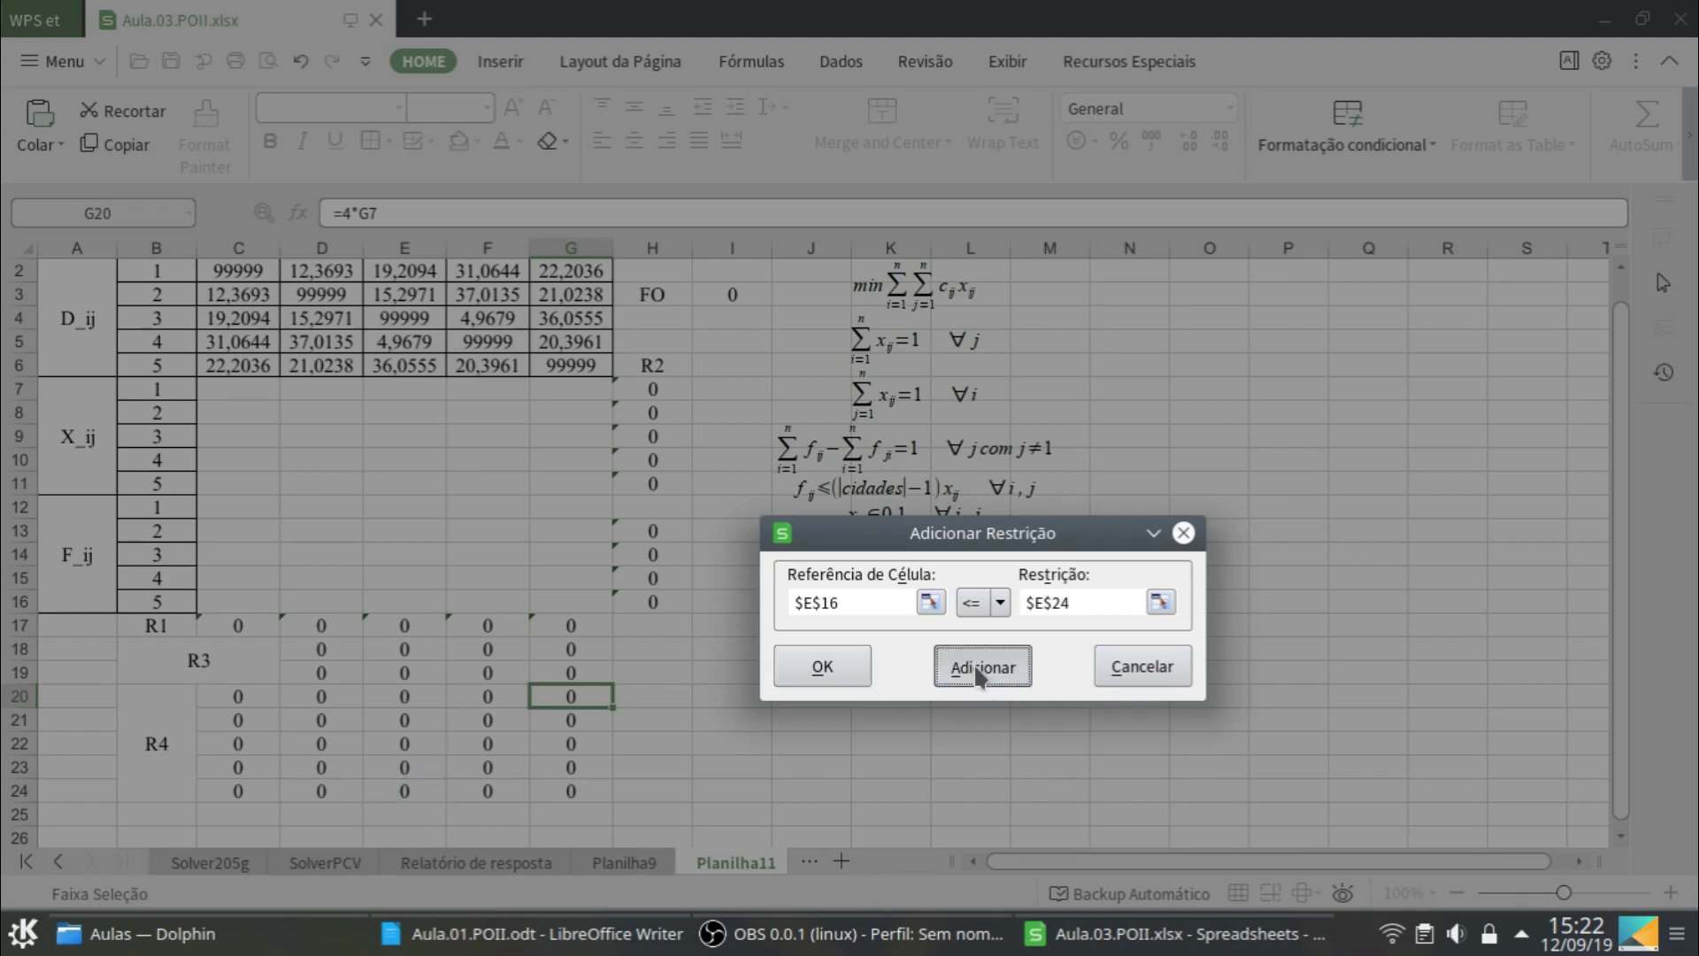
Add the R4 constraints F12 <= F20 and F13 <= F21 to Solver
{"action": "left_click", "coordinate": [478, 504]}
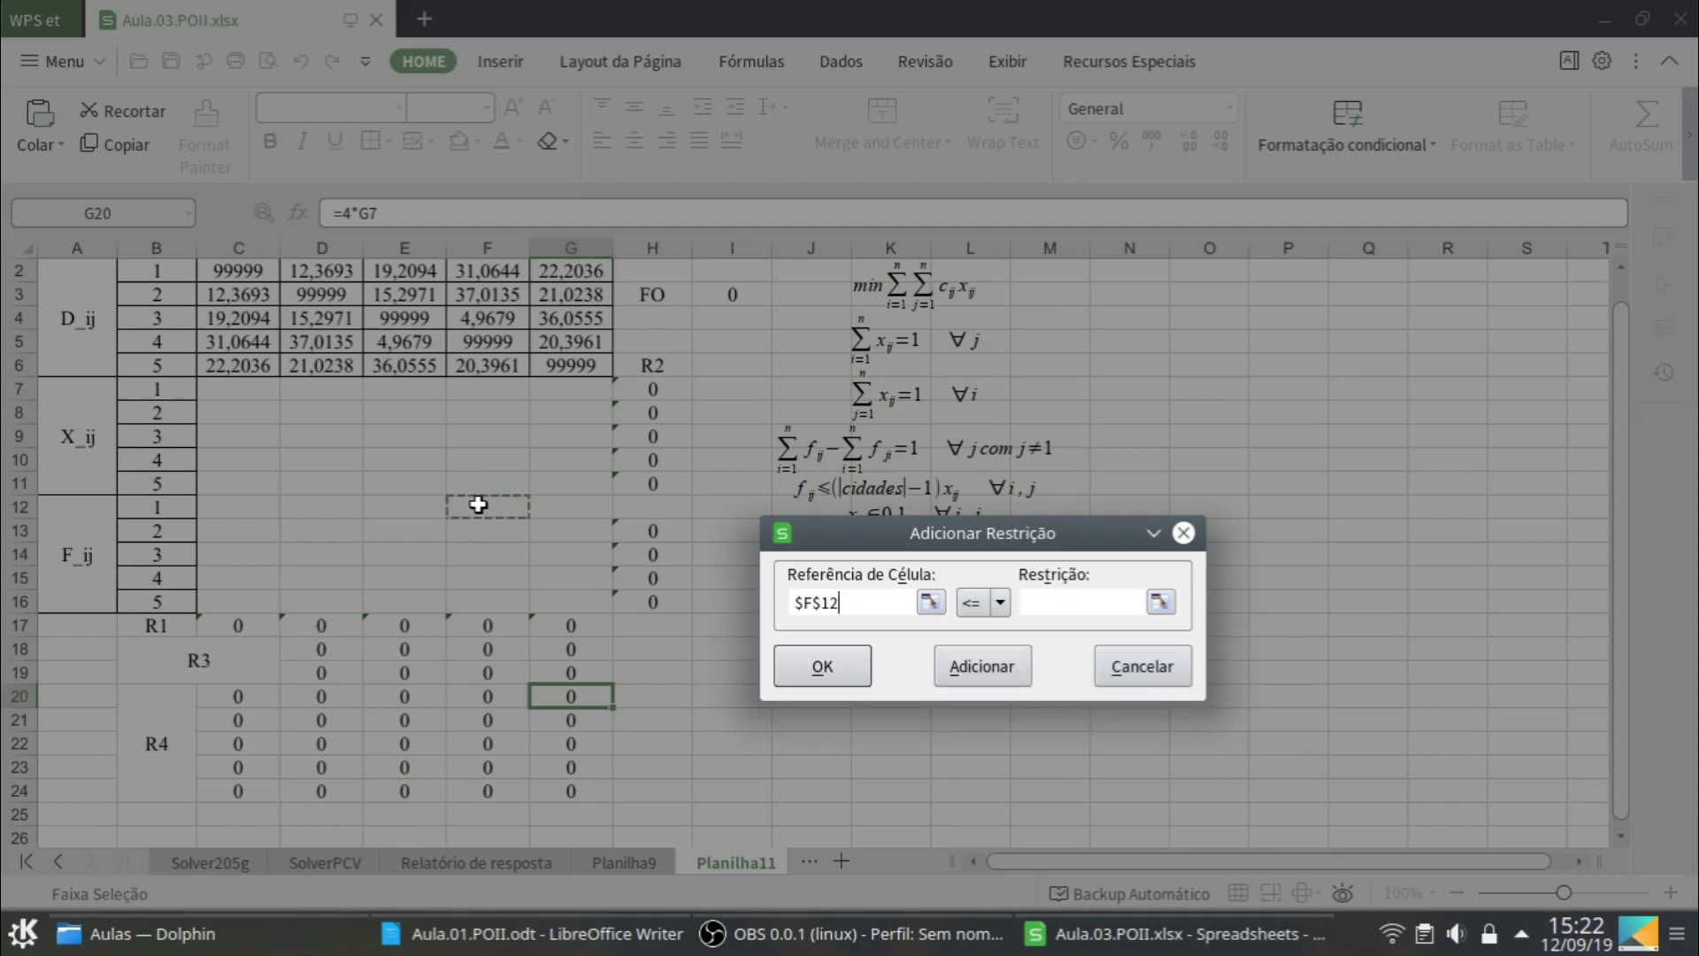
{"action": "left_click", "coordinate": [1111, 601]}
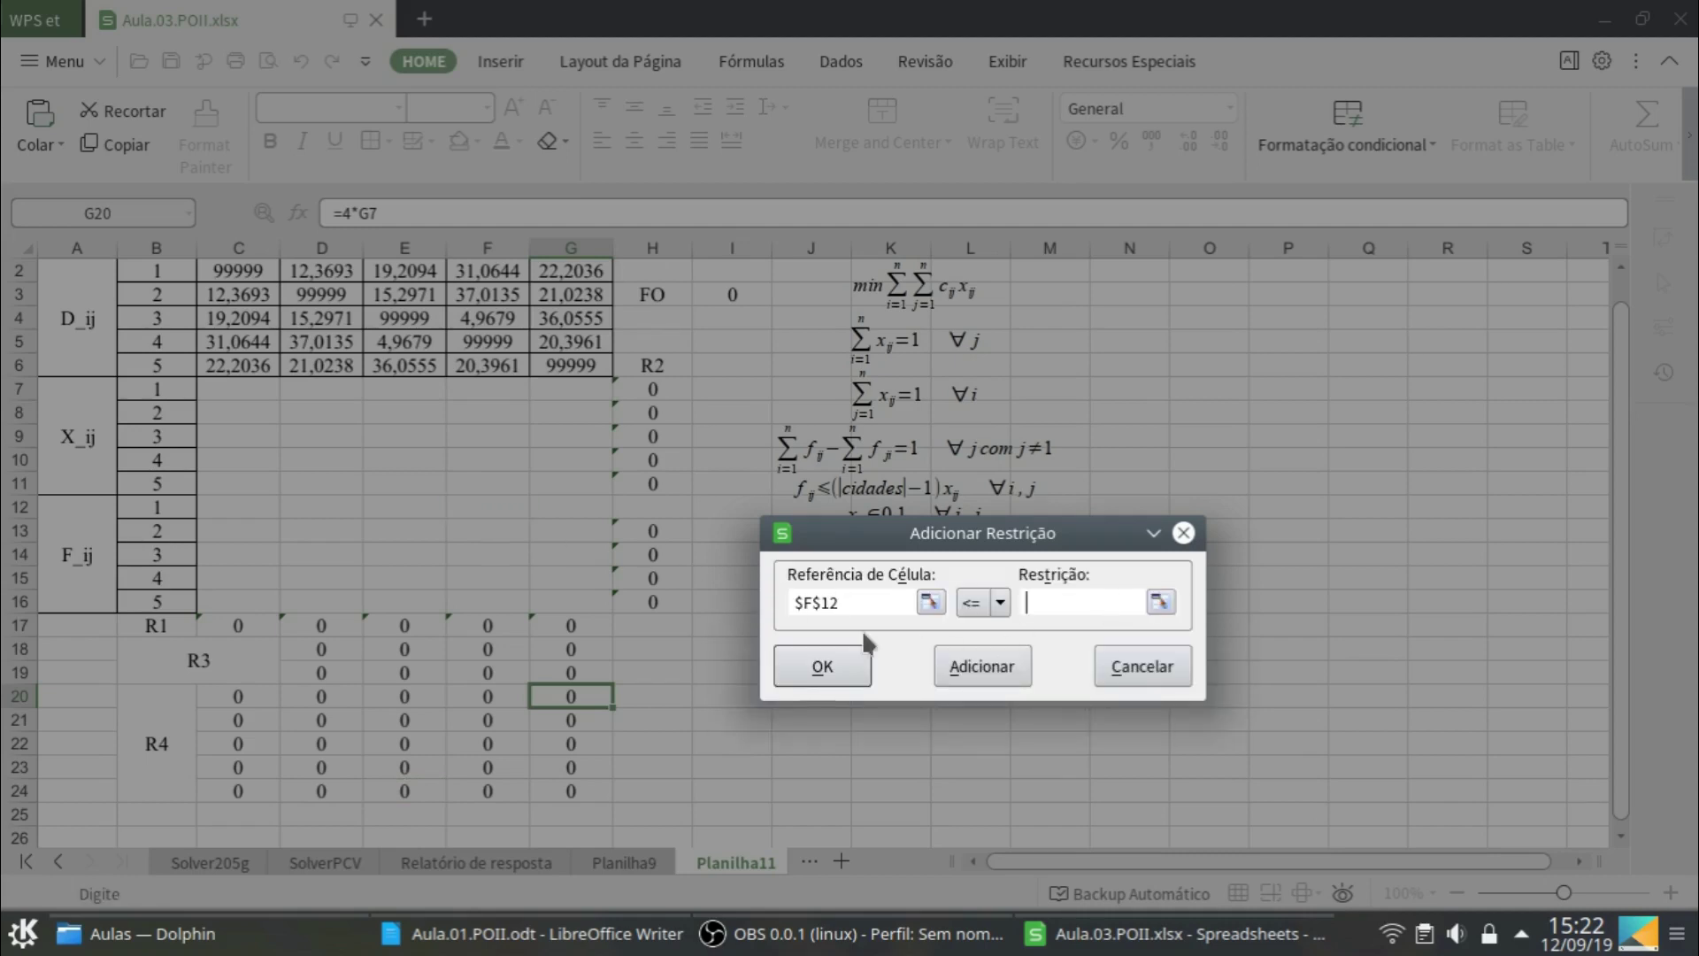
{"action": "left_click", "coordinate": [501, 699]}
{"action": "left_click", "coordinate": [982, 666]}
{"action": "left_click", "coordinate": [468, 533]}
{"action": "left_click", "coordinate": [1096, 607]}
{"action": "left_click", "coordinate": [508, 720]}
{"action": "left_click", "coordinate": [980, 667]}
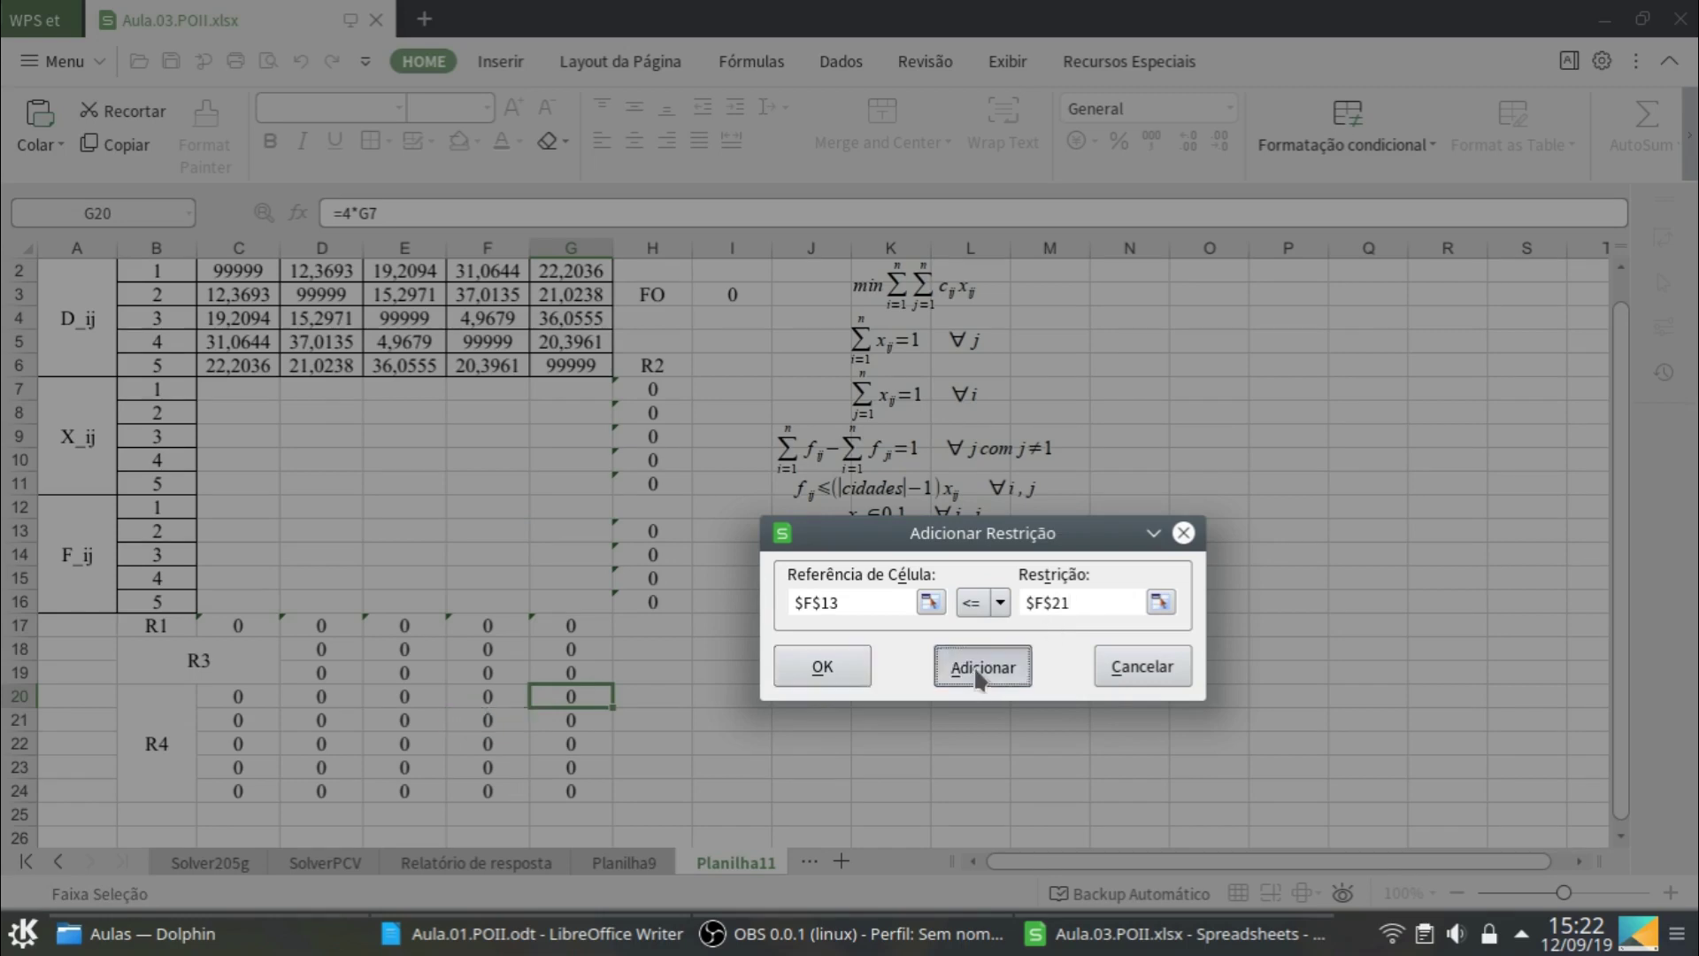
Add the R4 constraints F14 <= F22 and F15 <= F23 to Solver
{"action": "left_click", "coordinate": [506, 557]}
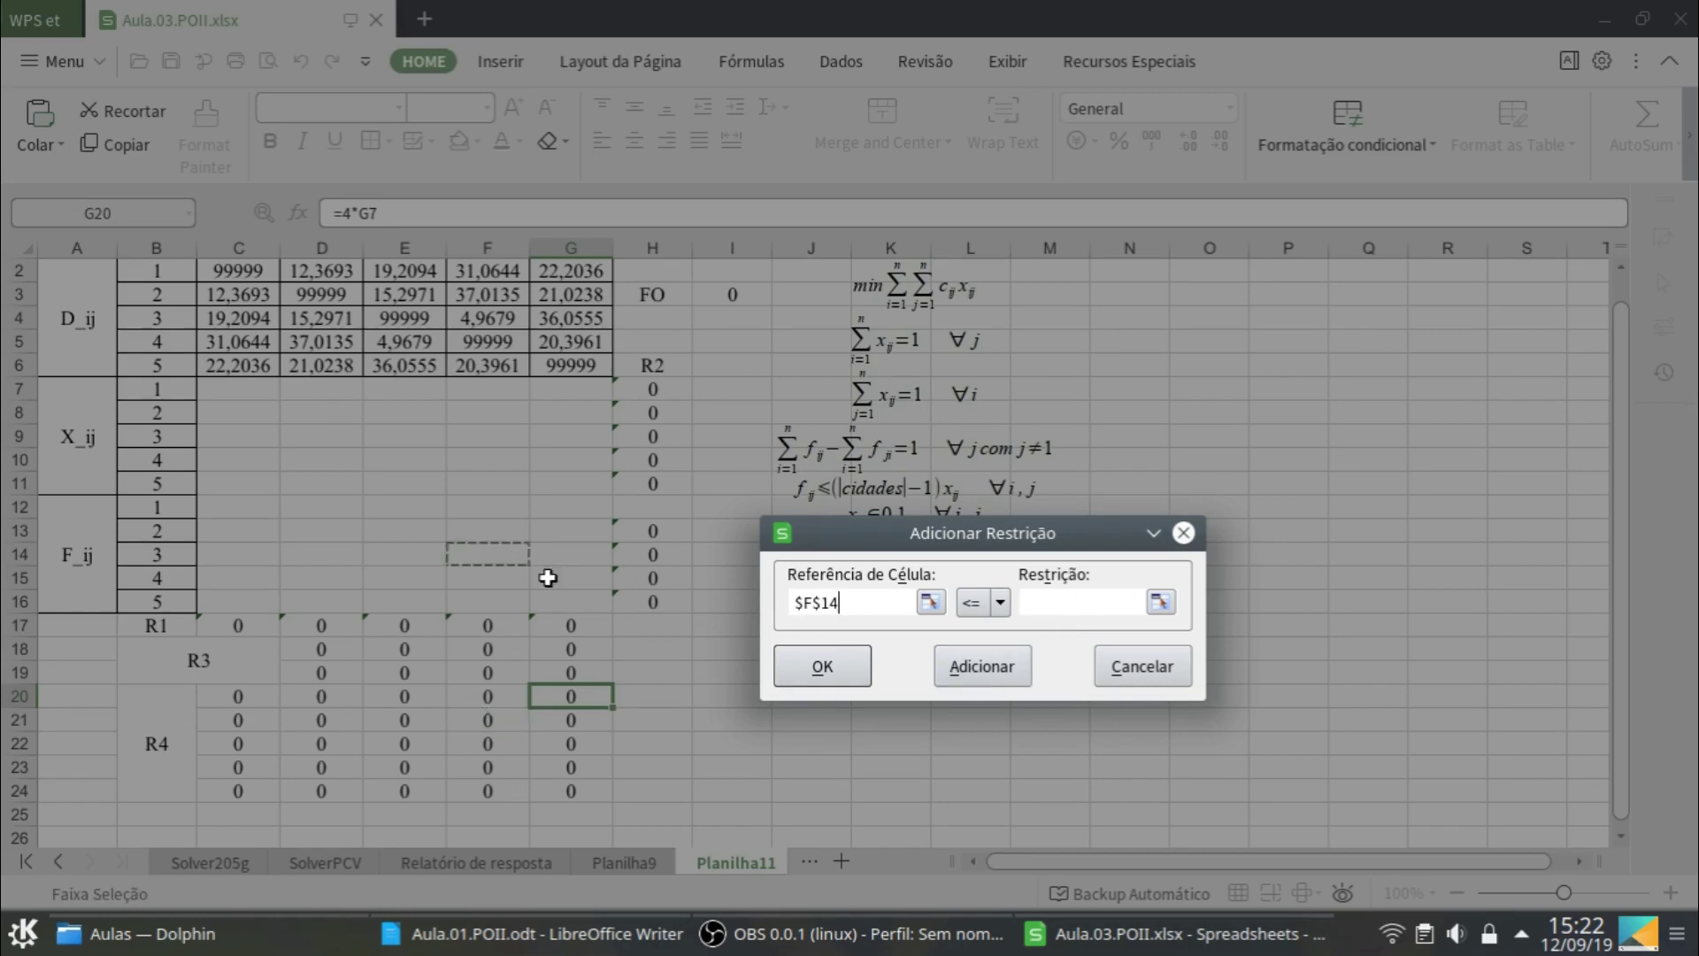
{"action": "left_click", "coordinate": [1059, 603]}
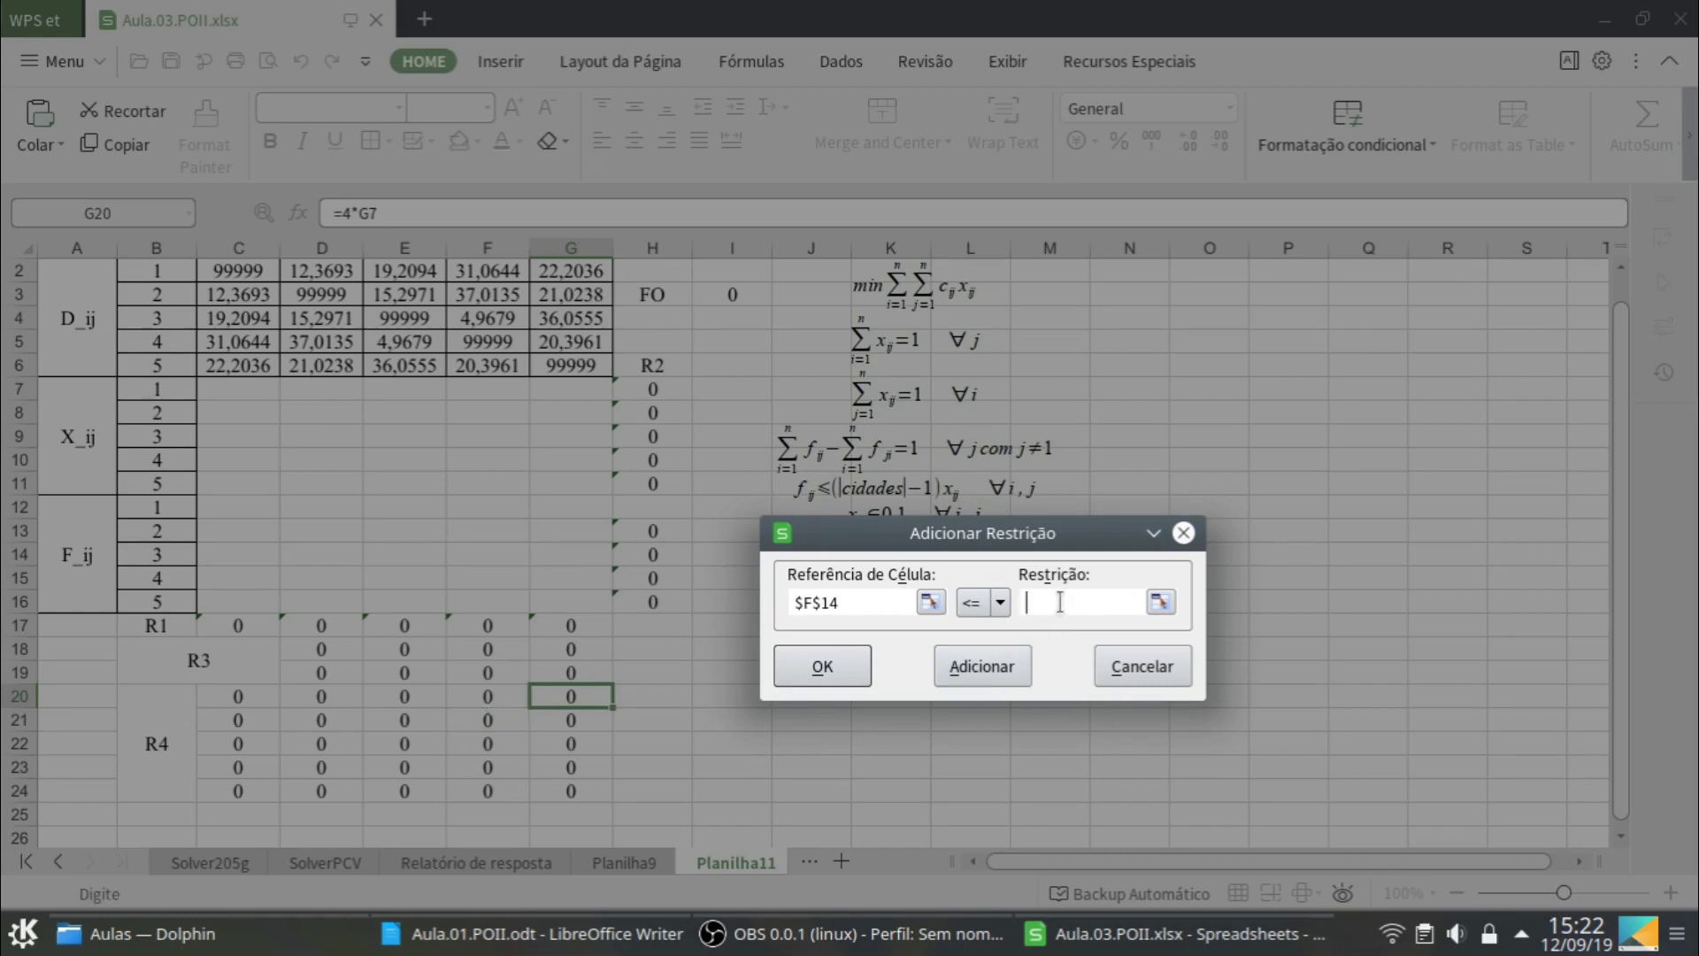
{"action": "left_click", "coordinate": [510, 743]}
{"action": "left_click", "coordinate": [984, 669]}
{"action": "left_click", "coordinate": [481, 574]}
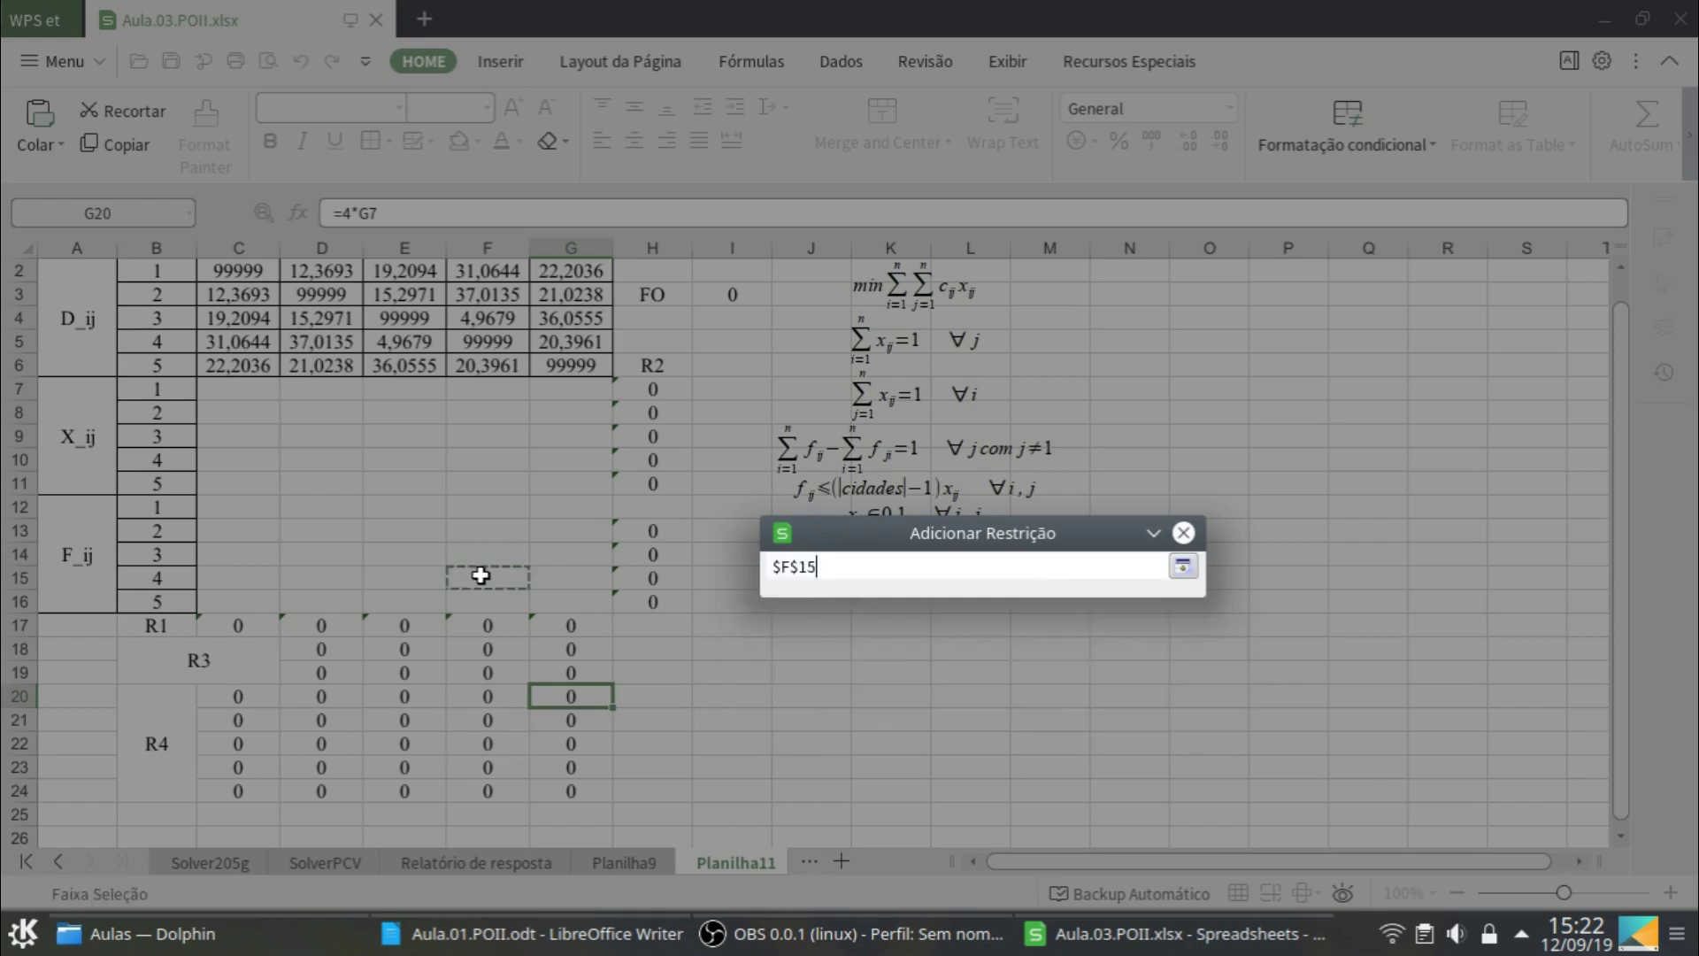
{"action": "left_click", "coordinate": [1066, 602]}
{"action": "left_click", "coordinate": [505, 768]}
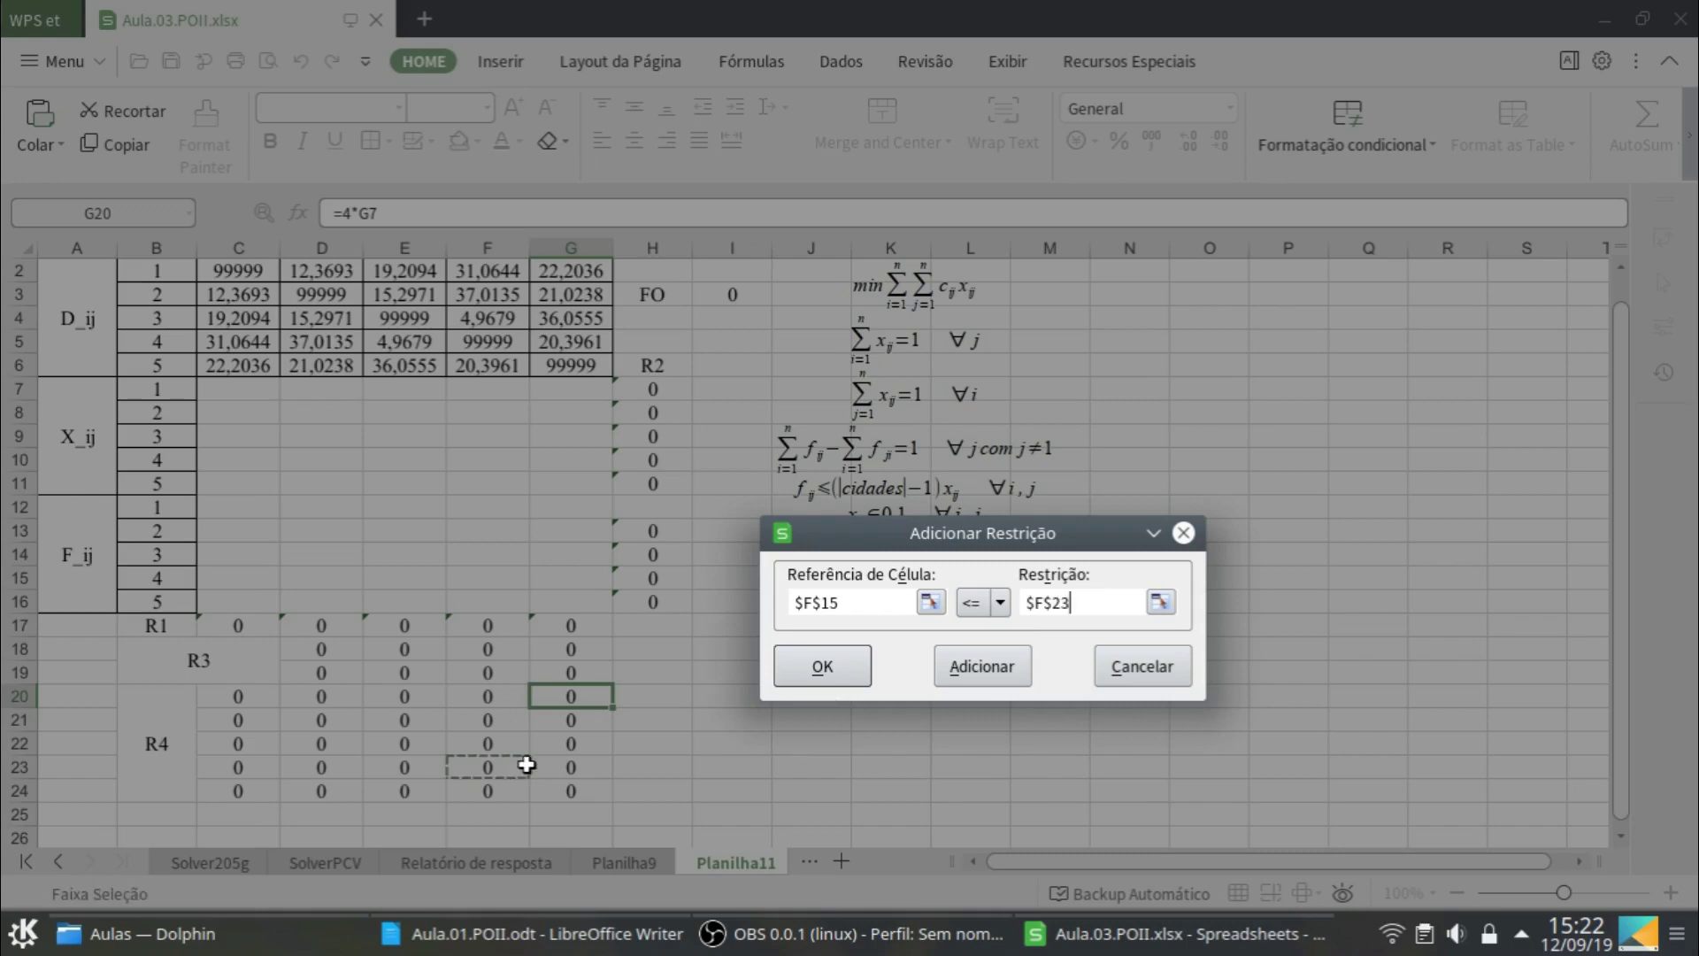
{"action": "left_click", "coordinate": [981, 667]}
Add the last column F constraint of R4 to Solver, F16 <= F24
{"action": "left_click", "coordinate": [509, 603]}
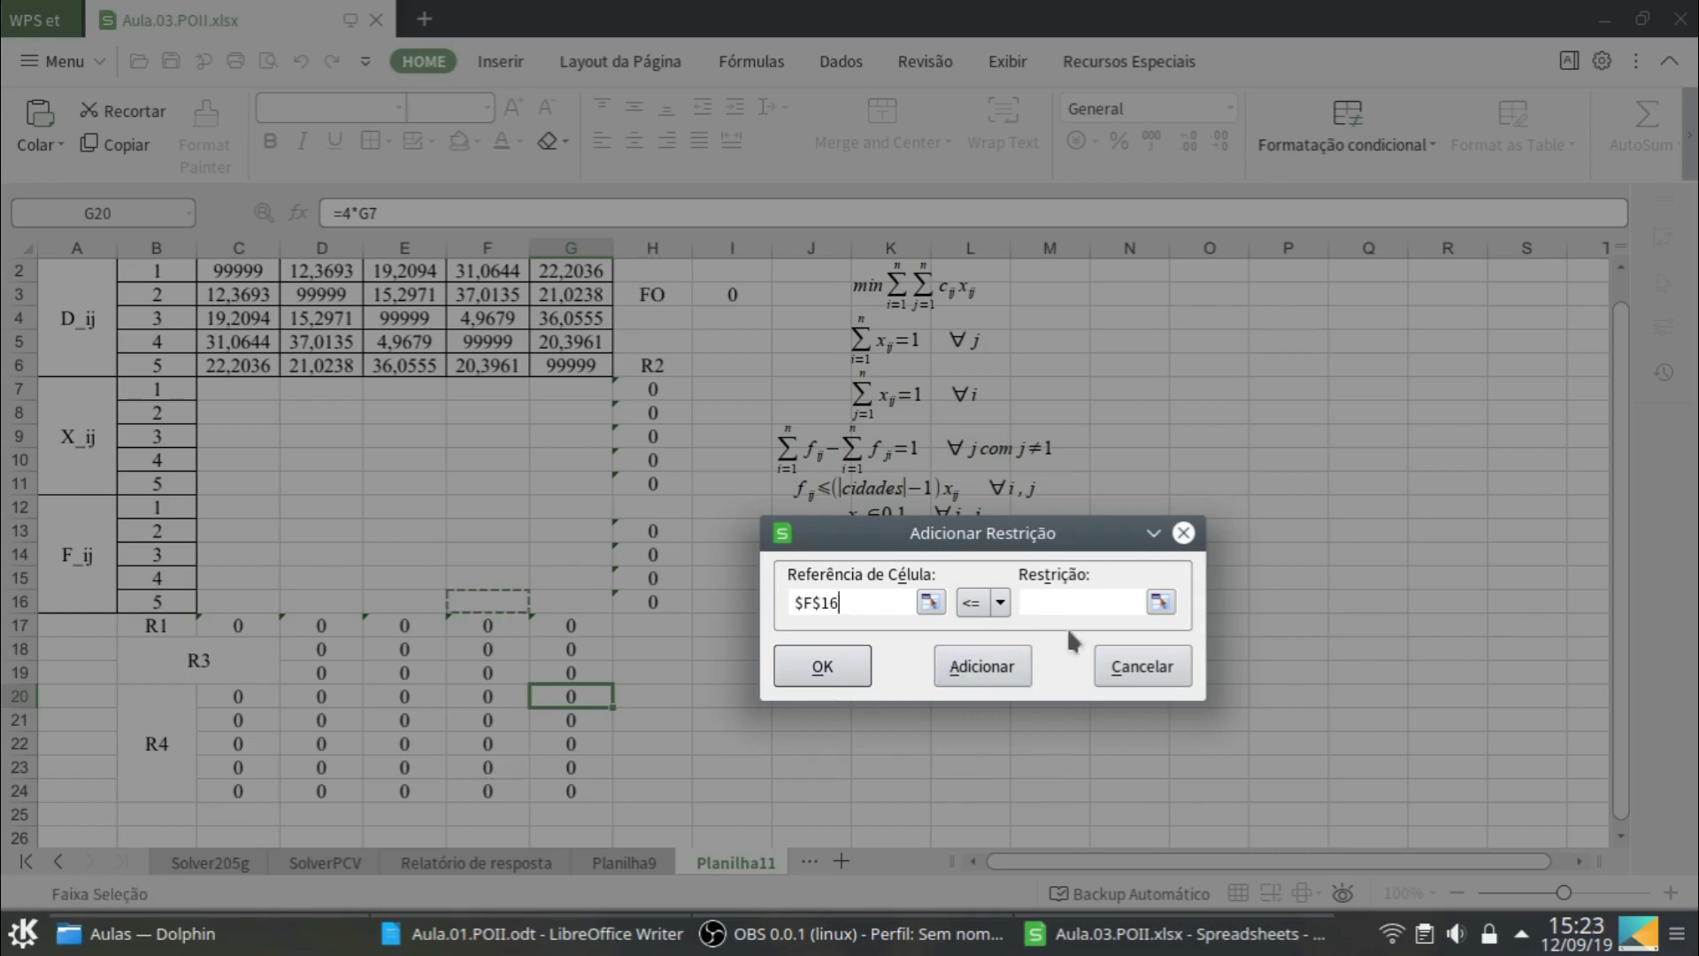
{"action": "left_click", "coordinate": [1088, 603]}
{"action": "left_click", "coordinate": [509, 785]}
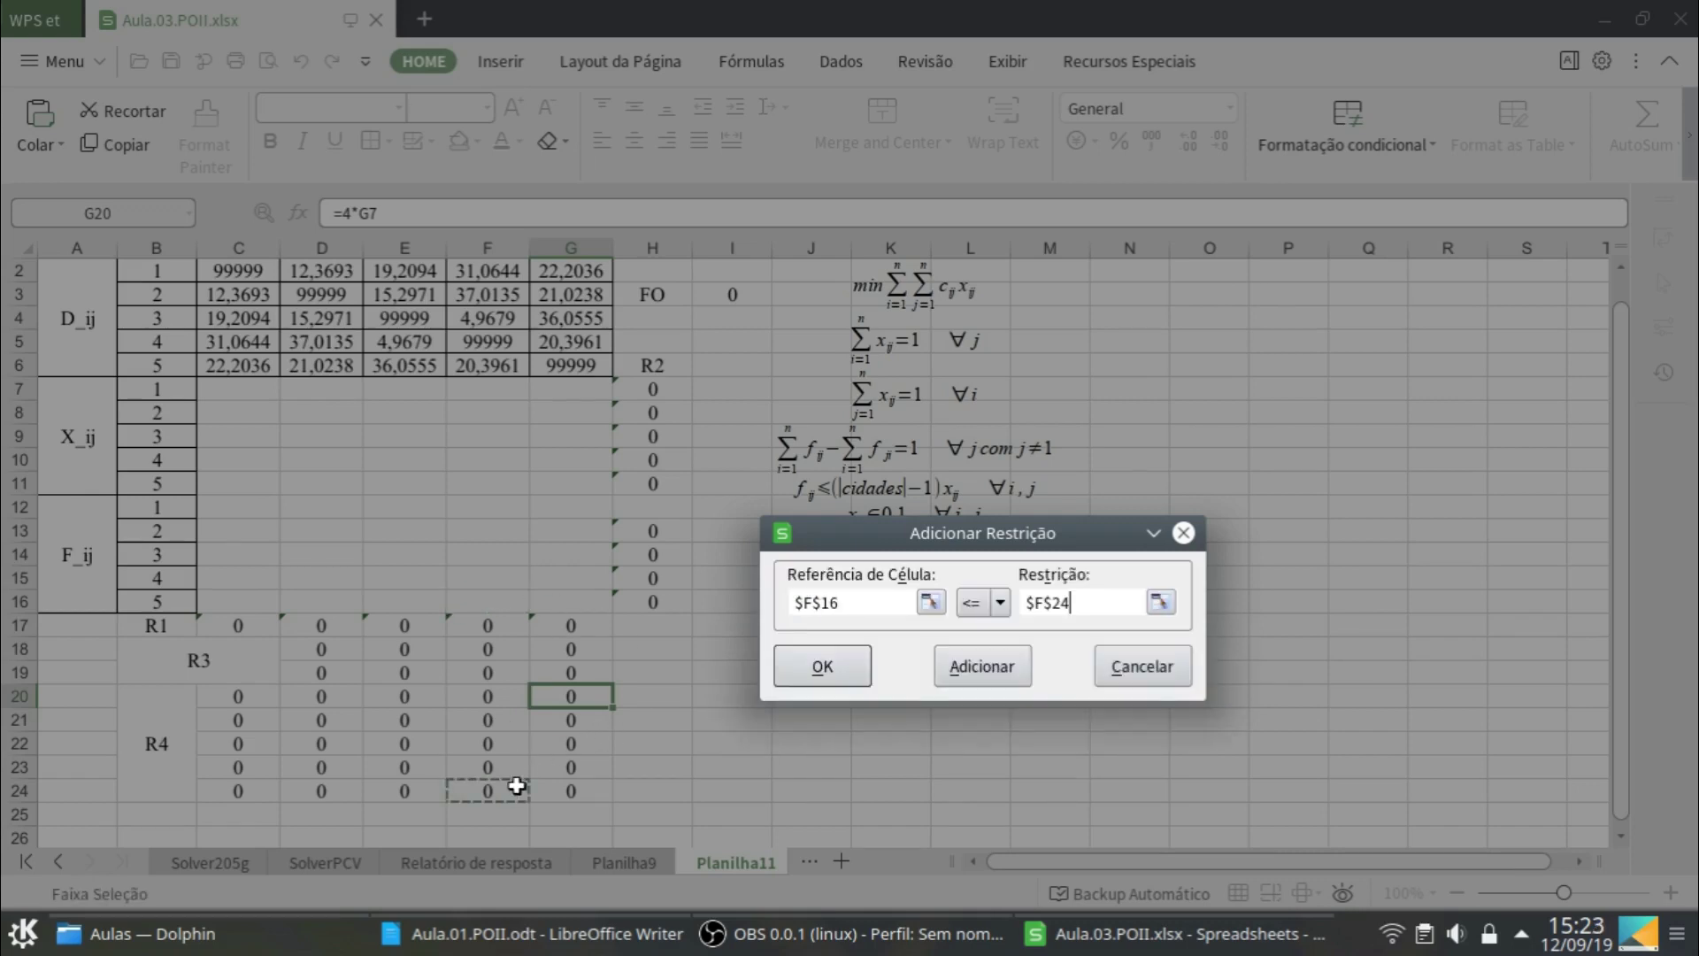
{"action": "left_click", "coordinate": [980, 669]}
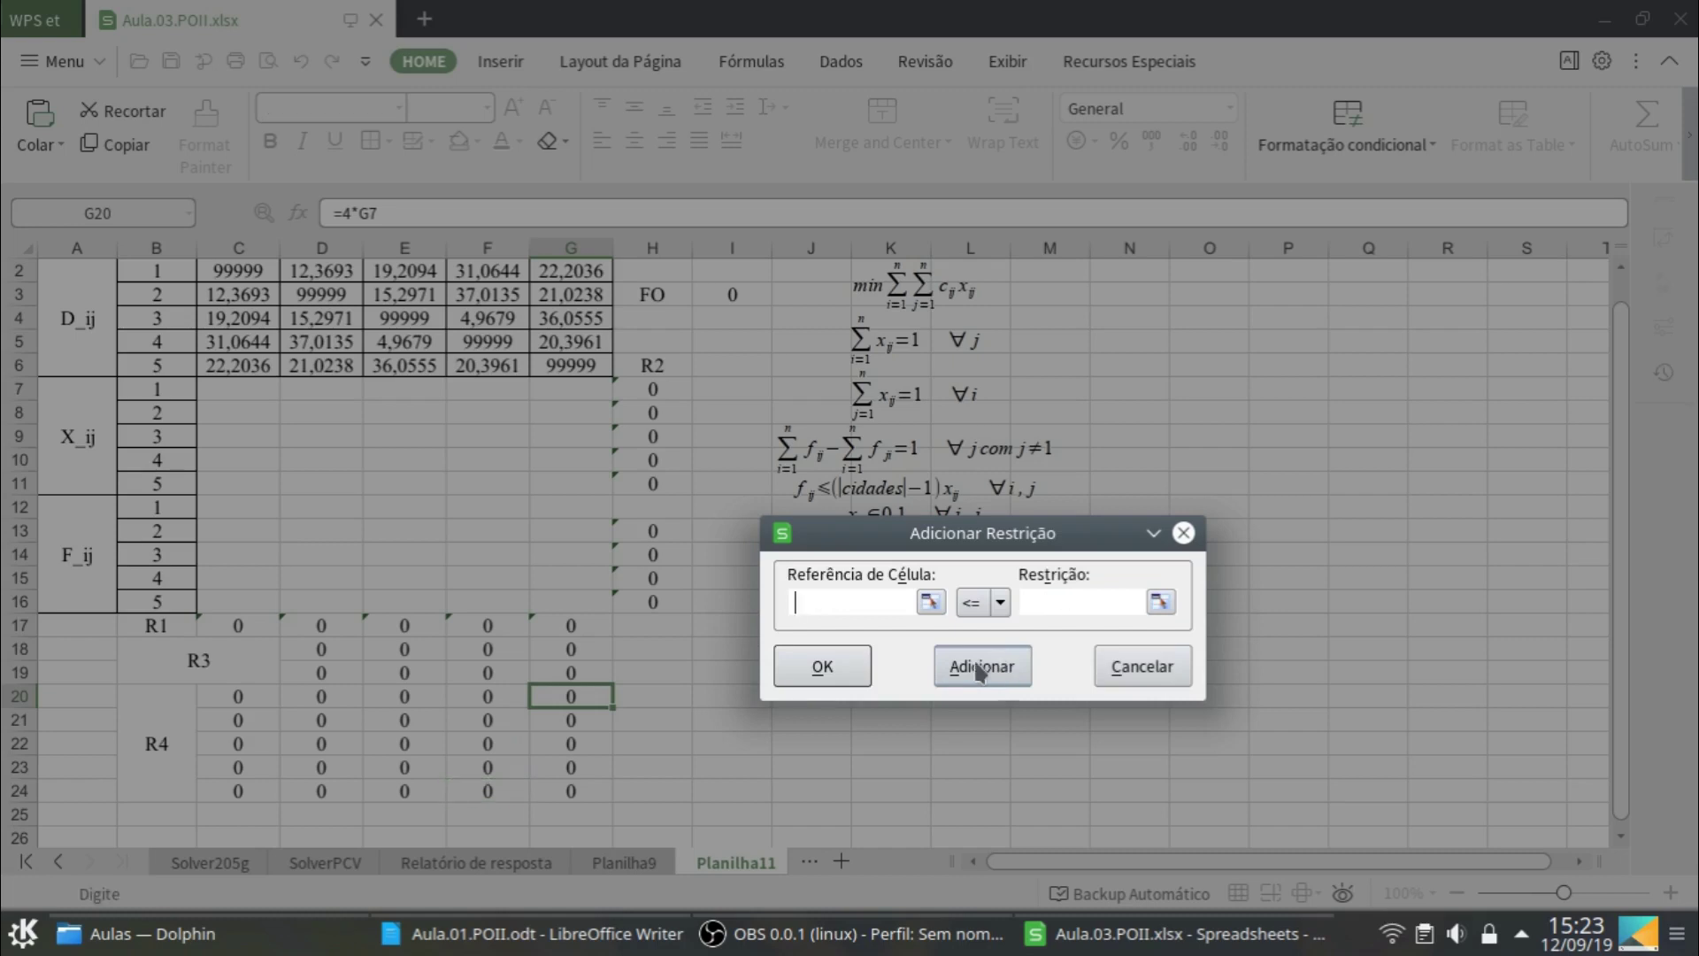
Add the R4 constraints G12 <= G20 and G13 <= G21 to Solver
{"action": "left_click", "coordinate": [575, 509]}
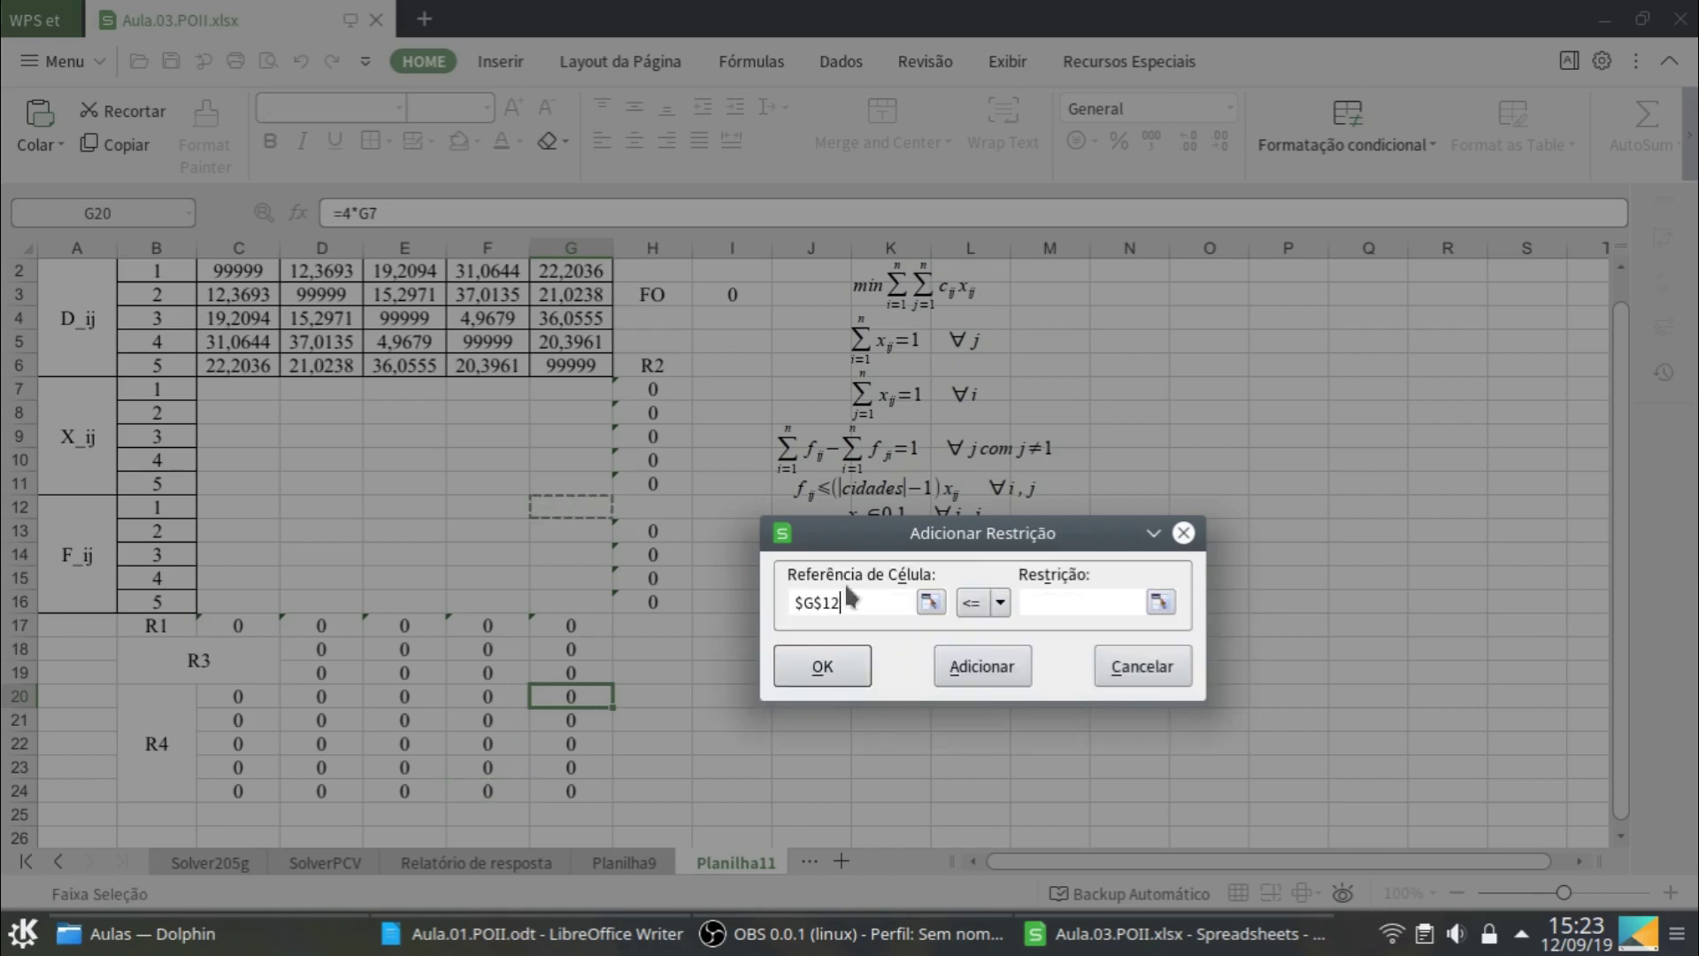
{"action": "left_click", "coordinate": [1035, 600]}
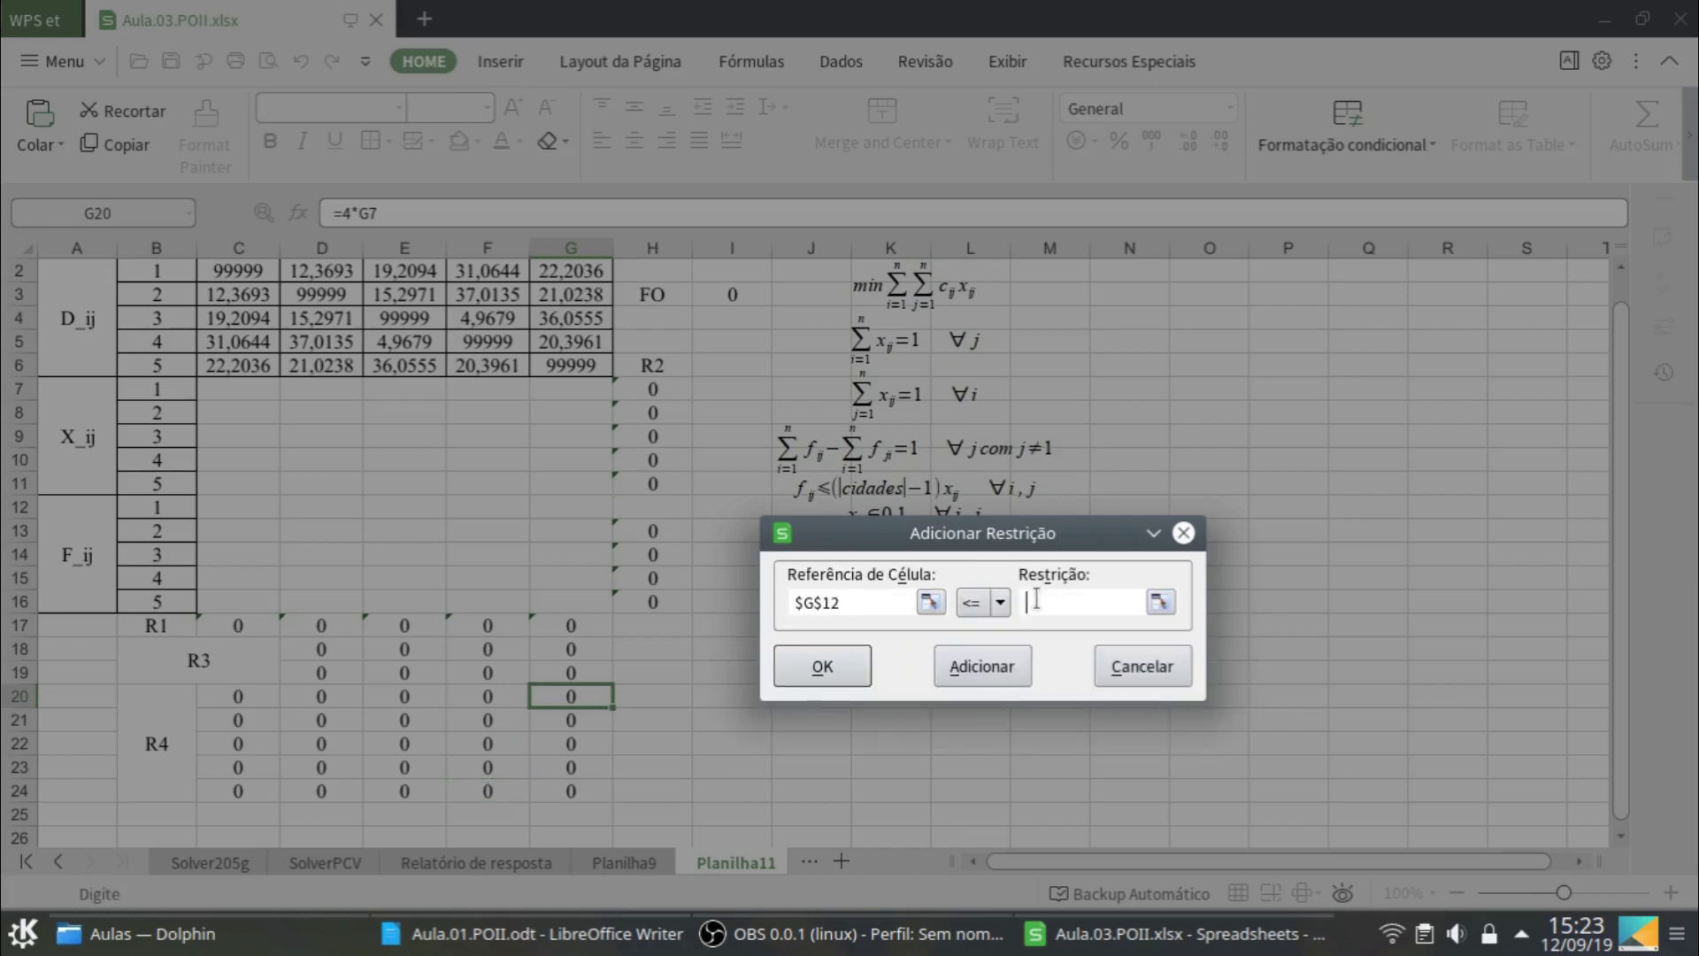
{"action": "left_click", "coordinate": [580, 699]}
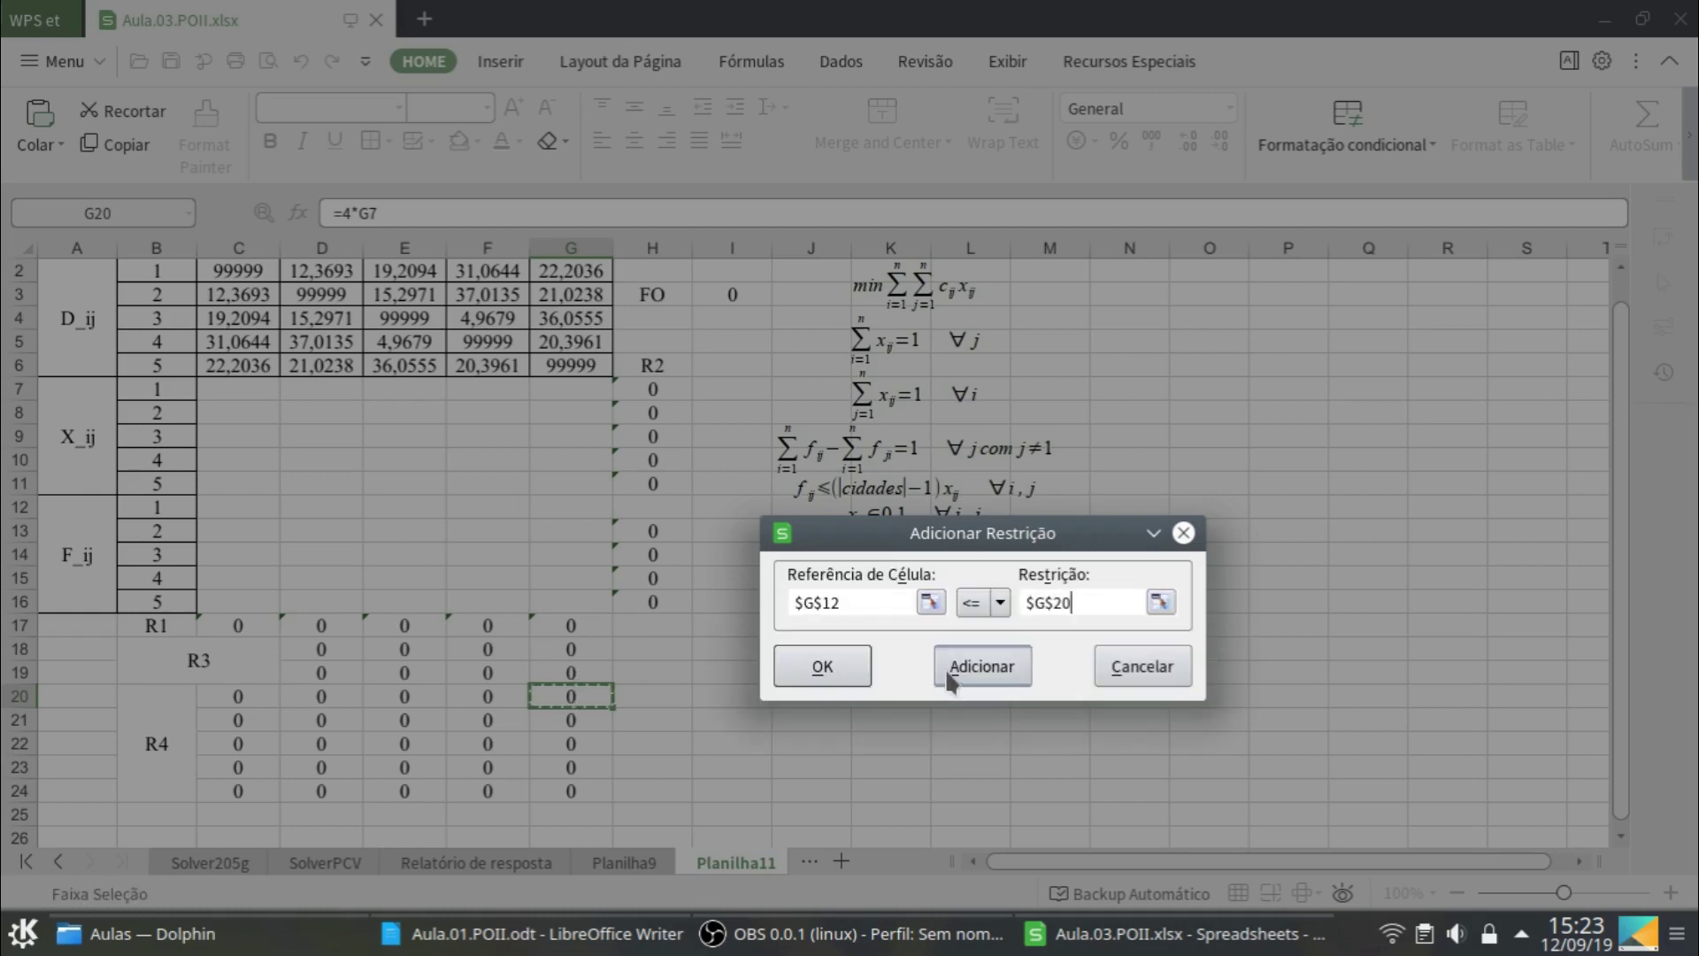
{"action": "left_click", "coordinate": [977, 674]}
{"action": "left_click", "coordinate": [580, 535]}
{"action": "left_click", "coordinate": [1081, 601]}
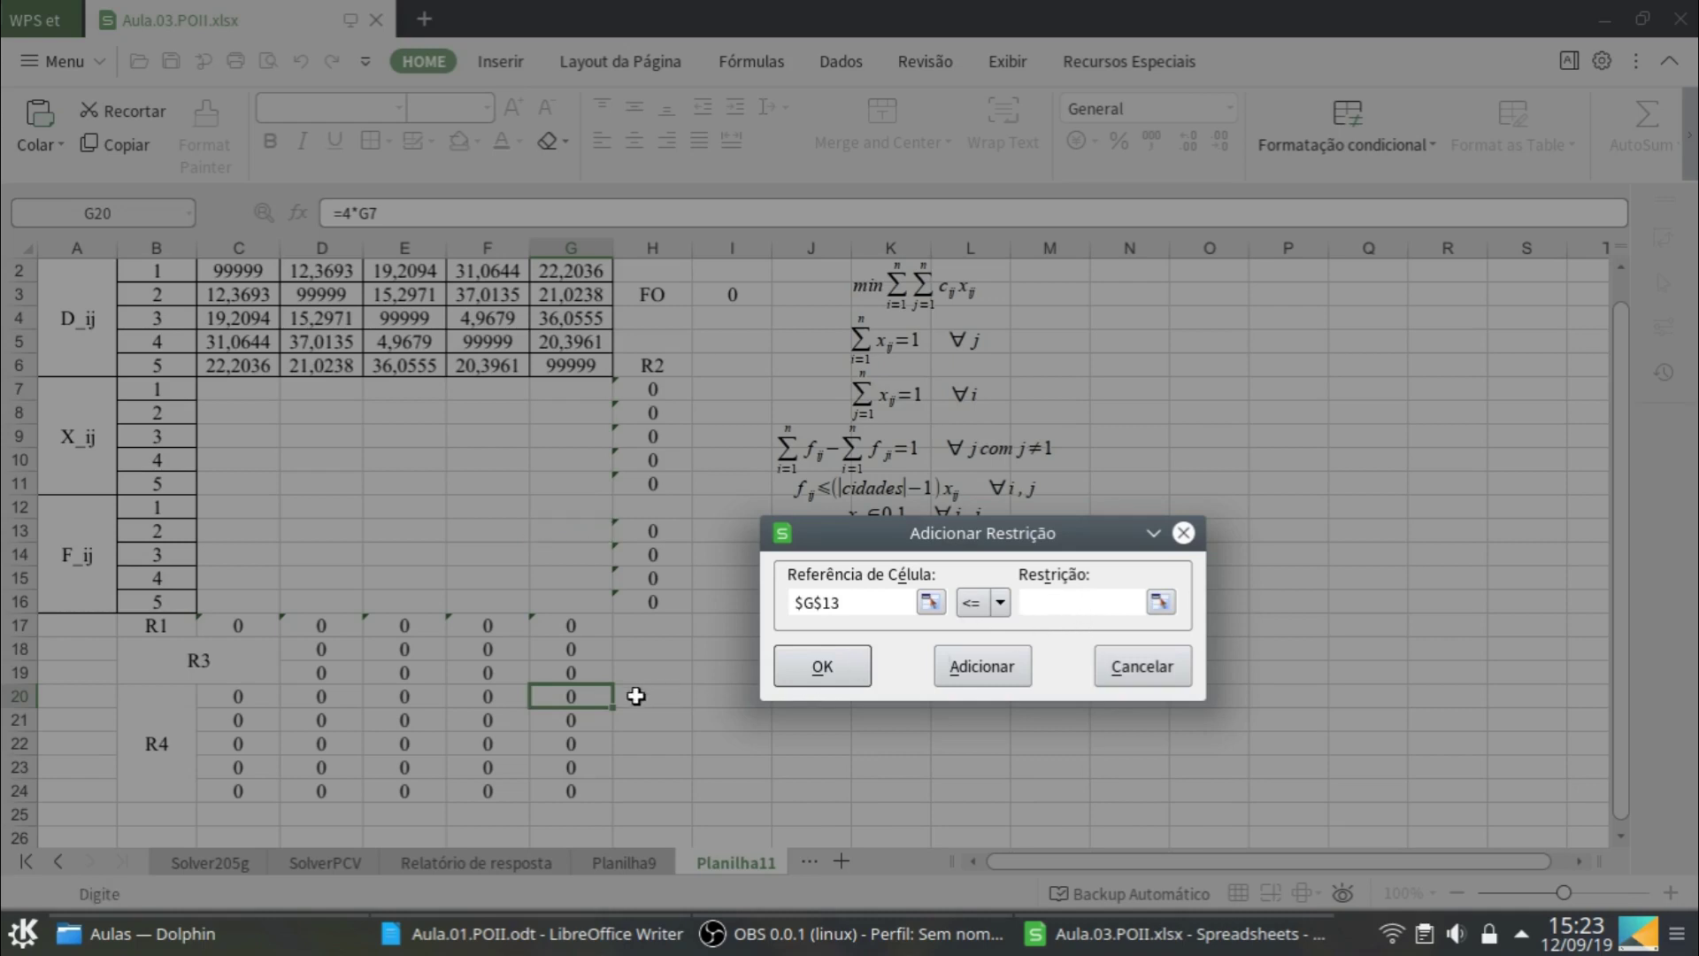
{"action": "left_click", "coordinate": [578, 721]}
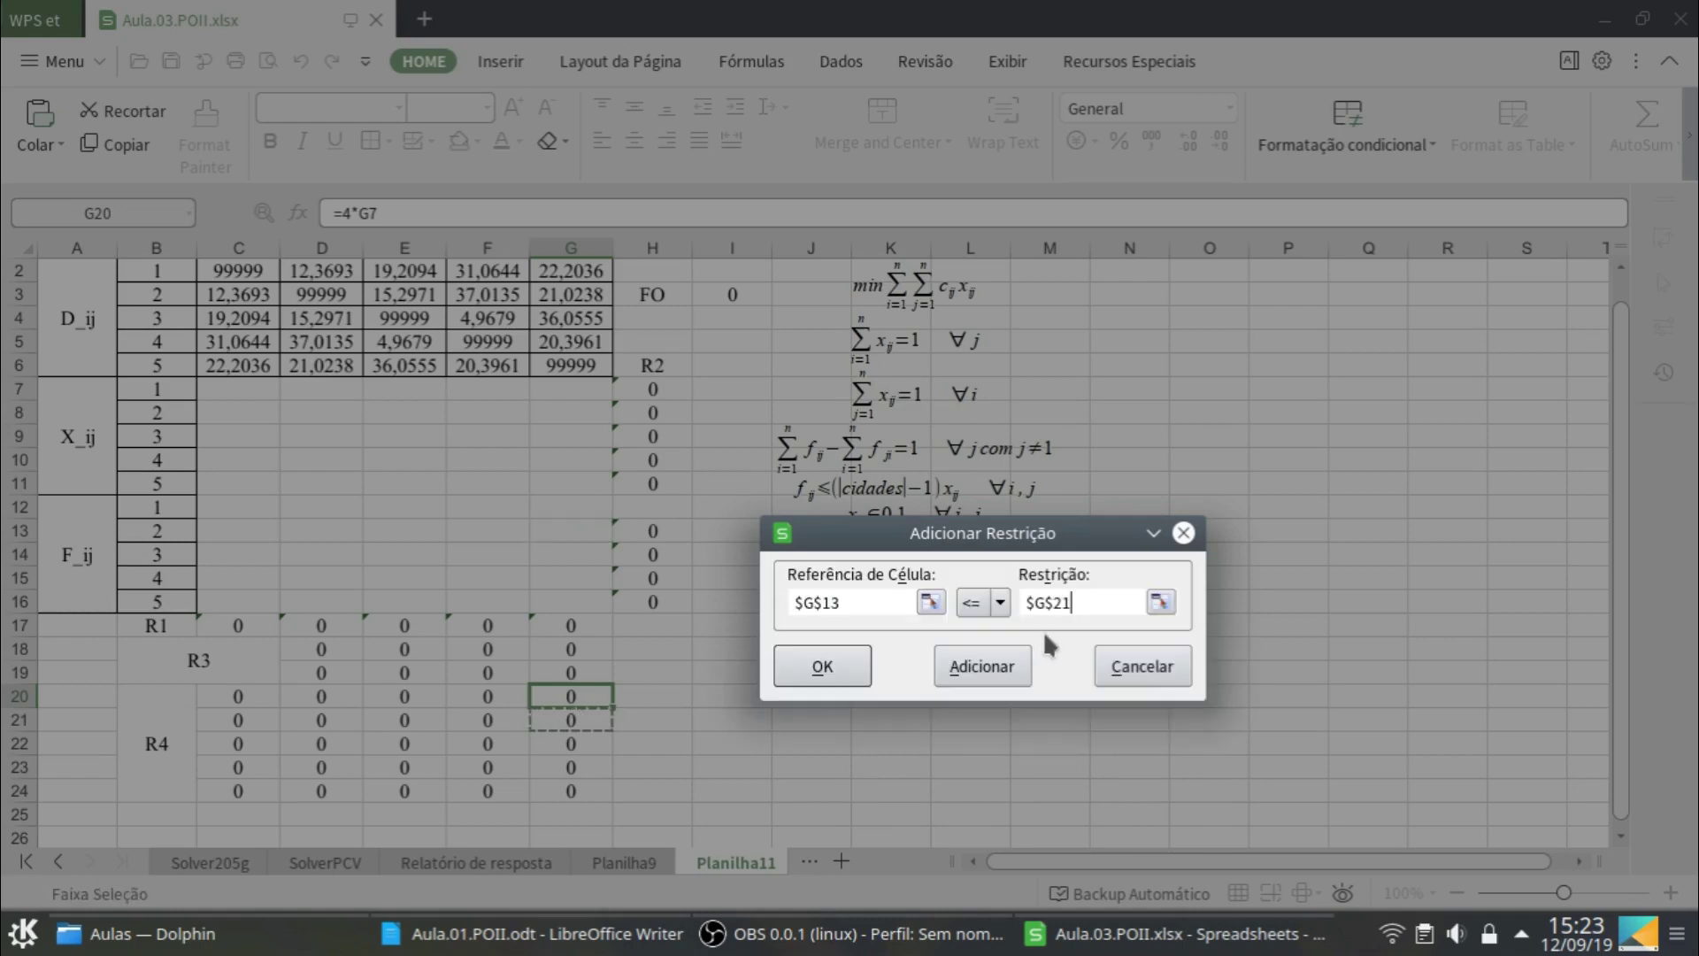
{"action": "left_click", "coordinate": [991, 672]}
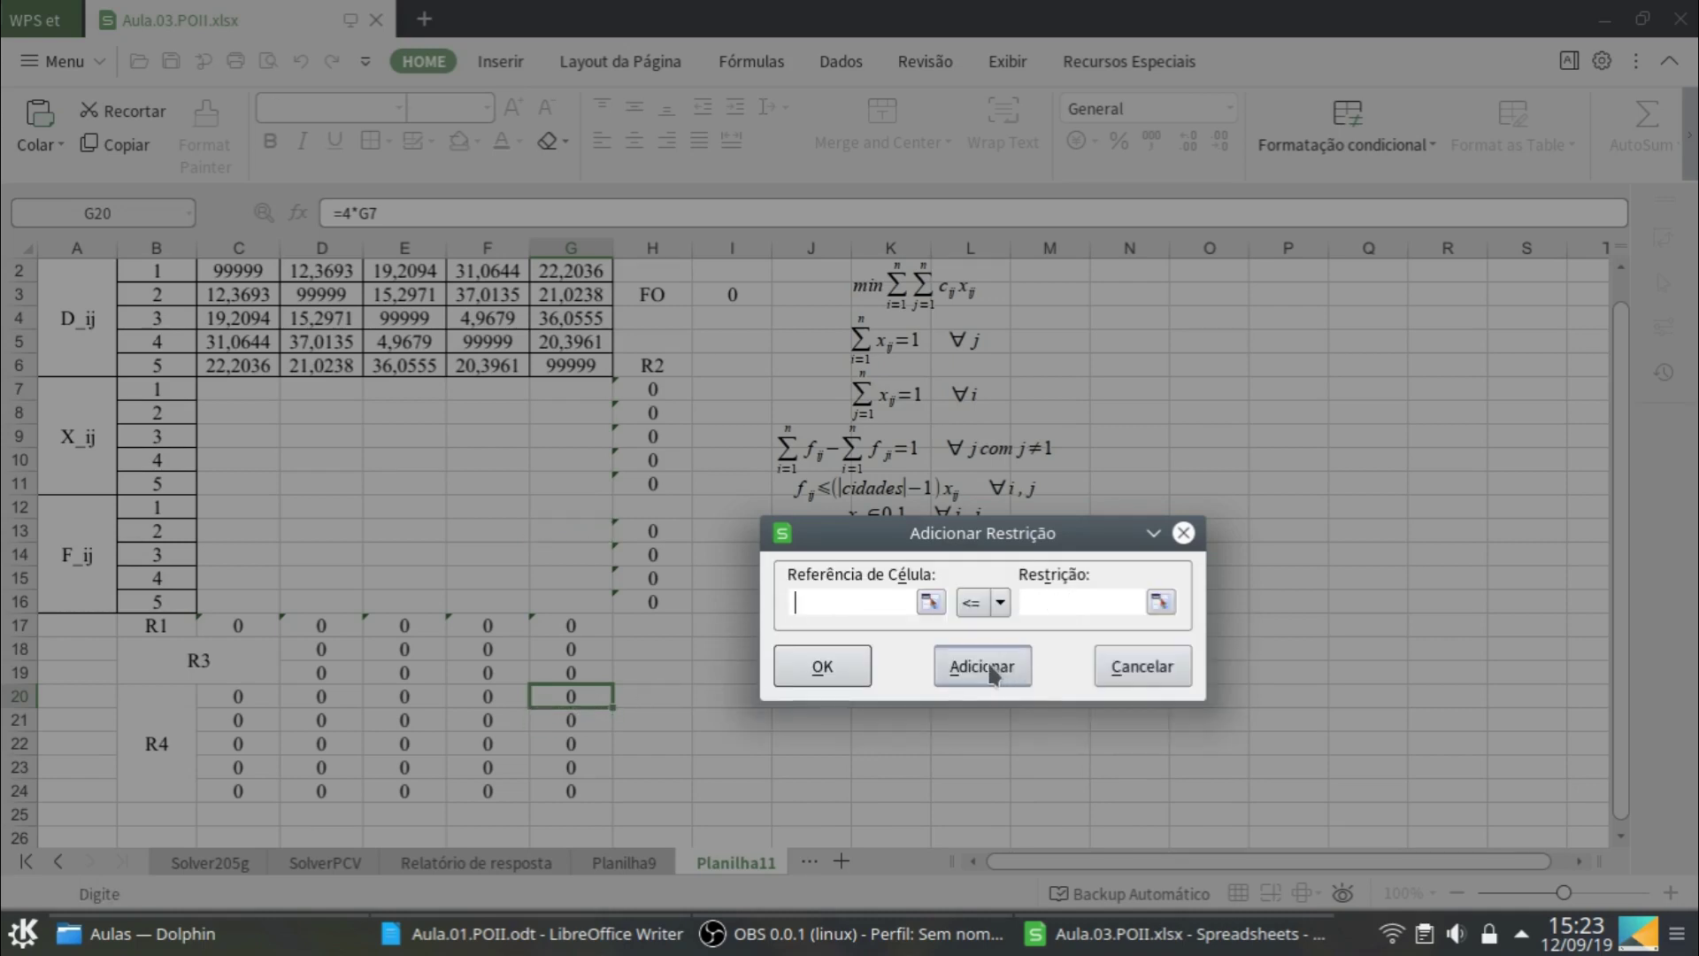
Add the R4 constraints G14 <= G22 and G15 <= G23 to Solver
{"action": "left_click", "coordinate": [586, 557]}
{"action": "left_click", "coordinate": [562, 743]}
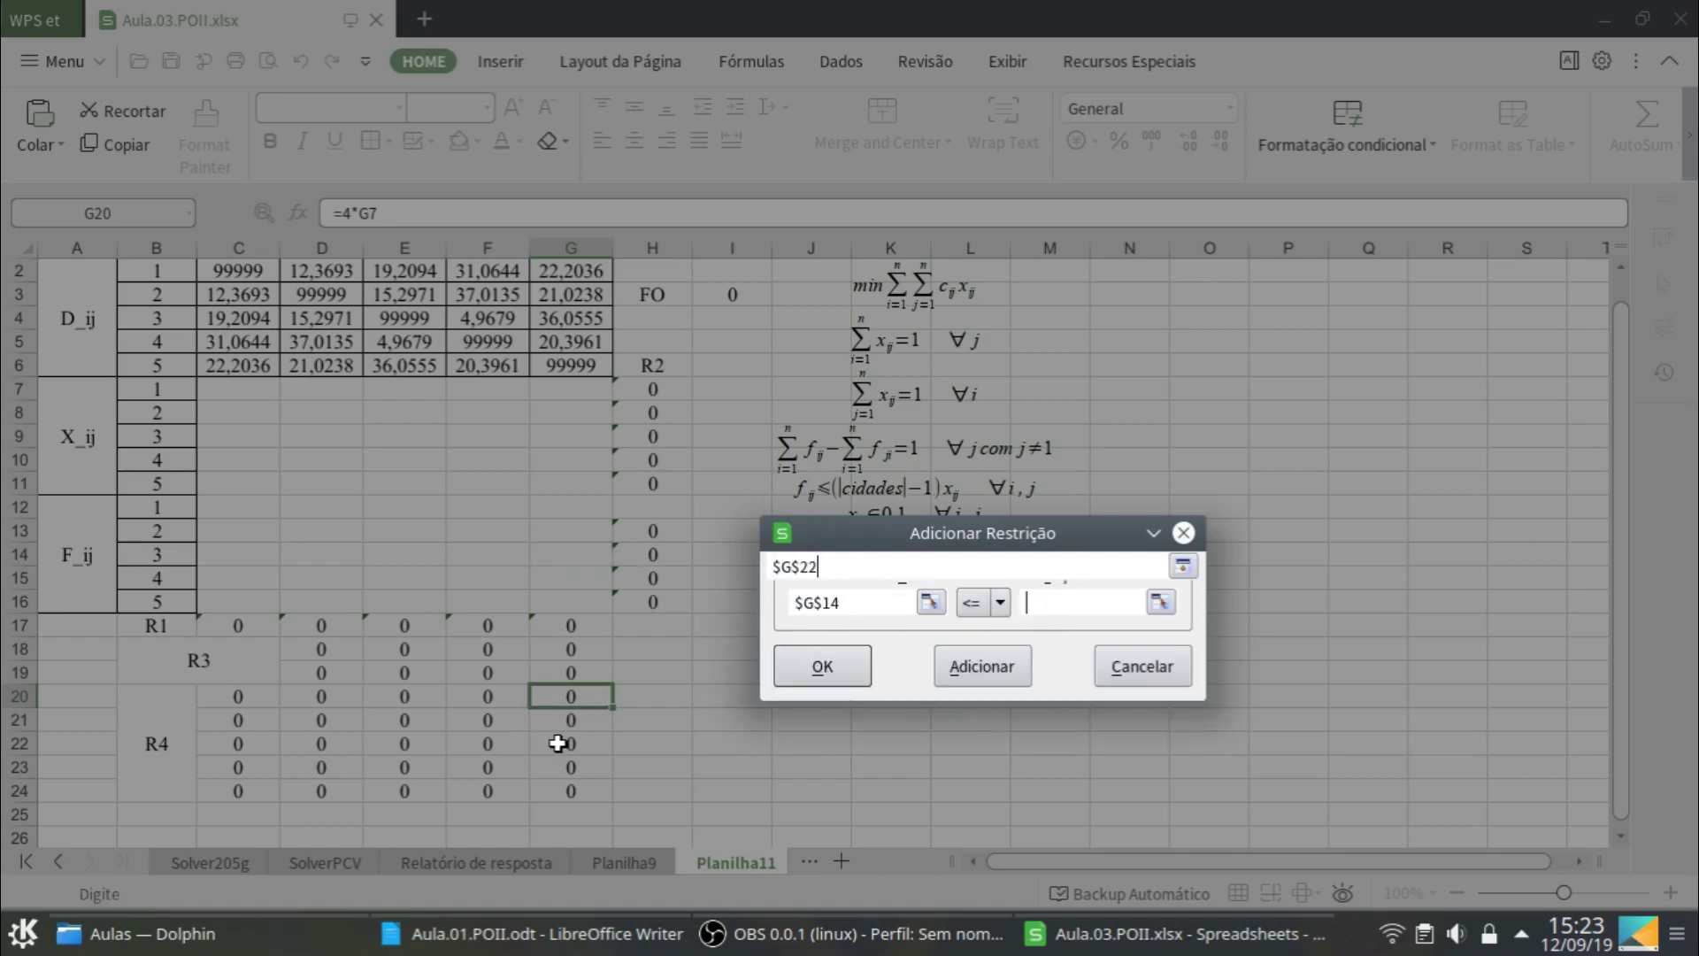
{"action": "left_click", "coordinate": [991, 679]}
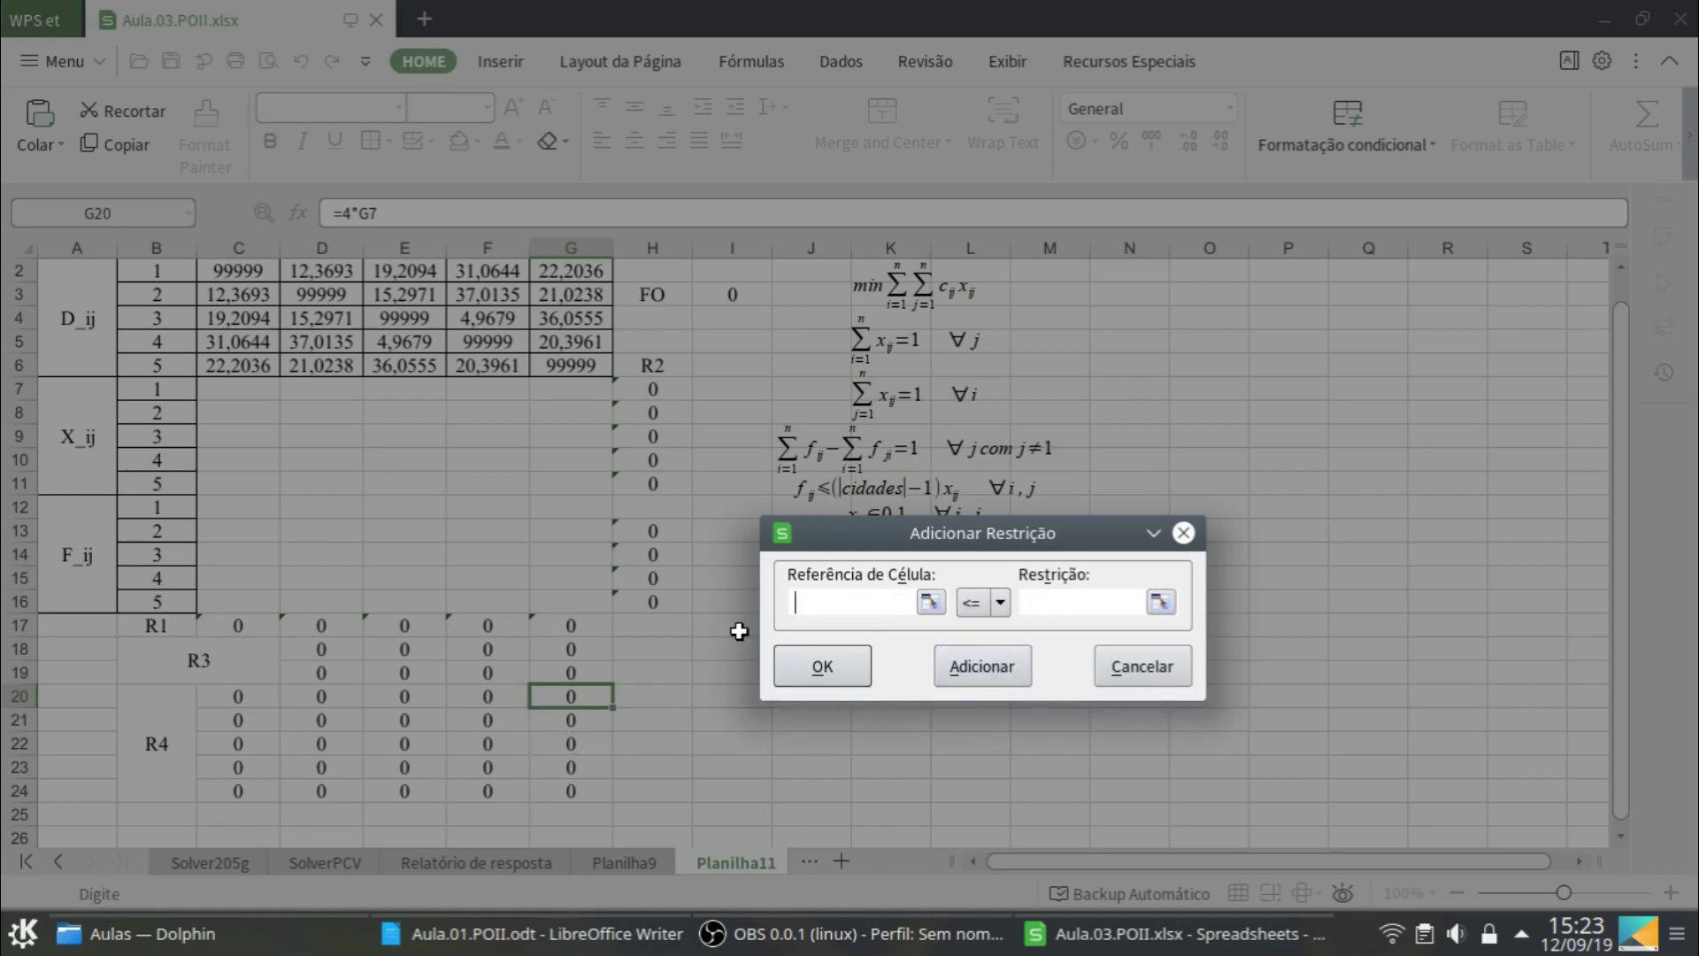
{"action": "left_click", "coordinate": [570, 584]}
{"action": "left_click", "coordinate": [1036, 611]}
{"action": "left_click", "coordinate": [584, 766]}
{"action": "left_click", "coordinate": [957, 683]}
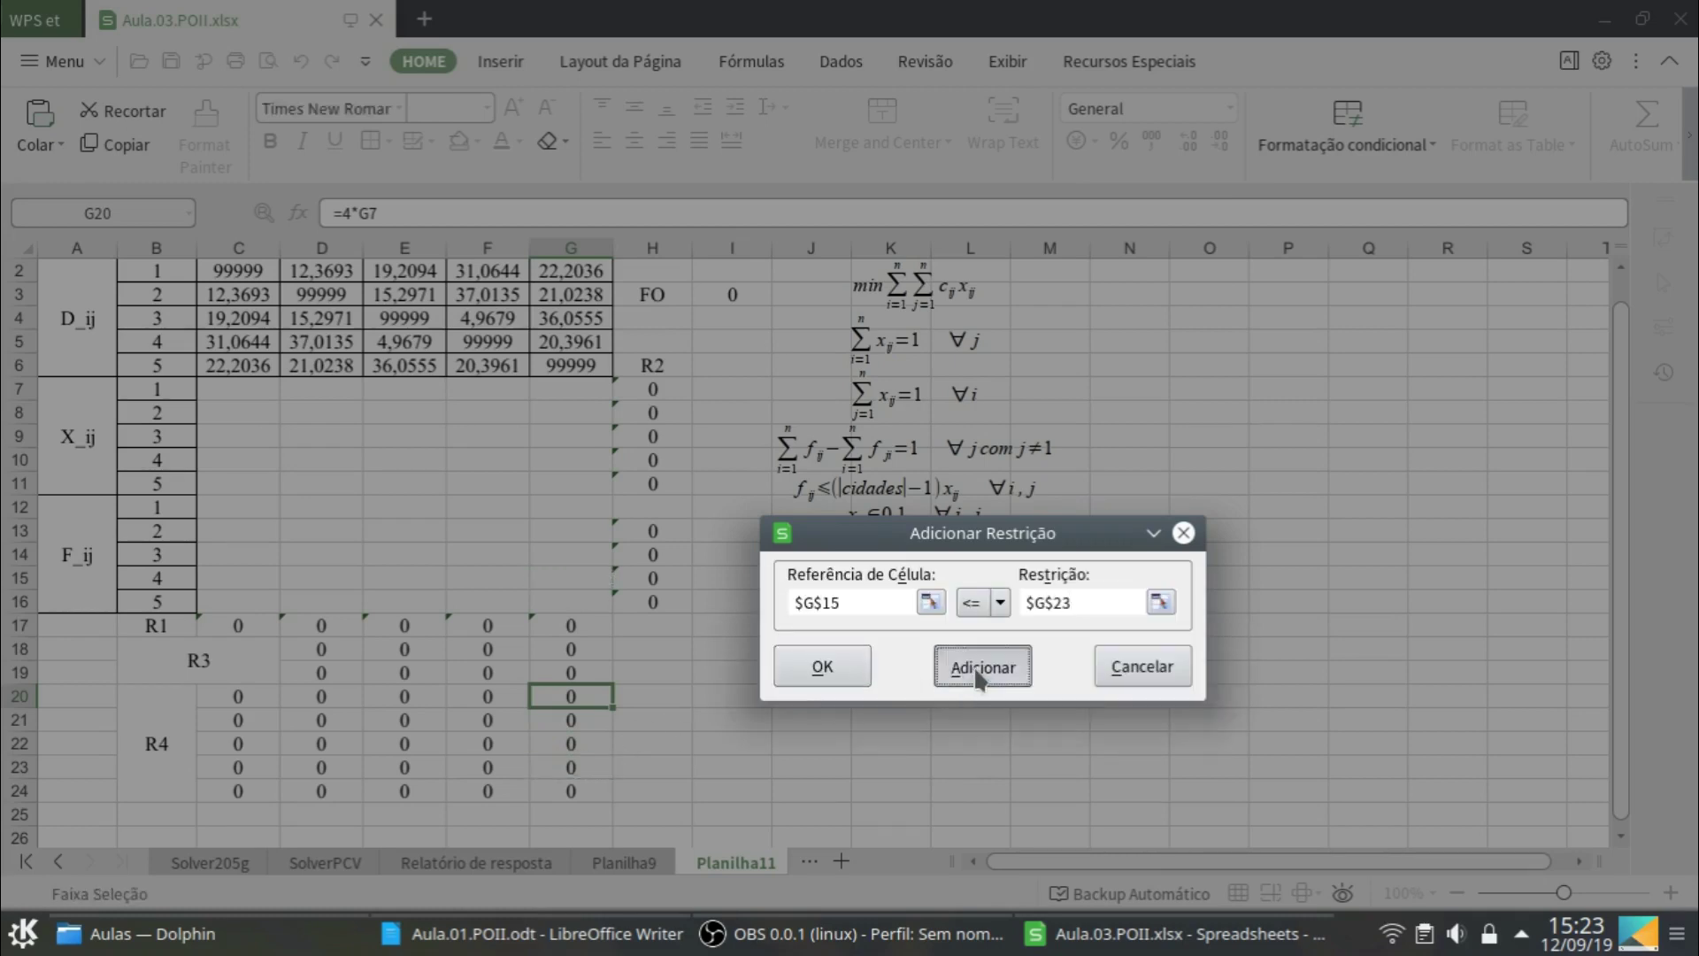
Add the last column G constraint of R4, G16 <= G24, and return to the Solver parameters
{"action": "left_click", "coordinate": [591, 603]}
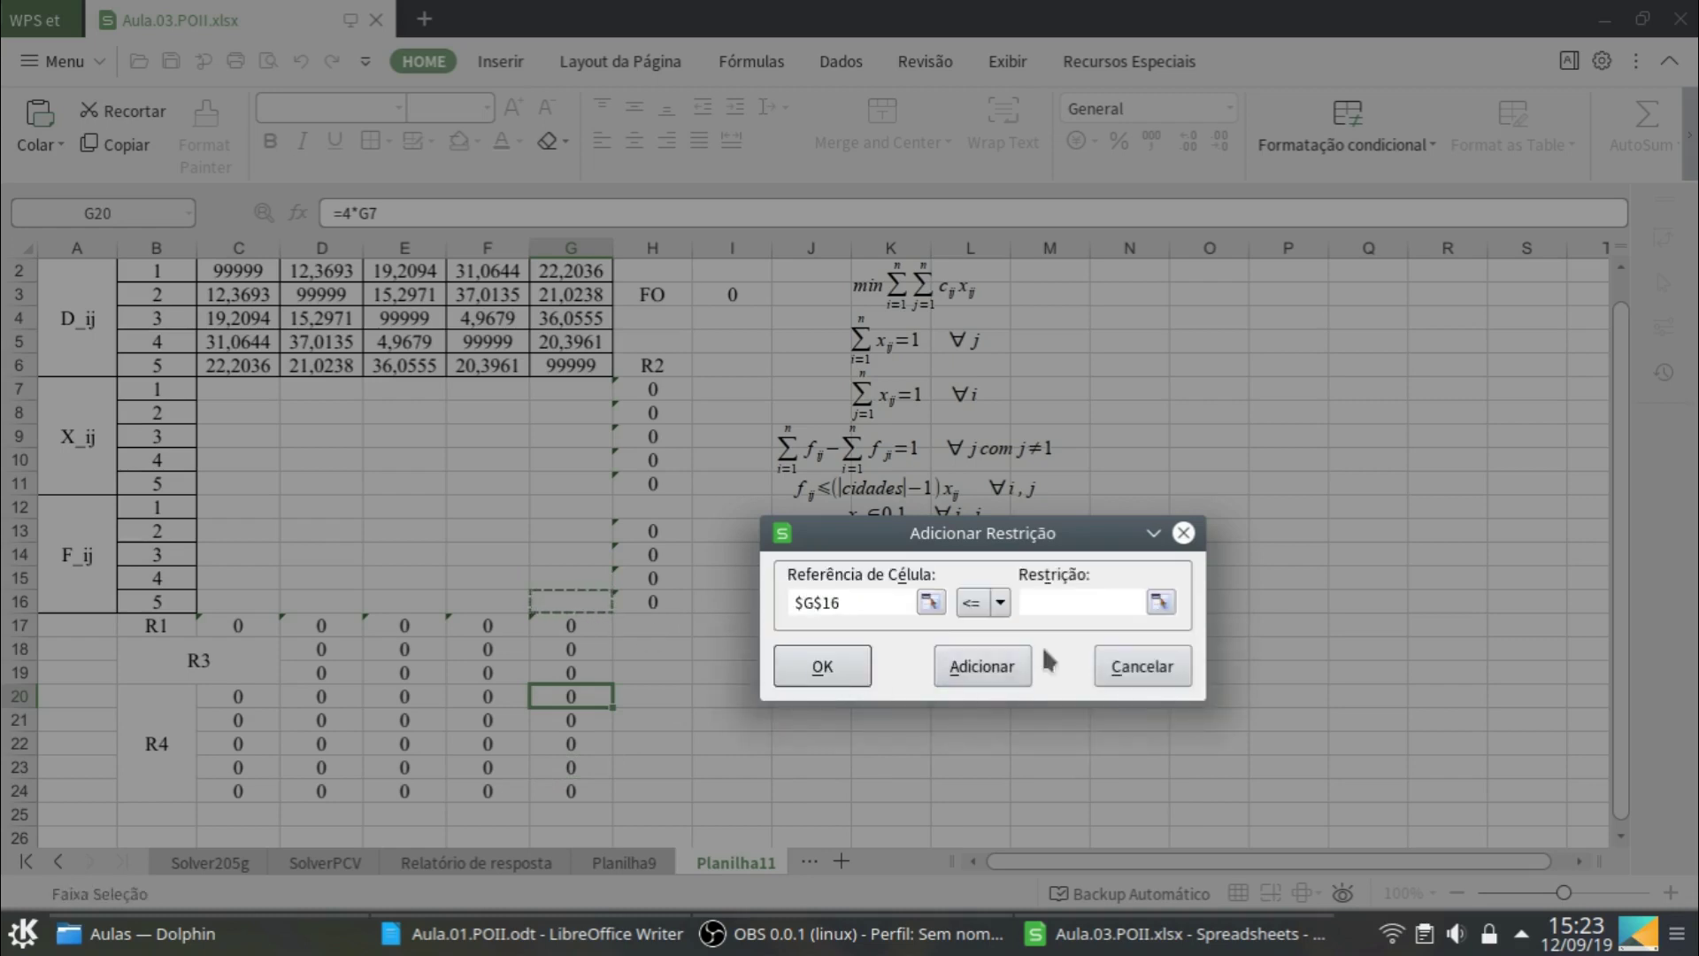
{"action": "left_click", "coordinate": [1073, 605]}
{"action": "left_click", "coordinate": [571, 791]}
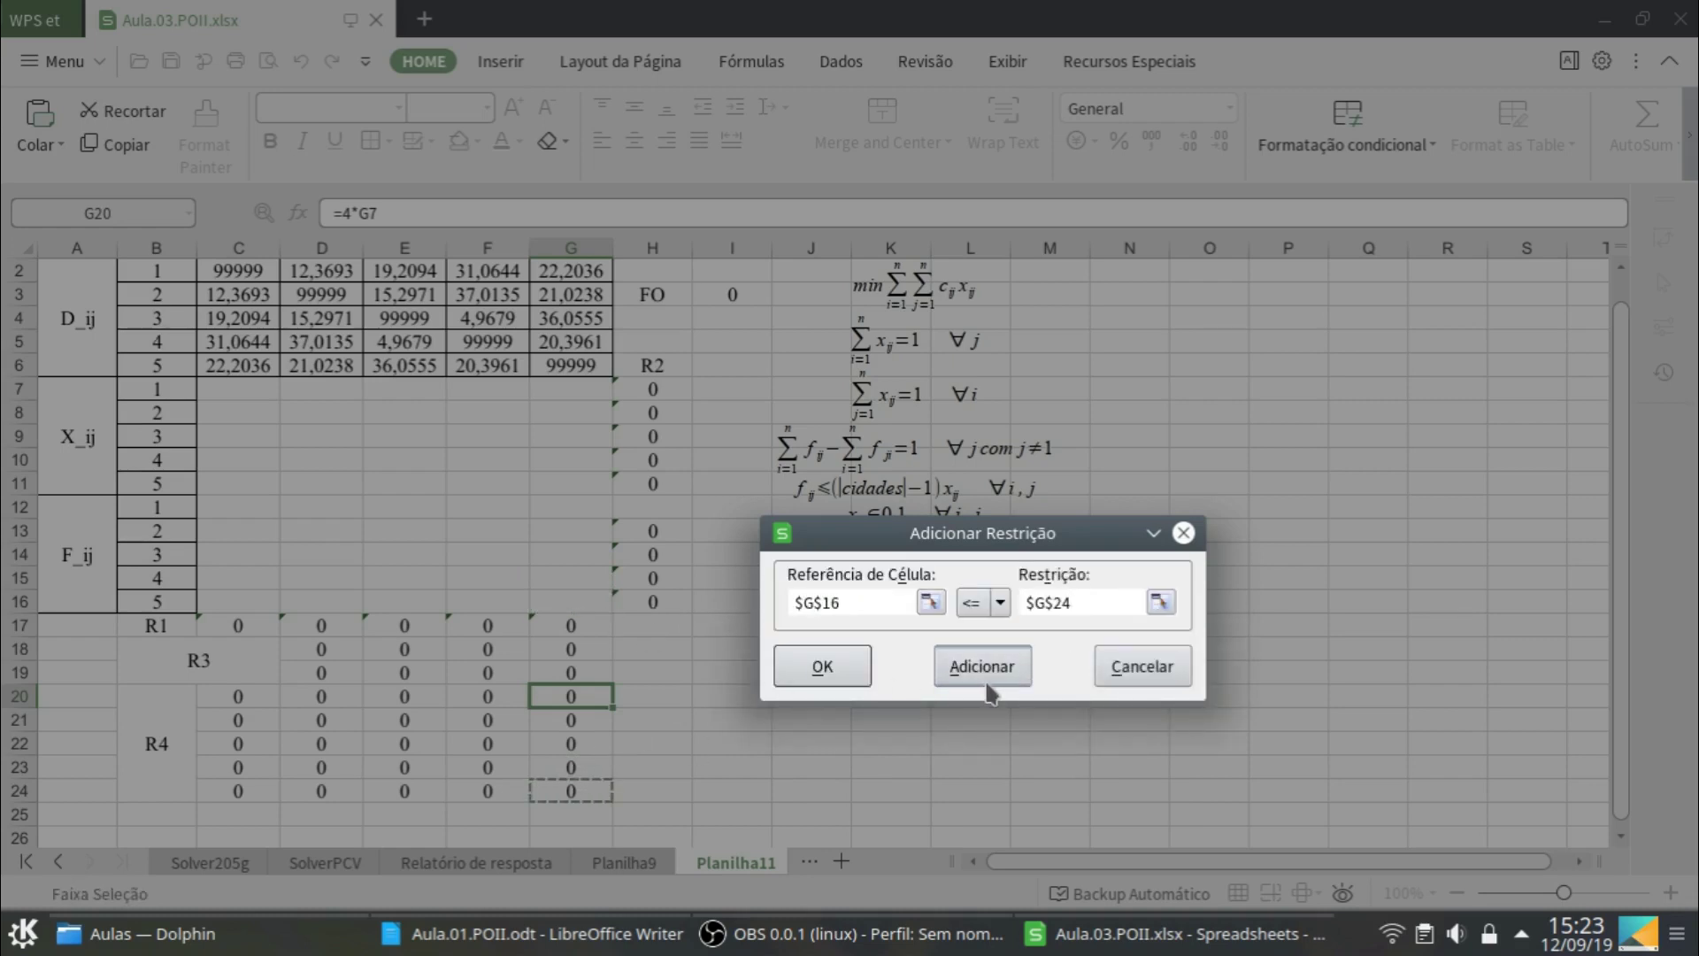
{"action": "left_click", "coordinate": [846, 662]}
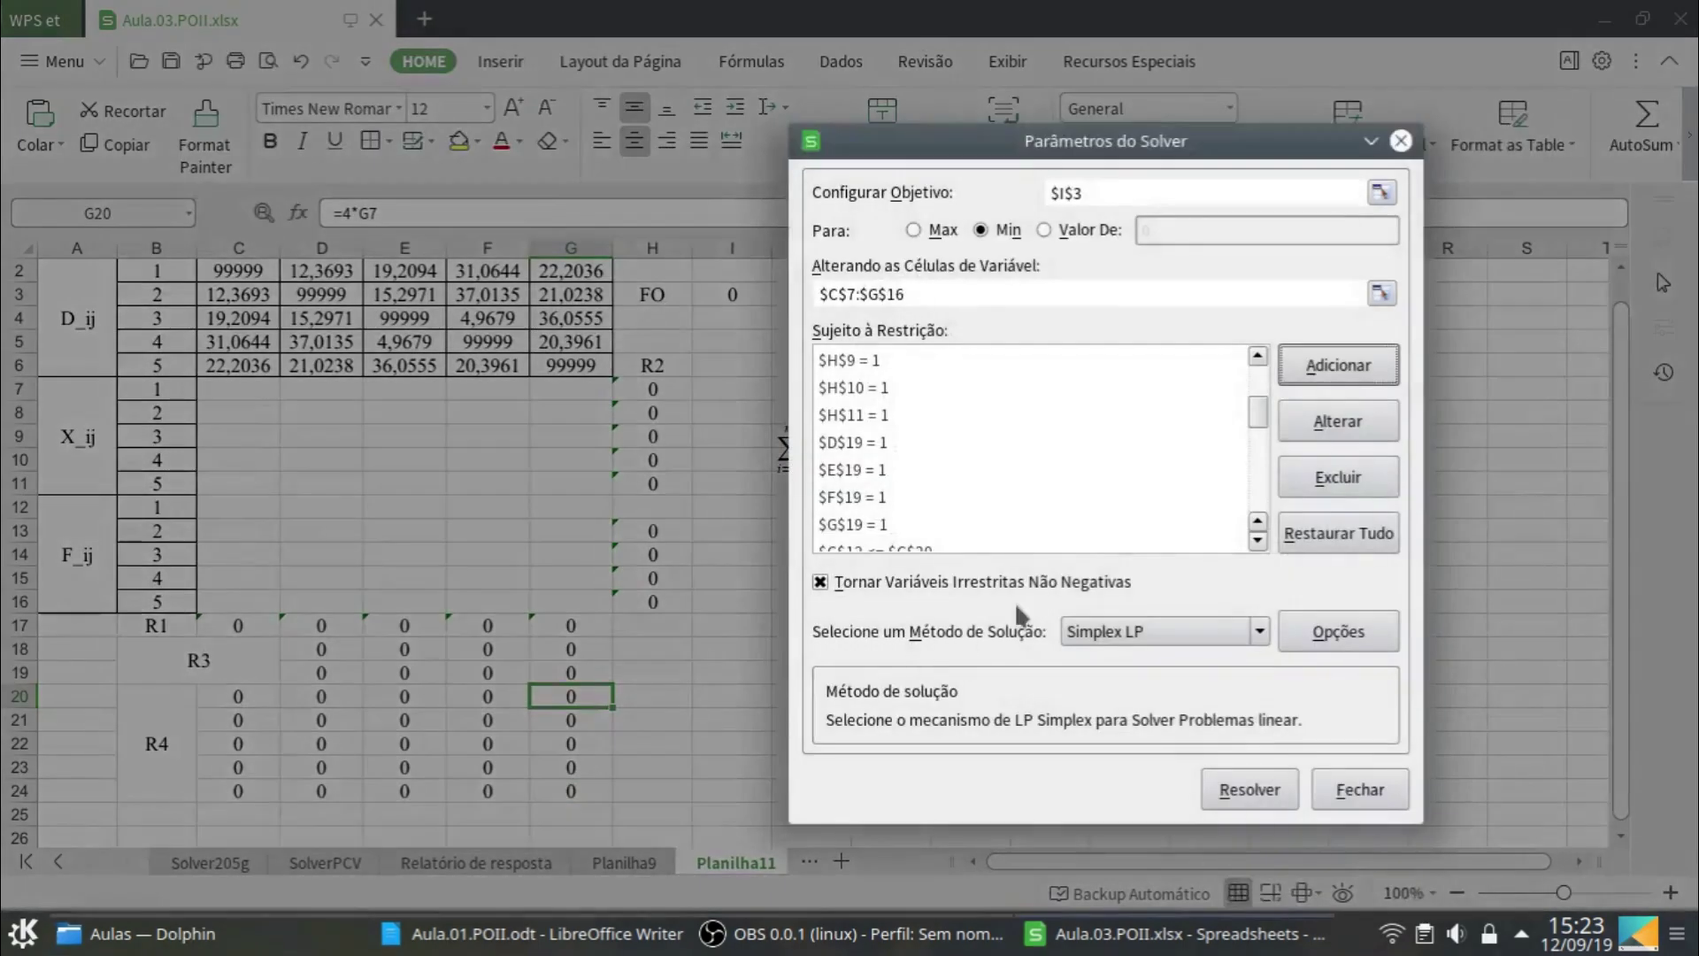
Review the Solver constraint list through the end, checking the R4 constraints of columns C to G
{"action": "left_click", "coordinate": [1257, 540]}
{"action": "left_click", "coordinate": [1257, 540]}
{"action": "left_click", "coordinate": [1257, 540]}
{"action": "left_click", "coordinate": [1257, 540]}
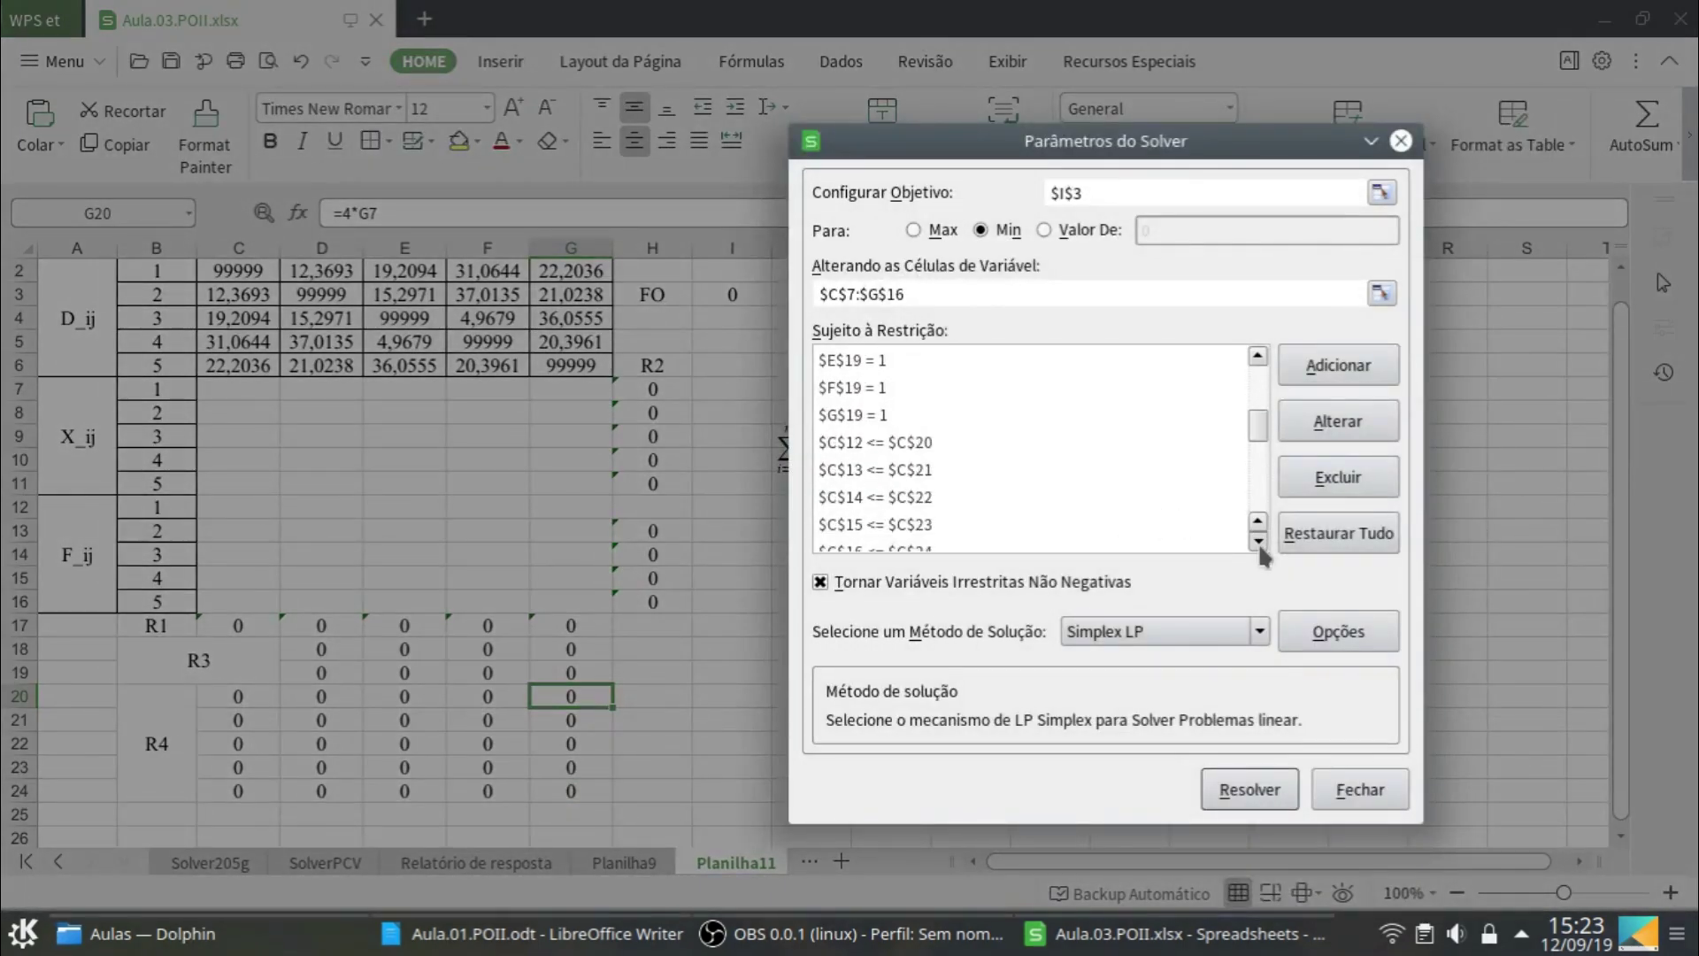
{"action": "left_click", "coordinate": [1257, 540]}
{"action": "left_click", "coordinate": [1257, 540]}
{"action": "left_click", "coordinate": [1257, 540]}
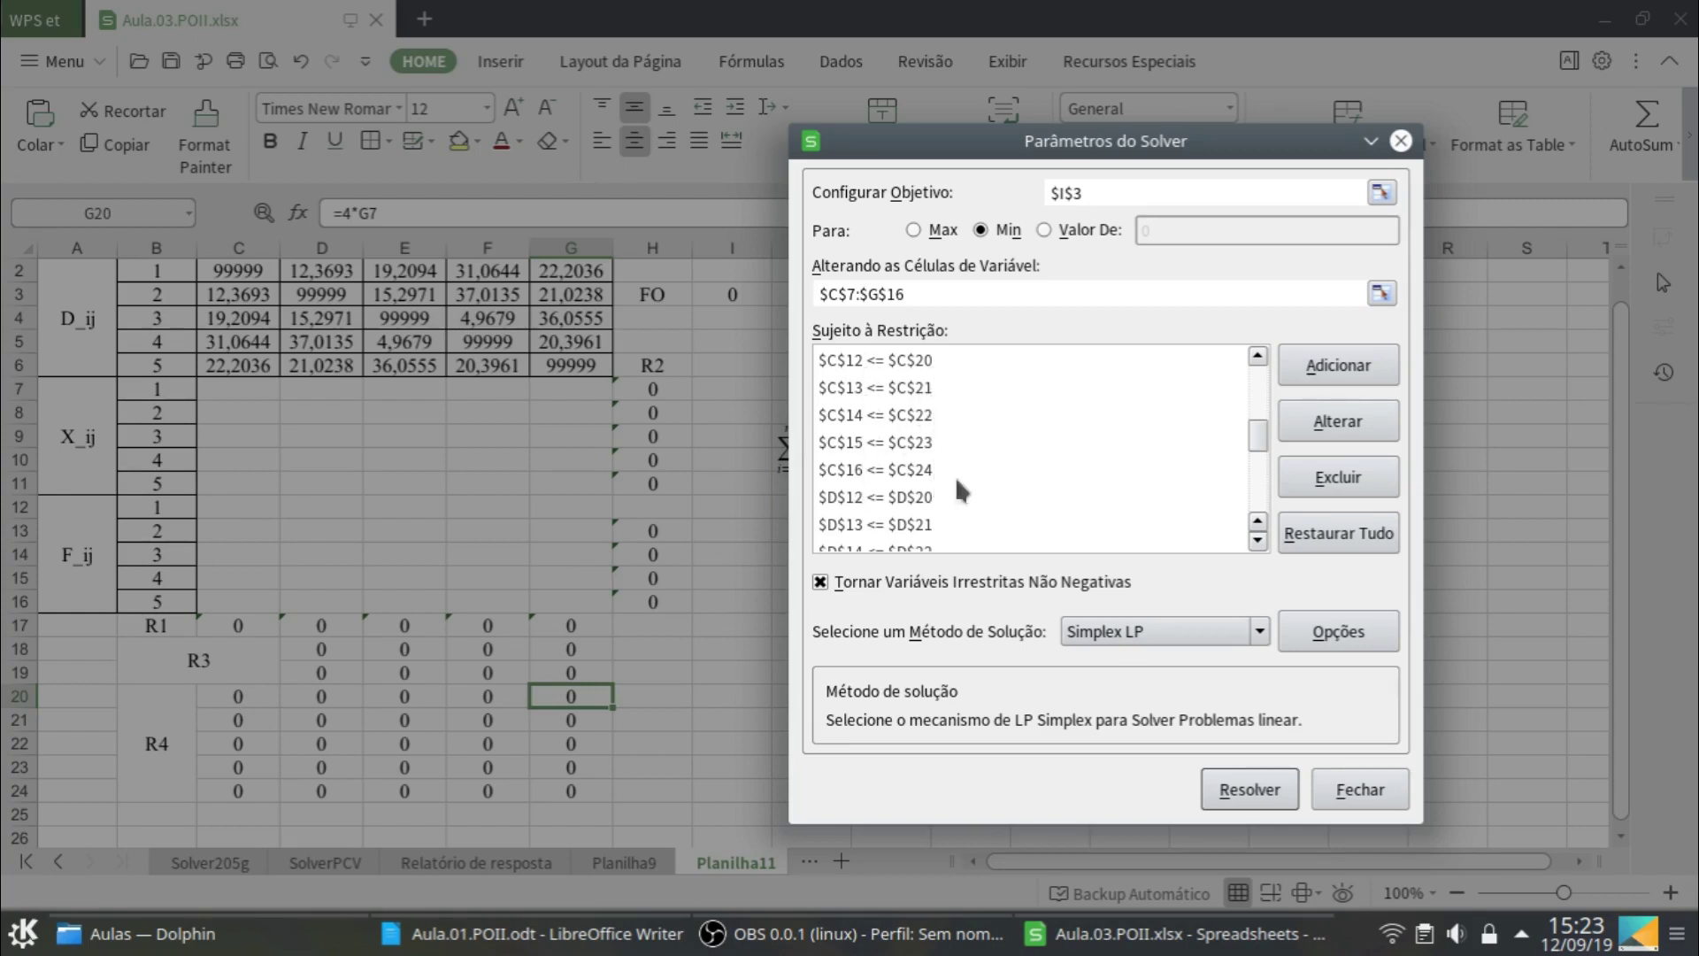
{"action": "left_click", "coordinate": [1257, 540]}
{"action": "left_click", "coordinate": [1258, 540]}
{"action": "left_click", "coordinate": [1257, 540]}
{"action": "left_click", "coordinate": [1257, 540]}
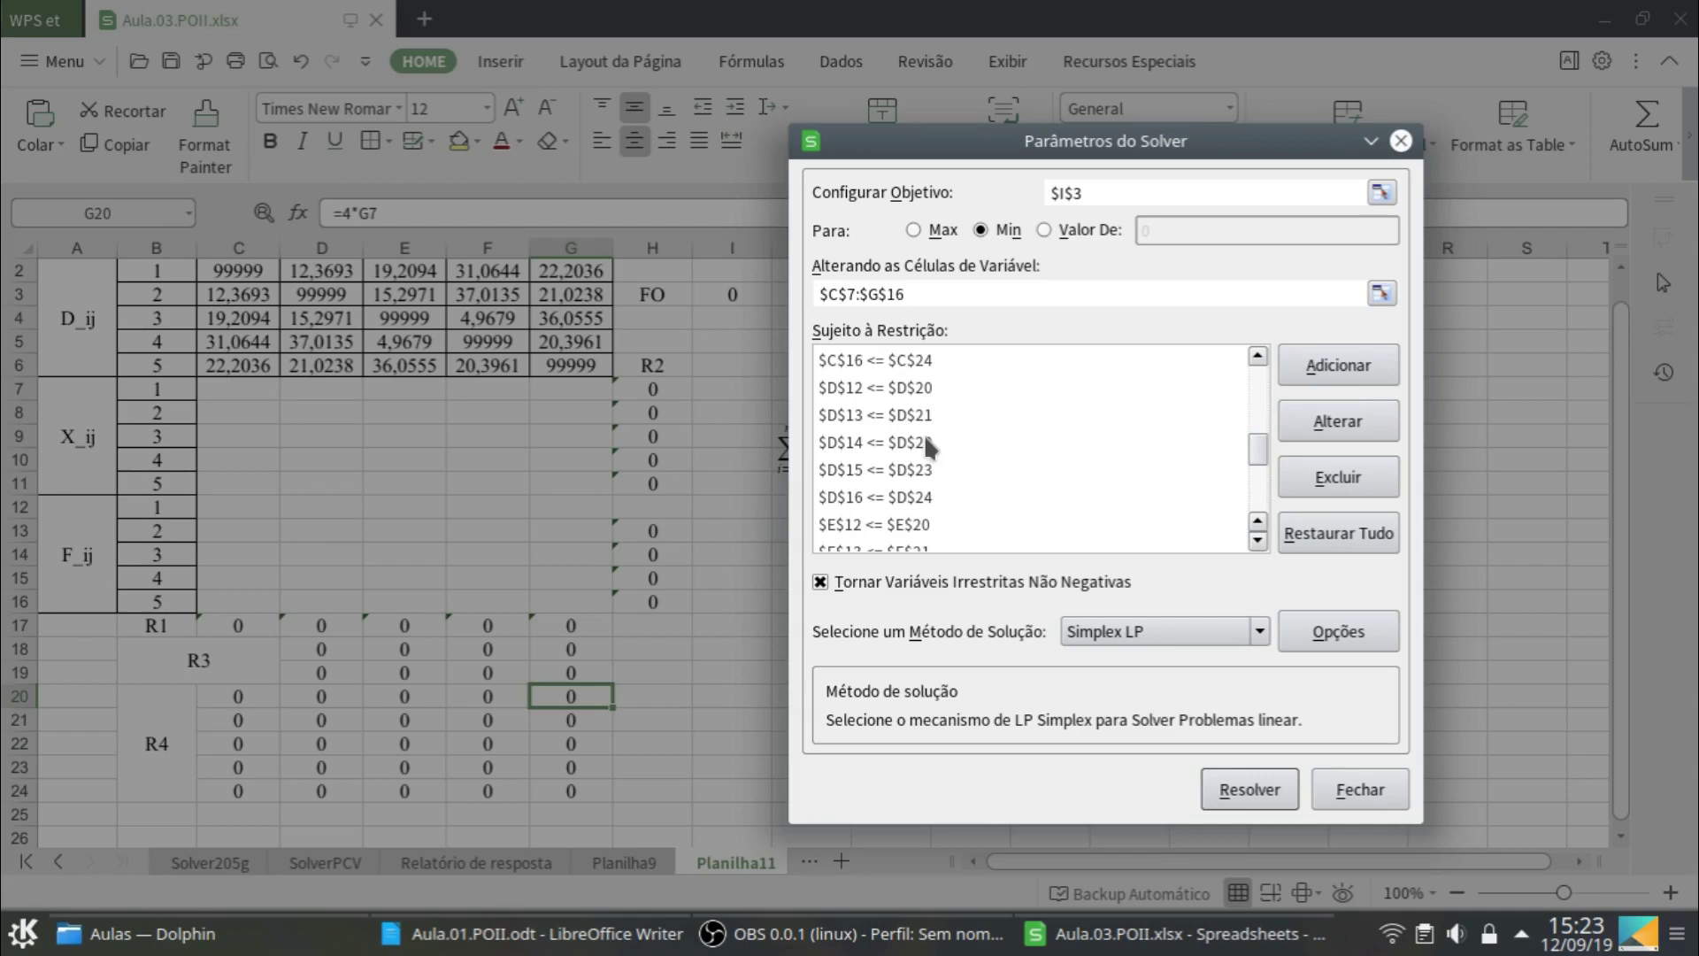
{"action": "left_click", "coordinate": [1258, 540]}
{"action": "left_click", "coordinate": [1257, 540]}
{"action": "left_click", "coordinate": [1258, 539]}
{"action": "left_click", "coordinate": [1257, 540]}
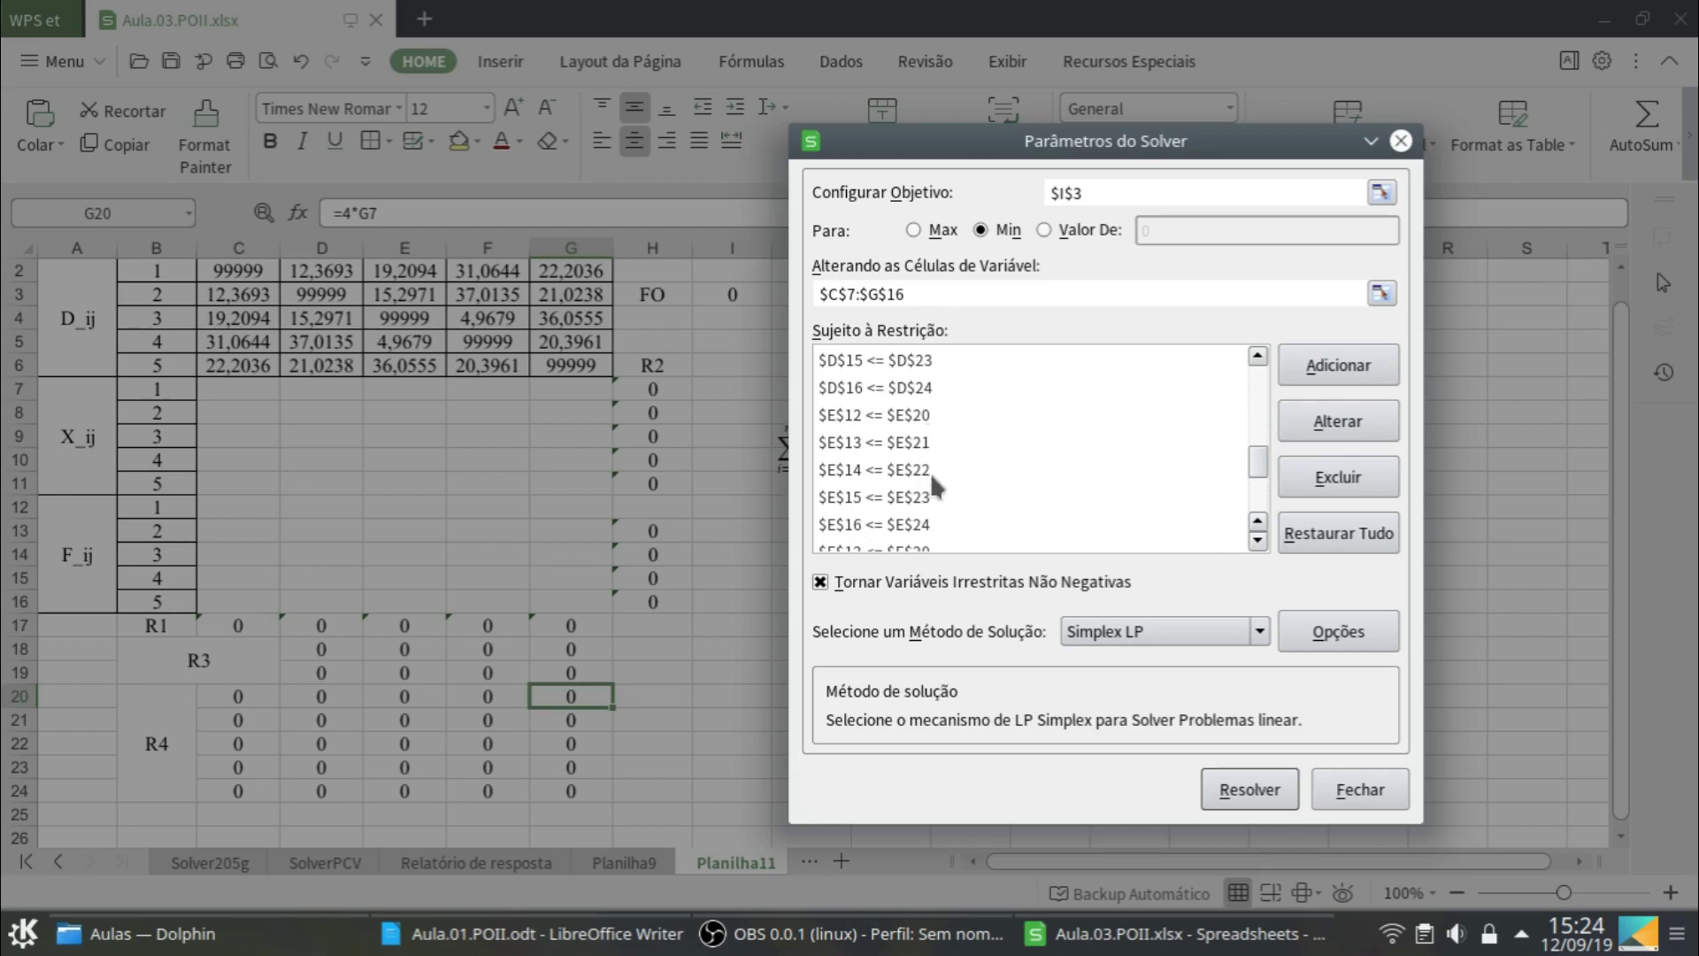
{"action": "left_click", "coordinate": [1258, 540]}
{"action": "left_click", "coordinate": [1257, 540]}
{"action": "left_click", "coordinate": [1257, 539]}
{"action": "left_click", "coordinate": [1257, 540]}
{"action": "left_click", "coordinate": [1257, 540]}
{"action": "left_click", "coordinate": [1257, 540]}
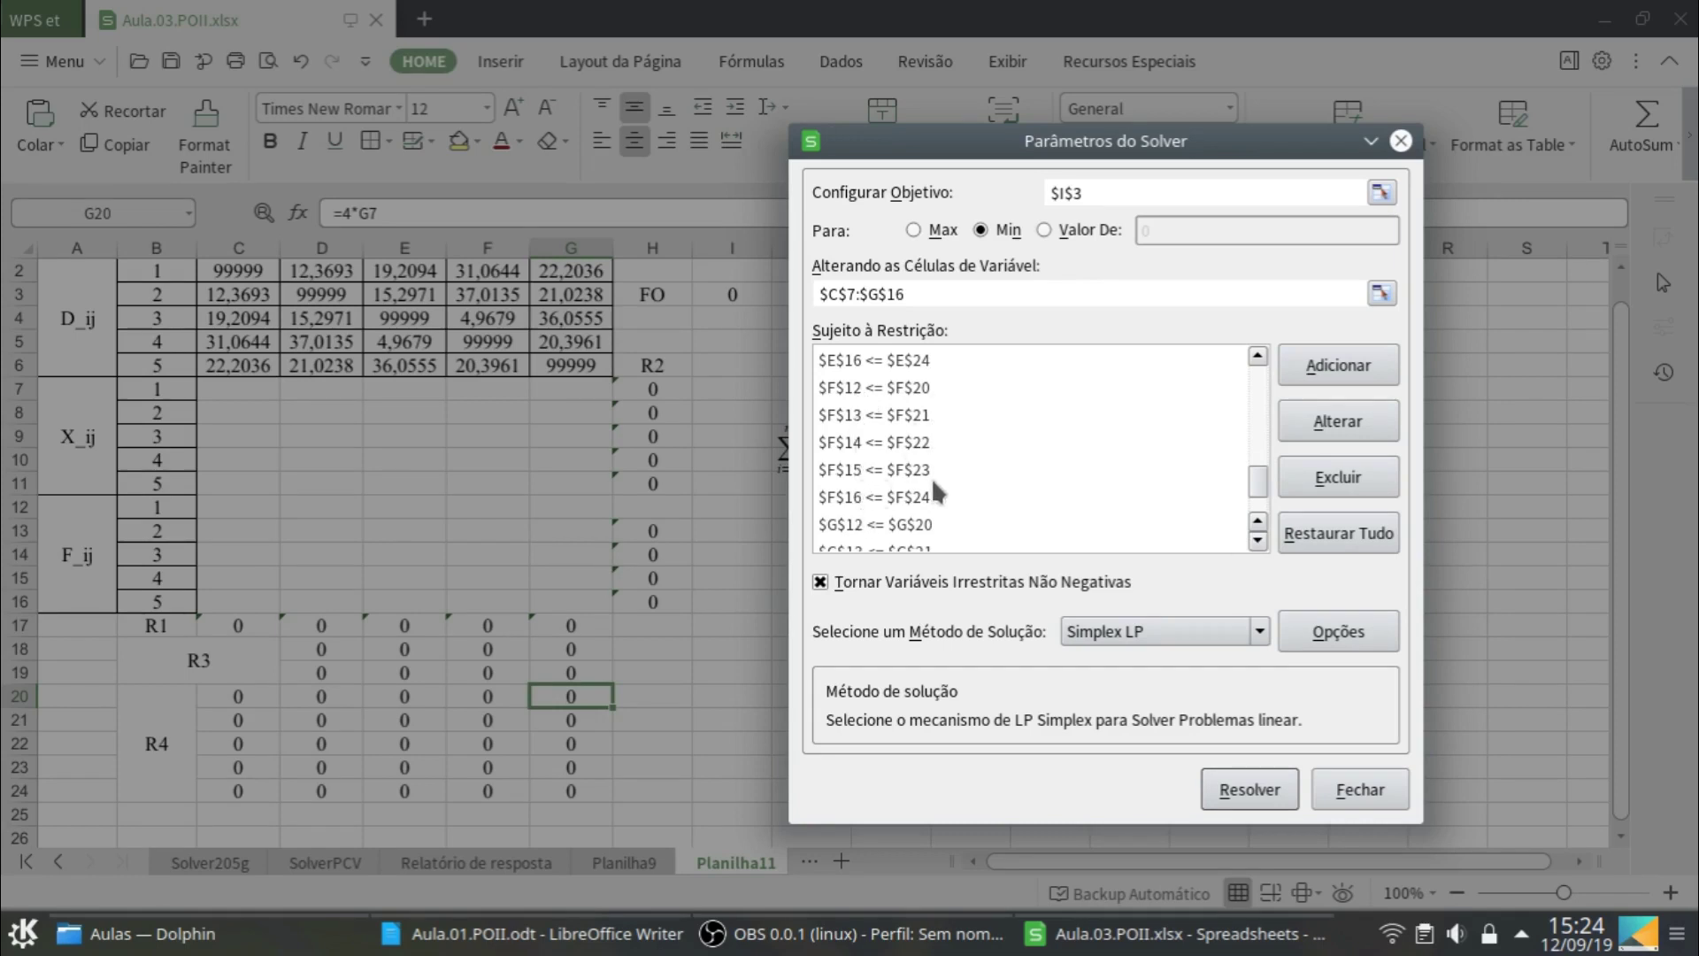
{"action": "left_click", "coordinate": [1257, 539]}
{"action": "left_click", "coordinate": [1257, 539]}
{"action": "left_click", "coordinate": [1258, 539]}
{"action": "left_click", "coordinate": [1257, 540]}
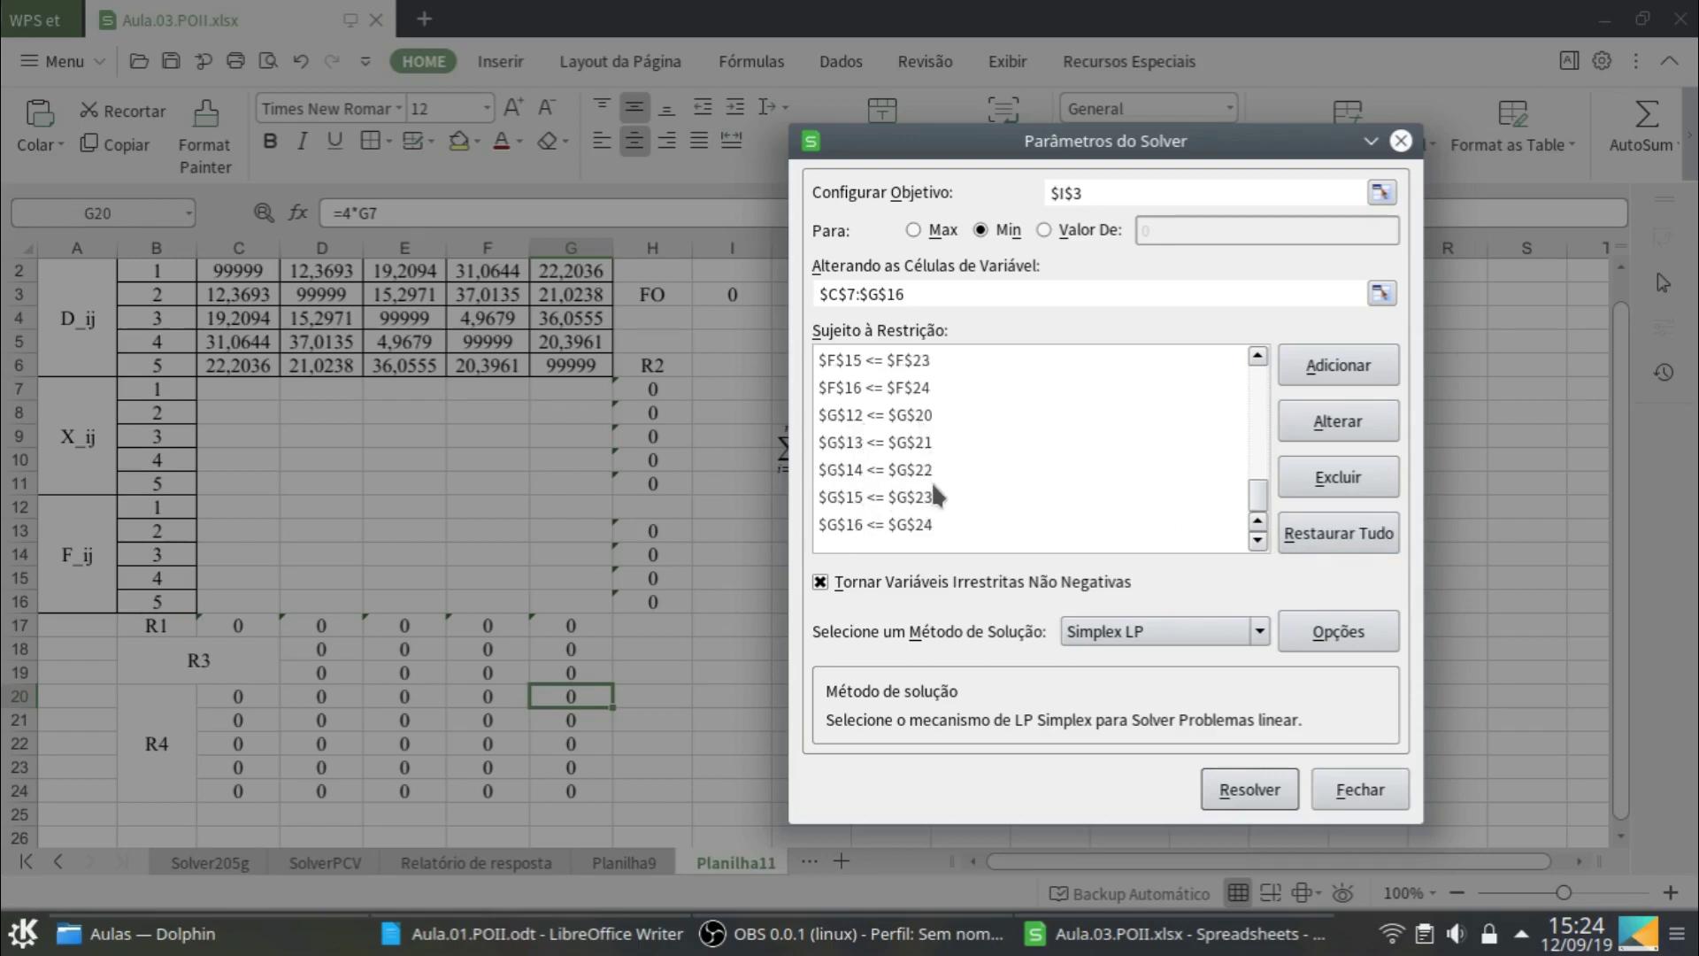
Save the workbook with the completed Solver constraints, and view the earlier model on sheet Planilha9
{"action": "left_click", "coordinate": [1363, 791]}
{"action": "left_click", "coordinate": [171, 61]}
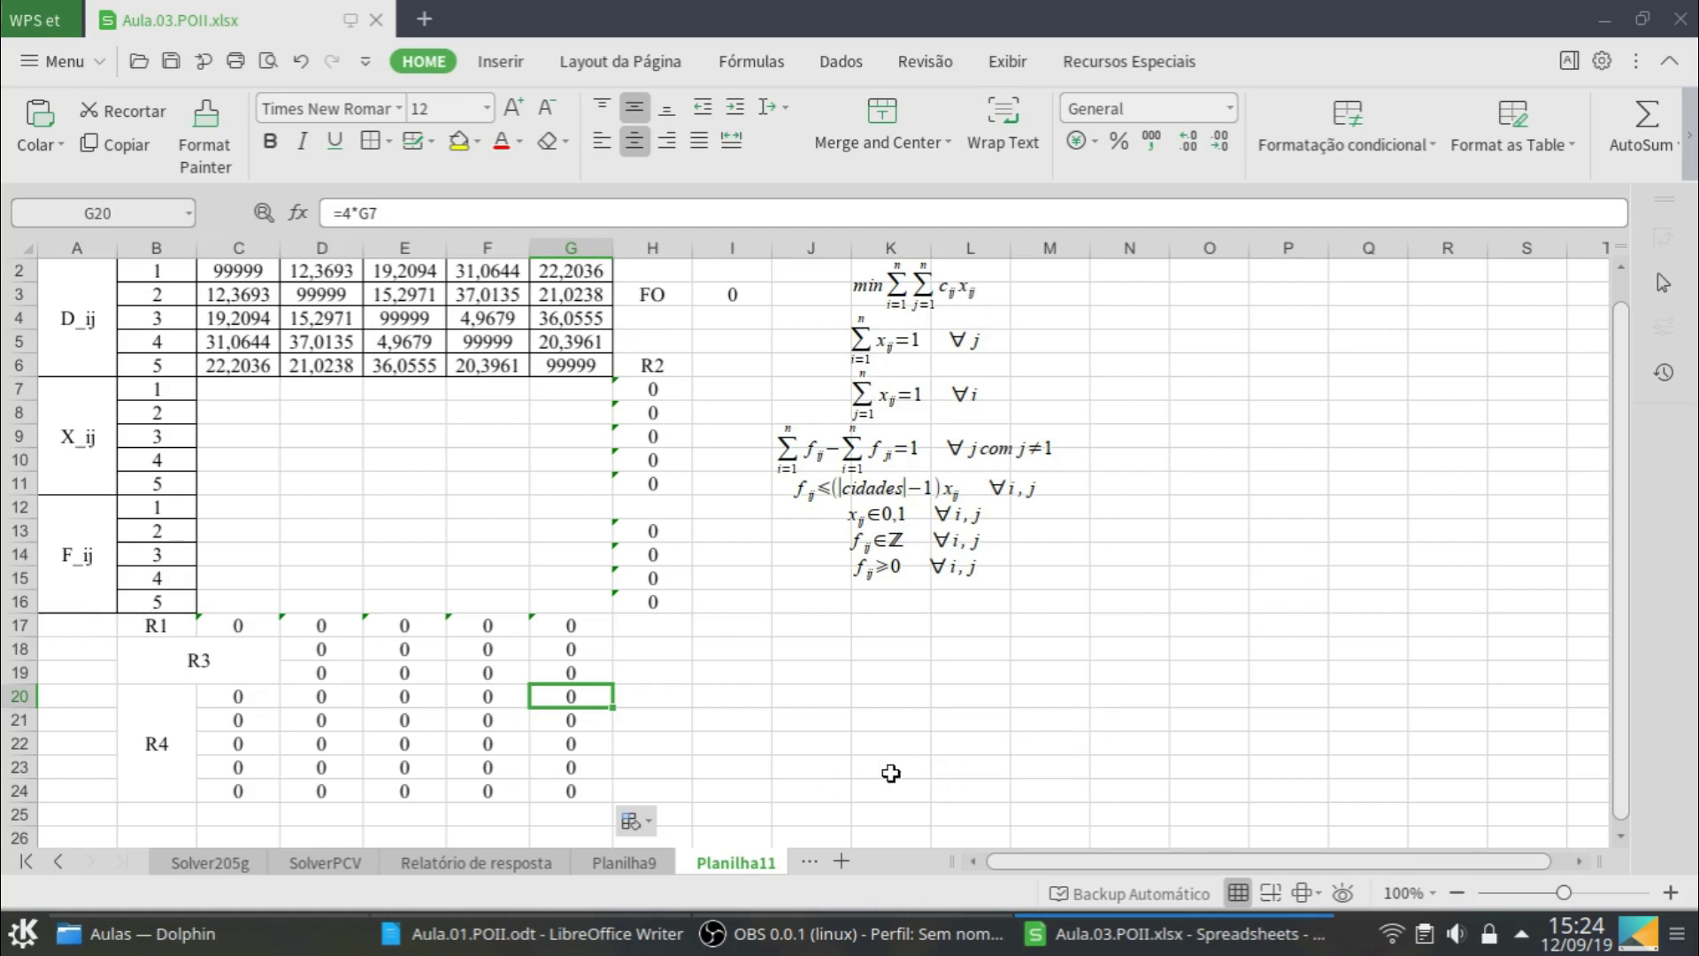
{"action": "left_click", "coordinate": [642, 858]}
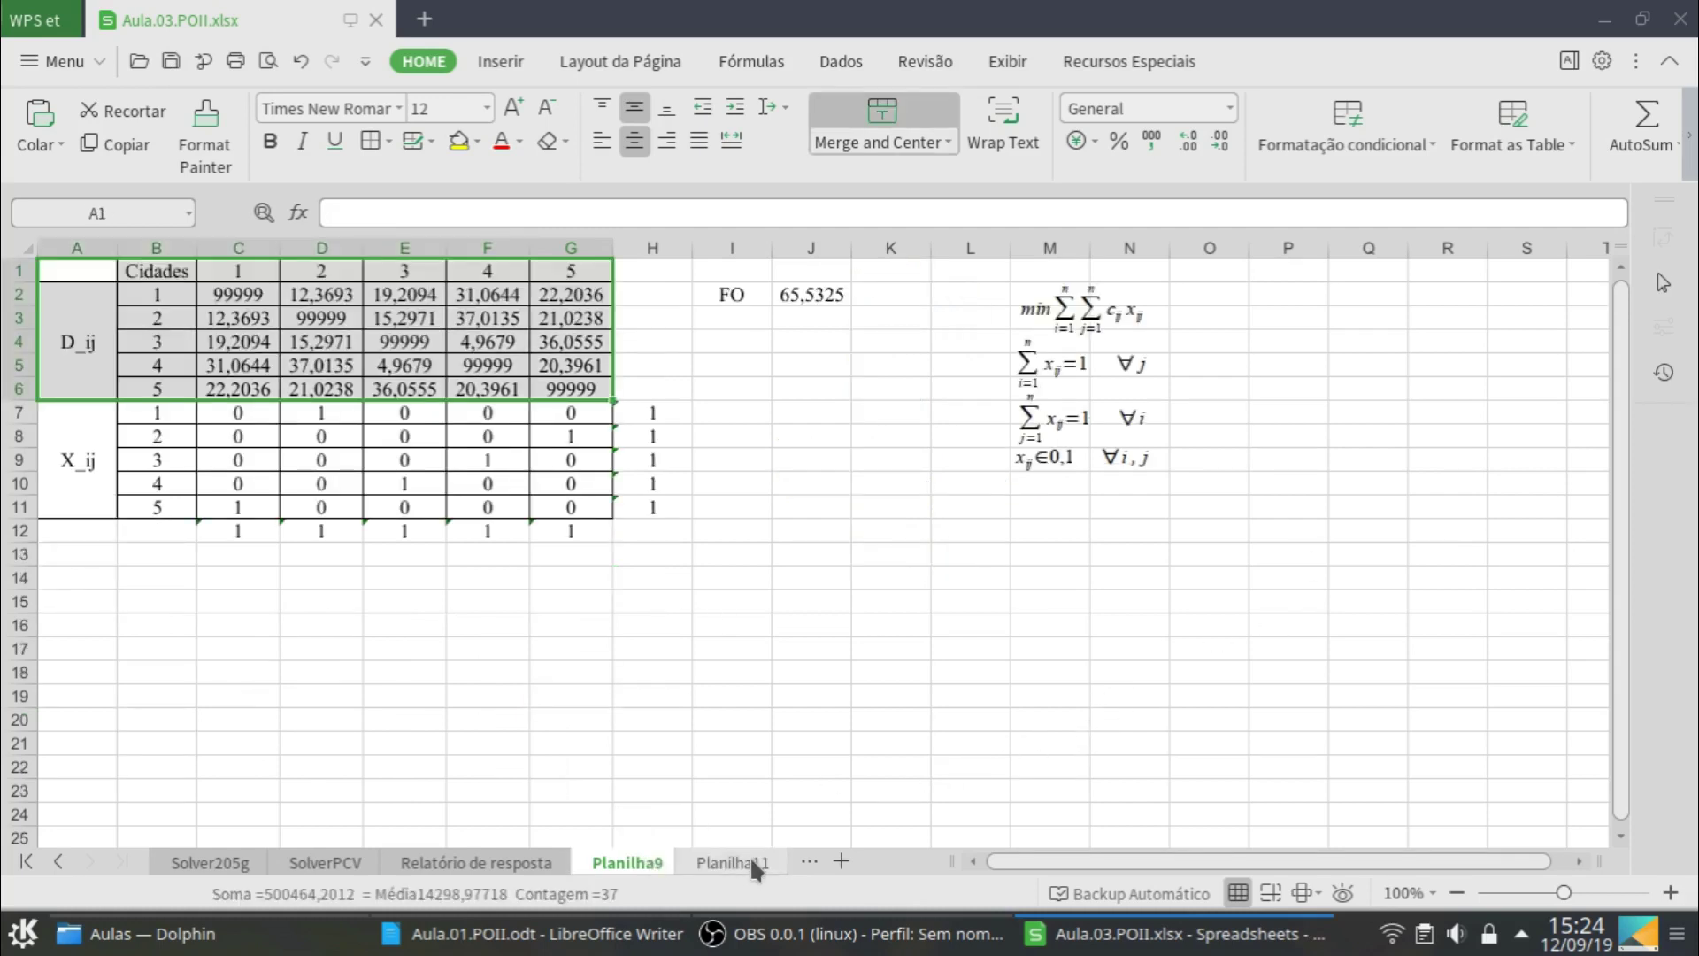
{"action": "left_click", "coordinate": [751, 860]}
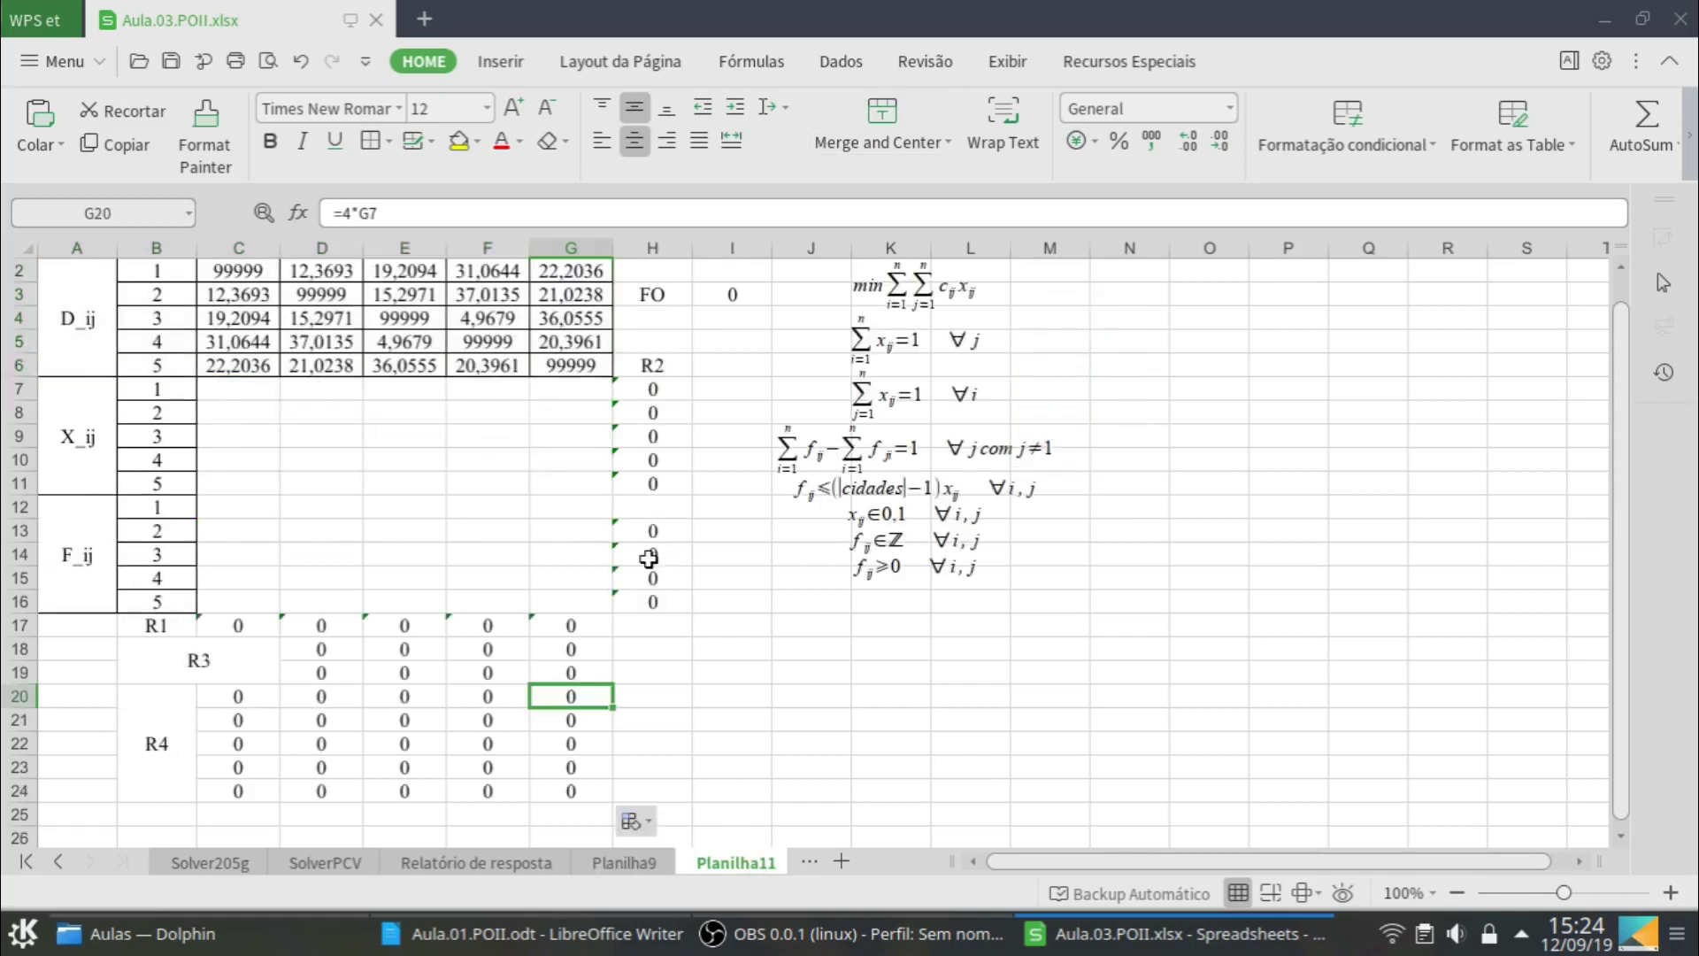
Solve the Planilha11 model with Solver, keeping the solution and creating the Resposta report
{"action": "left_click", "coordinate": [103, 62]}
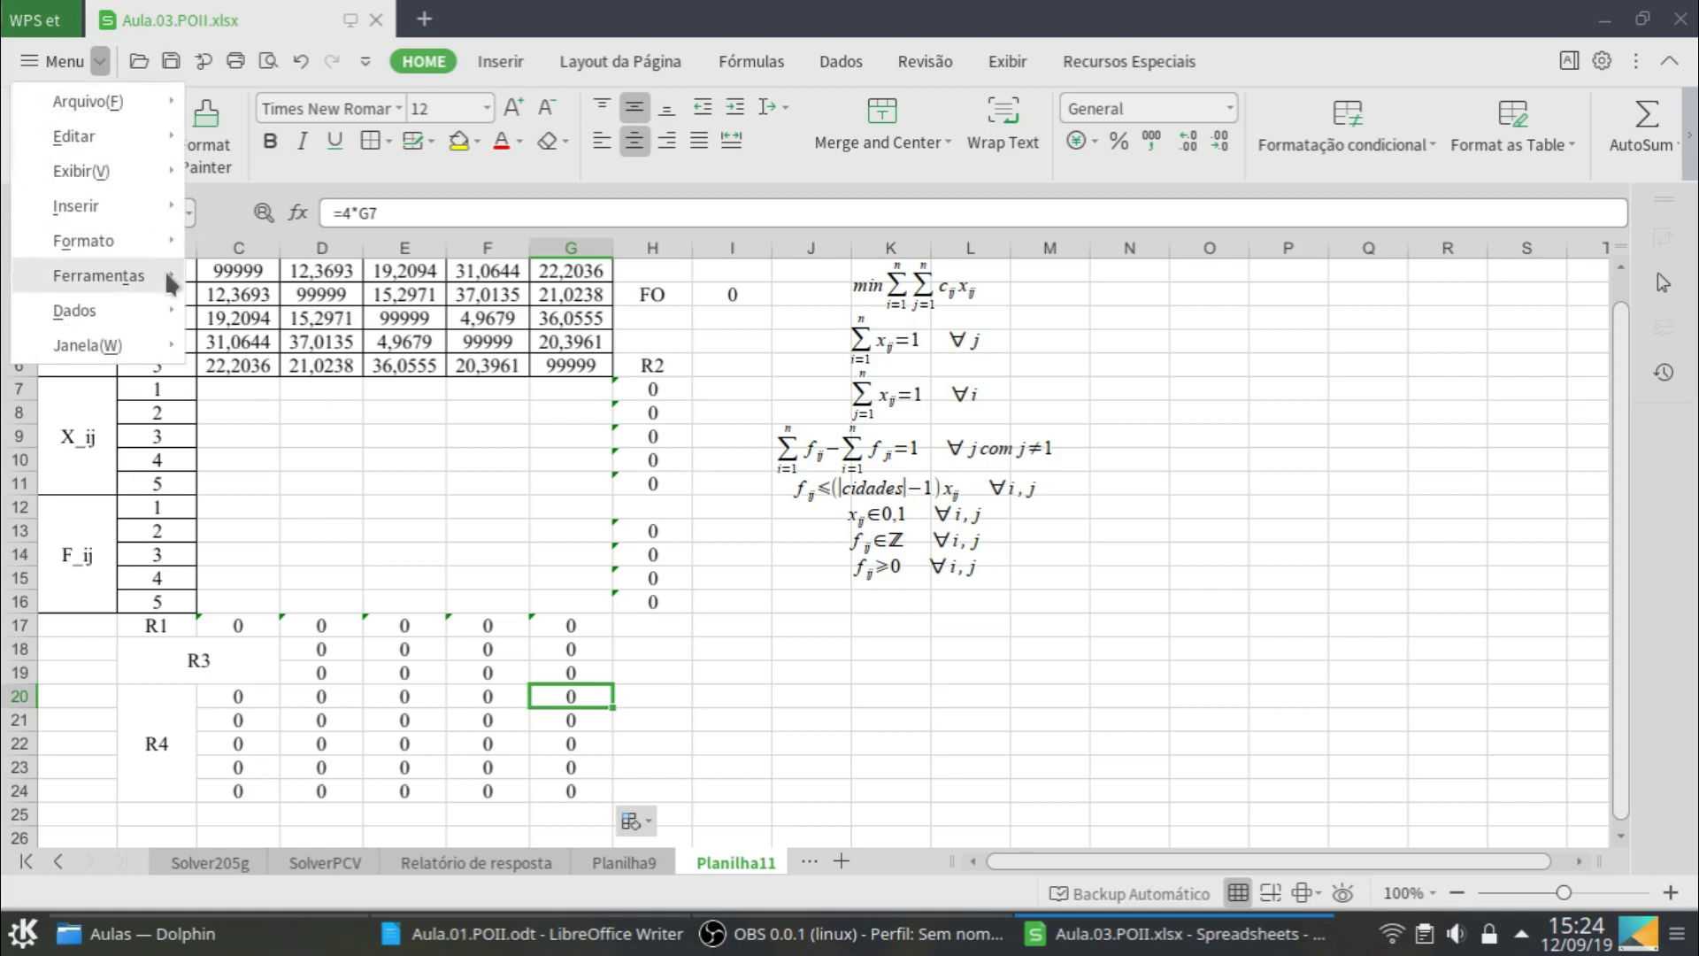
{"action": "mouse_move", "coordinate": [128, 267]}
{"action": "left_click", "coordinate": [264, 667]}
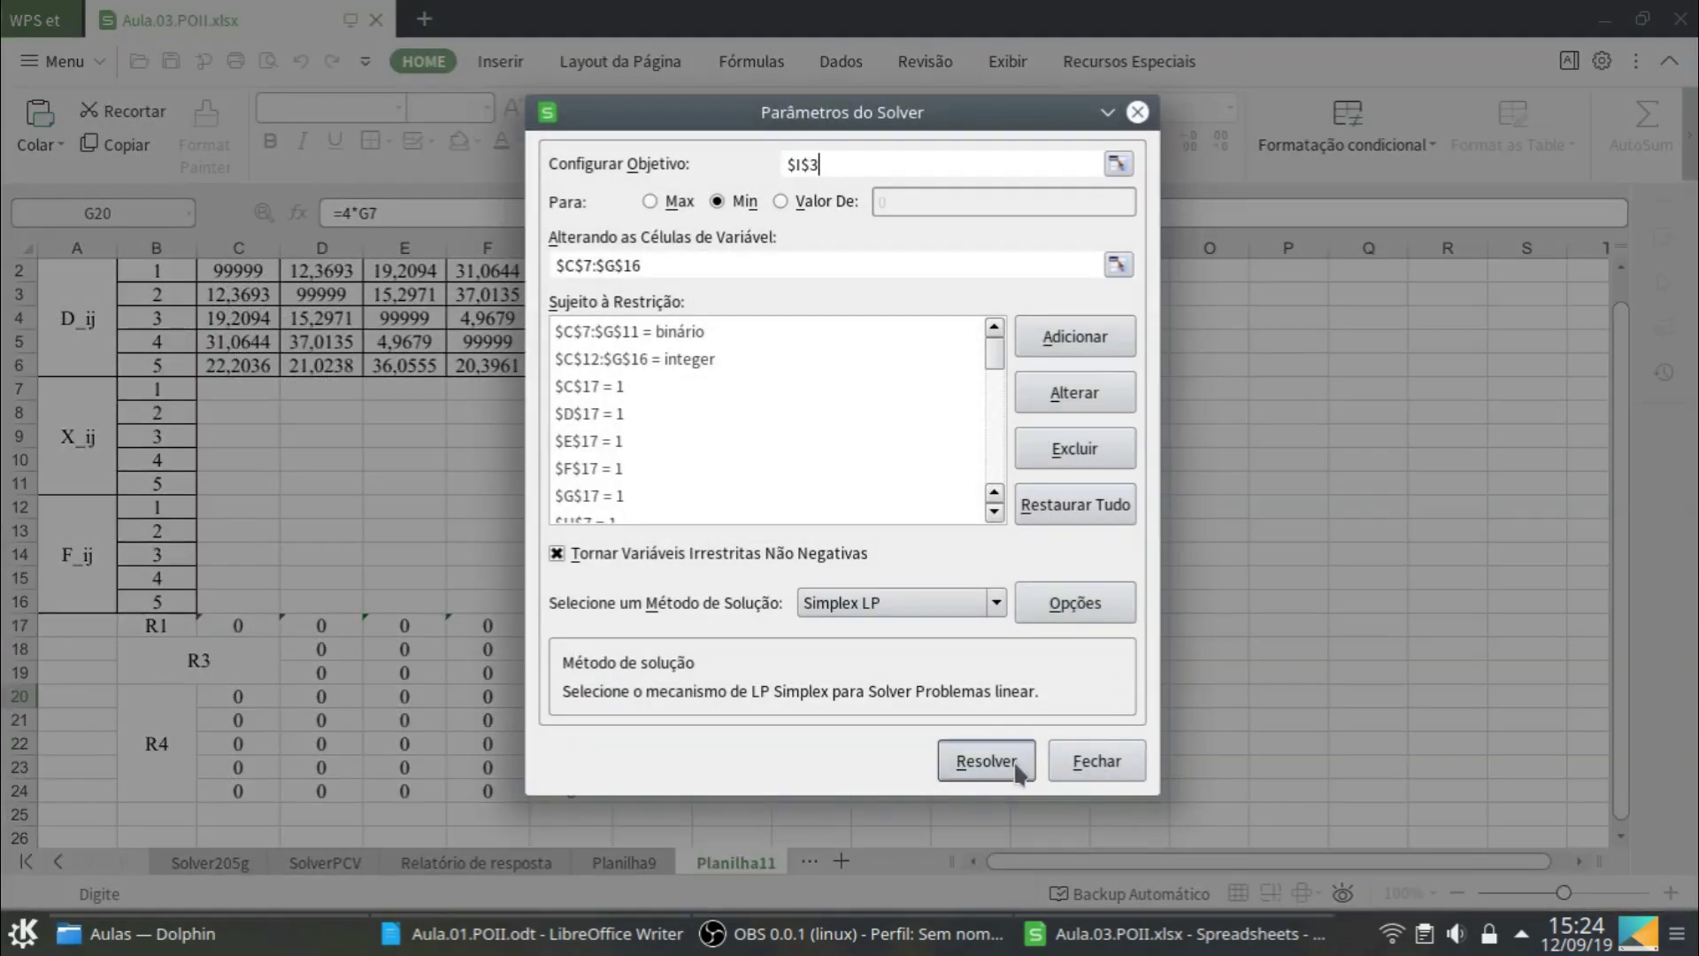
{"action": "left_click", "coordinate": [912, 935]}
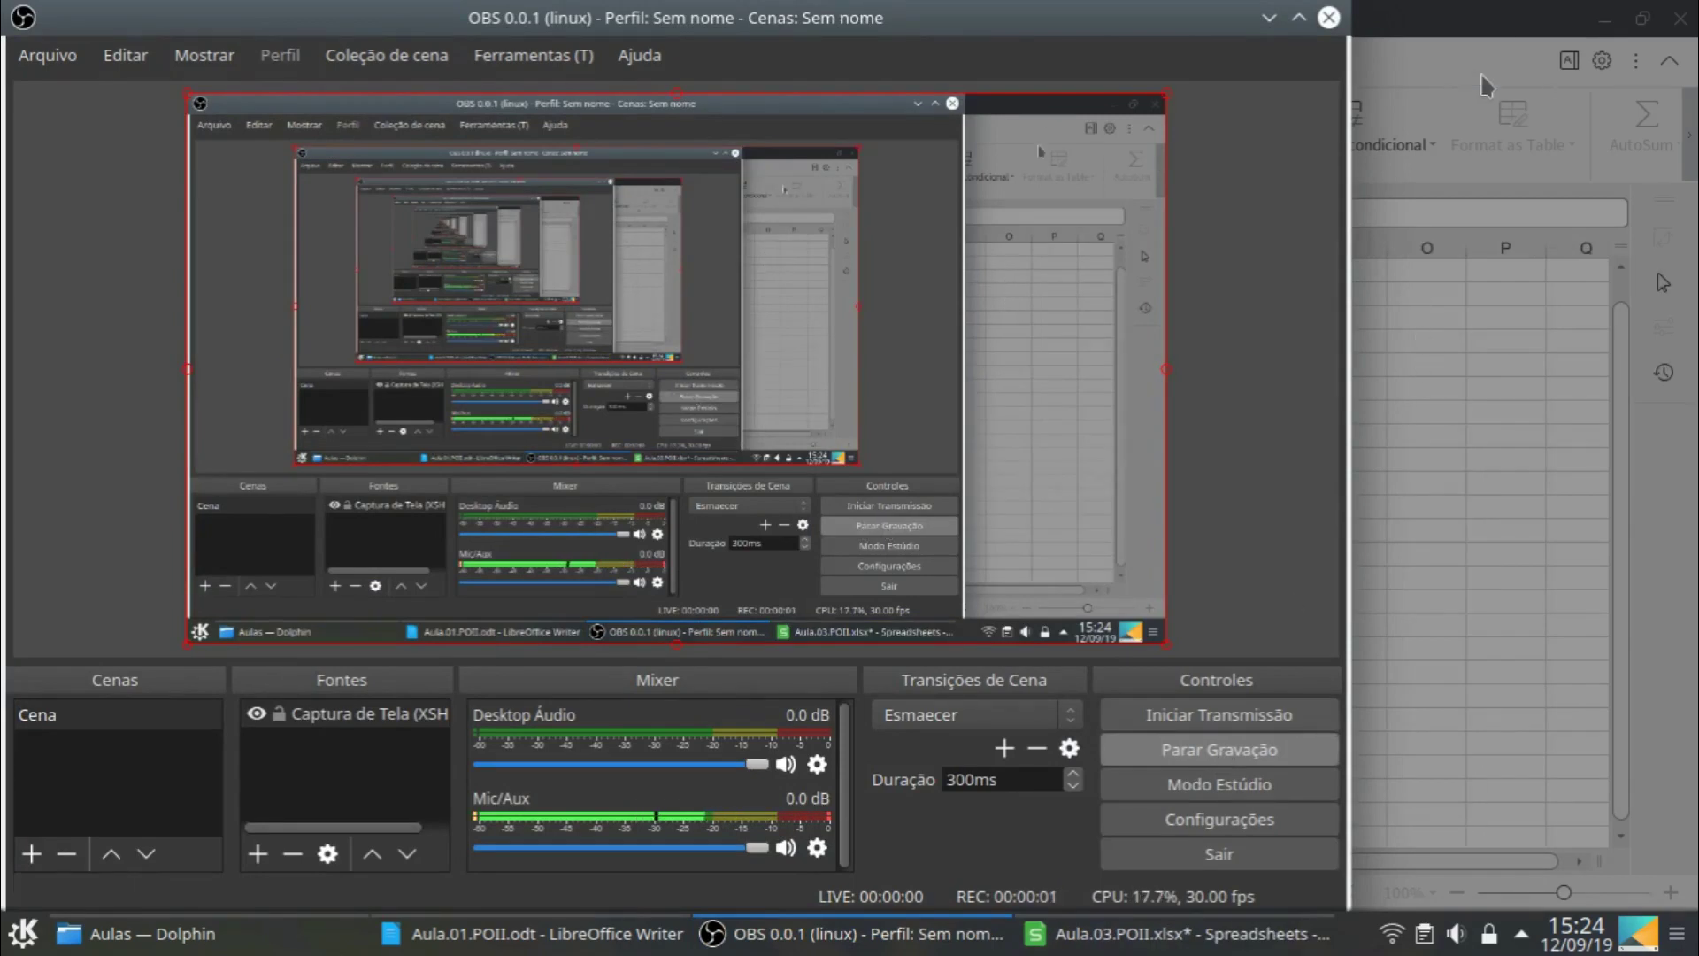
{"action": "left_click", "coordinate": [1396, 179]}
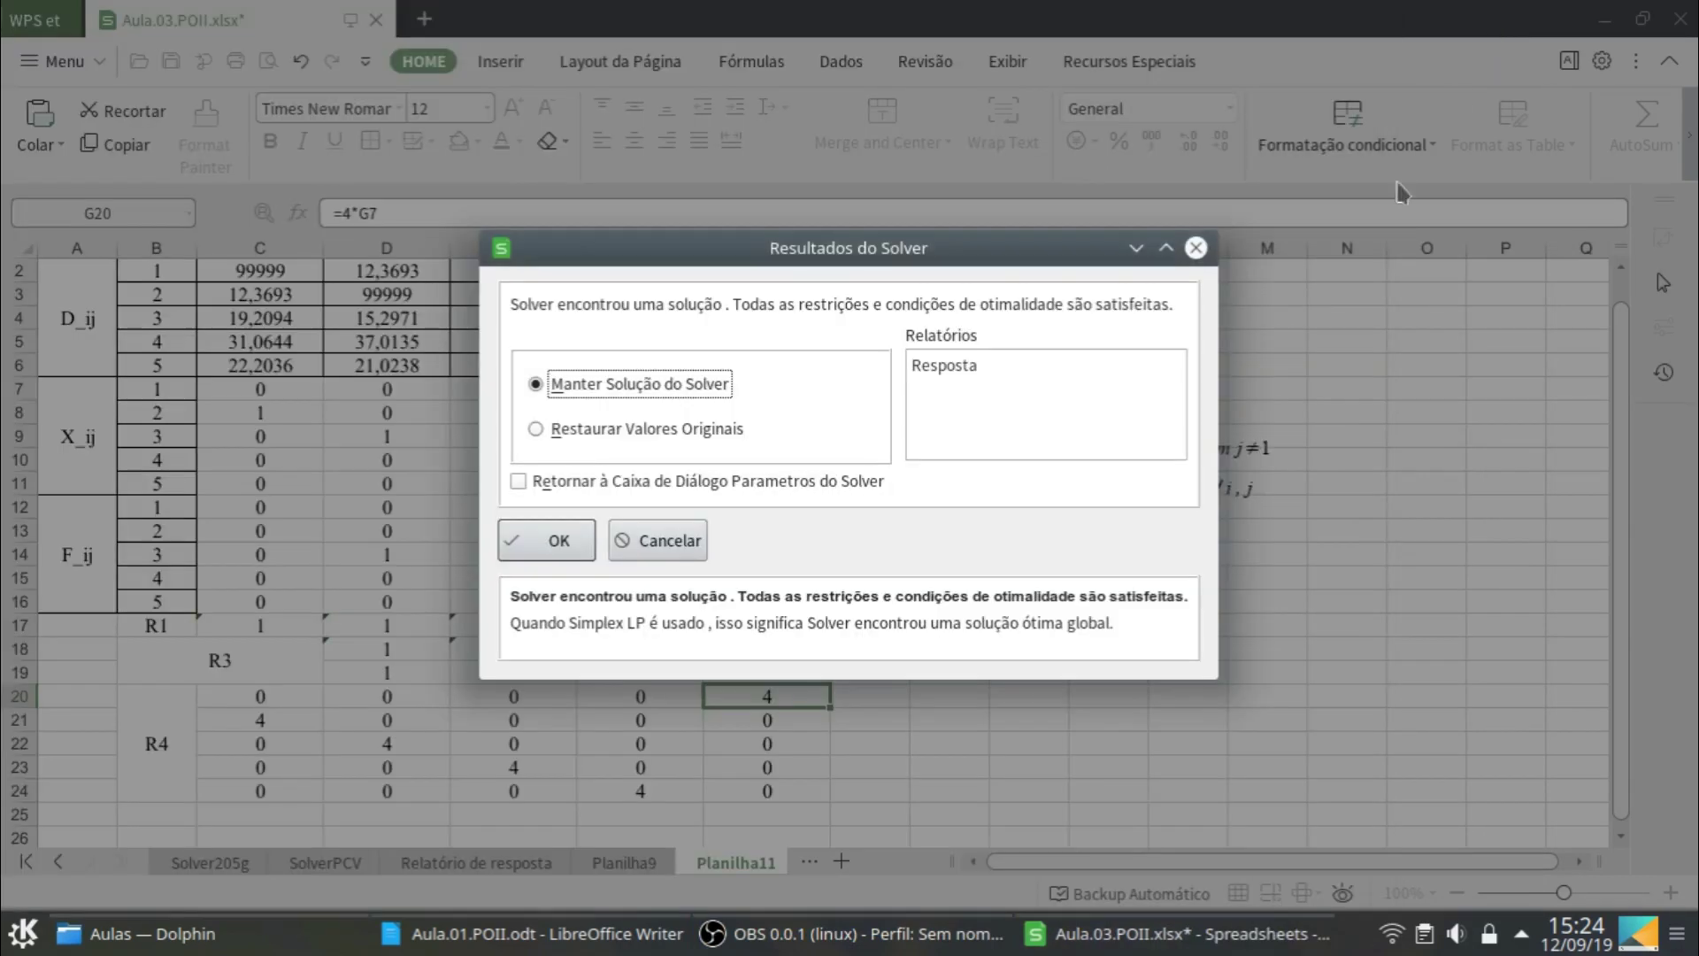
{"action": "left_click", "coordinate": [963, 365]}
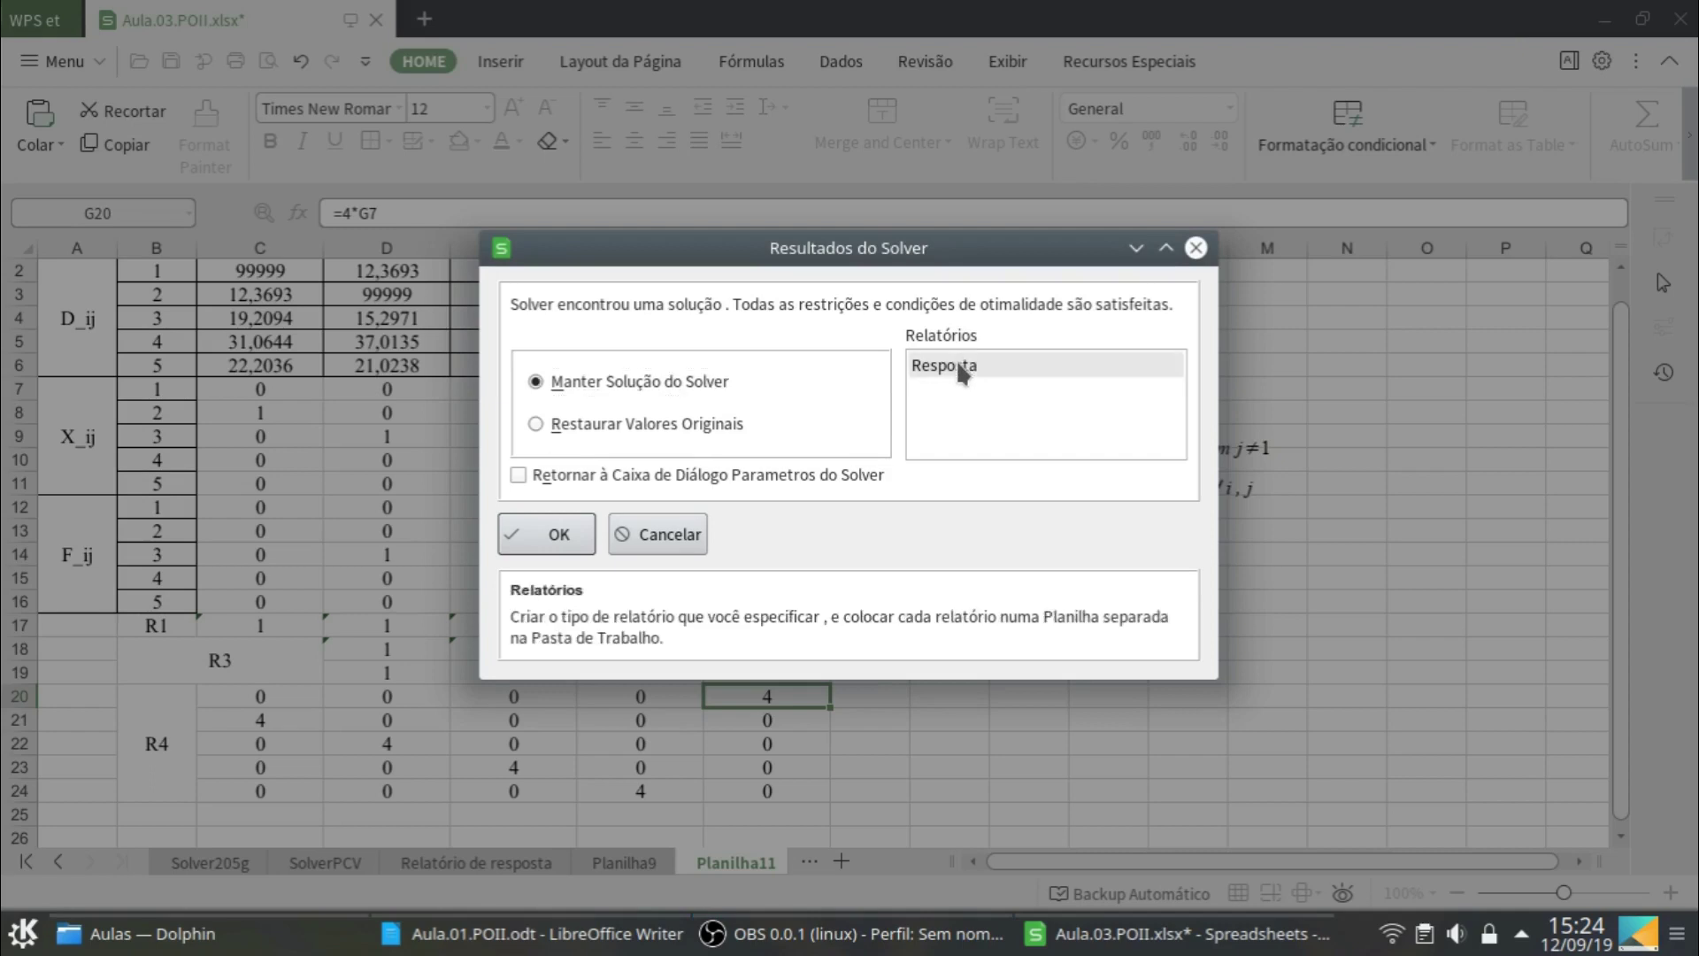
{"action": "left_click", "coordinate": [543, 536]}
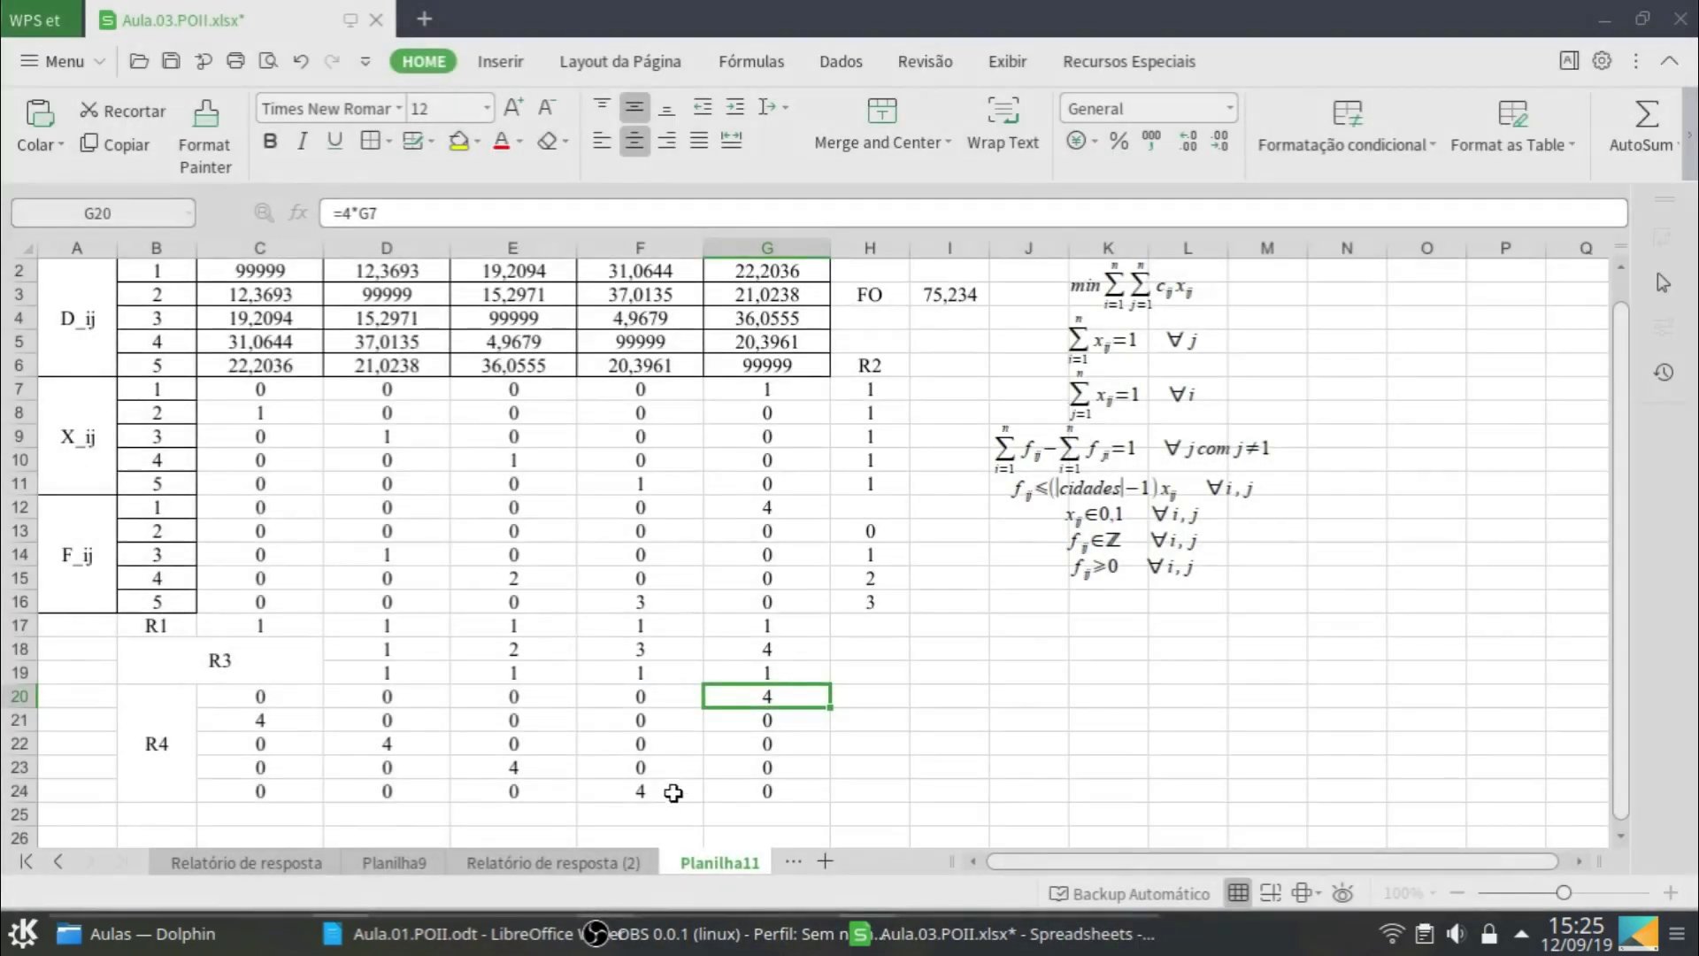
Compare the solution time and iterations in Relatório de resposta (2) with those in Relatório de resposta
{"action": "left_click", "coordinate": [611, 862]}
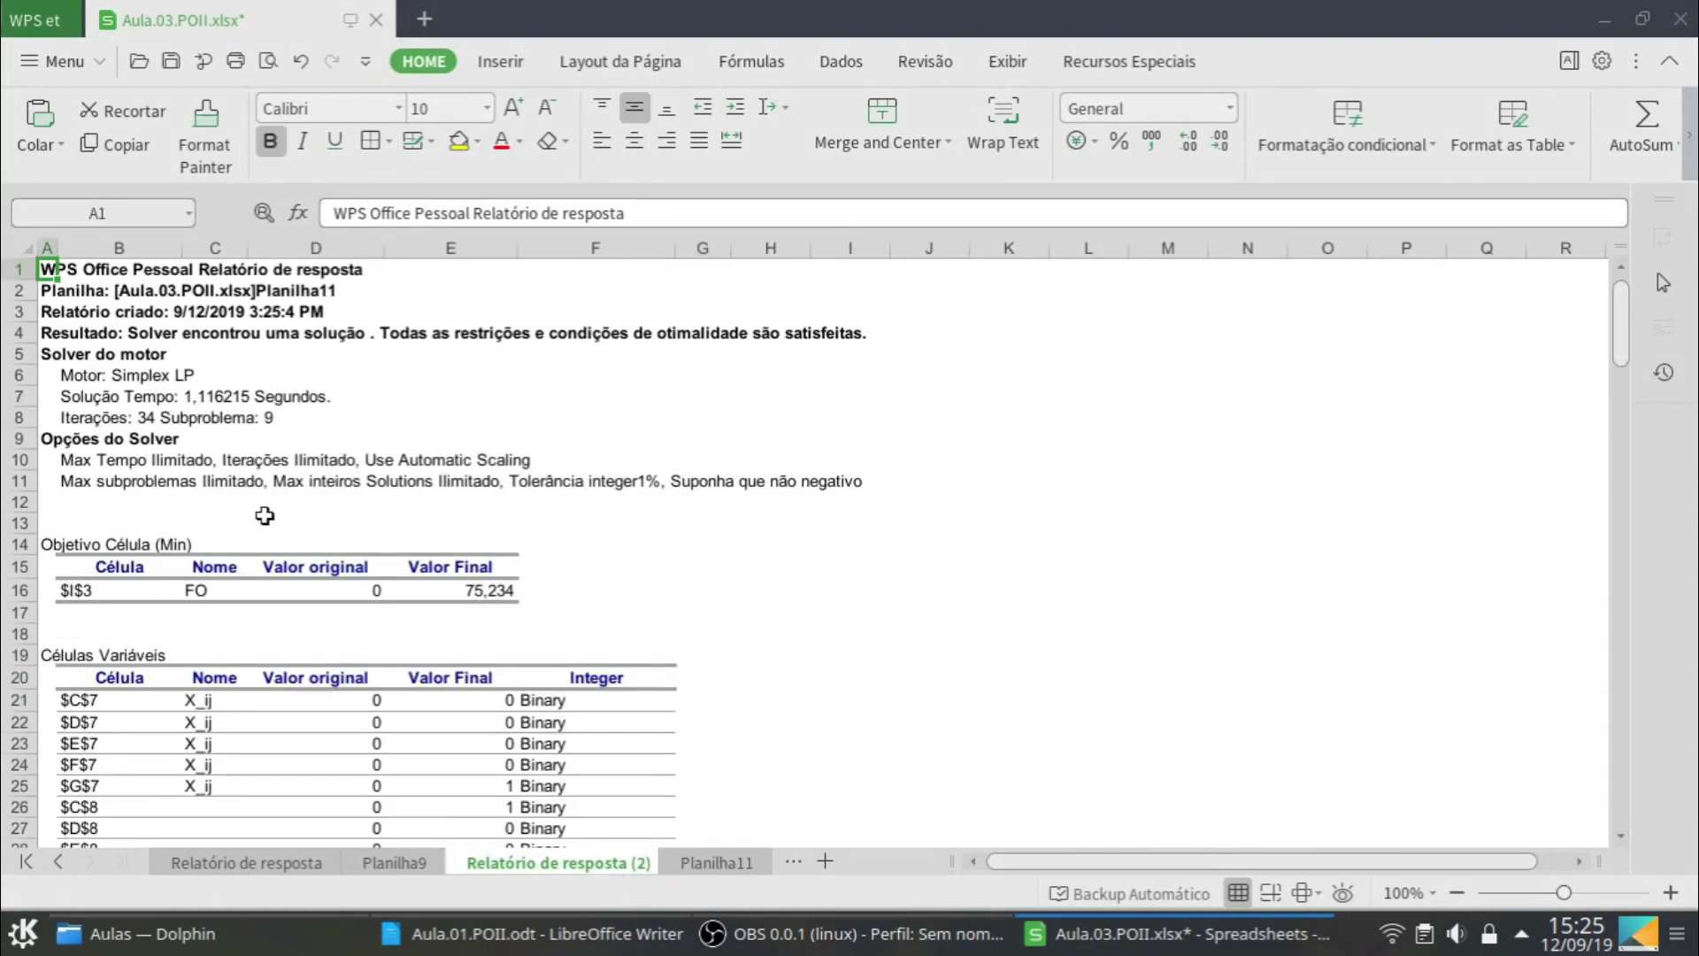
{"action": "left_click", "coordinate": [715, 862]}
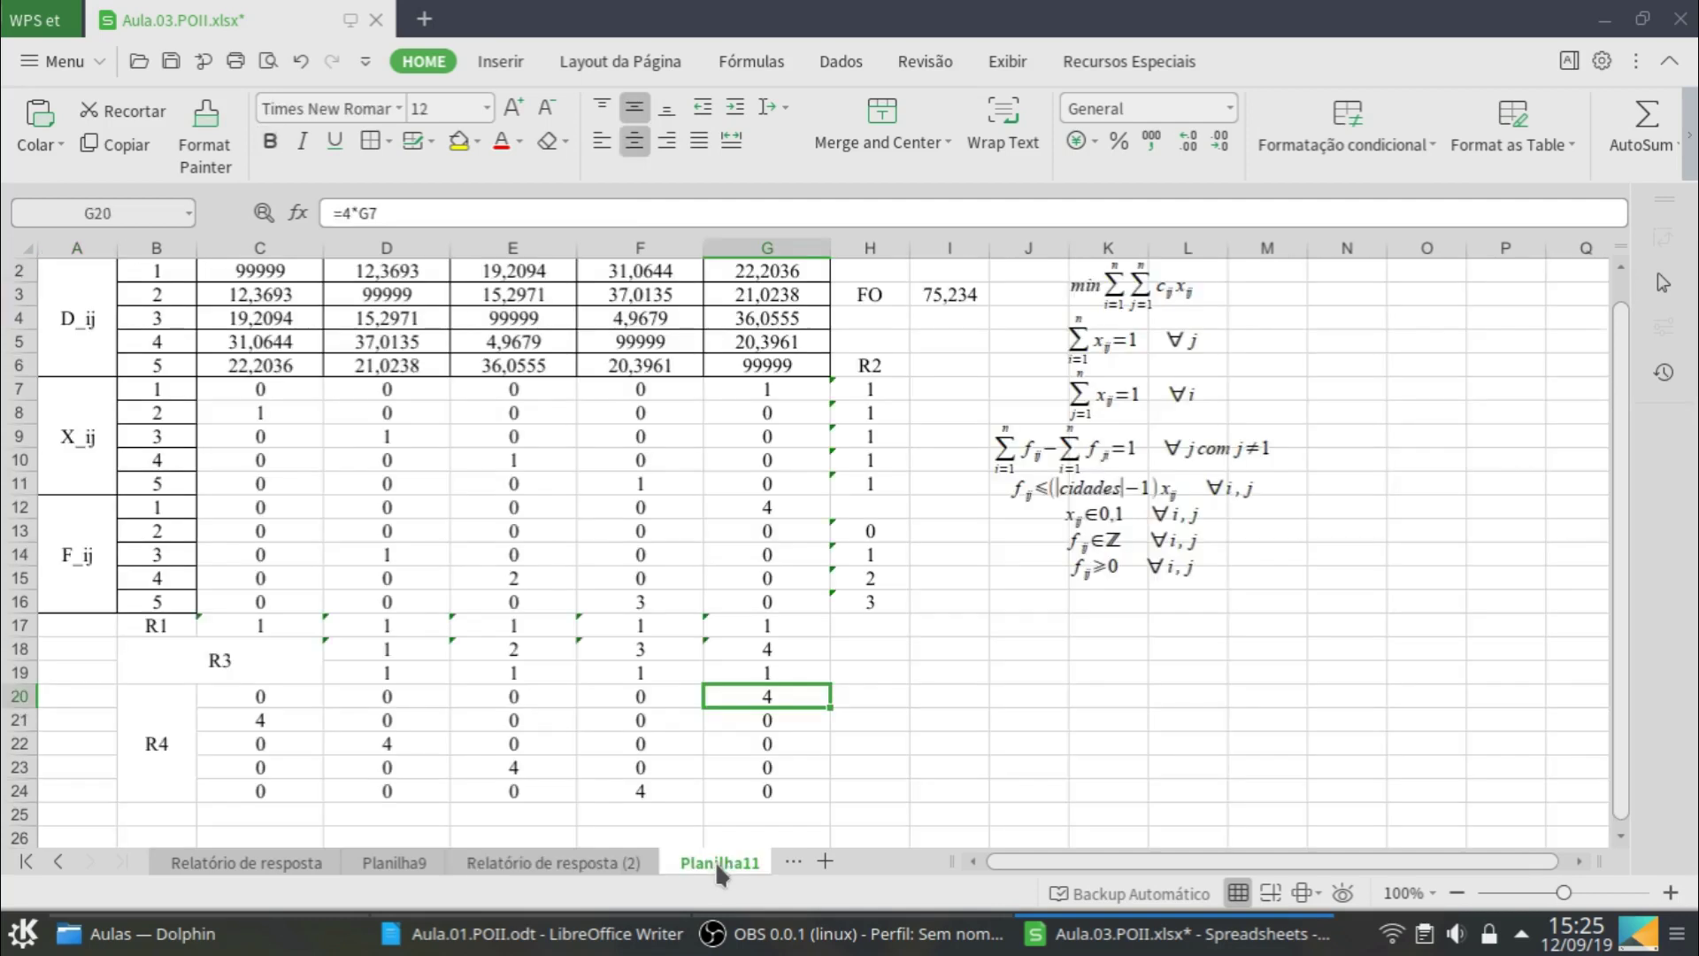
{"action": "left_click", "coordinate": [293, 865]}
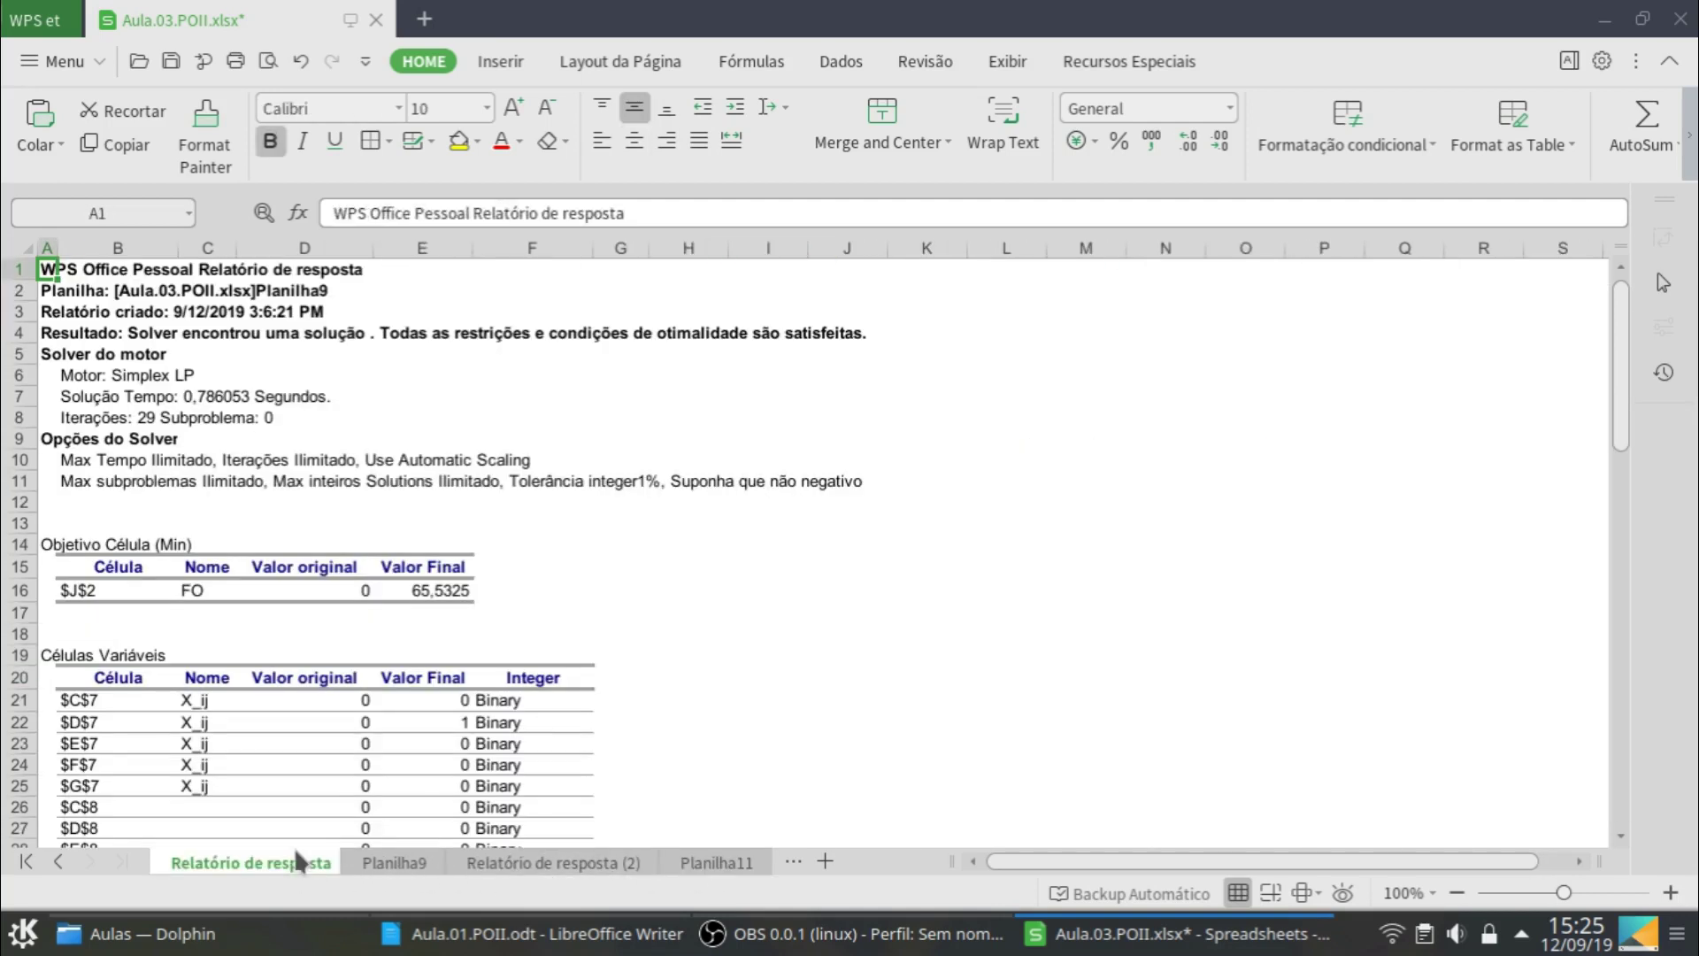
{"action": "left_click", "coordinate": [552, 860]}
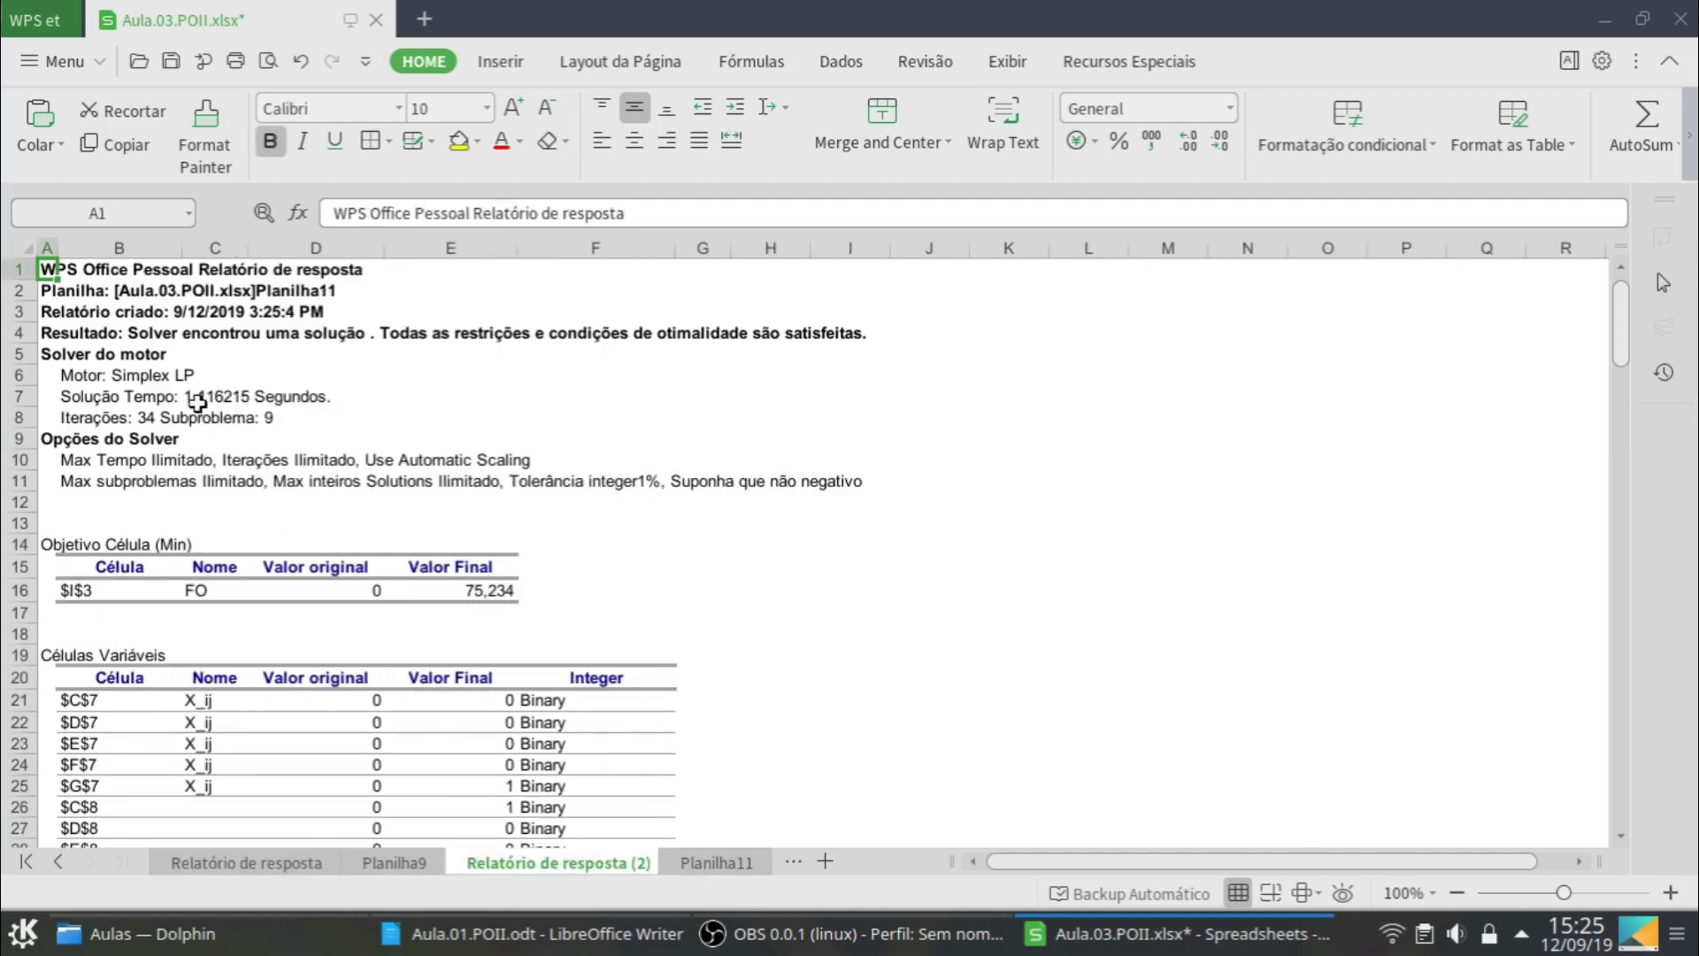
{"action": "left_click", "coordinate": [715, 862]}
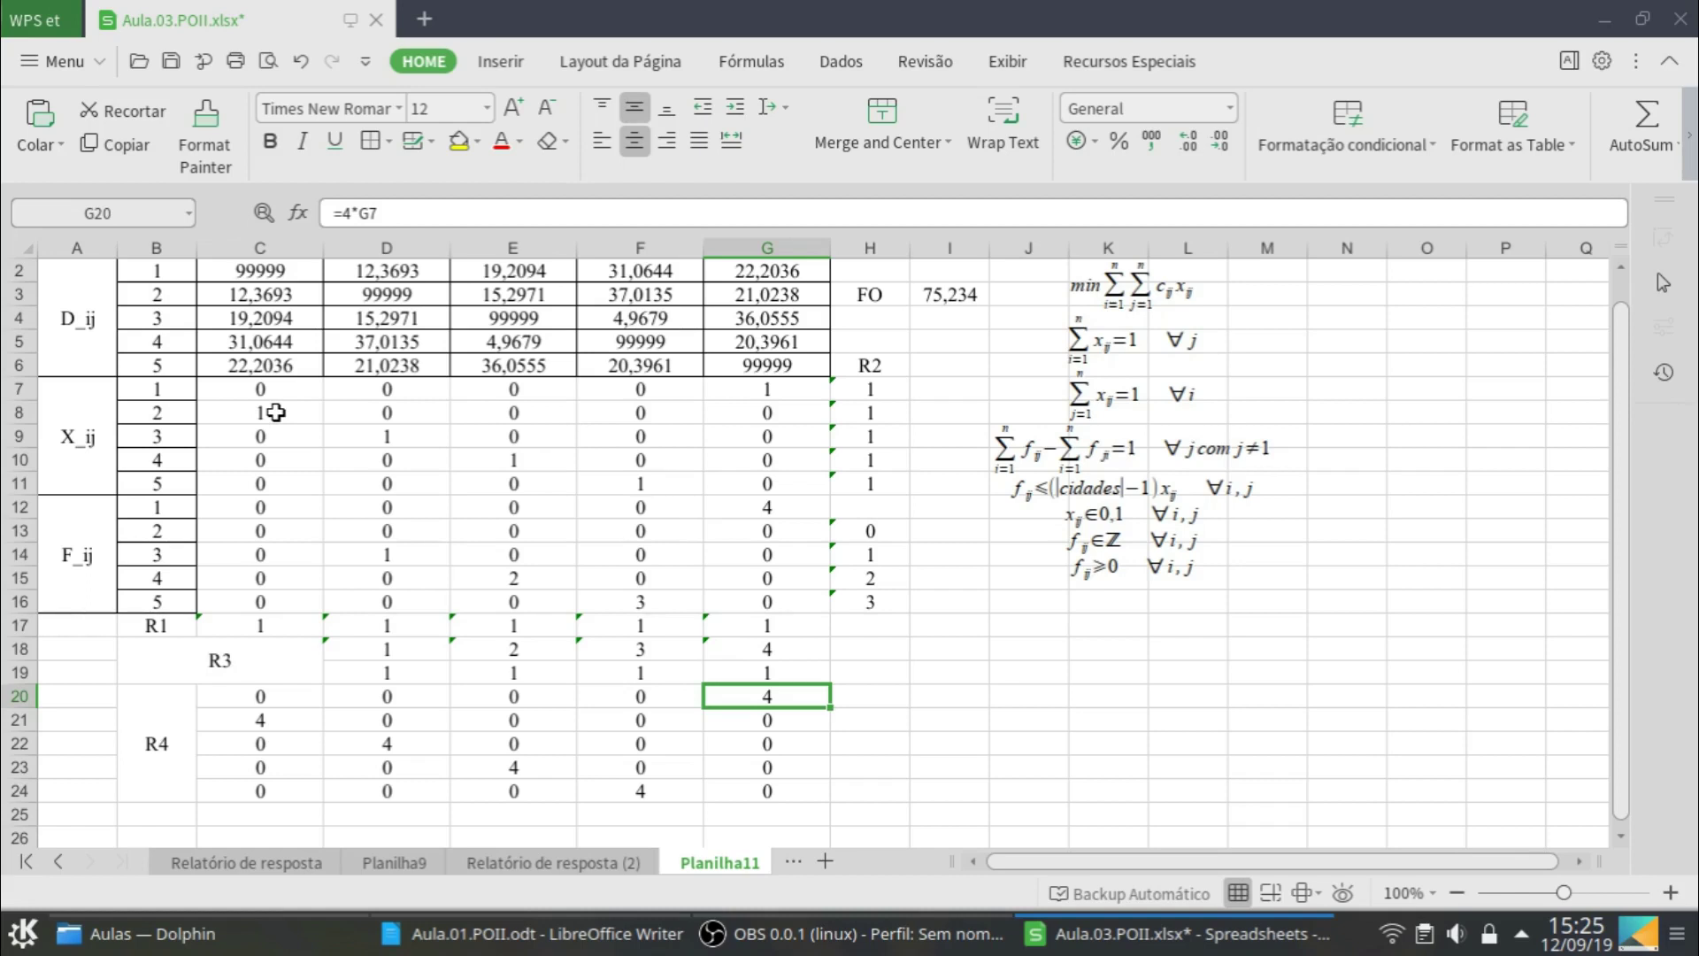
Examine the objective in I3 and trace the tour through X_ij cells G7, F11, E10, D9 and C8
{"action": "left_click", "coordinate": [969, 299]}
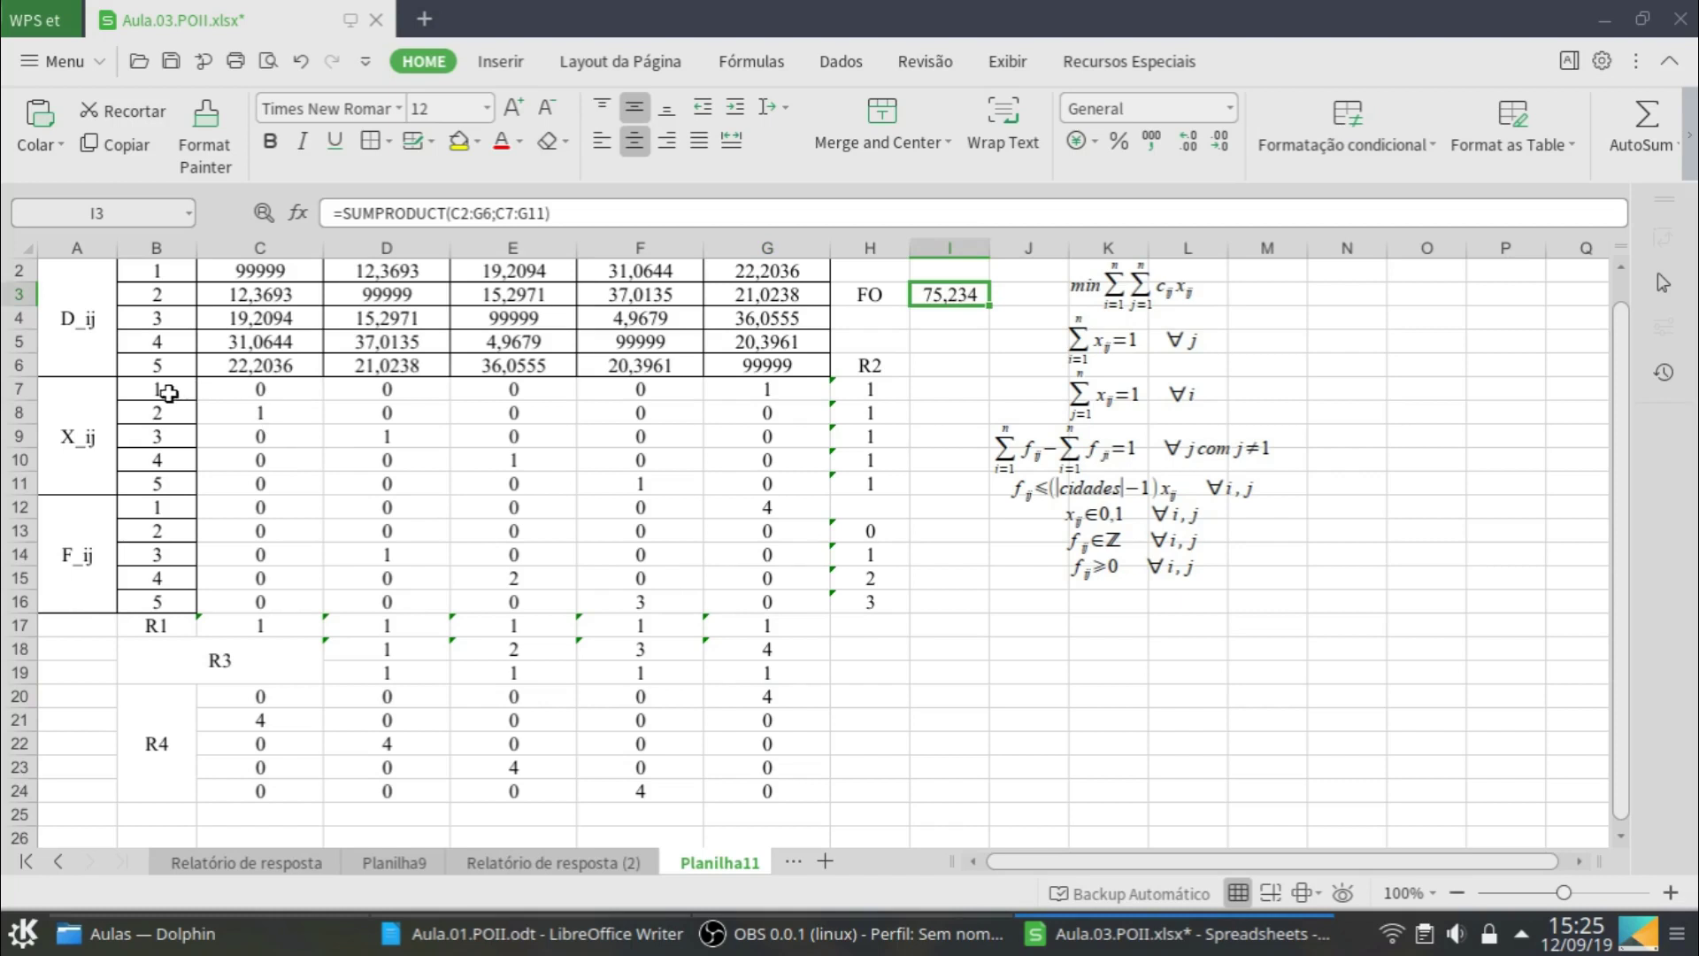
{"action": "left_click", "coordinate": [770, 395]}
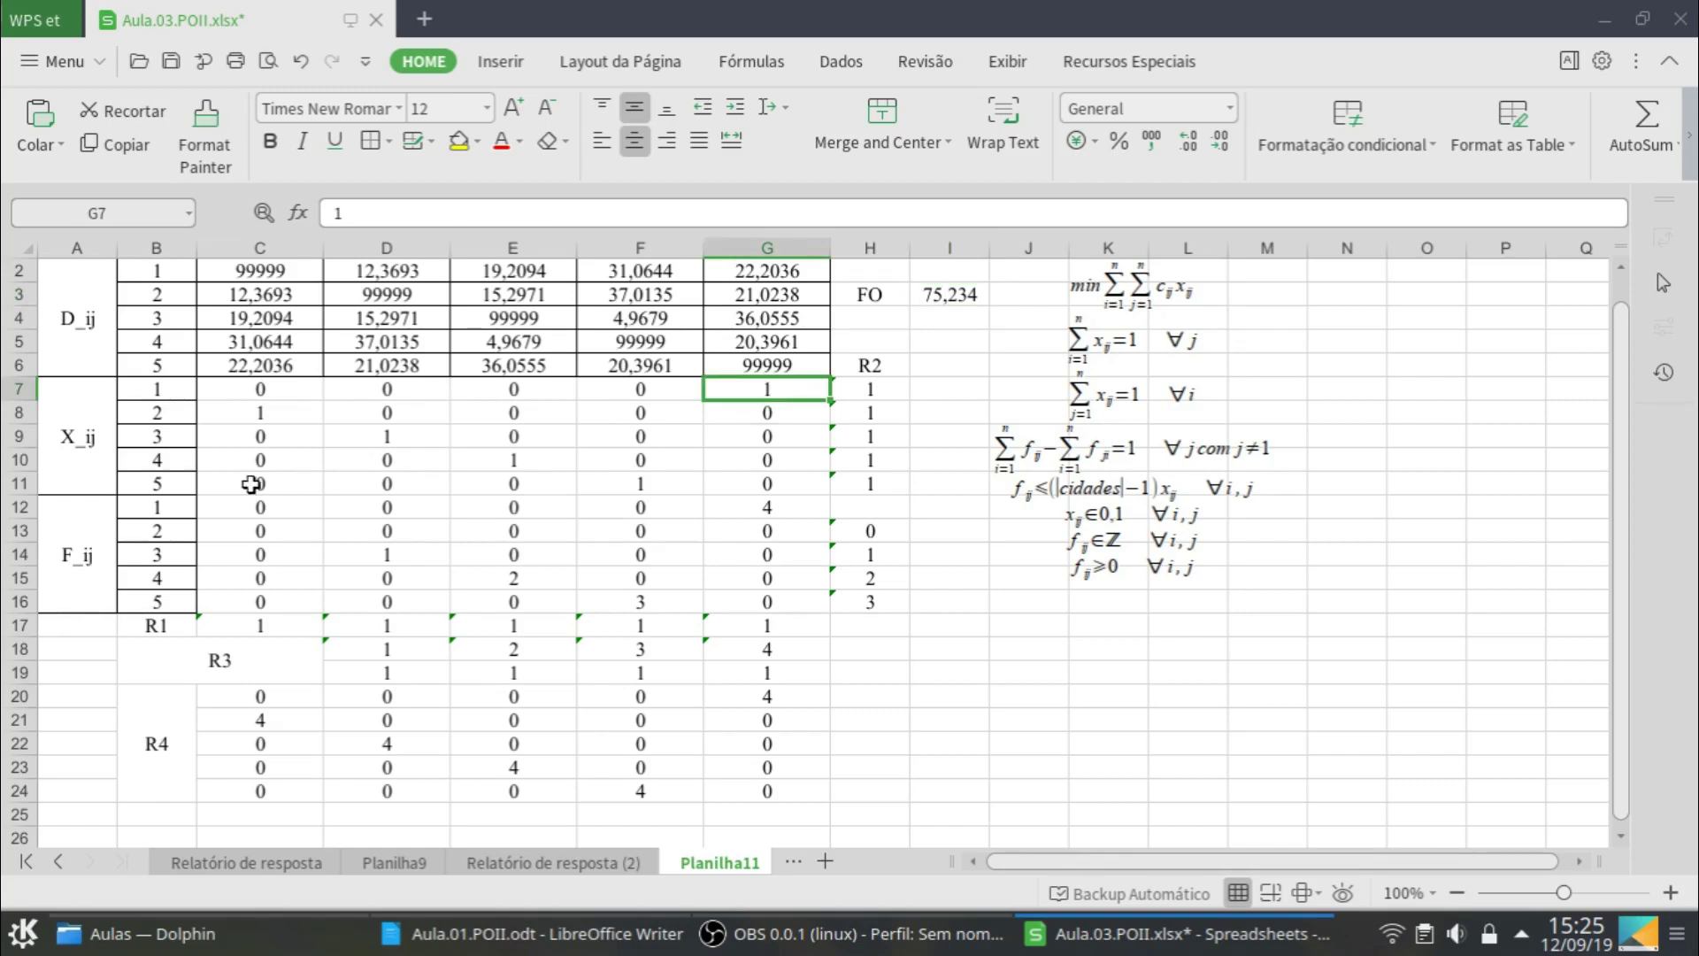
{"action": "left_click", "coordinate": [641, 486]}
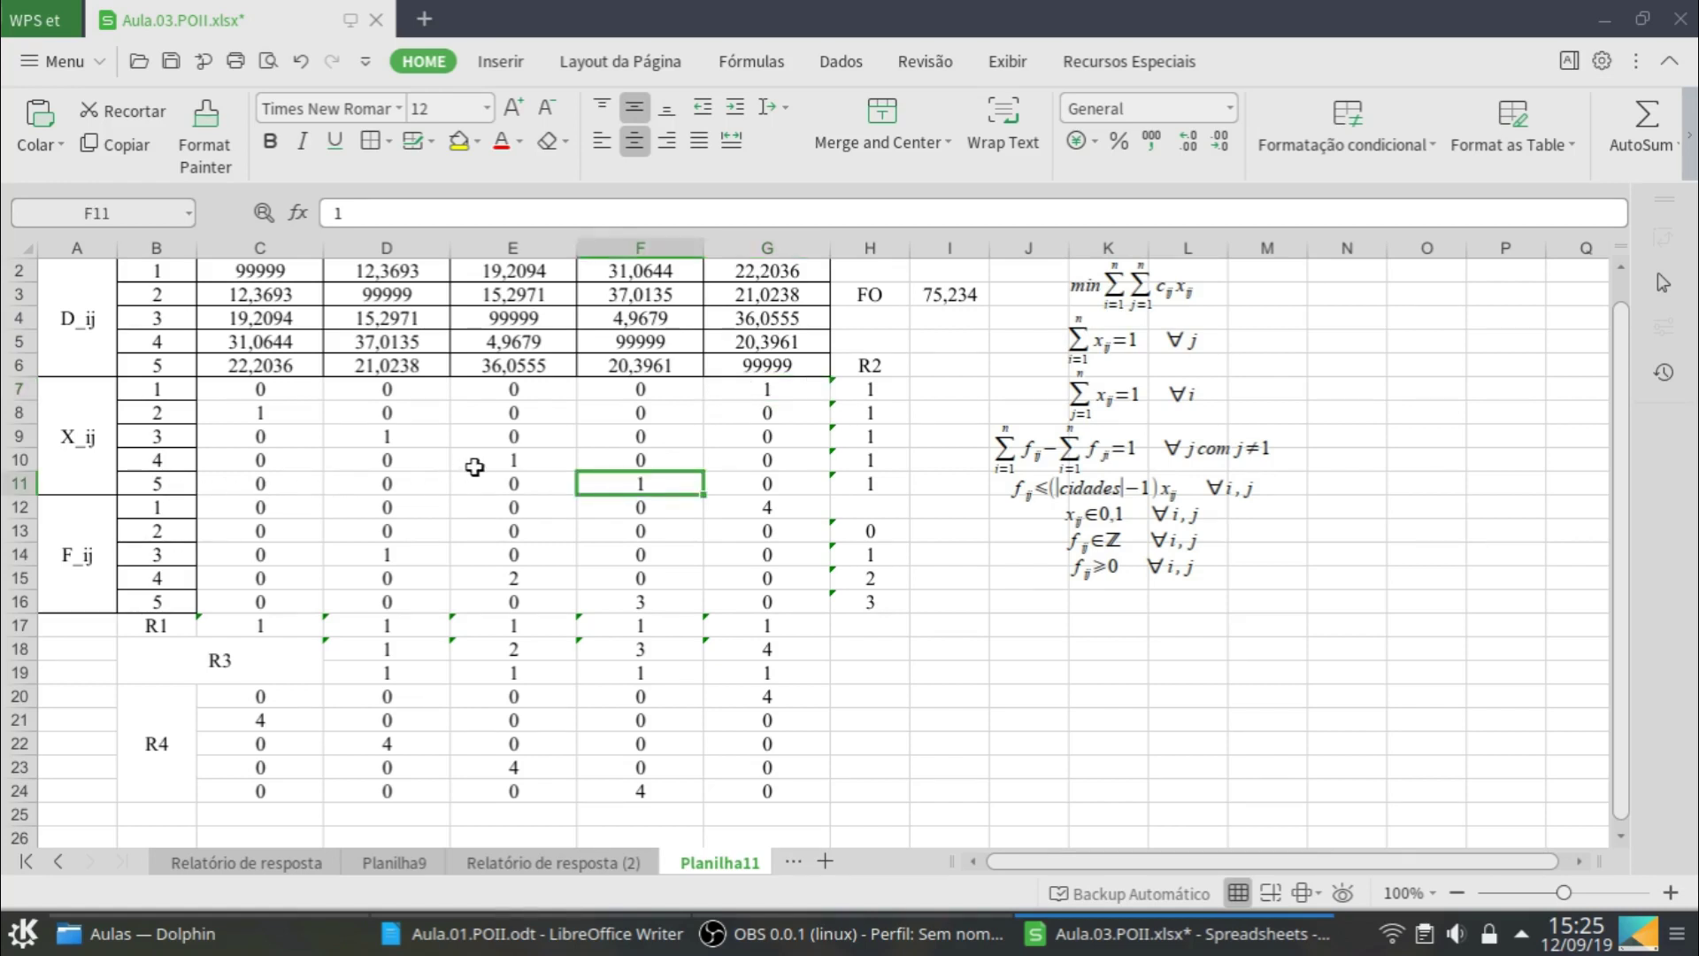
{"action": "left_click", "coordinate": [515, 461]}
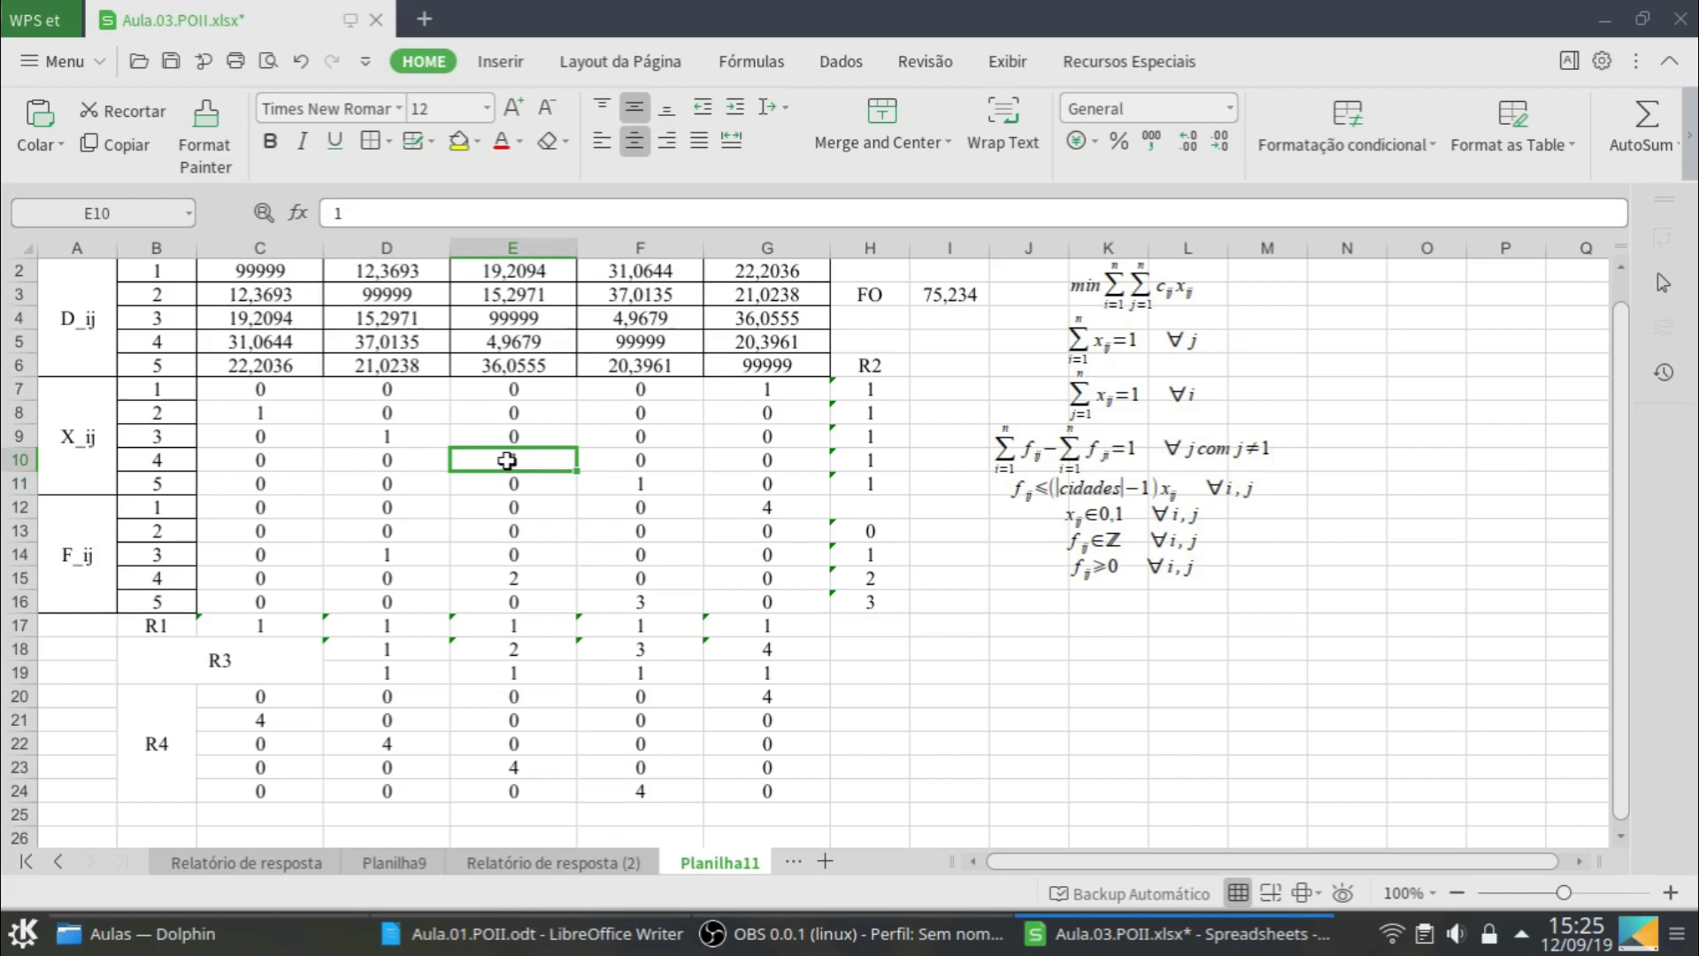
{"action": "left_click", "coordinate": [379, 440]}
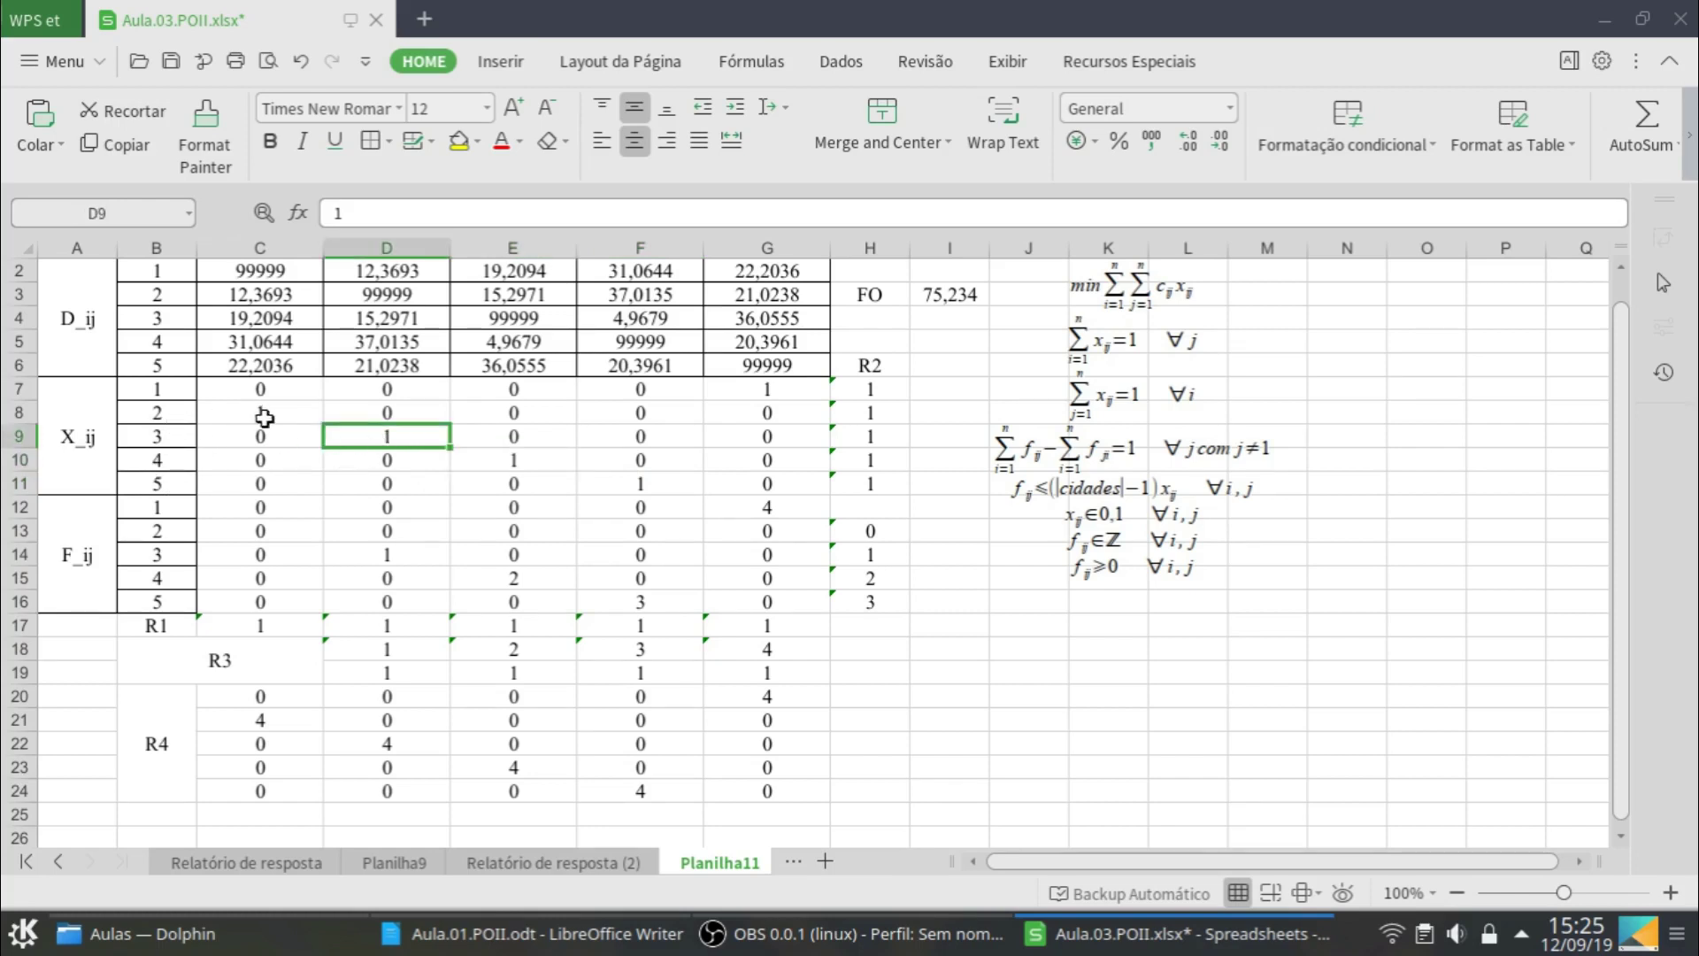
{"action": "left_click", "coordinate": [265, 416]}
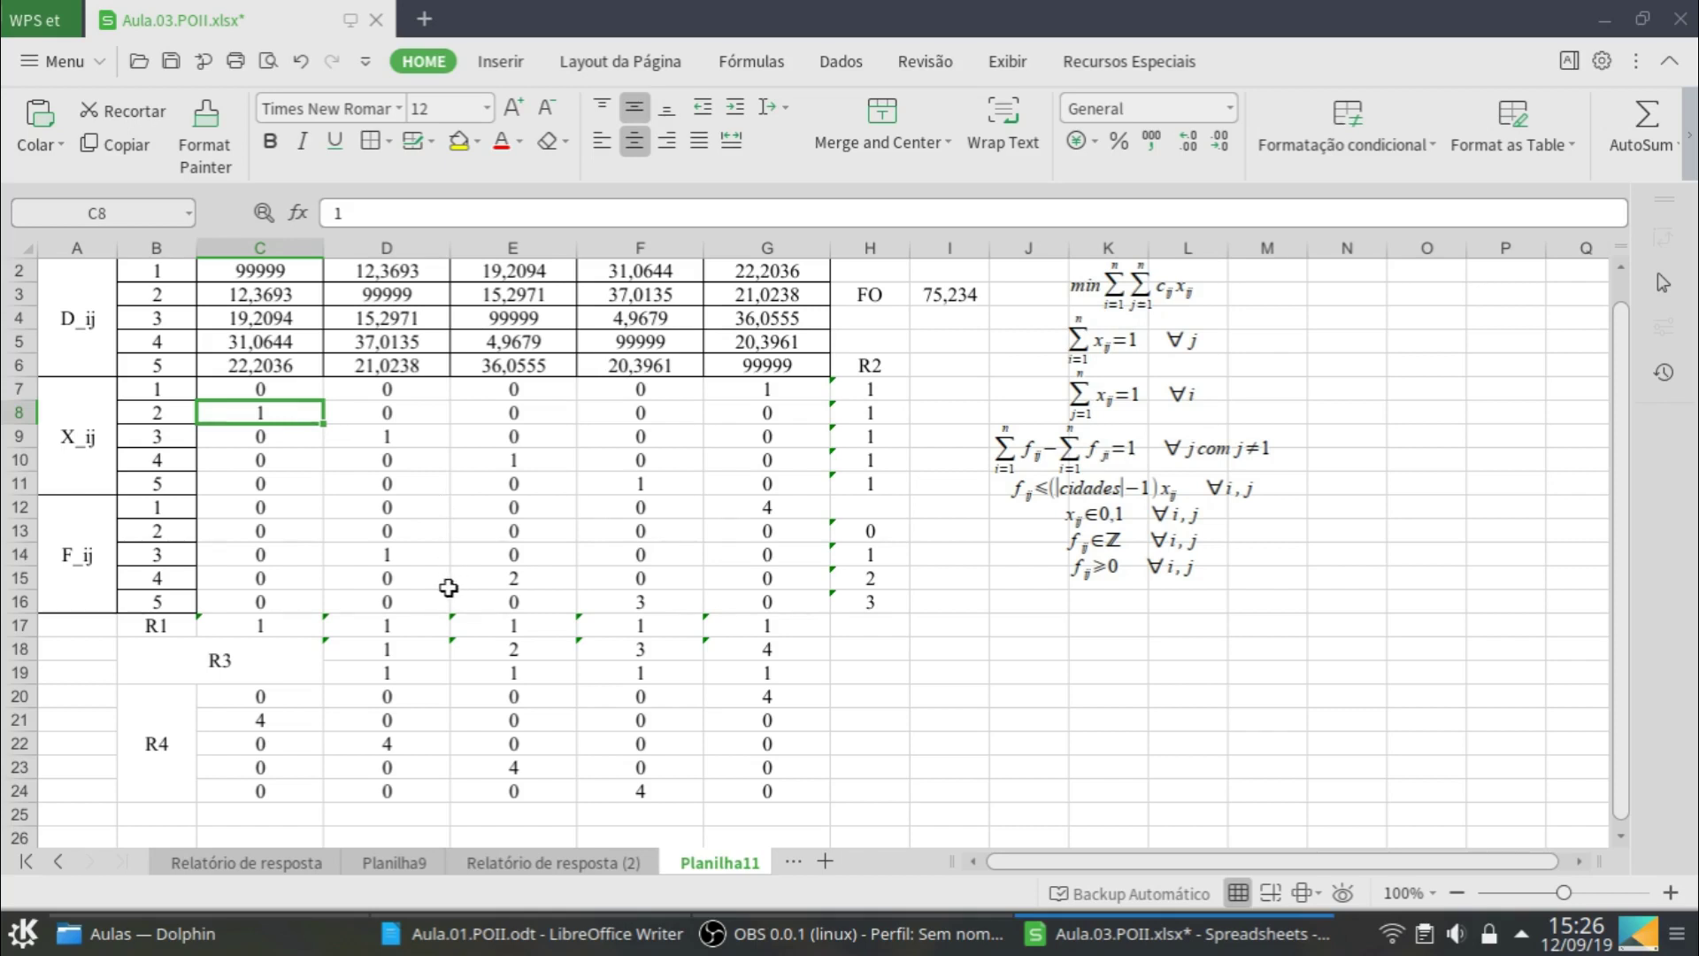
Select the tour's distances G2, F6, E5, D4 and C3 together in D_ij to check their sum
{"action": "scroll", "coordinate": [448, 587], "scroll_direction": "up", "scroll_amount": 1}
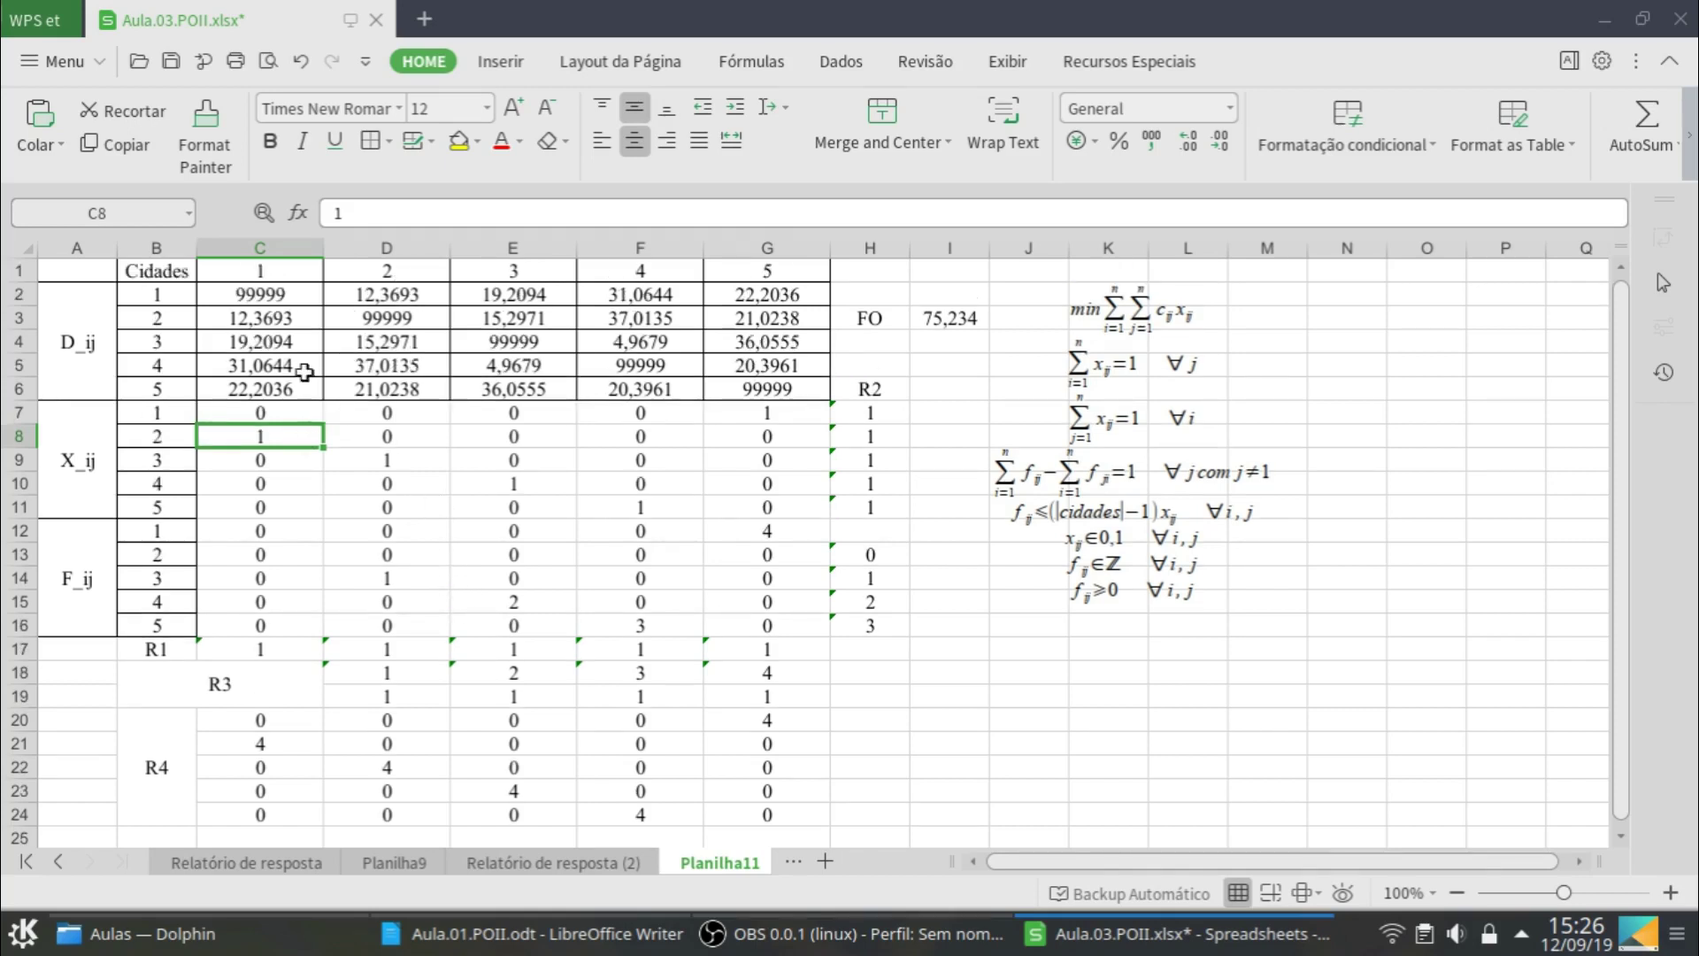
{"action": "left_click", "coordinate": [792, 295]}
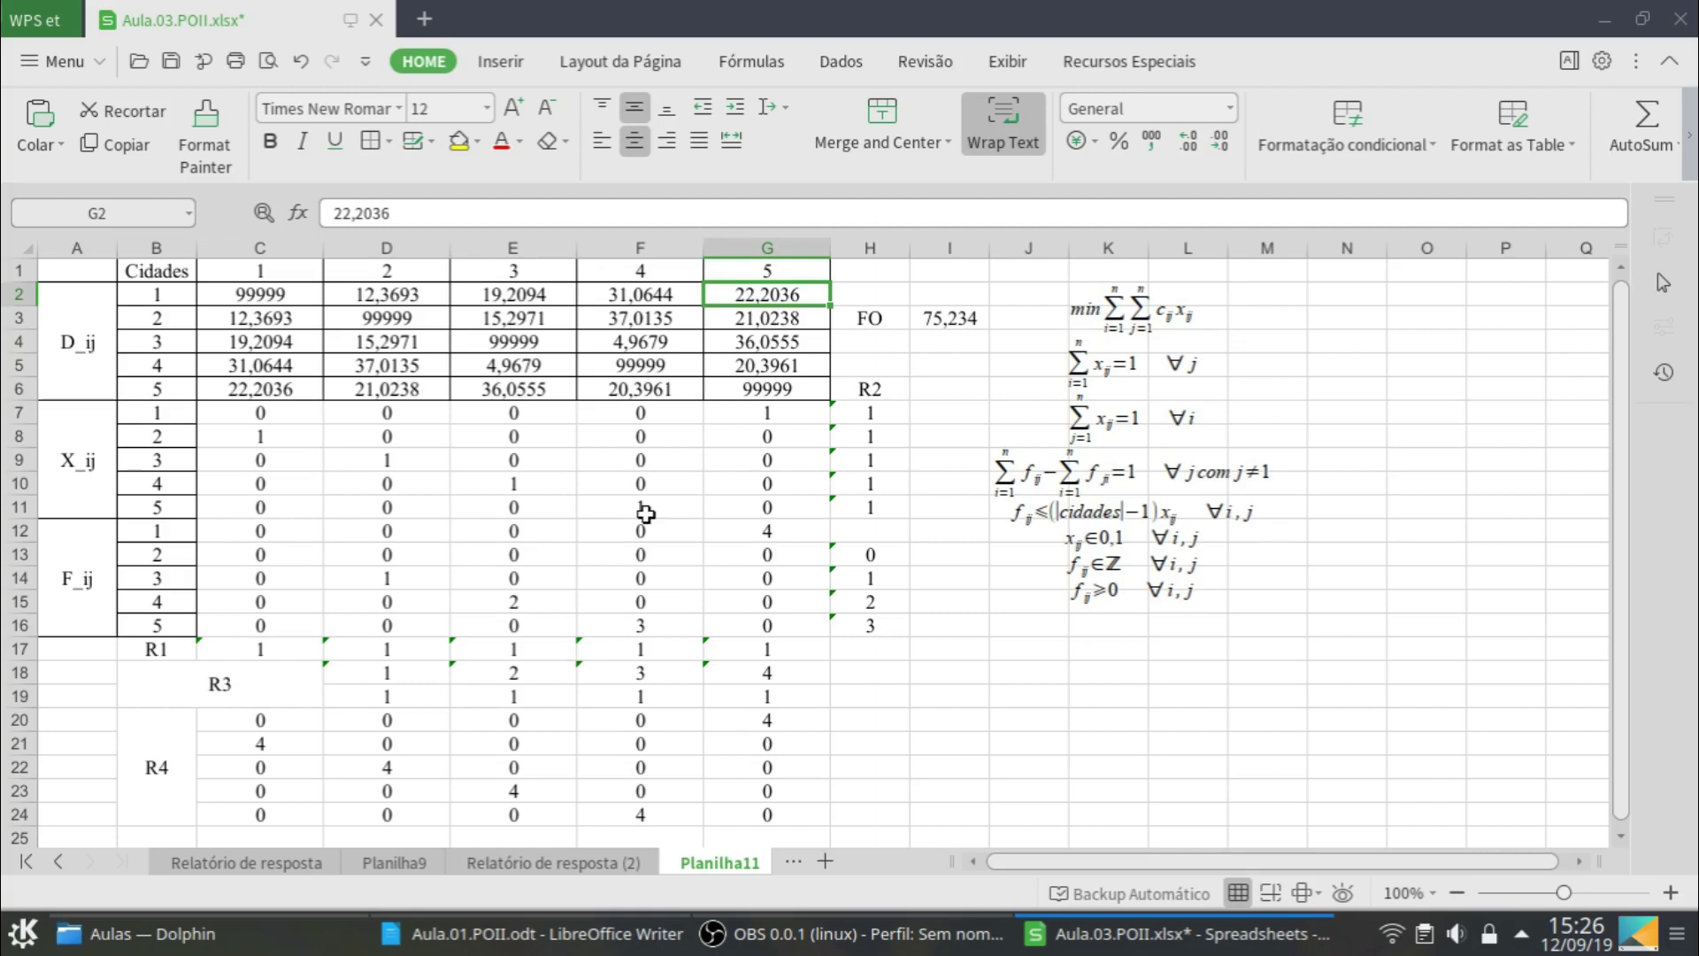
{"action": "left_click", "coordinate": [628, 389], "text": "ctrl"}
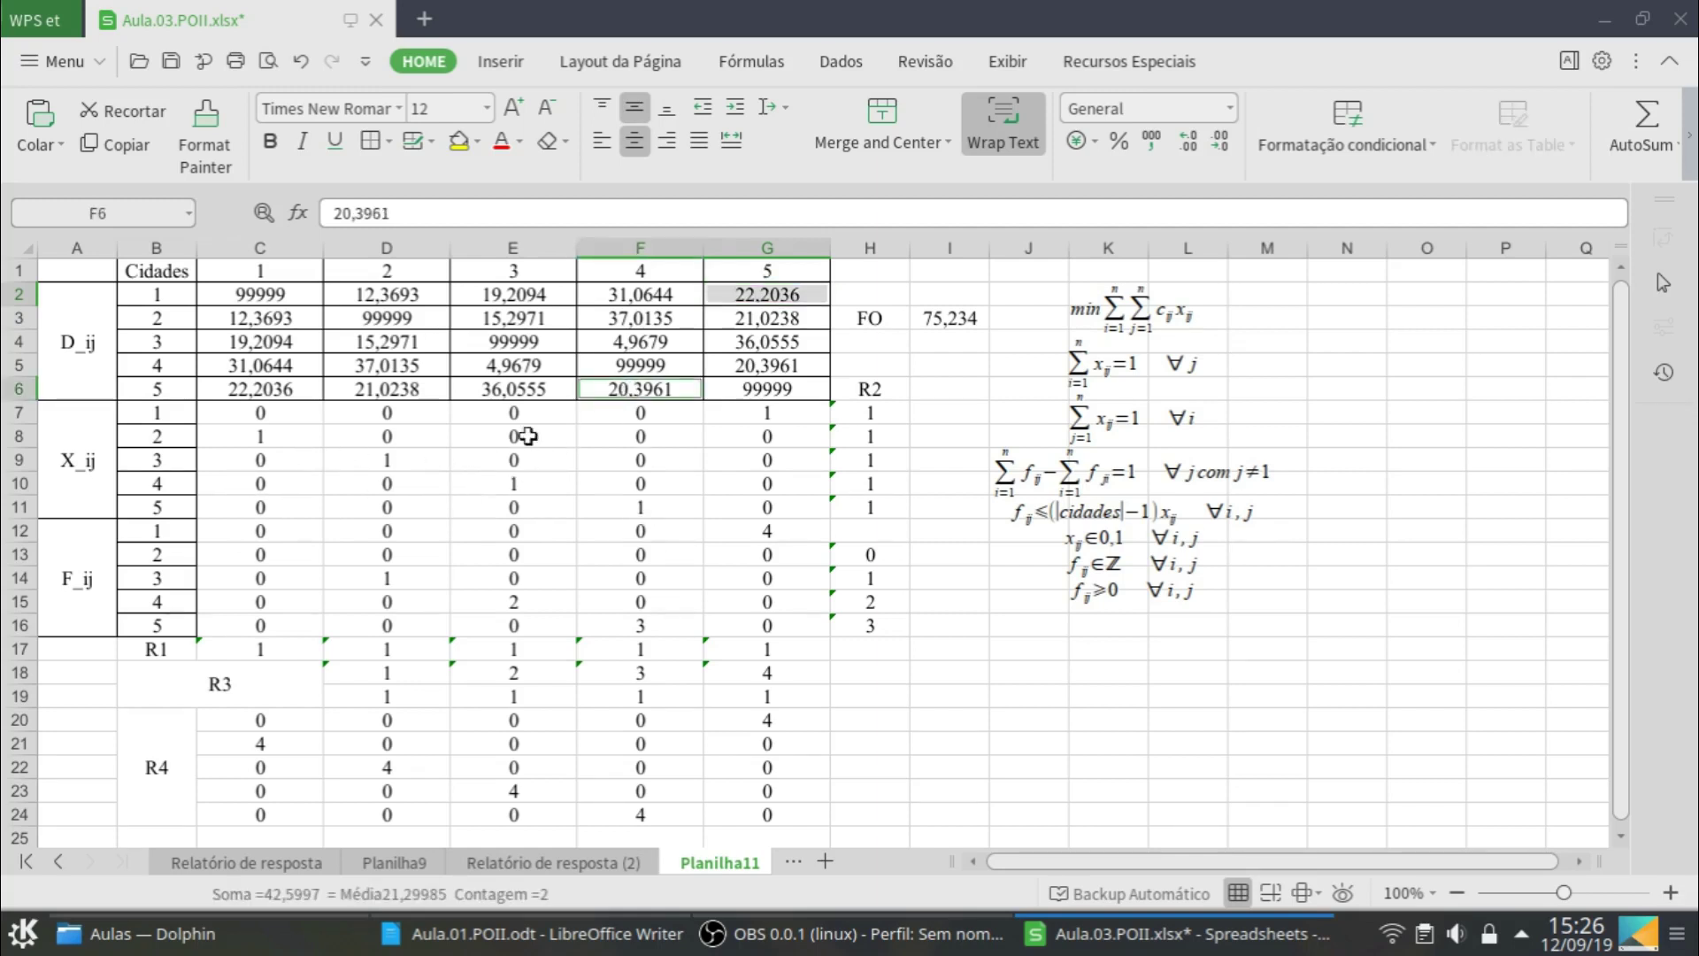
{"action": "left_click", "coordinate": [523, 365], "text": "ctrl"}
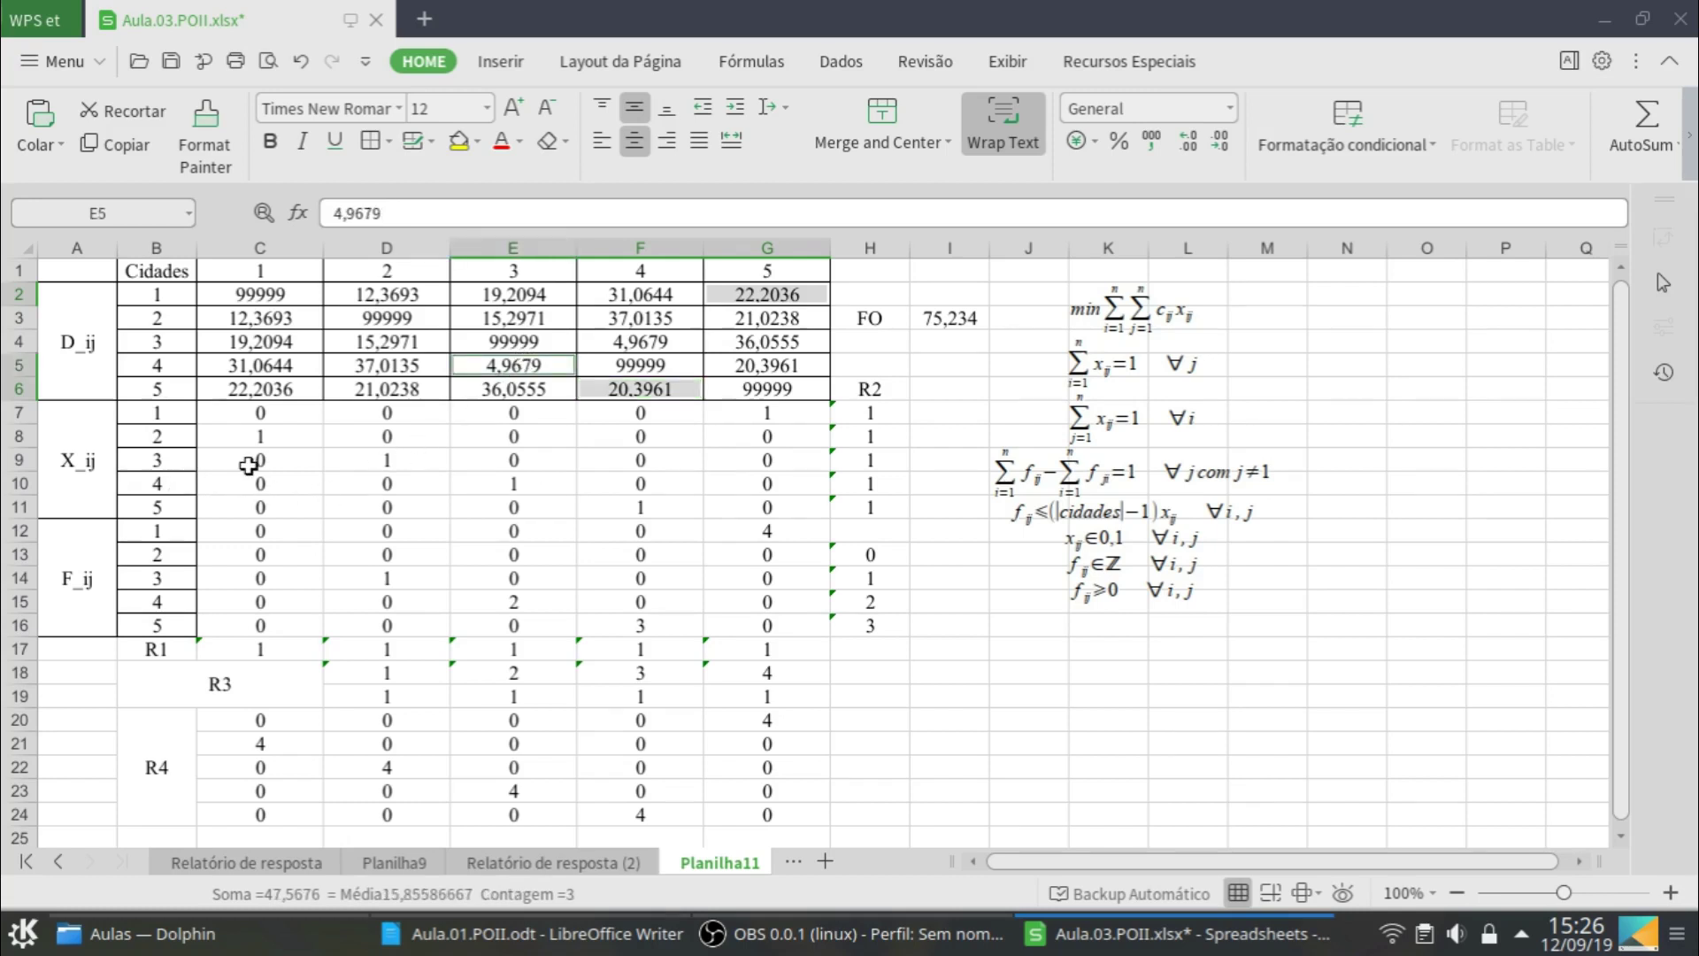
{"action": "left_click", "coordinate": [371, 349], "text": "ctrl"}
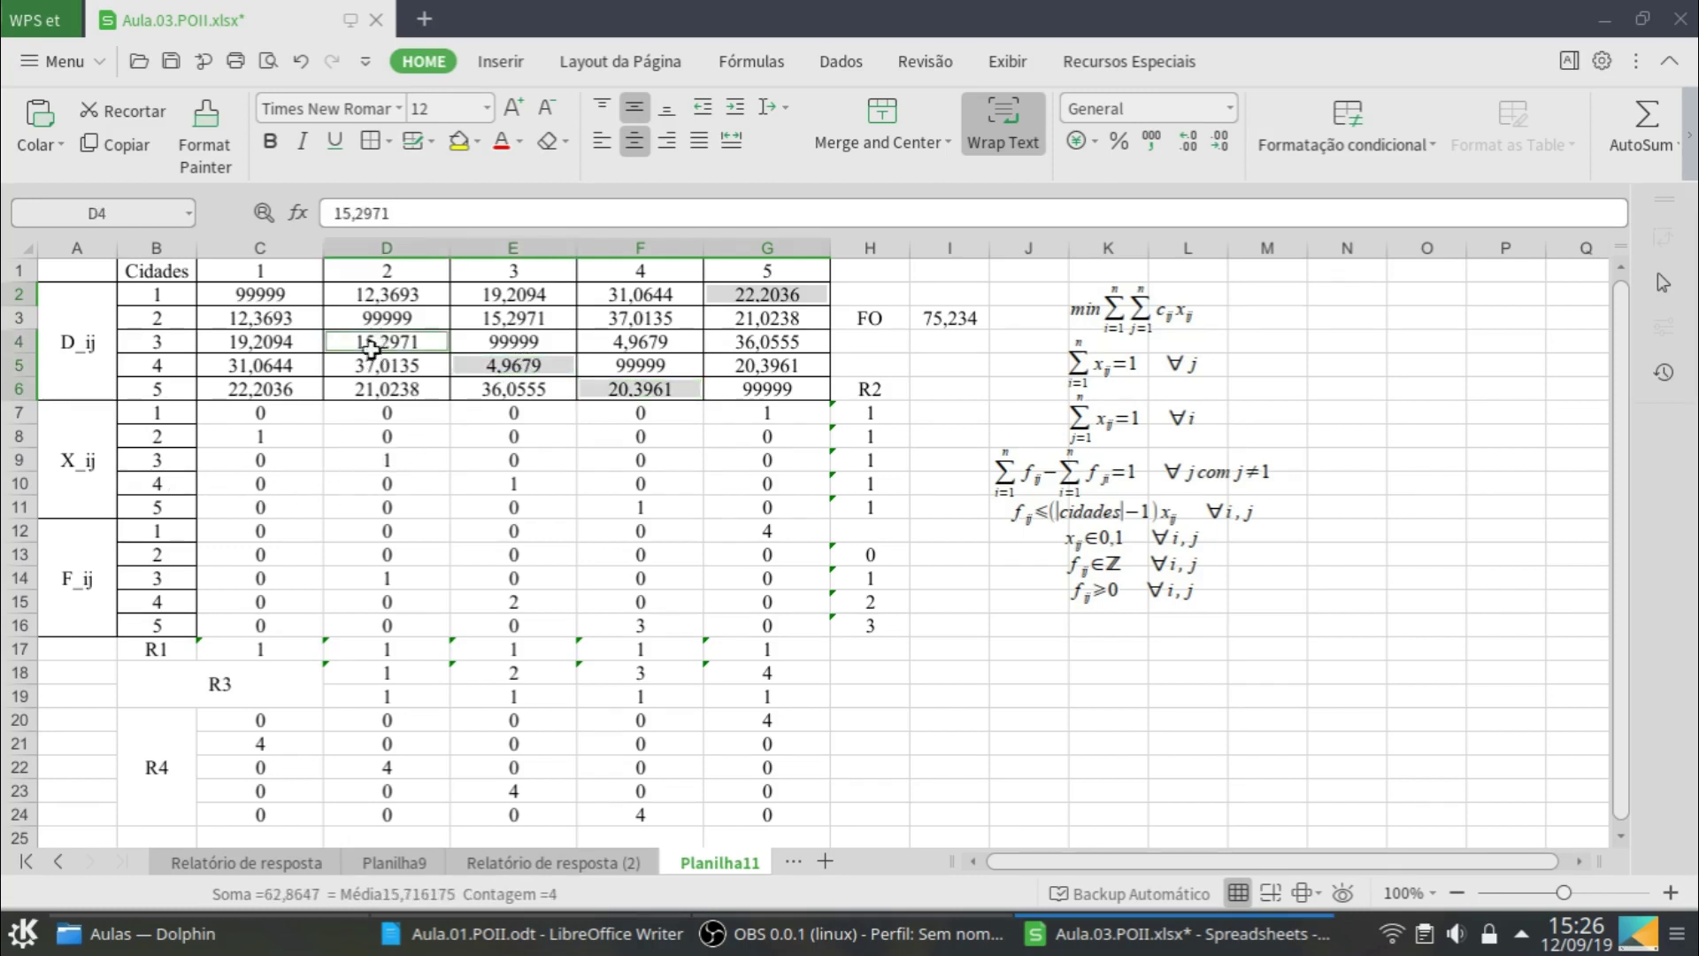
{"action": "left_click", "coordinate": [281, 319], "text": "ctrl"}
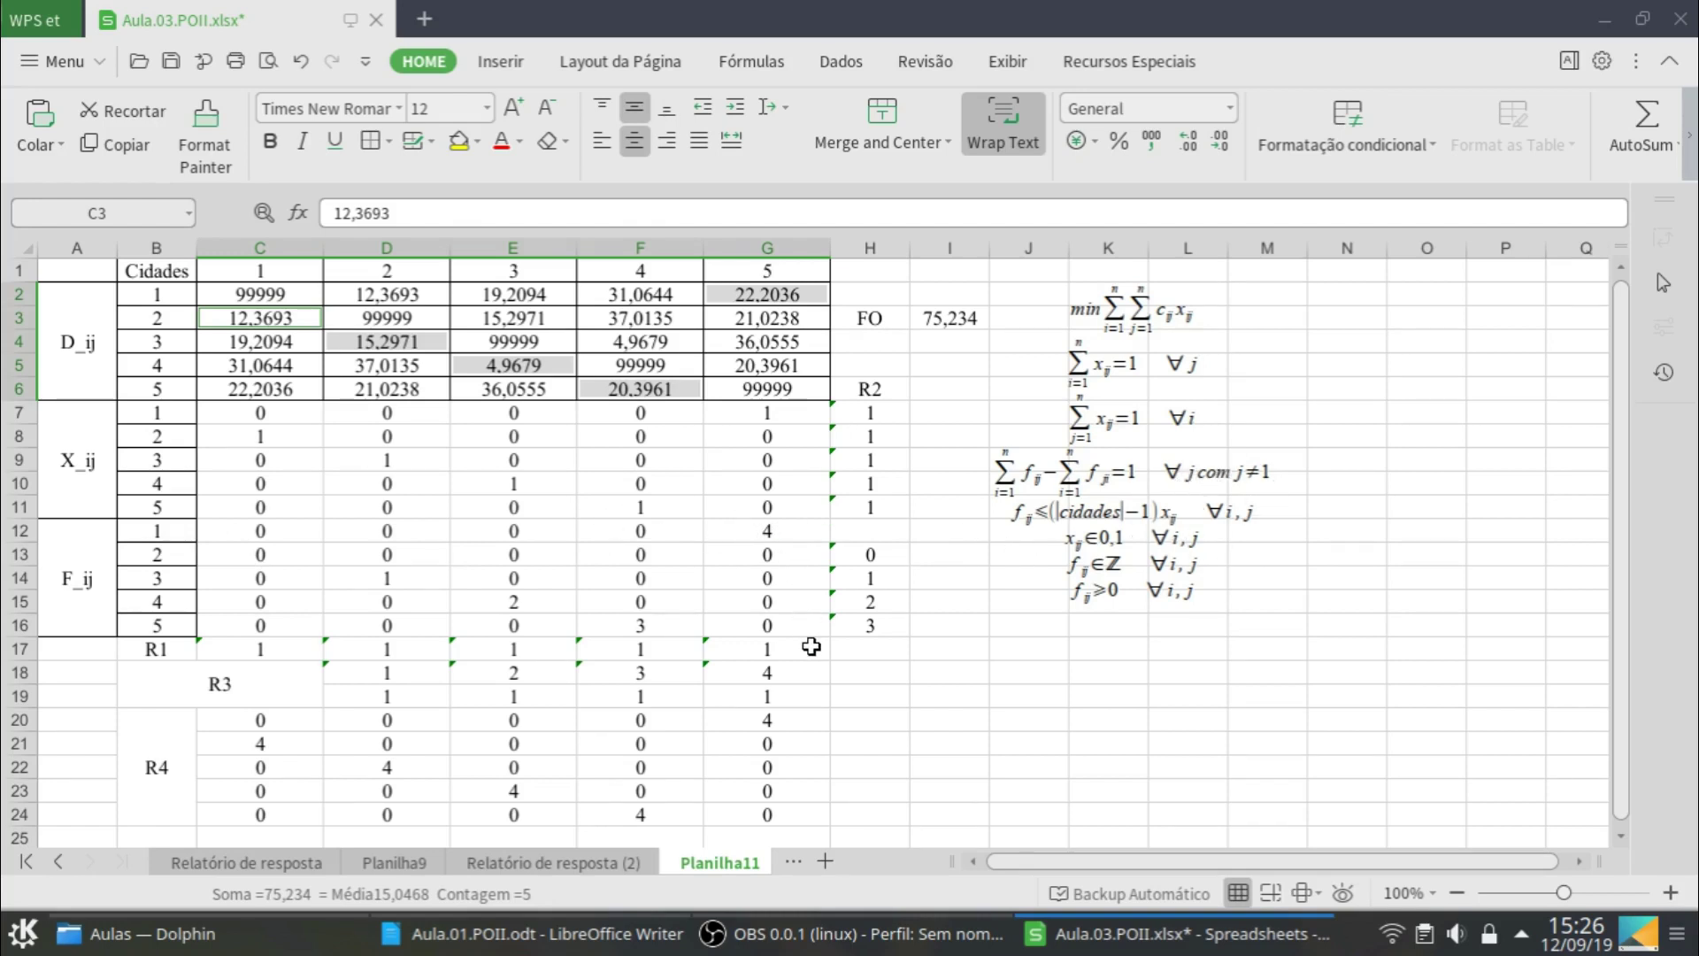
Check the R3 values in D19:G19, the R1 values in row 17 and the R2 values in H7:H11
{"action": "left_click_drag", "start_coordinate": [376, 696], "coordinate": [760, 701]}
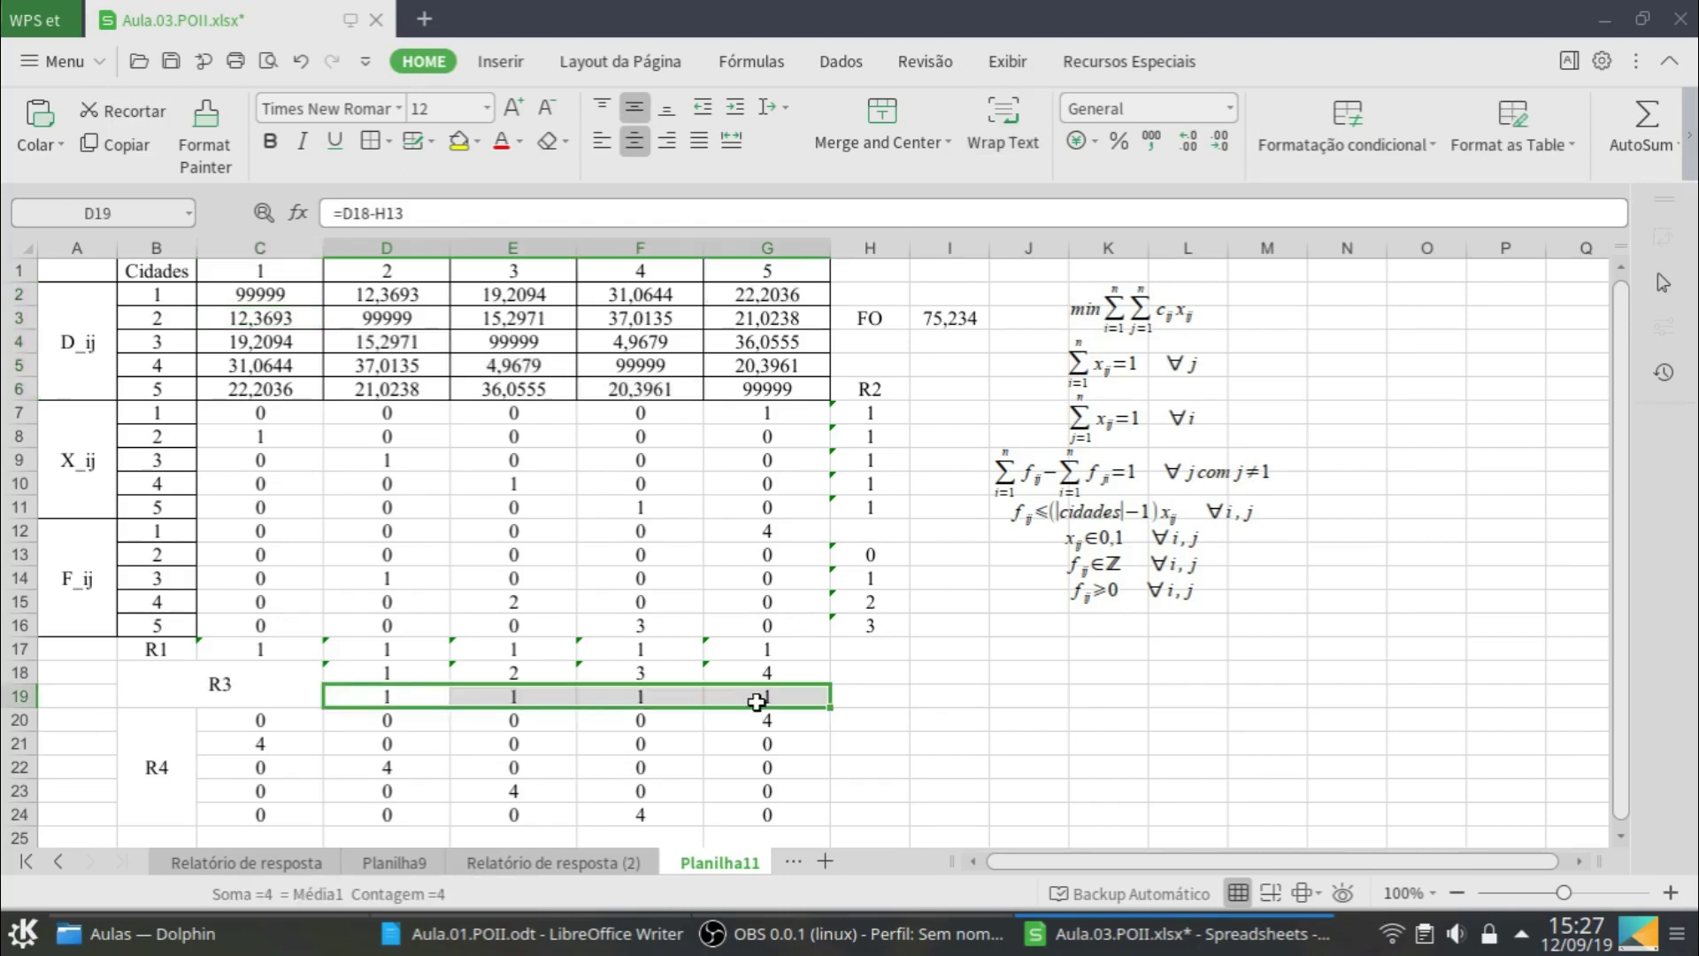
{"action": "left_click_drag", "start_coordinate": [309, 650], "coordinate": [776, 641]}
{"action": "left_click_drag", "start_coordinate": [863, 409], "coordinate": [849, 507]}
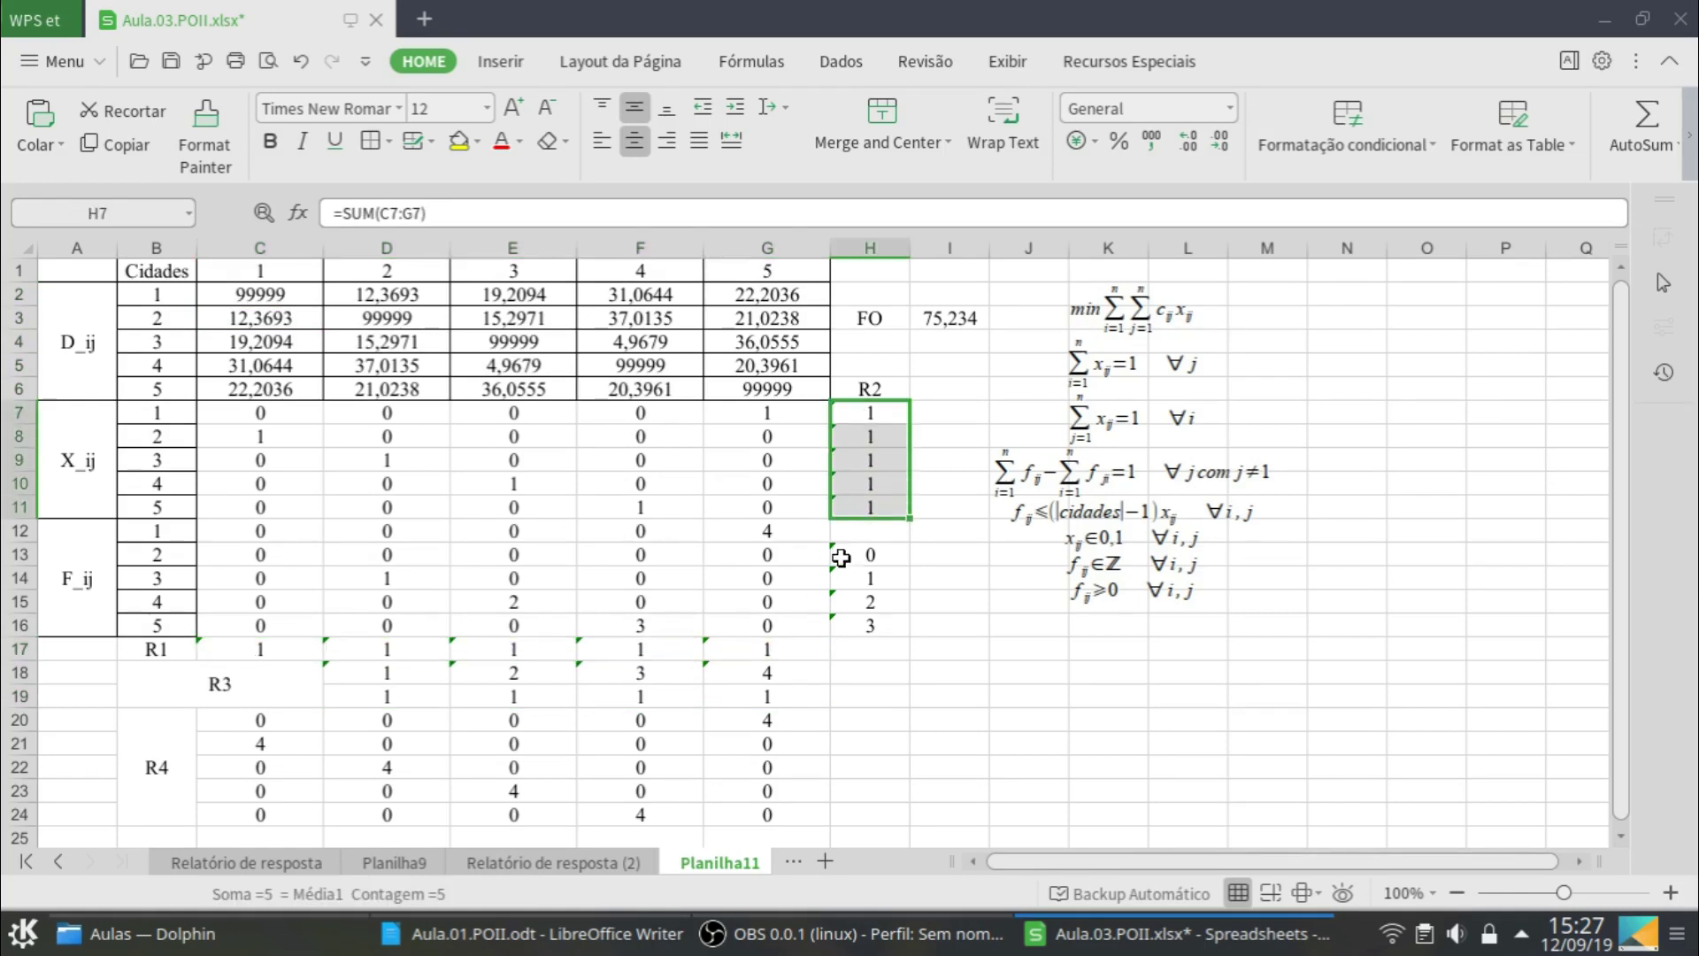